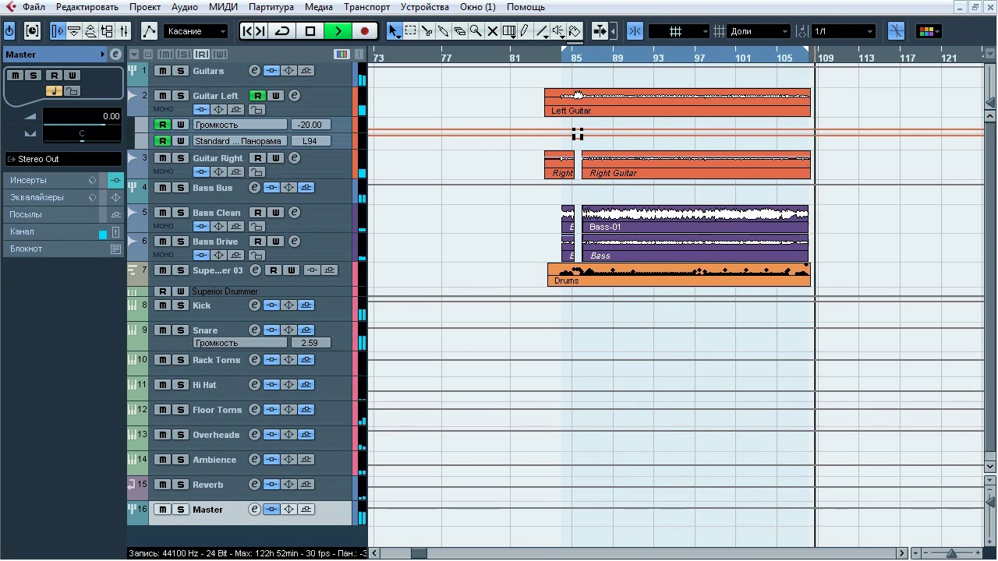
- Stop playback with Guitar Left's ReValver_4 and keFIR_v1_2ch inserts showing
{"action": "key", "text": "space"}
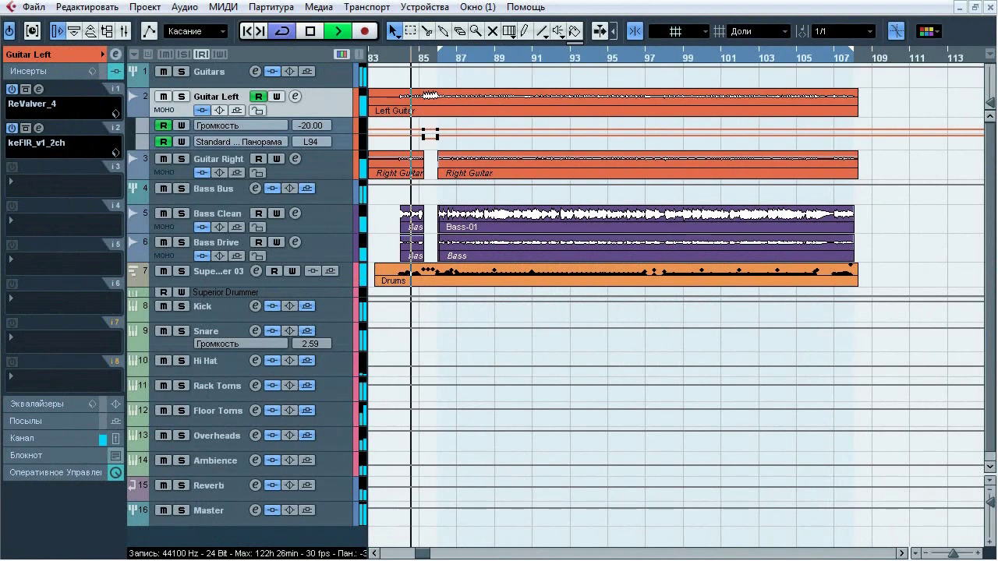
- A/B the soloed Guitars folder against the full mix three times, then stop playback
{"action": "left_click", "coordinate": [182, 72]}
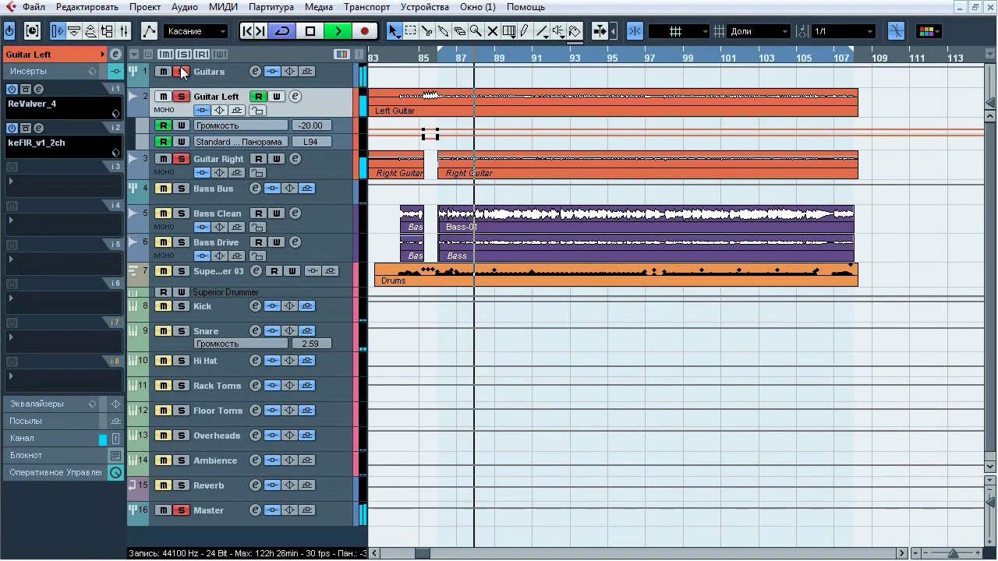
{"action": "left_click", "coordinate": [181, 72]}
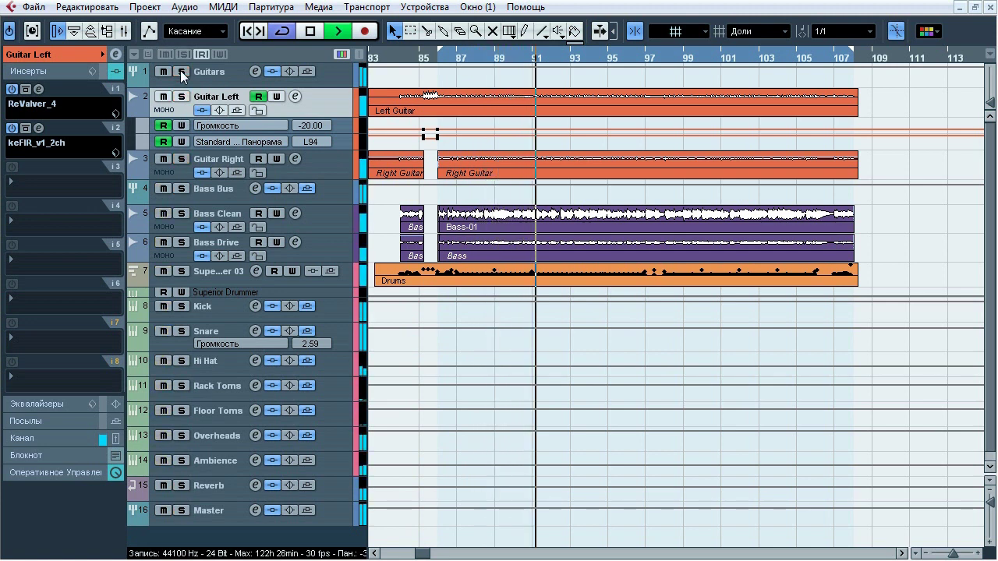
{"action": "left_click", "coordinate": [182, 71]}
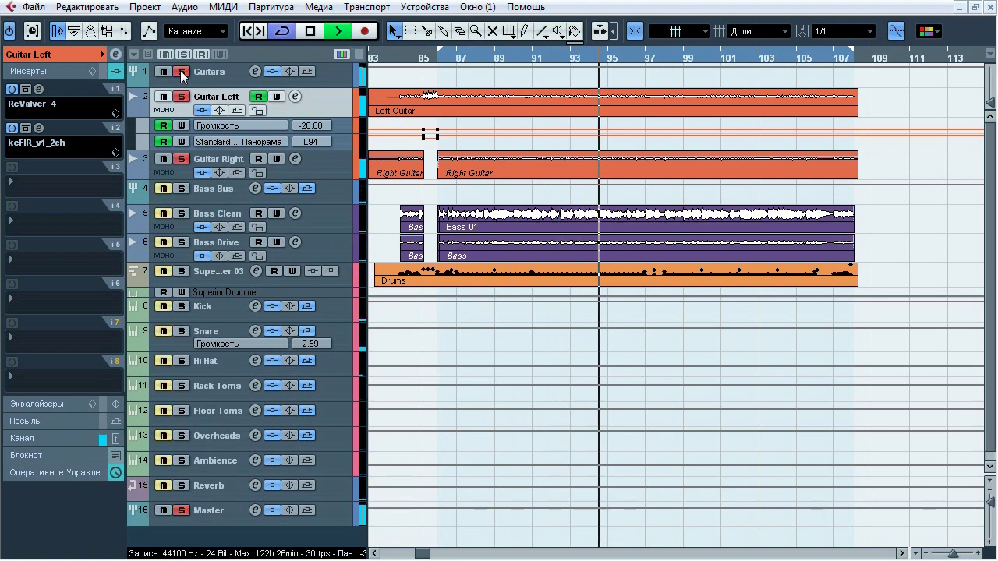
{"action": "left_click", "coordinate": [181, 72]}
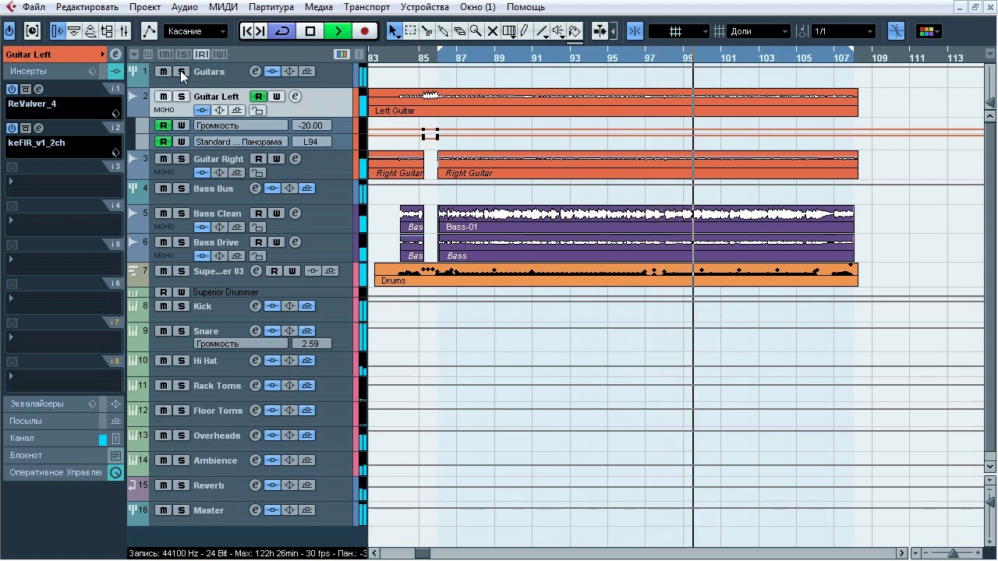
{"action": "left_click", "coordinate": [181, 72]}
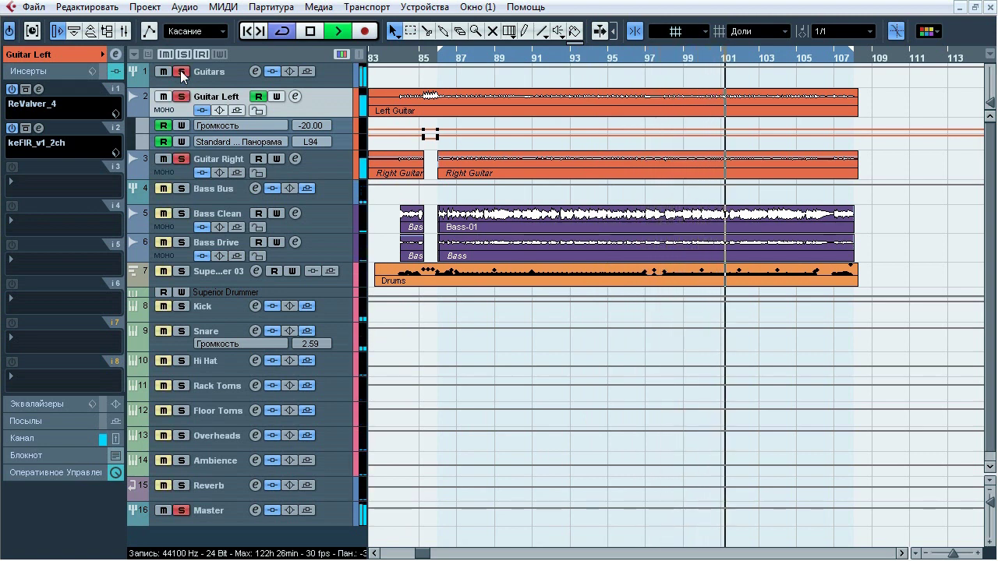
{"action": "left_click", "coordinate": [181, 71]}
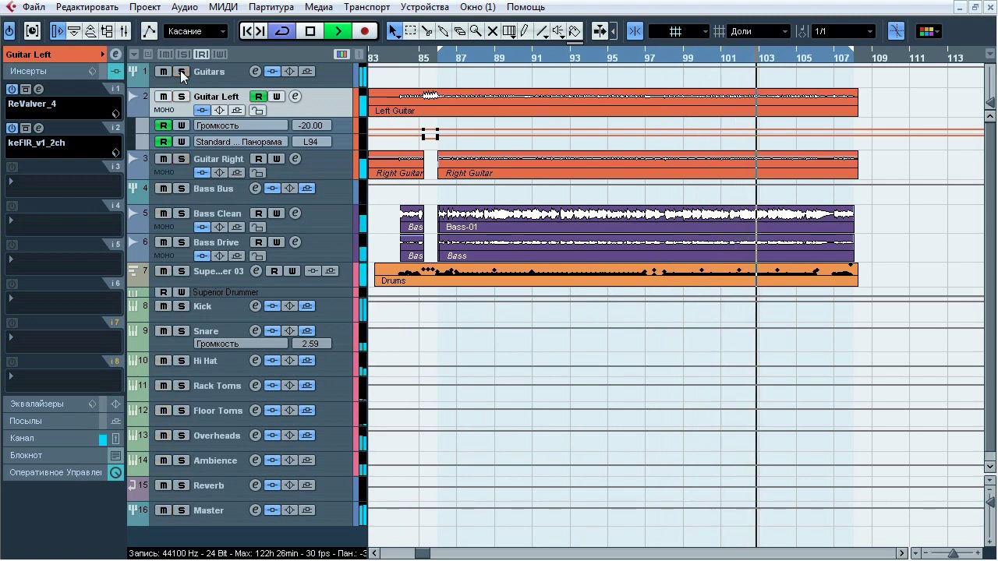
{"action": "key", "text": "space"}
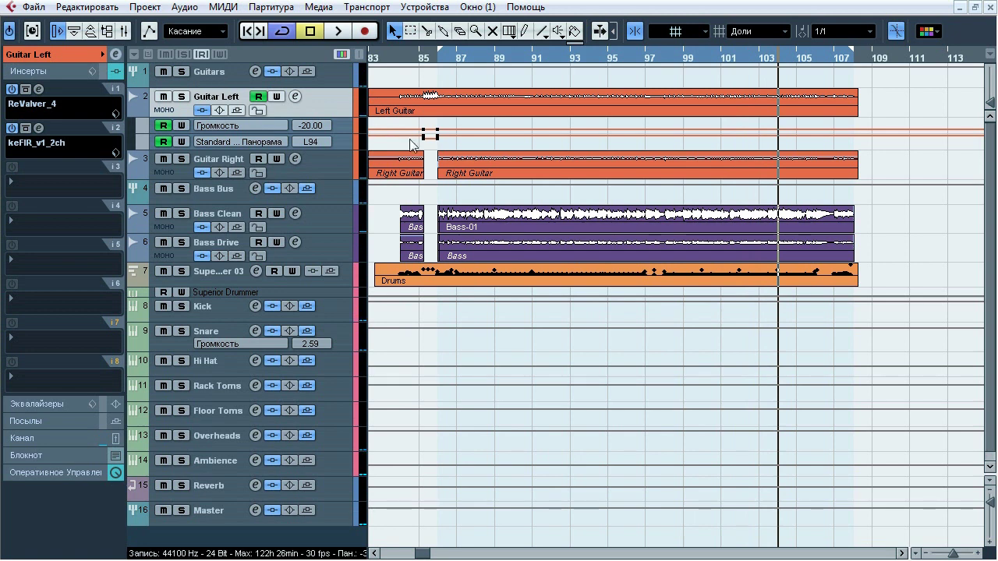
- Select Guitar Left, list its ReValver_4 and keFIR inserts, and solo it
{"action": "left_click", "coordinate": [72, 62]}
{"action": "left_click", "coordinate": [316, 171]}
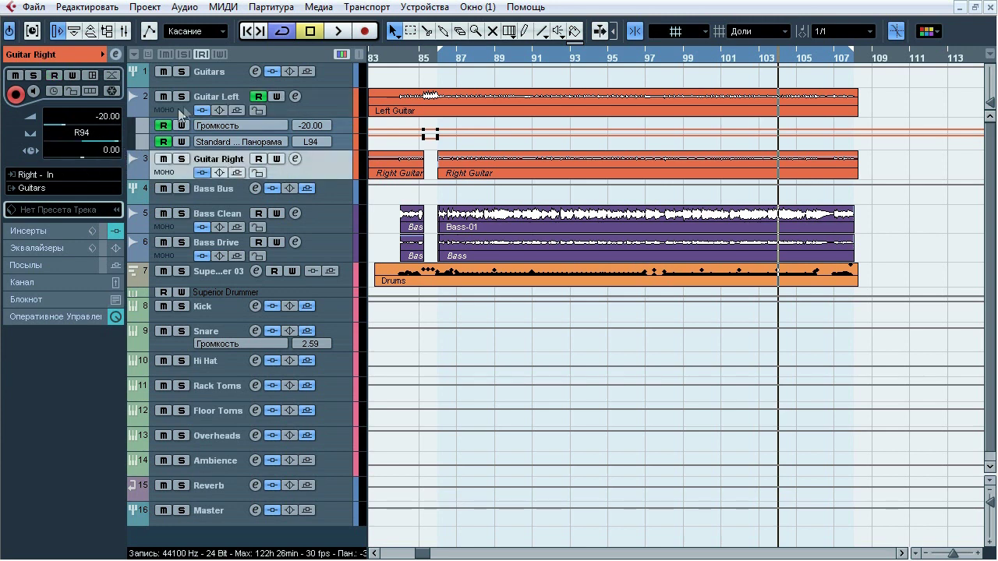
{"action": "left_click", "coordinate": [215, 100]}
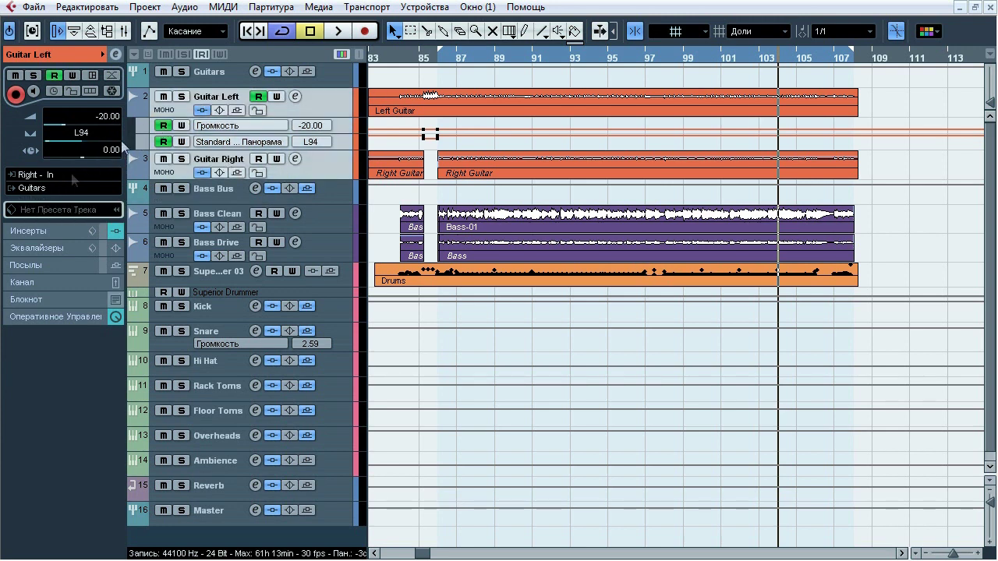
{"action": "left_click", "coordinate": [222, 78]}
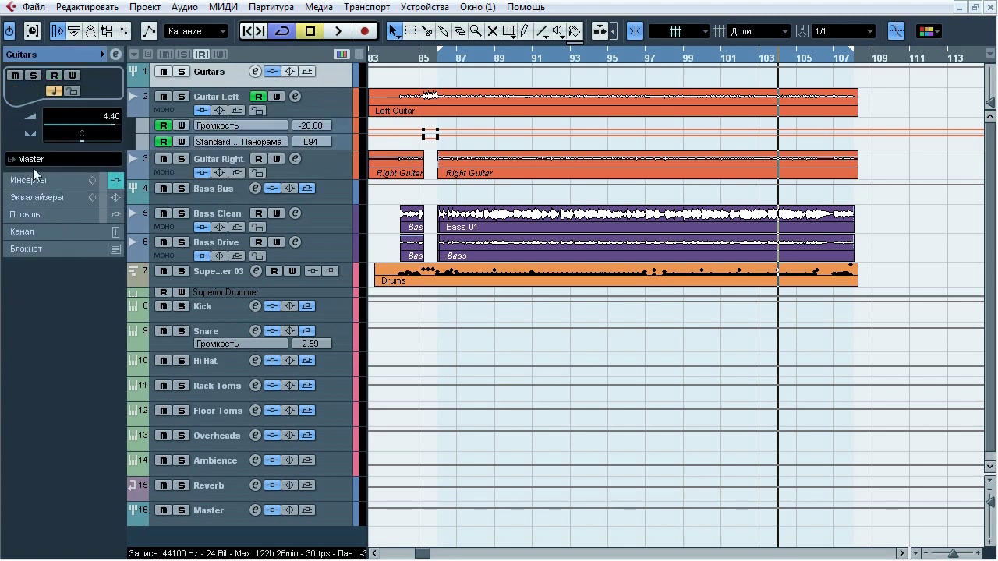
{"action": "left_click", "coordinate": [313, 115]}
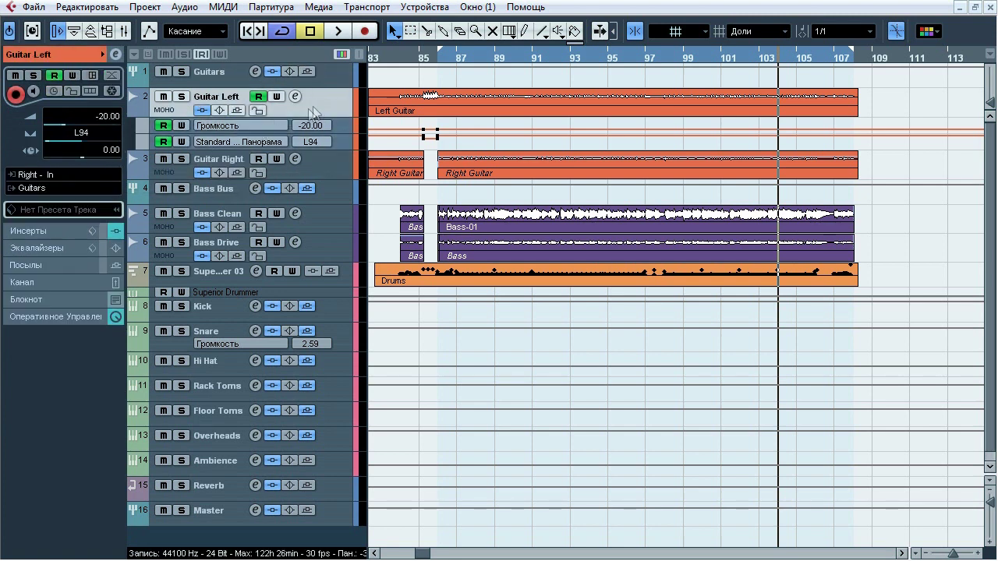
{"action": "left_click", "coordinate": [46, 232]}
{"action": "left_click", "coordinate": [335, 169]}
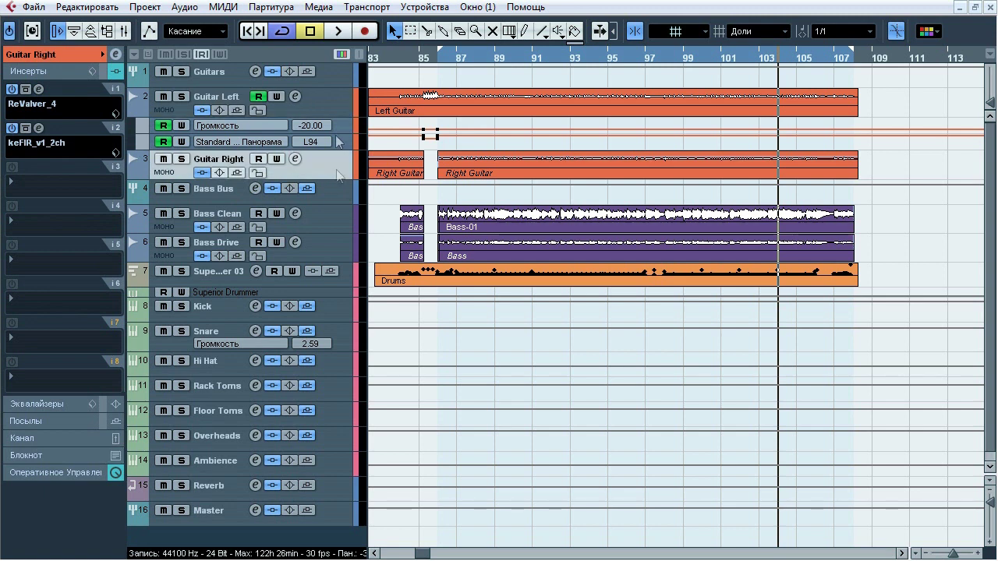
{"action": "left_click", "coordinate": [337, 106]}
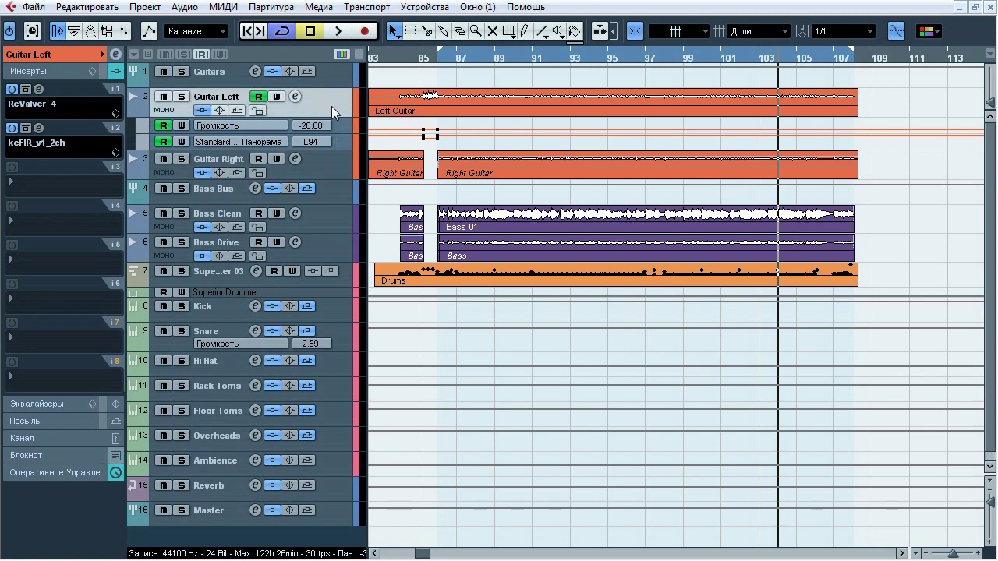
{"action": "left_click", "coordinate": [186, 97]}
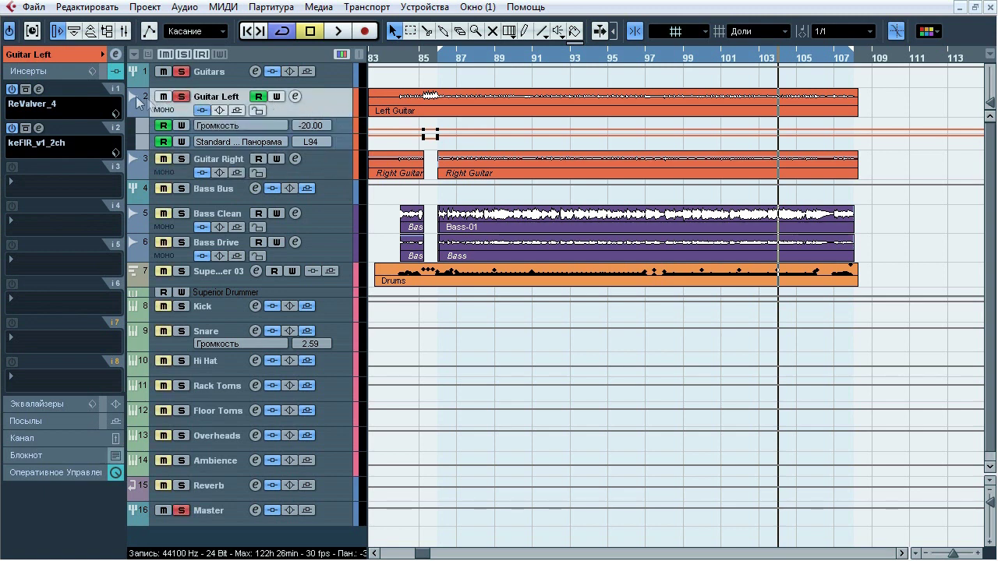
{"action": "left_click", "coordinate": [38, 89]}
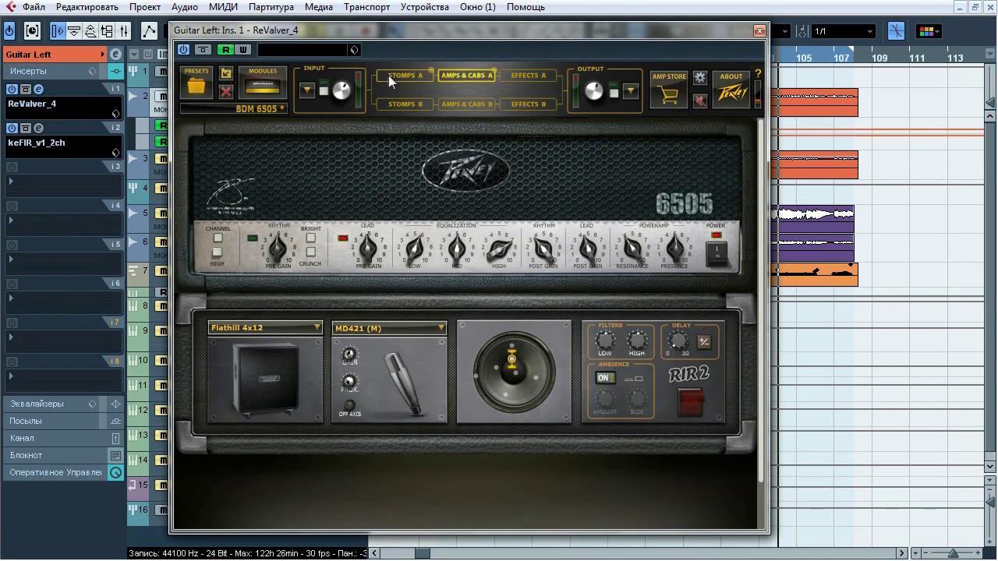
- On the ReValver stomp board, A/B the Greener overdrive pedal bypassed and engaged
{"action": "left_click", "coordinate": [388, 75]}
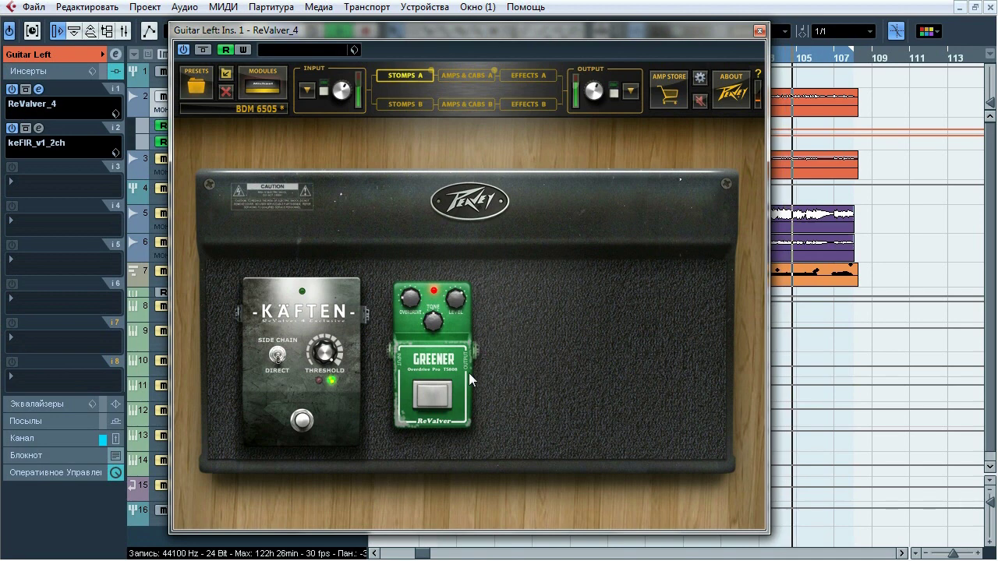
{"action": "left_click", "coordinate": [440, 395]}
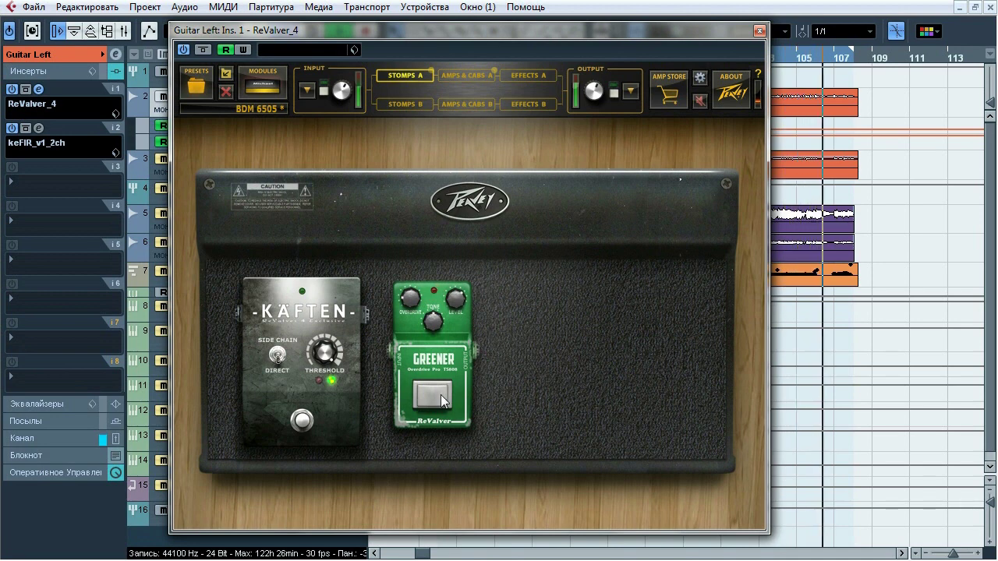
{"action": "left_click", "coordinate": [441, 395]}
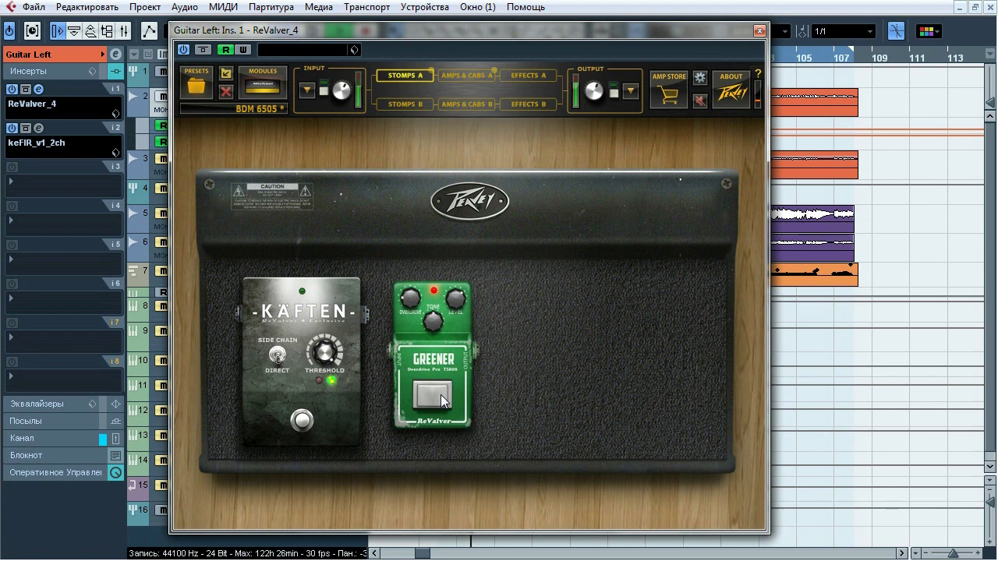
{"action": "left_click", "coordinate": [440, 394]}
{"action": "left_click", "coordinate": [440, 394]}
{"action": "left_click", "coordinate": [441, 394]}
{"action": "left_click", "coordinate": [440, 394]}
- In Amps & Cabs, compare the 6505 amp head switched on and off
{"action": "left_click", "coordinate": [483, 76]}
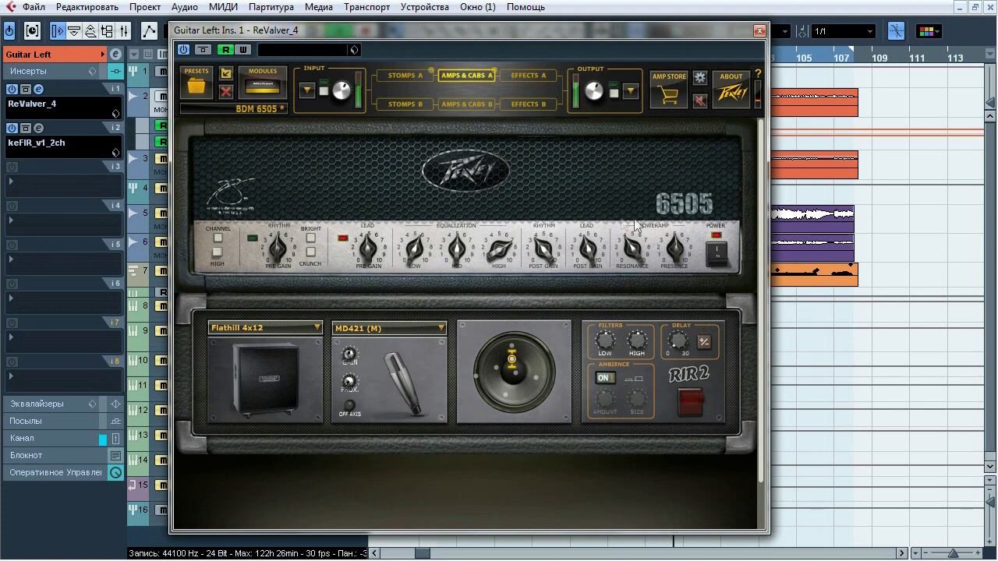
{"action": "left_click", "coordinate": [713, 255]}
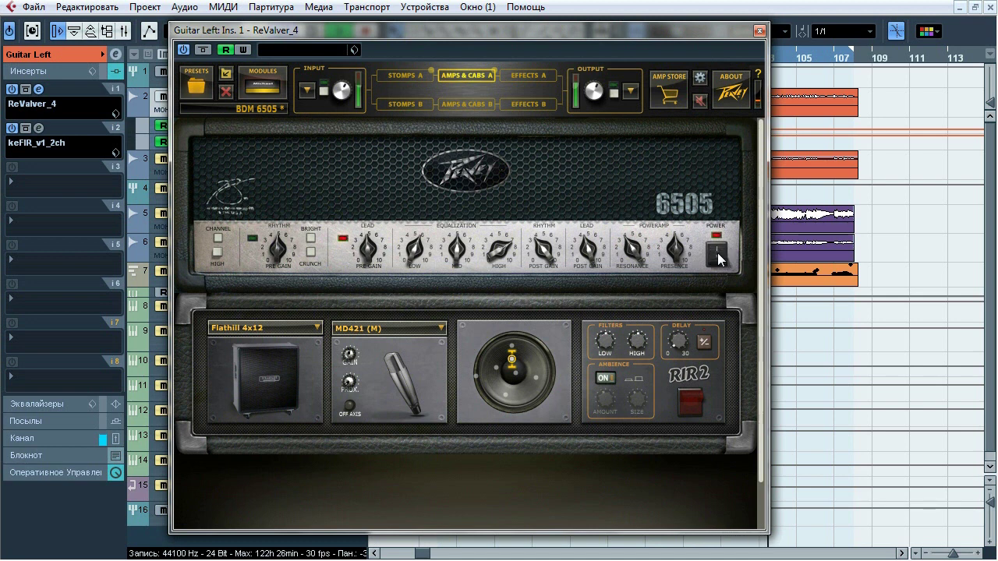
{"action": "left_click", "coordinate": [716, 254]}
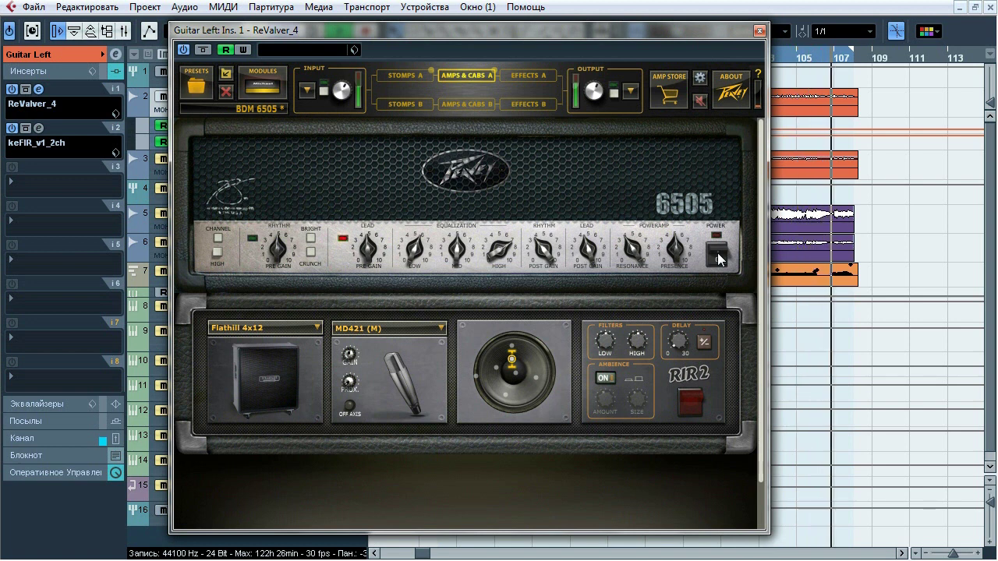
{"action": "left_click", "coordinate": [716, 254]}
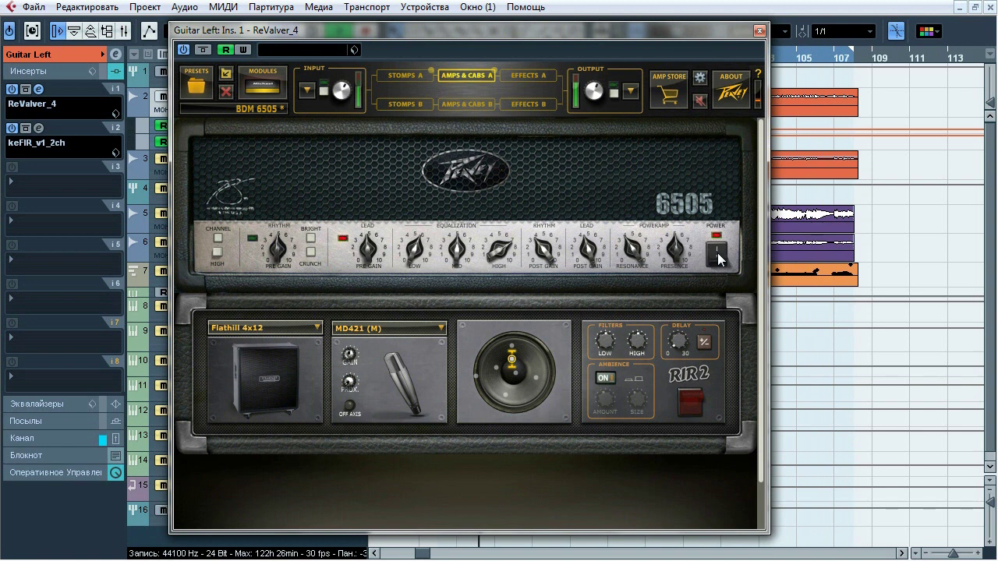
{"action": "left_click", "coordinate": [719, 260]}
- Inspect the 6505 amp's circuit schematic and power tube, then close ReValver_4
{"action": "right_click", "coordinate": [510, 211]}
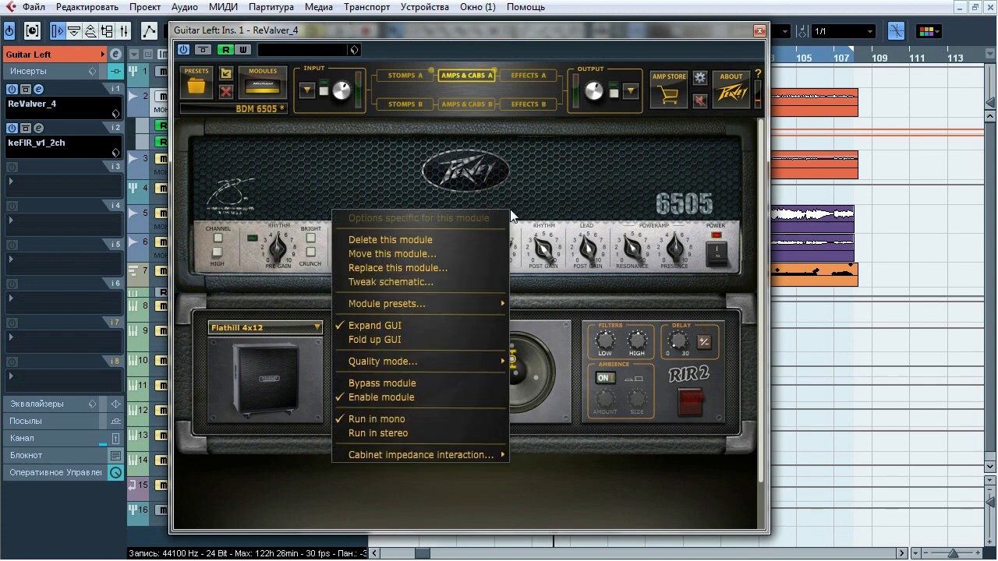
{"action": "left_click", "coordinate": [463, 280]}
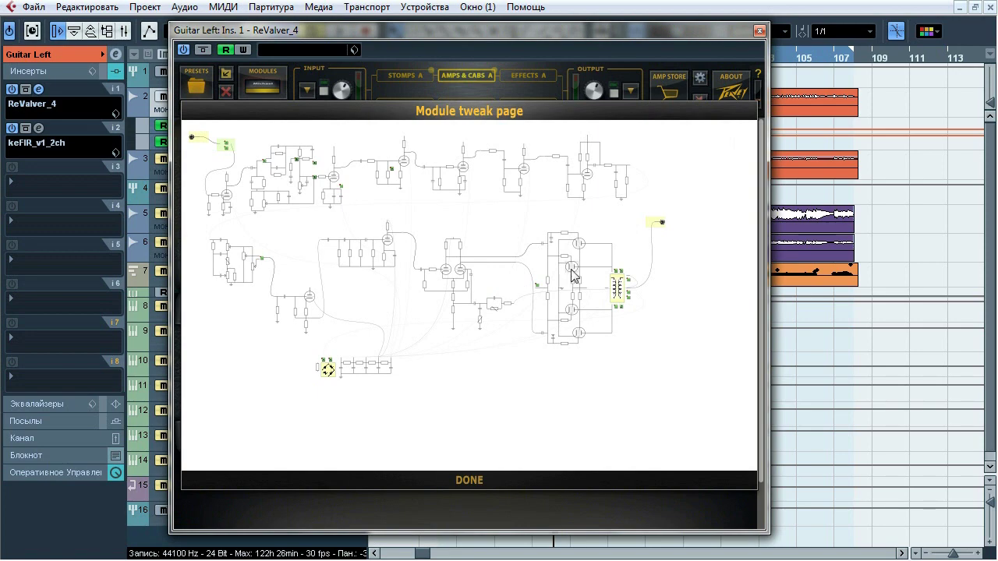
{"action": "left_click", "coordinate": [572, 273]}
{"action": "left_click", "coordinate": [478, 455]}
{"action": "left_click", "coordinate": [470, 480]}
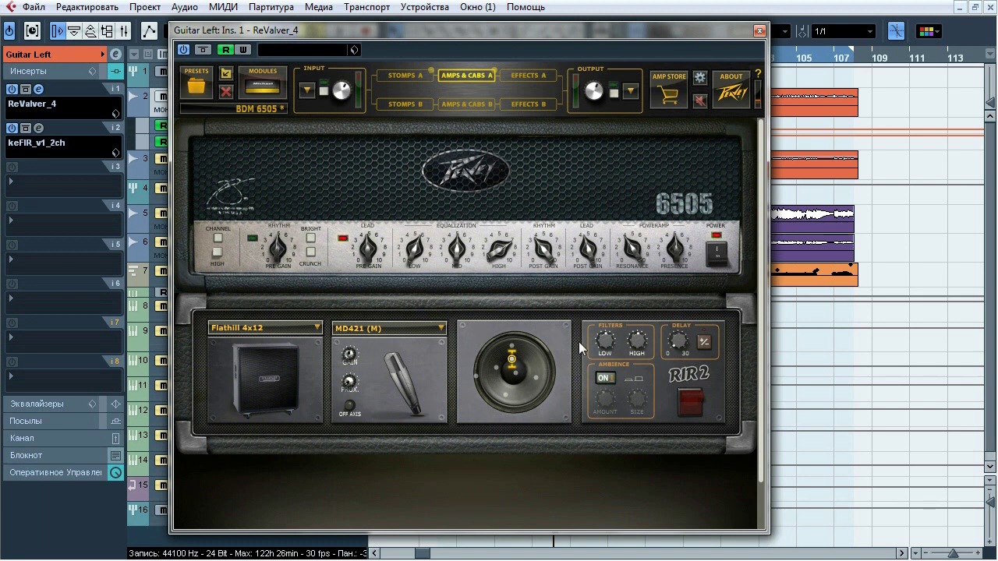
{"action": "left_click", "coordinate": [760, 32]}
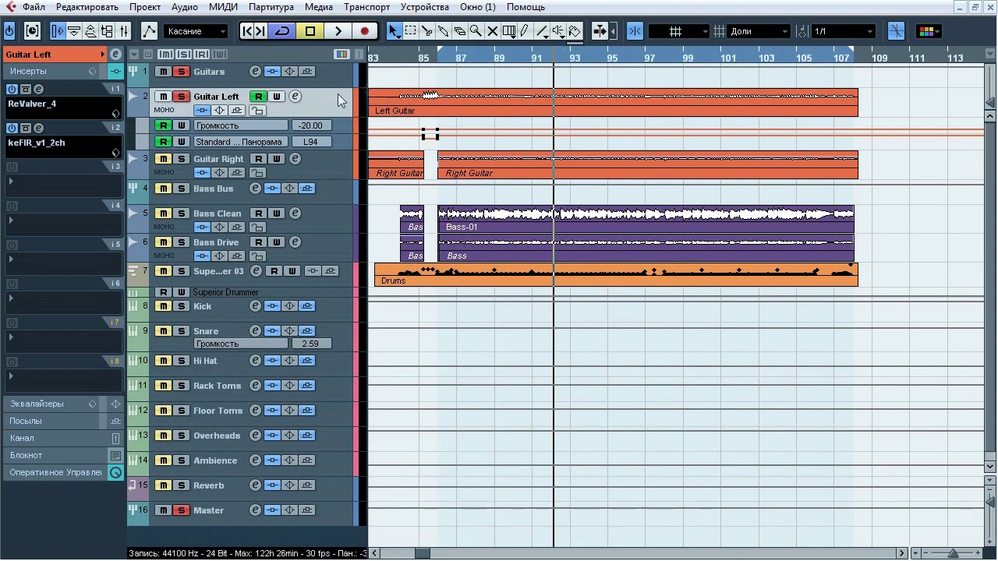
- During playback, A/B Guitar Left's keFIR BDM 4x12 impulse bypassed versus engaged, leaving it engaged
{"action": "left_click", "coordinate": [40, 129]}
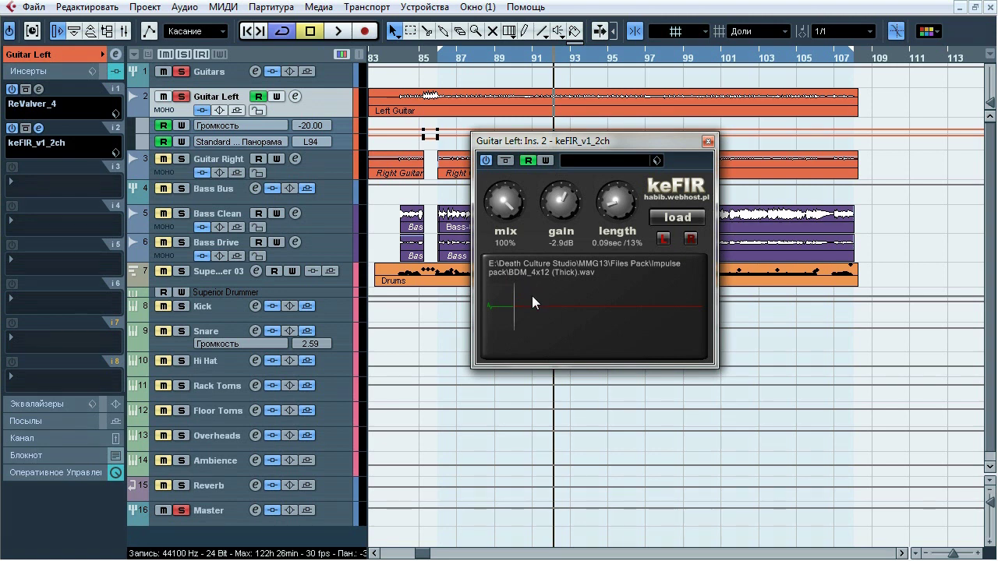
{"action": "key", "text": "space"}
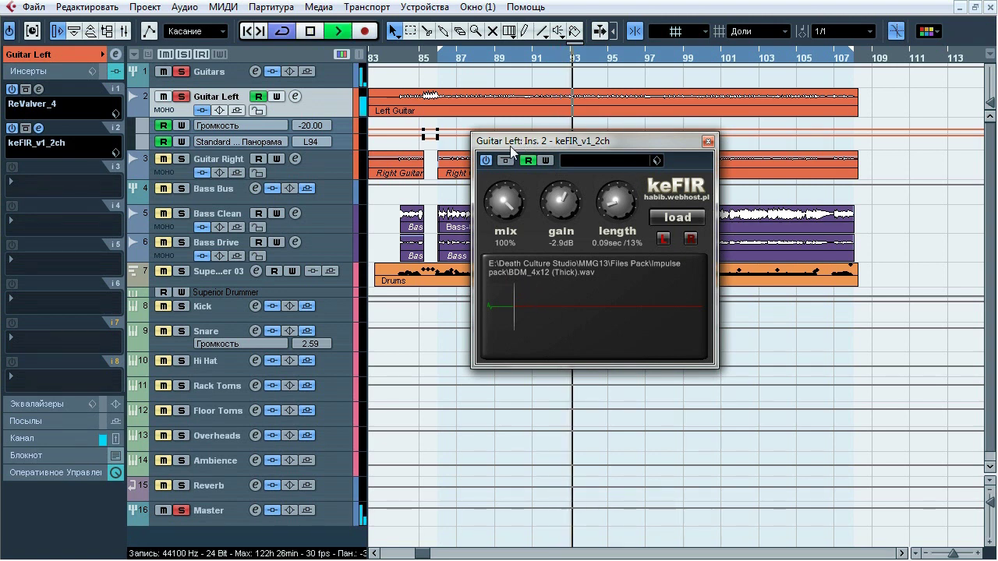
{"action": "left_click", "coordinate": [505, 161]}
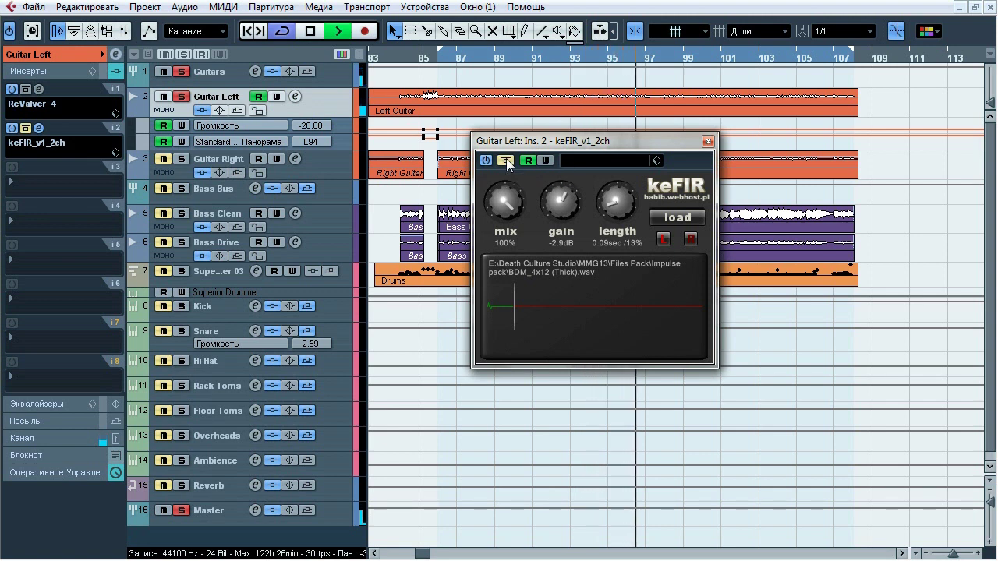
{"action": "left_click", "coordinate": [506, 160]}
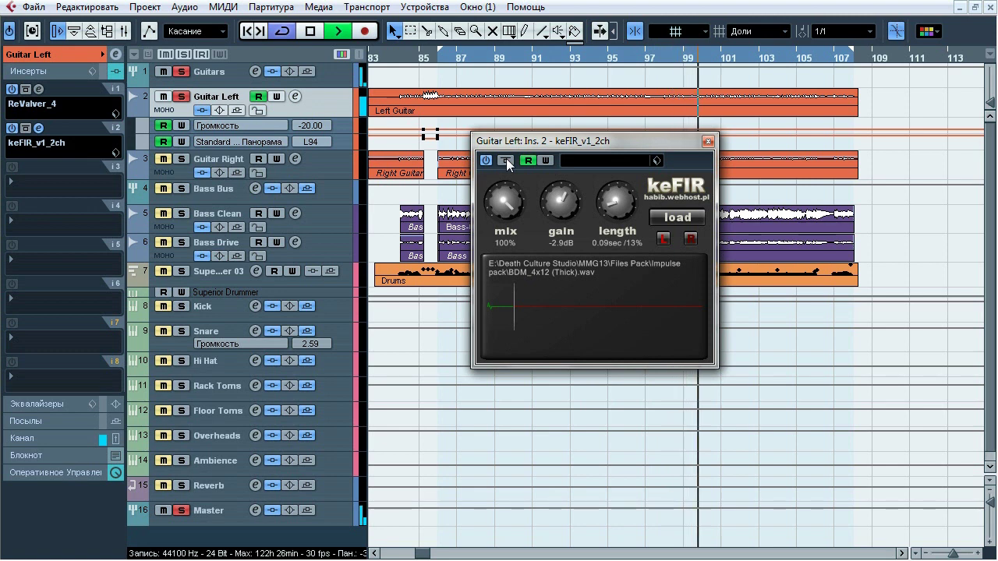
{"action": "left_click", "coordinate": [505, 161]}
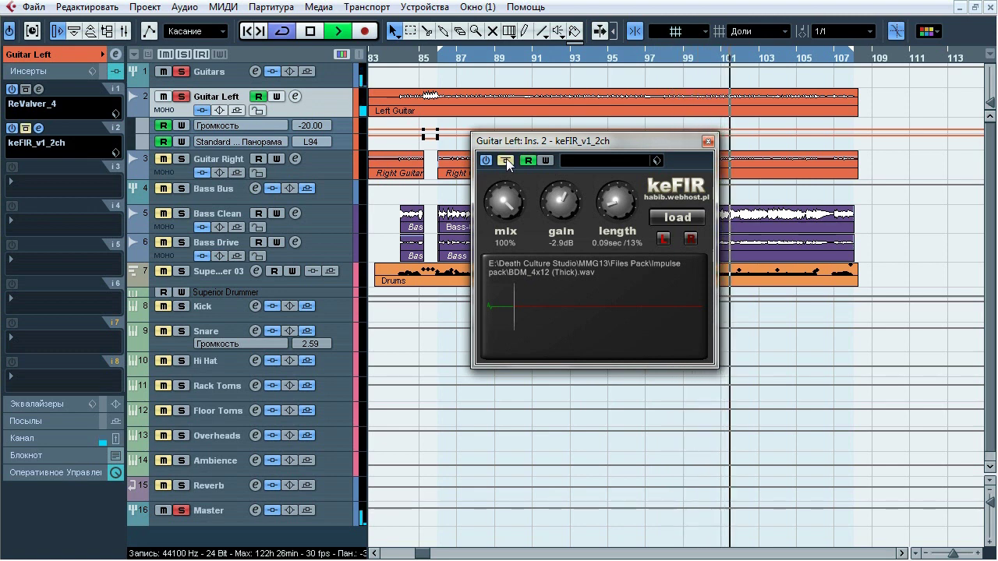
{"action": "left_click", "coordinate": [505, 161]}
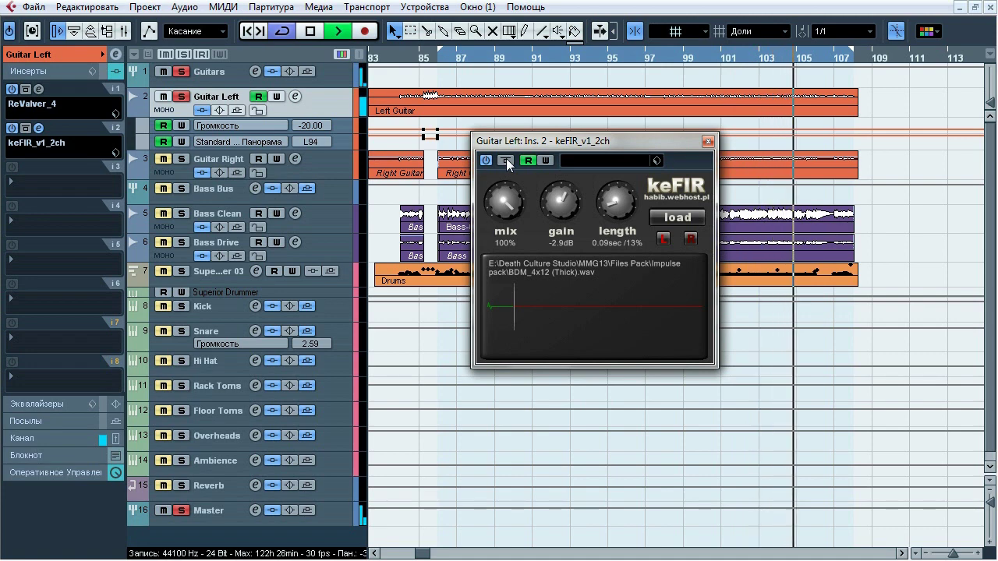
{"action": "left_click_drag", "start_coordinate": [580, 142], "coordinate": [550, 158]}
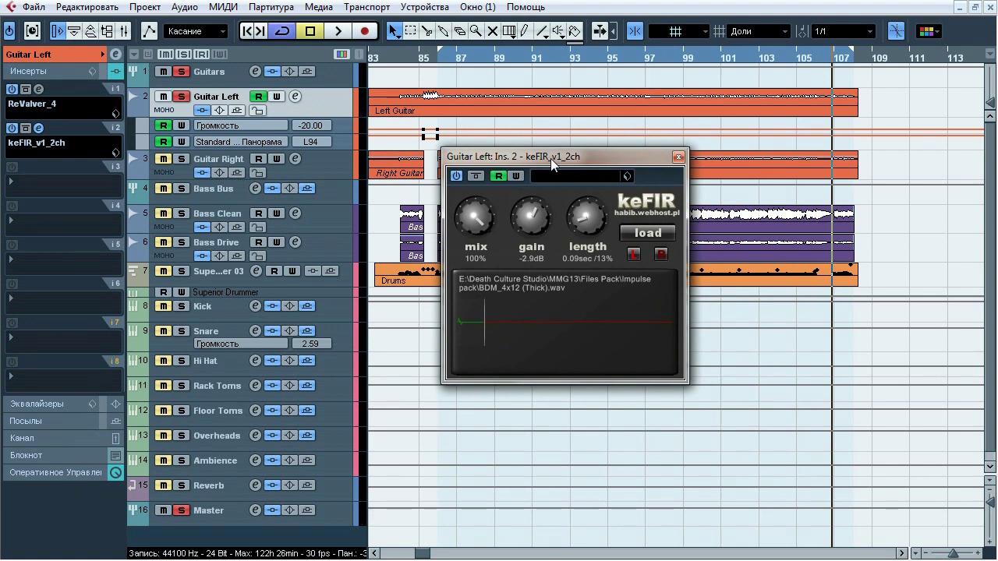
- Close keFIR, then A/B the Guitars bus inserts bypassed versus active during playback, leaving them active
{"action": "left_click", "coordinate": [678, 157]}
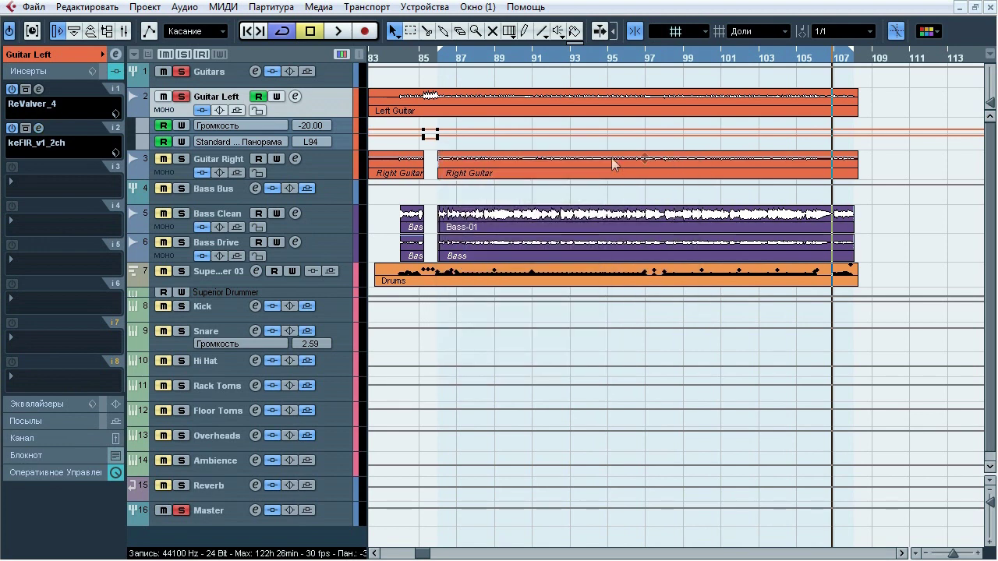
{"action": "left_click", "coordinate": [263, 168]}
{"action": "left_click", "coordinate": [337, 80]}
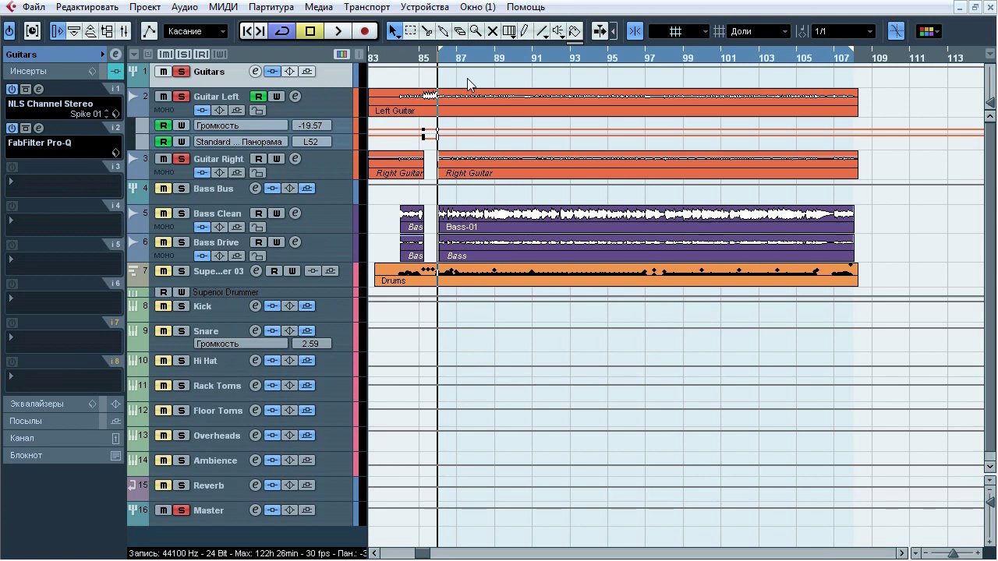
{"action": "key", "text": "space"}
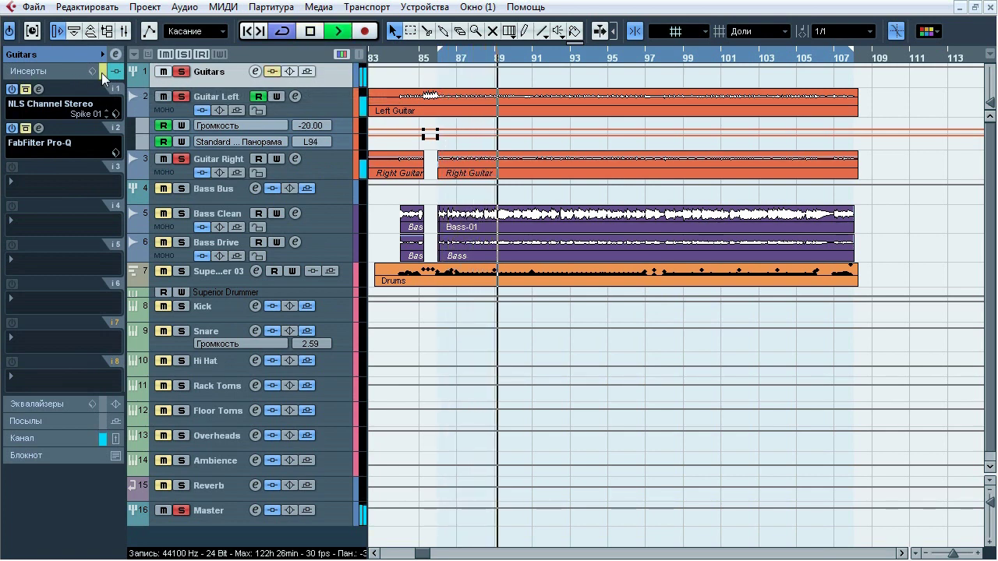
{"action": "left_click", "coordinate": [101, 72]}
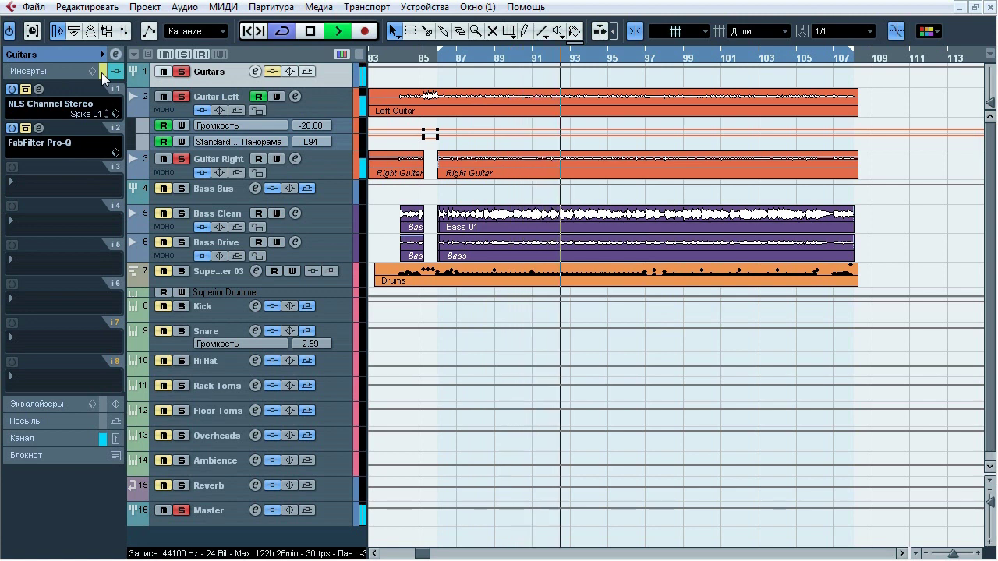
{"action": "left_click", "coordinate": [102, 72]}
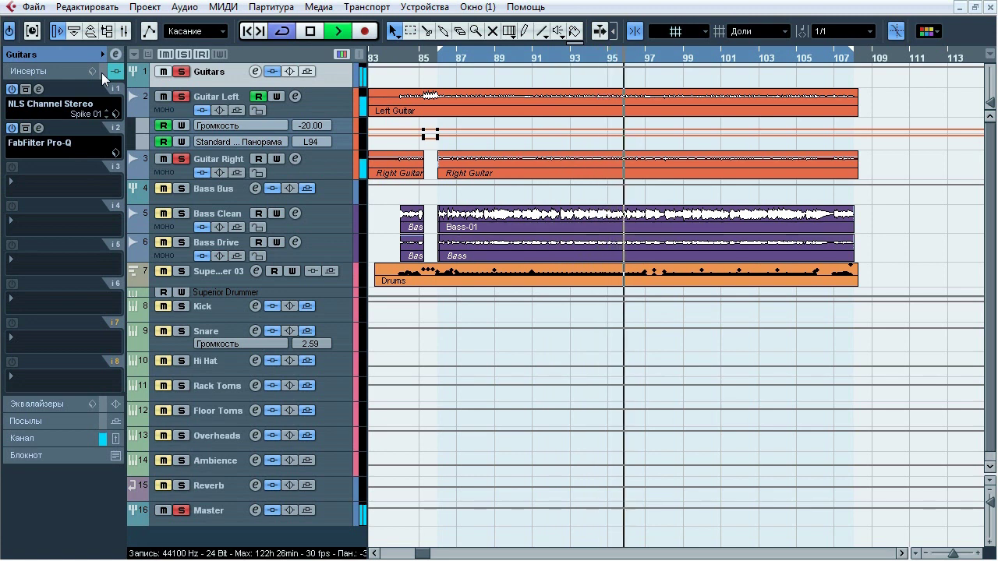
{"action": "left_click", "coordinate": [101, 72]}
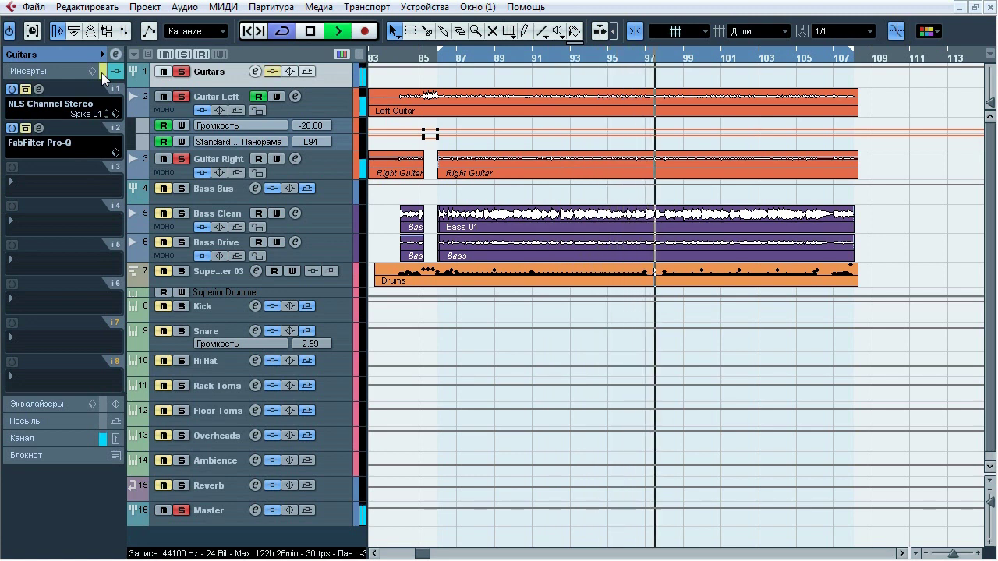
{"action": "left_click", "coordinate": [101, 73]}
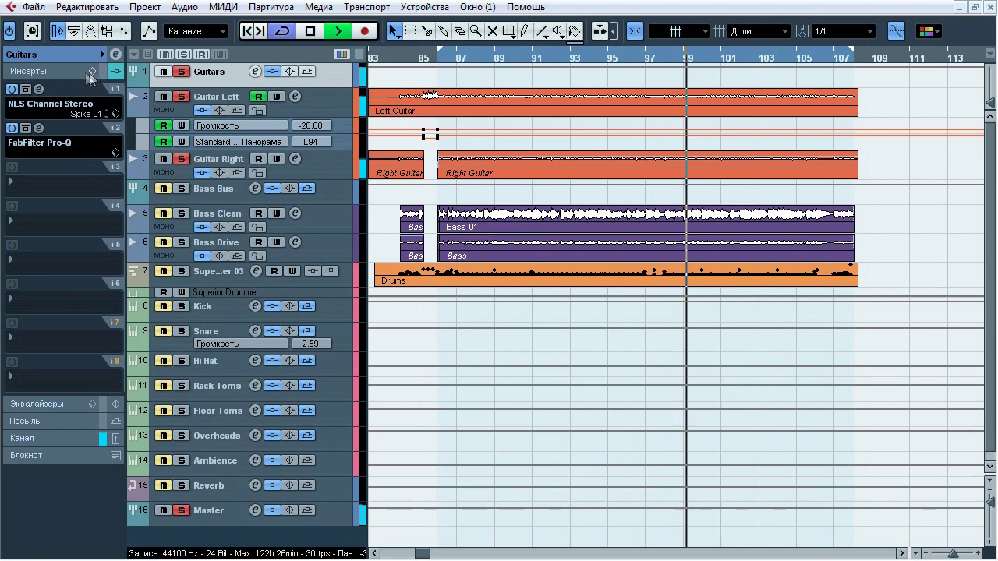
{"action": "key", "text": "space"}
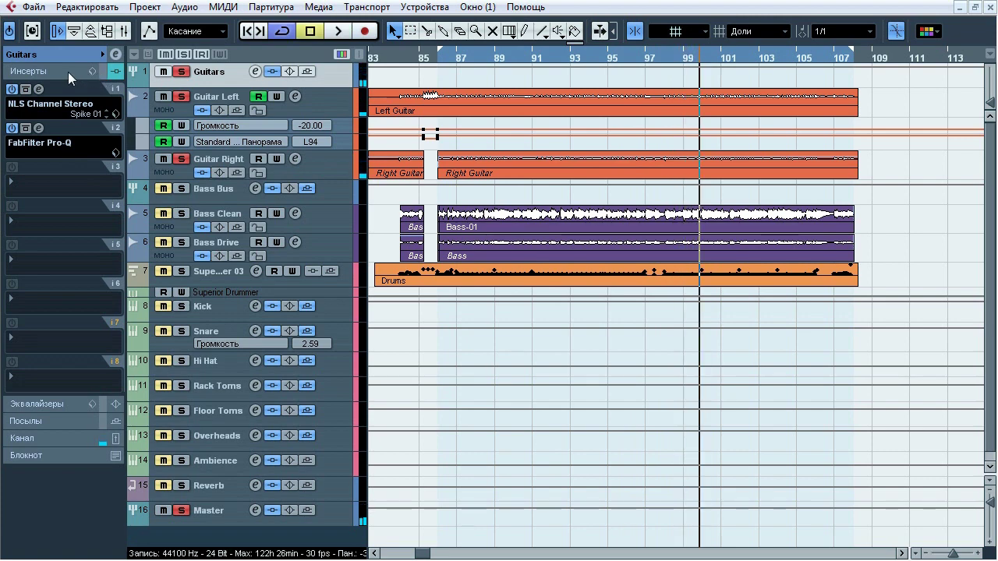
{"action": "left_click", "coordinate": [38, 89]}
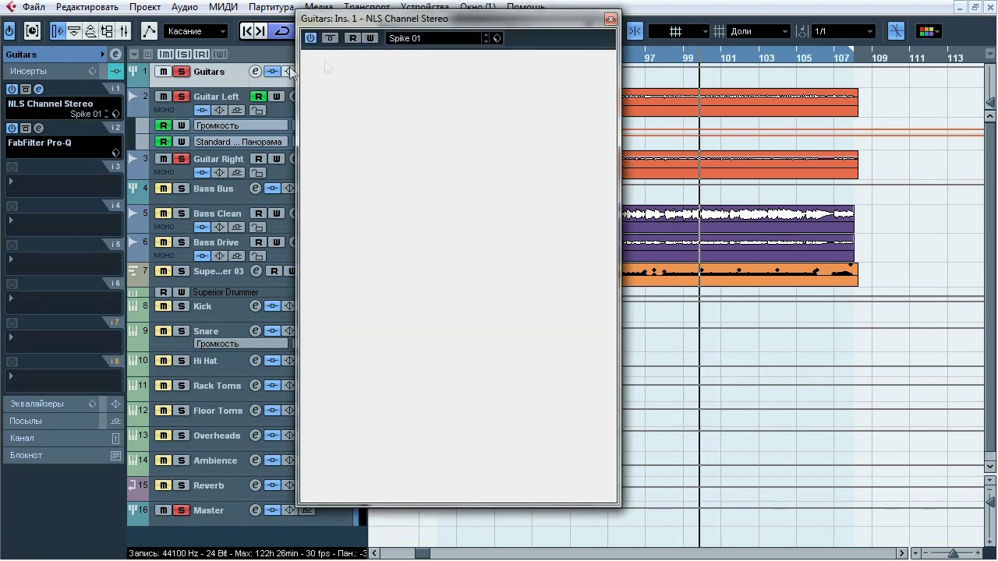
- A/B the Guitars bus NLS Channel Stereo (Spike 01) four times, ending engaged with playback stopped
{"action": "left_click_drag", "start_coordinate": [414, 19], "coordinate": [453, 43]}
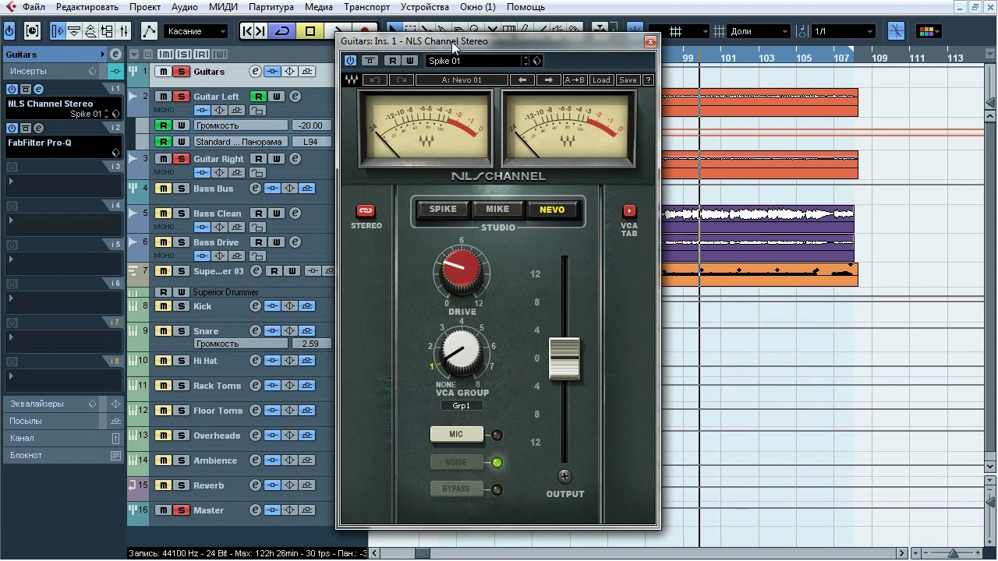
{"action": "key", "text": "space"}
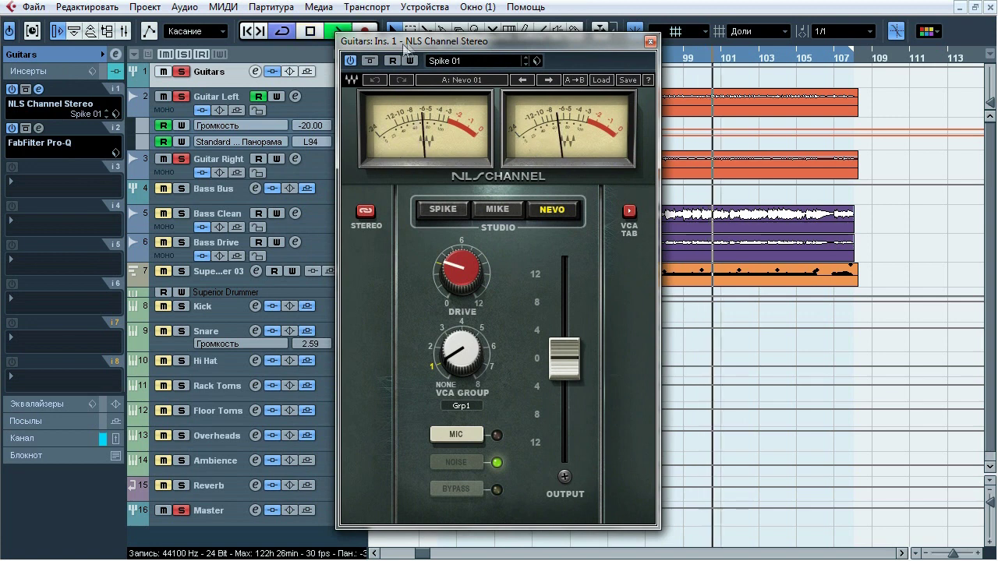
{"action": "left_click", "coordinate": [371, 61]}
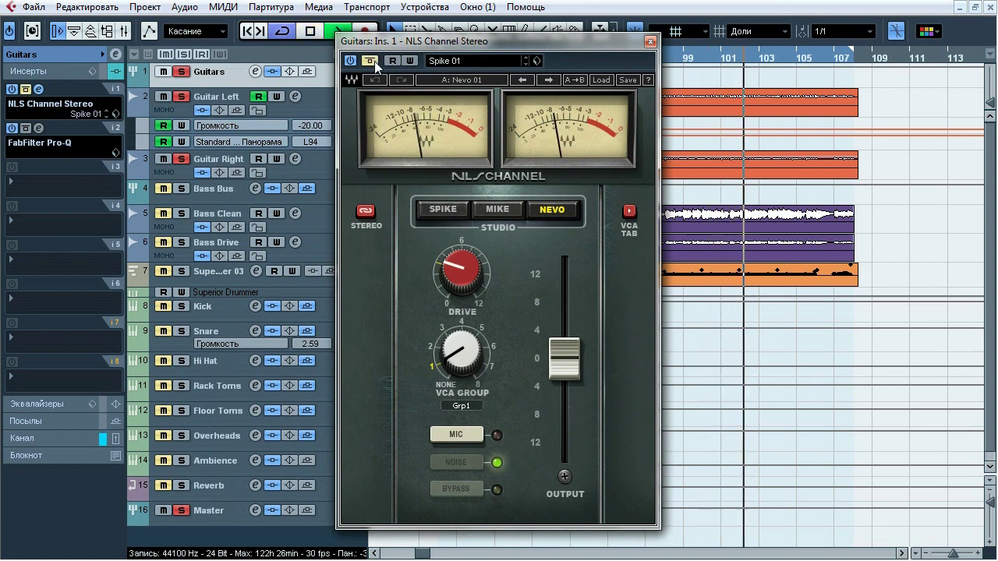
{"action": "left_click", "coordinate": [374, 61]}
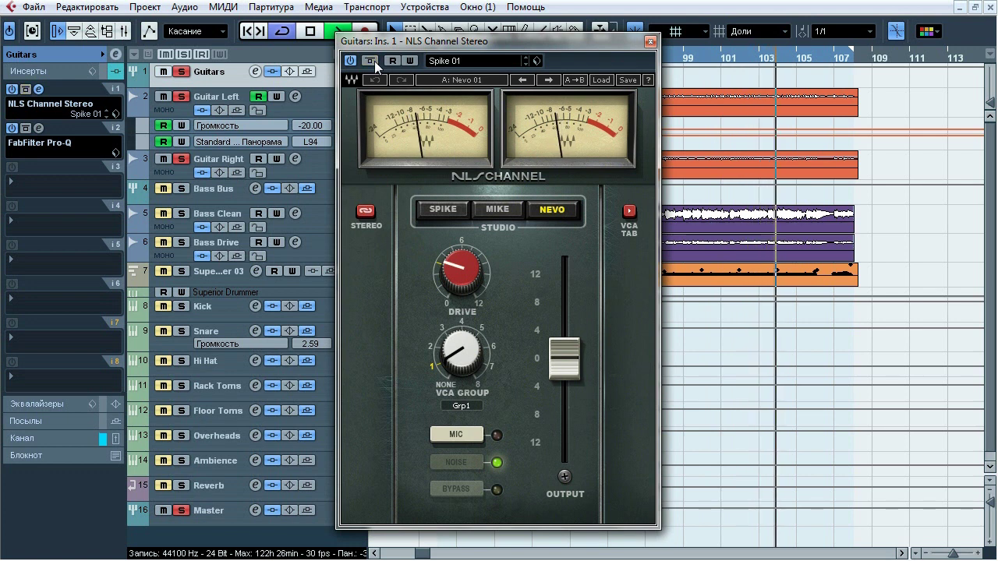
{"action": "left_click", "coordinate": [374, 61]}
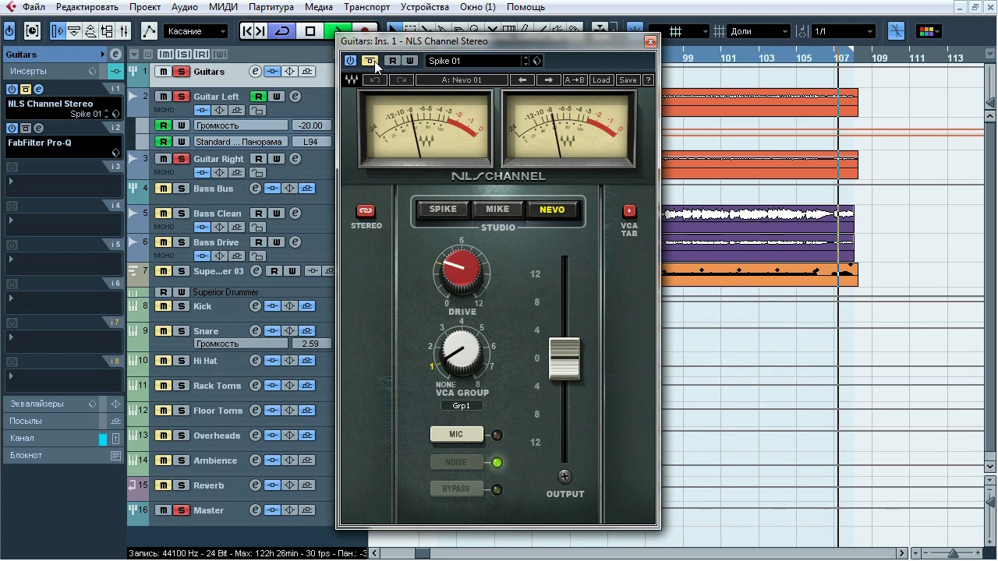
{"action": "left_click", "coordinate": [375, 60]}
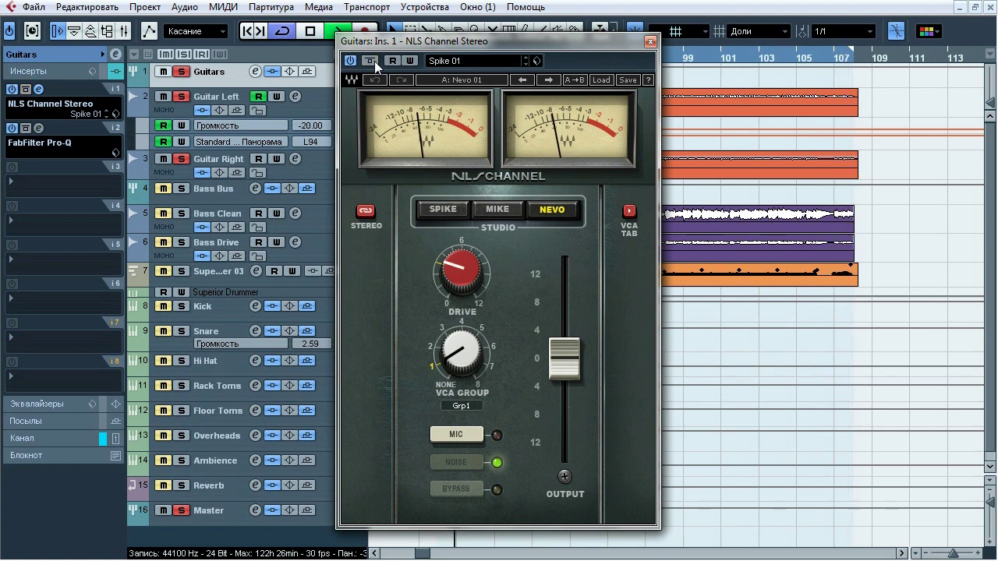
{"action": "left_click", "coordinate": [374, 61]}
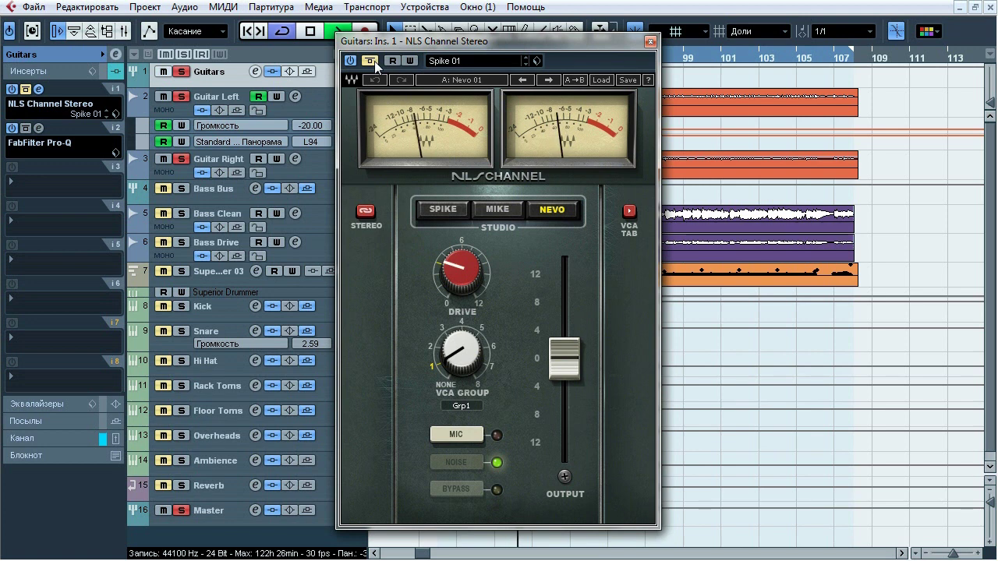
{"action": "left_click", "coordinate": [374, 61]}
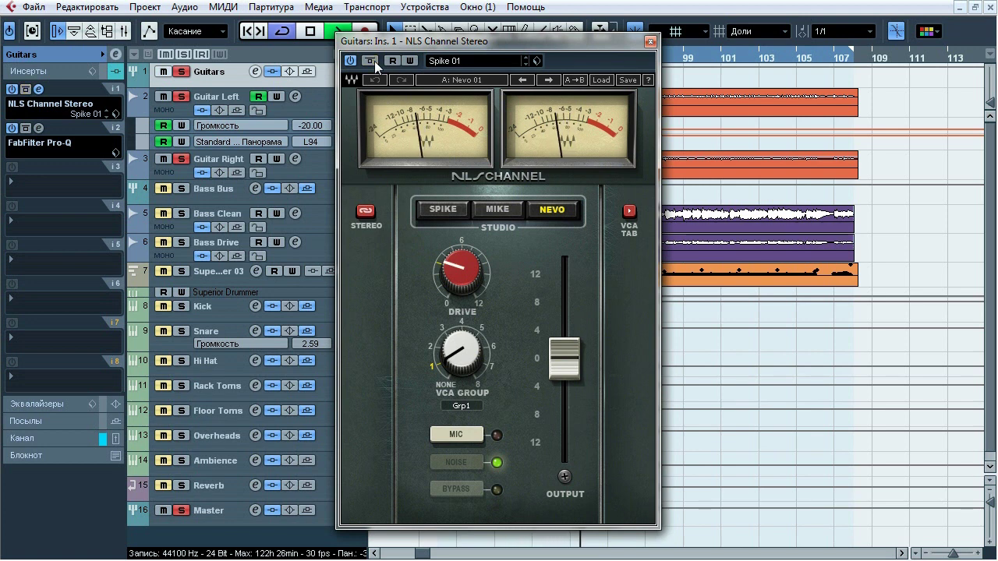
{"action": "left_click", "coordinate": [374, 61]}
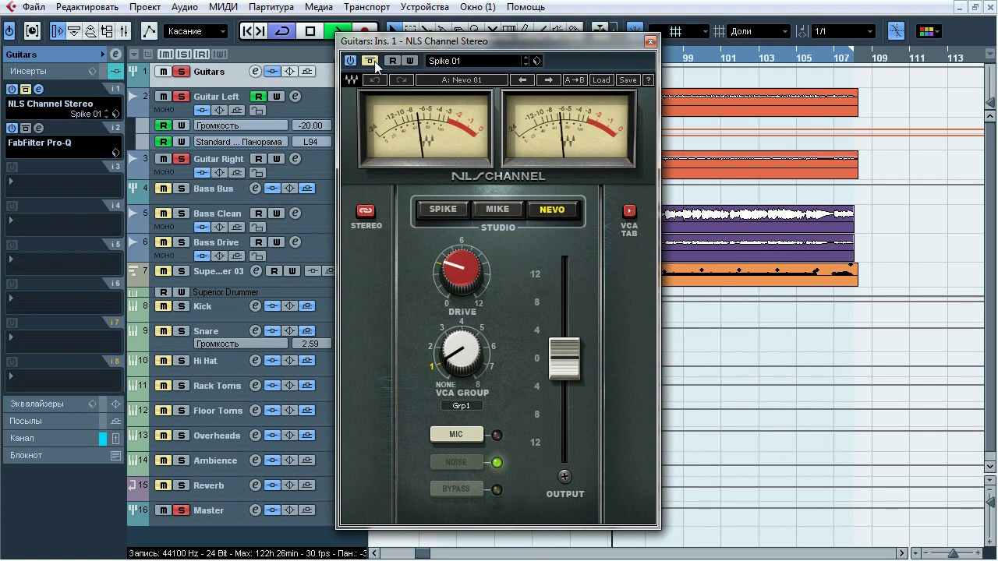
{"action": "left_click", "coordinate": [374, 61]}
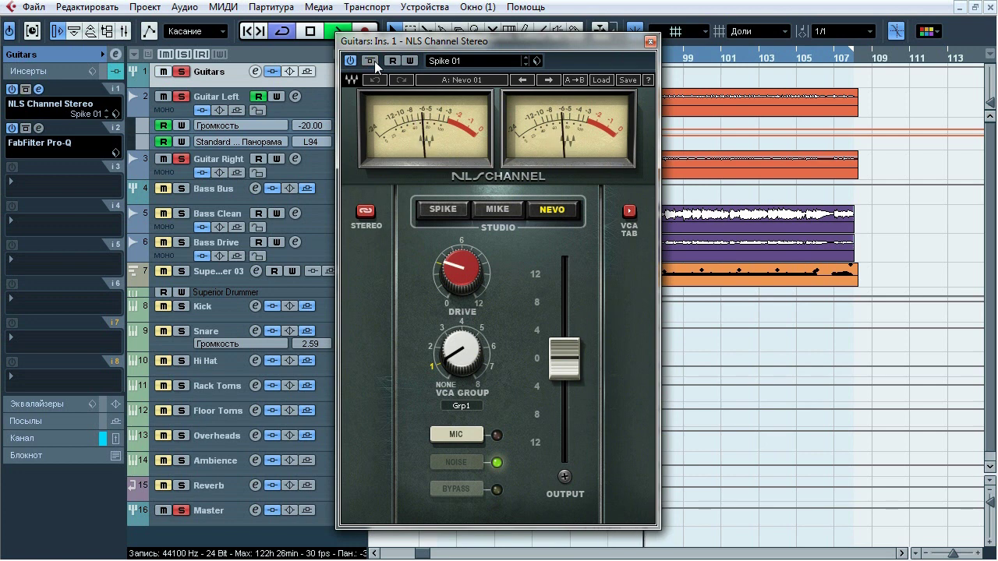
{"action": "key", "text": "space"}
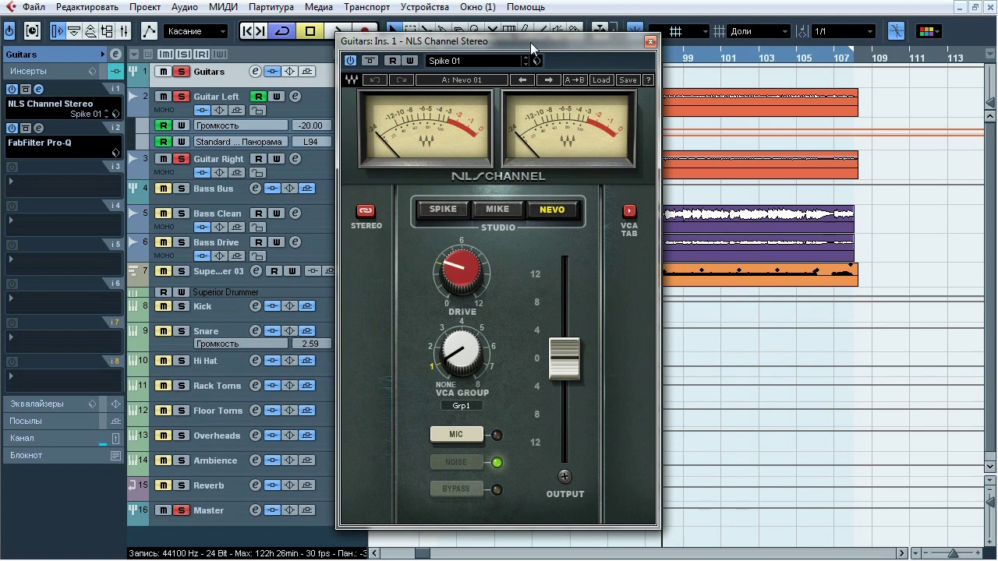
- Close NLS Channel, open the Guitars bus FabFilter Pro-Q, and start playback
{"action": "left_click", "coordinate": [650, 42]}
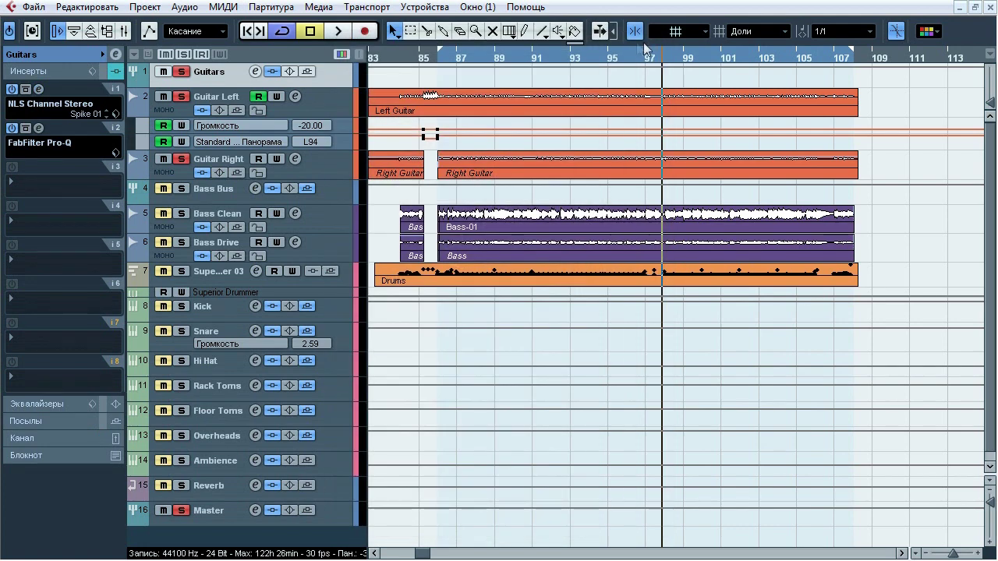
{"action": "left_click", "coordinate": [39, 127]}
{"action": "left_click_drag", "start_coordinate": [384, 94], "coordinate": [372, 111]}
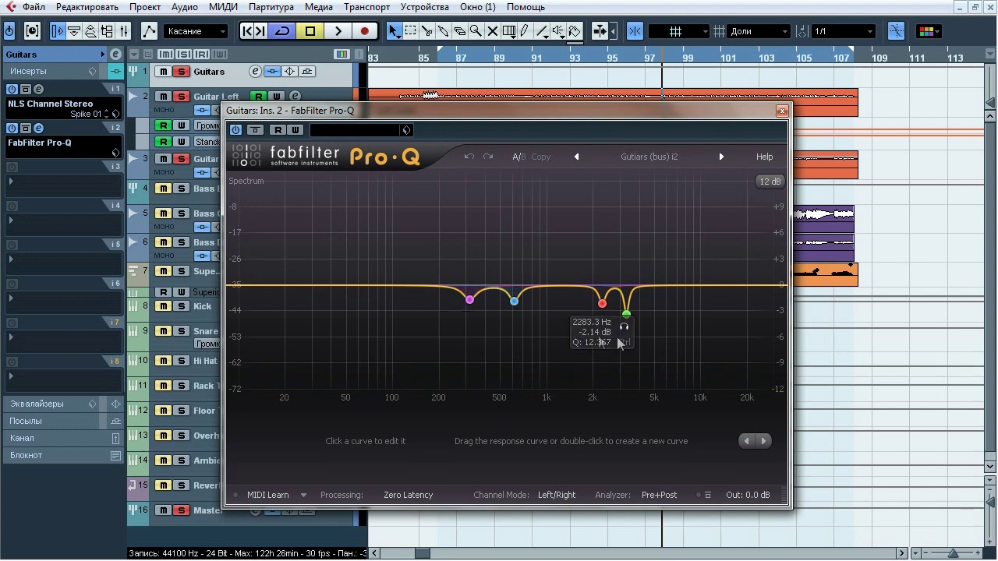
{"action": "mouse_move", "coordinate": [514, 300]}
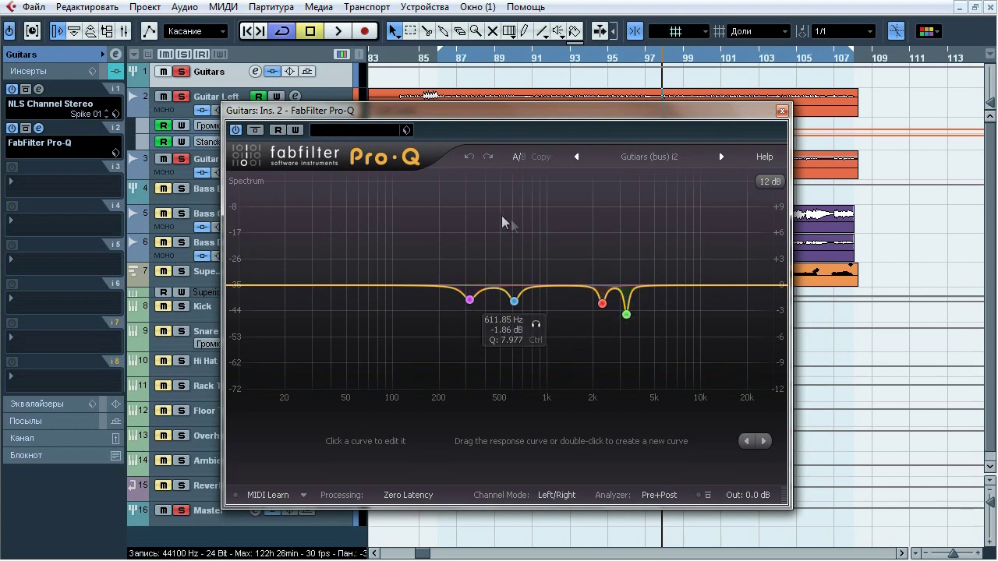
{"action": "key", "text": "space"}
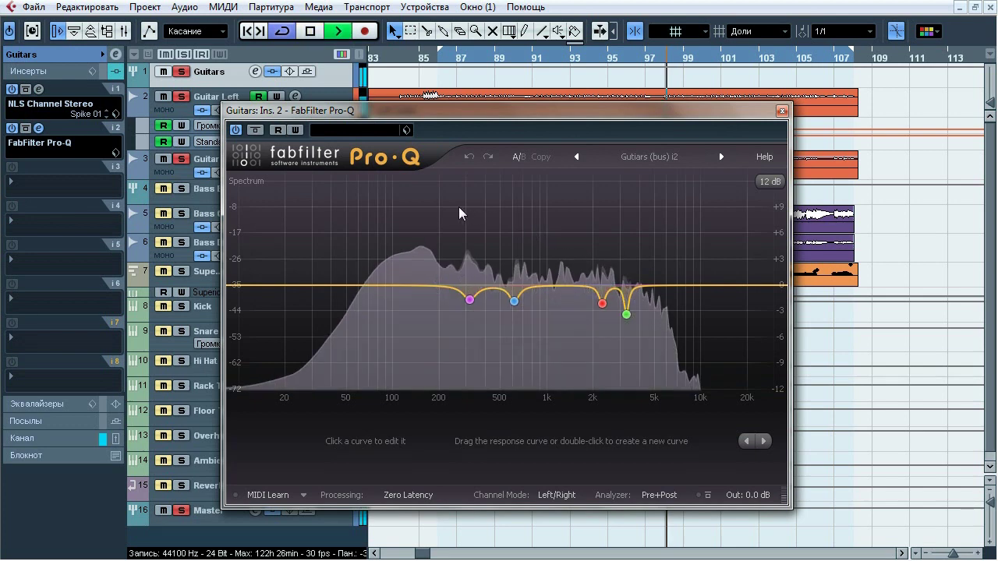
- A/B the Pro-Q, solo the 315 Hz cut, and select the pink and blue bands together
{"action": "left_click", "coordinate": [255, 130]}
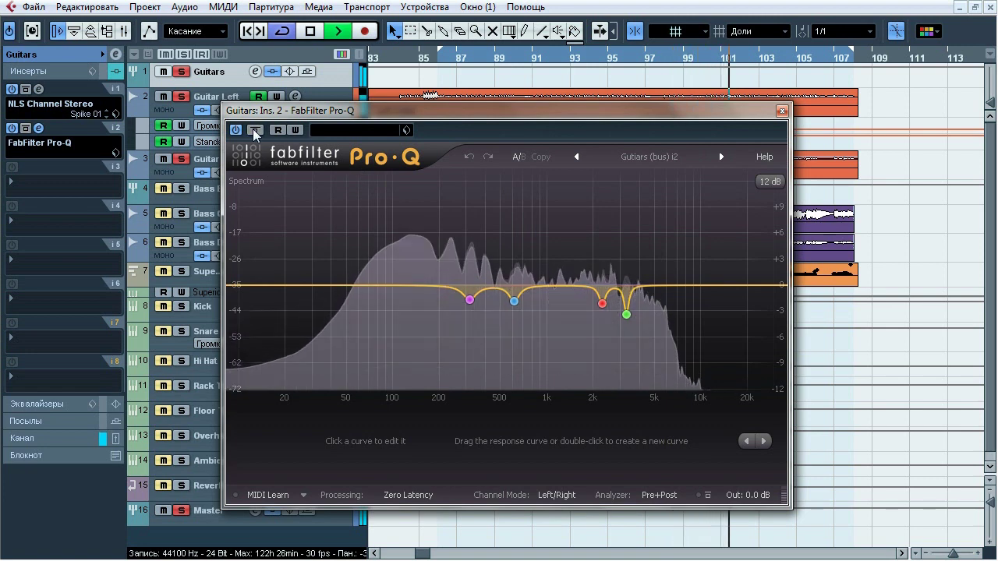
{"action": "left_click", "coordinate": [255, 130]}
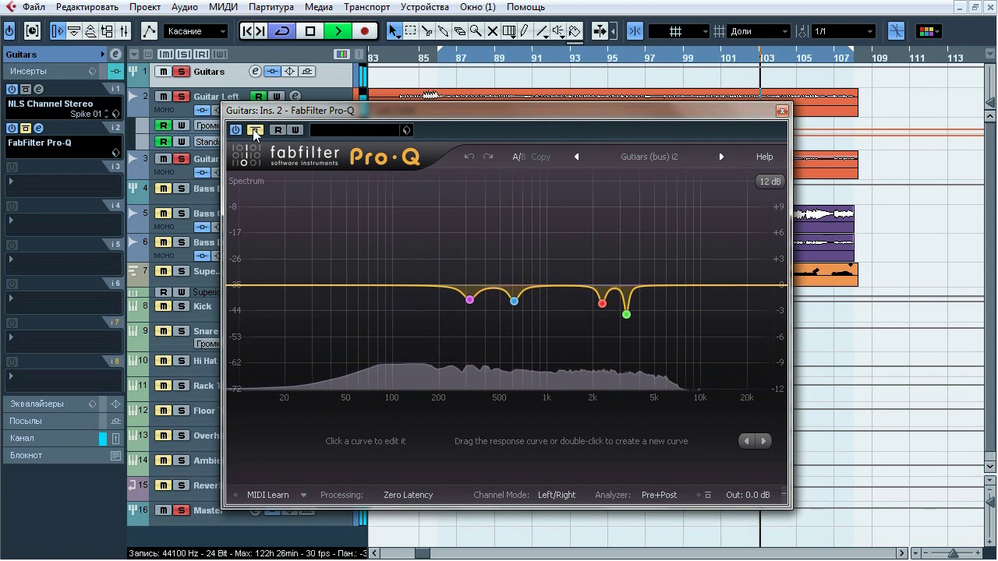
{"action": "left_click", "coordinate": [254, 131]}
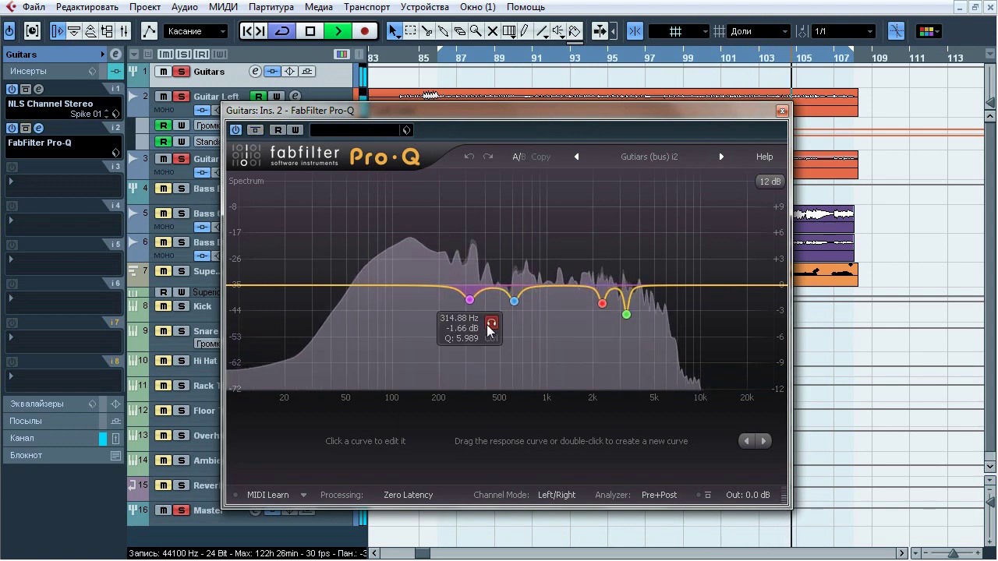
{"action": "left_click", "coordinate": [489, 323]}
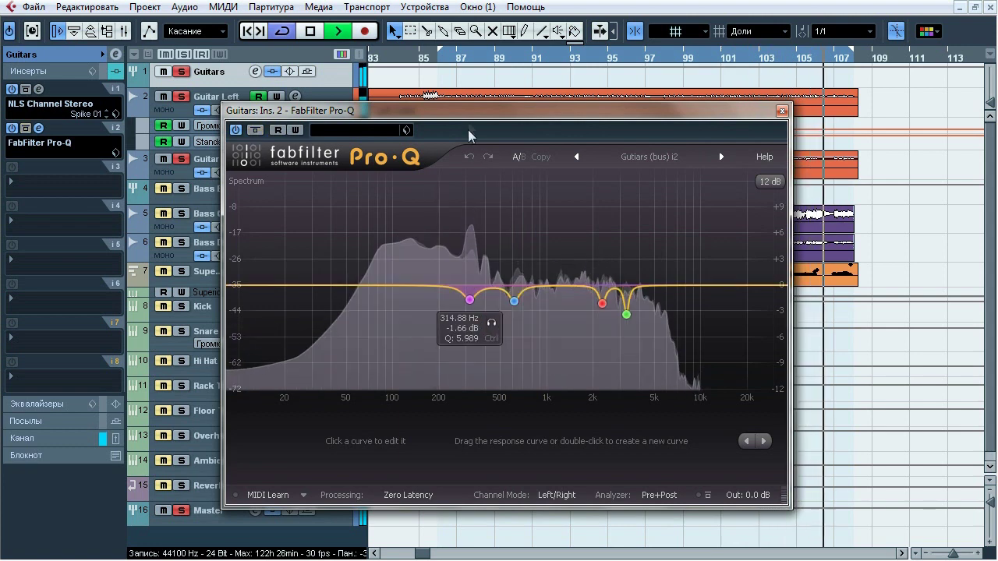
{"action": "left_click_drag", "start_coordinate": [496, 106], "coordinate": [584, 77]}
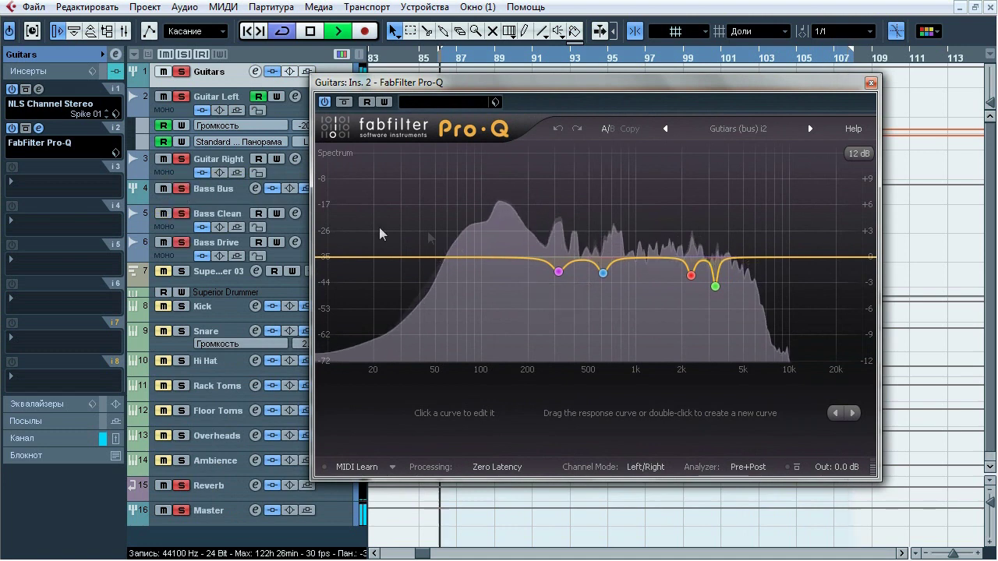
{"action": "left_click_drag", "start_coordinate": [518, 212], "coordinate": [622, 312]}
- A/B the pink and blue EQ bands bypassed and enabled twice, leaving them enabled
{"action": "left_click", "coordinate": [722, 414]}
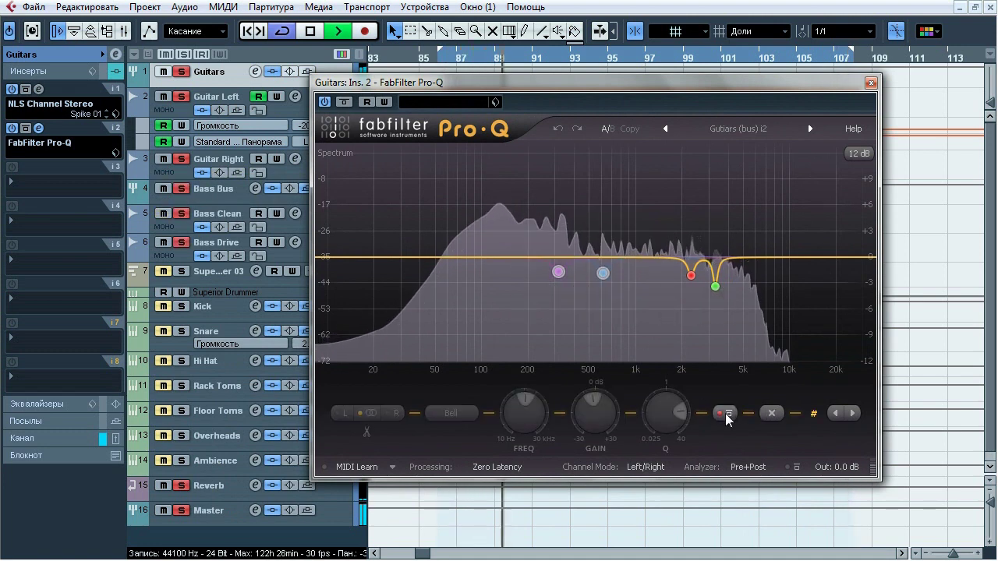
{"action": "left_click", "coordinate": [725, 413]}
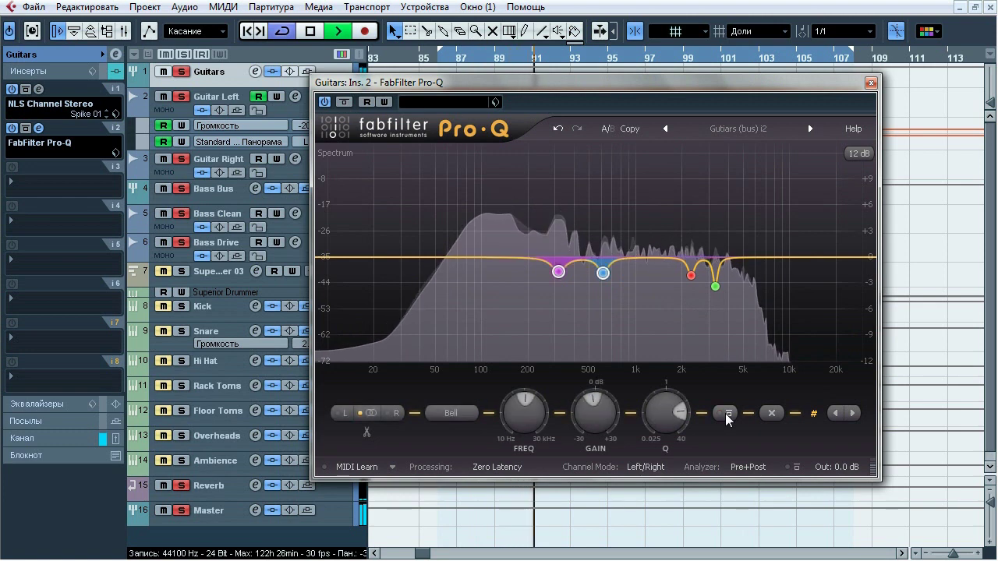
{"action": "left_click", "coordinate": [725, 413]}
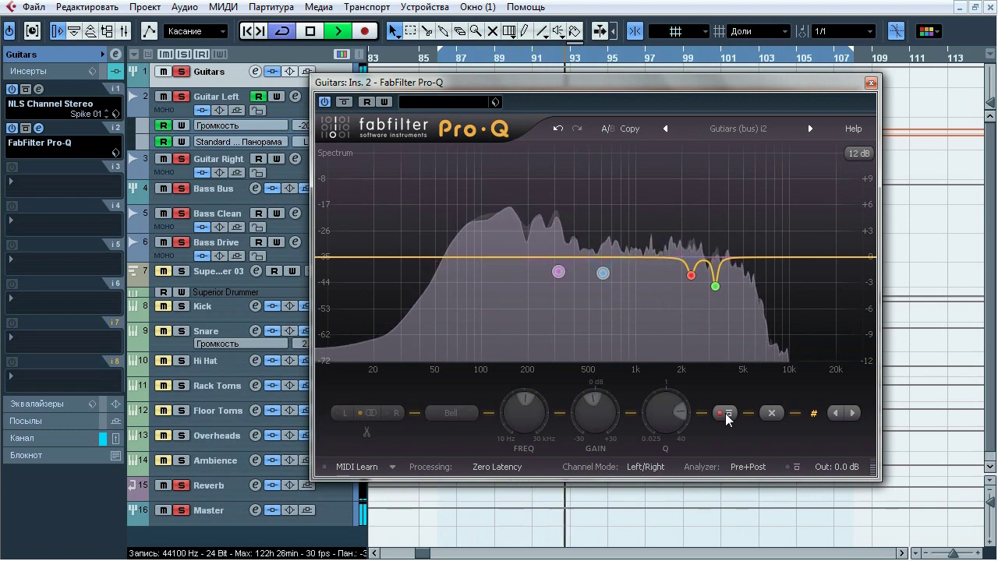
{"action": "left_click", "coordinate": [725, 413]}
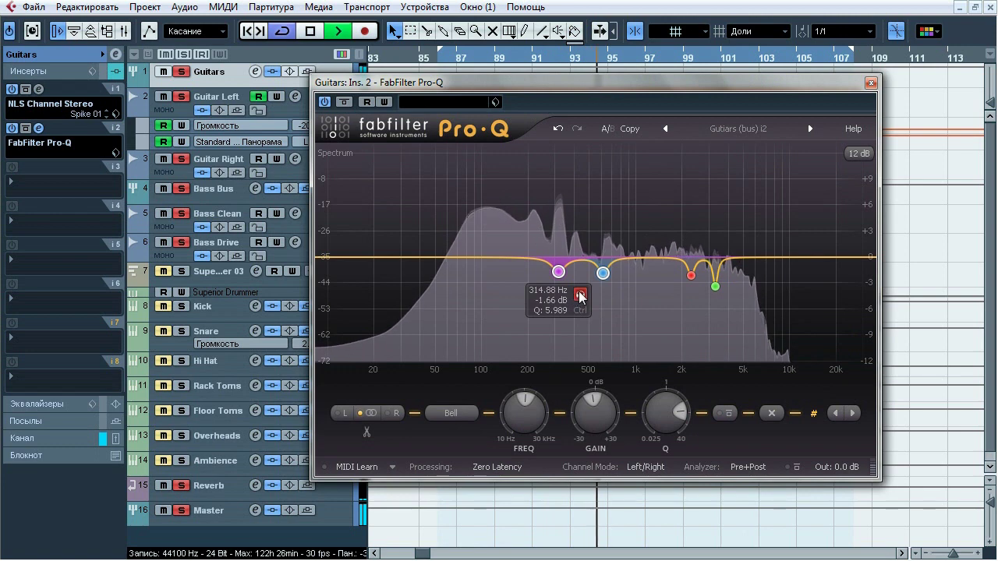
- Solo each narrow cut in turn: 315 Hz, 611 Hz, 2283 Hz and 3277 Hz
{"action": "left_click", "coordinate": [579, 294]}
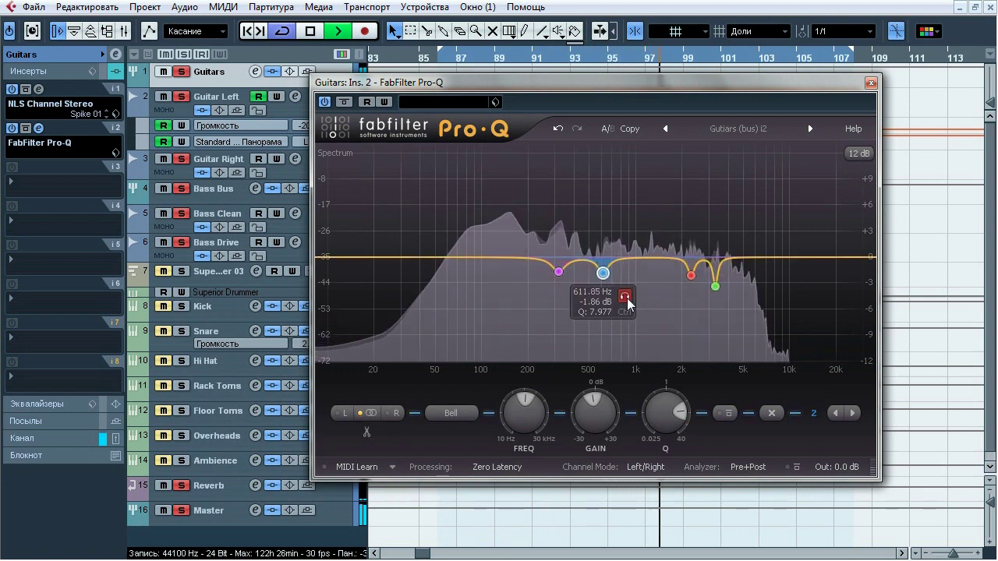
{"action": "left_click", "coordinate": [624, 296]}
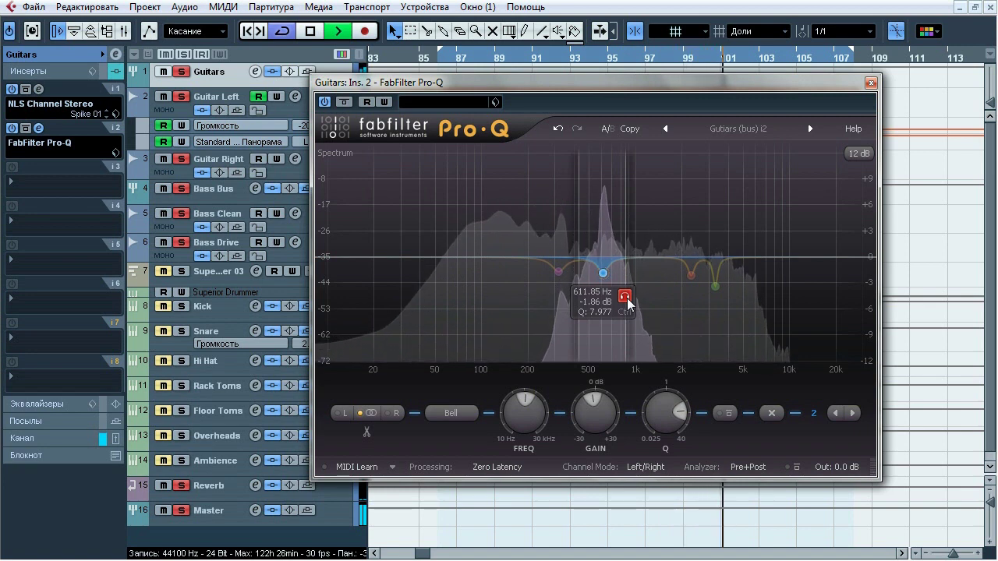
{"action": "left_click", "coordinate": [626, 298]}
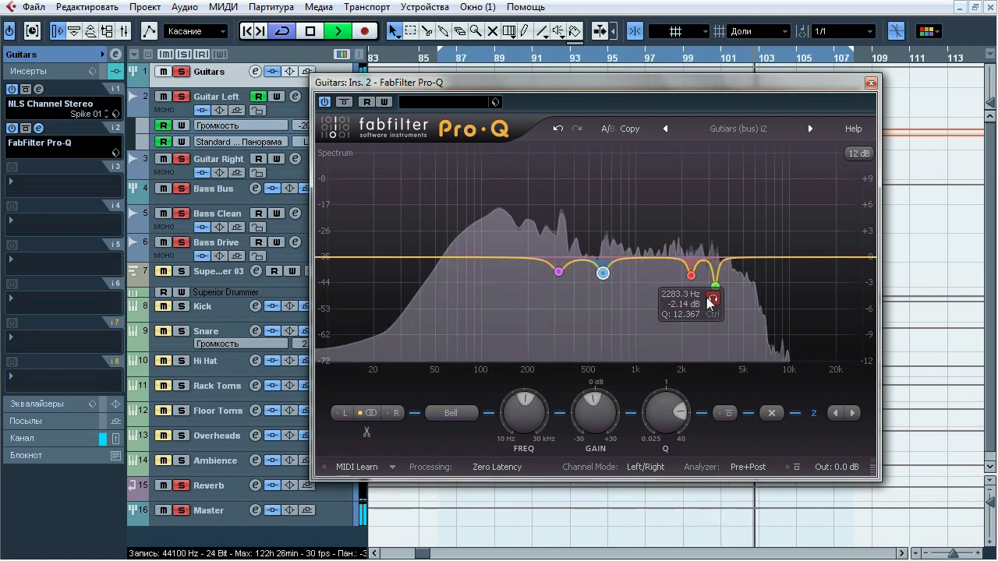
{"action": "left_click", "coordinate": [711, 300]}
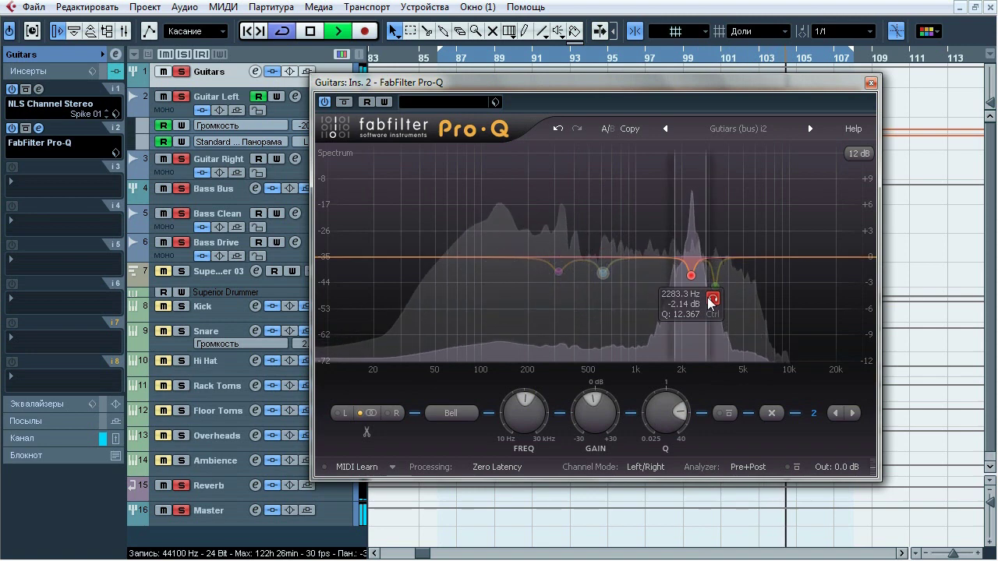
{"action": "left_click", "coordinate": [710, 301]}
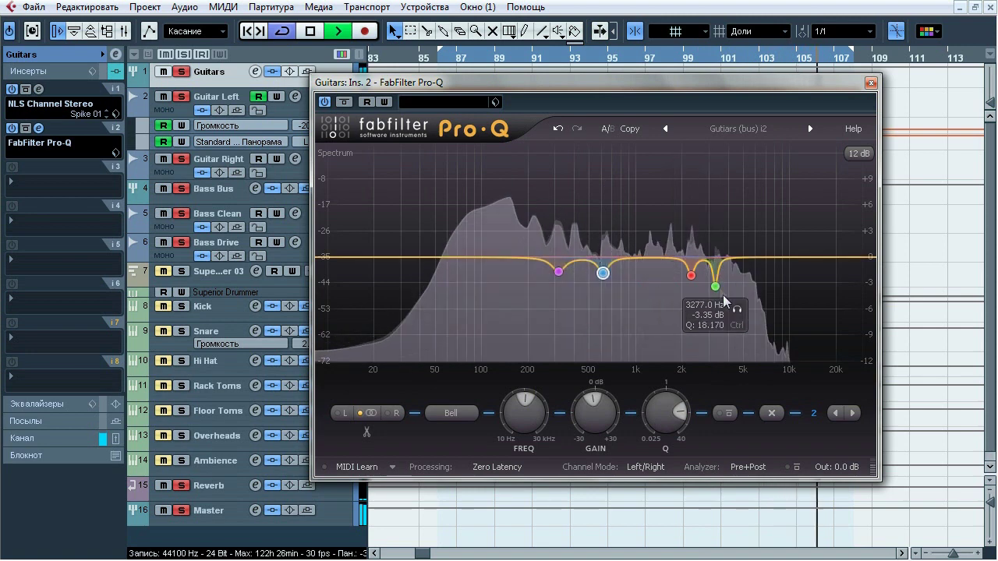
{"action": "left_click", "coordinate": [736, 310]}
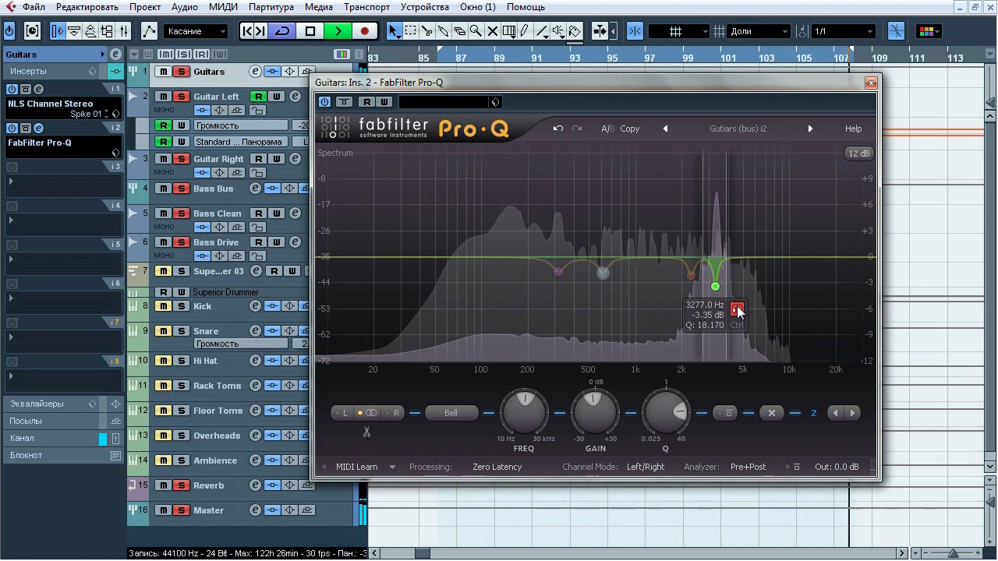
{"action": "left_click", "coordinate": [737, 310]}
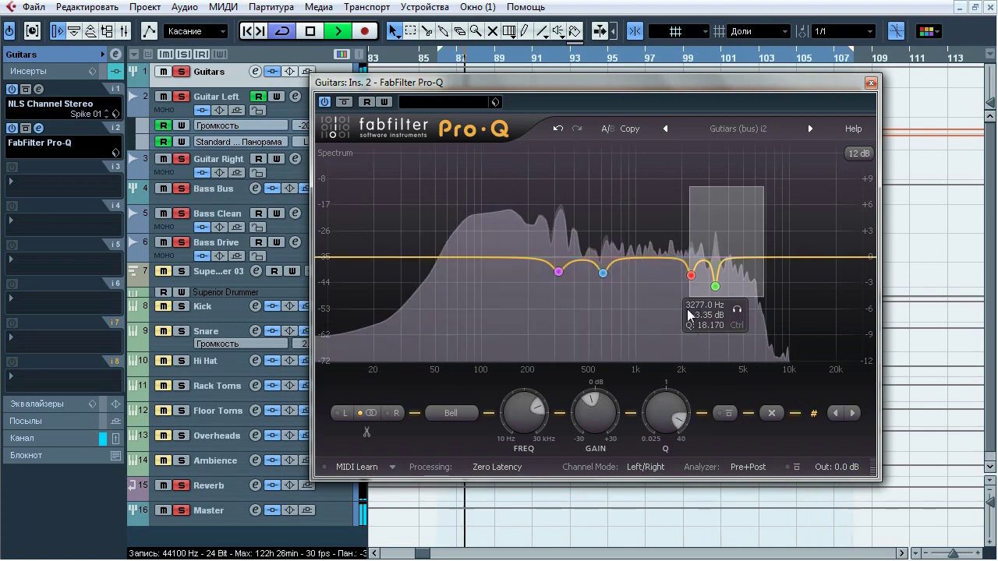
- A/B the red and green bands bypassed and enabled, leave them active, and stop playback
{"action": "left_click", "coordinate": [725, 413]}
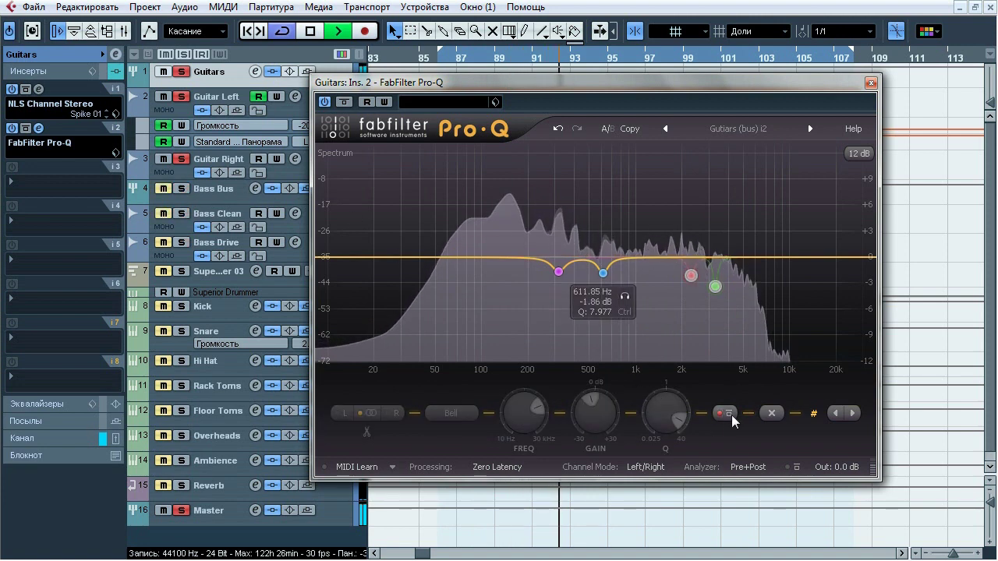
{"action": "left_click", "coordinate": [729, 414]}
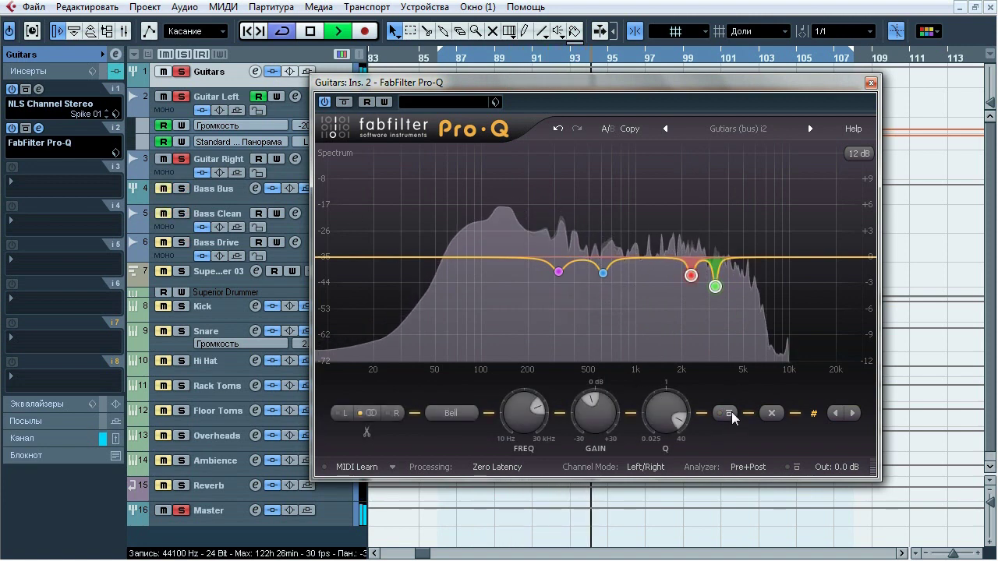
{"action": "left_click", "coordinate": [731, 416]}
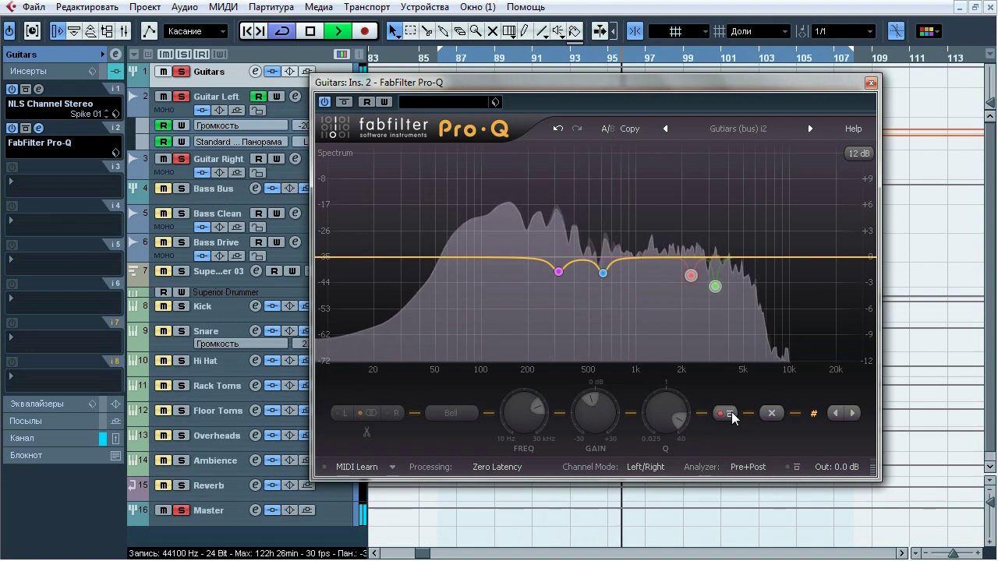
{"action": "left_click", "coordinate": [731, 415]}
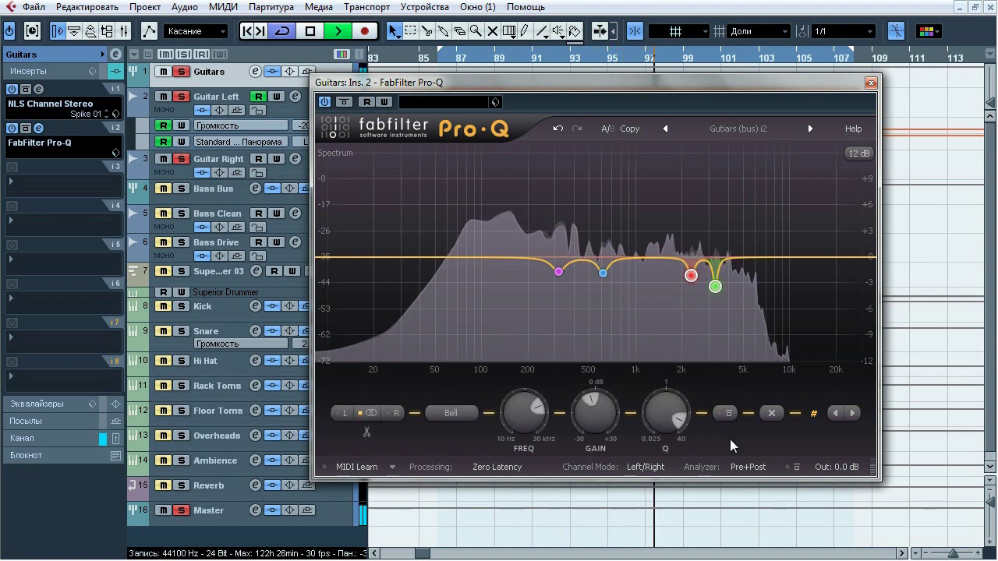
{"action": "key", "text": "space"}
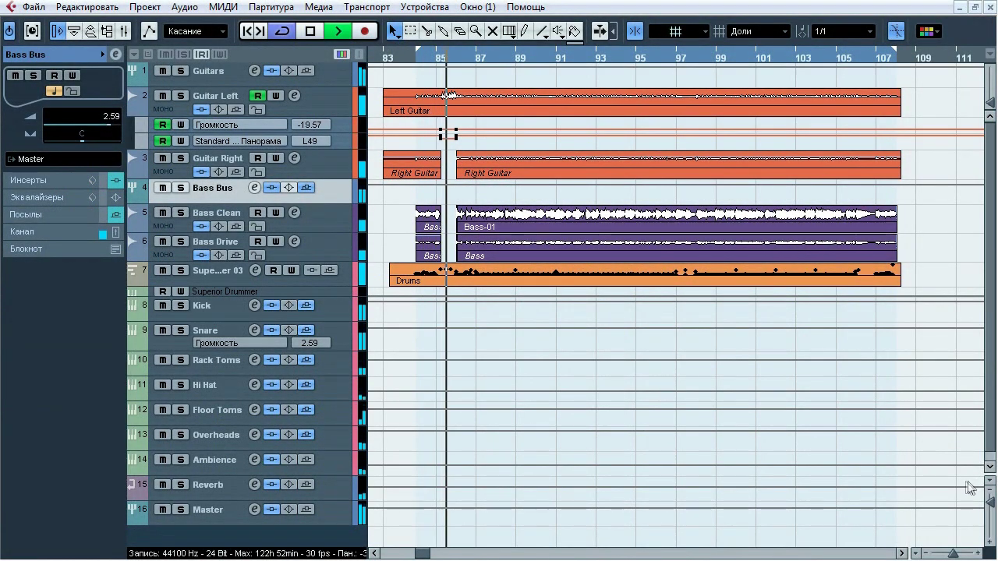
- A/B the Bass Bus soloed and muted against the full mix, then stop and select the four bass events
{"action": "left_click", "coordinate": [180, 188]}
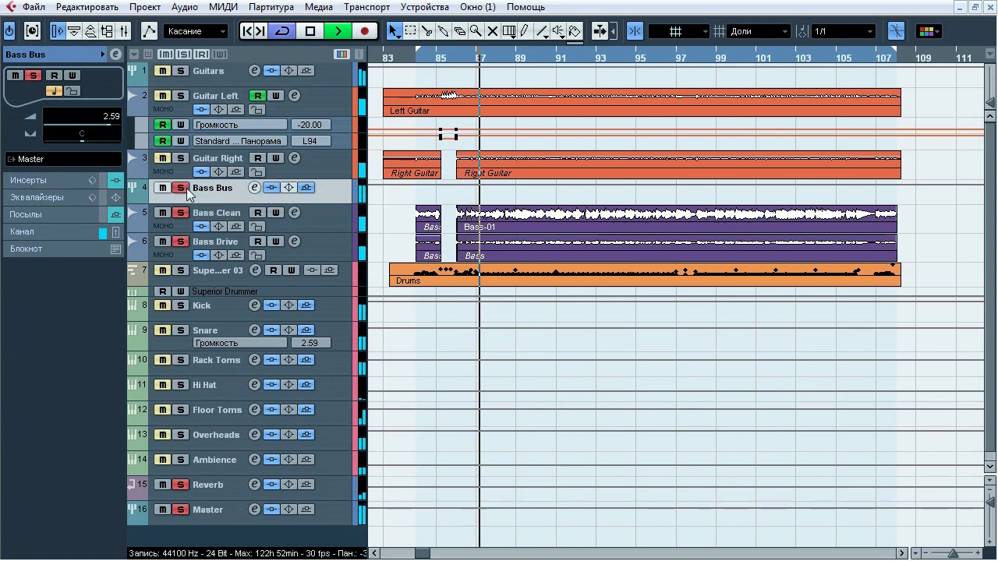
{"action": "left_click", "coordinate": [180, 188]}
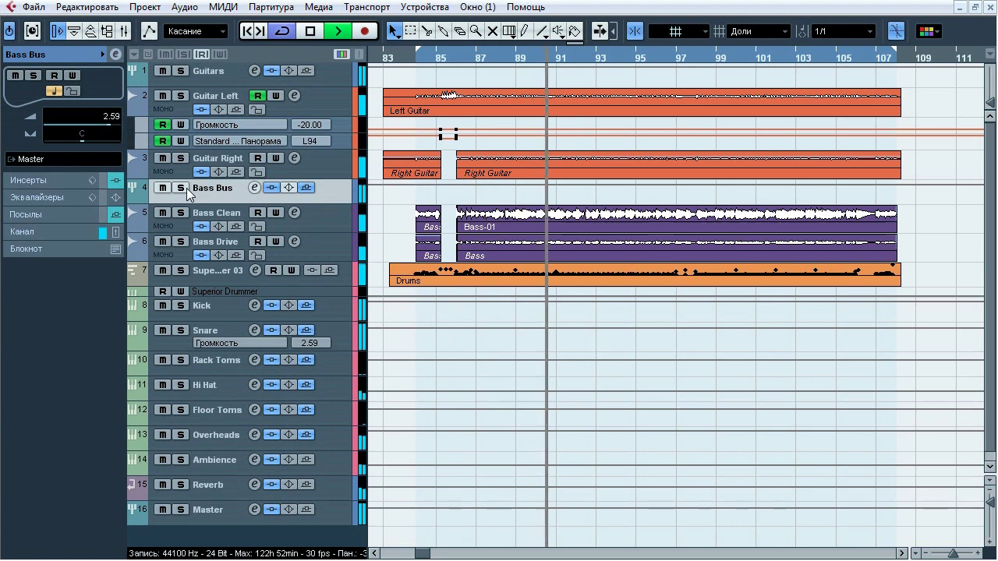
{"action": "left_click", "coordinate": [180, 188]}
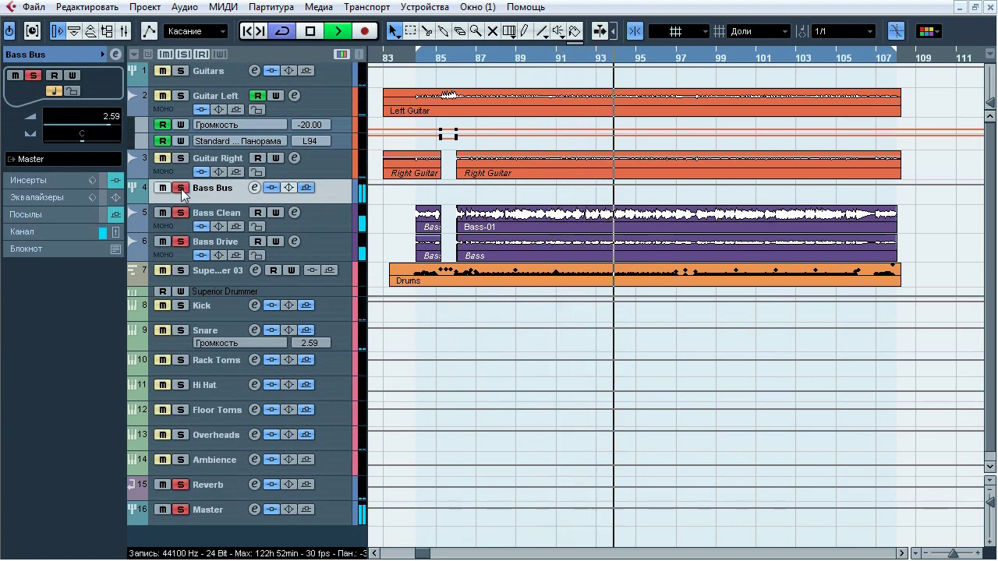
{"action": "left_click", "coordinate": [181, 190]}
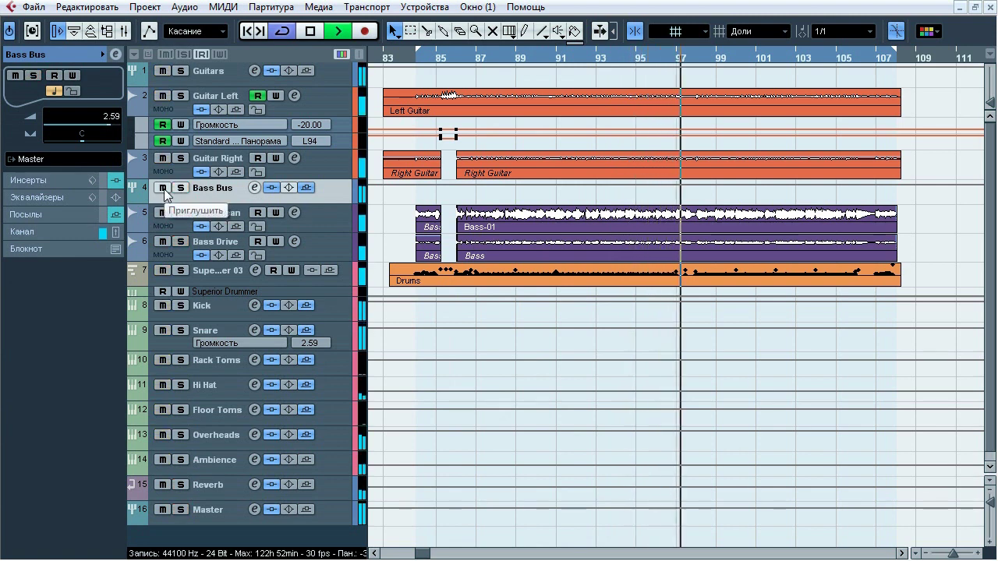
{"action": "left_click", "coordinate": [162, 189]}
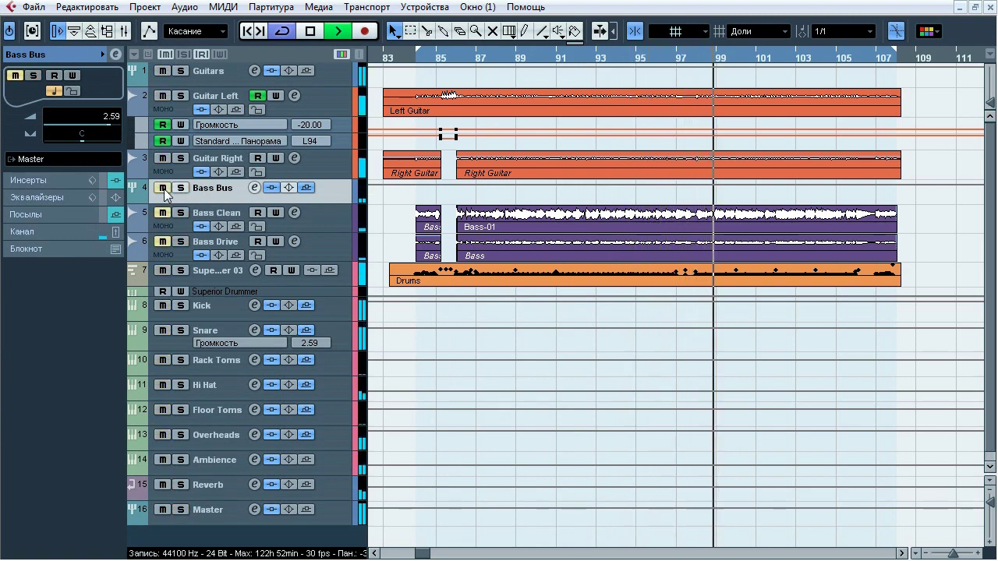
{"action": "left_click", "coordinate": [162, 189]}
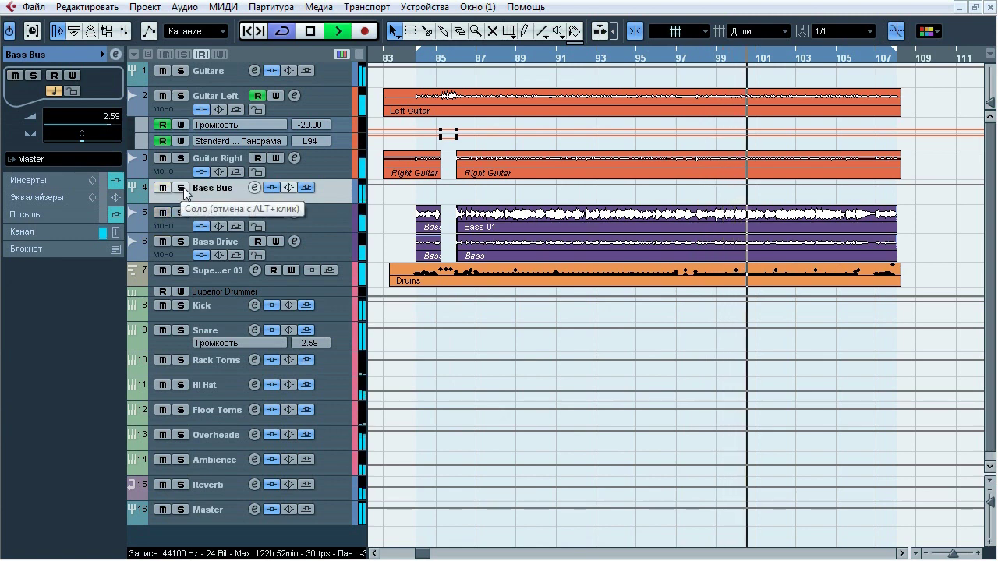
{"action": "left_click", "coordinate": [184, 189]}
{"action": "key", "text": "space"}
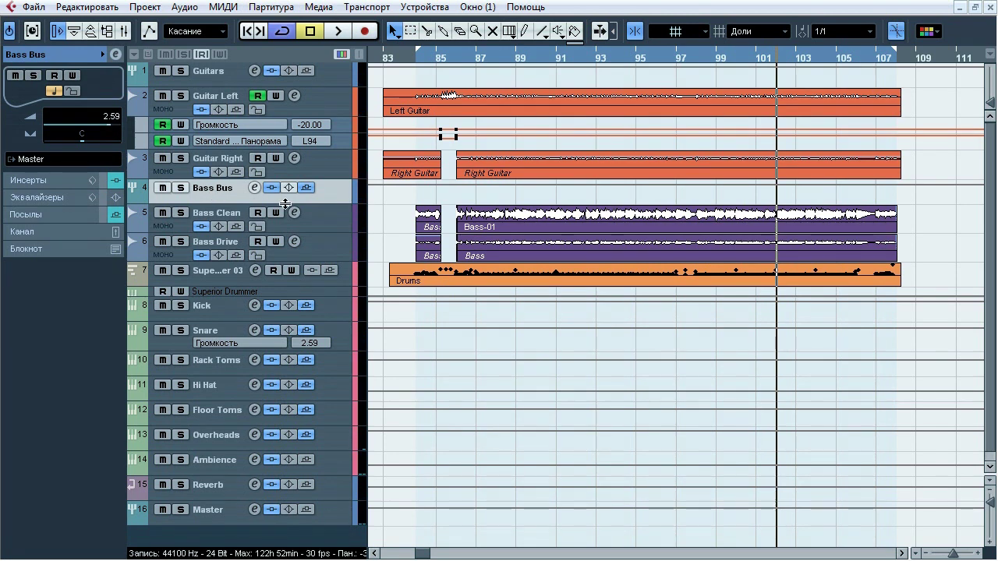
{"action": "left_click_drag", "start_coordinate": [514, 244], "coordinate": [516, 244]}
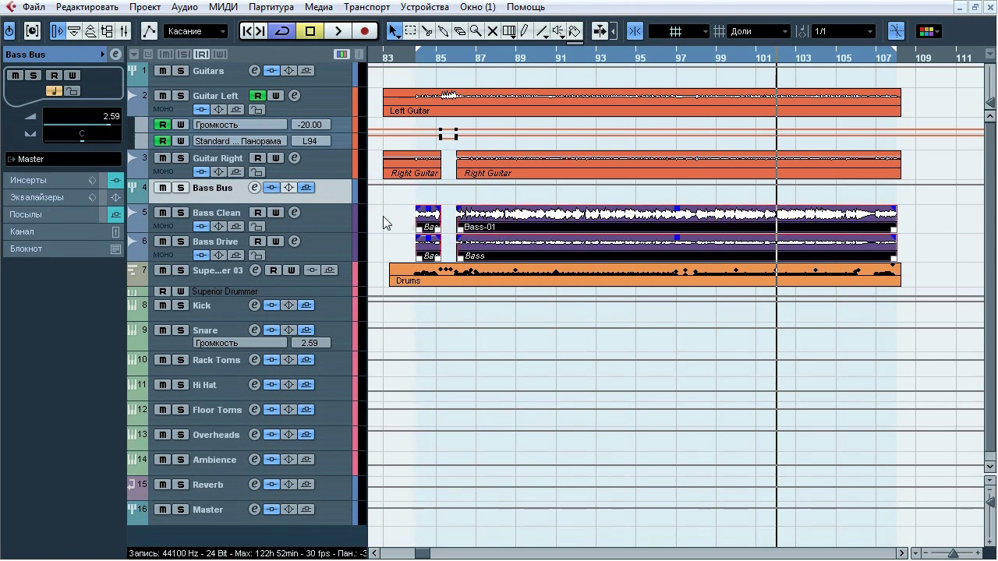
- Compare Bass Clean and Bass Drive by soloing each during playback
{"action": "left_click", "coordinate": [341, 220]}
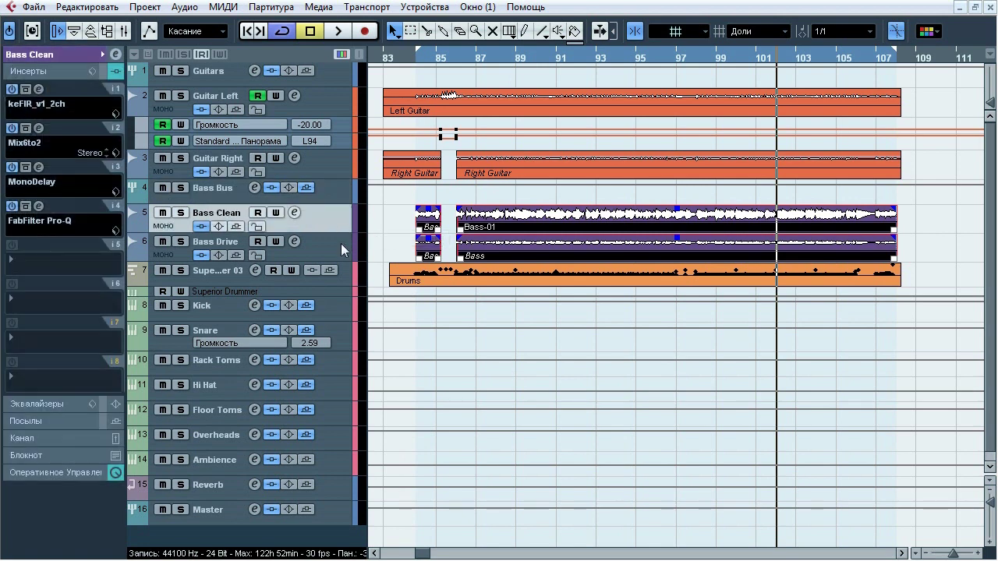
{"action": "left_click", "coordinate": [340, 244]}
{"action": "left_click", "coordinate": [339, 223]}
{"action": "key", "text": "s"}
{"action": "left_click", "coordinate": [456, 59]}
{"action": "key", "text": "space"}
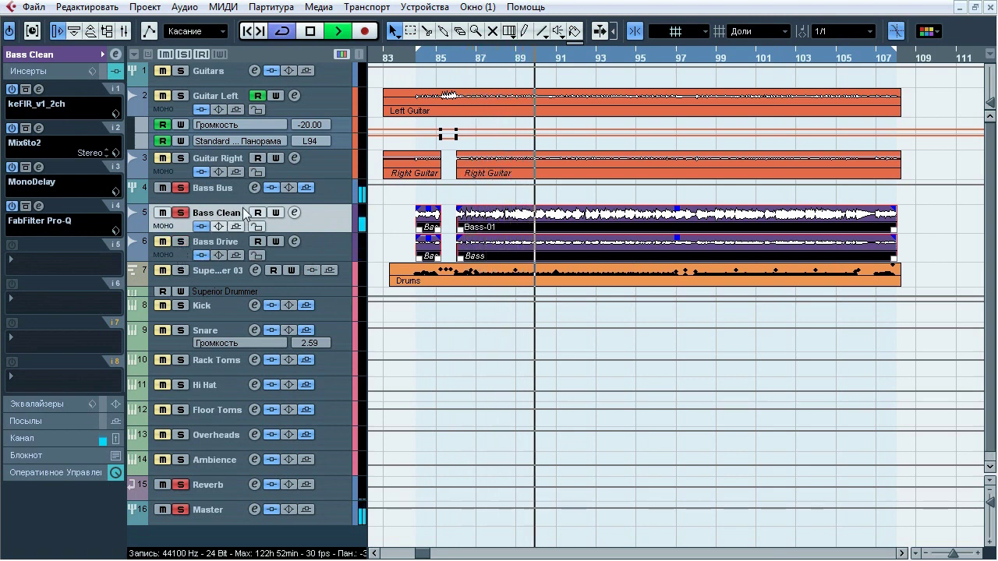
{"action": "left_click", "coordinate": [180, 241]}
{"action": "left_click", "coordinate": [180, 213]}
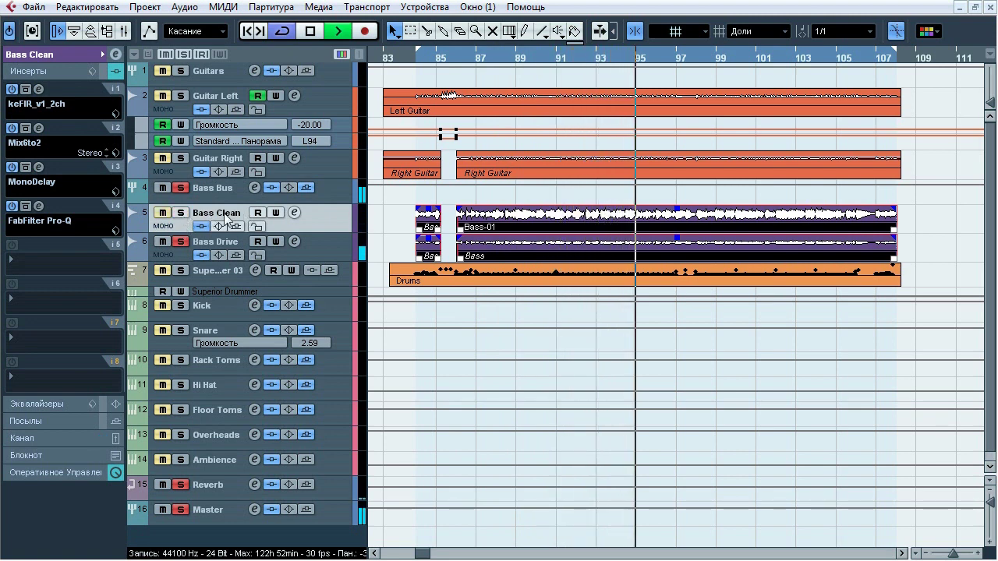
{"action": "key", "text": "s"}
{"action": "key", "text": "space"}
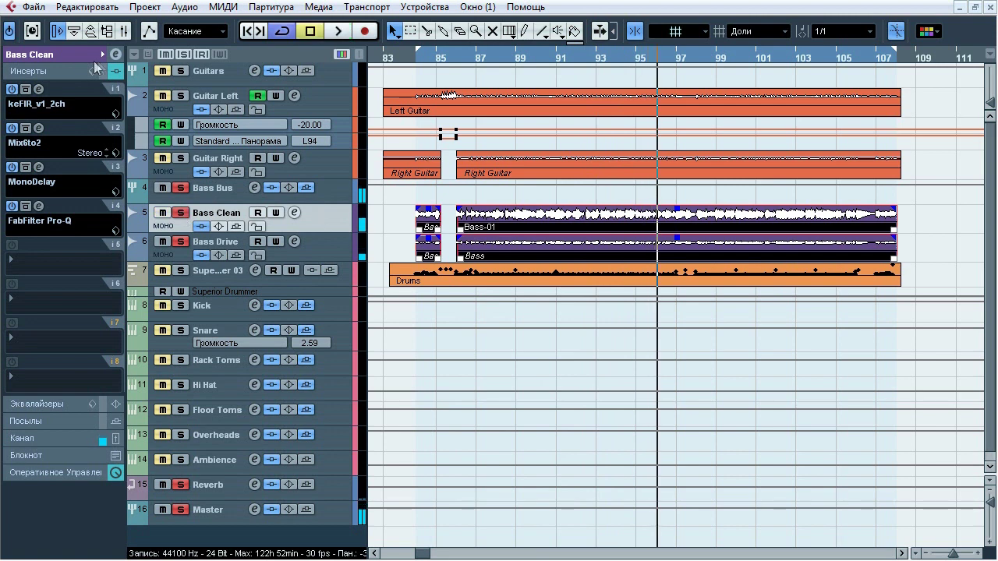
- Show Bass Clean's inserts, enable its input monitoring, and open its keFIR impulse plugin
{"action": "left_click", "coordinate": [97, 69]}
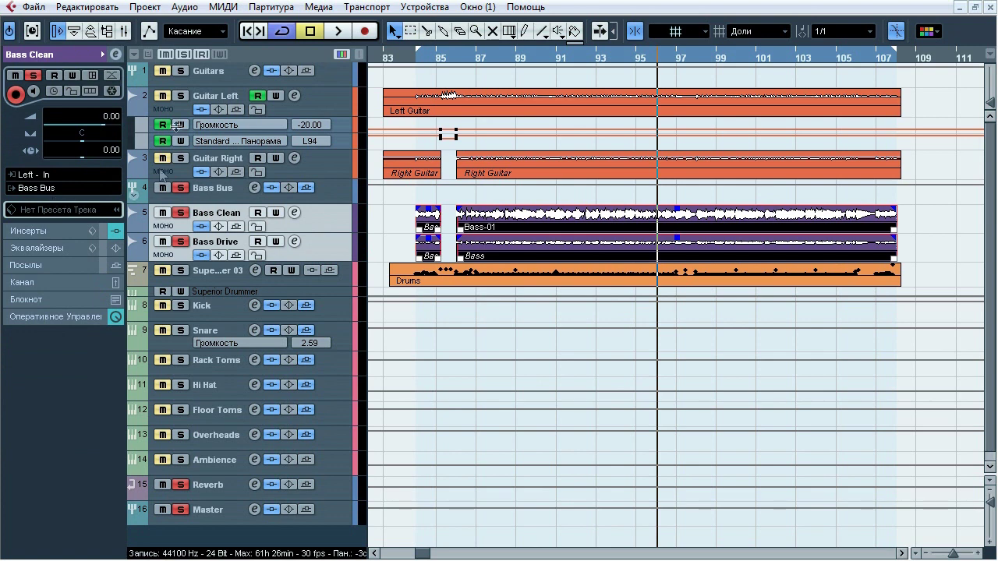
{"action": "left_click", "coordinate": [70, 231]}
{"action": "key", "text": "space"}
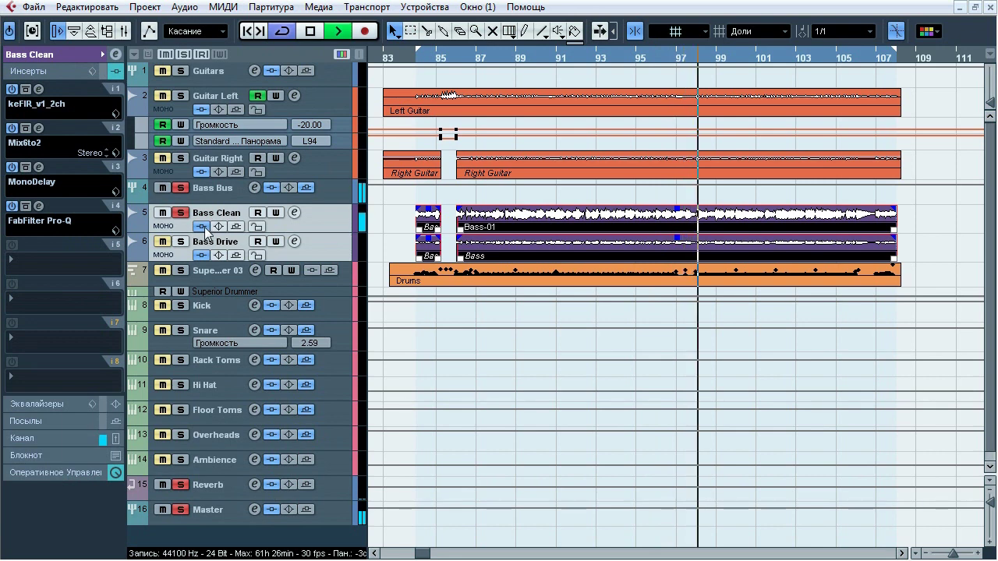
{"action": "left_click", "coordinate": [202, 227]}
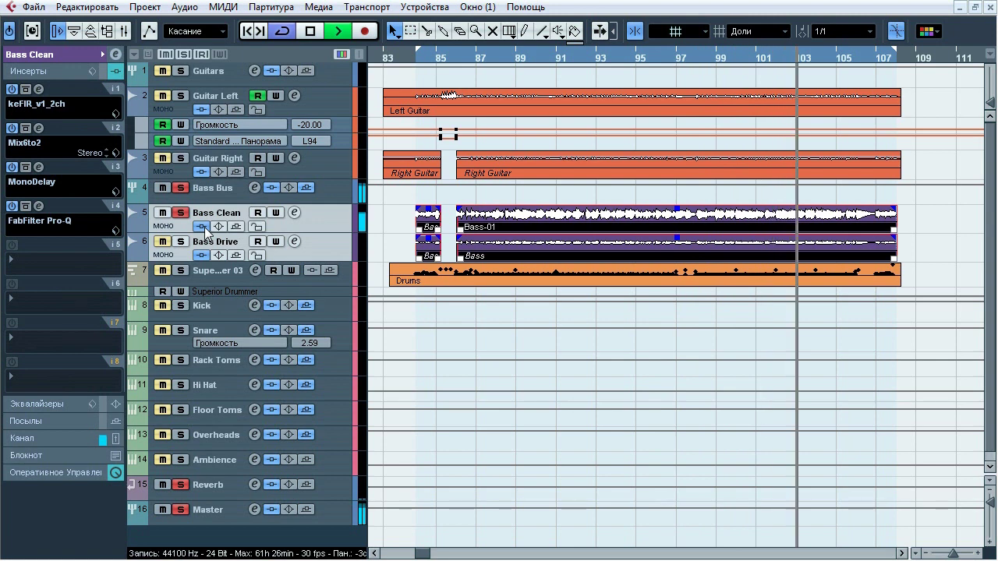
{"action": "left_click", "coordinate": [201, 226]}
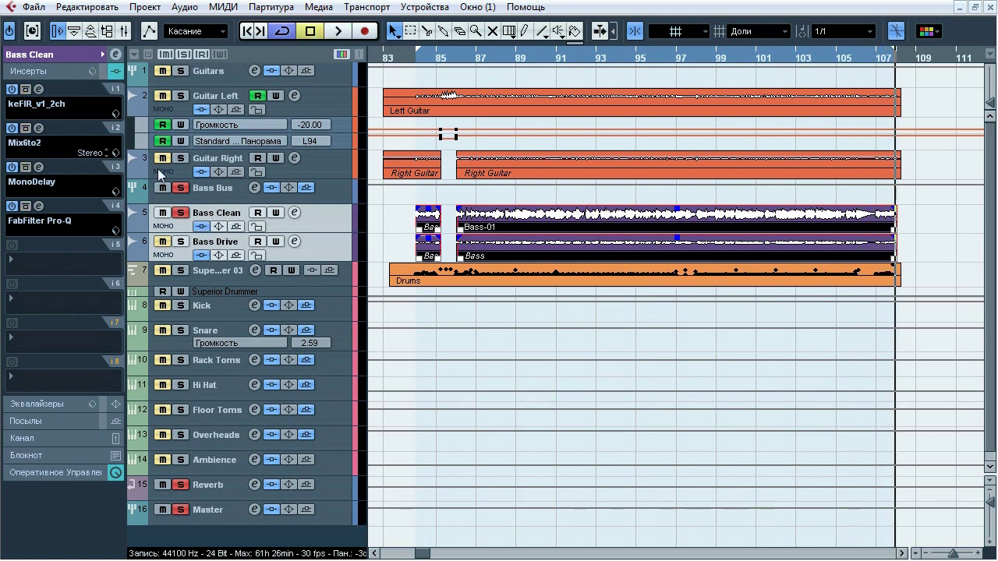
{"action": "left_click", "coordinate": [39, 90]}
- Compare Bass Clean with the keFIR BDM Glassy impulse bypassed and engaged, leaving it engaged
{"action": "left_click_drag", "start_coordinate": [464, 141], "coordinate": [467, 162]}
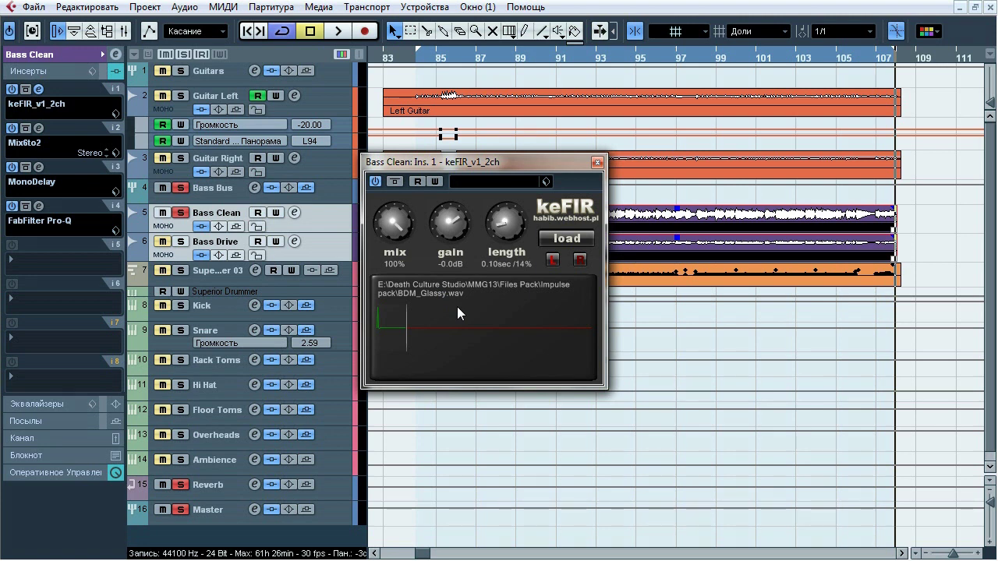
{"action": "key", "text": "space"}
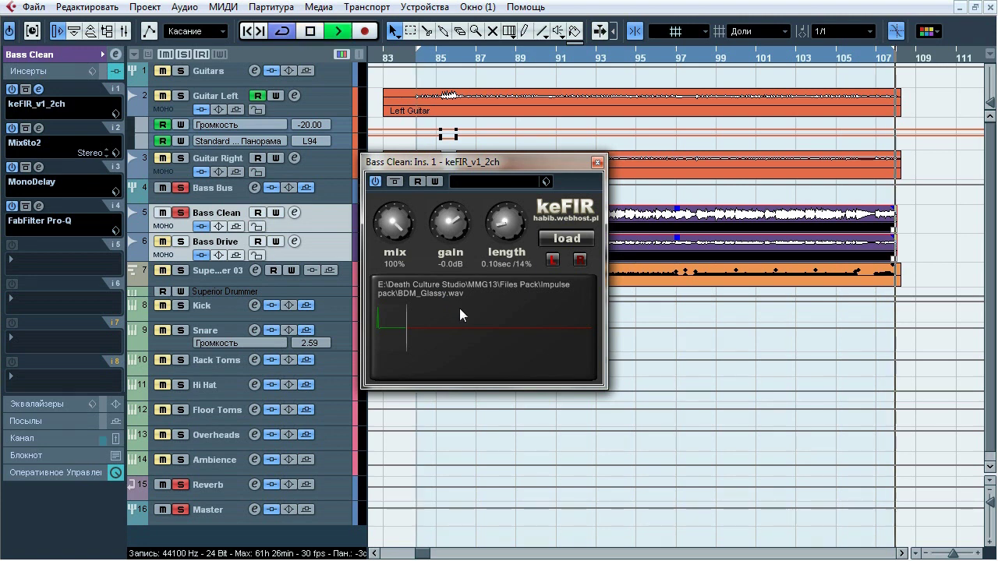
{"action": "left_click", "coordinate": [398, 184]}
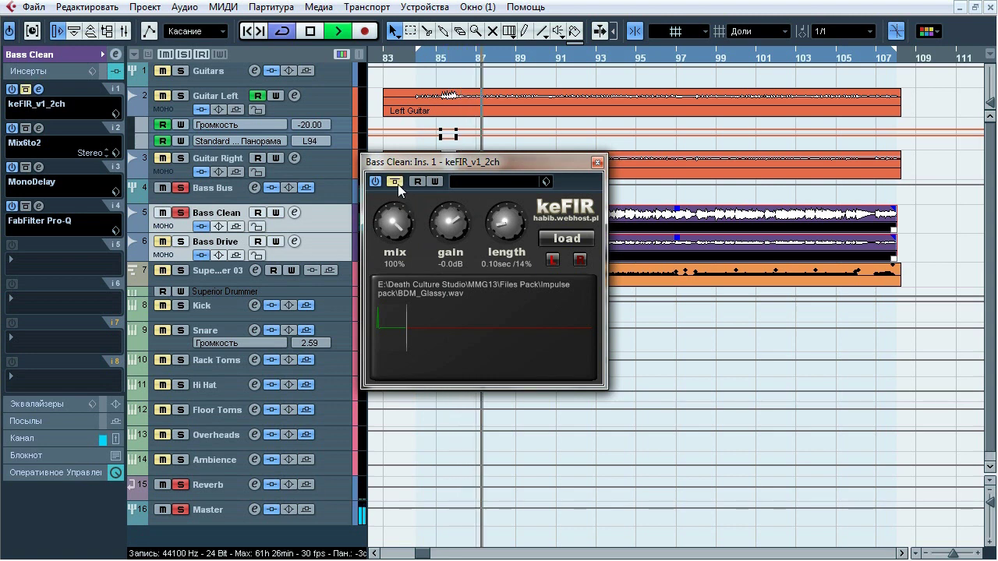
{"action": "left_click", "coordinate": [398, 184]}
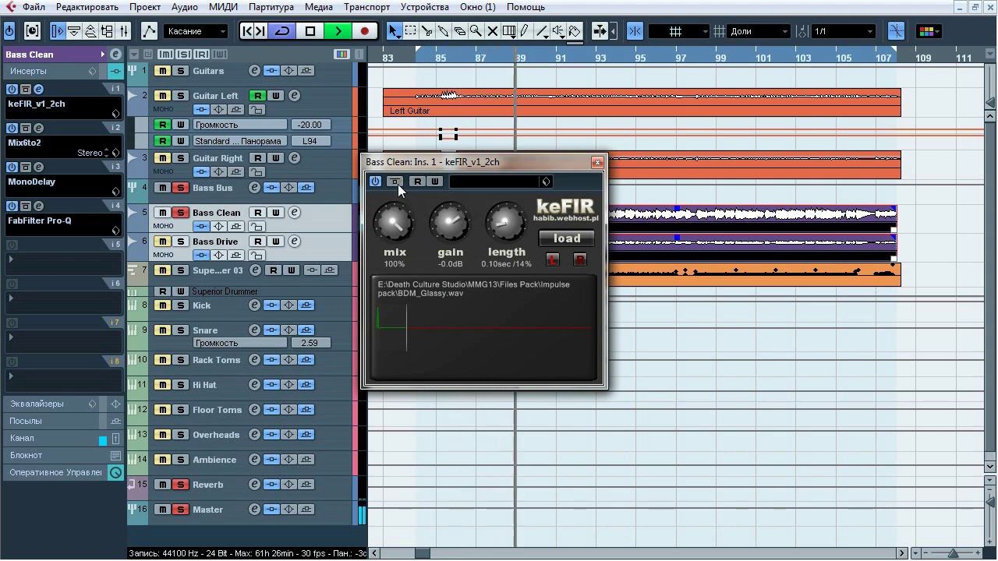
{"action": "left_click", "coordinate": [397, 184]}
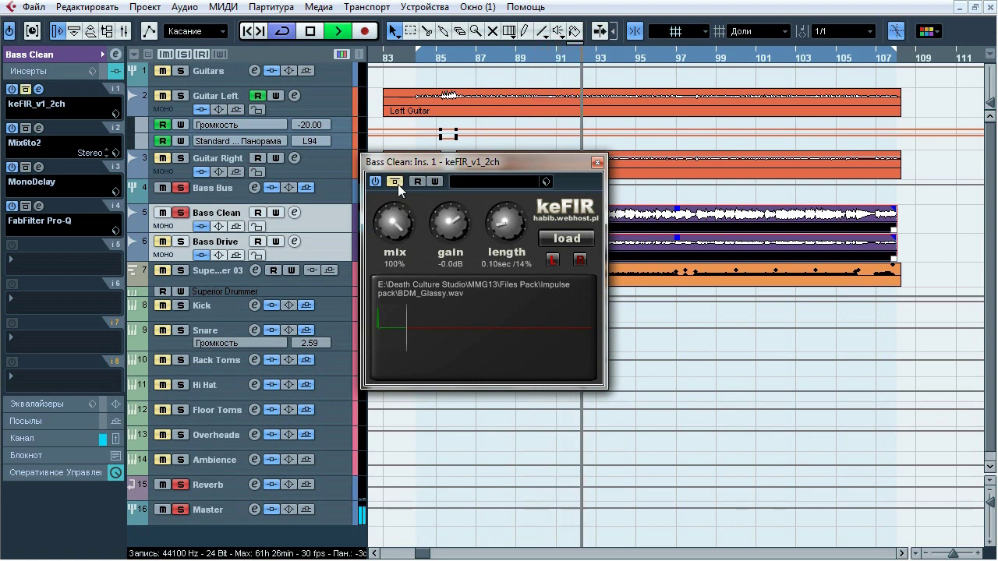
{"action": "left_click", "coordinate": [398, 184]}
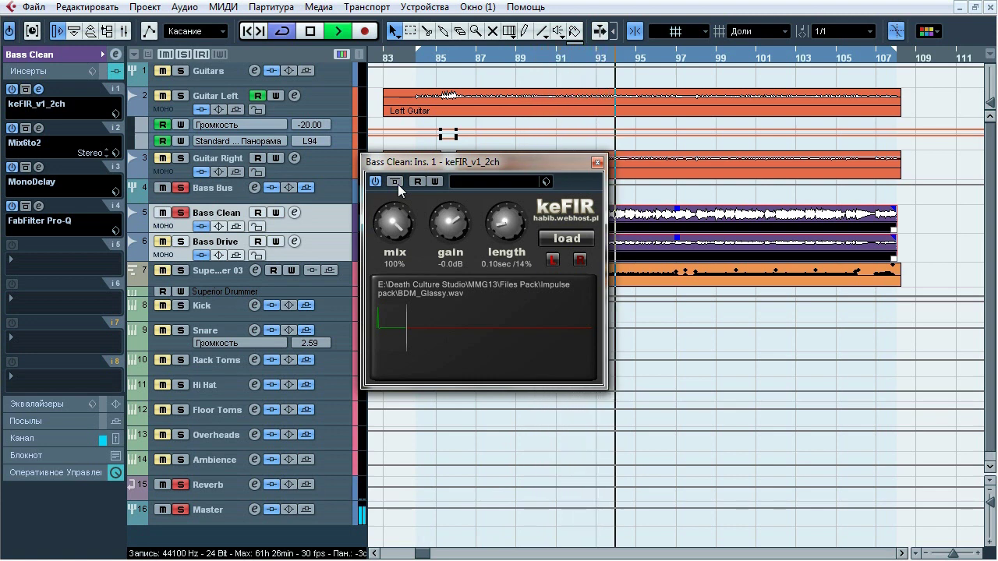
{"action": "left_click", "coordinate": [398, 184]}
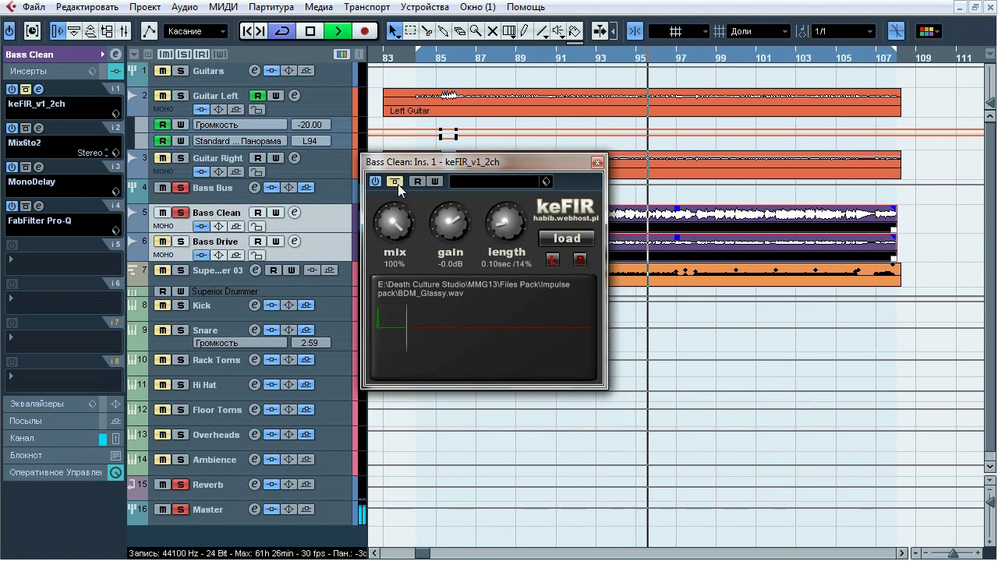
{"action": "left_click", "coordinate": [395, 181]}
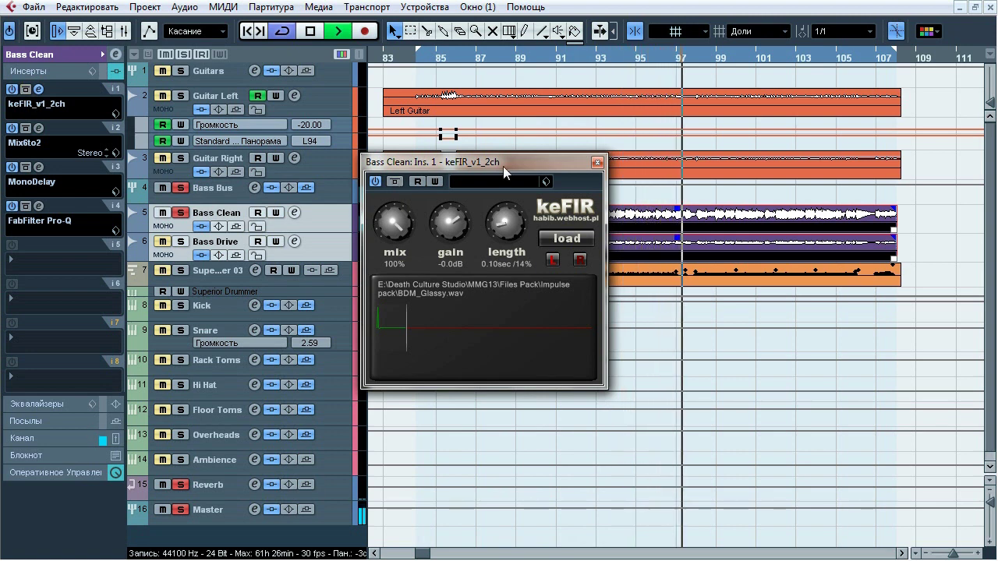
- Open Bass Clean's Mix6to2 and MonoDelay editors and compare Mix6to2 bypassed versus active
{"action": "left_click", "coordinate": [598, 162]}
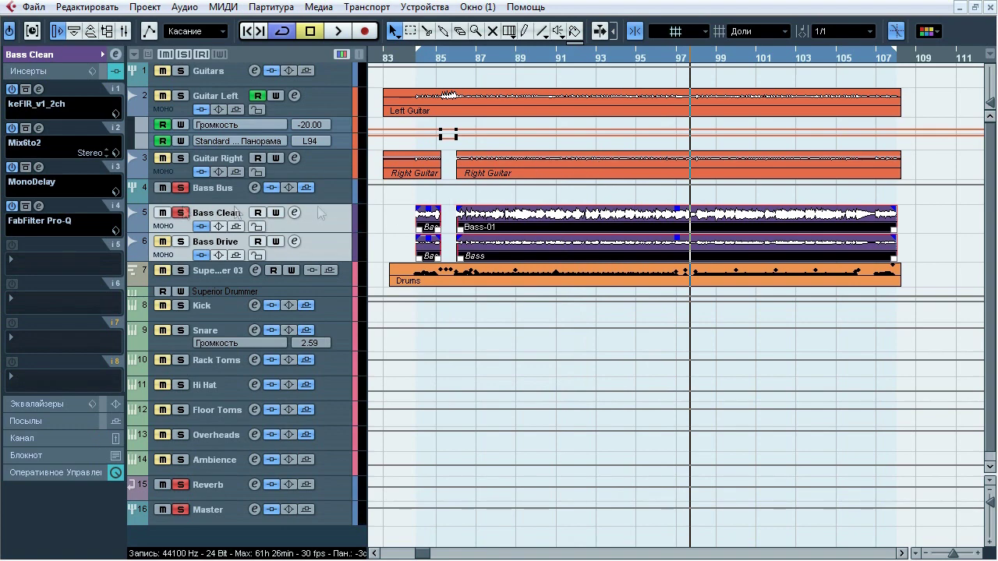
{"action": "left_click", "coordinate": [38, 128]}
{"action": "left_click", "coordinate": [38, 167]}
{"action": "left_click_drag", "start_coordinate": [433, 115], "coordinate": [349, 117]}
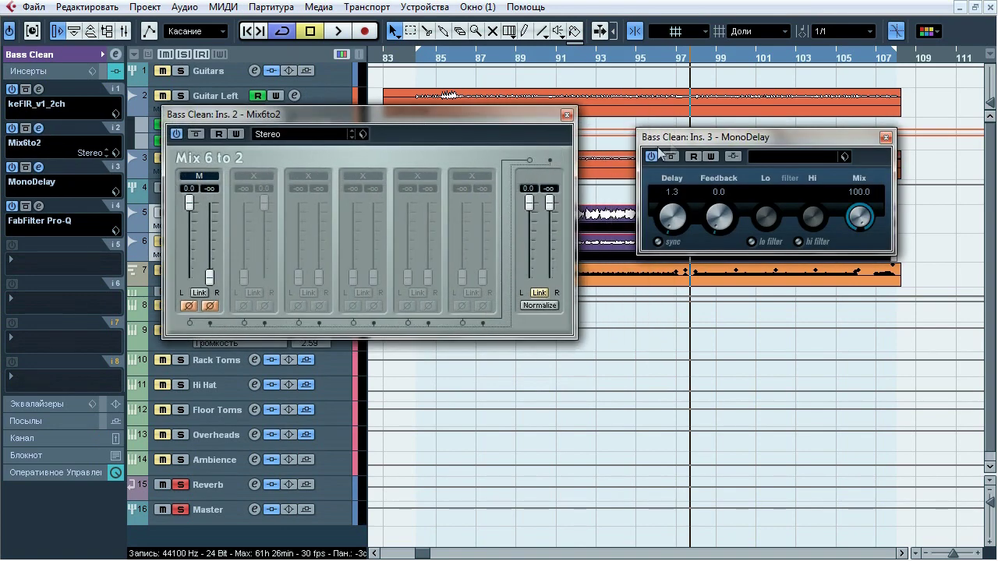
{"action": "mouse_move", "coordinate": [444, 113]}
{"action": "left_mouse_down"}
{"action": "mouse_move", "coordinate": [384, 341]}
{"action": "mouse_move", "coordinate": [324, 87]}
{"action": "left_mouse_up"}
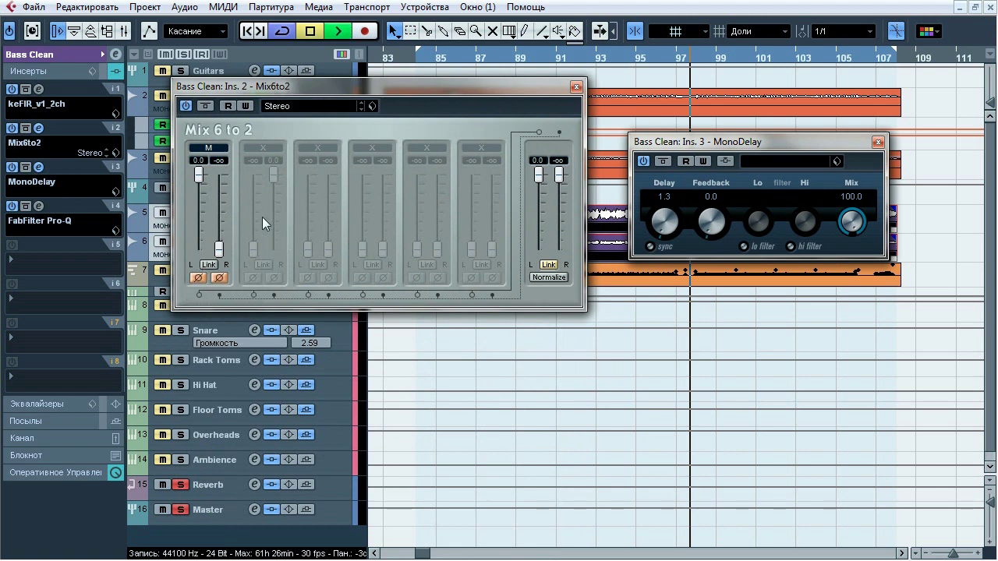
{"action": "left_click", "coordinate": [205, 106]}
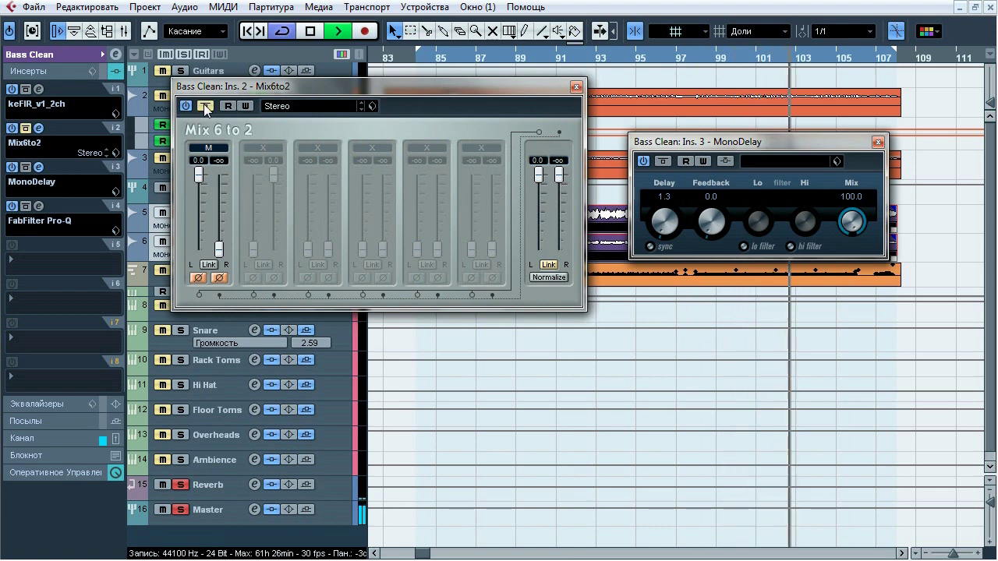
{"action": "left_click", "coordinate": [204, 106]}
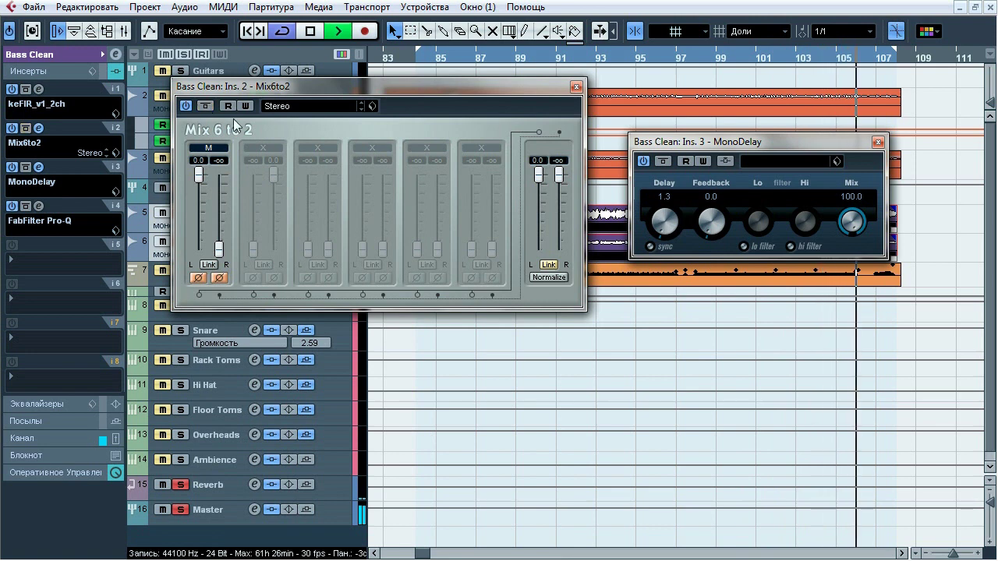
{"action": "key", "text": "space"}
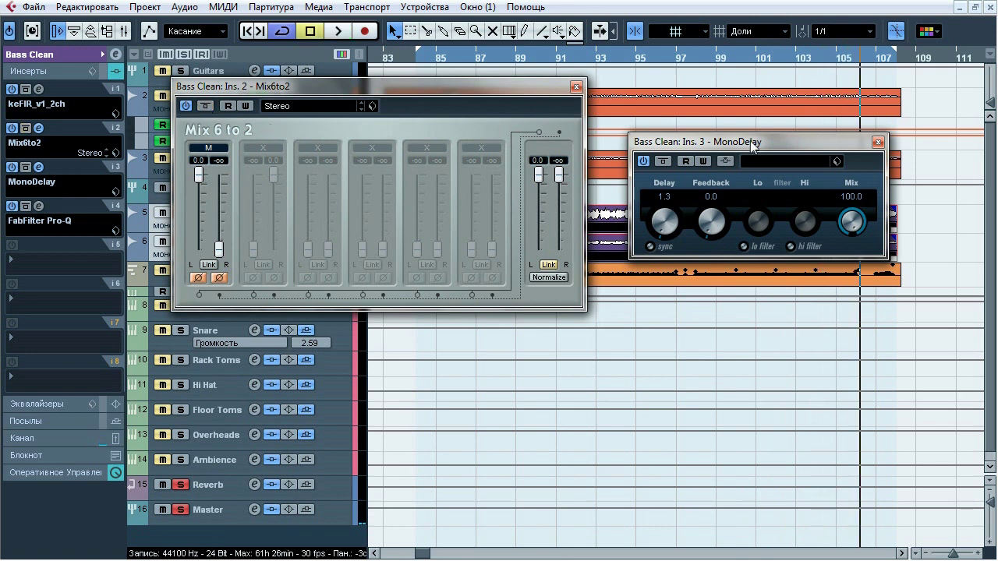
- Audition MonoDelay and Mix6to2 bypassed versus active, leaving both on, and close Mix6to2
{"action": "left_click_drag", "start_coordinate": [754, 144], "coordinate": [730, 137]}
{"action": "key", "text": "space"}
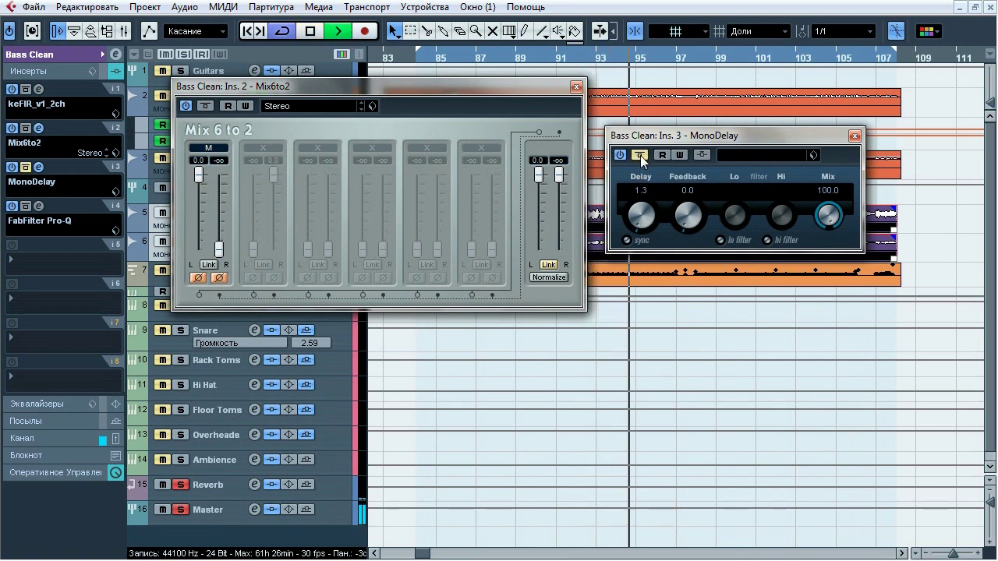
{"action": "left_click", "coordinate": [640, 155]}
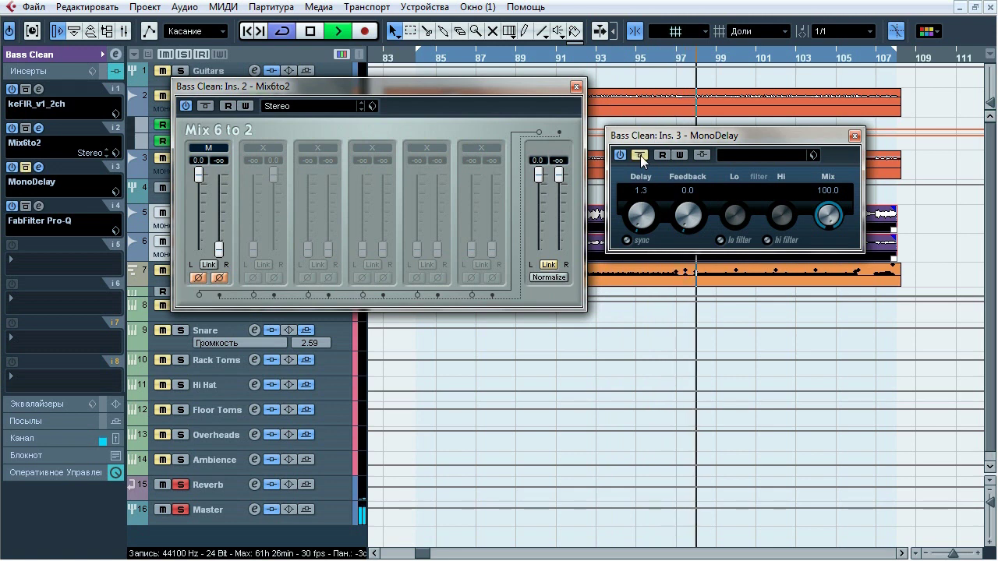
{"action": "left_click", "coordinate": [640, 155]}
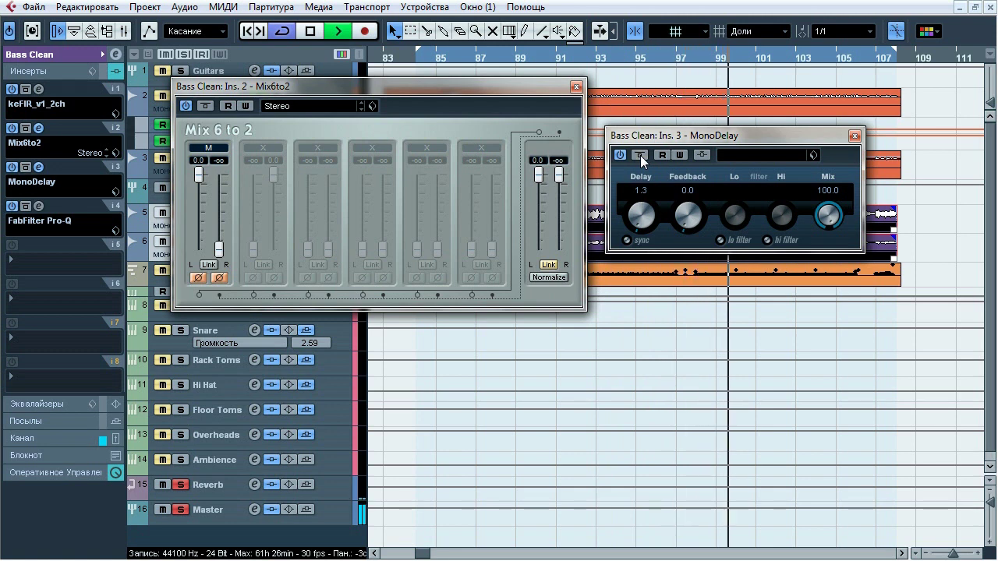
{"action": "left_click", "coordinate": [28, 169]}
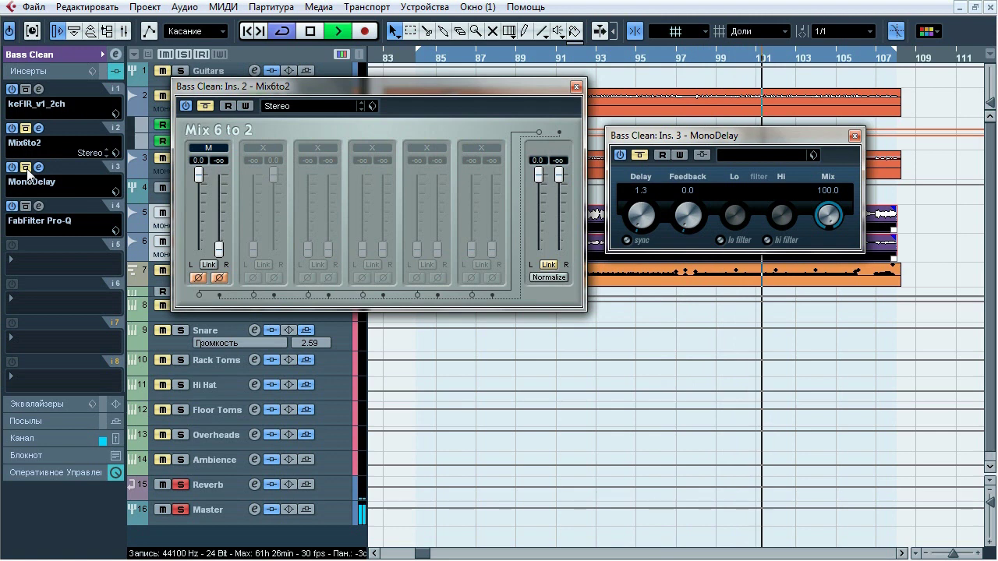
{"action": "left_click", "coordinate": [26, 168]}
{"action": "left_click", "coordinate": [26, 167]}
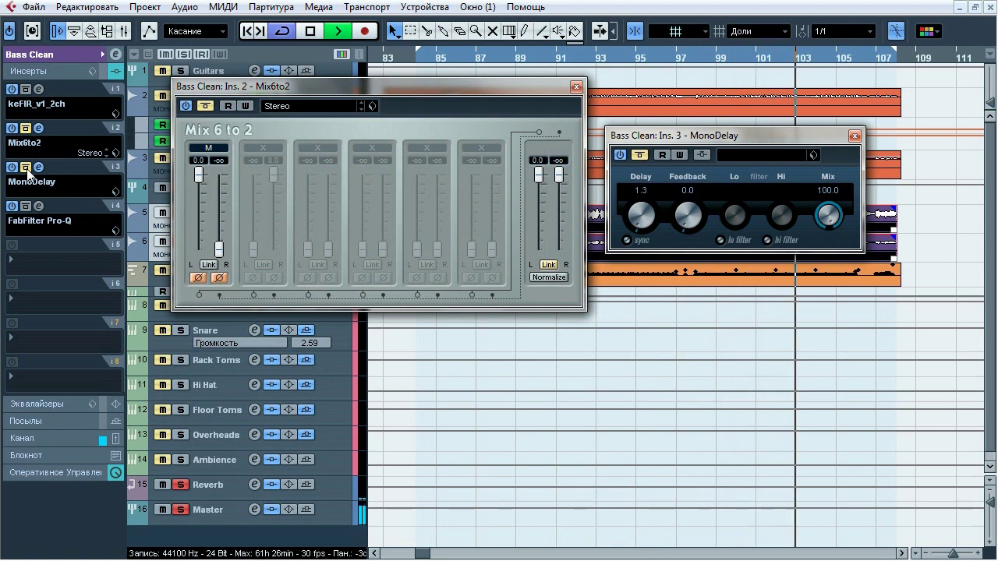
{"action": "left_click", "coordinate": [26, 129]}
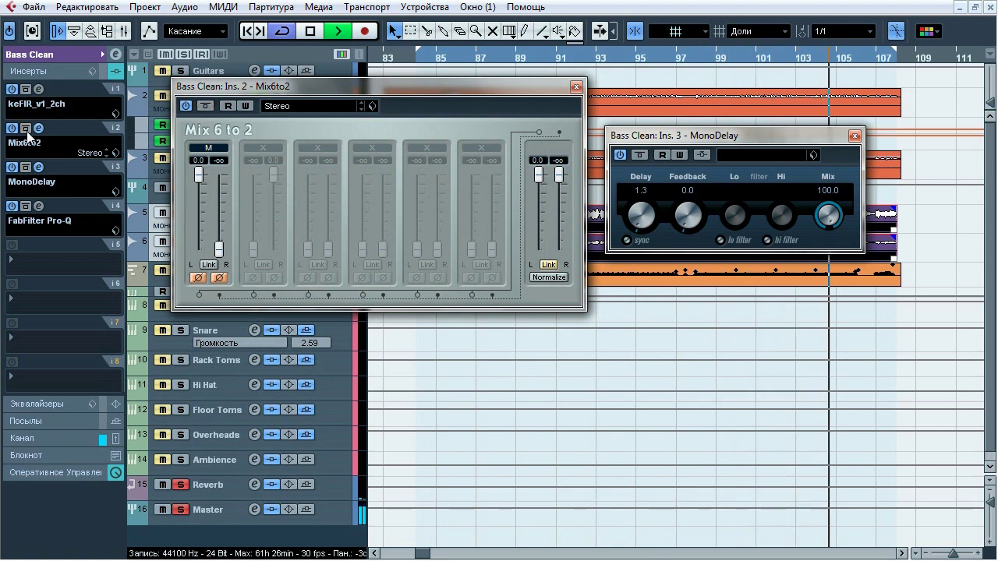
{"action": "left_click", "coordinate": [25, 129]}
{"action": "left_click", "coordinate": [26, 168]}
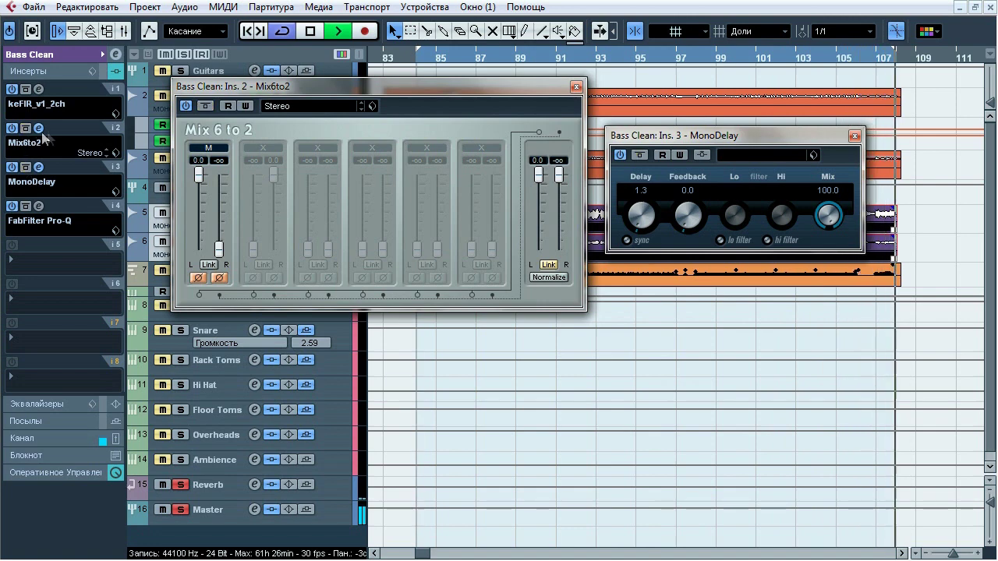
{"action": "key", "text": "space"}
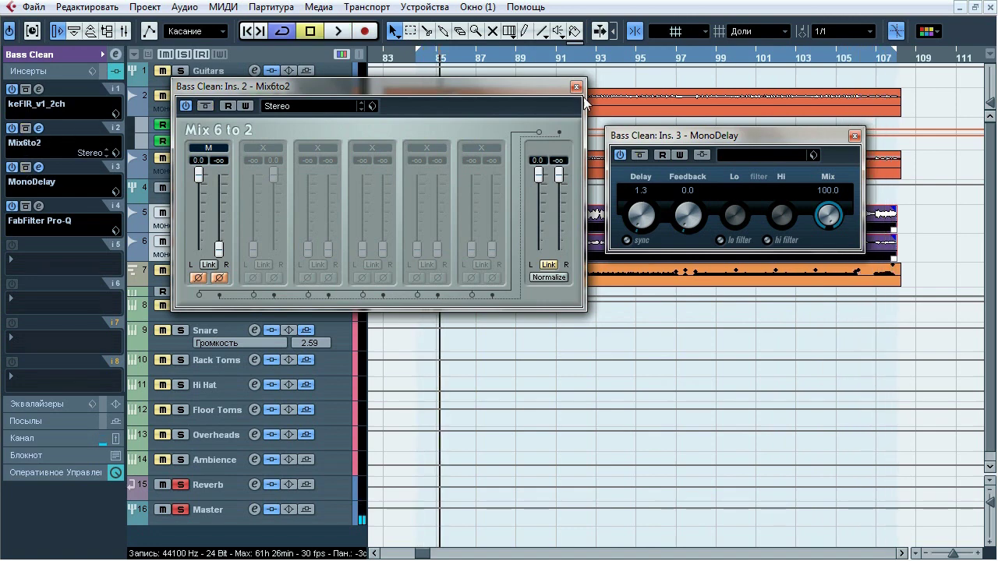
{"action": "left_click", "coordinate": [576, 87]}
- Compare Bass Clean's Pro-Q bypassed versus active, then solo its 65 Hz and 479 Hz cuts
{"action": "left_click", "coordinate": [854, 135]}
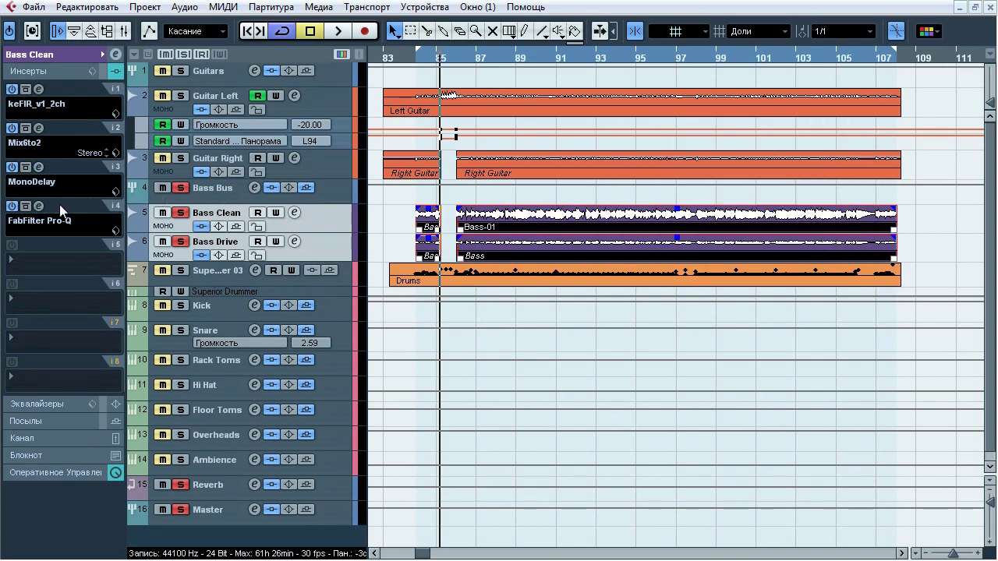
{"action": "left_click", "coordinate": [39, 206]}
{"action": "left_click_drag", "start_coordinate": [430, 113], "coordinate": [416, 104]}
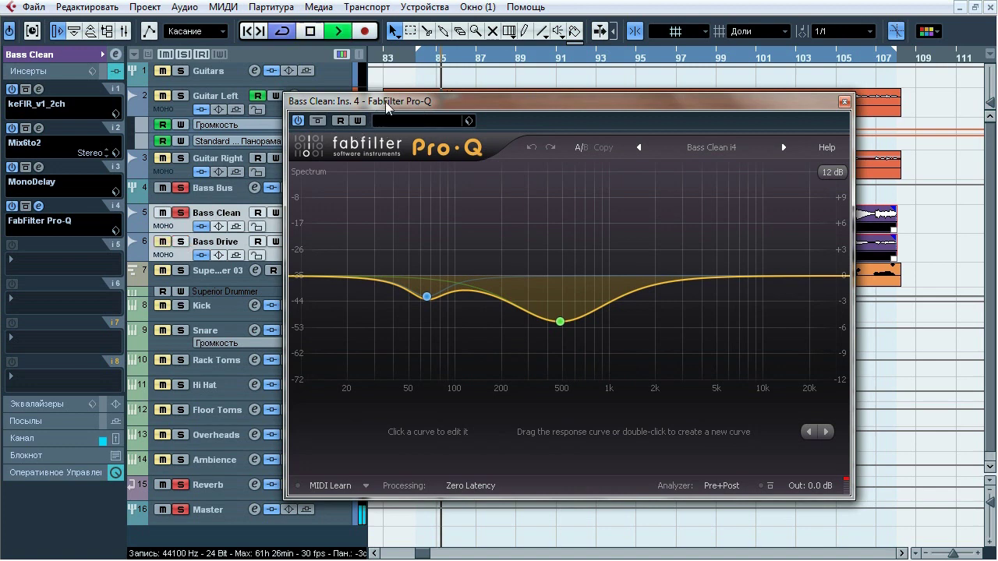
{"action": "left_click", "coordinate": [318, 121]}
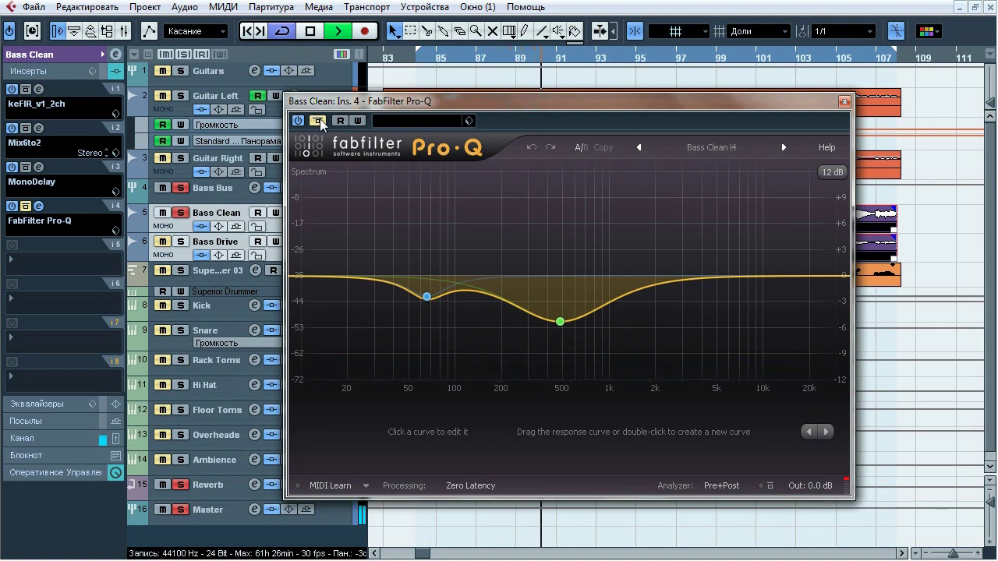
{"action": "left_click", "coordinate": [320, 122]}
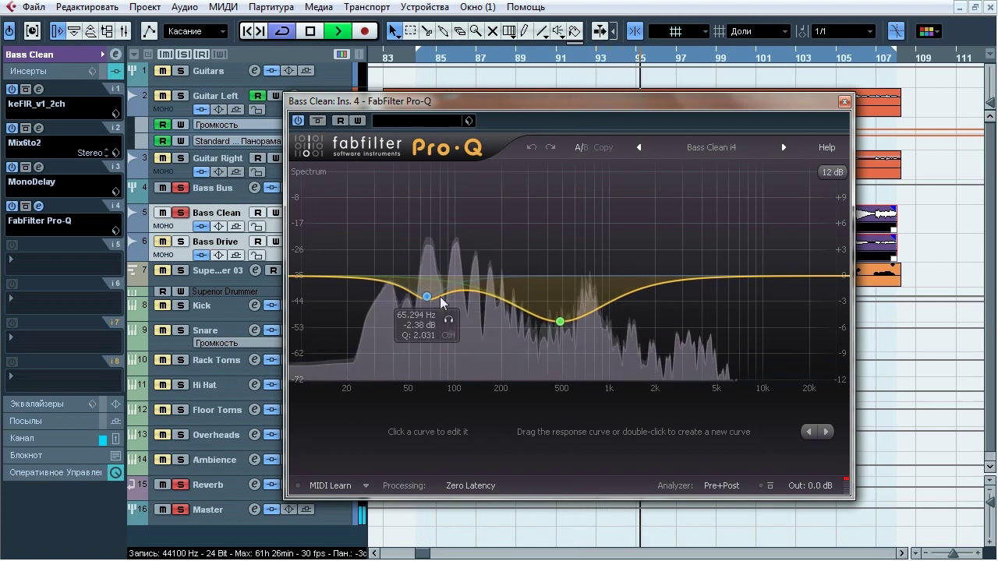
{"action": "left_click", "coordinate": [449, 320]}
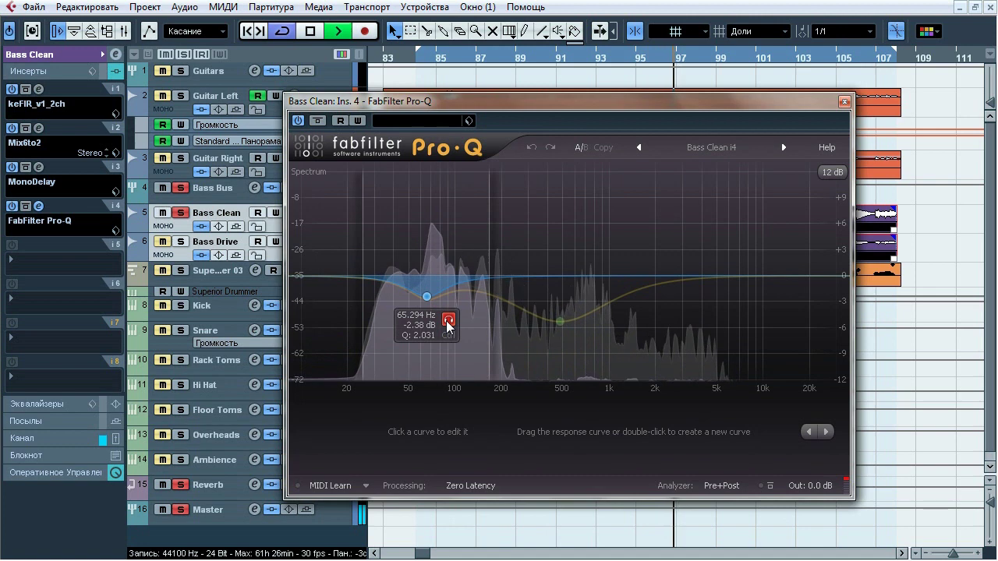
{"action": "left_click", "coordinate": [582, 344]}
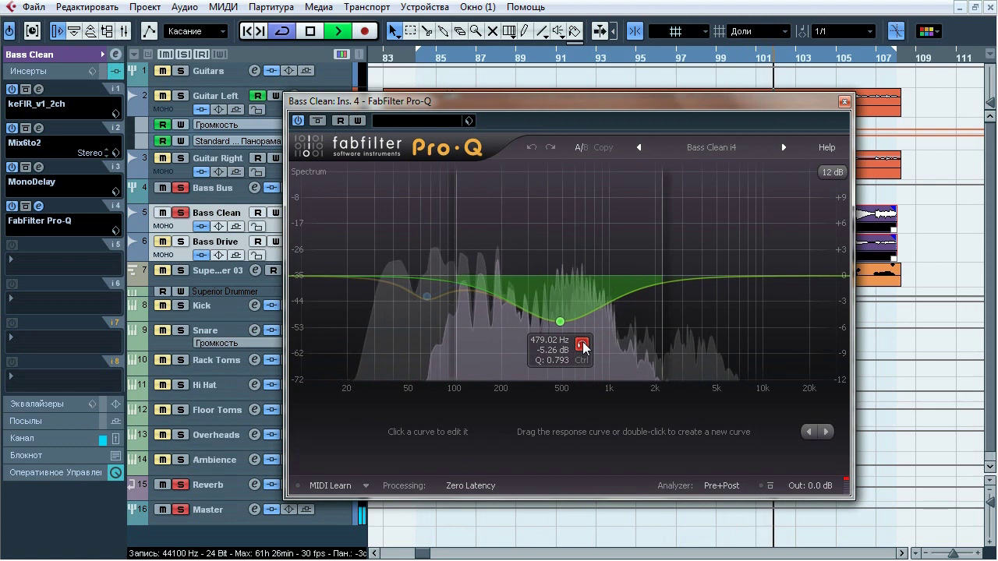
- From around bar 86, compare Bass Drive with its inserts bypassed and restored twice
{"action": "left_click", "coordinate": [841, 102]}
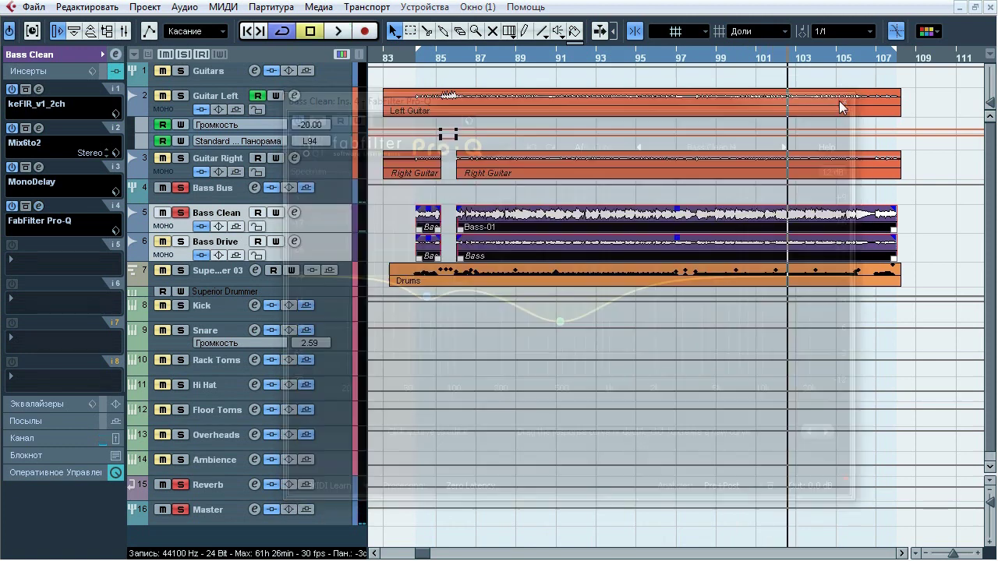
{"action": "left_click", "coordinate": [466, 51]}
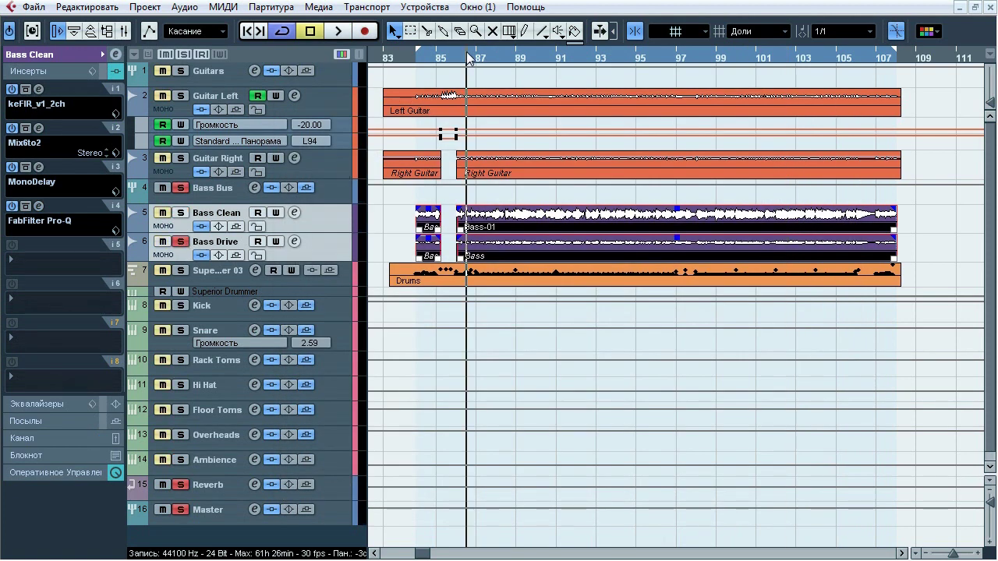
{"action": "left_click", "coordinate": [323, 251]}
{"action": "key", "text": "space"}
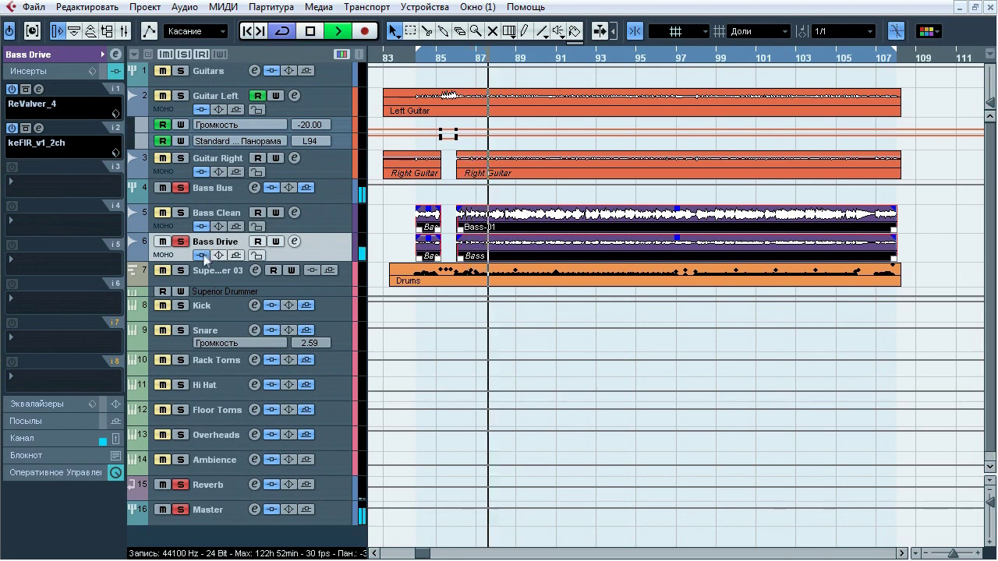
{"action": "left_click", "coordinate": [202, 255]}
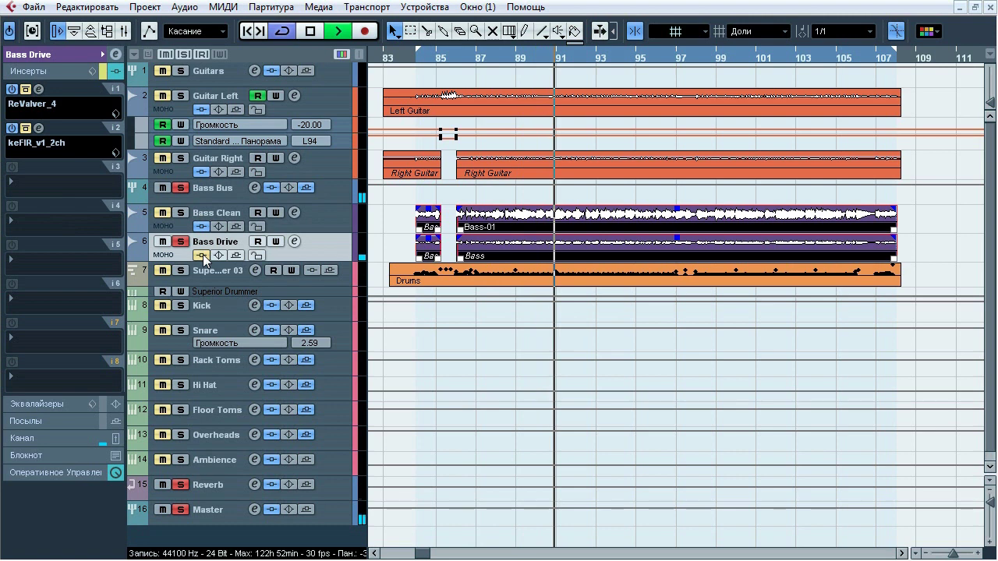
{"action": "left_click", "coordinate": [202, 255]}
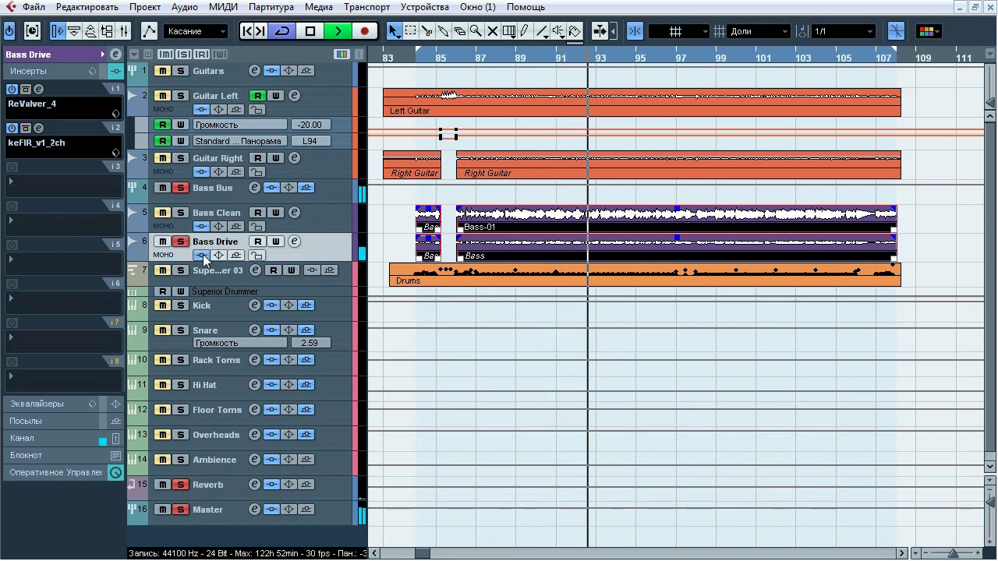
{"action": "left_click", "coordinate": [202, 255]}
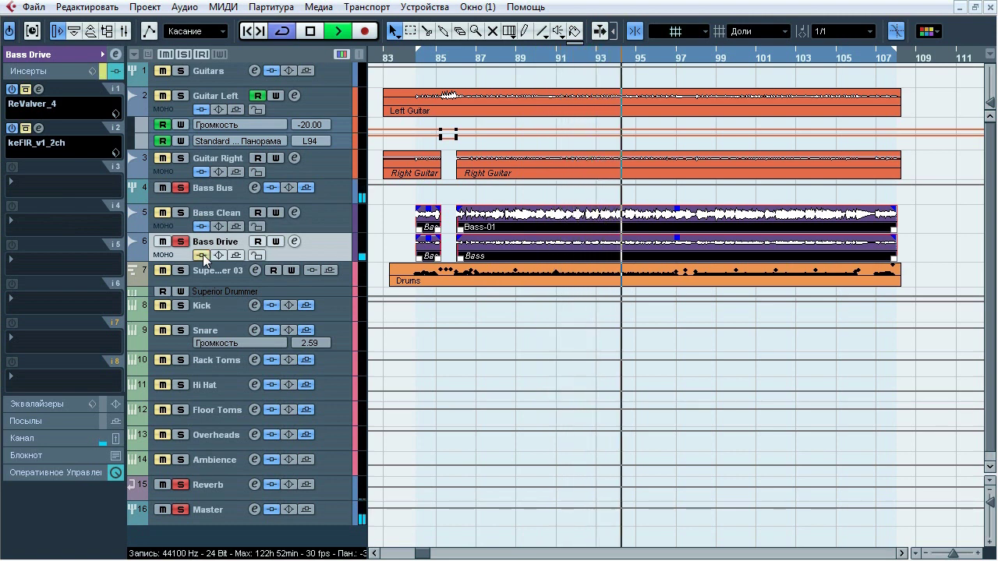
{"action": "left_click", "coordinate": [202, 254]}
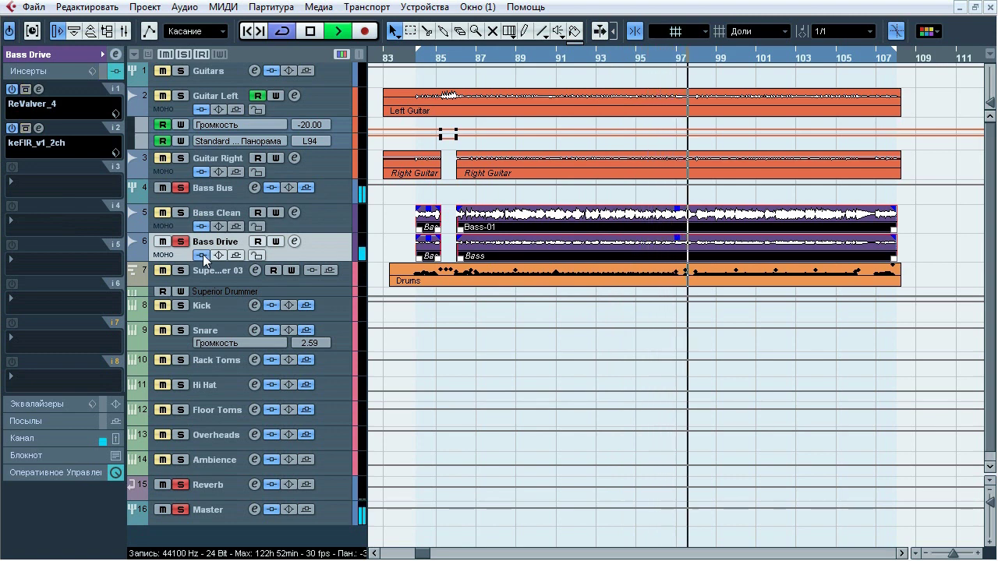
{"action": "key", "text": "space"}
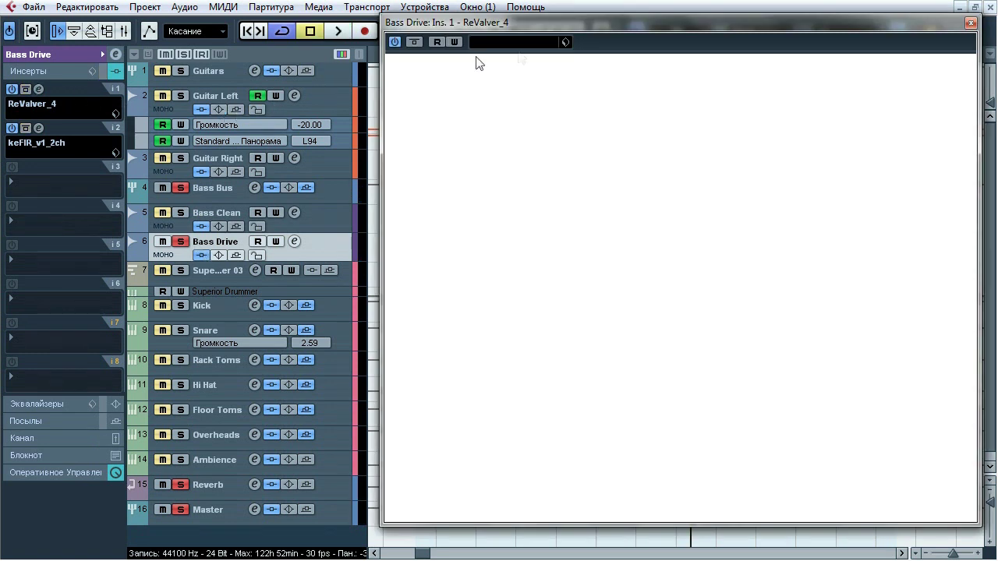
- Bypass the Greener pedal in Bass Drive's ReValver Stomps A, keeping the 6505 amp powered
{"action": "left_click_drag", "start_coordinate": [546, 22], "coordinate": [401, 36]}
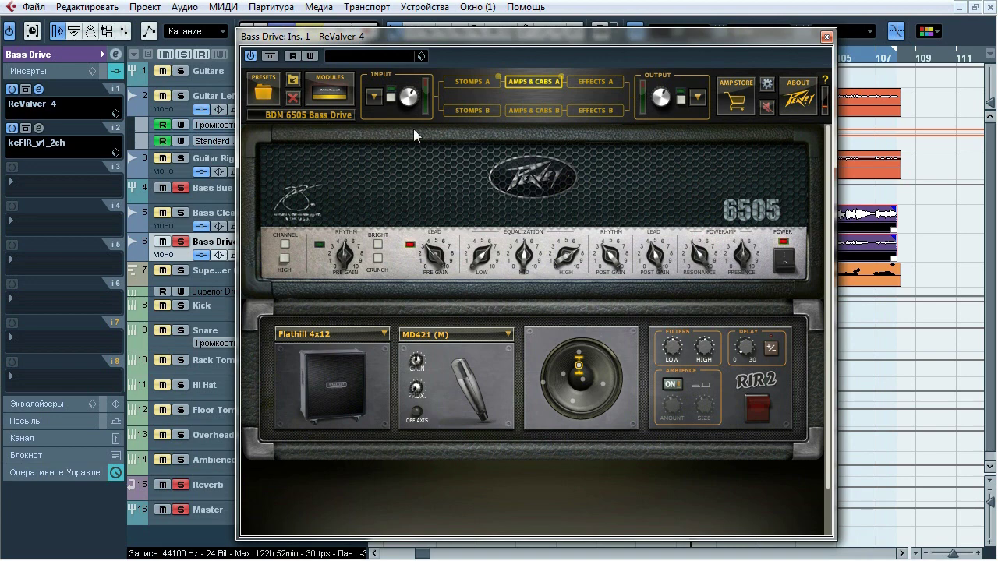
{"action": "left_click", "coordinate": [784, 262]}
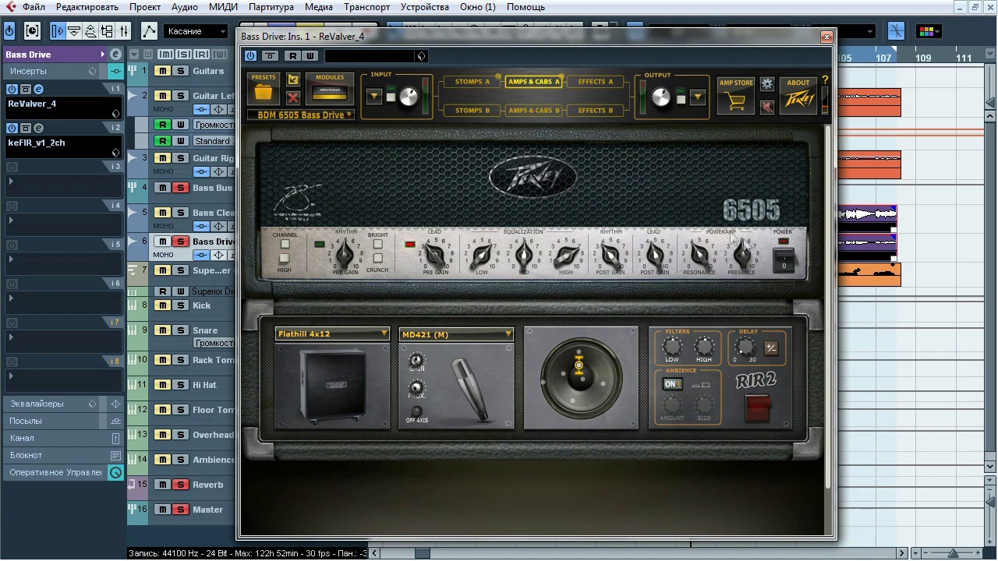
{"action": "left_click", "coordinate": [485, 82]}
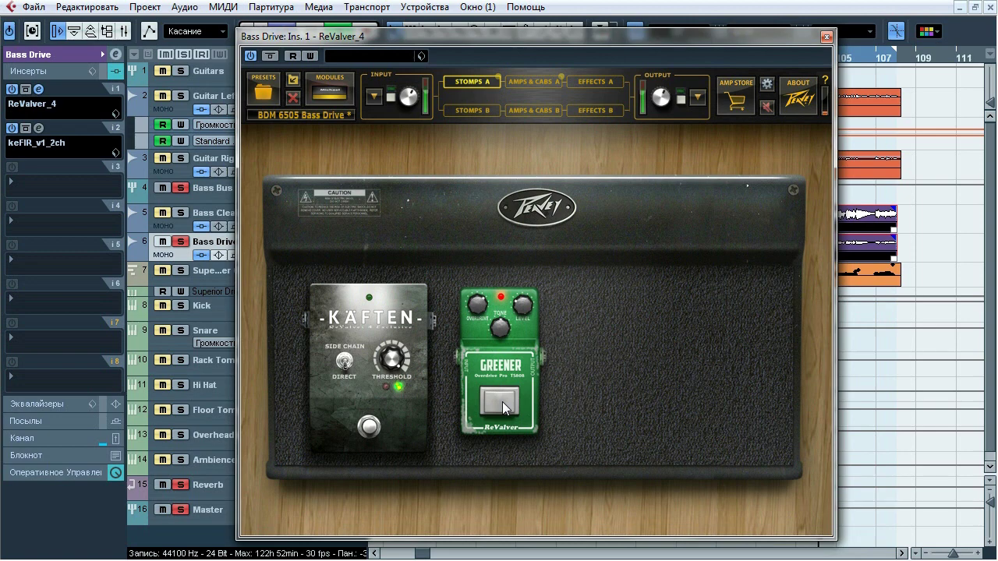
{"action": "left_click", "coordinate": [522, 107]}
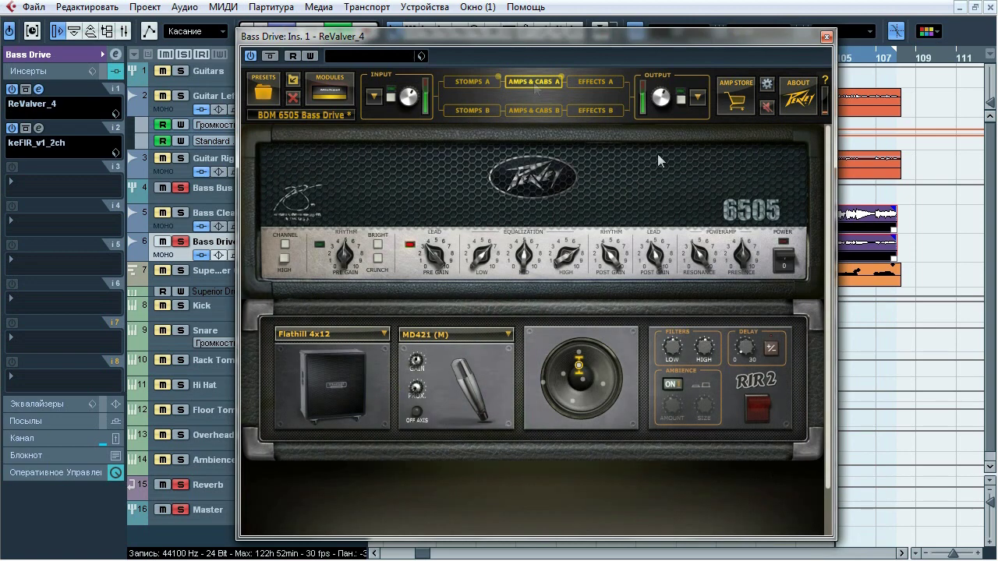
{"action": "left_click", "coordinate": [479, 110]}
{"action": "left_click", "coordinate": [500, 403]}
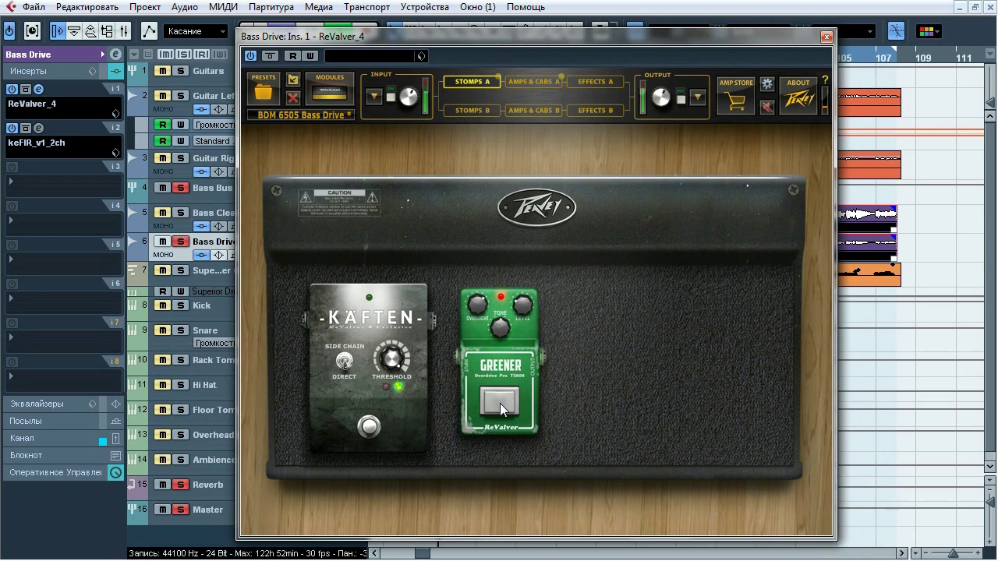
{"action": "left_click", "coordinate": [543, 81]}
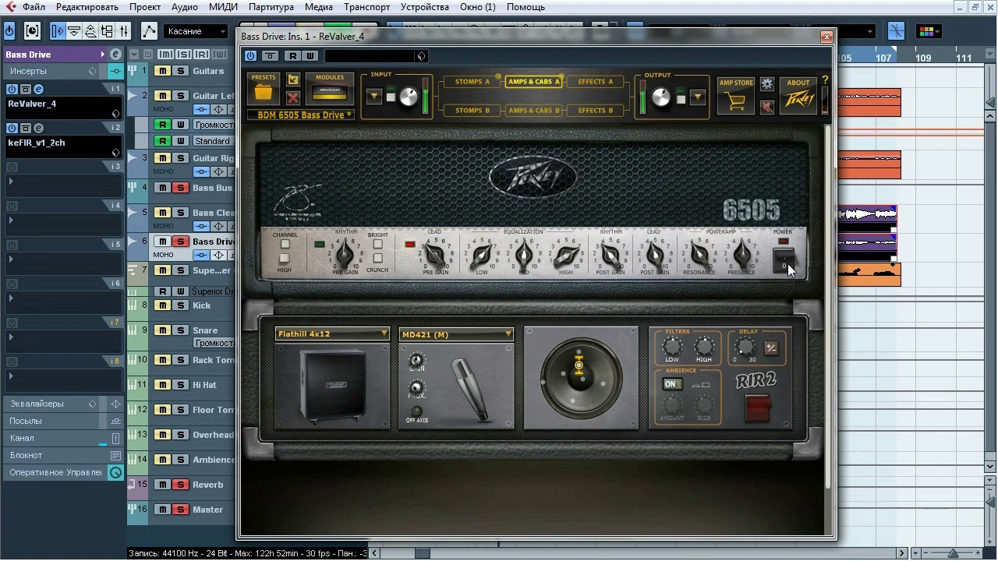
{"action": "left_click", "coordinate": [785, 262]}
- Audition Bass Drive's keFIR BDM 4x12 (Thin) impulse bypassed and engaged during playback
{"action": "left_click", "coordinate": [38, 89]}
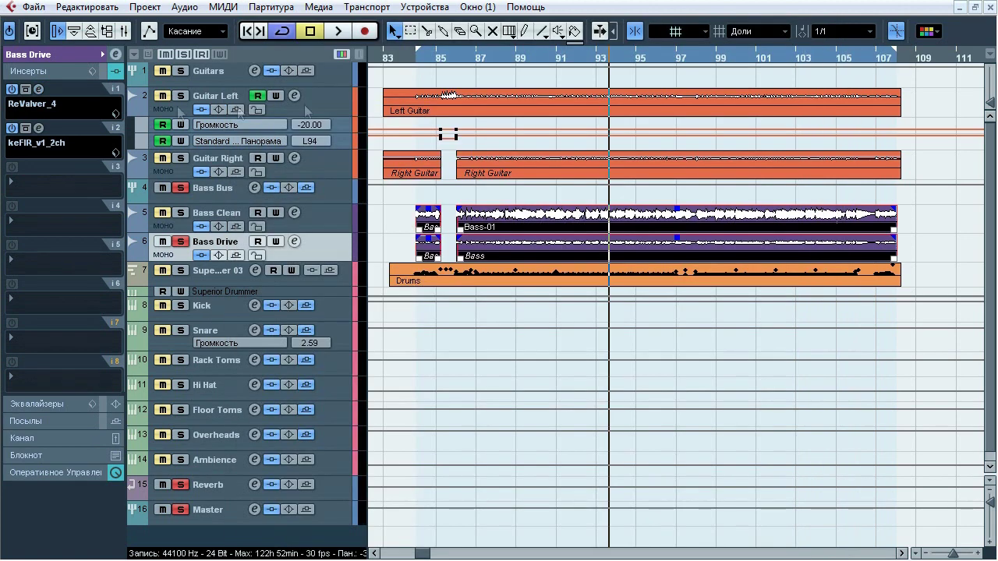
{"action": "left_click", "coordinate": [40, 128]}
{"action": "left_click_drag", "start_coordinate": [496, 155], "coordinate": [452, 146]}
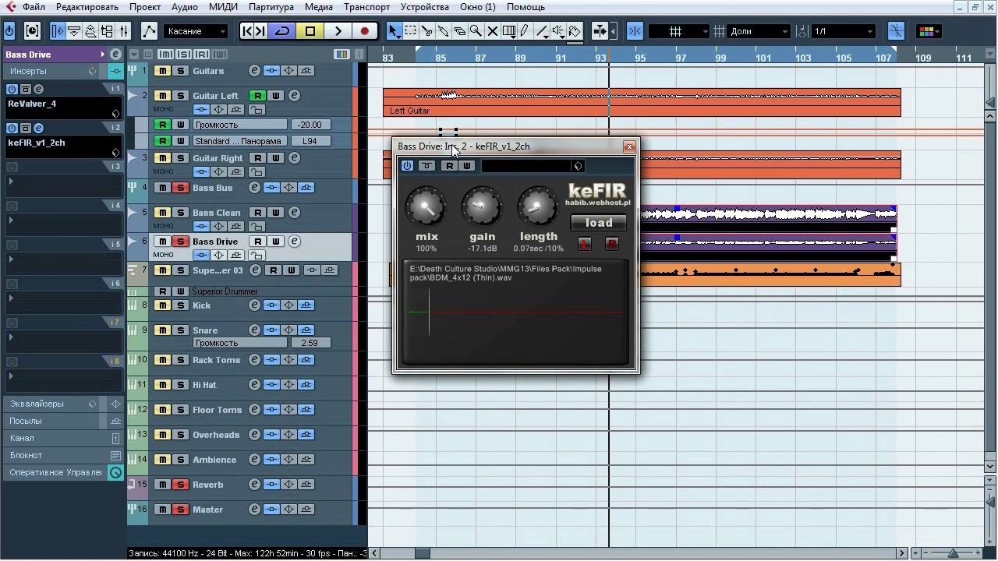
{"action": "key", "text": "space"}
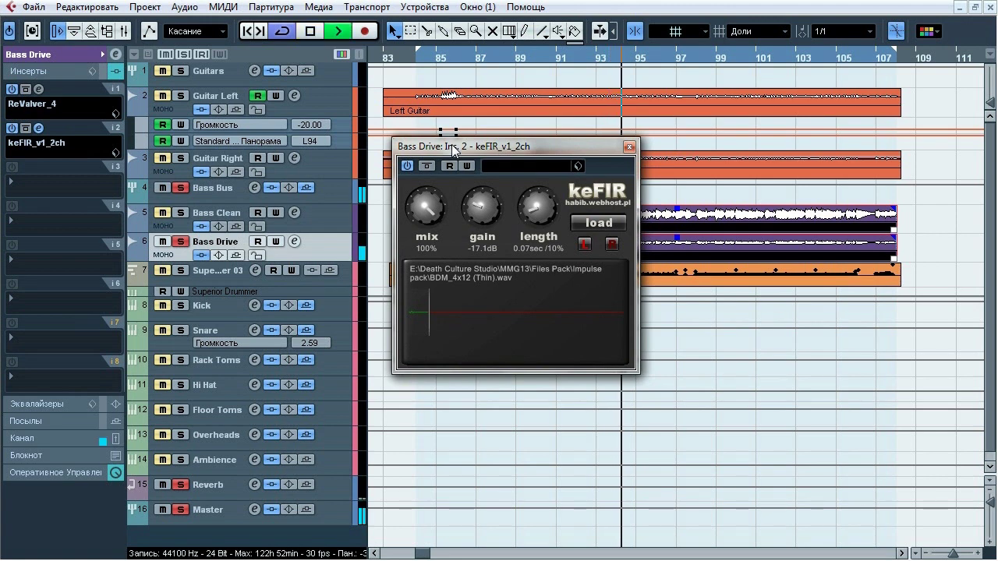
{"action": "left_click", "coordinate": [426, 166]}
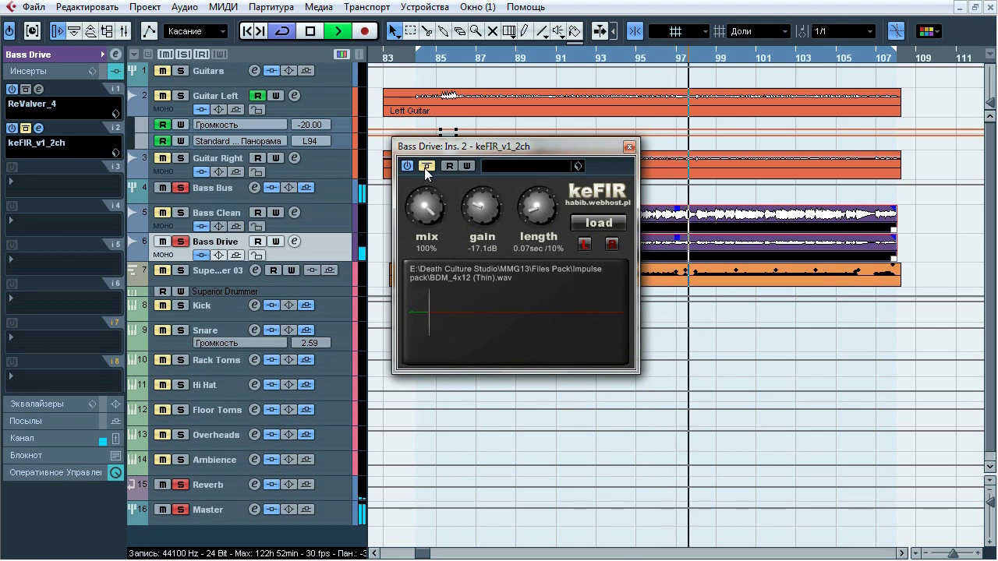
{"action": "left_click", "coordinate": [425, 167]}
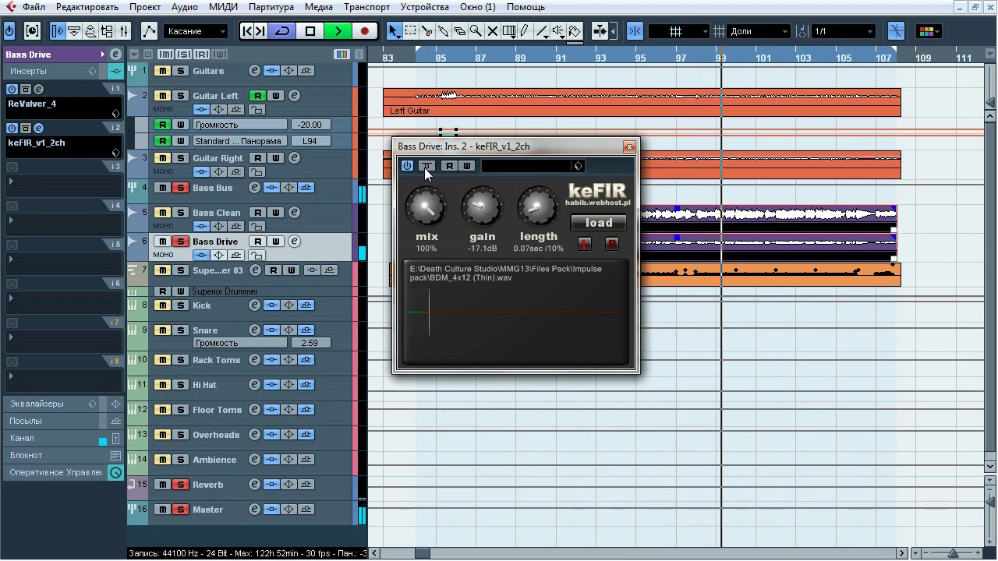
{"action": "left_click", "coordinate": [425, 166]}
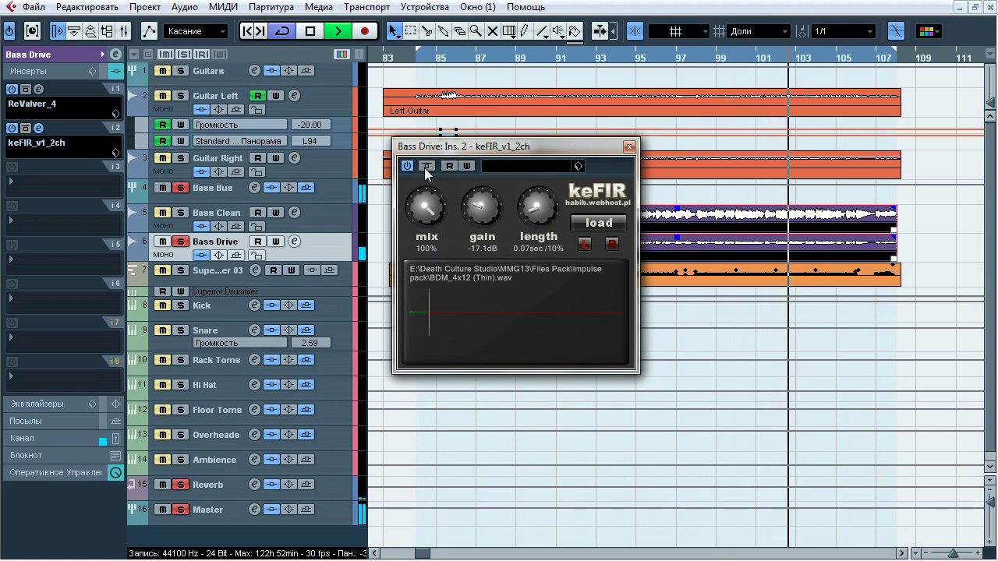
{"action": "key", "text": "space"}
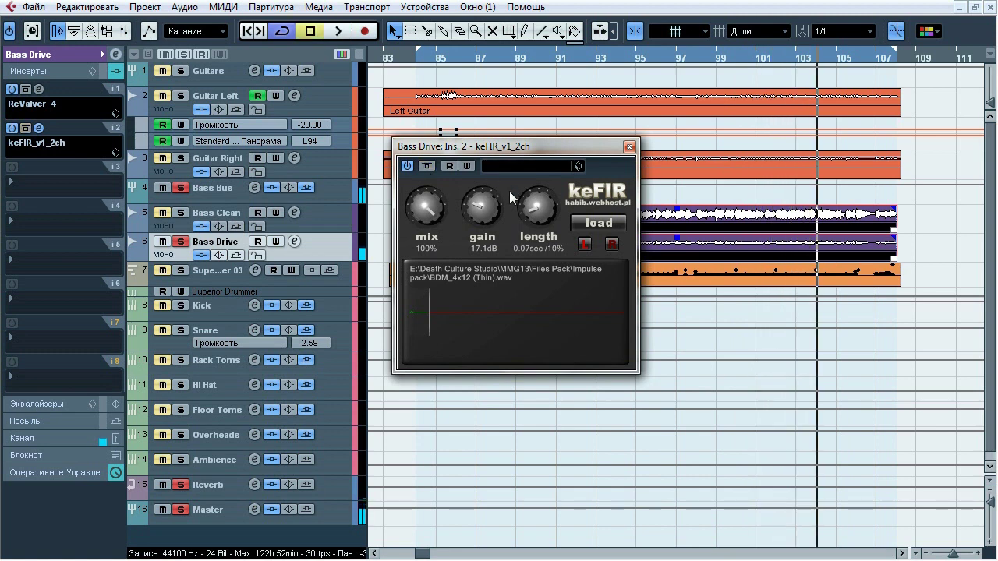
- Compare Bass Bus with its inserts bypassed and restored, moving the loop start slightly later
{"action": "left_click", "coordinate": [629, 149]}
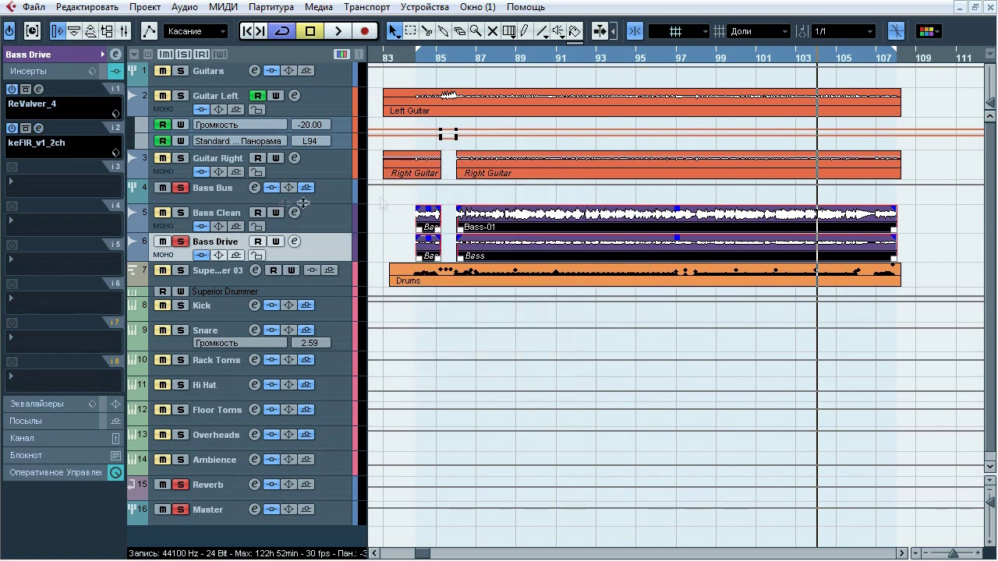
{"action": "left_click", "coordinate": [232, 197]}
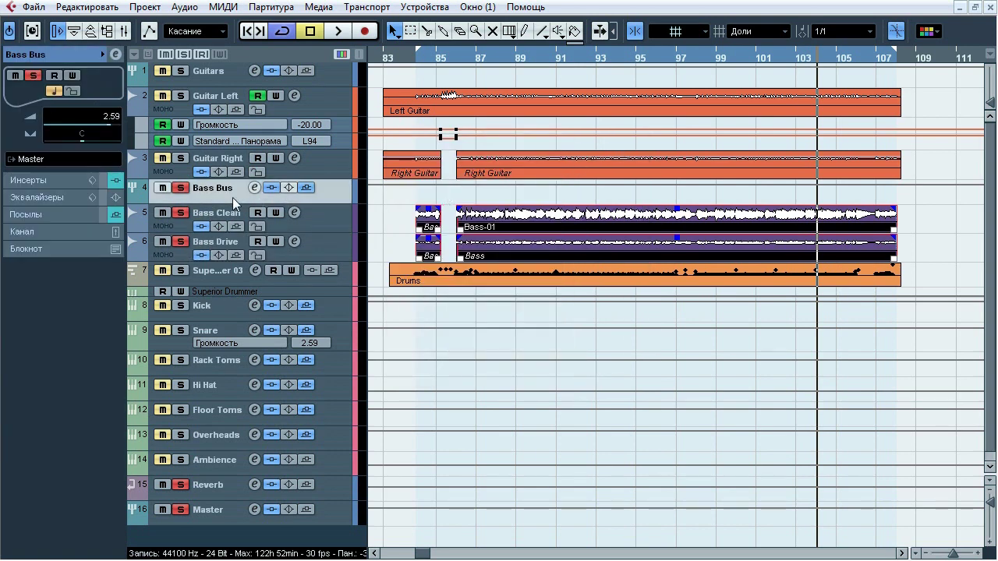
{"action": "key", "text": "space"}
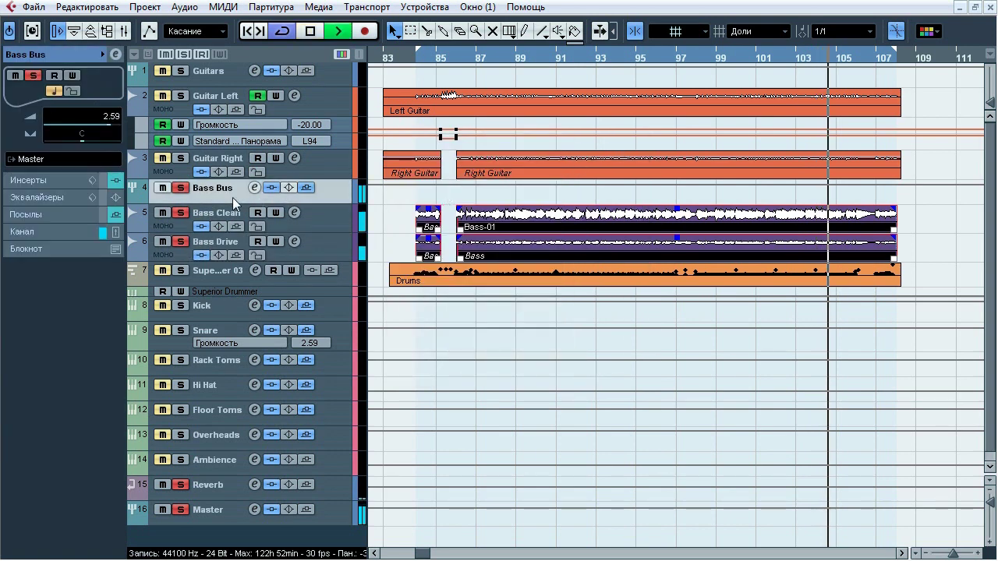
{"action": "left_click", "coordinate": [273, 188]}
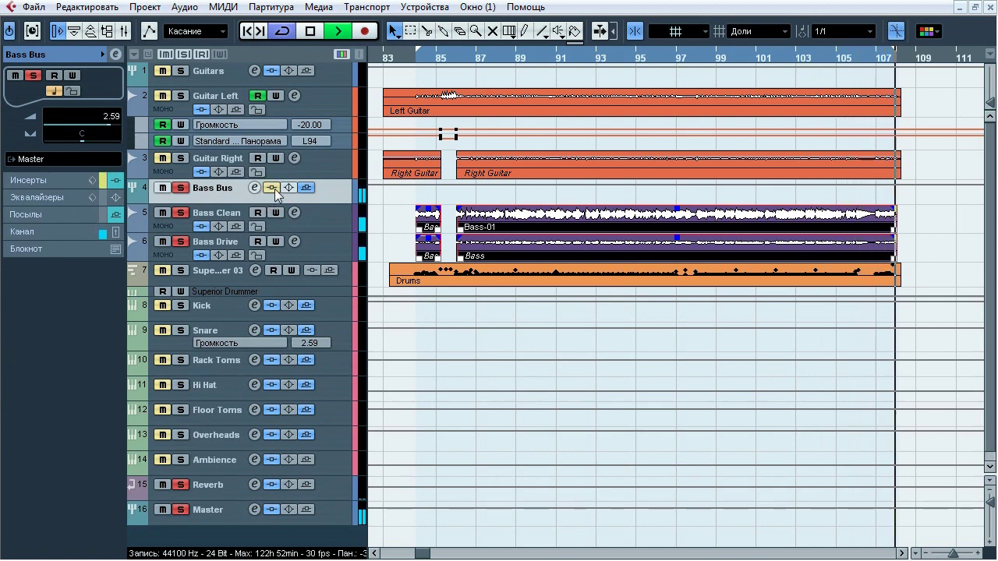
{"action": "left_click", "coordinate": [274, 191]}
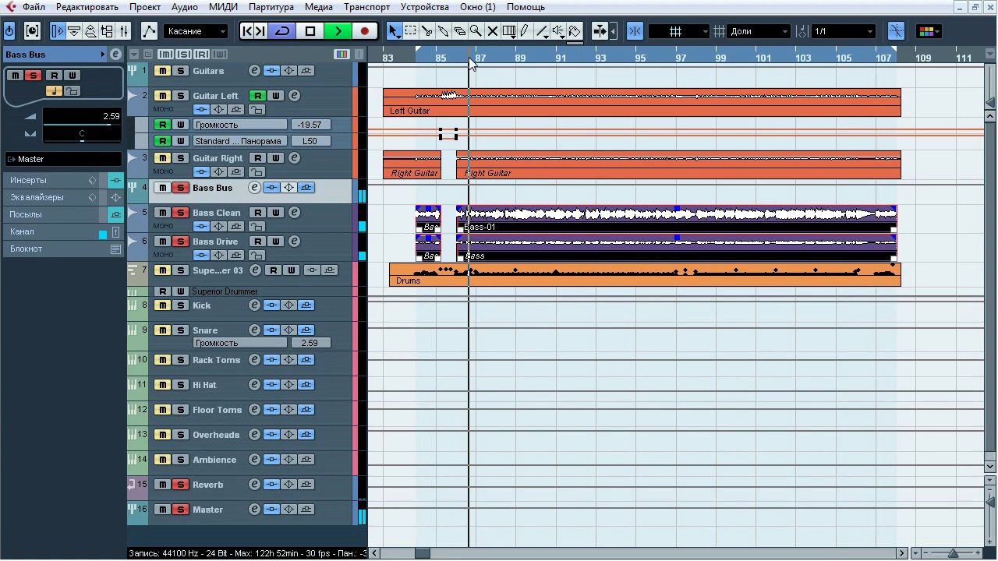
{"action": "left_click_drag", "start_coordinate": [440, 59], "coordinate": [458, 60]}
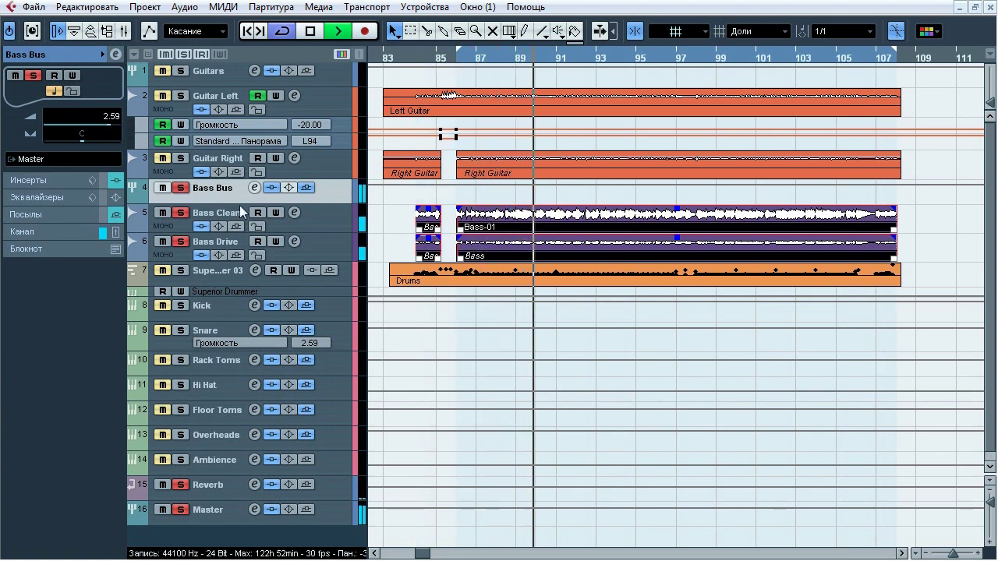
{"action": "left_click", "coordinate": [274, 189]}
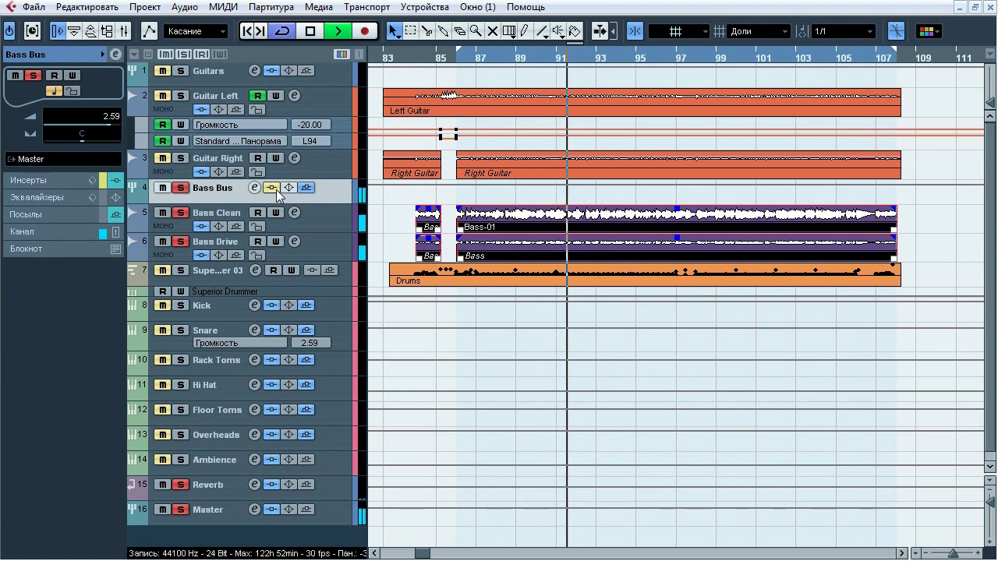
{"action": "left_click", "coordinate": [276, 189]}
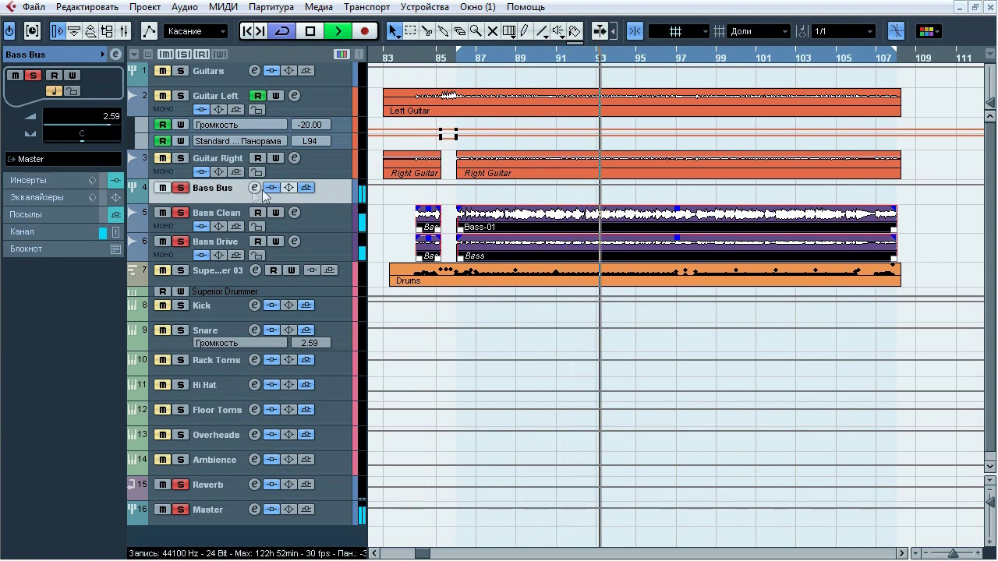
{"action": "key", "text": "space"}
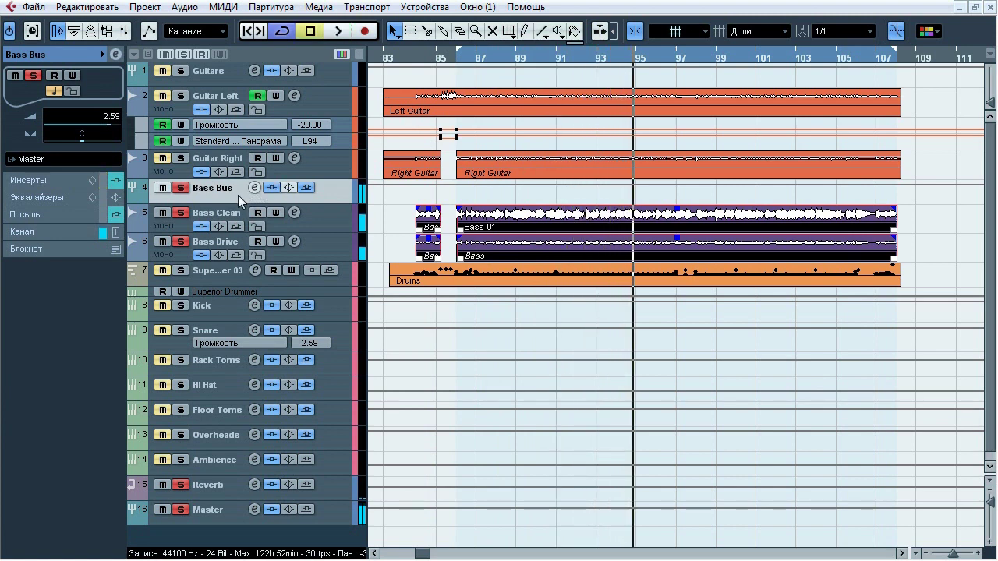
{"action": "left_click", "coordinate": [59, 180]}
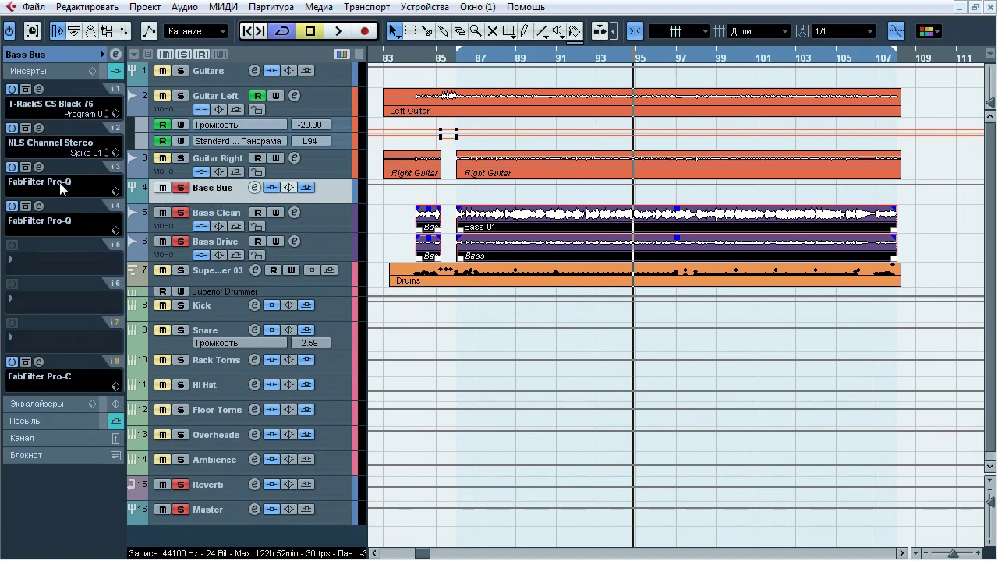
- Compare the Bass Bus T-RackS Black 76 (Black Bass preset) bypassed versus active, then close it
{"action": "left_click", "coordinate": [37, 88]}
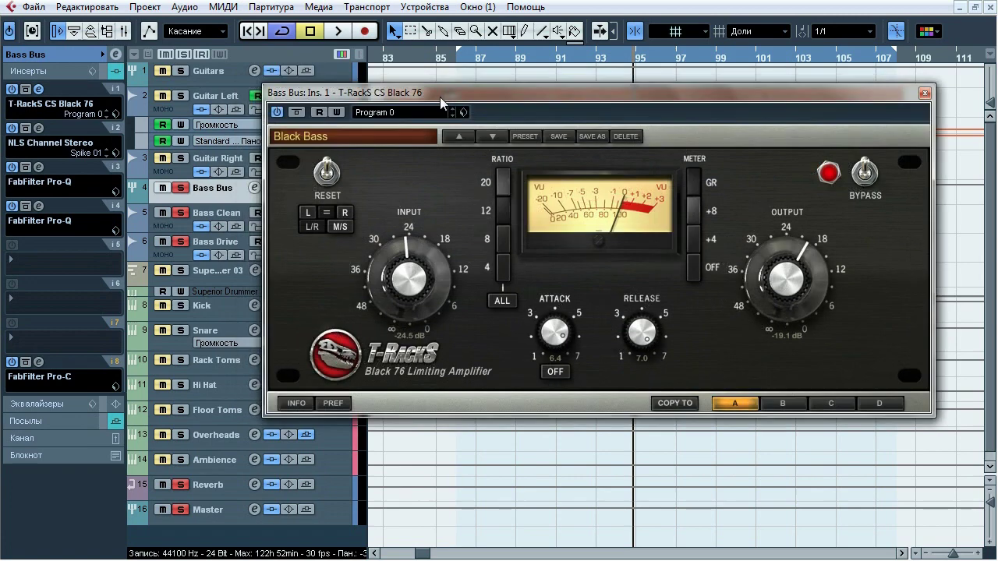
{"action": "left_click_drag", "start_coordinate": [408, 89], "coordinate": [455, 107]}
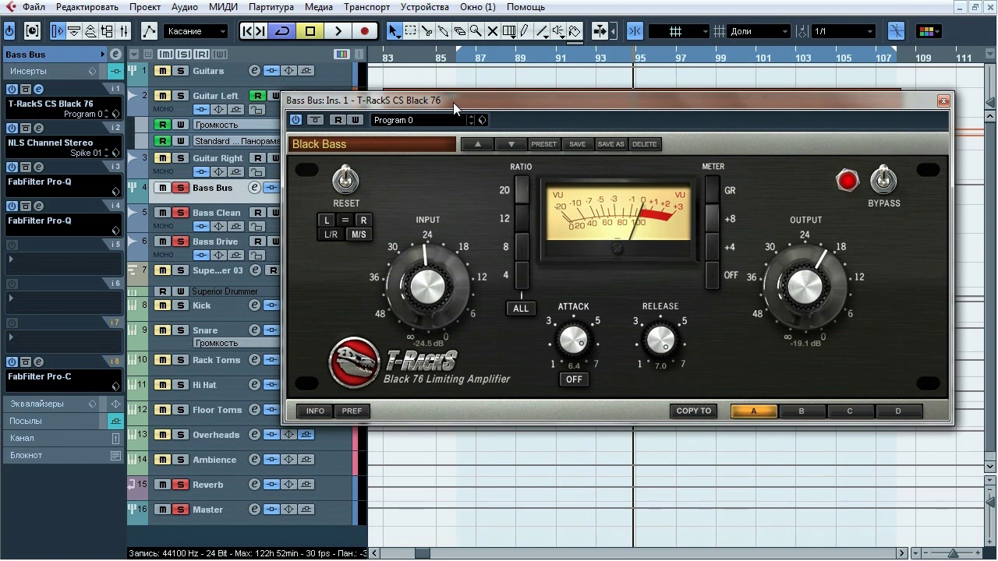
{"action": "key", "text": "space"}
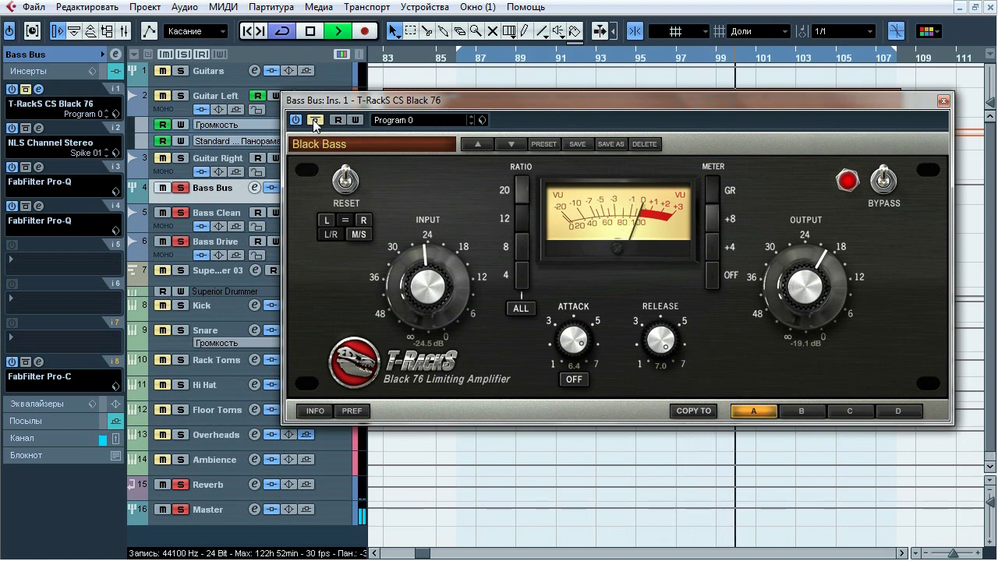
{"action": "left_click", "coordinate": [315, 121]}
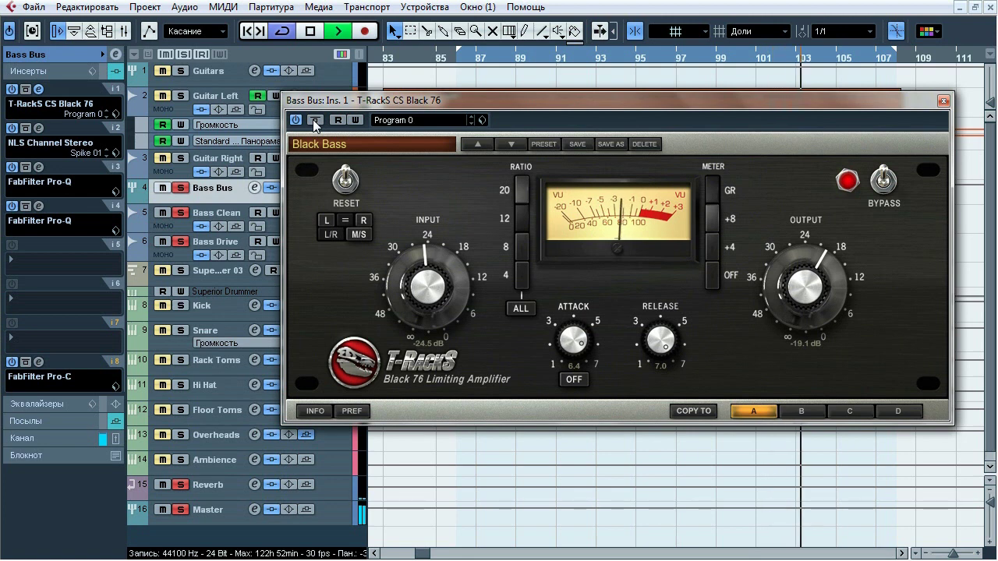
{"action": "left_click", "coordinate": [315, 120]}
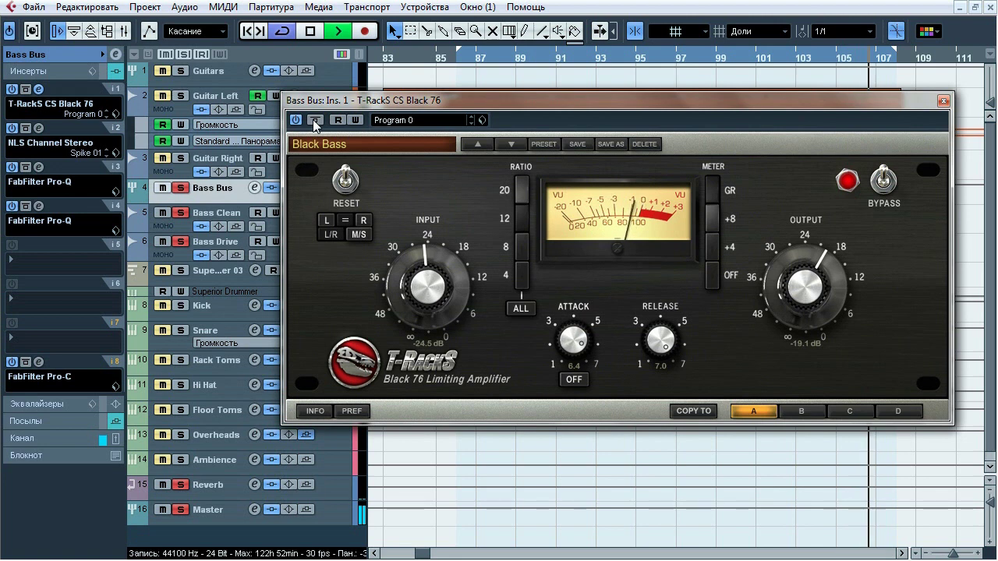
{"action": "left_click", "coordinate": [315, 121]}
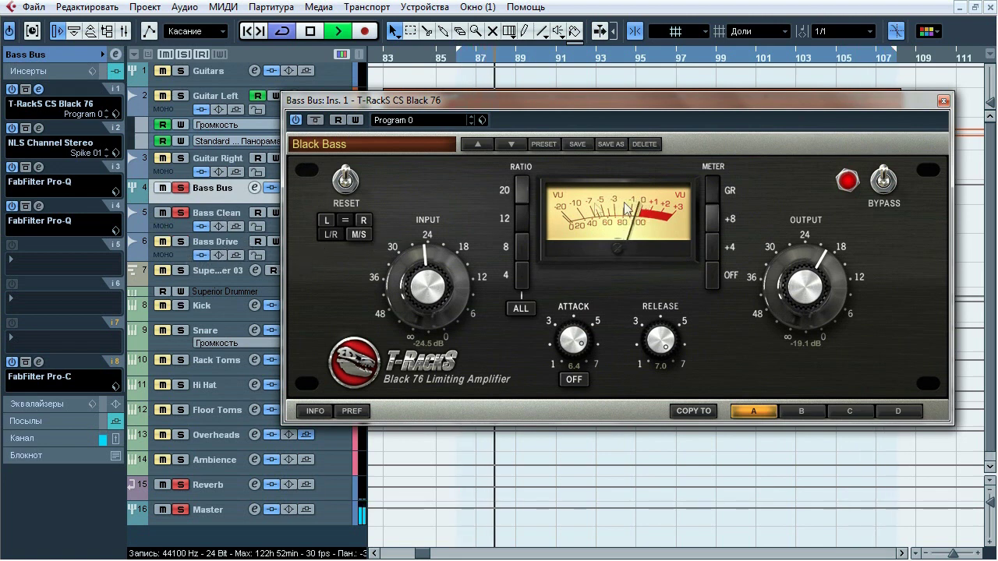
{"action": "left_click", "coordinate": [179, 241]}
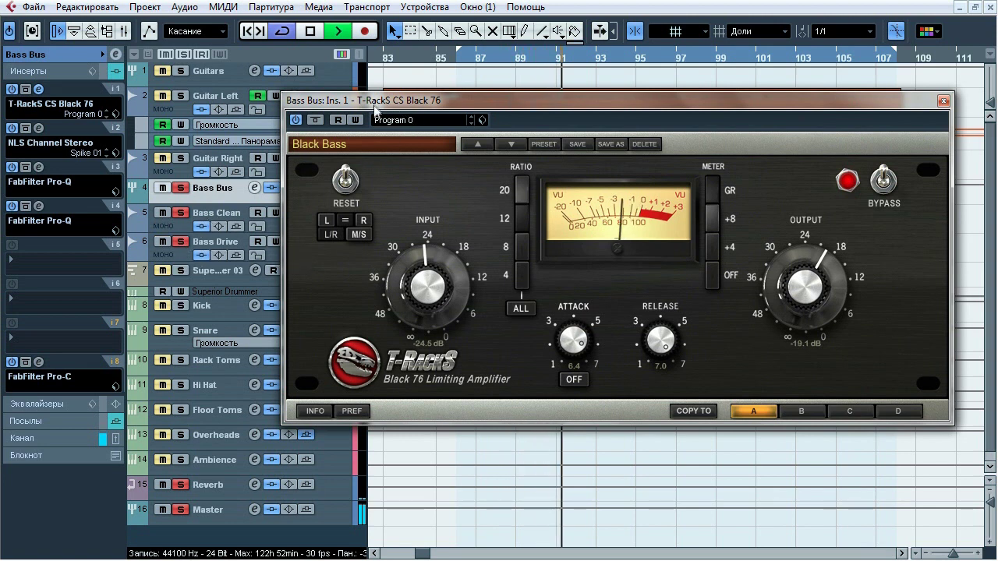
{"action": "key", "text": "space"}
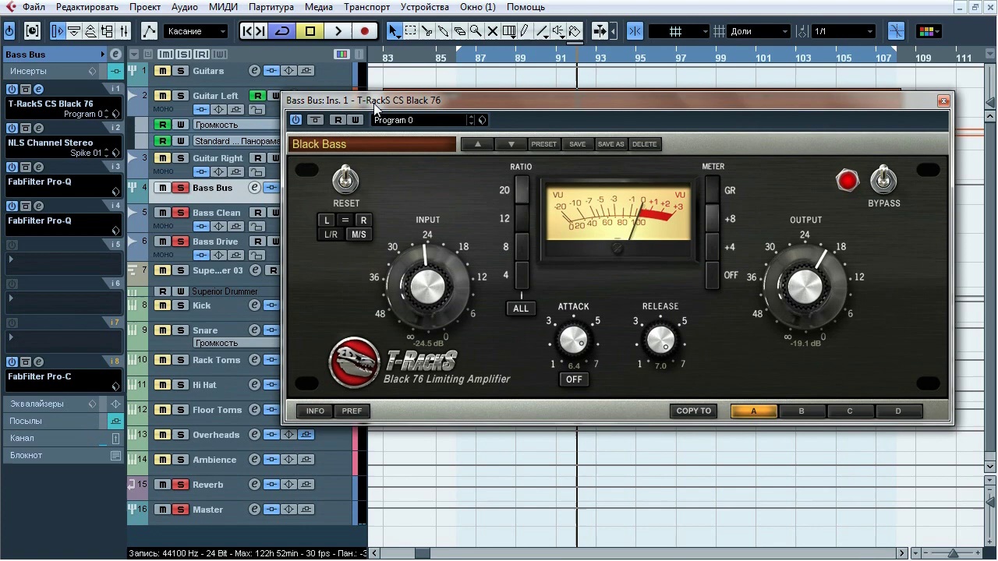
{"action": "left_click", "coordinate": [943, 102]}
- Audition Bass Bus's NLS Channel Stereo (Spike 01) bypassed versus engaged, leaving it on
{"action": "left_click", "coordinate": [38, 127]}
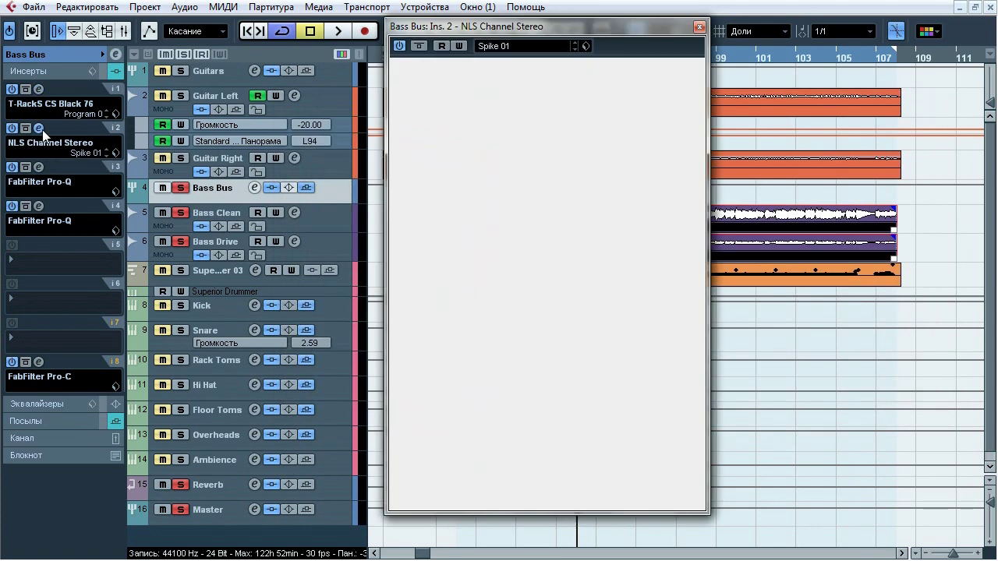
{"action": "left_click_drag", "start_coordinate": [477, 36], "coordinate": [484, 45]}
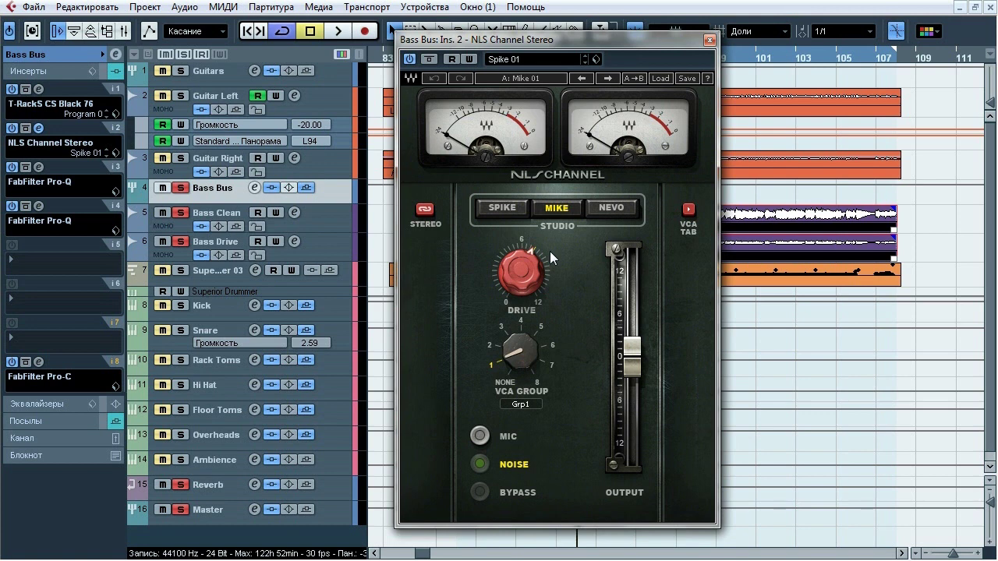
{"action": "key", "text": "space"}
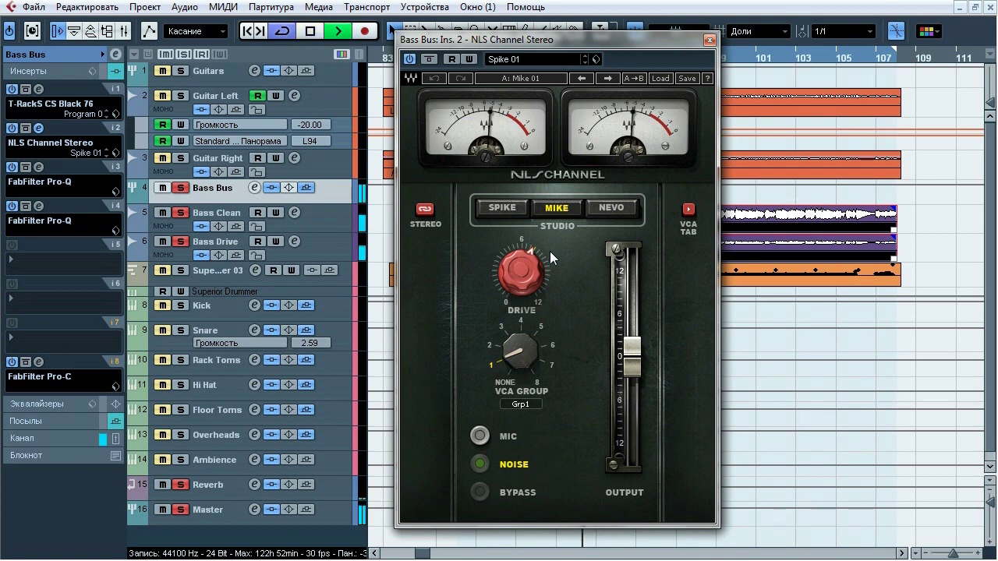
{"action": "left_click", "coordinate": [428, 59]}
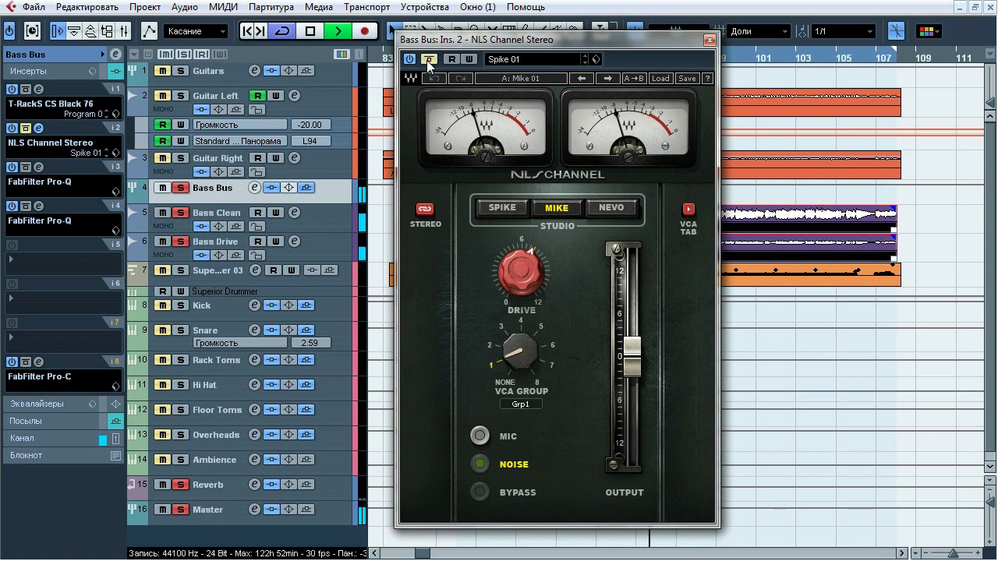
{"action": "left_click", "coordinate": [428, 59]}
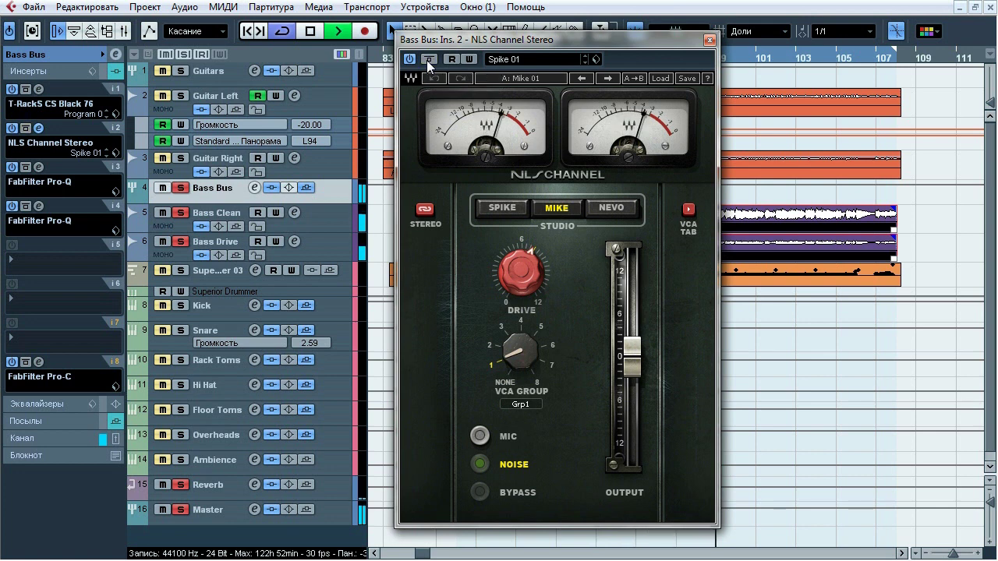
{"action": "left_click", "coordinate": [428, 60]}
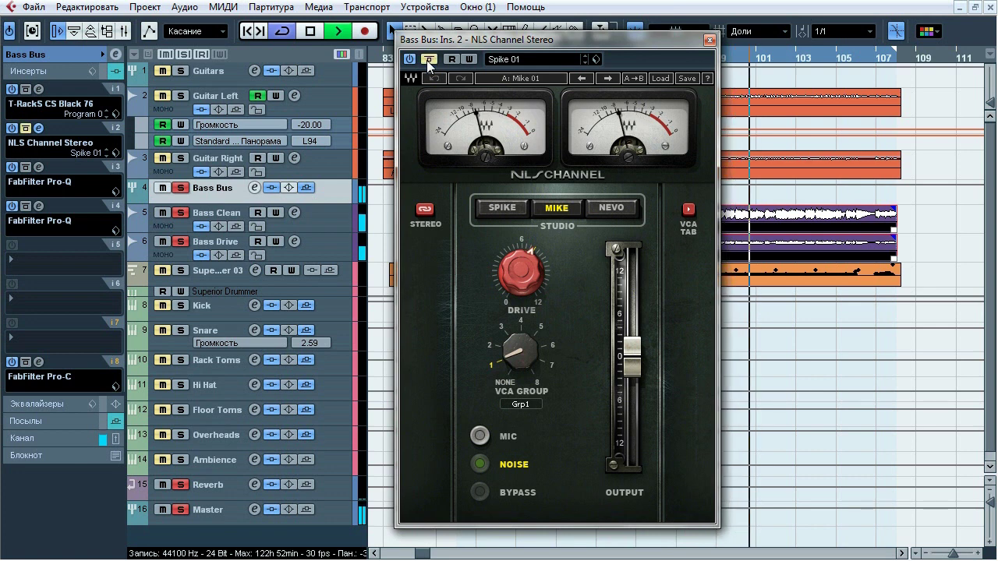
{"action": "left_click", "coordinate": [428, 59]}
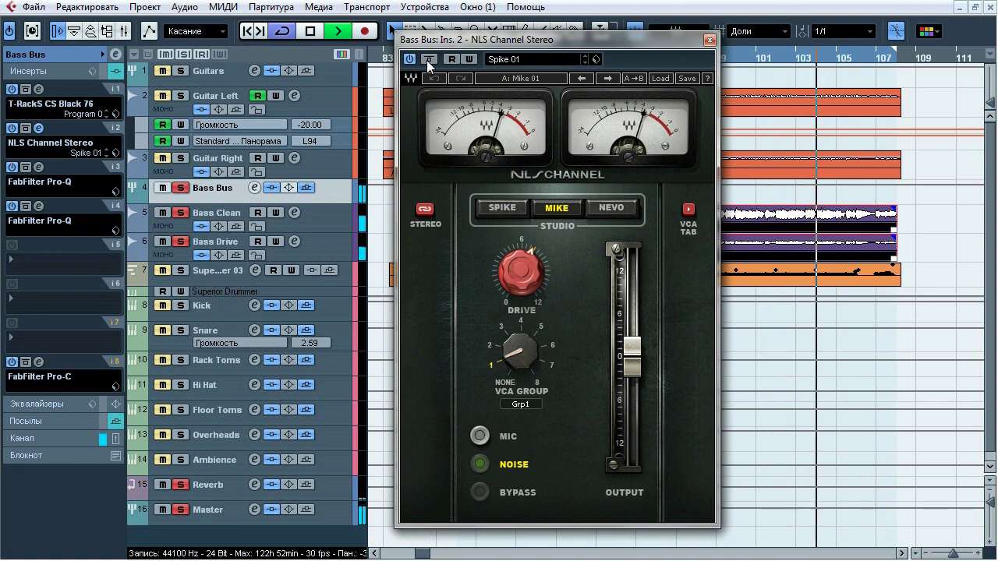
{"action": "left_click", "coordinate": [427, 59]}
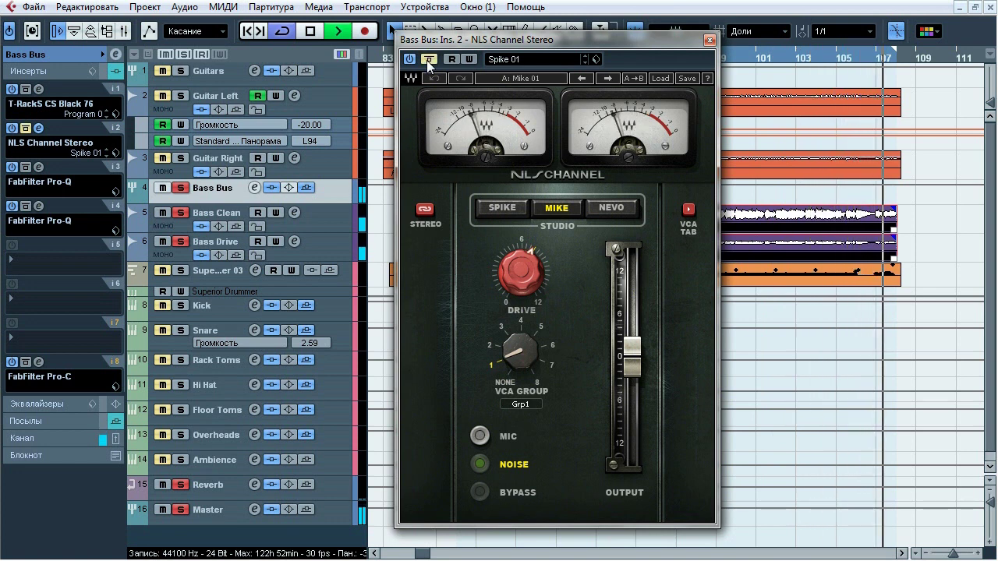
{"action": "left_click", "coordinate": [428, 59]}
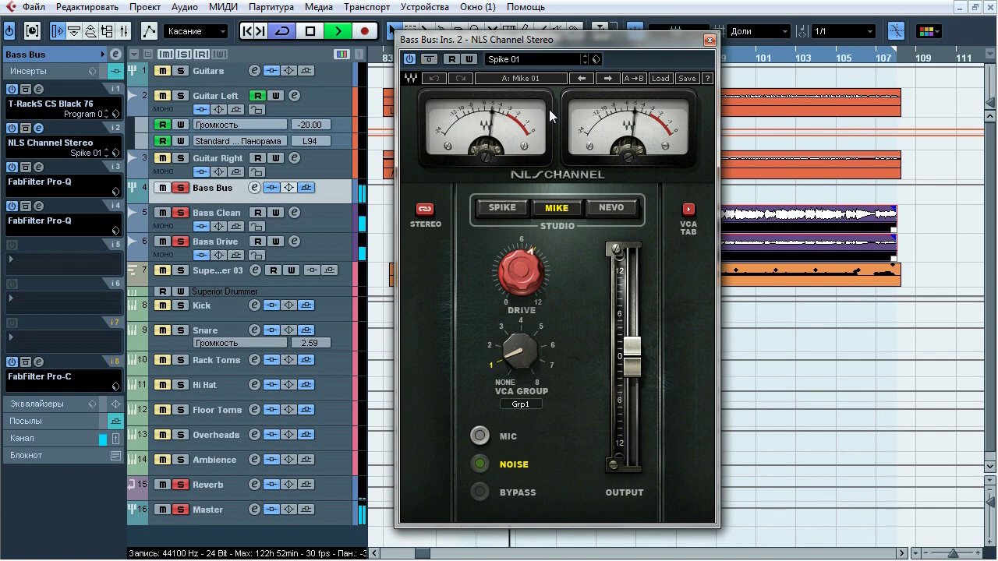
{"action": "key", "text": "space"}
- Close the NLS Channel window and open the Bass Bus's insert-3 FabFilter Pro-Q
{"action": "left_click", "coordinate": [711, 40]}
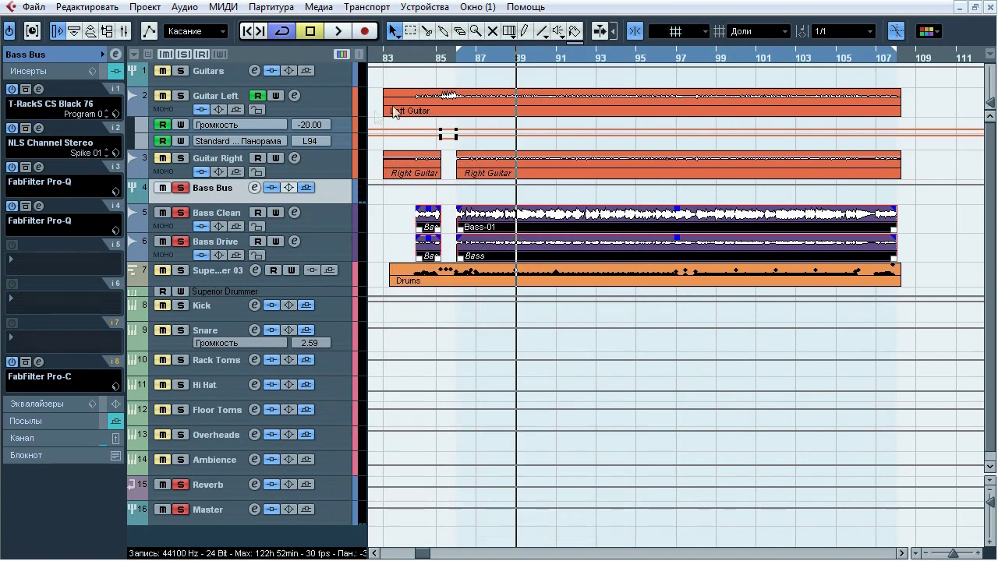
{"action": "left_click", "coordinate": [39, 167]}
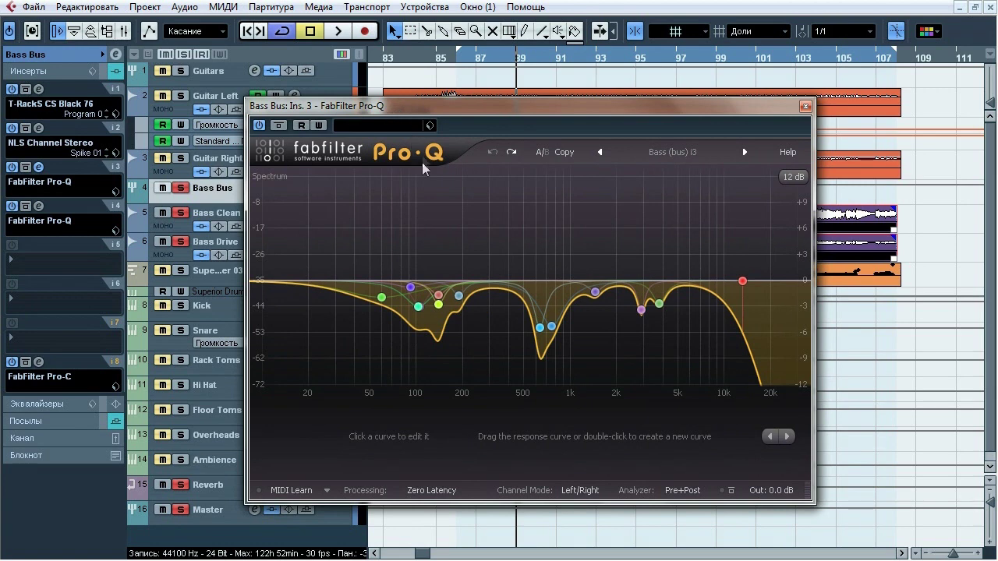
{"action": "mouse_move", "coordinate": [380, 297]}
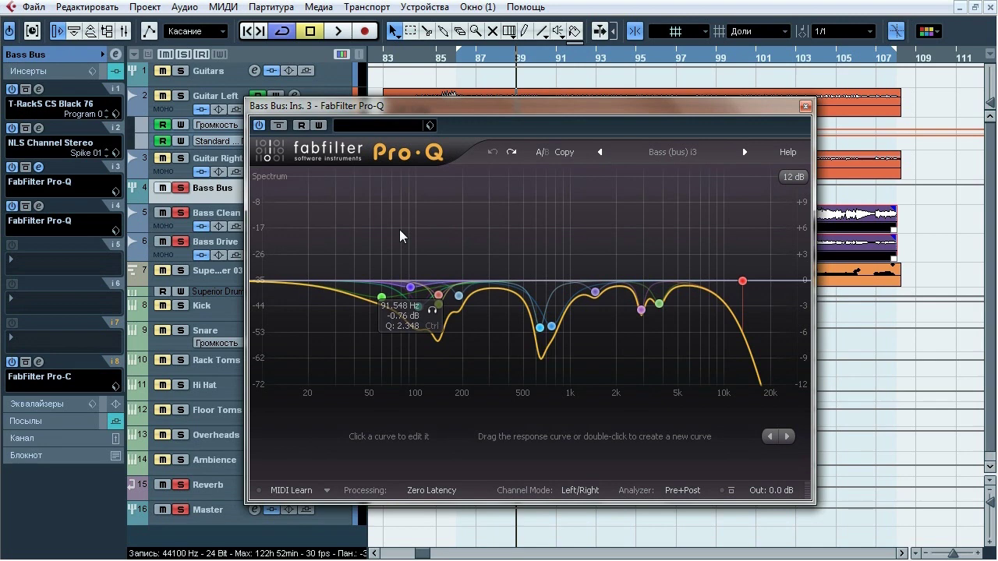
- Audition the Pro-Q low cuts around 60–200 Hz on and off, soloed and in the mix
{"action": "key", "text": "space"}
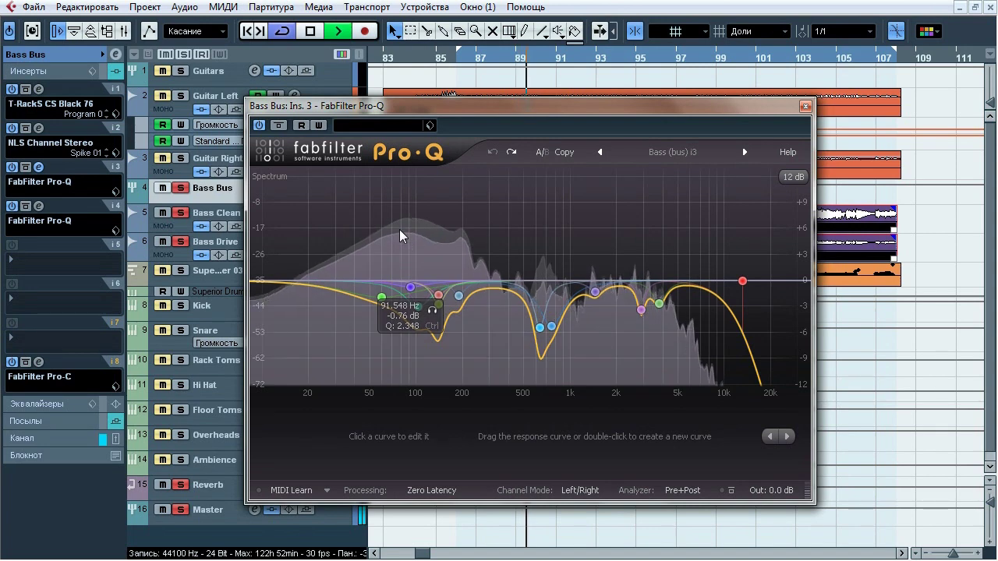
{"action": "left_click_drag", "start_coordinate": [330, 205], "coordinate": [475, 341]}
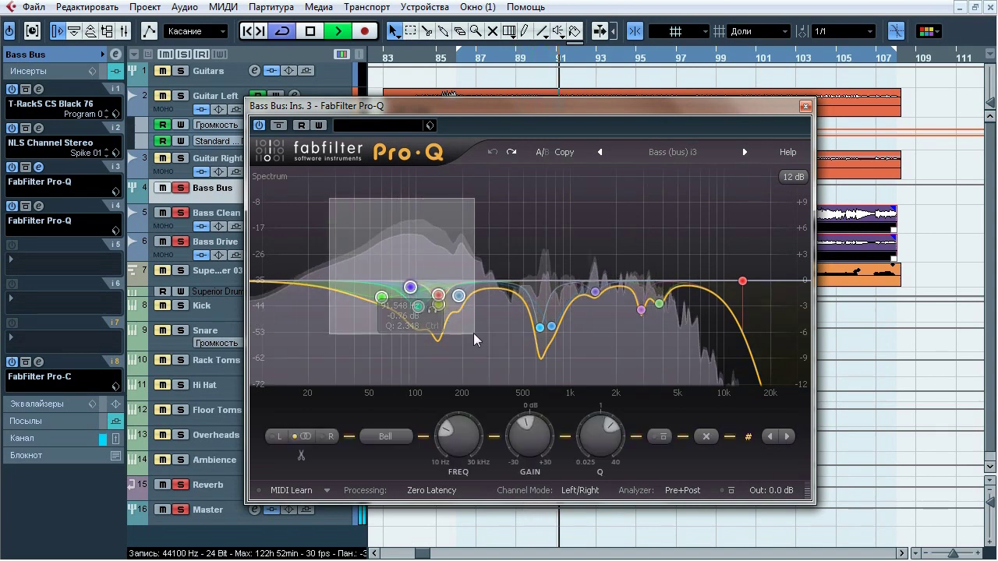
{"action": "left_click", "coordinate": [658, 437]}
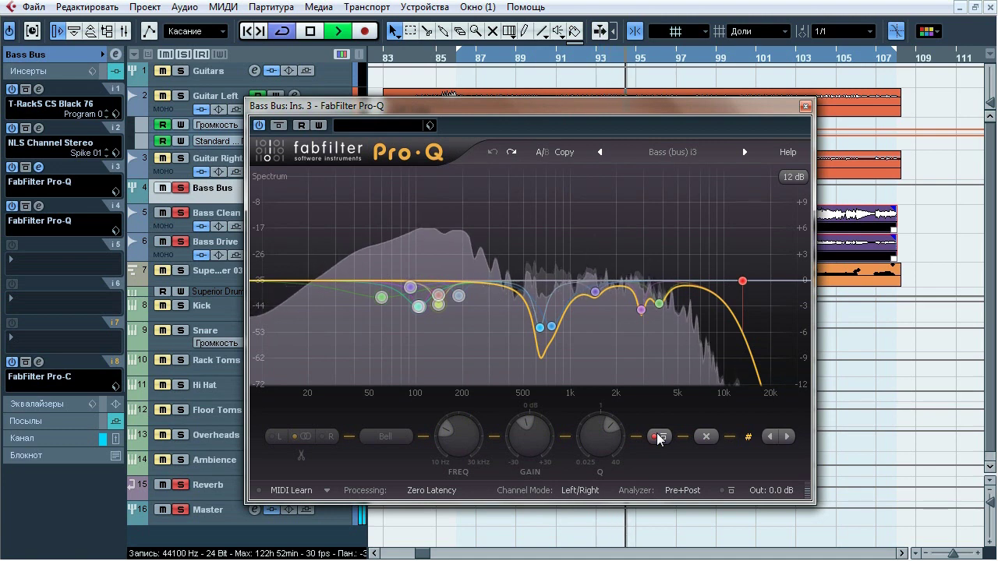
{"action": "left_click", "coordinate": [658, 437]}
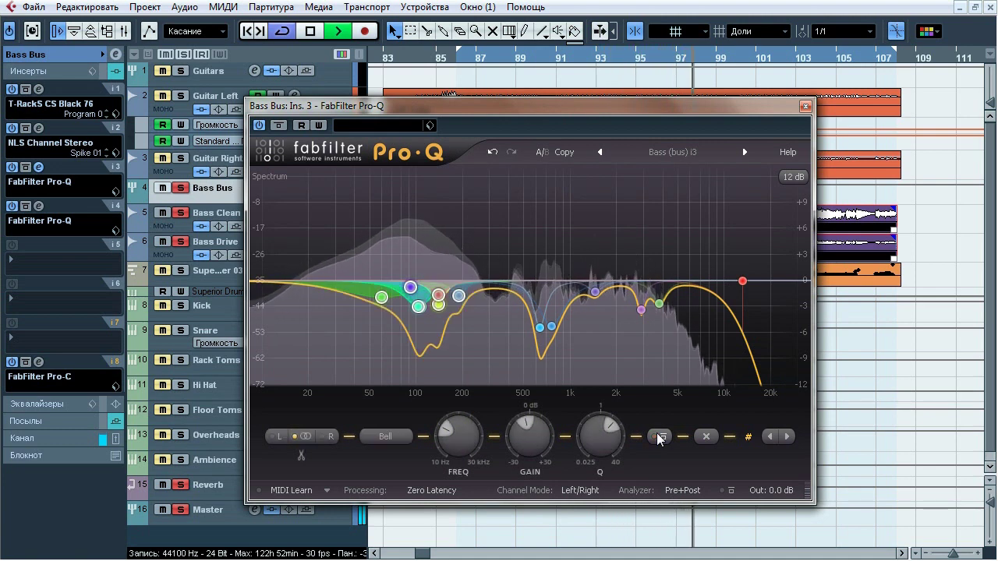
{"action": "left_click", "coordinate": [658, 437]}
{"action": "left_click", "coordinate": [180, 189]}
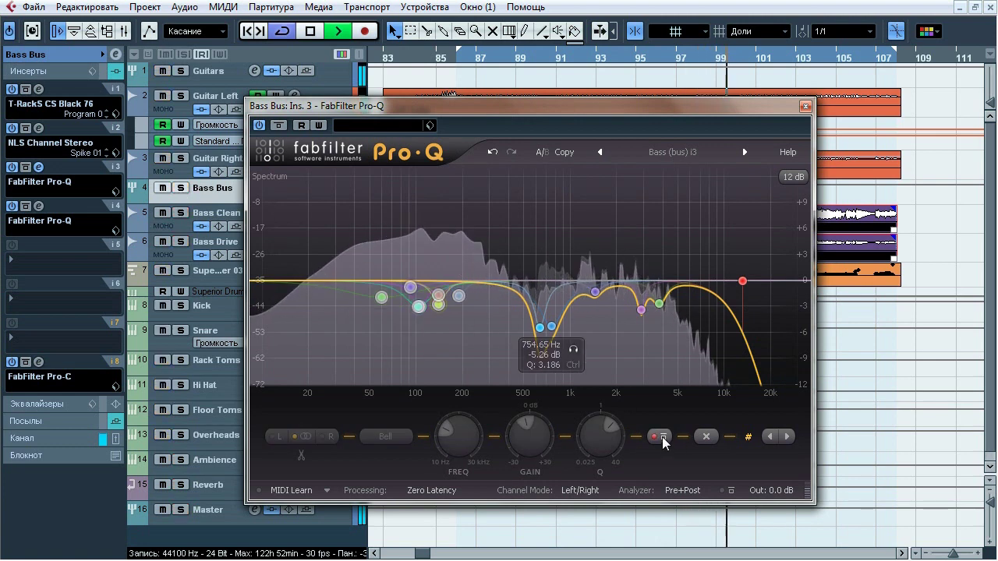
{"action": "left_click", "coordinate": [662, 437]}
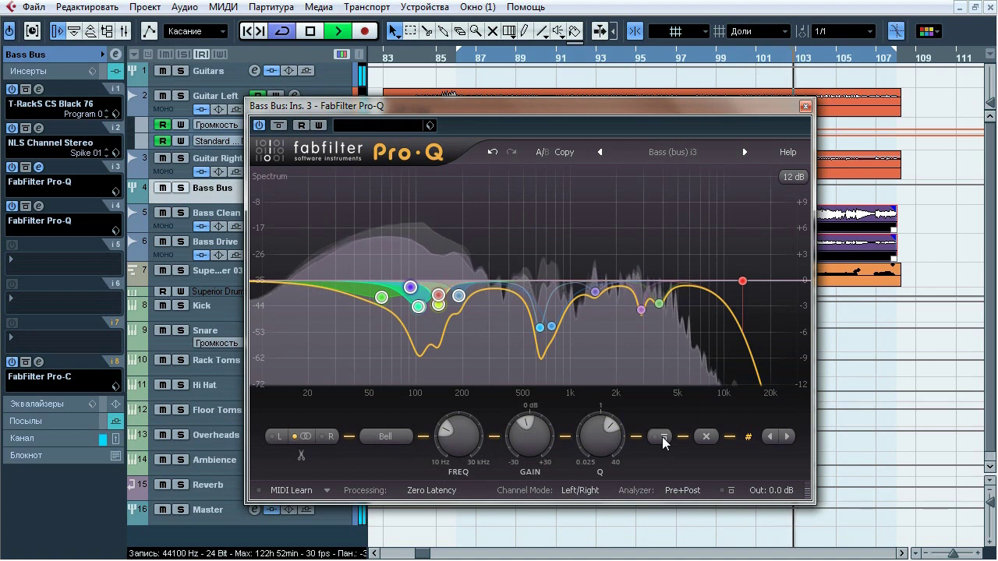
{"action": "left_click", "coordinate": [662, 438]}
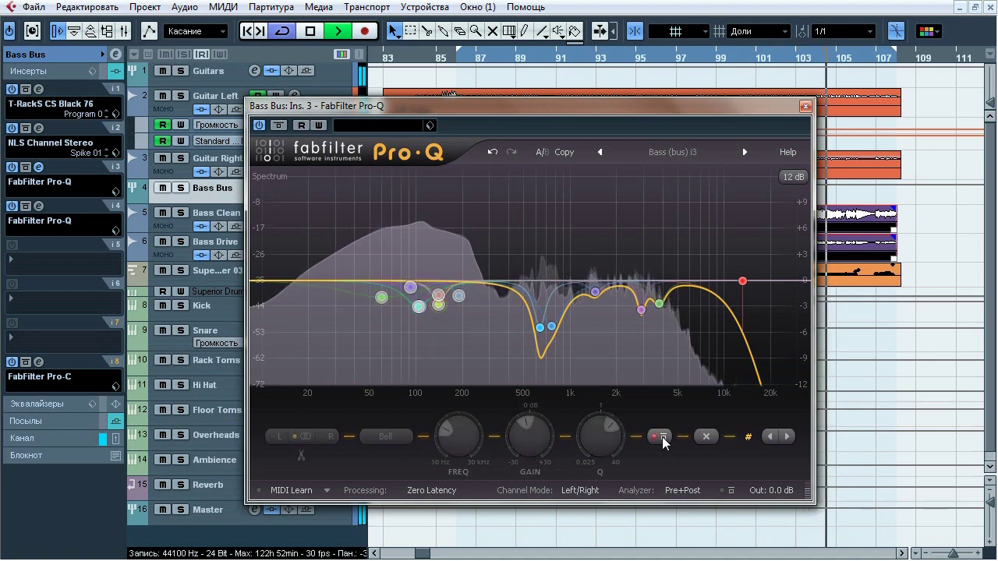
{"action": "left_click", "coordinate": [662, 437]}
{"action": "key", "text": "s"}
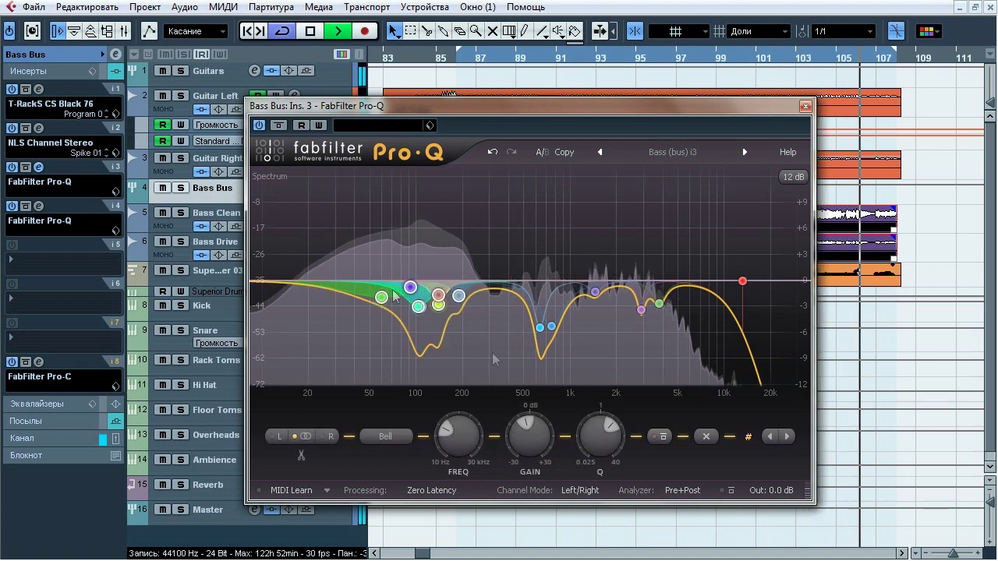
{"action": "left_click", "coordinate": [665, 439]}
{"action": "left_click", "coordinate": [665, 438]}
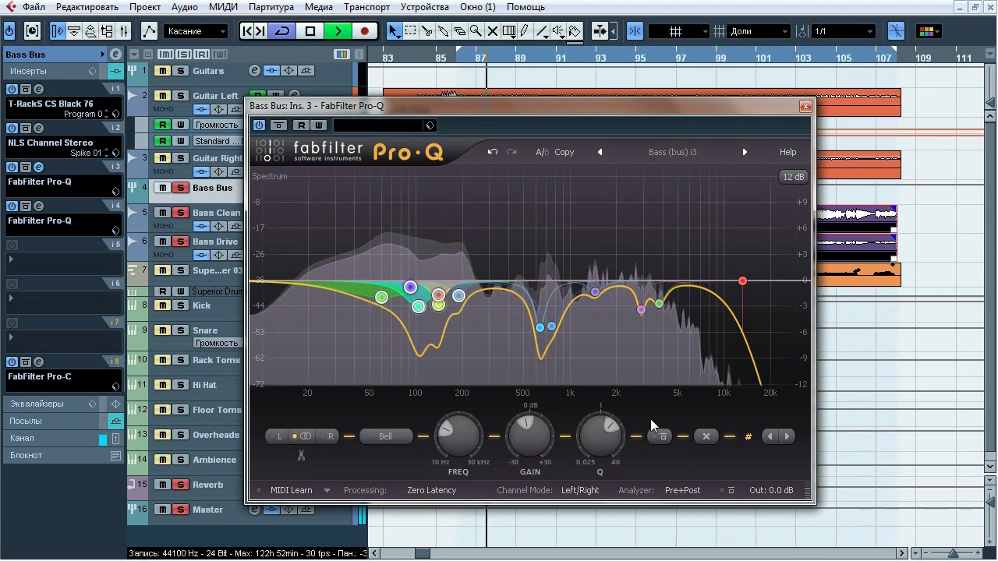
{"action": "key", "text": "space"}
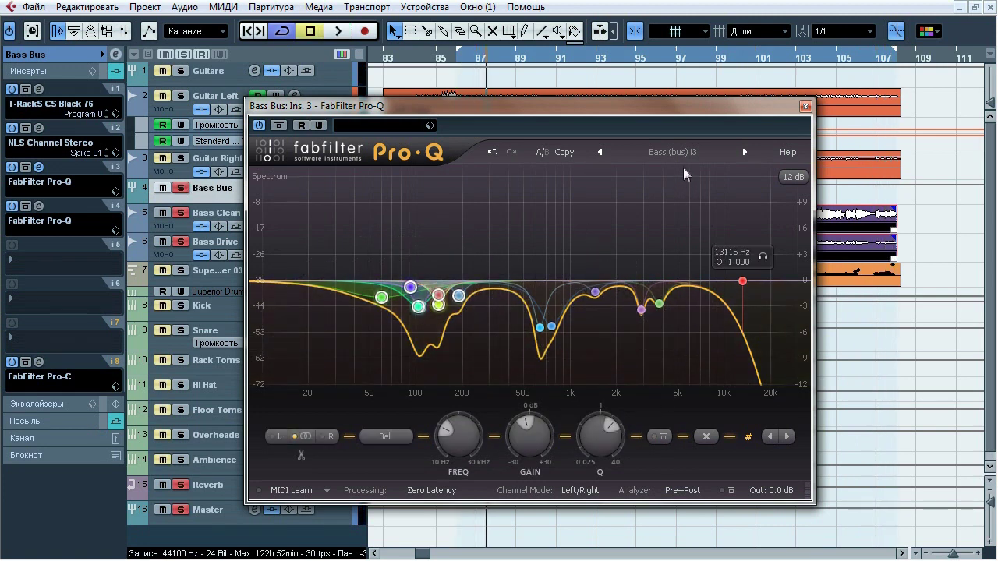
- Audition the mid cuts near 700 Hz on and off, ending with them active
{"action": "left_click", "coordinate": [671, 153]}
{"action": "left_click", "coordinate": [662, 129]}
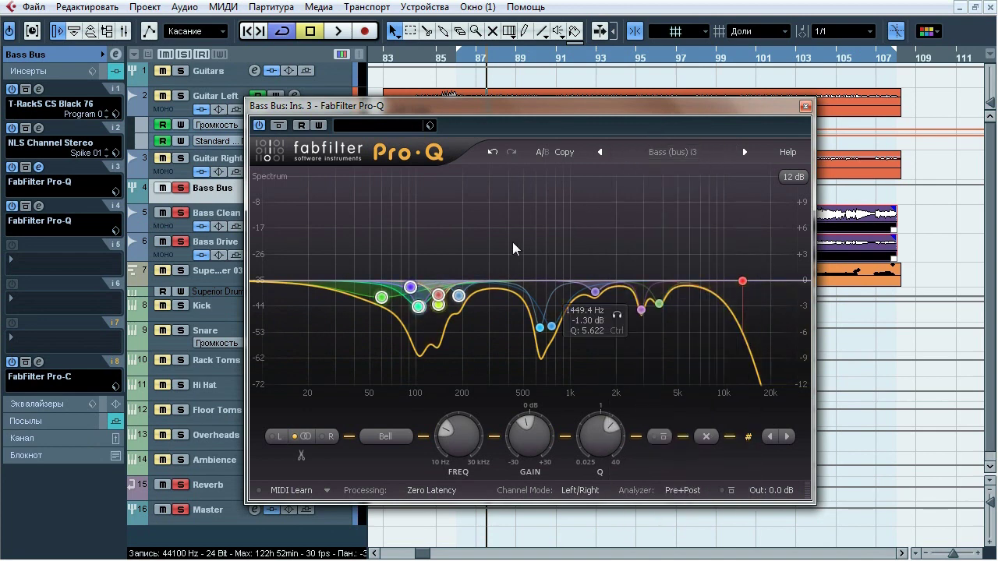
{"action": "mouse_move", "coordinate": [510, 242]}
{"action": "left_mouse_down"}
{"action": "mouse_move", "coordinate": [606, 357]}
{"action": "mouse_move", "coordinate": [575, 378]}
{"action": "left_mouse_up"}
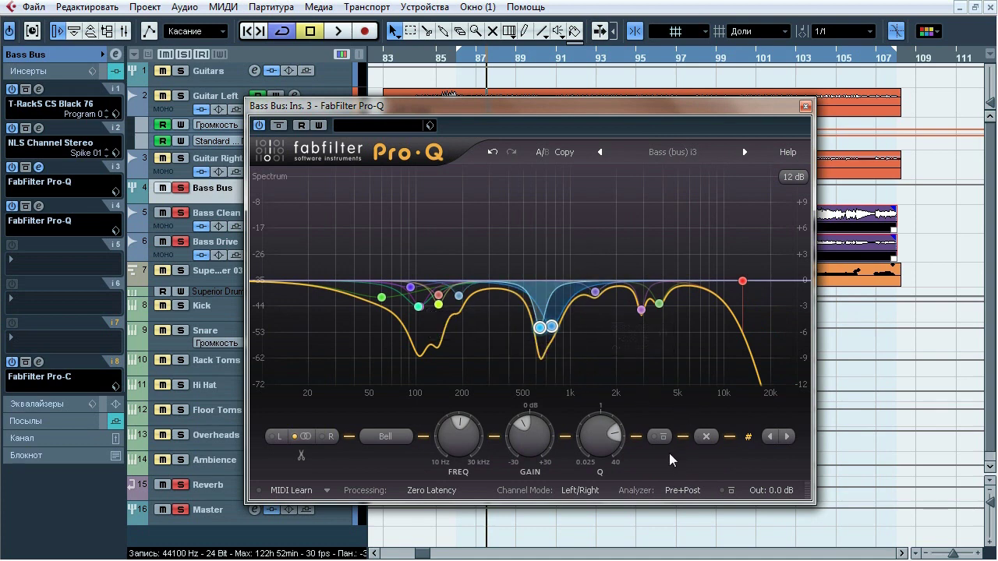
{"action": "key", "text": "space"}
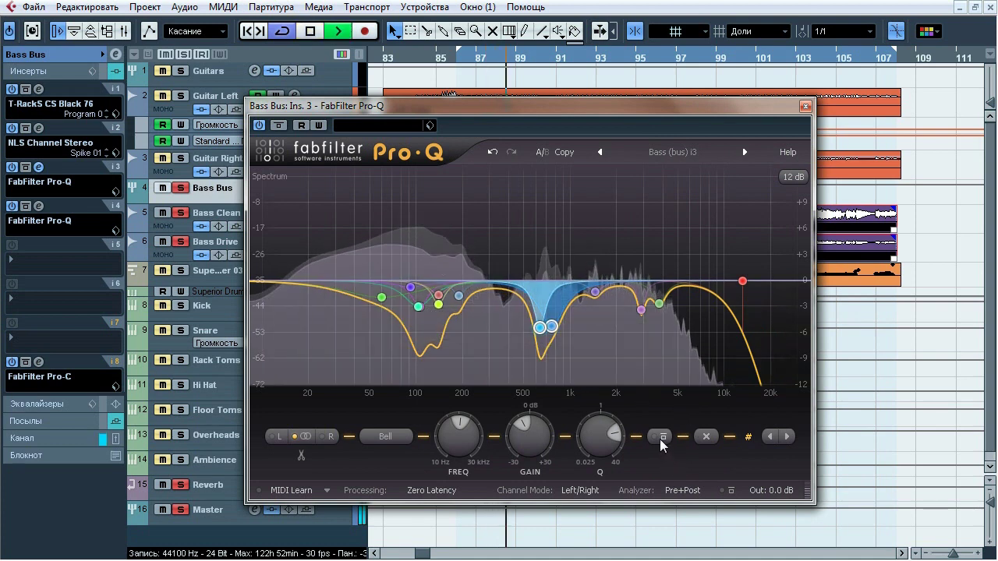
{"action": "left_click", "coordinate": [661, 439]}
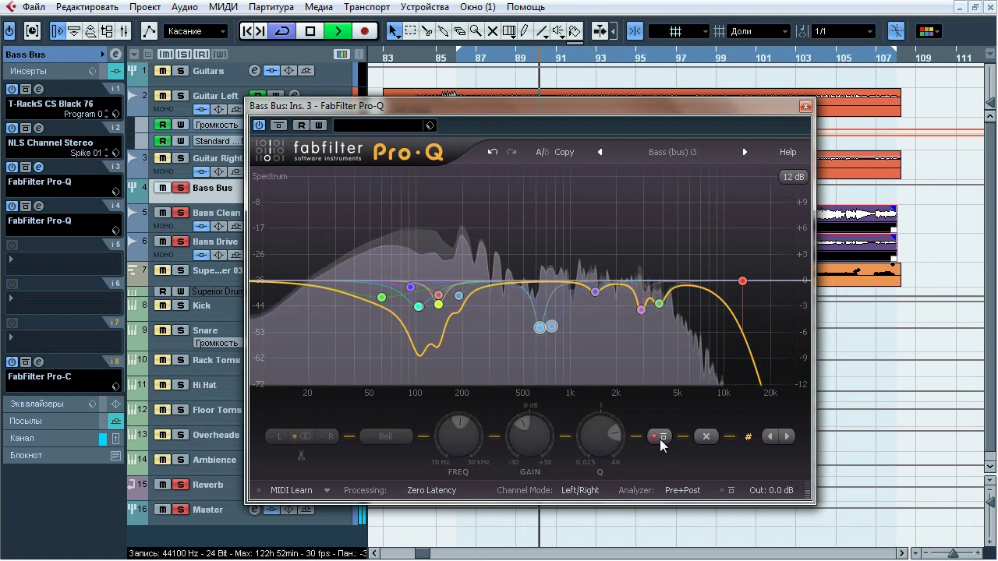
{"action": "left_click", "coordinate": [661, 439]}
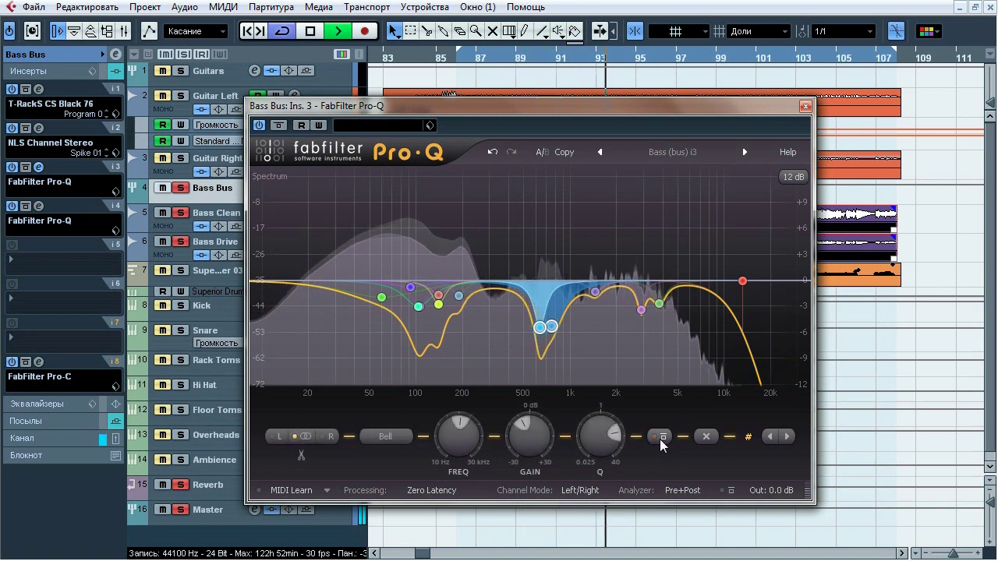
{"action": "left_click", "coordinate": [661, 439]}
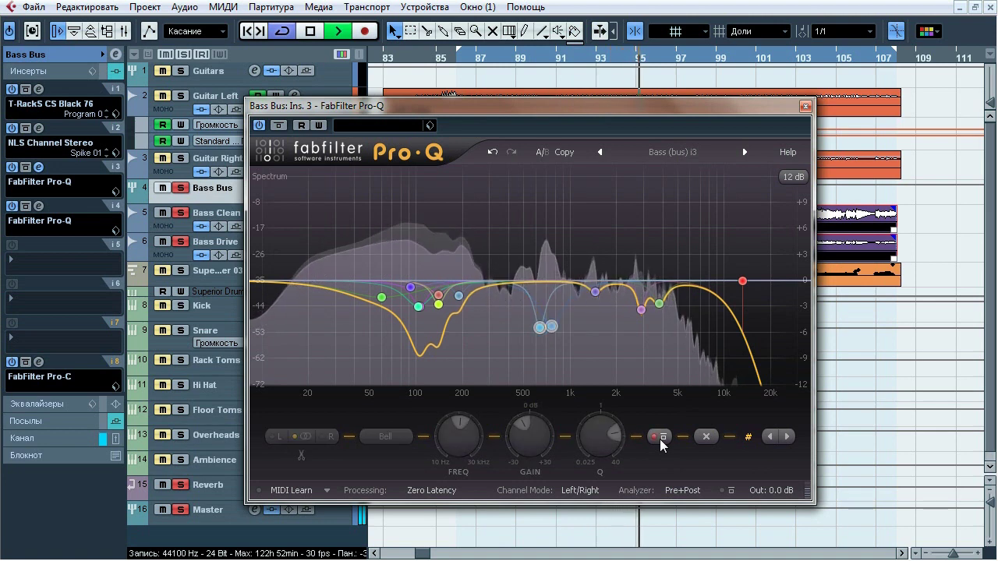
{"action": "left_click", "coordinate": [184, 187]}
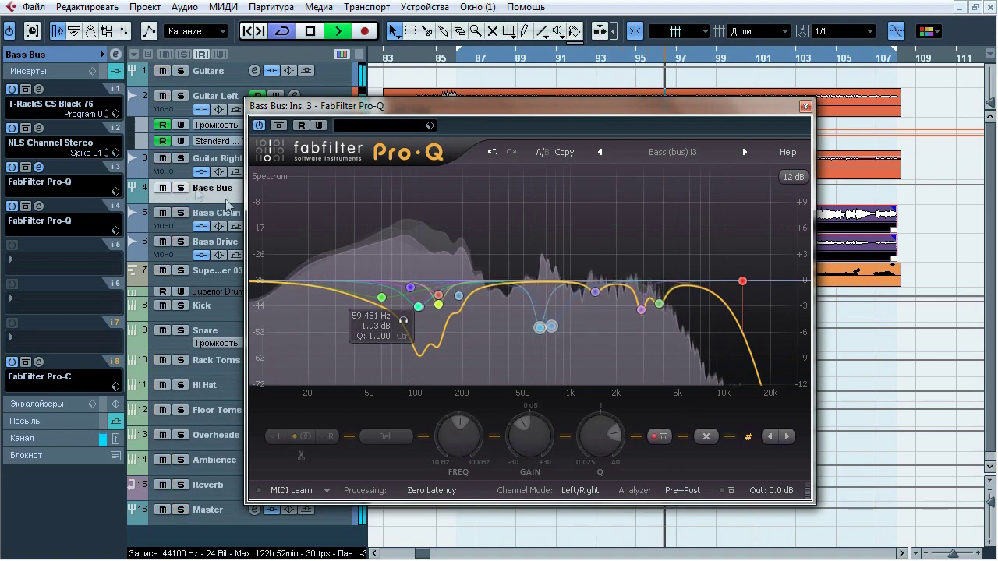
{"action": "left_click", "coordinate": [664, 438]}
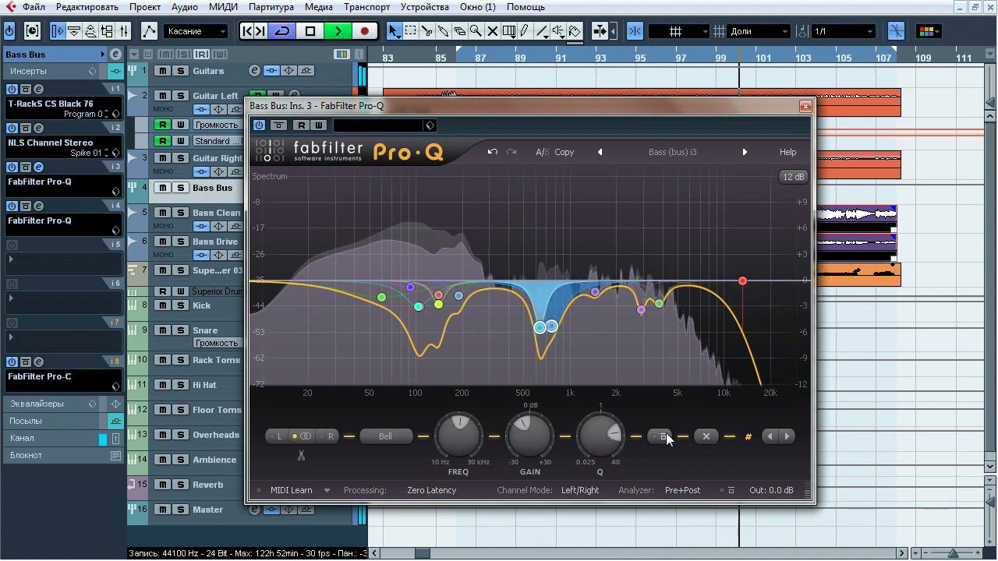
{"action": "left_click", "coordinate": [664, 437]}
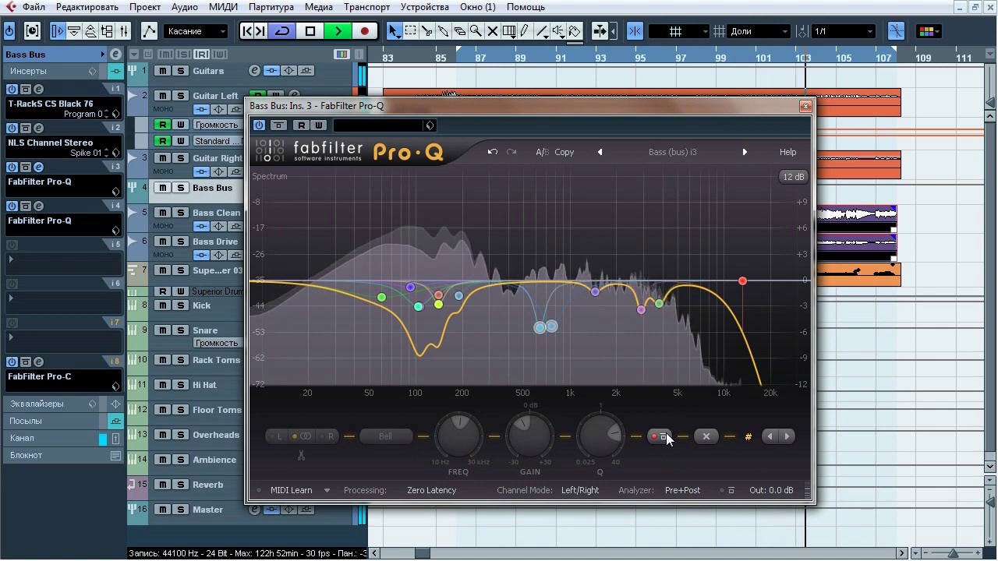
{"action": "left_click", "coordinate": [664, 437]}
{"action": "key", "text": "s"}
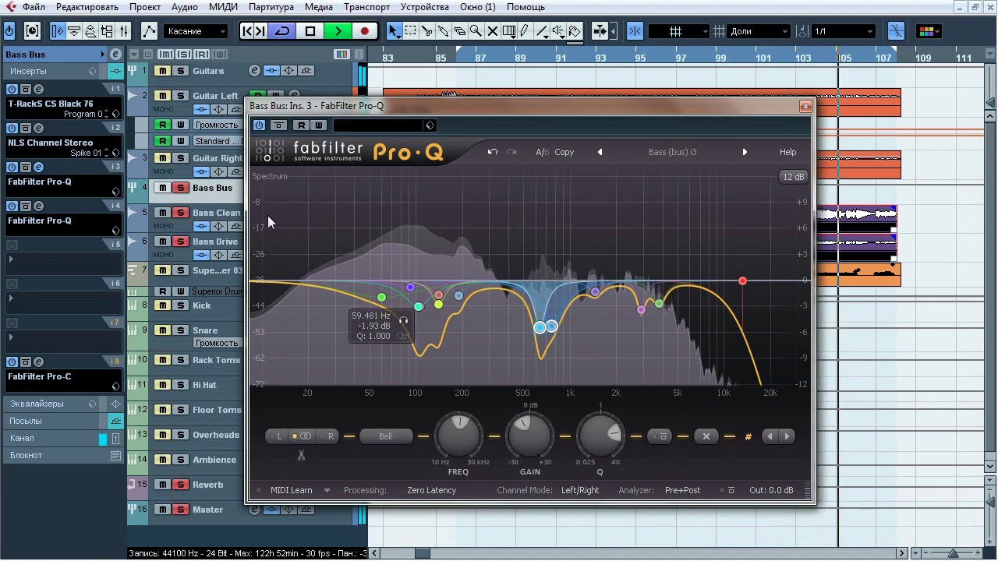
{"action": "key", "text": "space"}
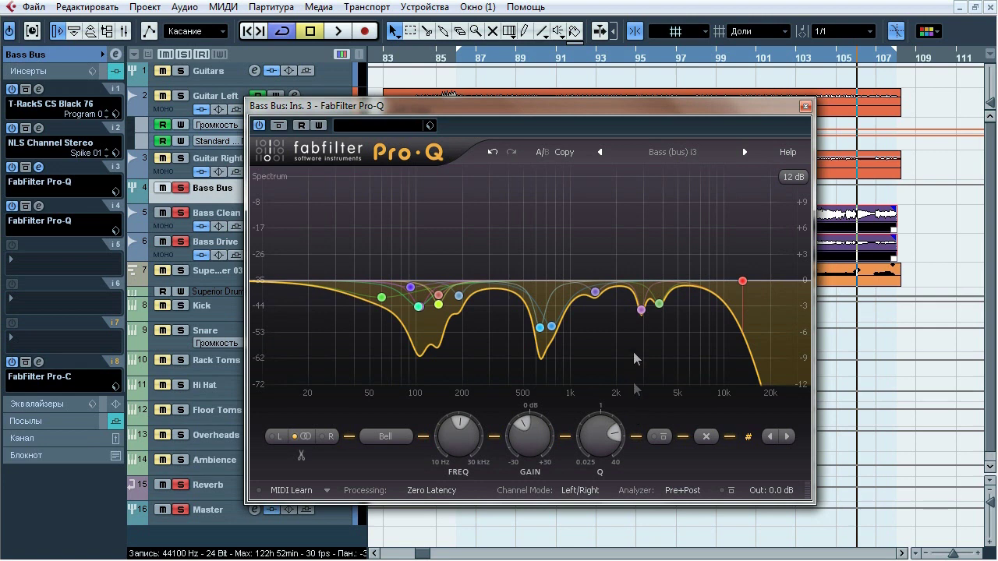
- Toggle the 1.4–4 kHz Pro-Q cuts during playback, ending with them enabled and playback stopped
{"action": "left_click_drag", "start_coordinate": [584, 234], "coordinate": [692, 342]}
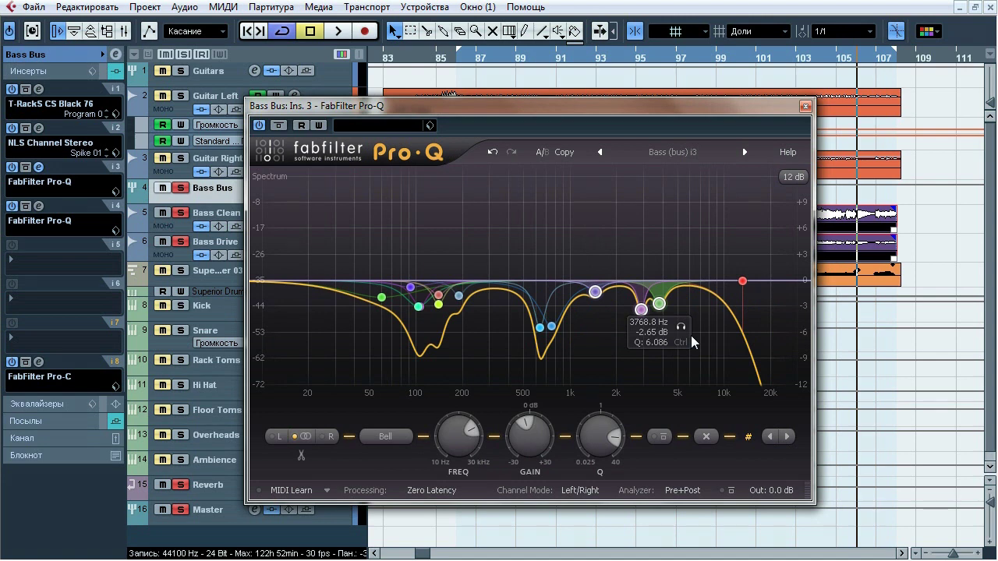
{"action": "key", "text": "space"}
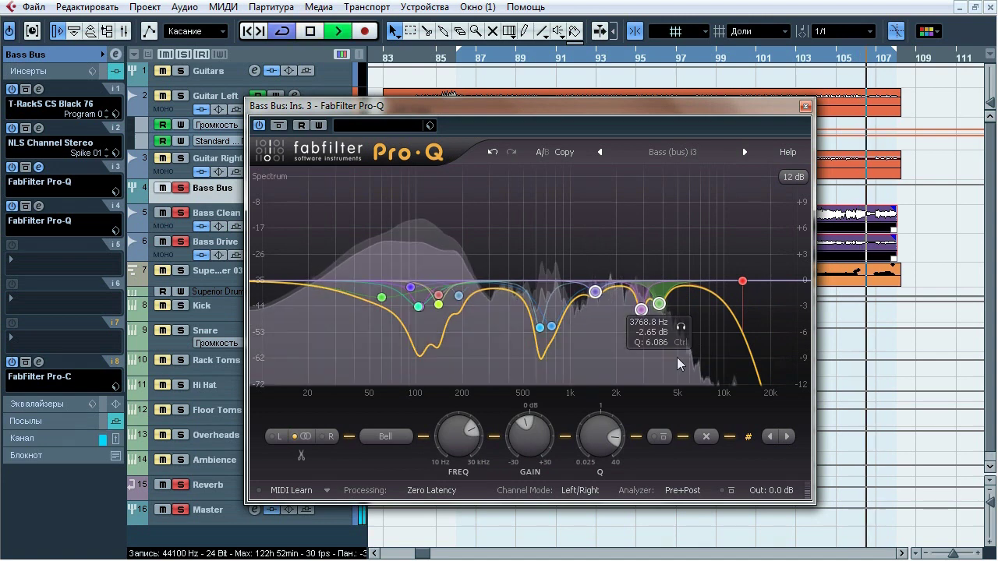
{"action": "left_click", "coordinate": [659, 437]}
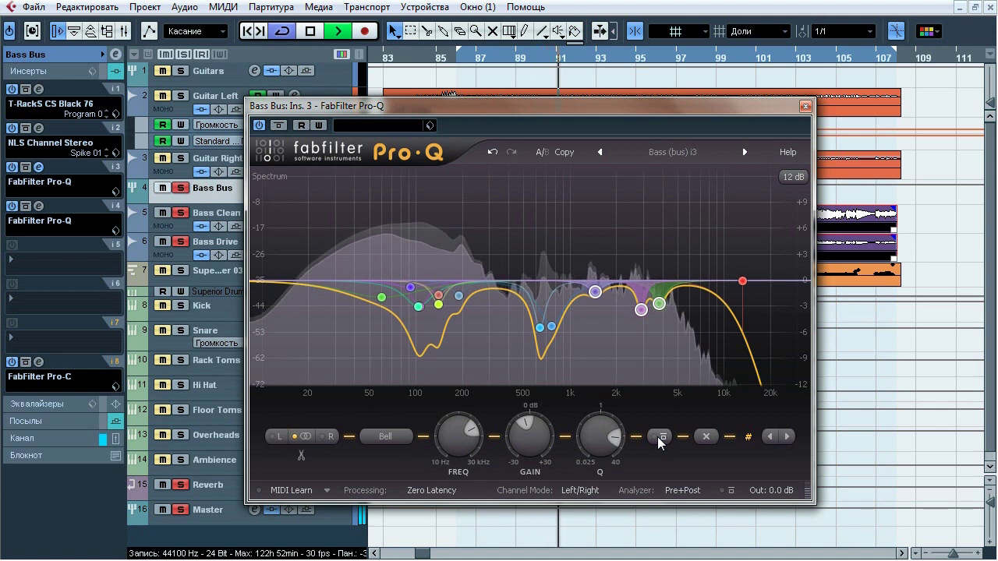
{"action": "left_click", "coordinate": [659, 437]}
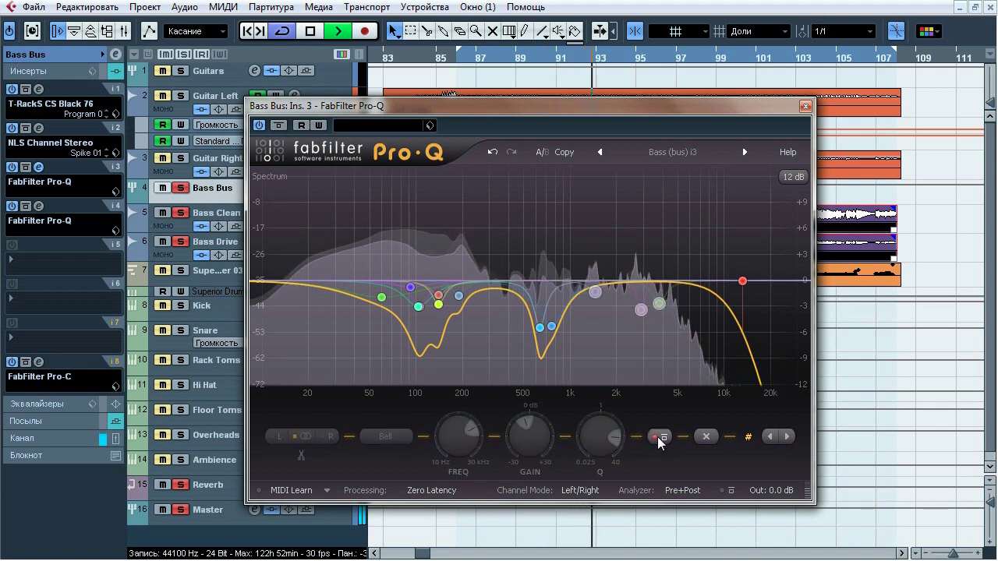
{"action": "left_click", "coordinate": [658, 437]}
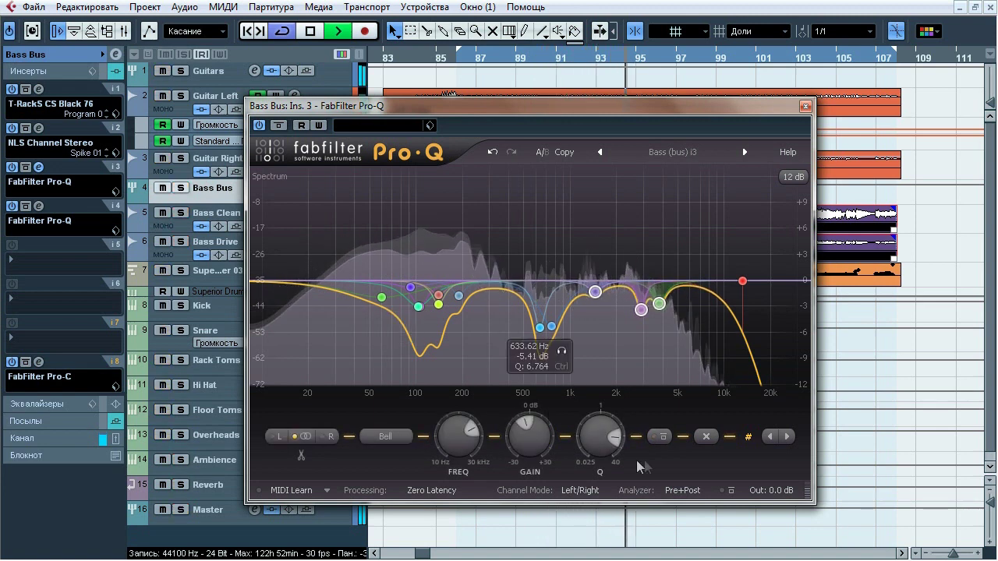
{"action": "left_click", "coordinate": [661, 437]}
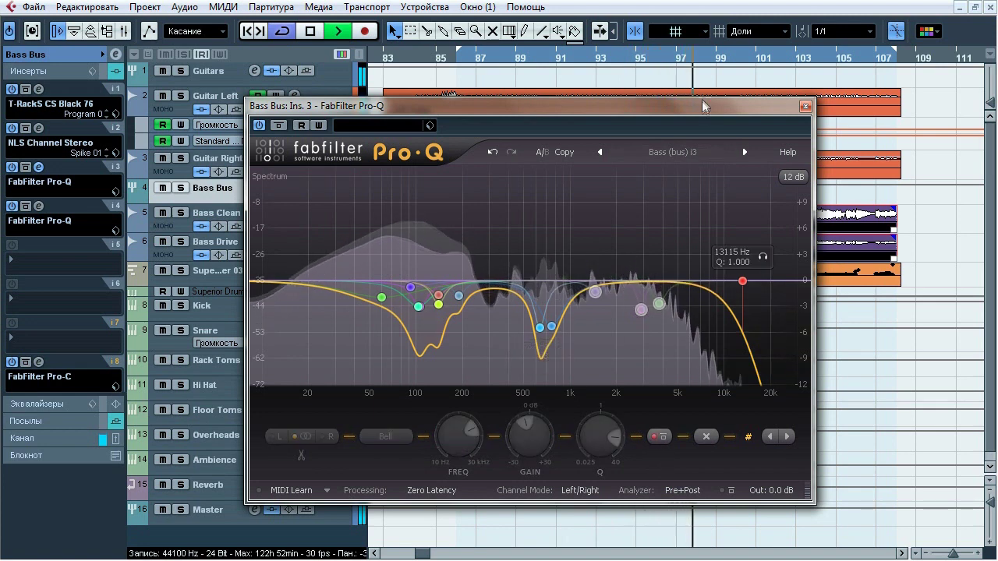
{"action": "mouse_move", "coordinate": [641, 310]}
{"action": "left_click", "coordinate": [663, 438]}
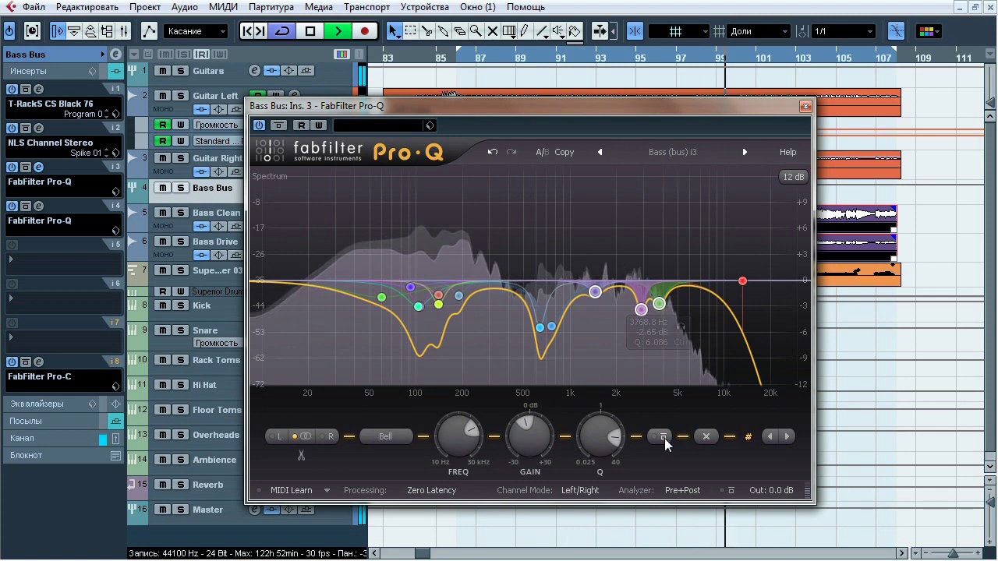
{"action": "left_click", "coordinate": [663, 438]}
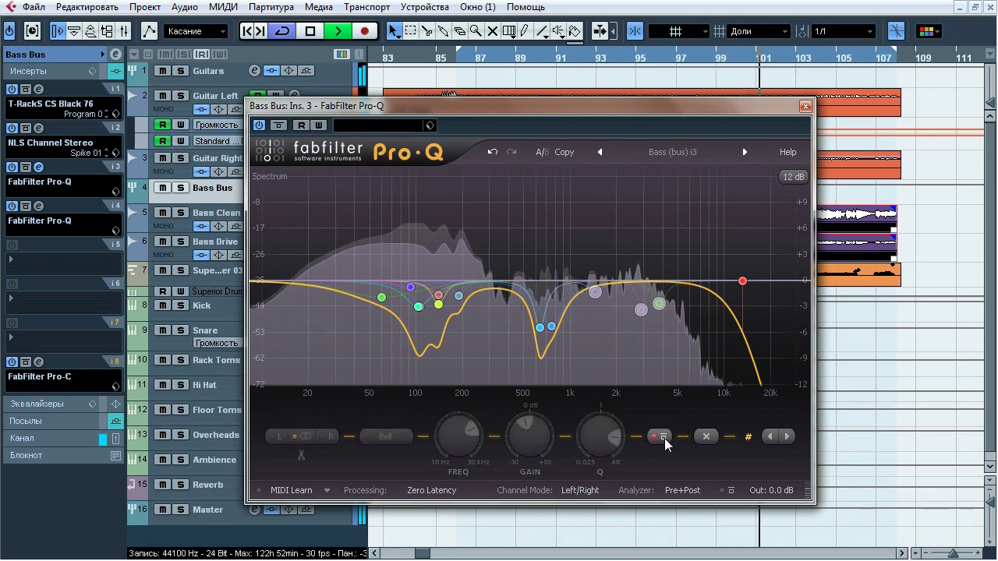
{"action": "left_click", "coordinate": [663, 437]}
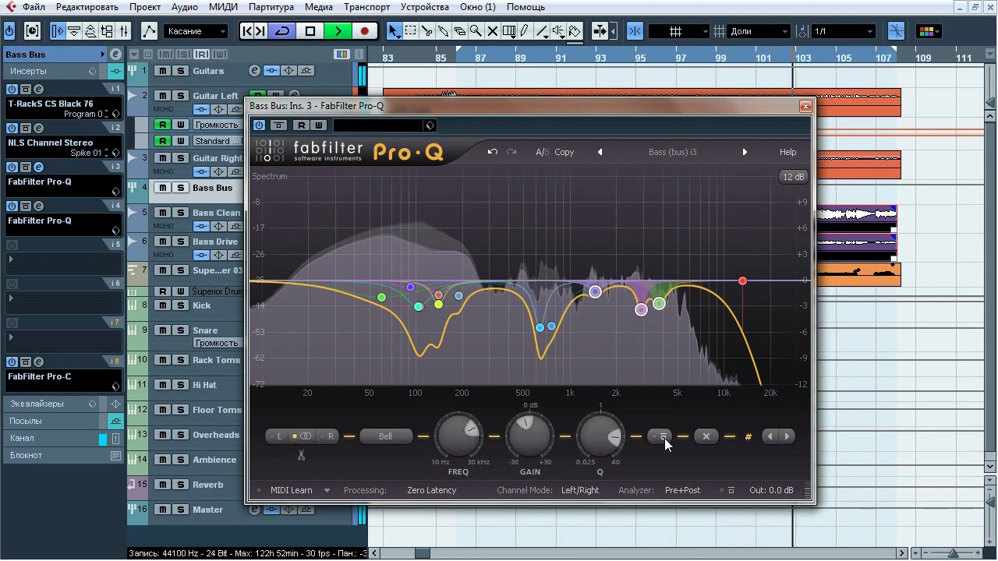
{"action": "key", "text": "space"}
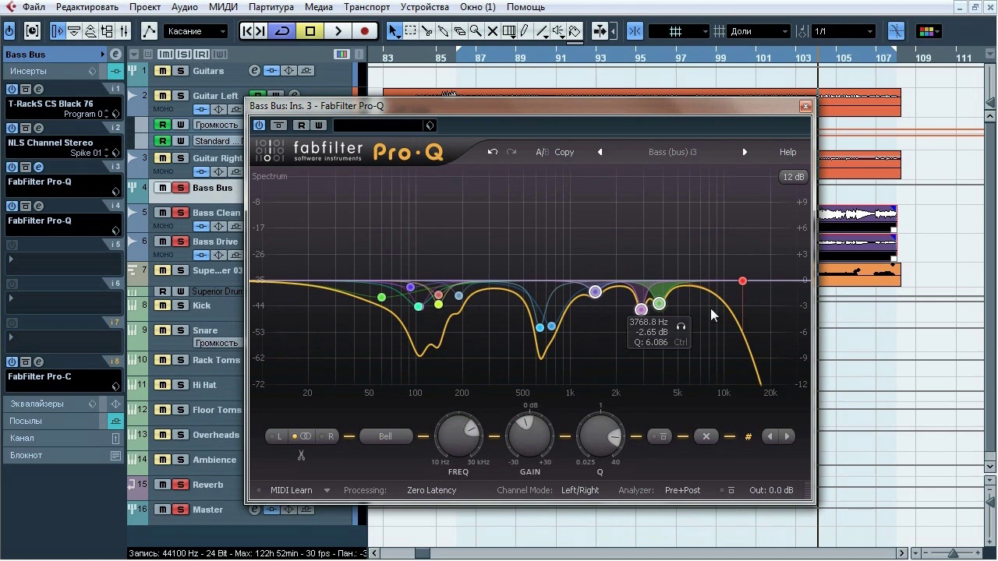
- Solo, then bypass and restore the 13 kHz high-cut band during playback
{"action": "left_click", "coordinate": [741, 281]}
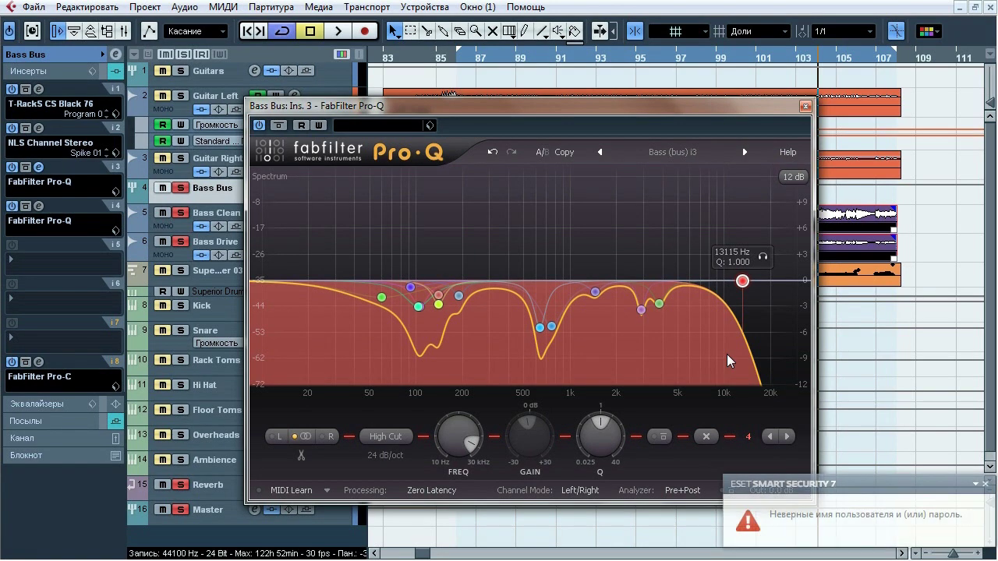
{"action": "key", "text": "space"}
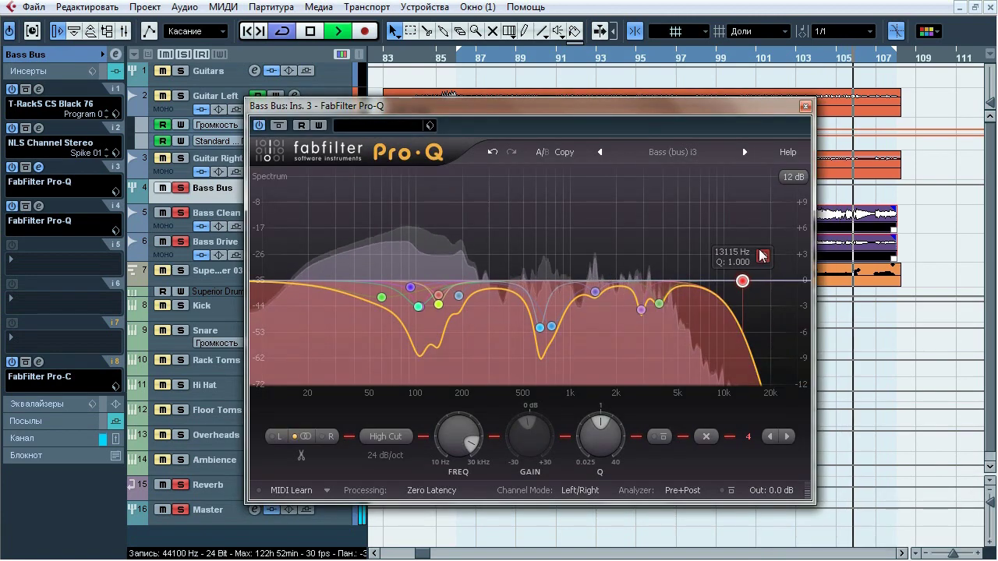
{"action": "left_click", "coordinate": [763, 257]}
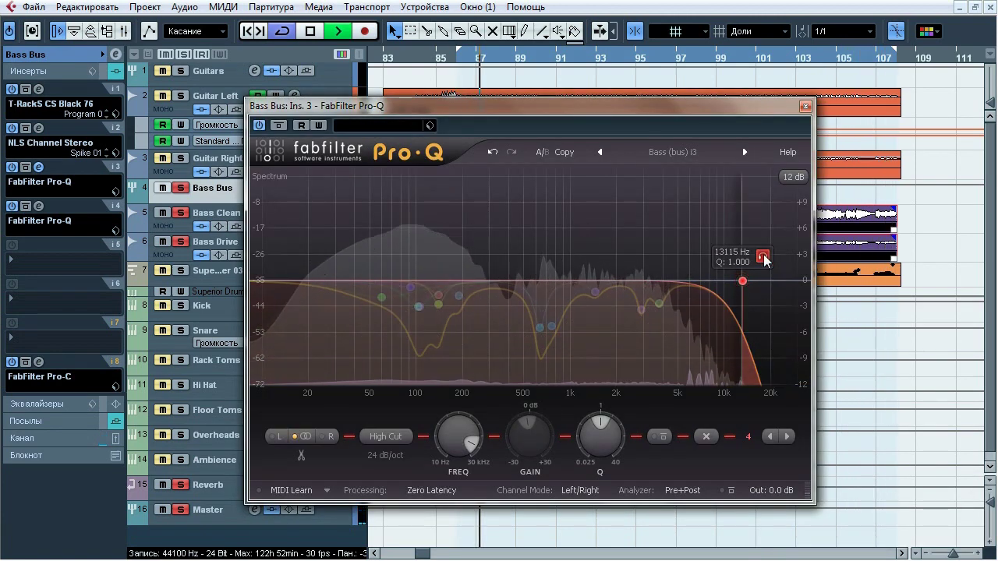
{"action": "left_click", "coordinate": [763, 257]}
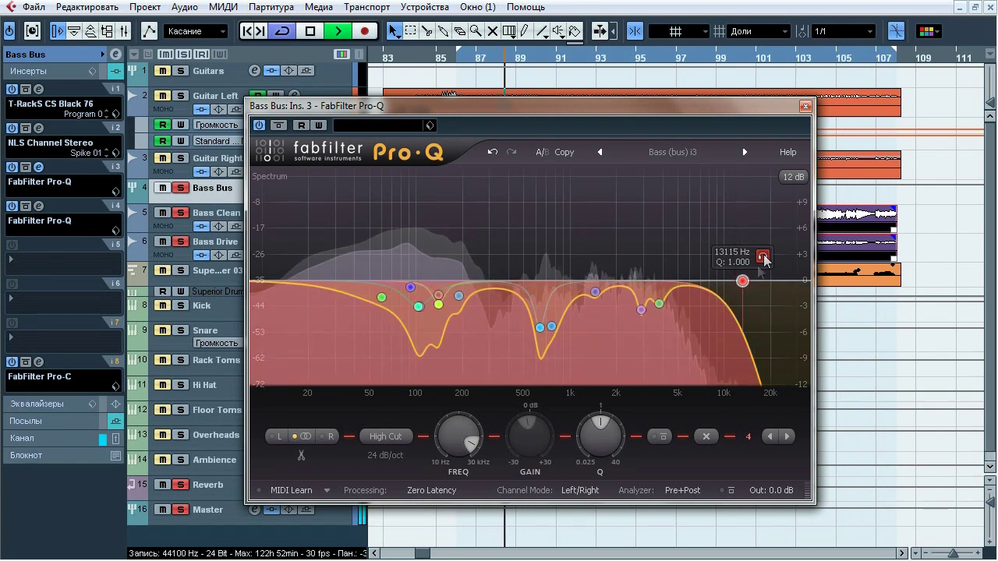
{"action": "left_click", "coordinate": [661, 437]}
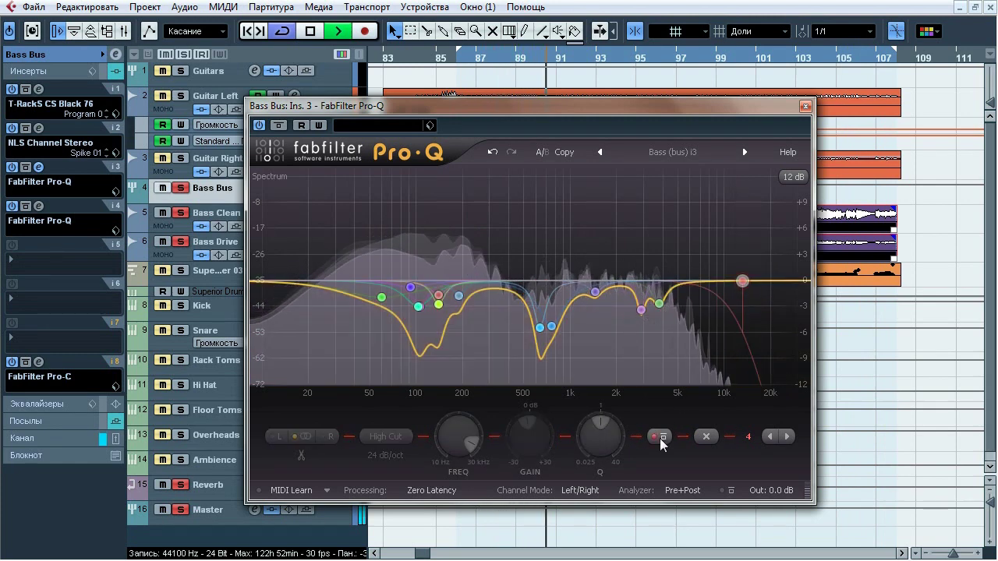
{"action": "left_click", "coordinate": [661, 437]}
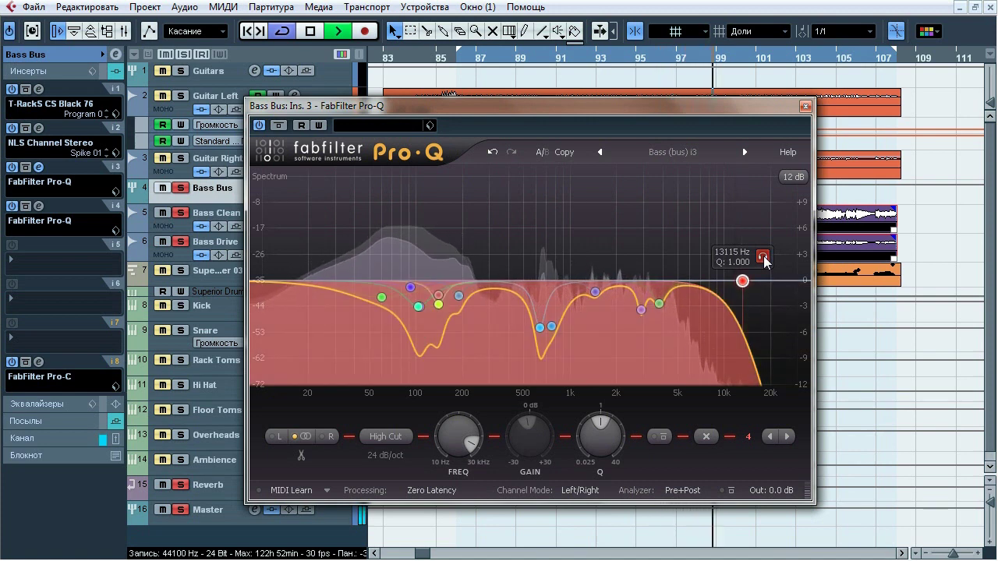
{"action": "key", "text": "space"}
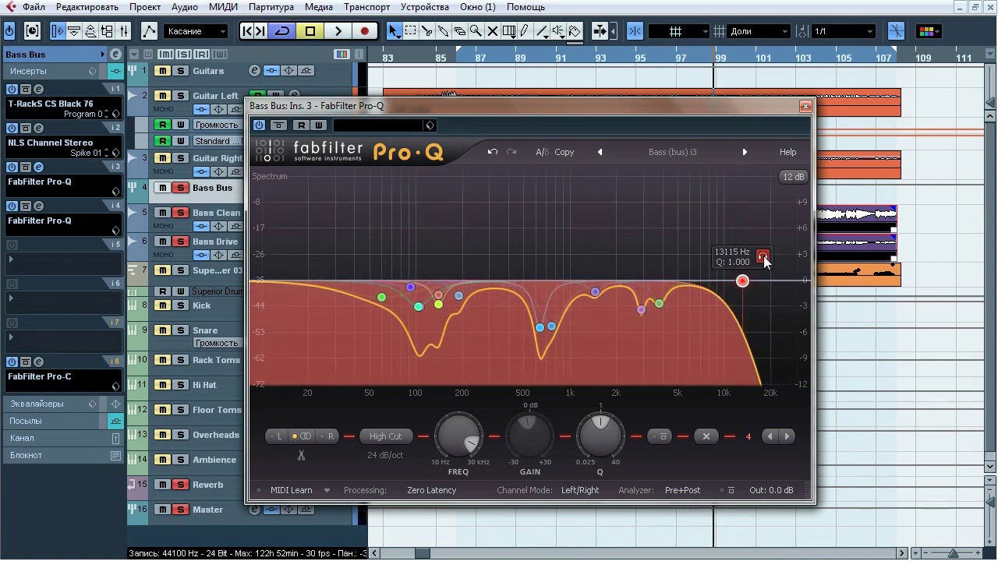
{"action": "key", "text": "space"}
- Compare the first Bass Bus Pro-Q bypassed versus active, leave it on, then stop and close it
{"action": "left_click_drag", "start_coordinate": [381, 106], "coordinate": [413, 107]}
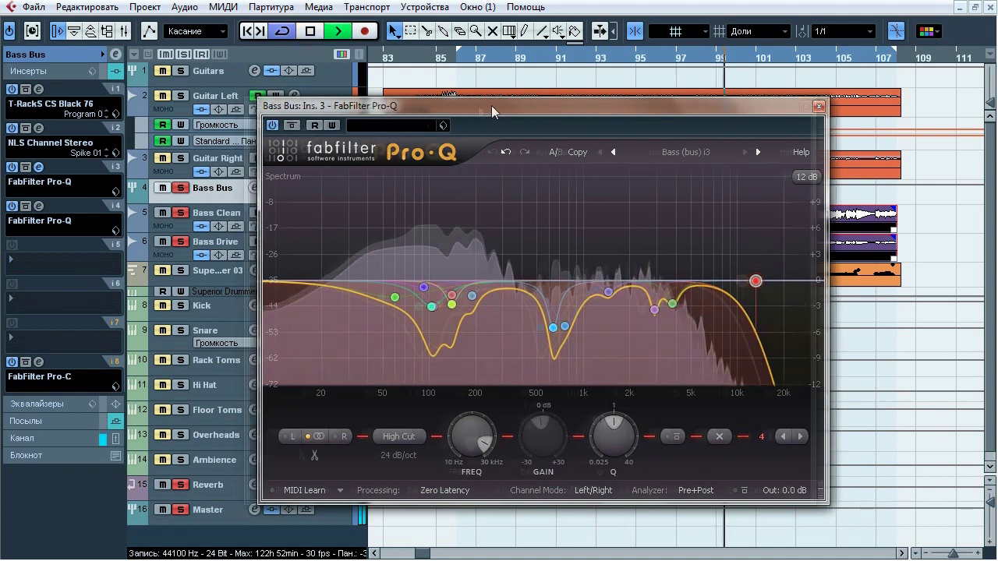
{"action": "left_click", "coordinate": [311, 126]}
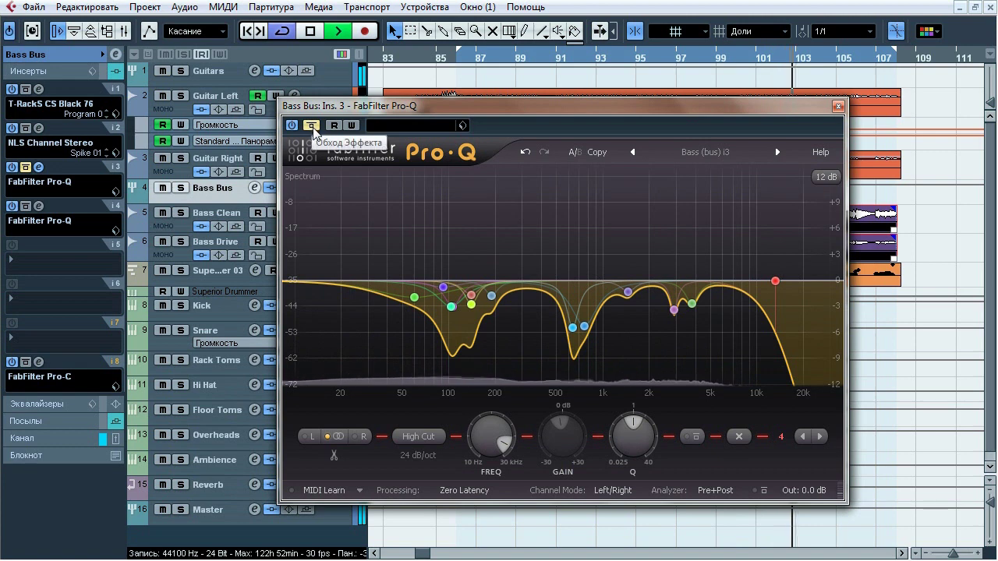
{"action": "left_click", "coordinate": [312, 127]}
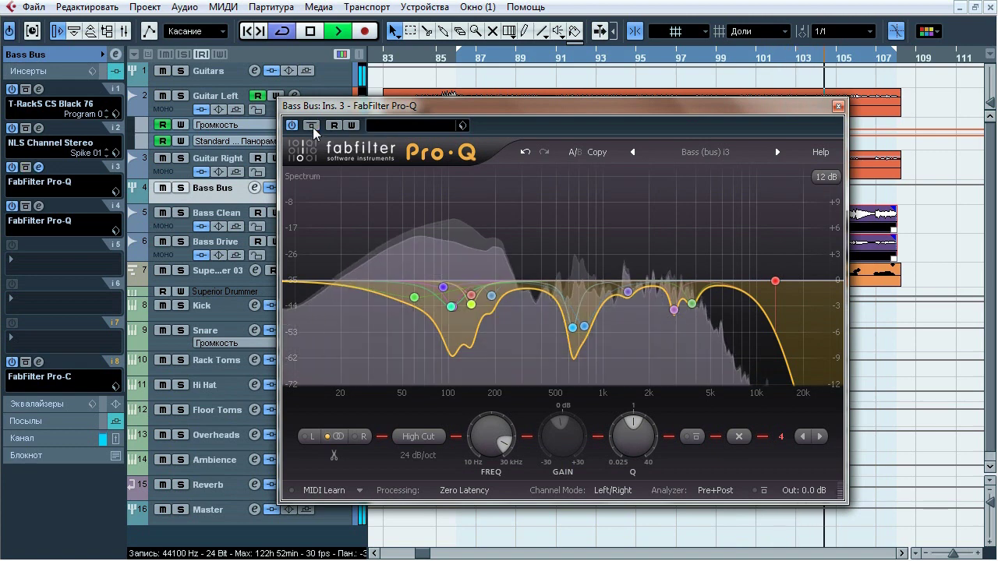
{"action": "left_click", "coordinate": [311, 126]}
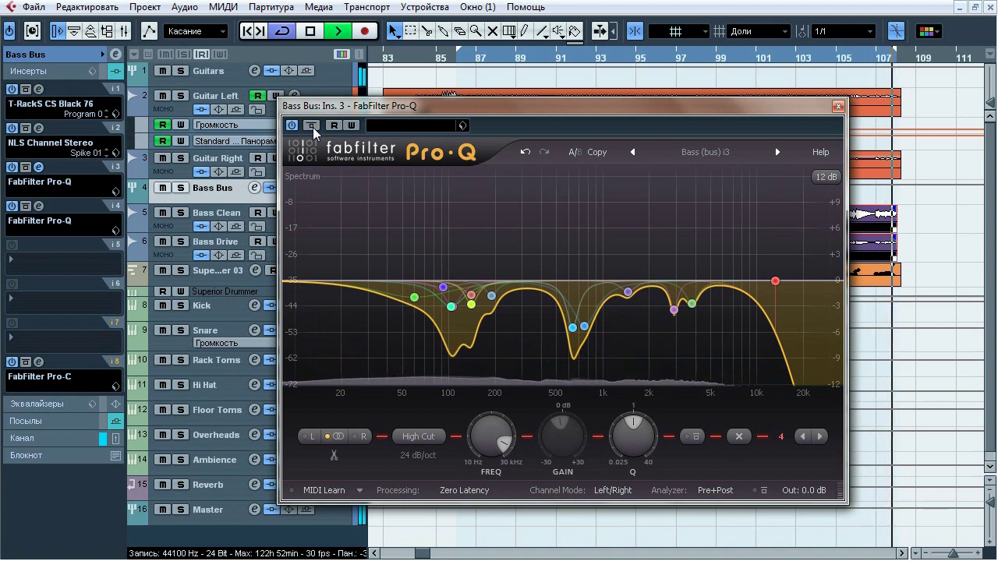
{"action": "left_click", "coordinate": [312, 127]}
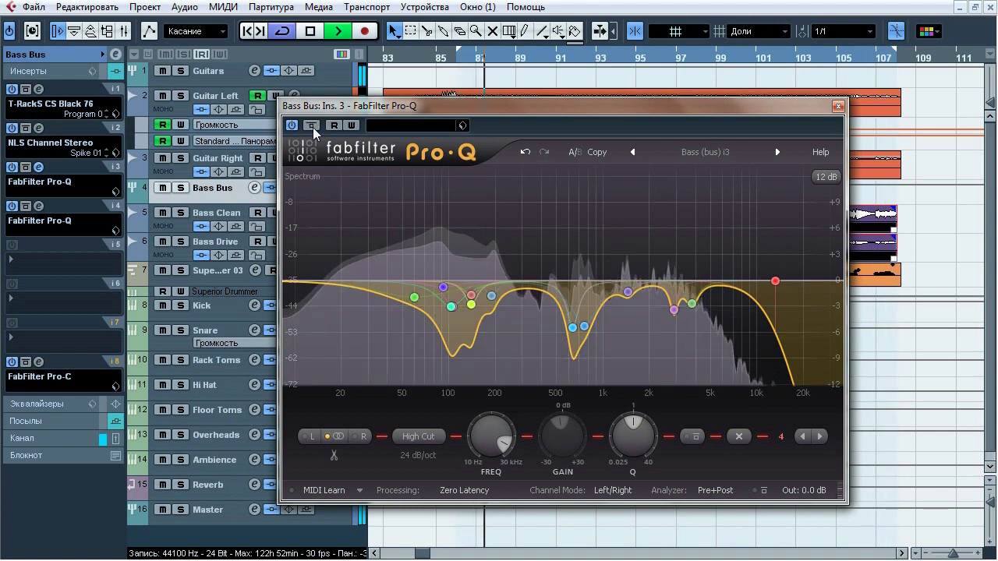
{"action": "left_click", "coordinate": [311, 126]}
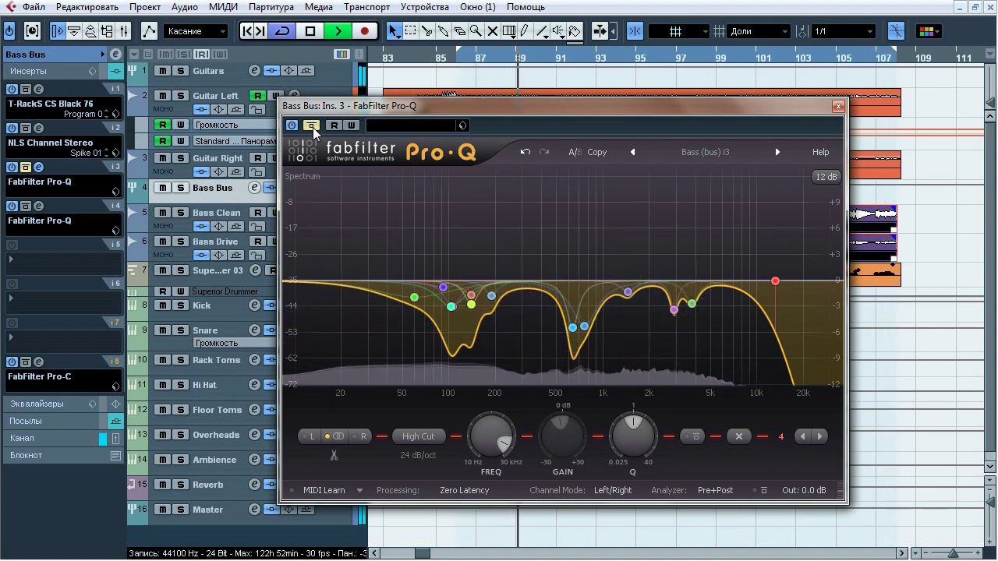
{"action": "left_click", "coordinate": [312, 126]}
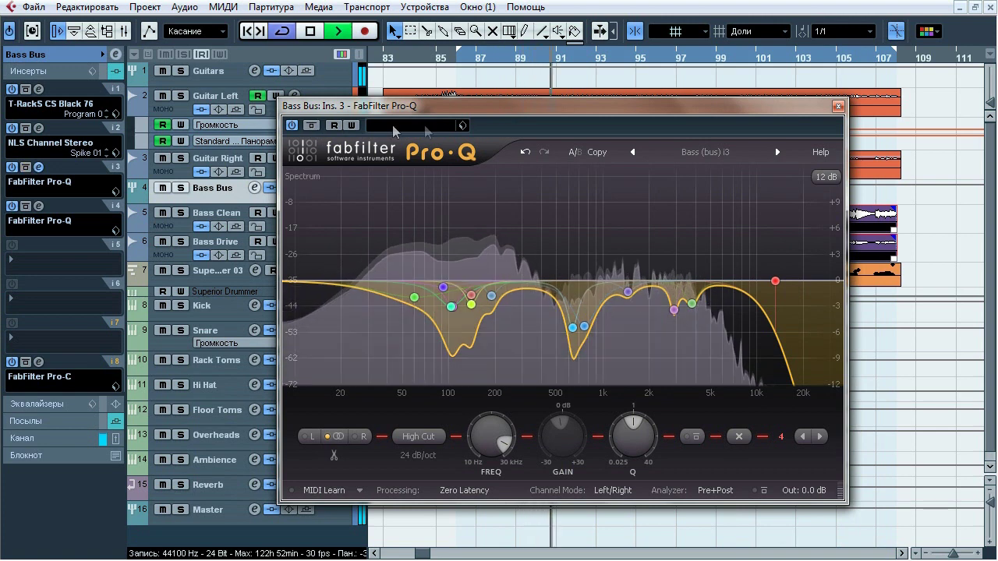
{"action": "key", "text": "space"}
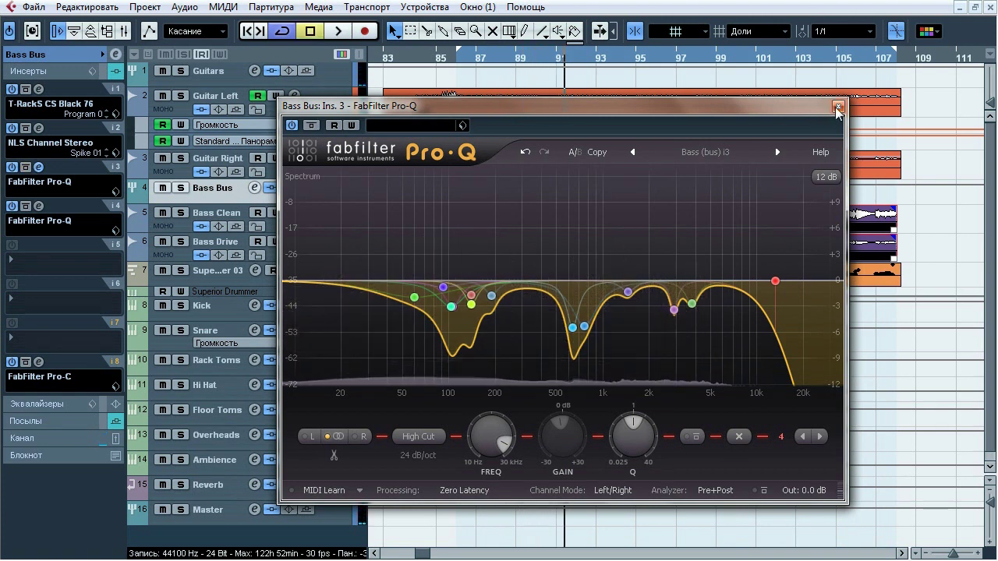
{"action": "left_click", "coordinate": [838, 106]}
- Open the insert-4 Pro-Q and play with the Bass Bus soloed and the EQ active
{"action": "left_click", "coordinate": [39, 206]}
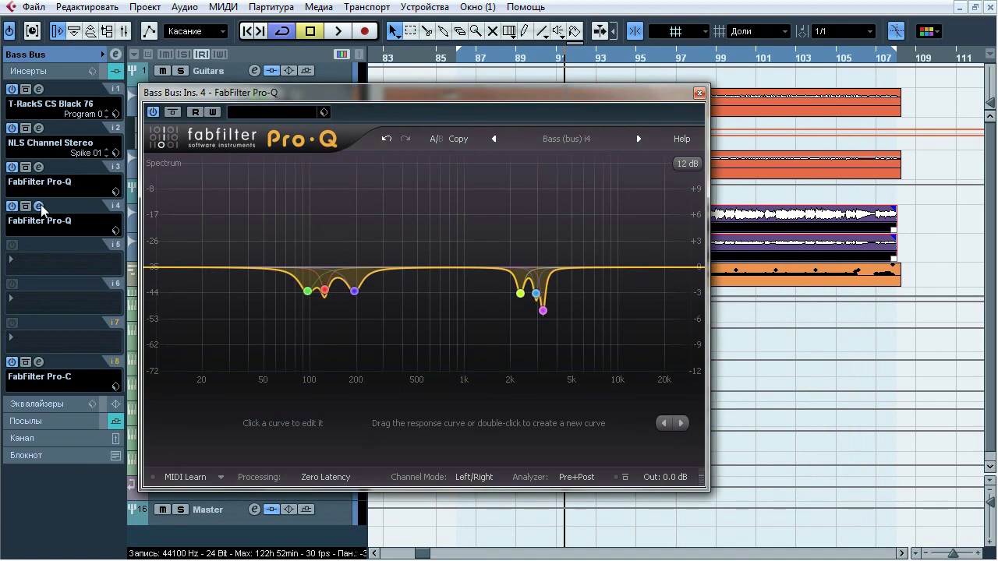
{"action": "left_click_drag", "start_coordinate": [296, 100], "coordinate": [411, 99]}
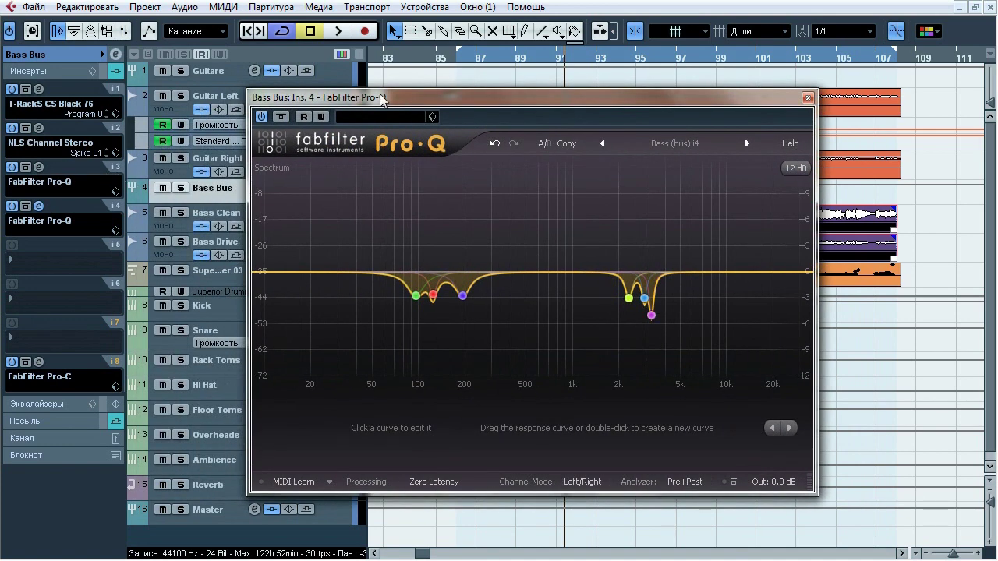
{"action": "left_click_drag", "start_coordinate": [382, 99], "coordinate": [428, 93]}
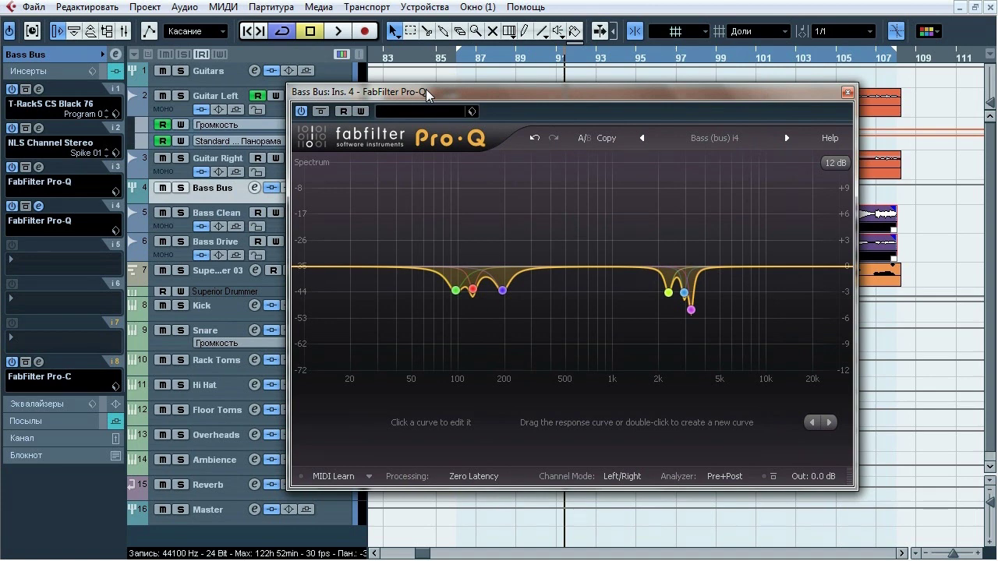
{"action": "key", "text": "space"}
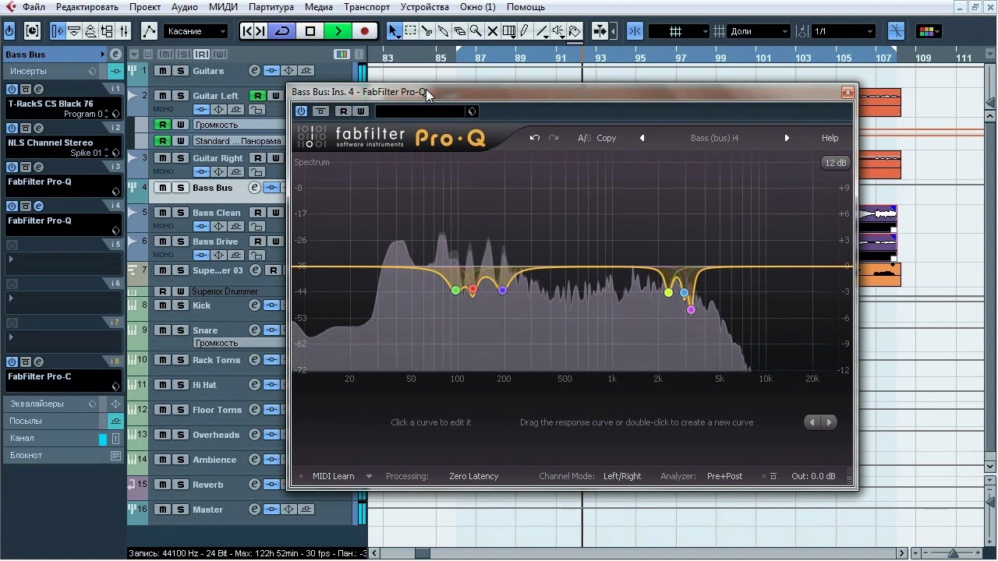
{"action": "left_click", "coordinate": [180, 188]}
{"action": "left_click", "coordinate": [320, 111]}
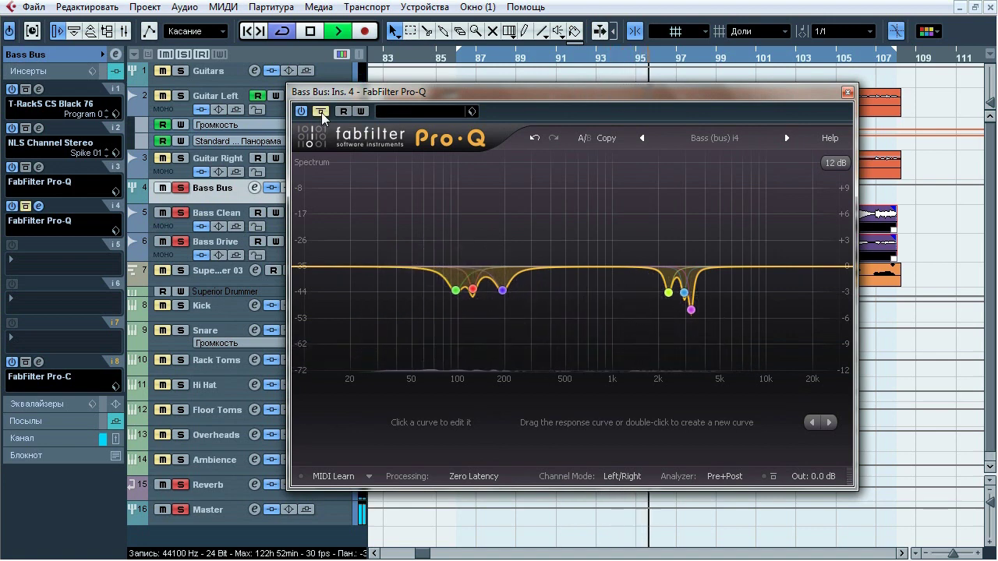
{"action": "left_click", "coordinate": [321, 112]}
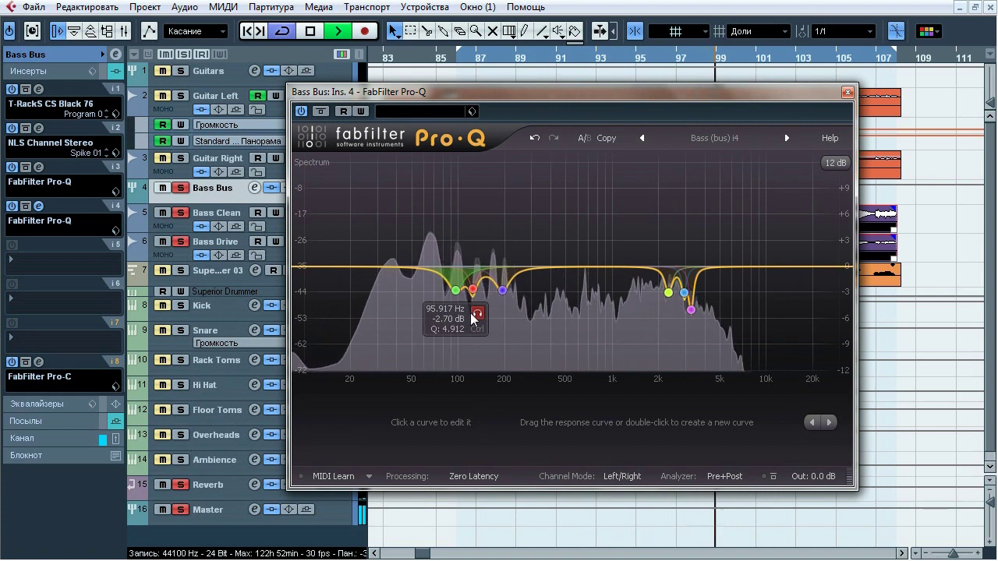
- Solo the notch bands at 96, 124 and 193 Hz one at a time
{"action": "left_click", "coordinate": [473, 314]}
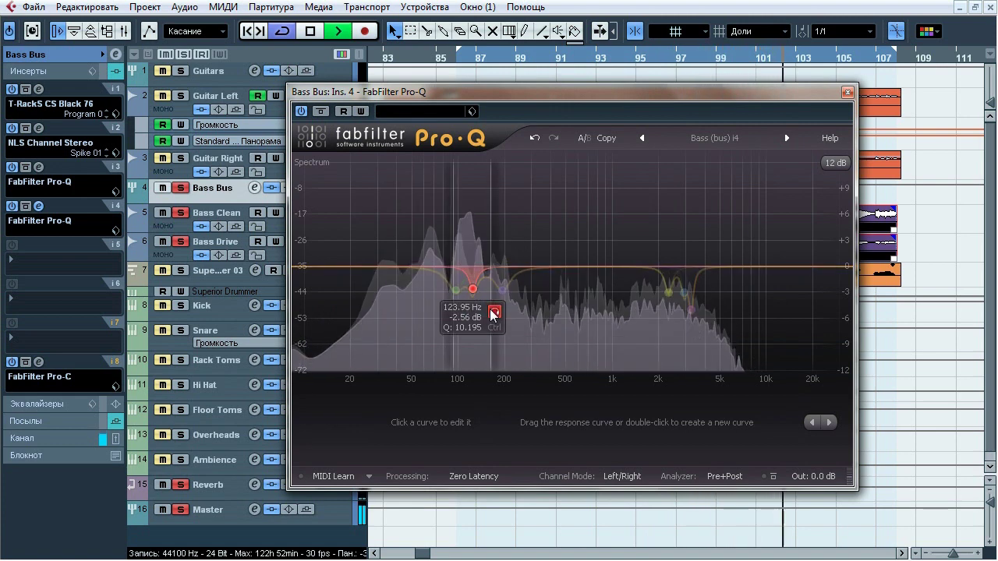
{"action": "left_click", "coordinate": [492, 313]}
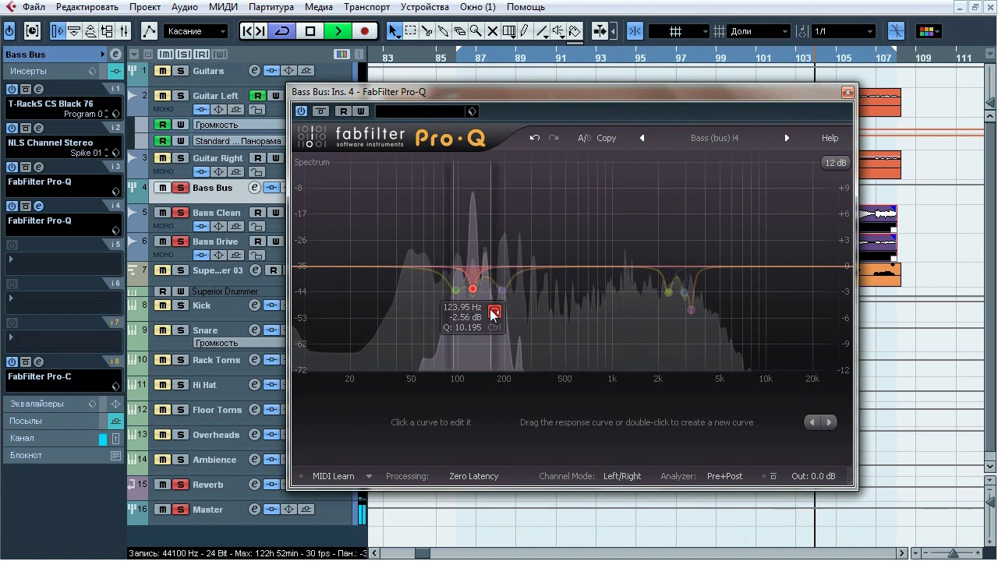
{"action": "left_click", "coordinate": [527, 314]}
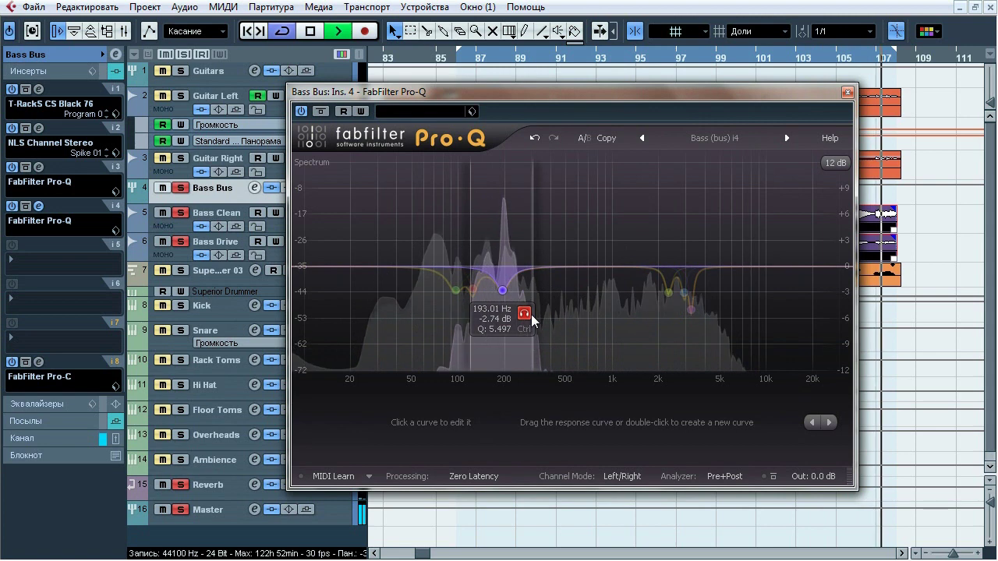
- Compare the ~3 kHz notch bands on and off, leave them enabled, then stop and close
{"action": "left_click", "coordinate": [691, 310]}
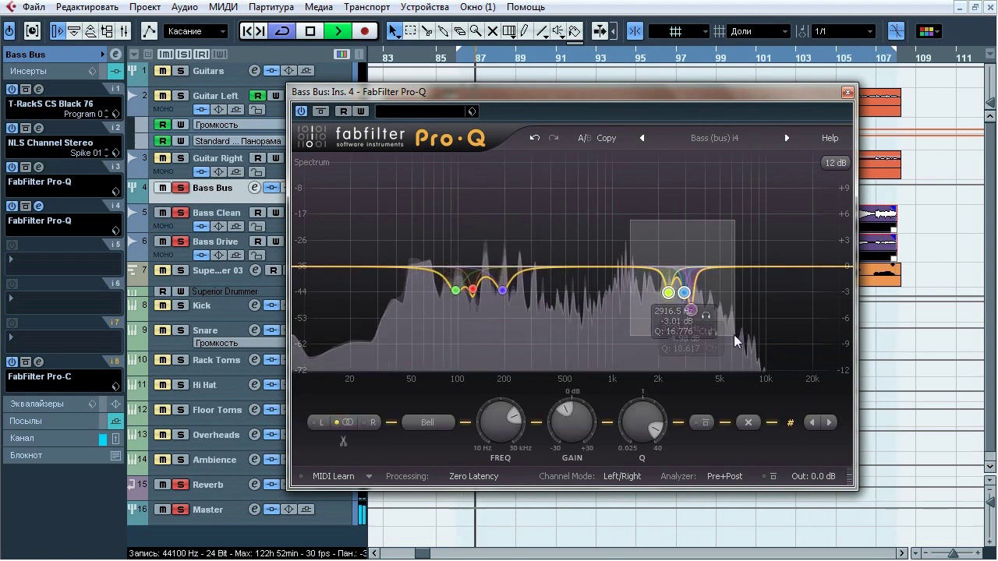
{"action": "left_click", "coordinate": [703, 426]}
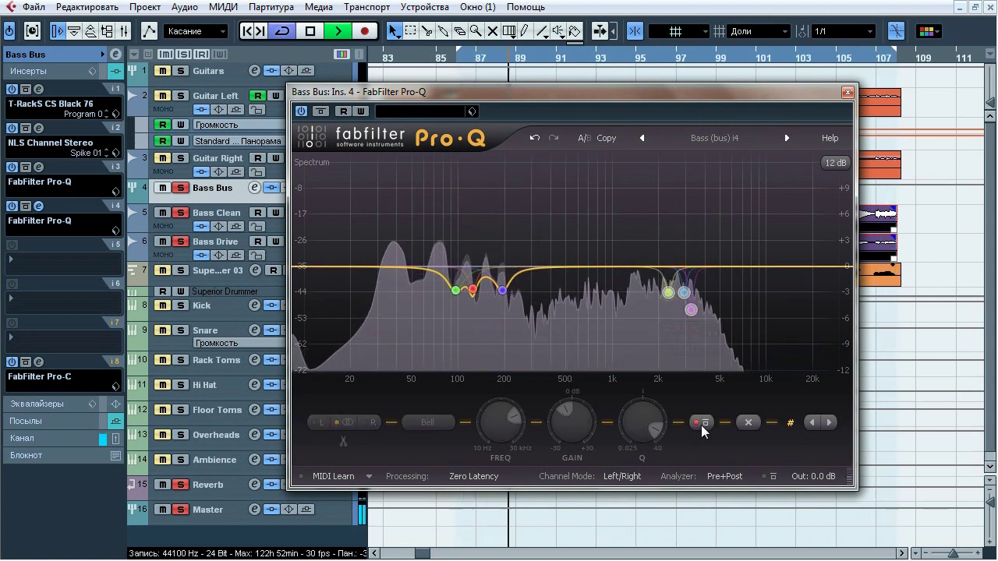
{"action": "left_click", "coordinate": [702, 426]}
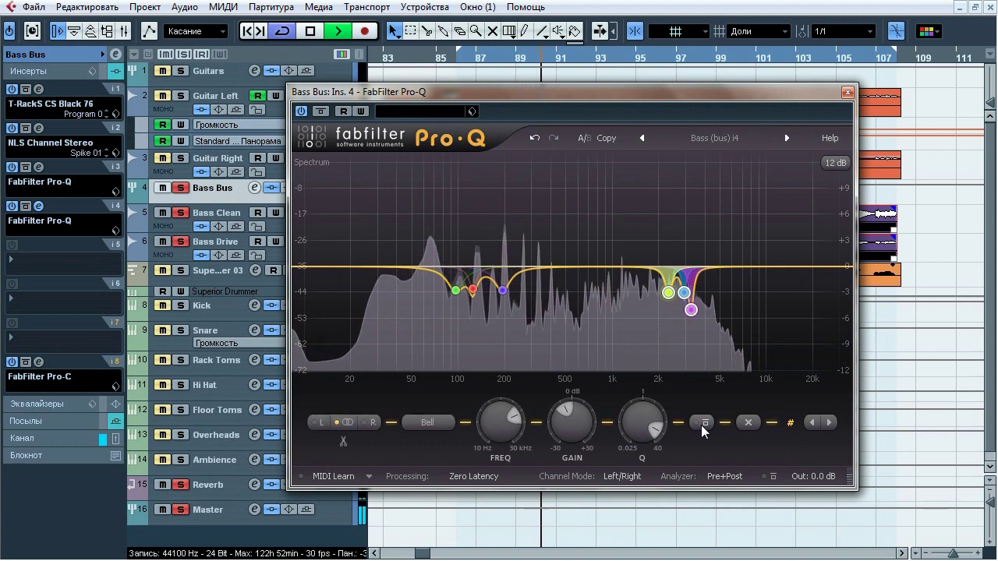
{"action": "left_click", "coordinate": [702, 427]}
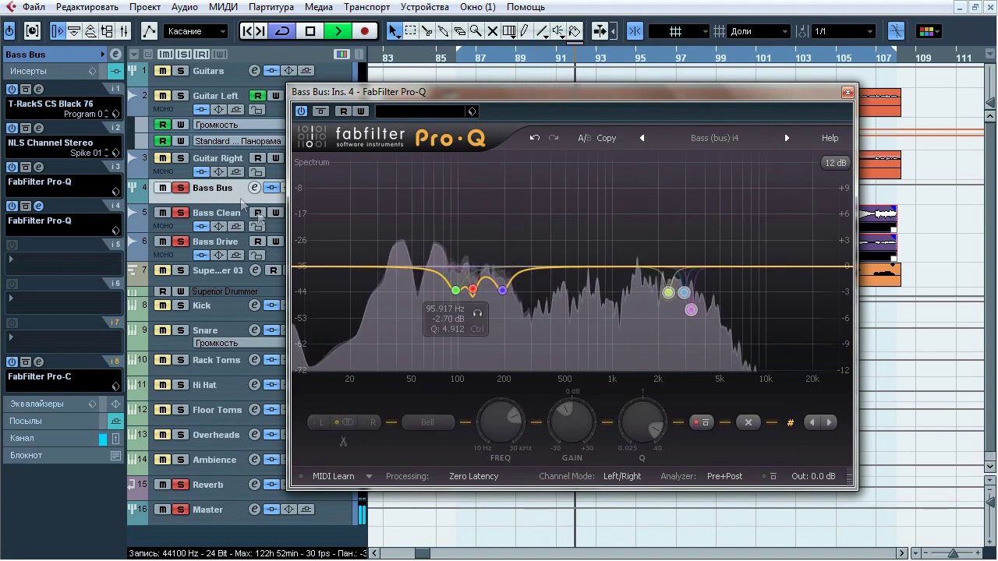
{"action": "left_click", "coordinate": [180, 188]}
{"action": "left_click", "coordinate": [705, 424]}
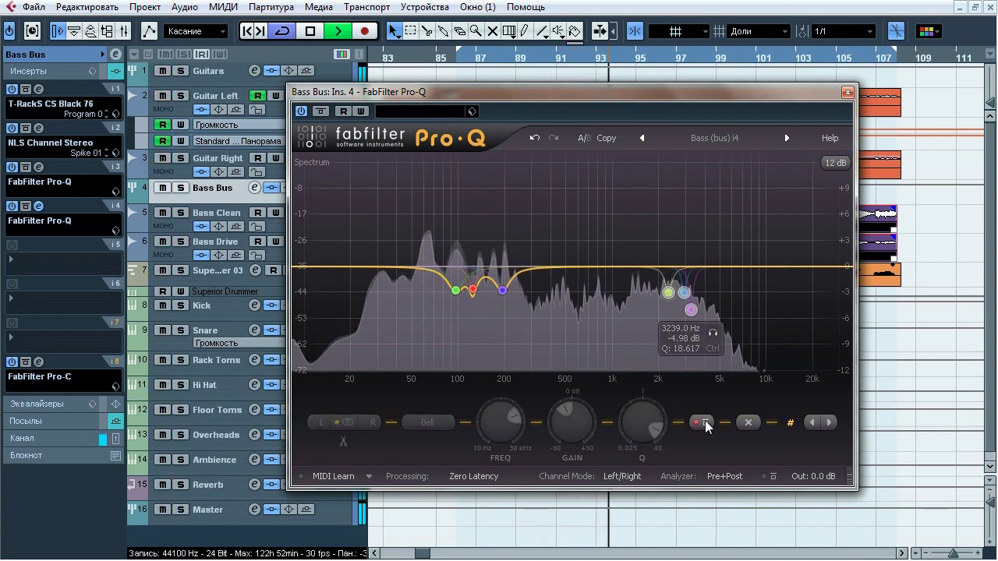
{"action": "left_click", "coordinate": [703, 424]}
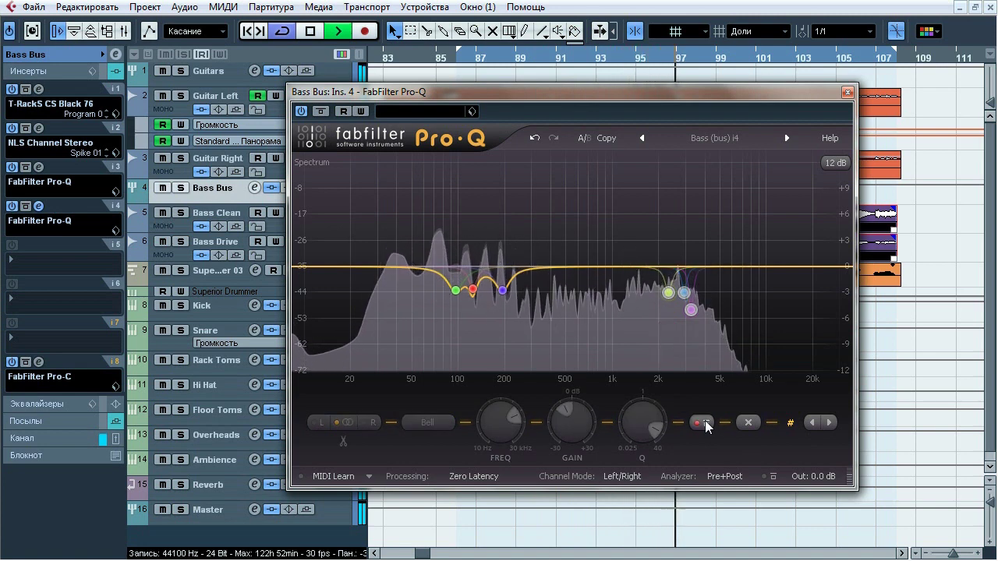
{"action": "left_click", "coordinate": [704, 423]}
{"action": "left_click", "coordinate": [704, 423]}
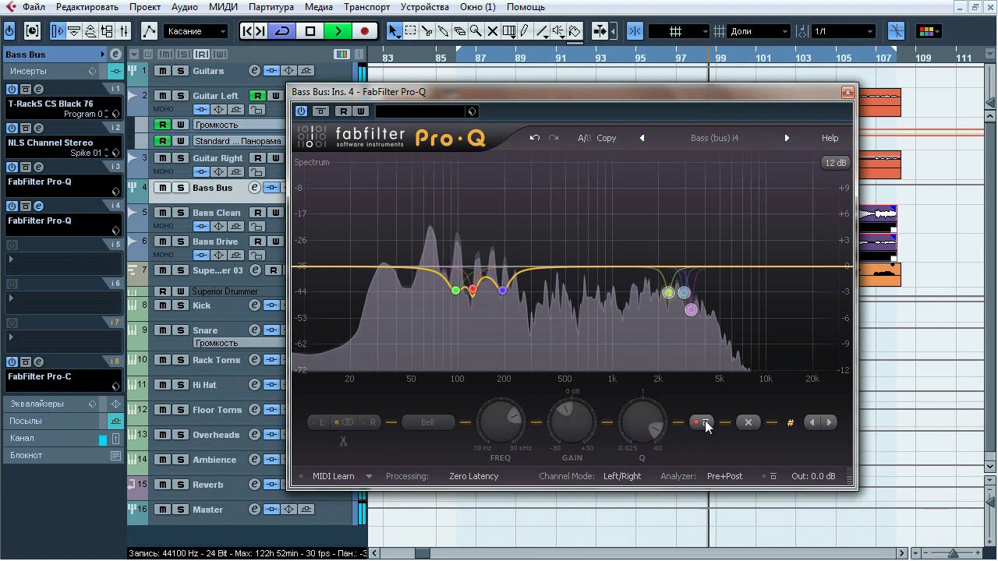
{"action": "mouse_move", "coordinate": [471, 289]}
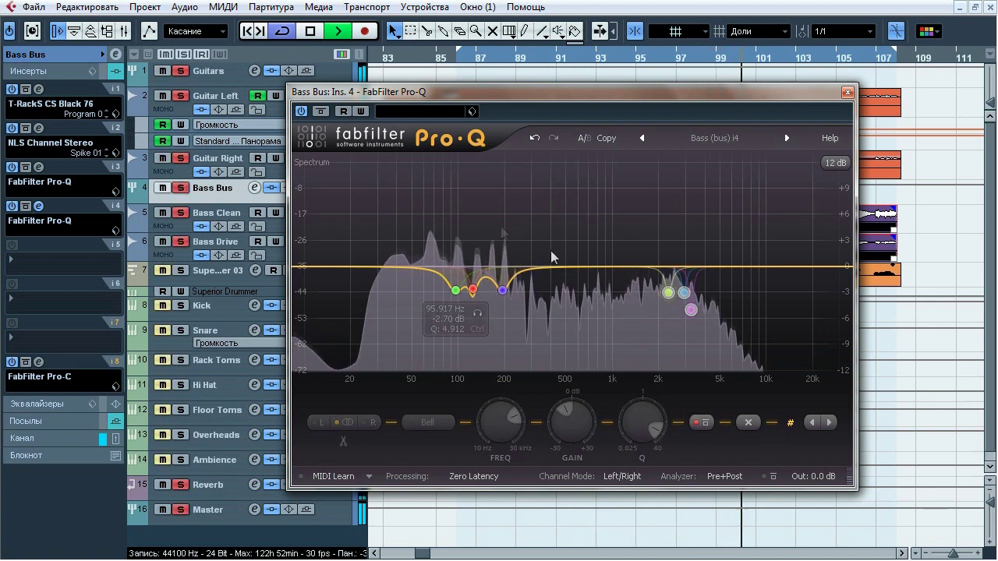
{"action": "left_click", "coordinate": [703, 423]}
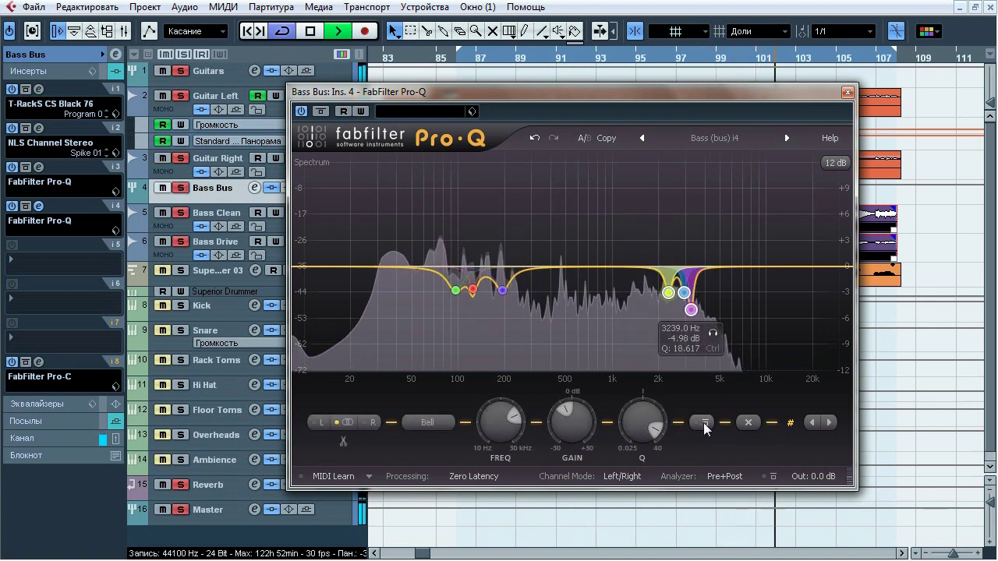
{"action": "left_click", "coordinate": [703, 423]}
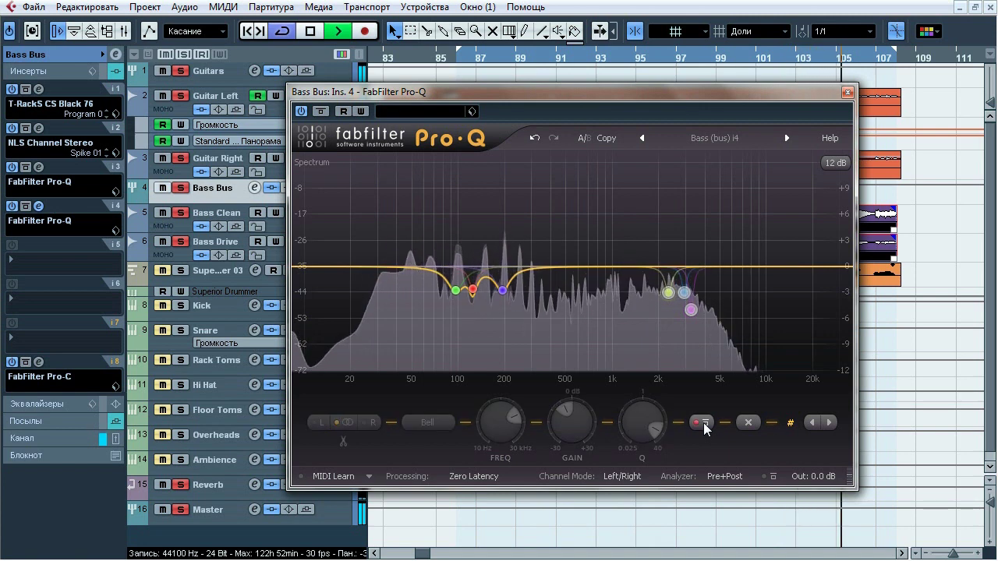
{"action": "left_click", "coordinate": [703, 422]}
{"action": "key", "text": "space"}
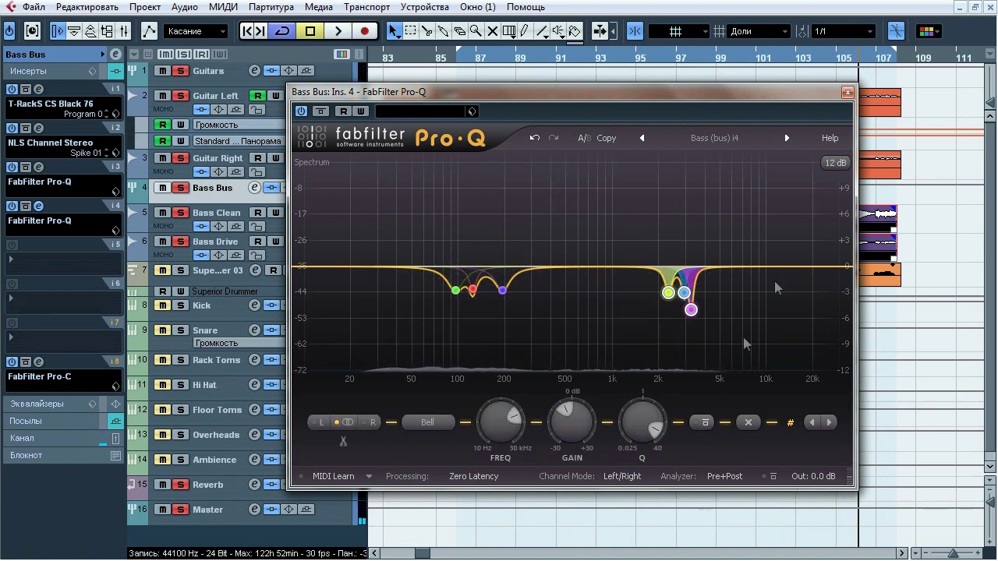
{"action": "left_click", "coordinate": [848, 92]}
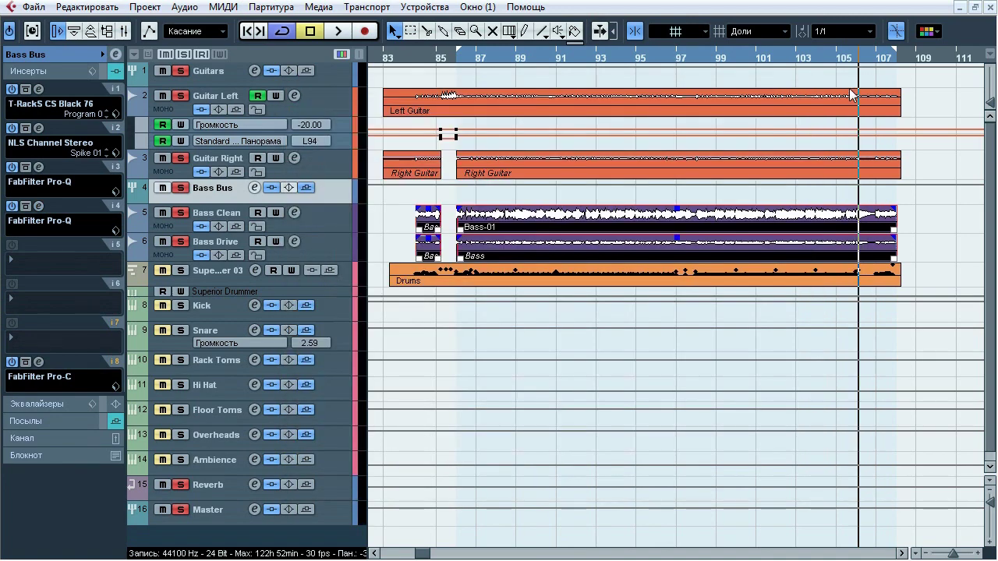
- Open the Bass Bus Pro-C compressor and solo the Kick together with the bass
{"action": "left_click", "coordinate": [39, 363]}
{"action": "left_click_drag", "start_coordinate": [405, 24], "coordinate": [577, 64]}
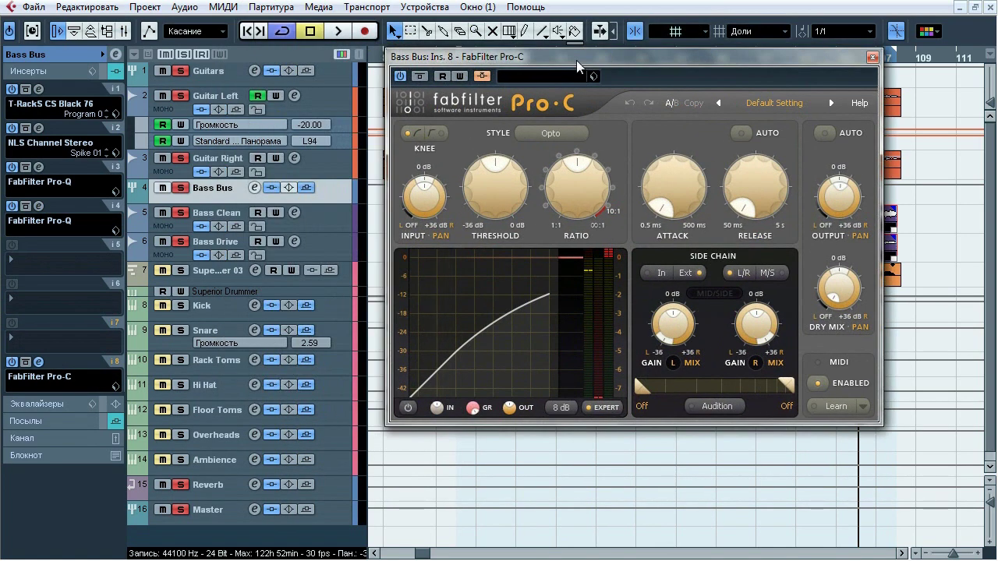
{"action": "left_click", "coordinate": [184, 54]}
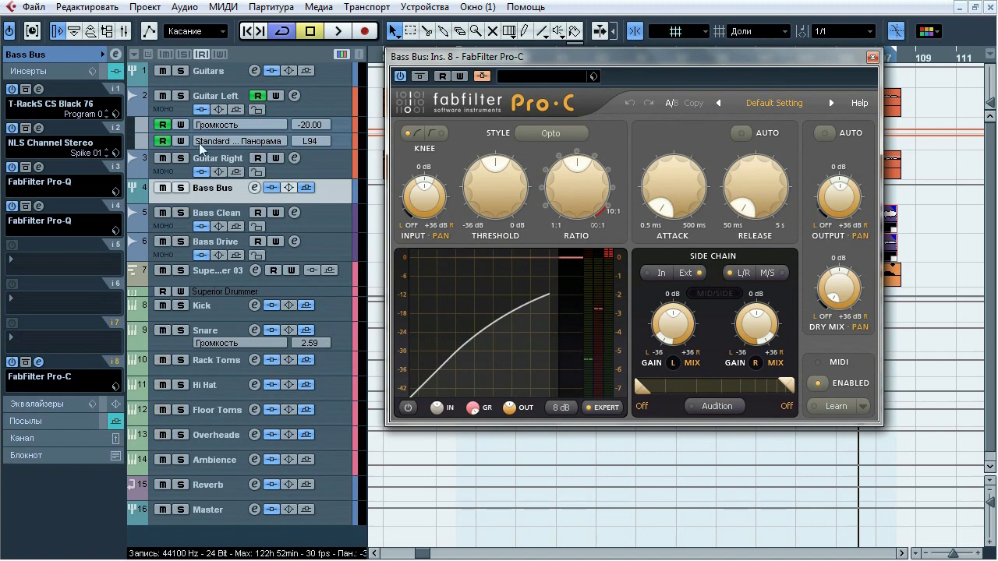
{"action": "left_click", "coordinate": [180, 188]}
{"action": "left_click", "coordinate": [181, 306]}
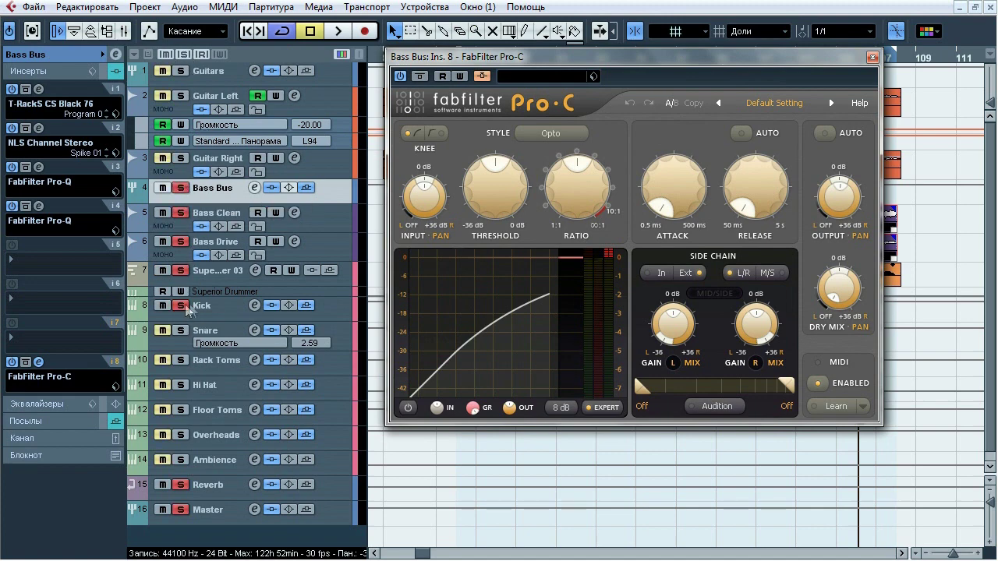
{"action": "left_click_drag", "start_coordinate": [533, 64], "coordinate": [533, 78]}
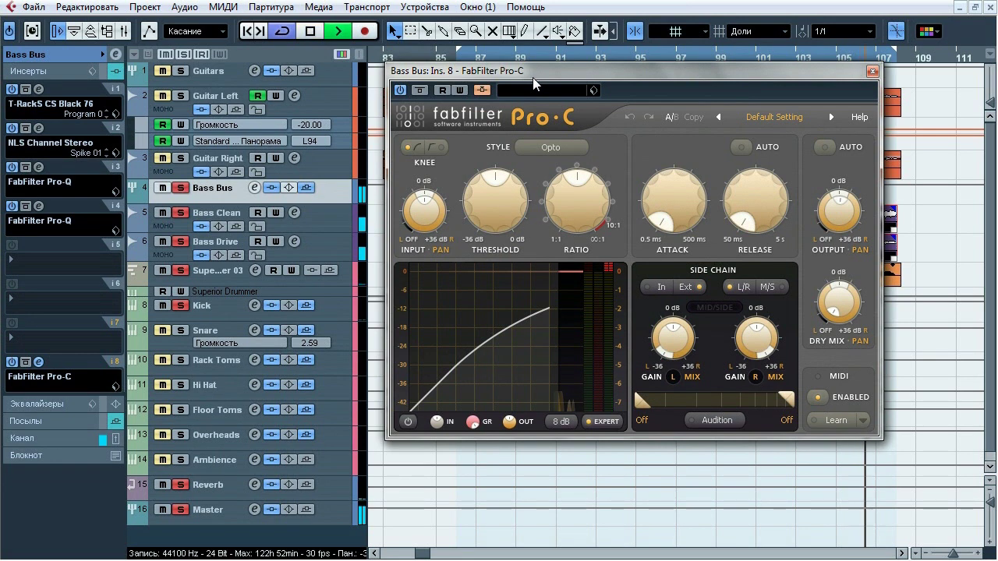
- Compare the Opto compressor bypassed versus active, then close it and show the Bass Bus channel settings
{"action": "left_click", "coordinate": [420, 91]}
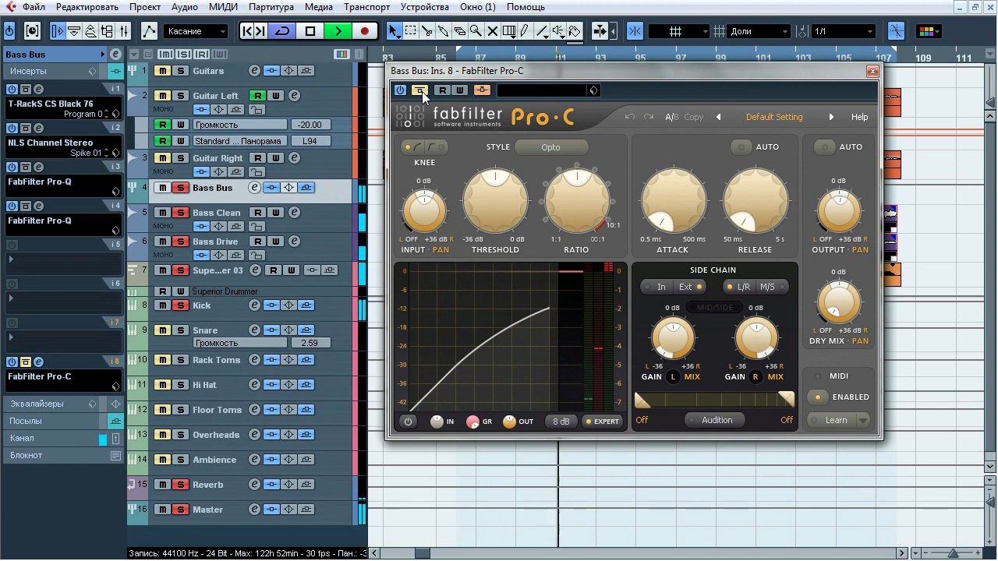
{"action": "left_click", "coordinate": [421, 90]}
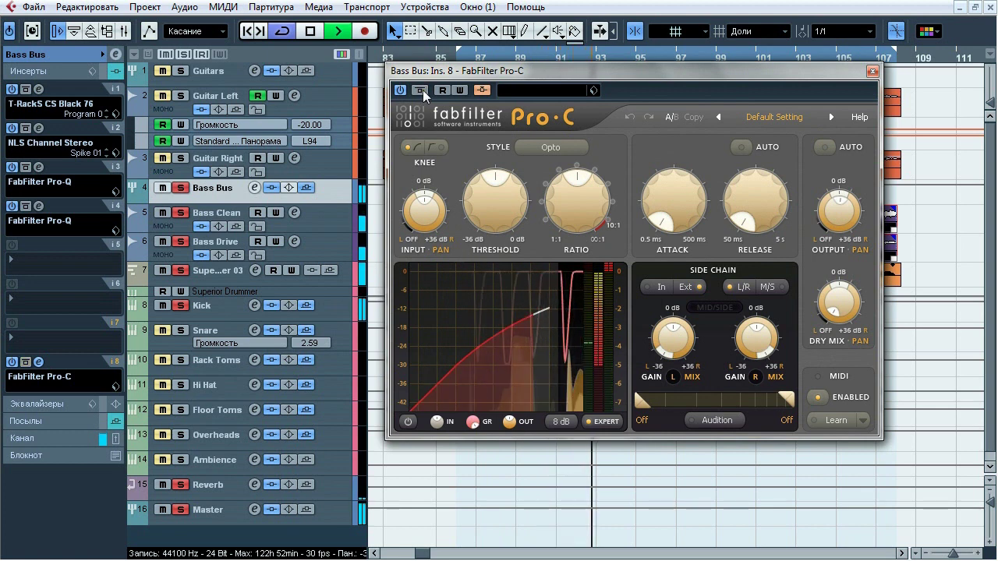
{"action": "left_click", "coordinate": [421, 91]}
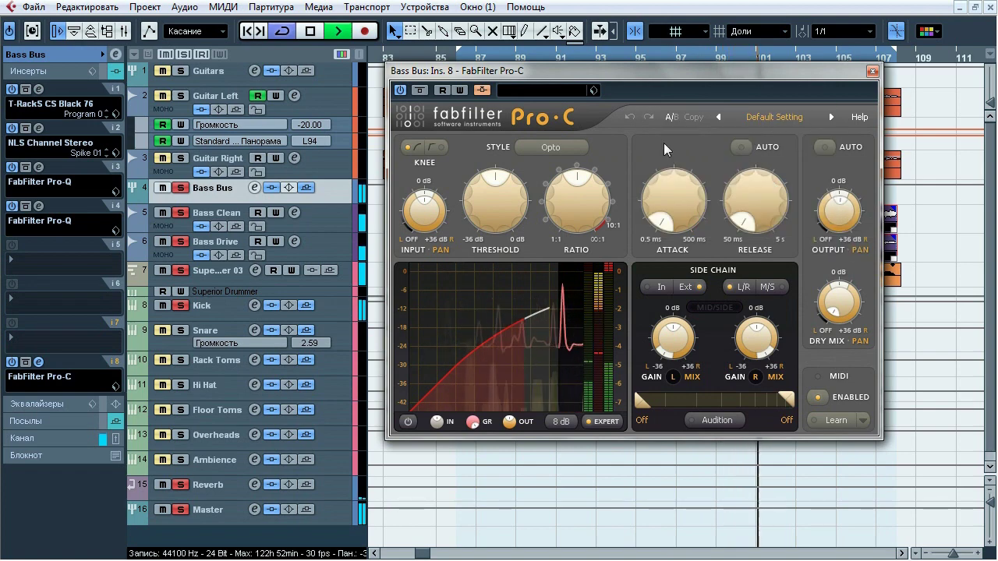
{"action": "left_click", "coordinate": [419, 90]}
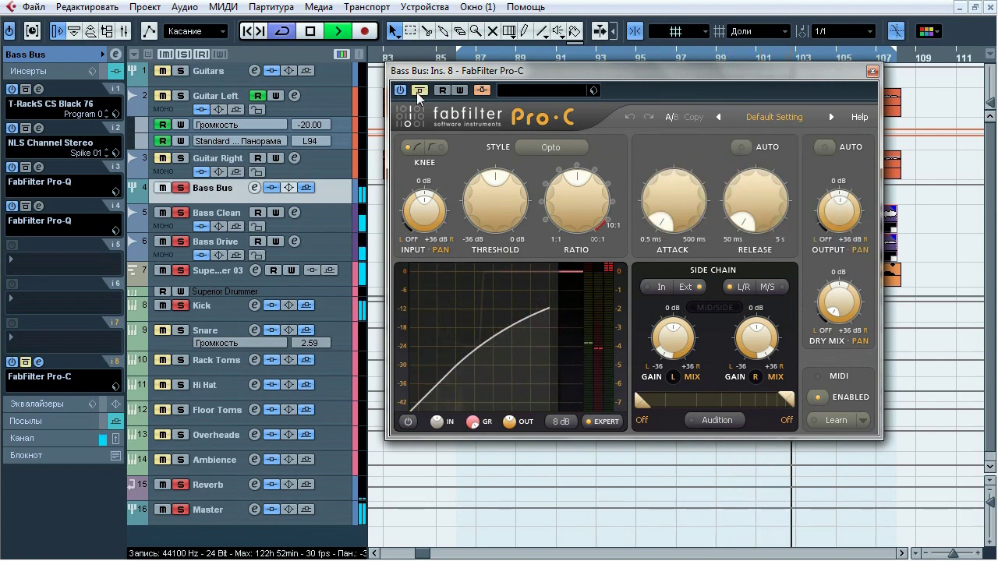
{"action": "left_click", "coordinate": [420, 90]}
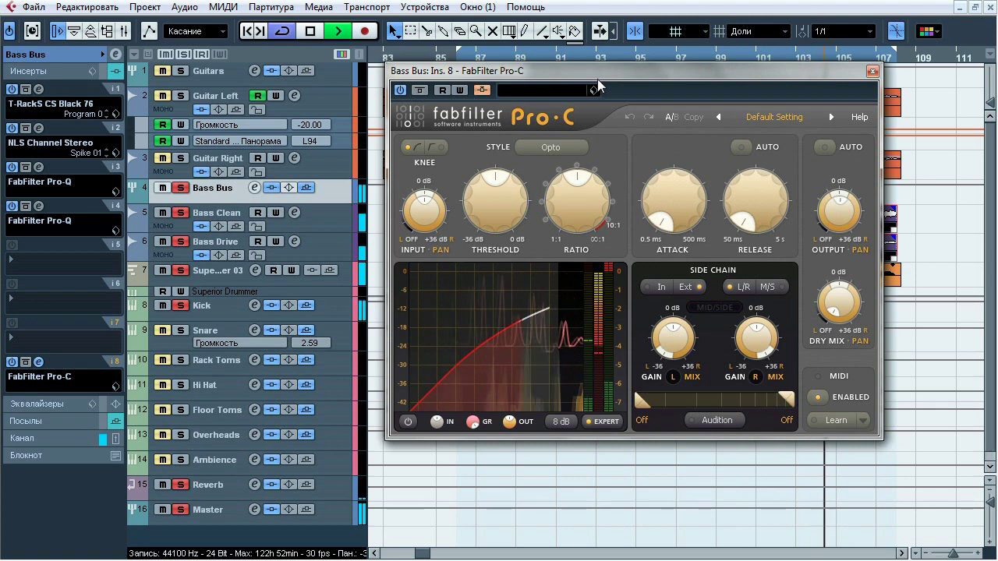
{"action": "key", "text": "space"}
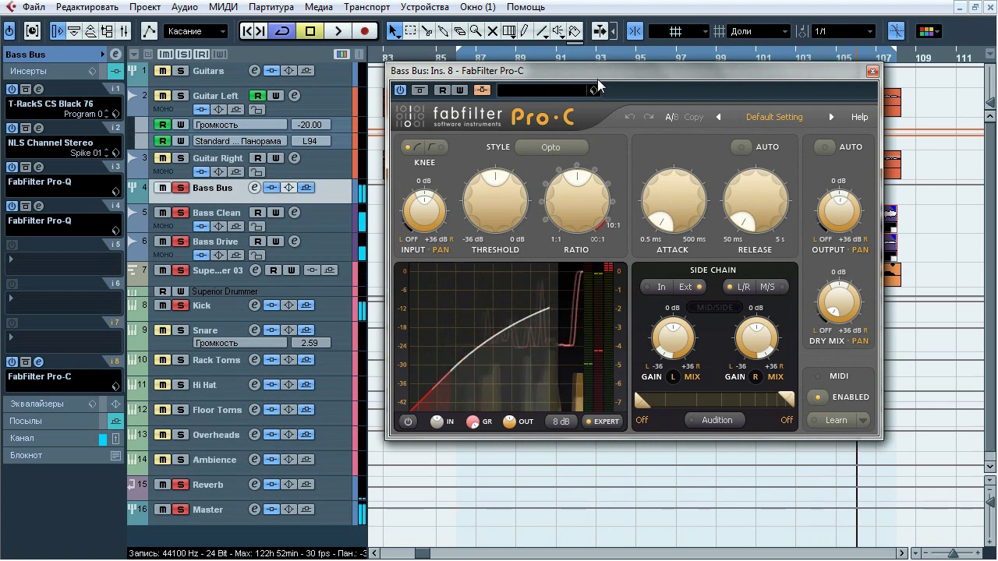
{"action": "left_click", "coordinate": [872, 73]}
{"action": "left_click", "coordinate": [59, 54]}
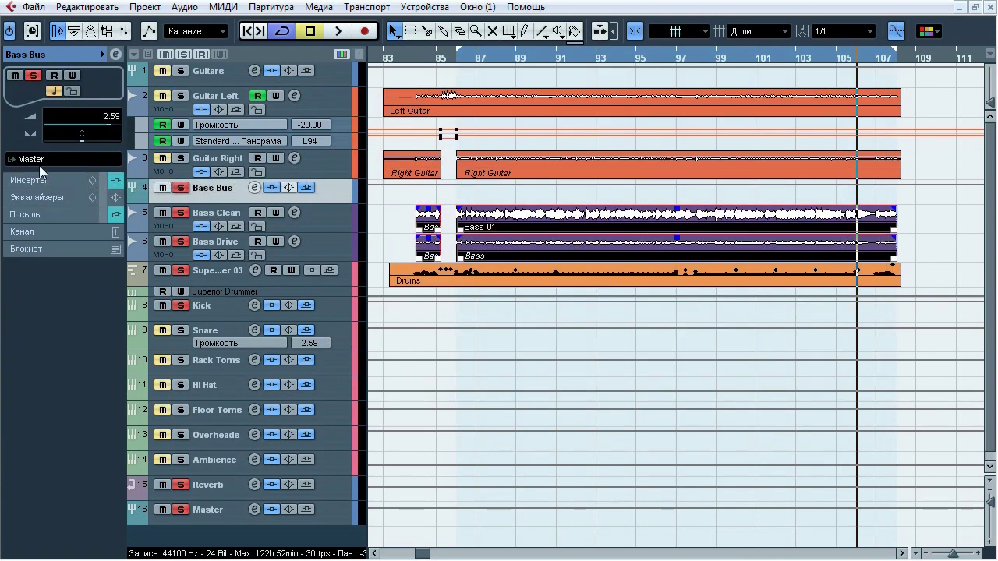
- Expand the Bass Bus sends and compare the soloed drums against the full mix
{"action": "left_click", "coordinate": [47, 213]}
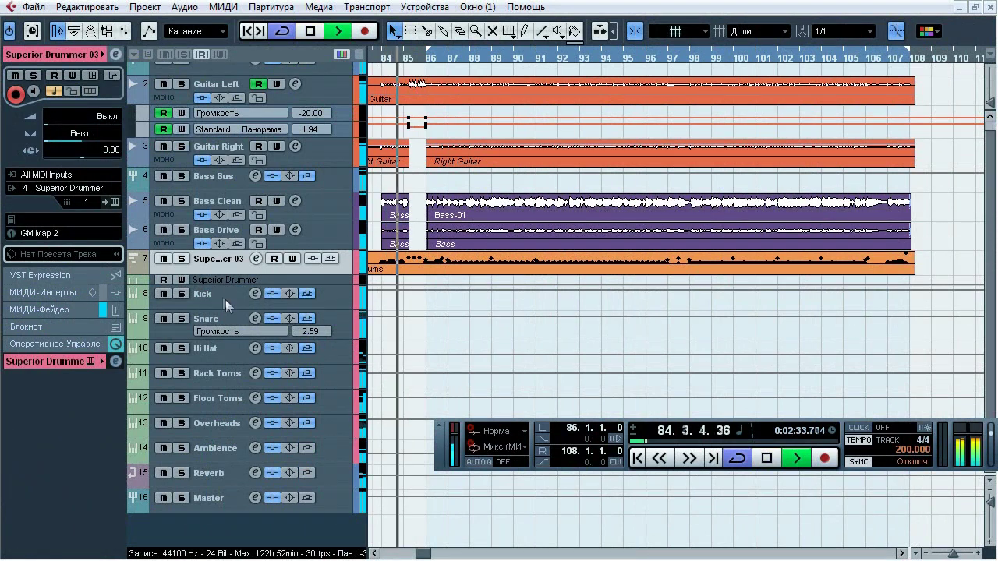
{"action": "left_click", "coordinate": [180, 258]}
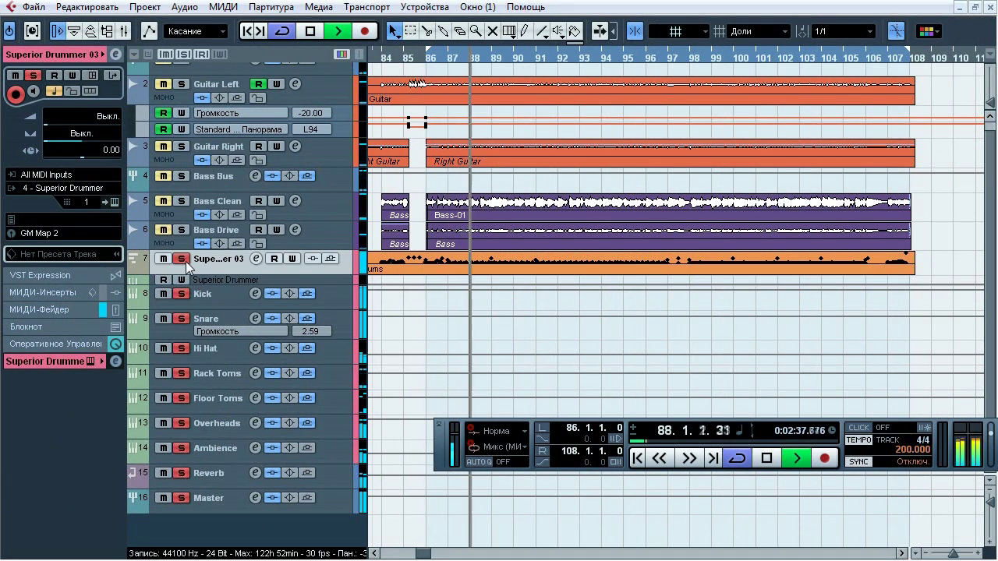
{"action": "left_click", "coordinate": [181, 259]}
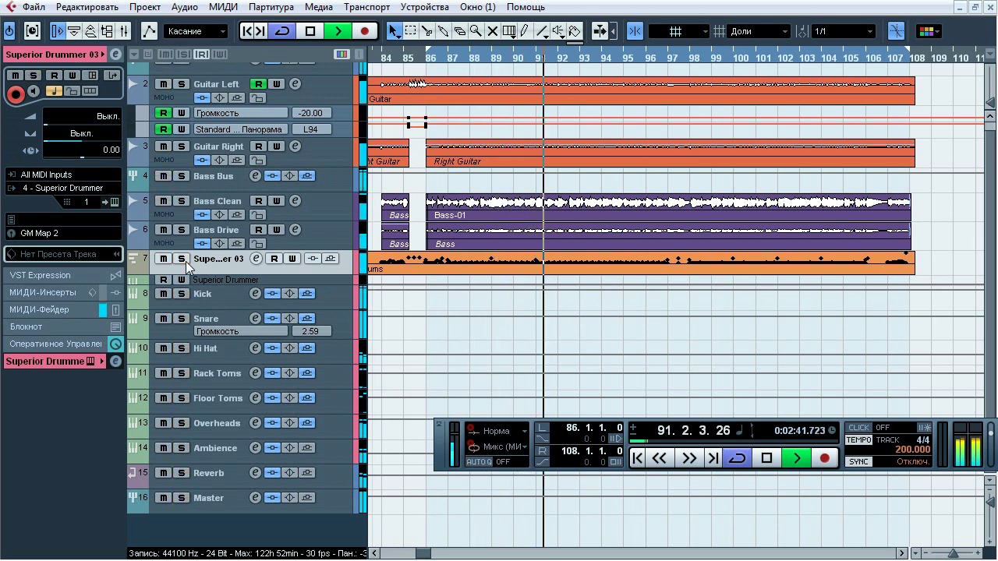
{"action": "left_click", "coordinate": [185, 261]}
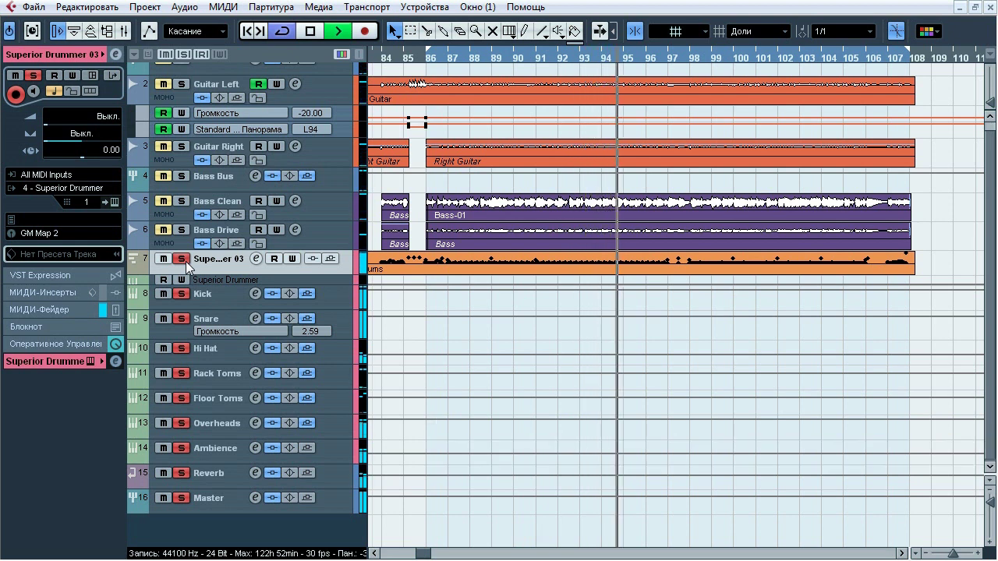
{"action": "left_click", "coordinate": [186, 261]}
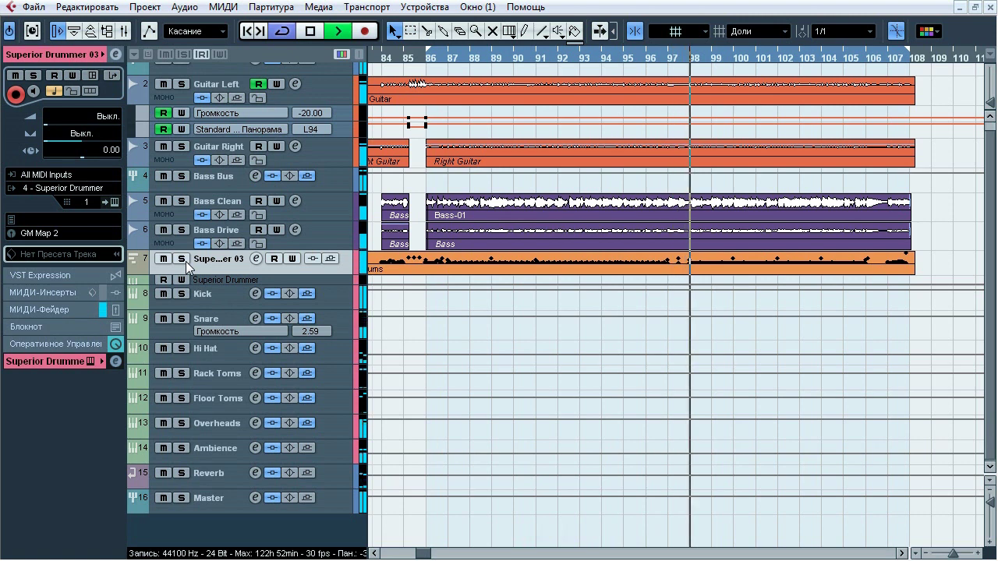
{"action": "left_click", "coordinate": [181, 259]}
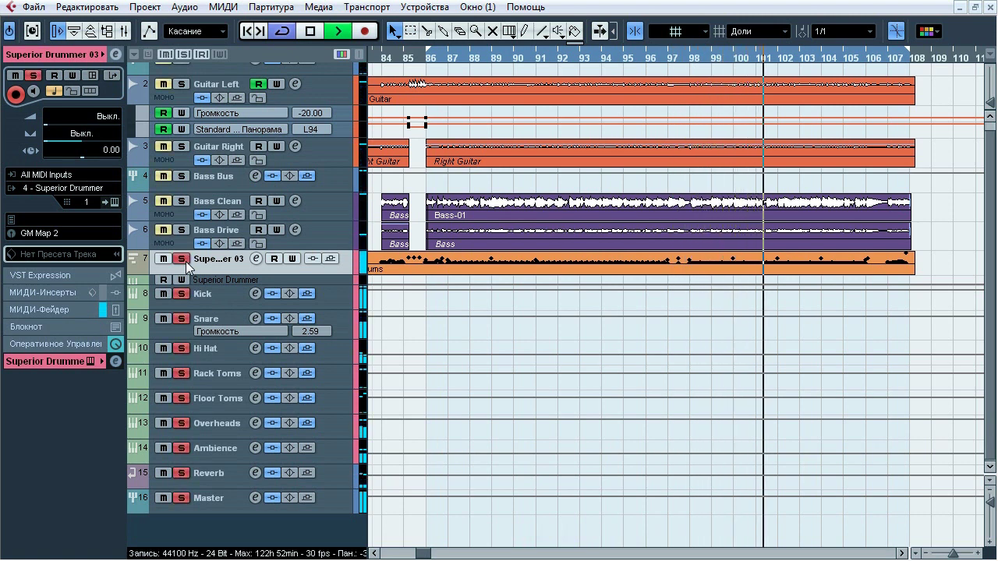
{"action": "left_click", "coordinate": [181, 258]}
- Stop playback and show Superior Drummer's Construct view of The Metal Foundry kit
{"action": "key", "text": "space"}
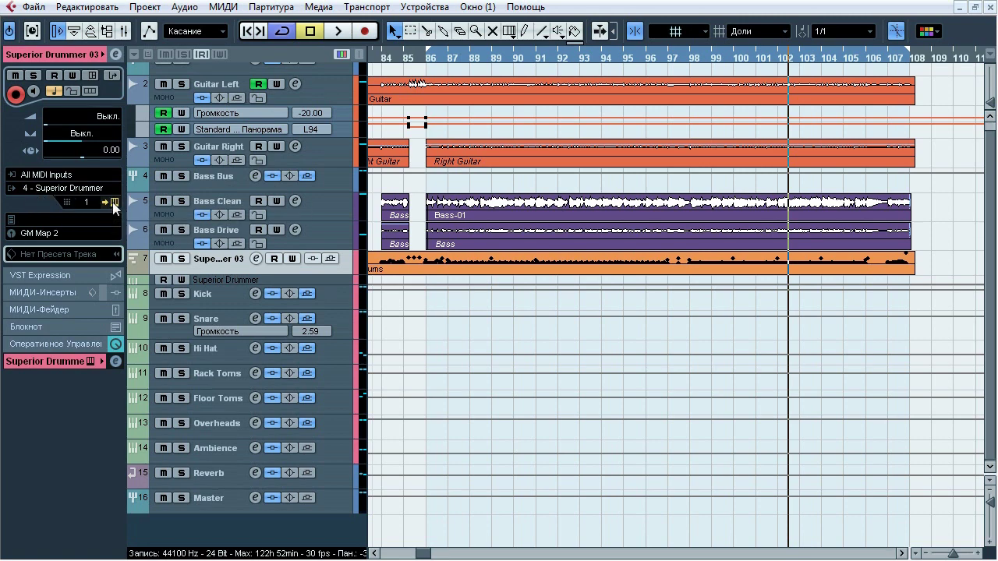
{"action": "left_click", "coordinate": [114, 202]}
{"action": "left_click", "coordinate": [160, 76]}
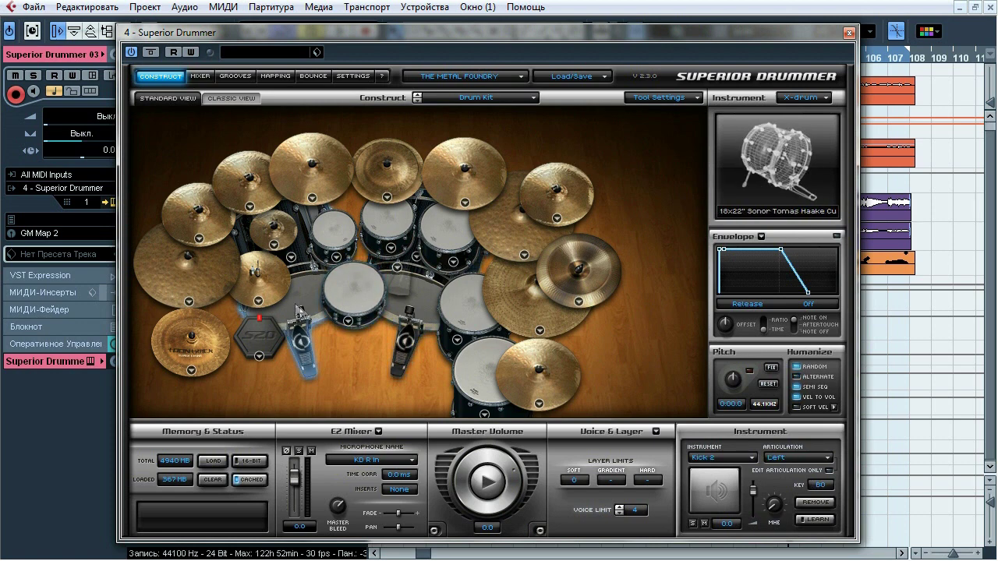
- Audition the china, toms, ride, crash and other kit pieces, then show the drum mixer
{"action": "left_click", "coordinate": [191, 339]}
{"action": "left_click", "coordinate": [198, 207]}
{"action": "left_click", "coordinate": [273, 228]}
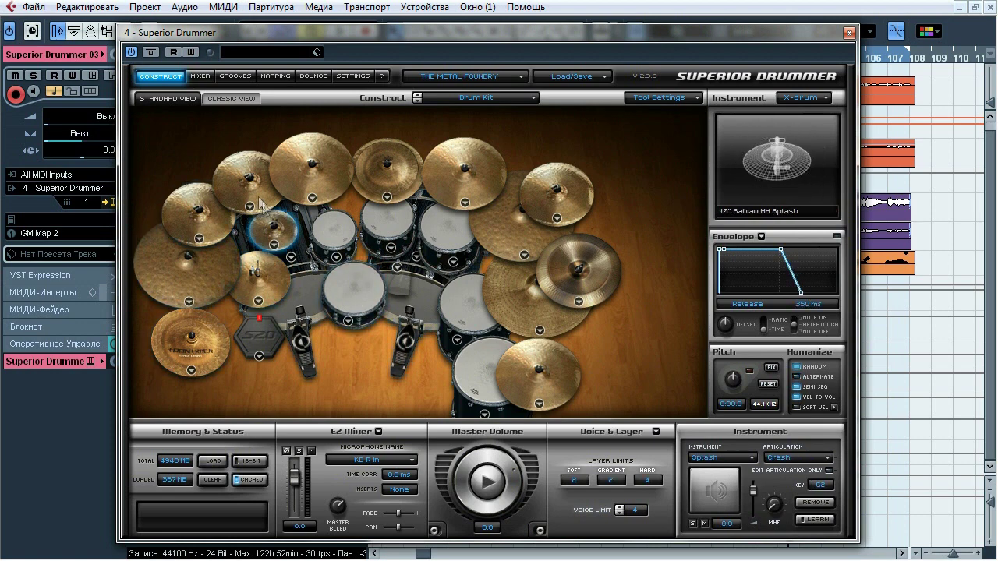
{"action": "left_click", "coordinate": [241, 169]}
{"action": "left_click", "coordinate": [341, 235]}
{"action": "left_click", "coordinate": [388, 166]}
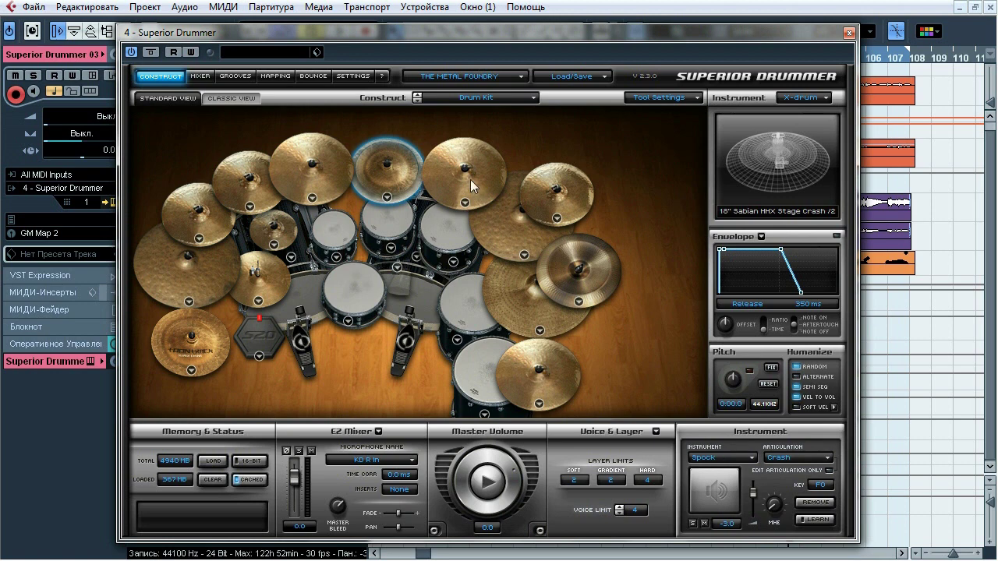
{"action": "left_click", "coordinate": [448, 227]}
{"action": "left_click", "coordinate": [471, 300]}
{"action": "left_click", "coordinate": [517, 232]}
{"action": "left_click", "coordinate": [549, 201]}
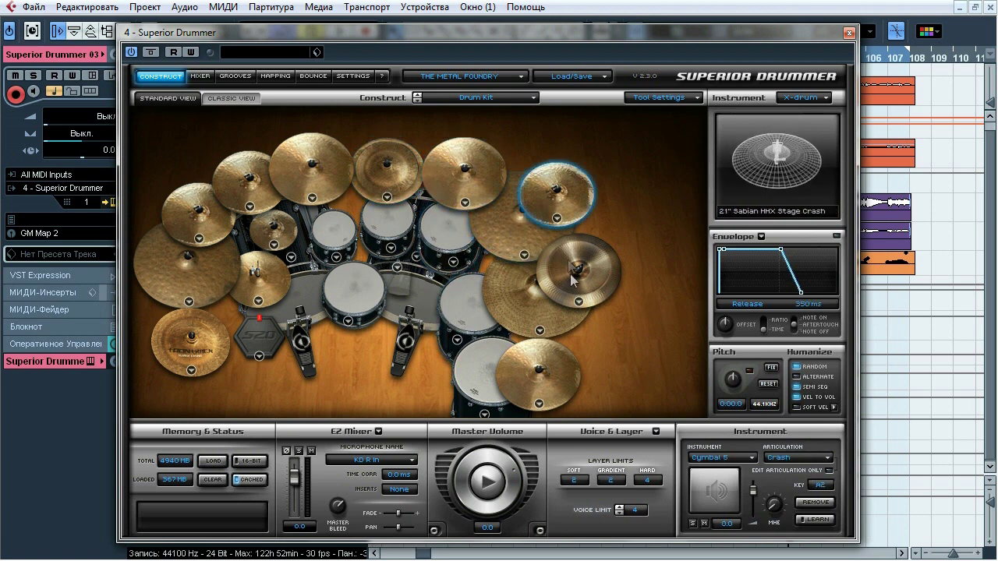
{"action": "left_click", "coordinate": [574, 280]}
{"action": "left_click", "coordinate": [531, 294]}
{"action": "left_click", "coordinate": [535, 377]}
{"action": "left_click", "coordinate": [482, 372]}
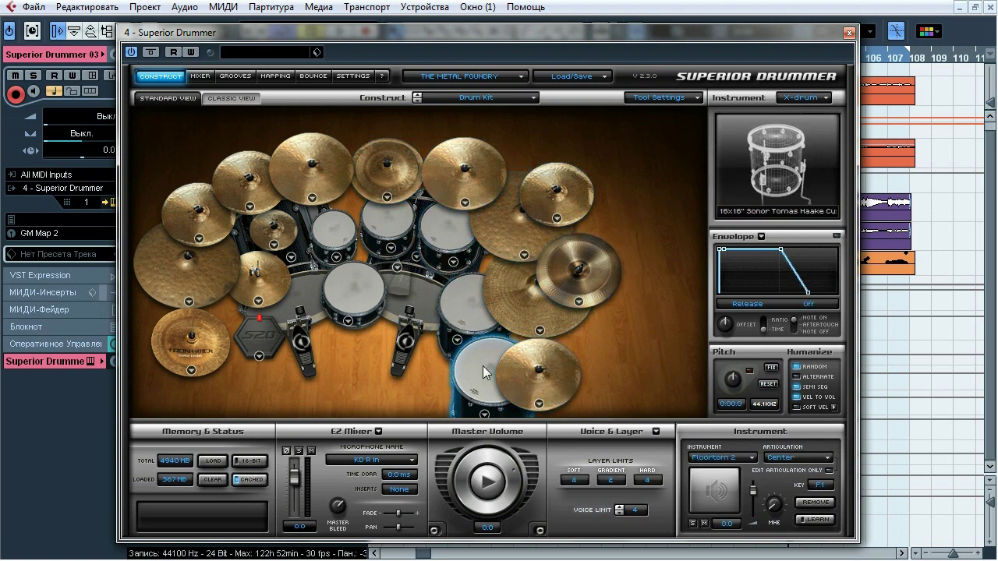
{"action": "left_click", "coordinate": [201, 76]}
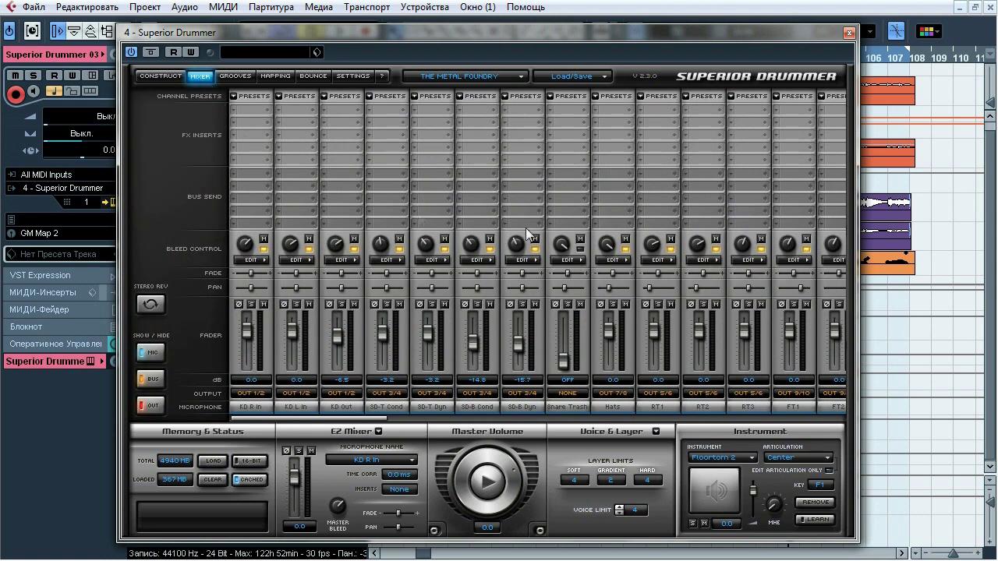
- Reposition the Superior Drummer window and scroll through the mixer channels
{"action": "left_click_drag", "start_coordinate": [530, 33], "coordinate": [562, 27]}
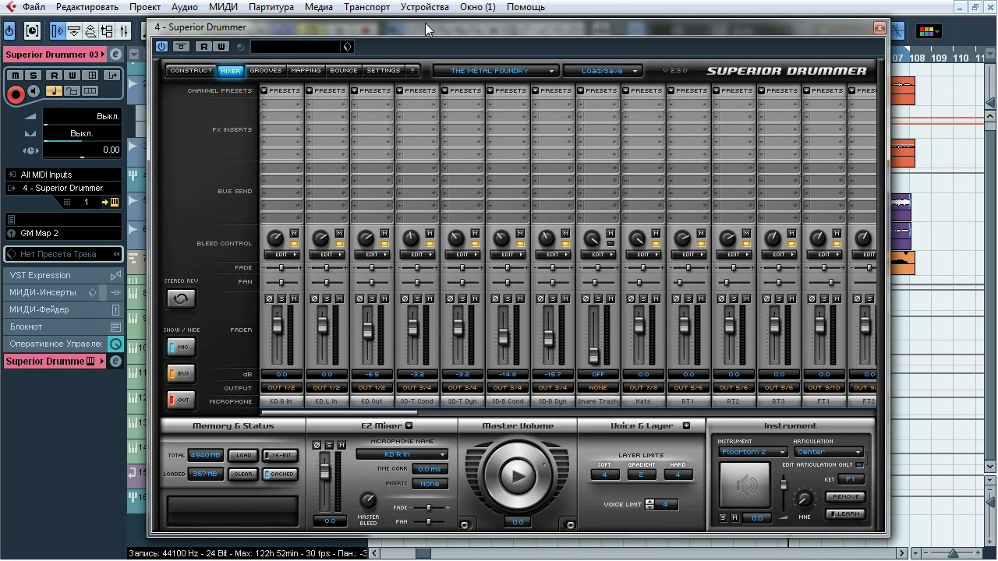
{"action": "mouse_move", "coordinate": [427, 30]}
{"action": "left_mouse_down"}
{"action": "mouse_move", "coordinate": [504, 33]}
{"action": "mouse_move", "coordinate": [623, 13]}
{"action": "left_mouse_up"}
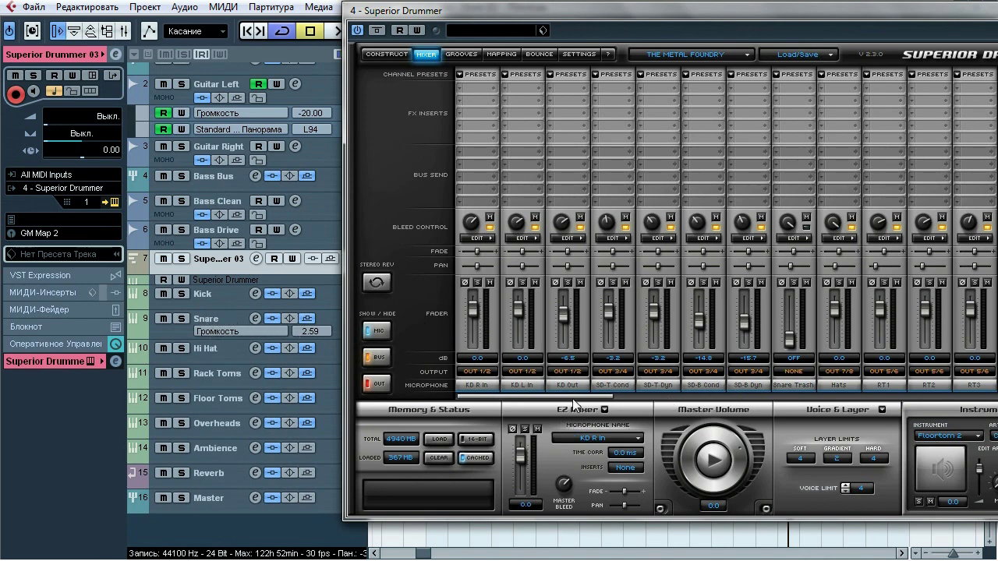
{"action": "left_click_drag", "start_coordinate": [572, 398], "coordinate": [660, 402]}
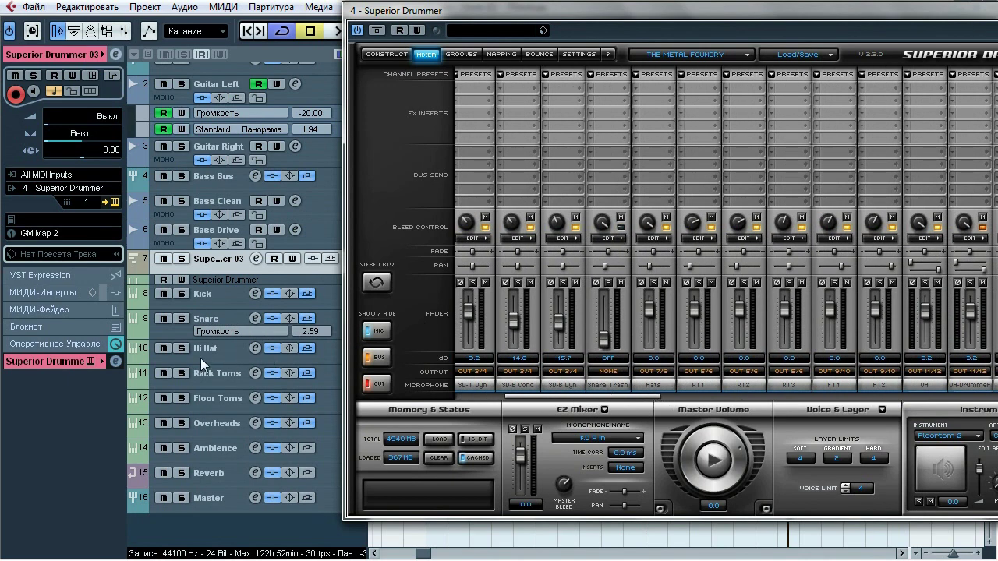
{"action": "left_click_drag", "start_coordinate": [585, 397], "coordinate": [659, 373]}
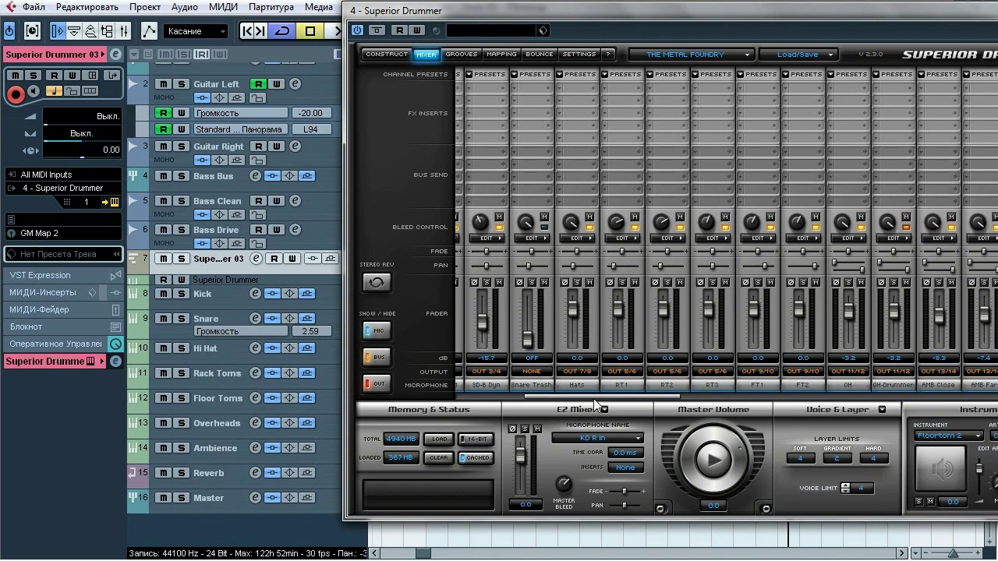
{"action": "left_click_drag", "start_coordinate": [593, 398], "coordinate": [648, 399]}
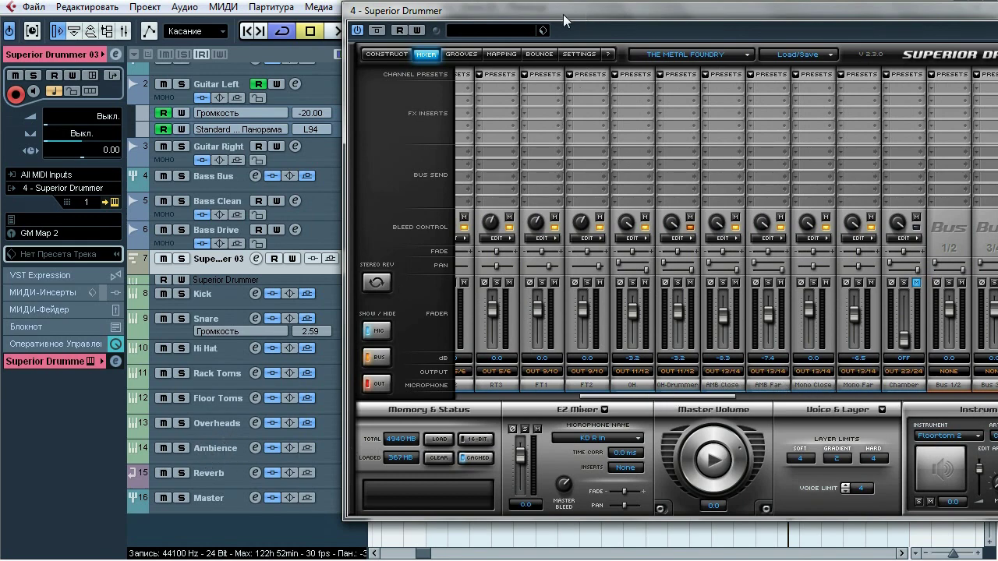
{"action": "left_click_drag", "start_coordinate": [564, 20], "coordinate": [350, 25]}
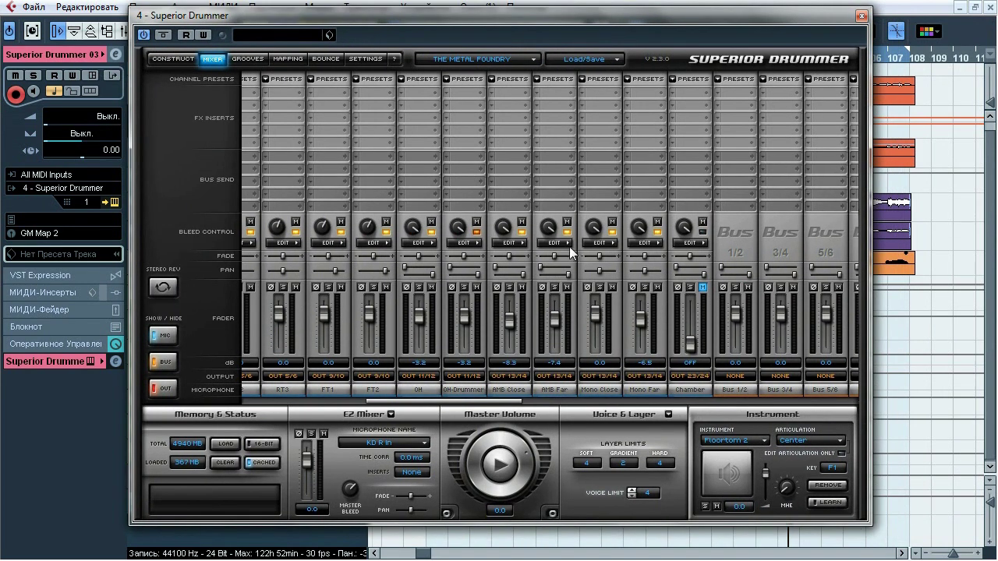
- Review the AMB Far, OH-Drummer and OH bleed settings, then check the Load/Save menu
{"action": "left_click", "coordinate": [569, 246]}
{"action": "left_click", "coordinate": [475, 241]}
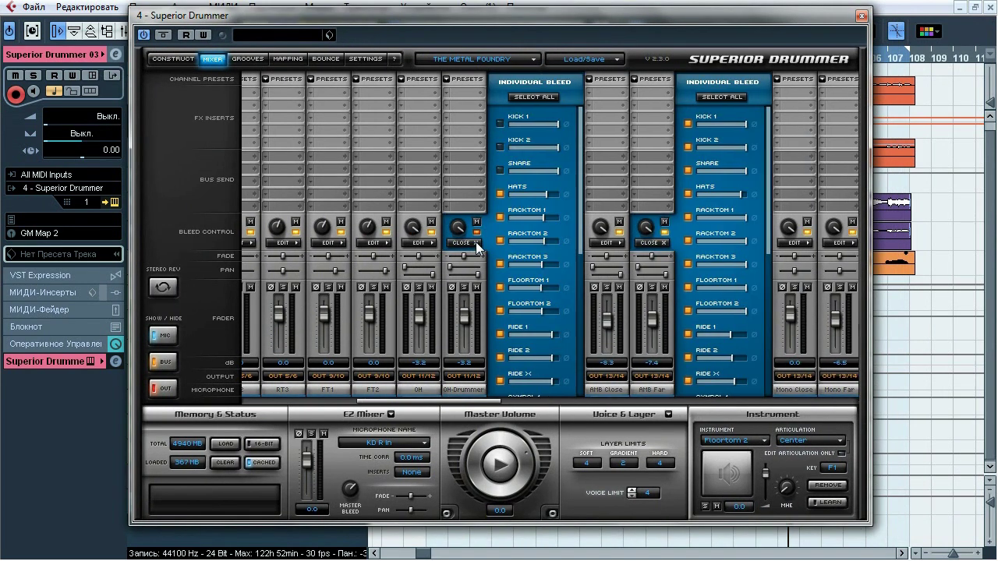
{"action": "left_click", "coordinate": [432, 242]}
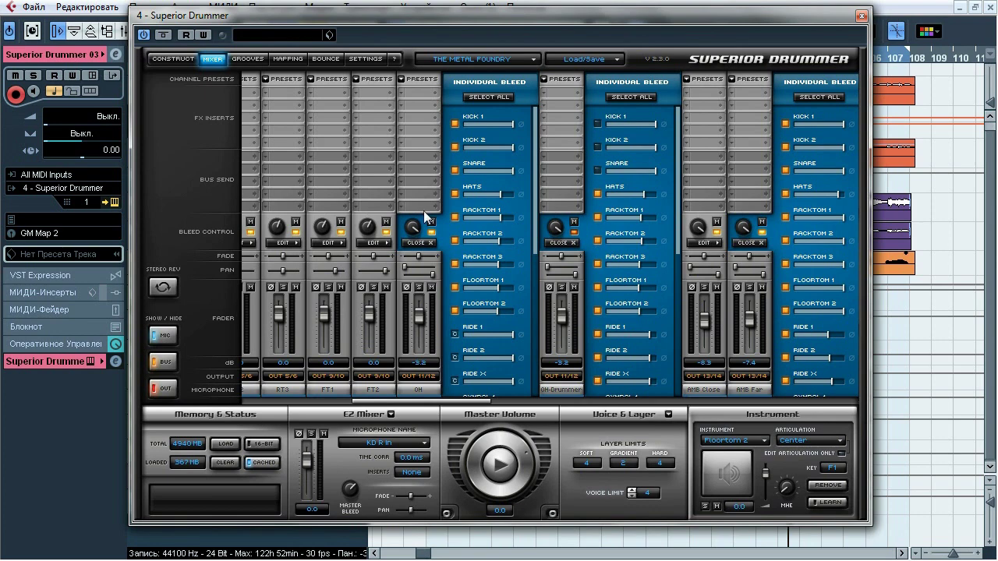
{"action": "left_click", "coordinate": [431, 242]}
{"action": "left_click", "coordinate": [465, 244]}
{"action": "left_click", "coordinate": [565, 245]}
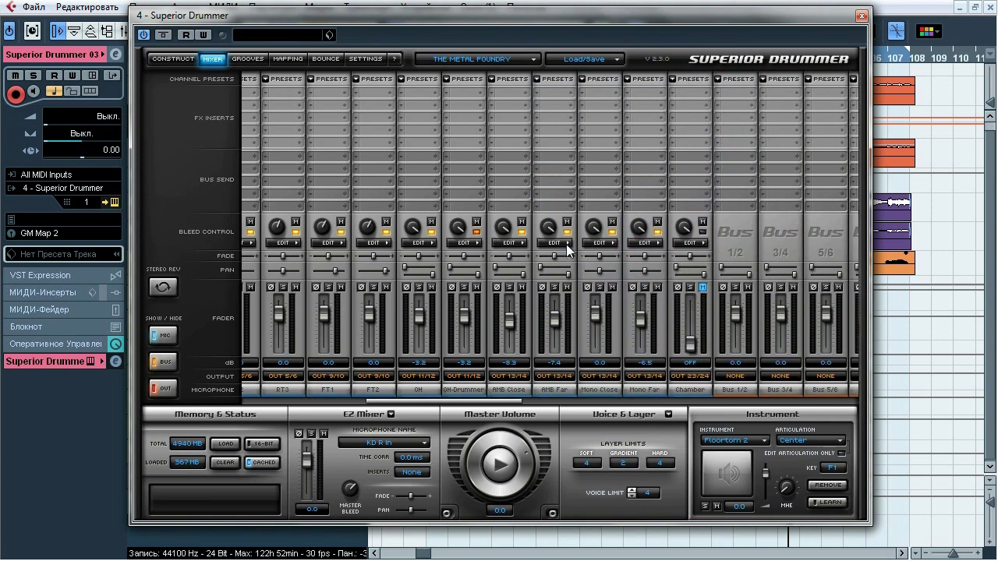
{"action": "left_click", "coordinate": [597, 61]}
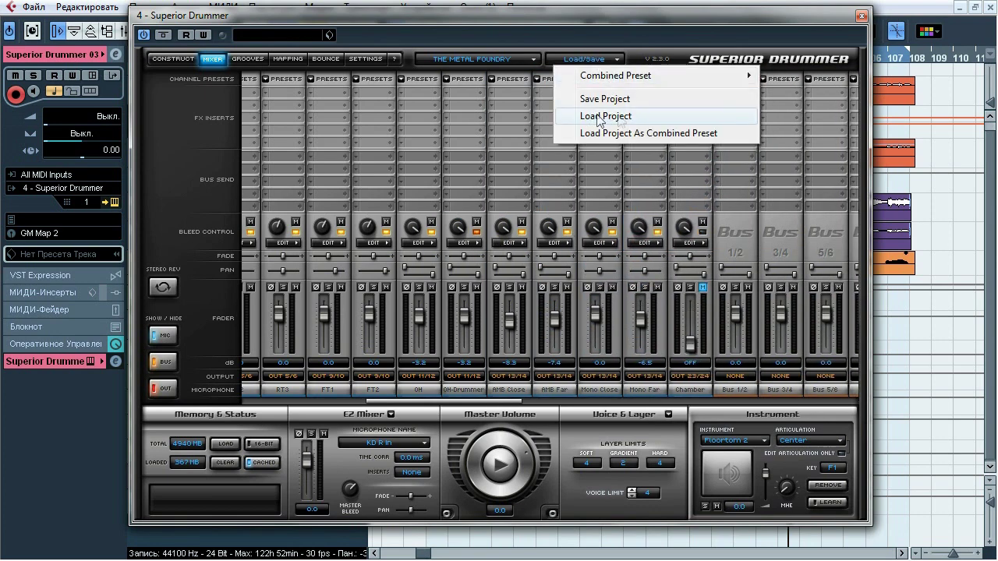
{"action": "left_click", "coordinate": [672, 27]}
- Close Superior Drummer, solo the Kick track and play from bar 86
{"action": "left_click", "coordinate": [861, 16]}
{"action": "left_click", "coordinate": [339, 300]}
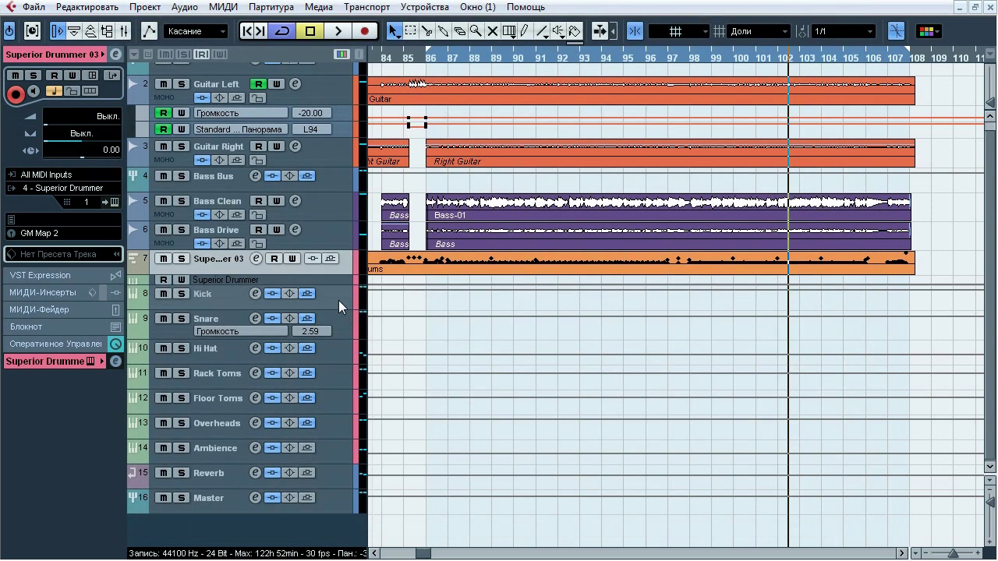
{"action": "left_click", "coordinate": [340, 452], "text": "shift"}
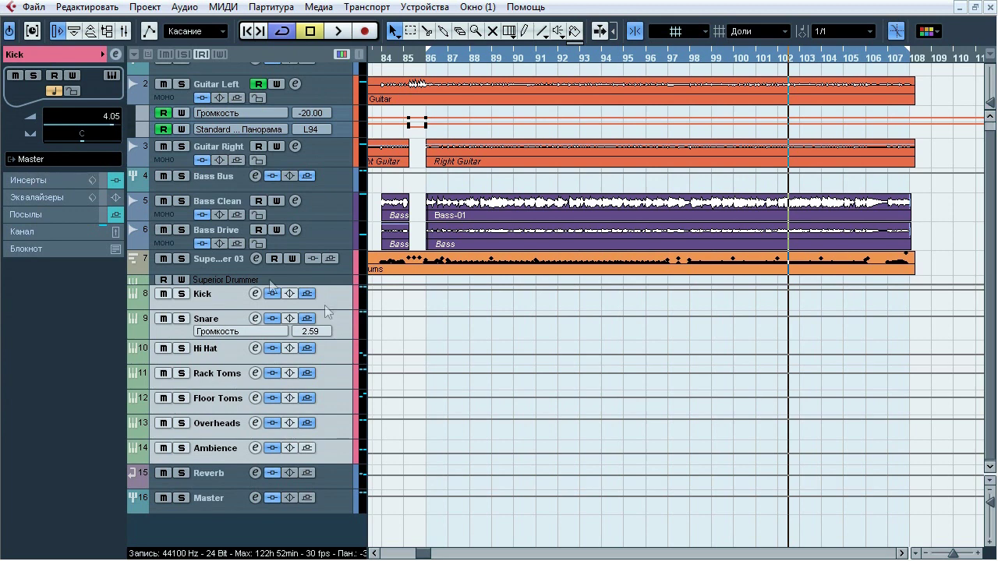
{"action": "left_click", "coordinate": [231, 299]}
{"action": "key", "text": "s"}
{"action": "left_click", "coordinate": [427, 60]}
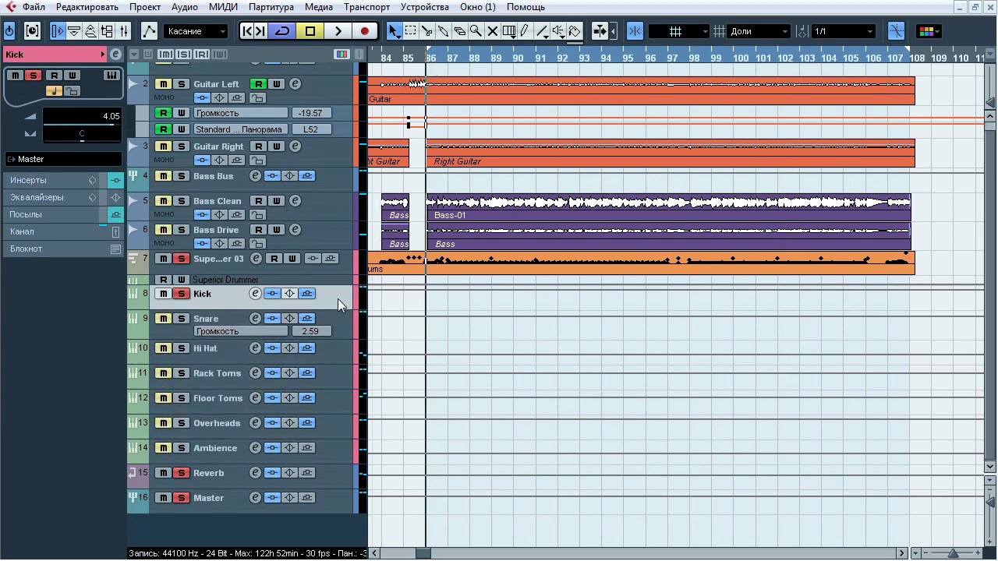
{"action": "key", "text": "space"}
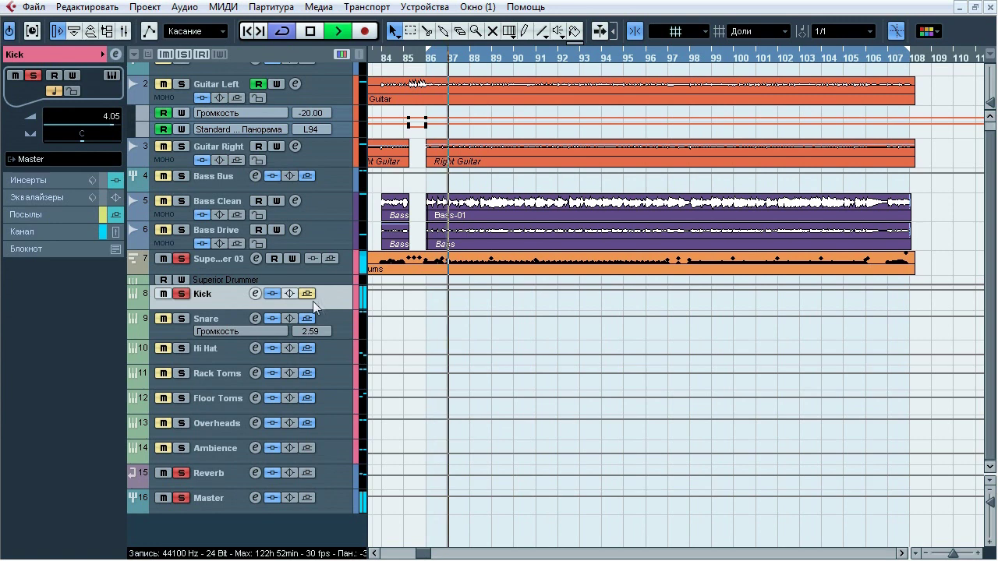
- A/B the Kick's inserts and first equaliser off and on, then stop playback
{"action": "left_click", "coordinate": [272, 294]}
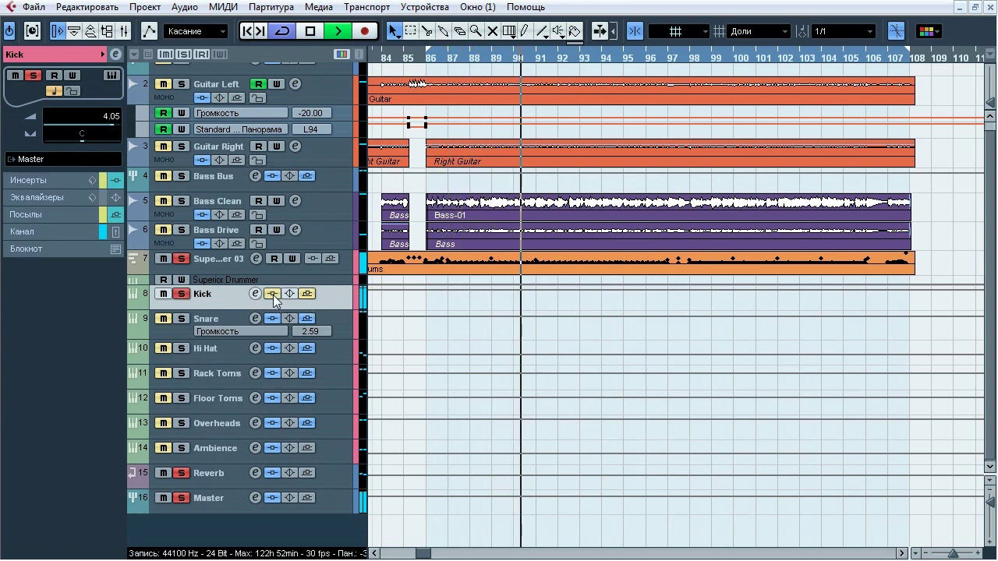
{"action": "left_click", "coordinate": [272, 294]}
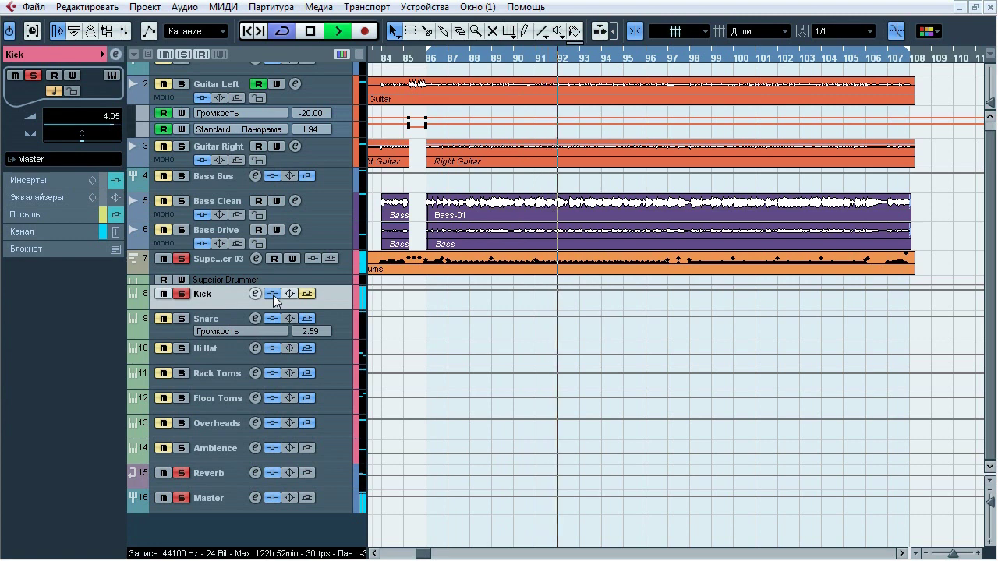
{"action": "left_click", "coordinate": [272, 294]}
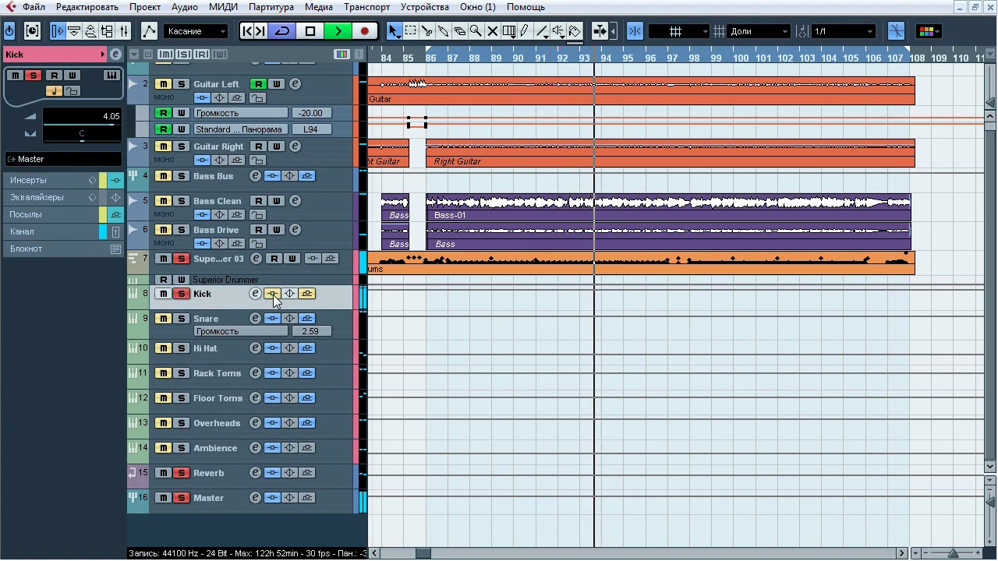
{"action": "left_click", "coordinate": [272, 294]}
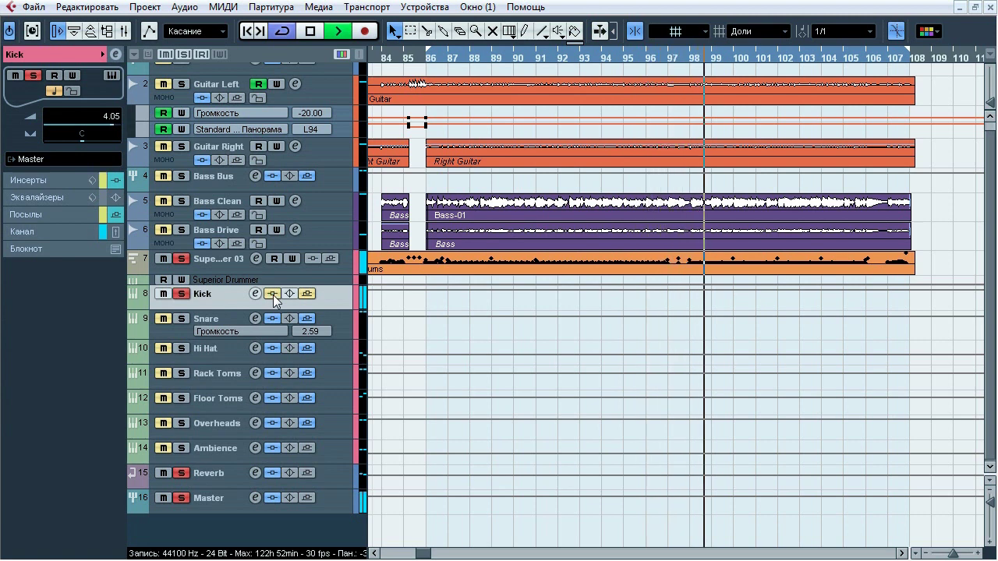
{"action": "key", "text": "space"}
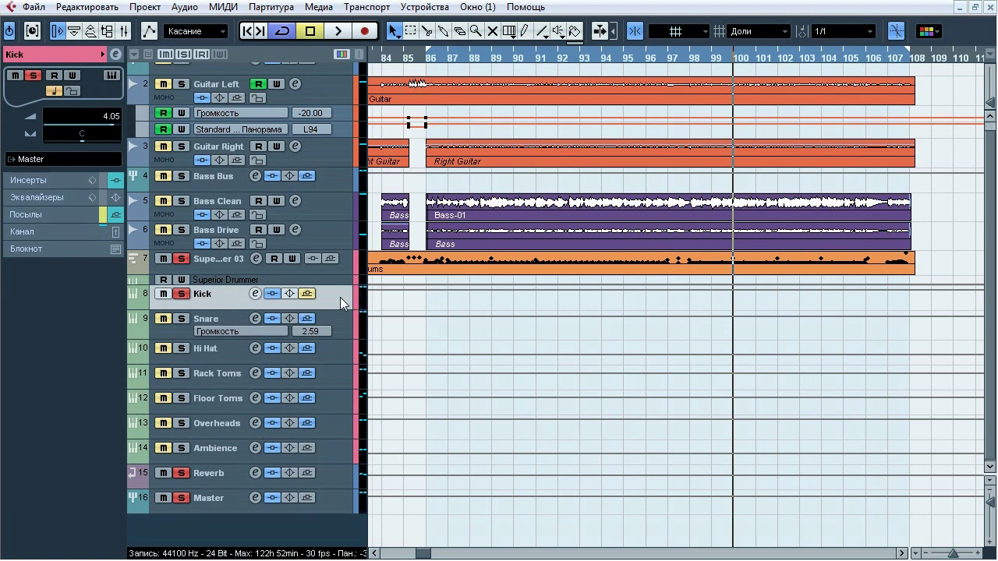
- Show the Kick's insert chain and open insert 1's FabFilter Pro-Q, repositioning its window
{"action": "left_click", "coordinate": [56, 180]}
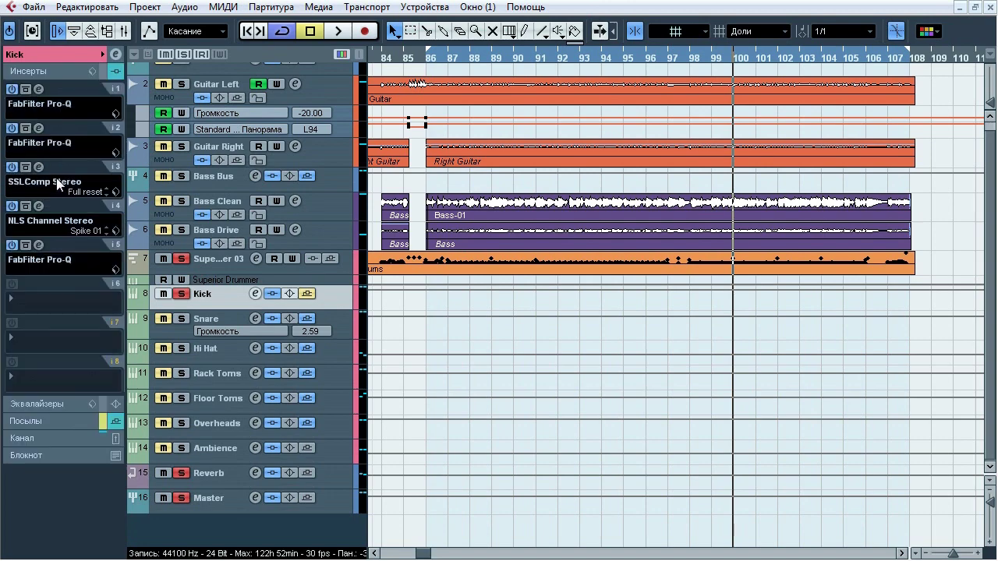
{"action": "left_click", "coordinate": [39, 90]}
{"action": "left_click_drag", "start_coordinate": [337, 88], "coordinate": [365, 103]}
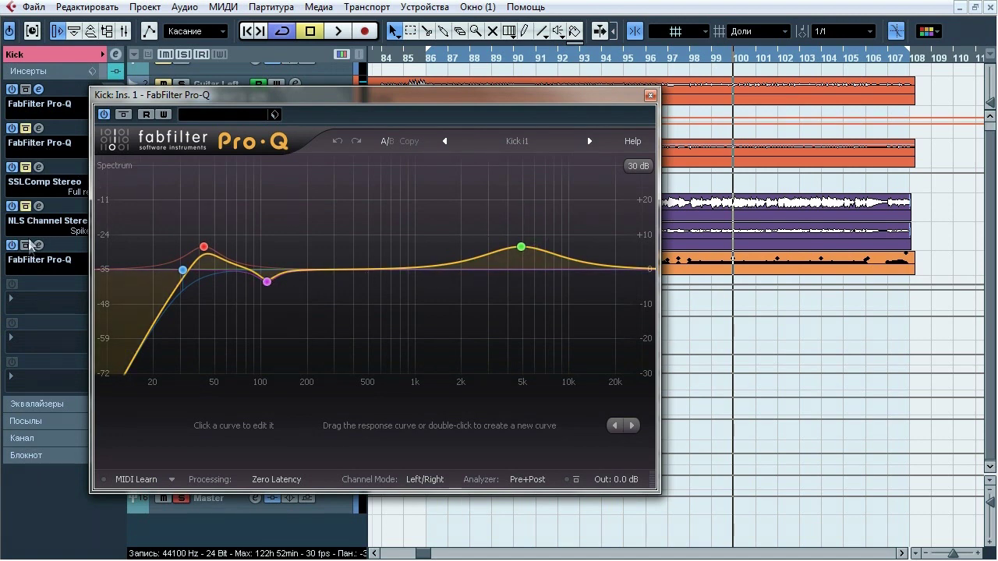
{"action": "left_click_drag", "start_coordinate": [268, 103], "coordinate": [351, 109]}
- Play the song and compare the first Pro-Q bypassed versus engaged
{"action": "key", "text": "space"}
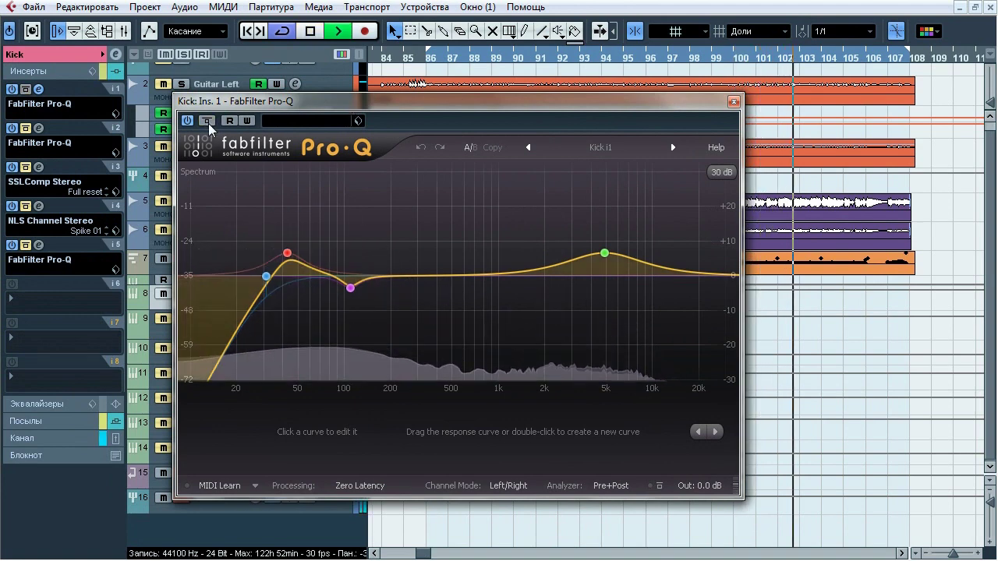
{"action": "left_click", "coordinate": [208, 121]}
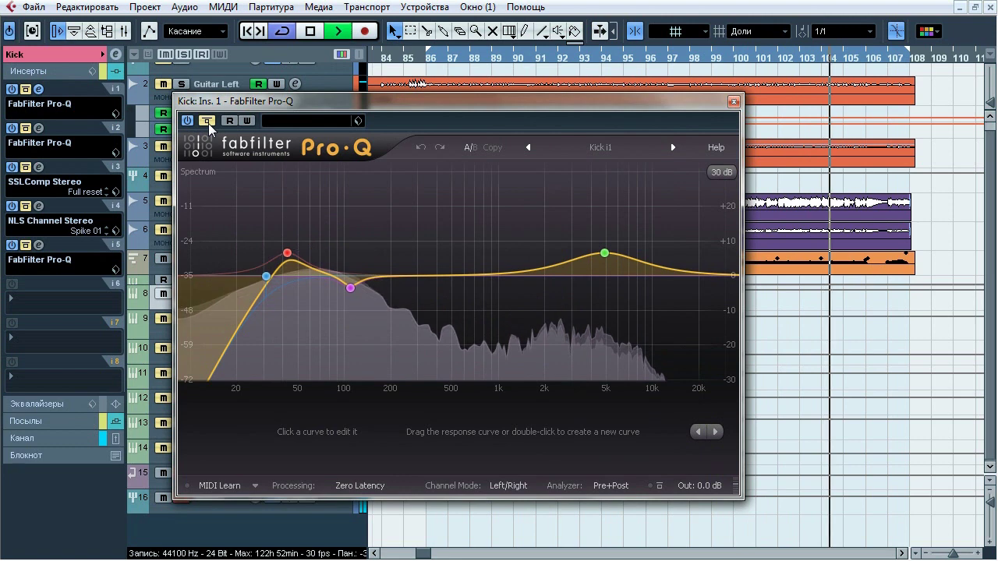
{"action": "left_click", "coordinate": [207, 121]}
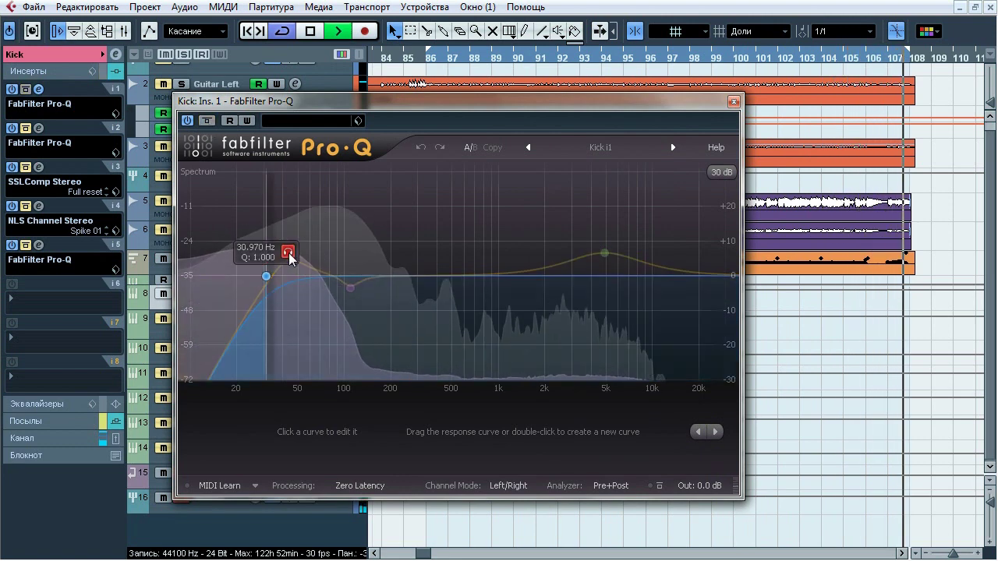
- Solo the low bands, the 109 Hz cut and the 4870 Hz boost, then close Pro-Q
{"action": "left_click_drag", "start_coordinate": [290, 257], "coordinate": [309, 223]}
{"action": "mouse_move", "coordinate": [287, 253]}
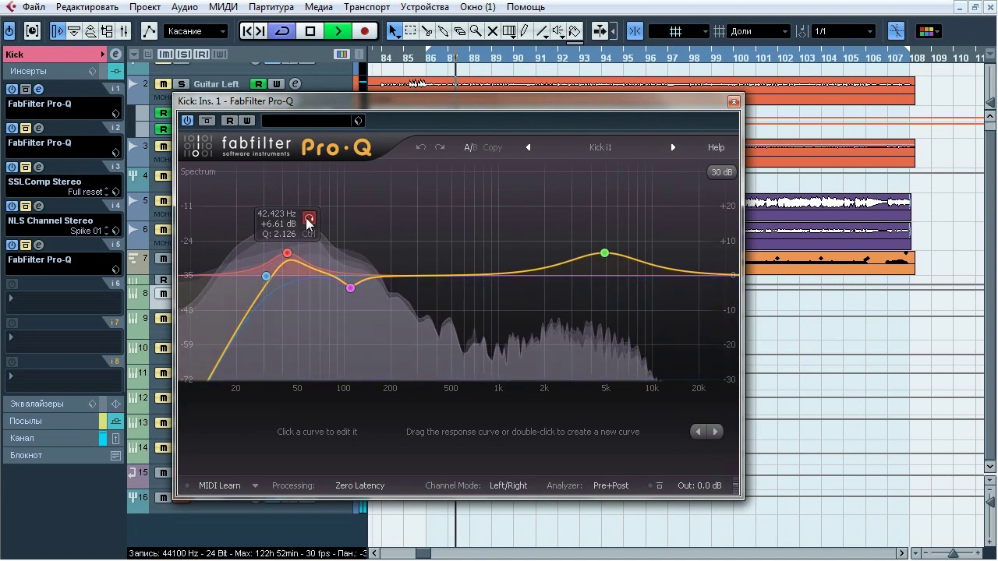
{"action": "left_click", "coordinate": [309, 220]}
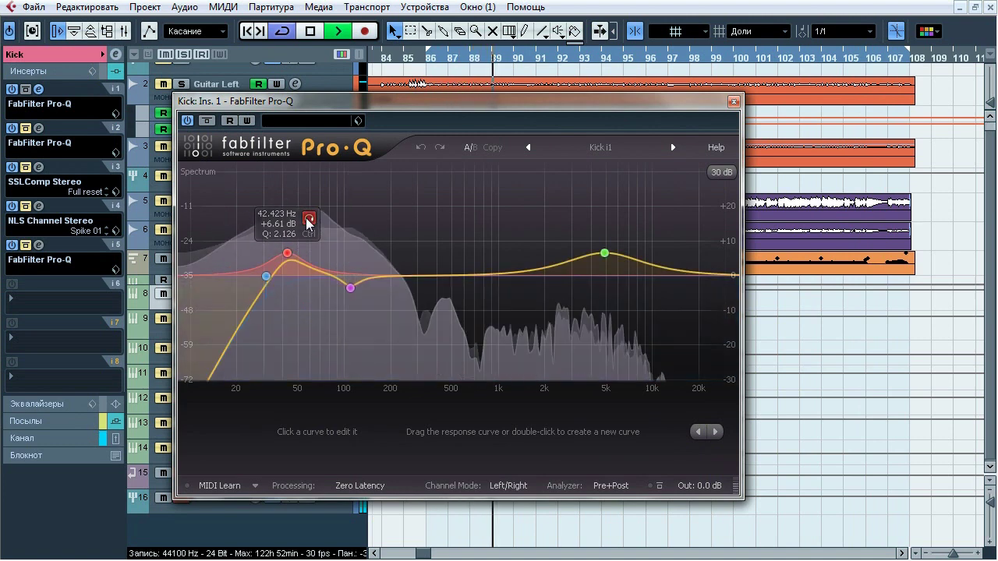
{"action": "left_click", "coordinate": [371, 310]}
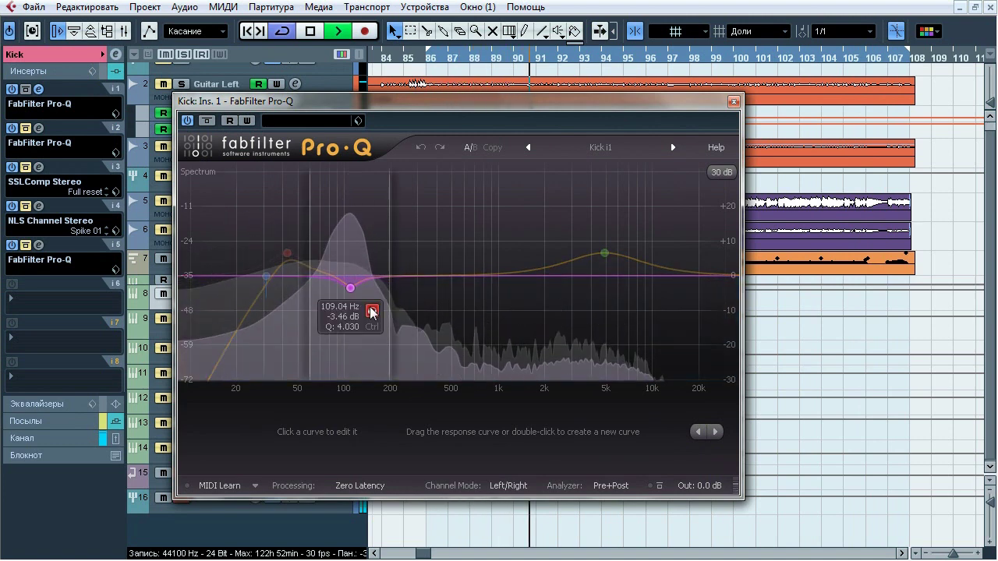
{"action": "left_click", "coordinate": [626, 218]}
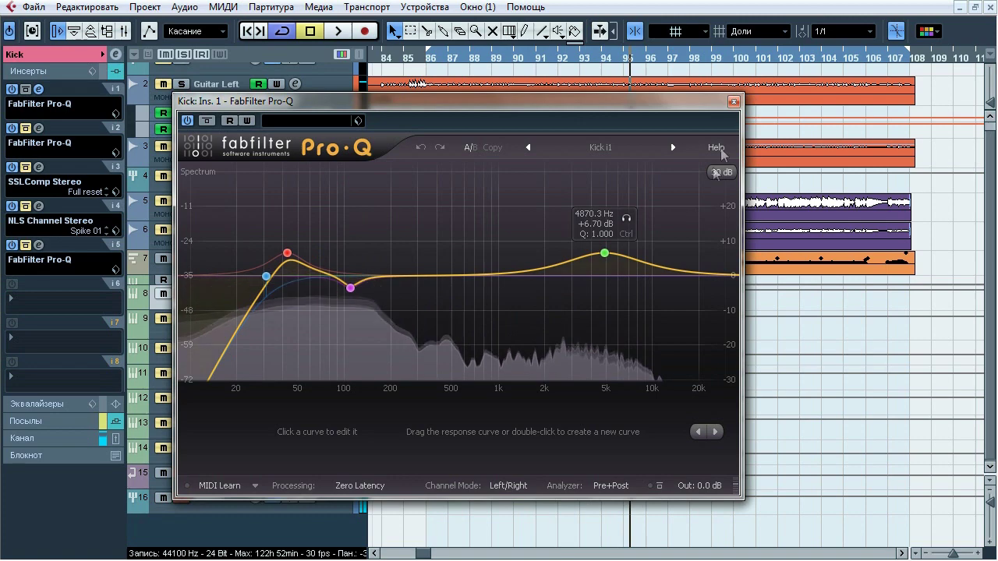
{"action": "left_click", "coordinate": [733, 101]}
{"action": "left_click", "coordinate": [39, 128]}
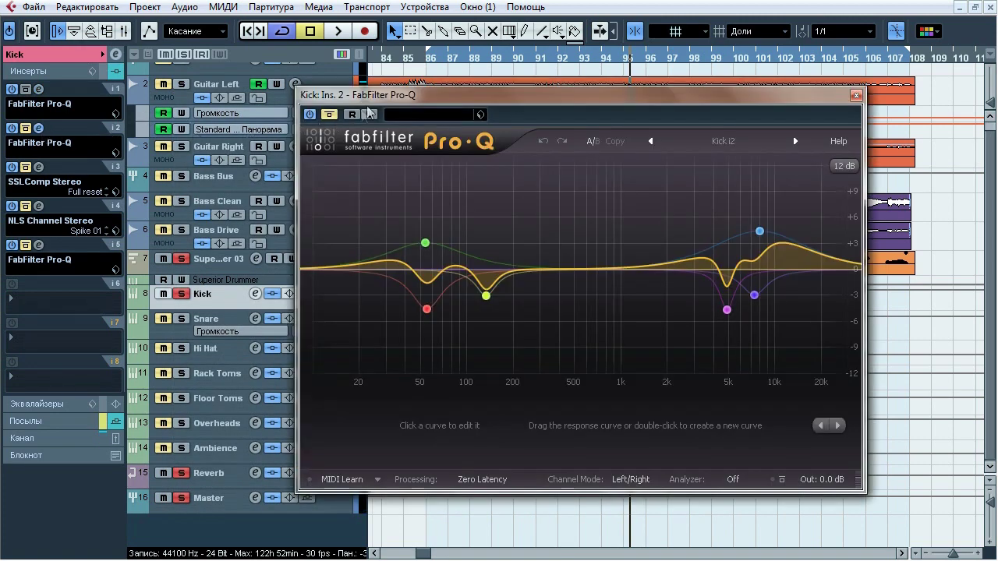
- Play and repeatedly A/B the Kick's second Pro-Q in and out
{"action": "left_click_drag", "start_coordinate": [380, 97], "coordinate": [343, 117]}
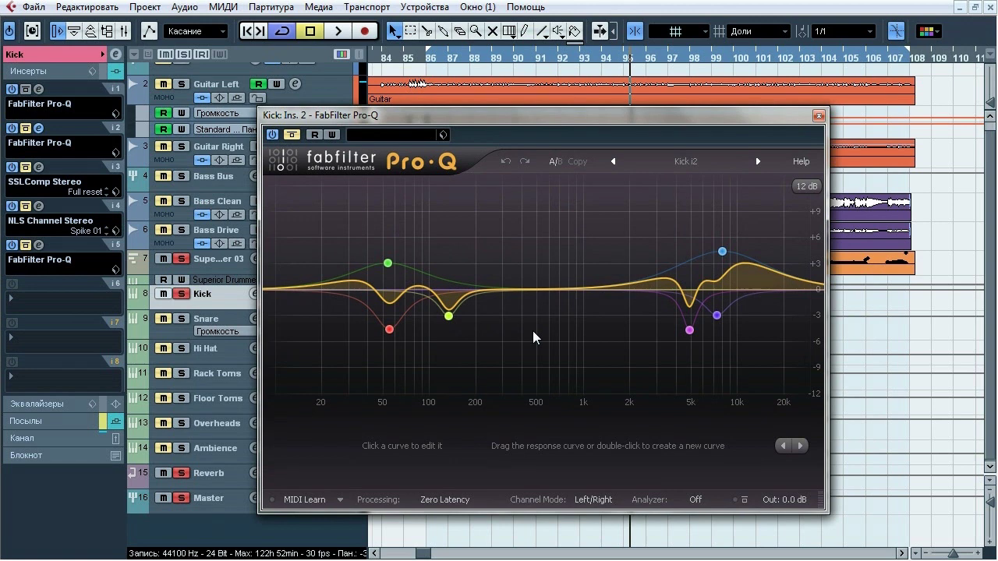
{"action": "key", "text": "space"}
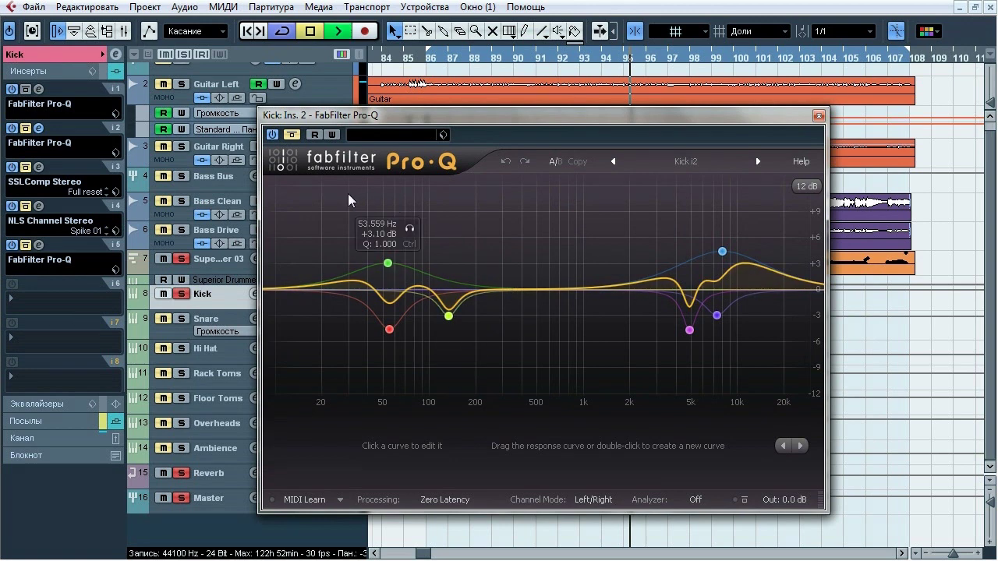
{"action": "left_click", "coordinate": [292, 135]}
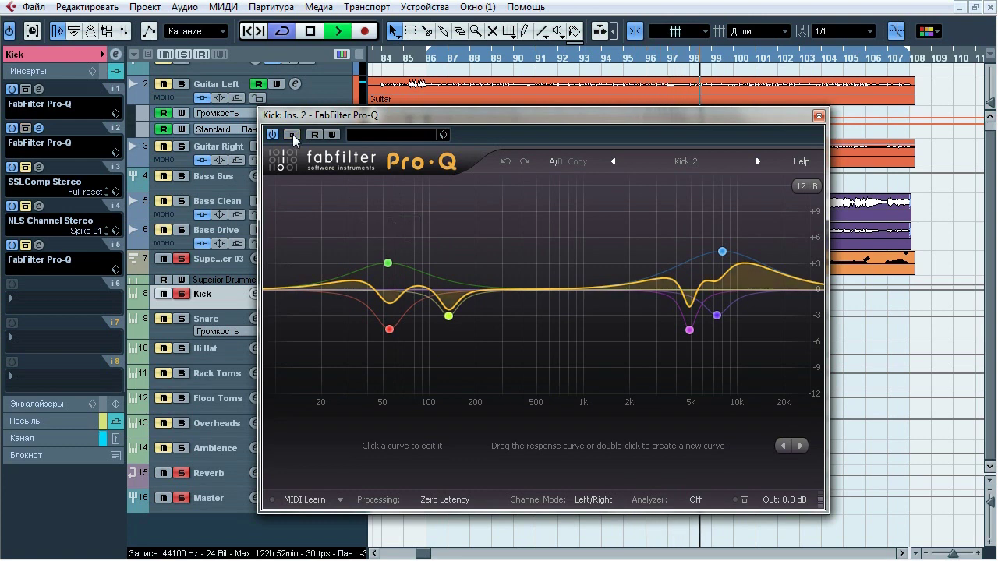
{"action": "left_click", "coordinate": [293, 135]}
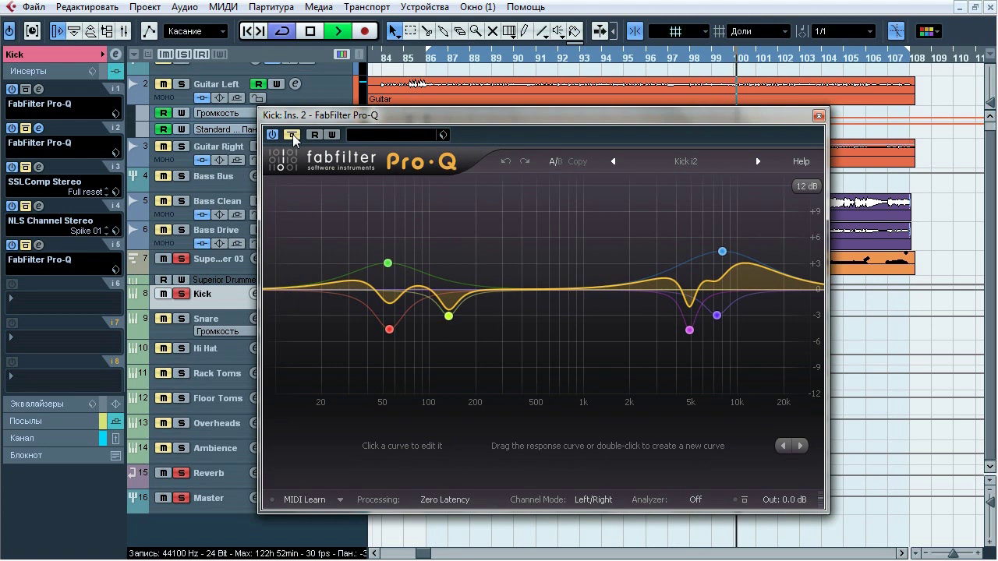
{"action": "left_click", "coordinate": [292, 134]}
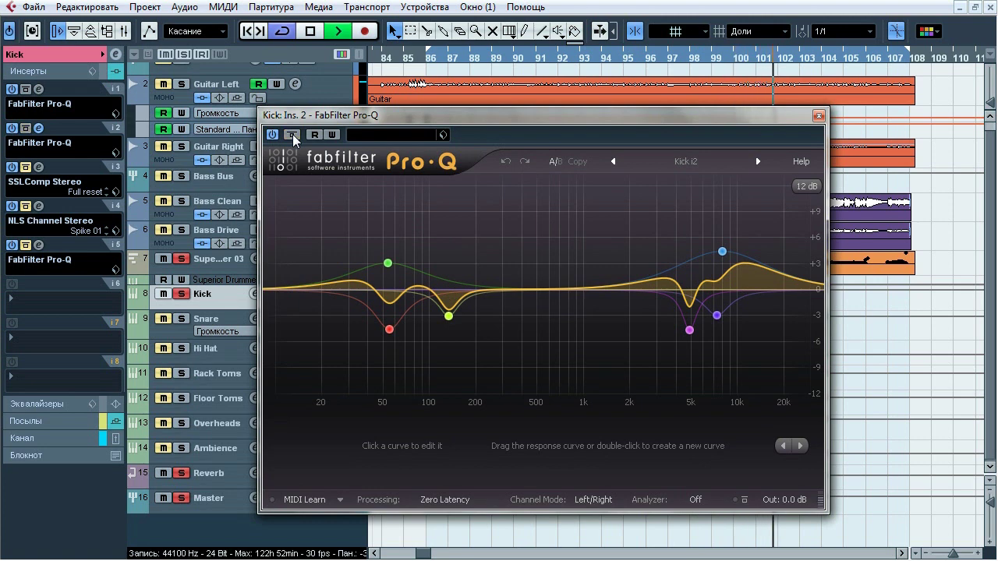
{"action": "left_click", "coordinate": [292, 135]}
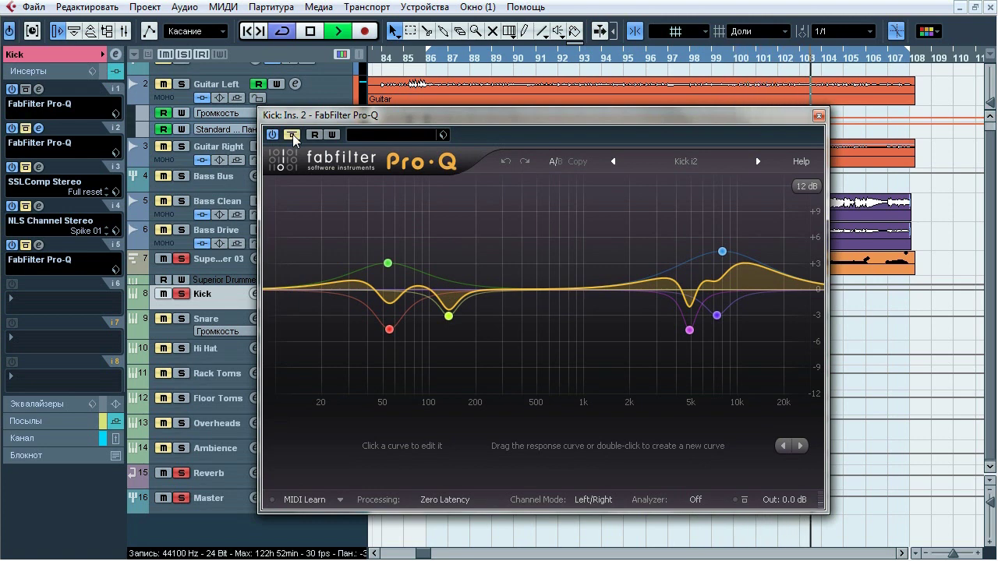
{"action": "left_click", "coordinate": [292, 135]}
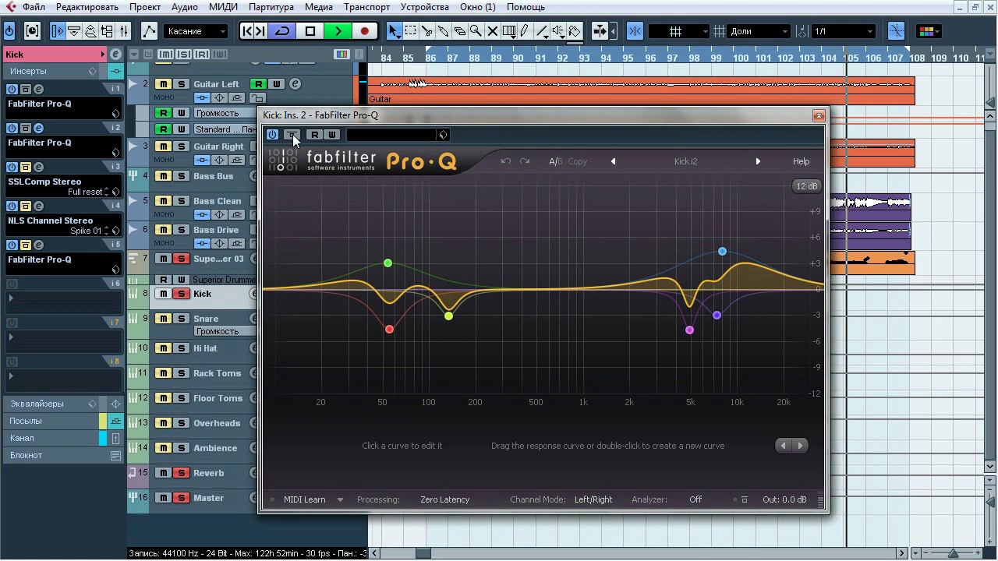
{"action": "left_click", "coordinate": [292, 135]}
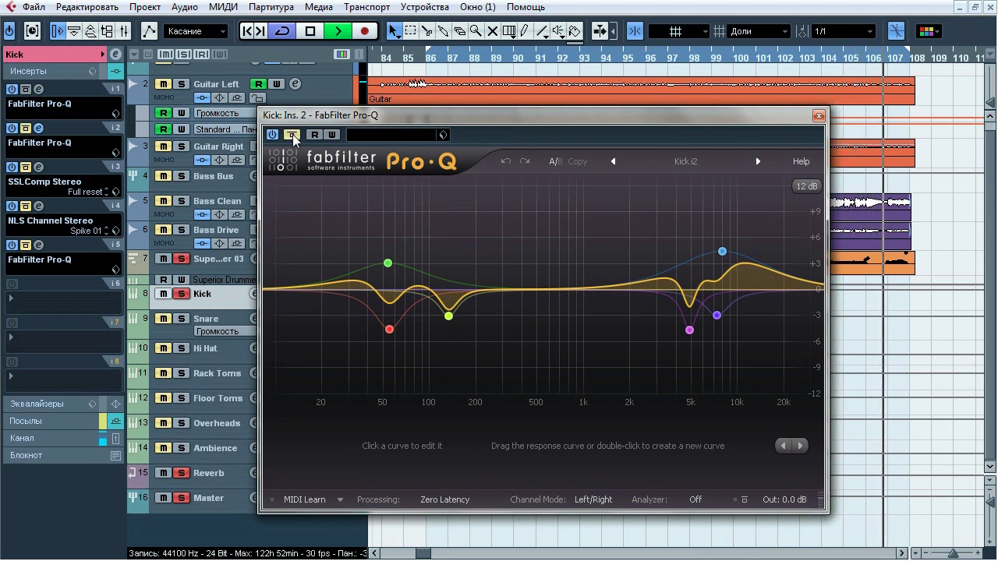
{"action": "left_click", "coordinate": [292, 134]}
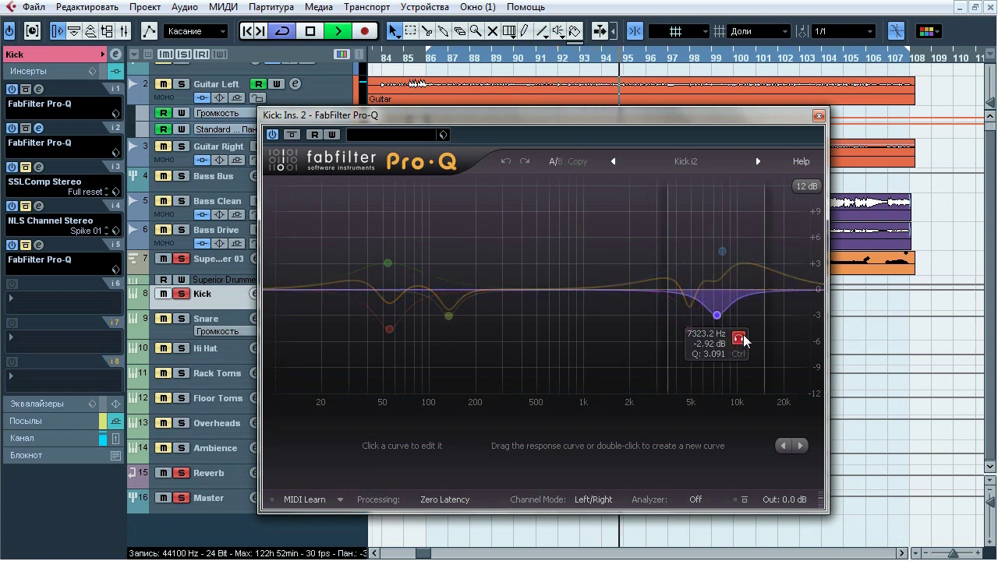
- Solo the 132.93 Hz and 54.8 Hz cut bands in turn, then close the second Pro-Q
{"action": "left_click_drag", "start_coordinate": [726, 120], "coordinate": [504, 69]}
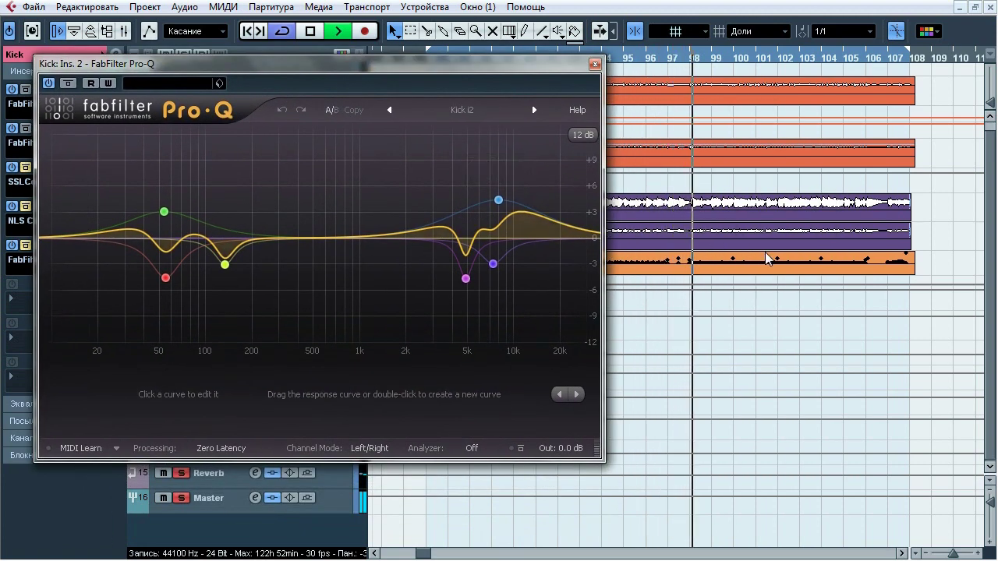
{"action": "left_click", "coordinate": [246, 289]}
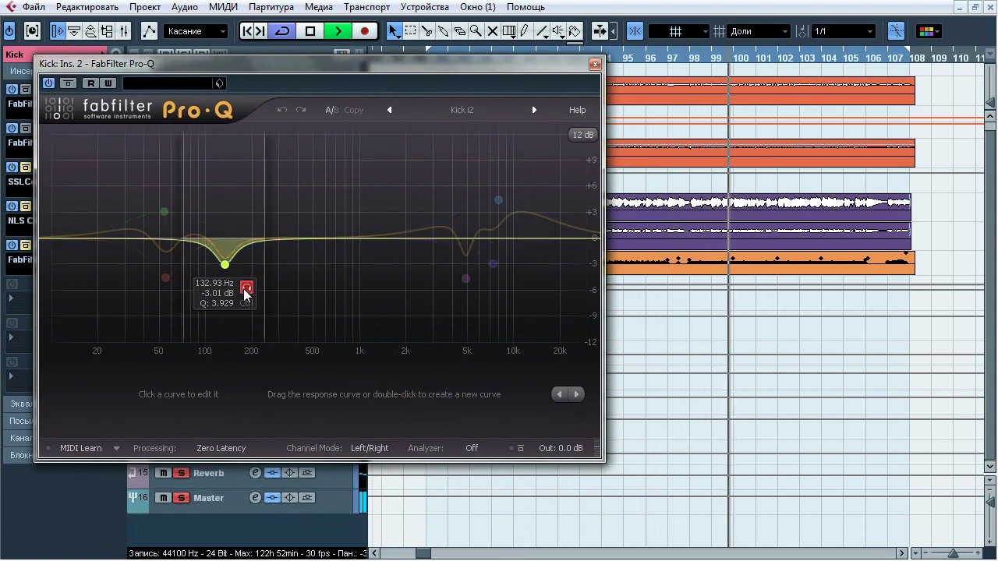
{"action": "left_click", "coordinate": [246, 290]}
{"action": "mouse_move", "coordinate": [165, 278]}
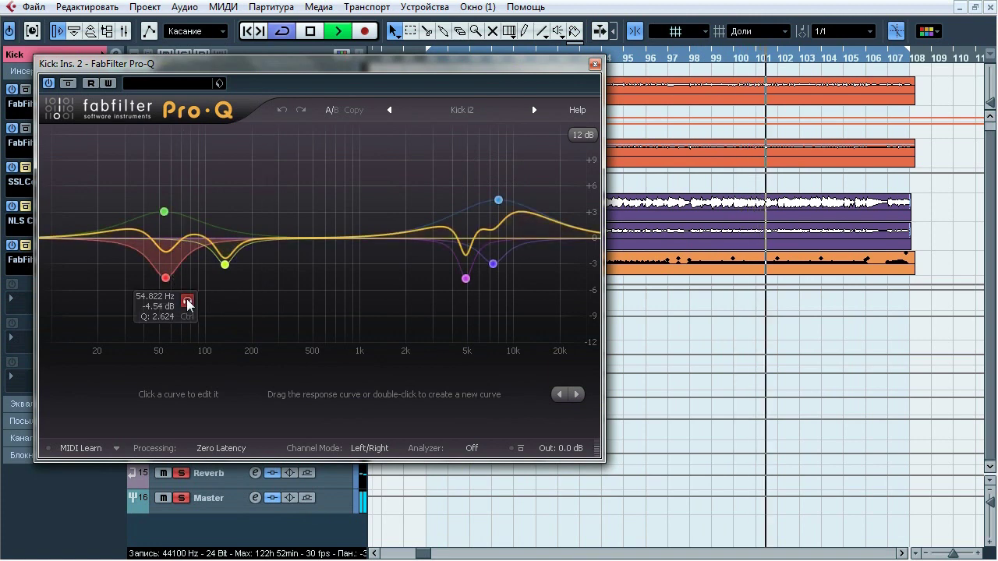
{"action": "left_click", "coordinate": [187, 302]}
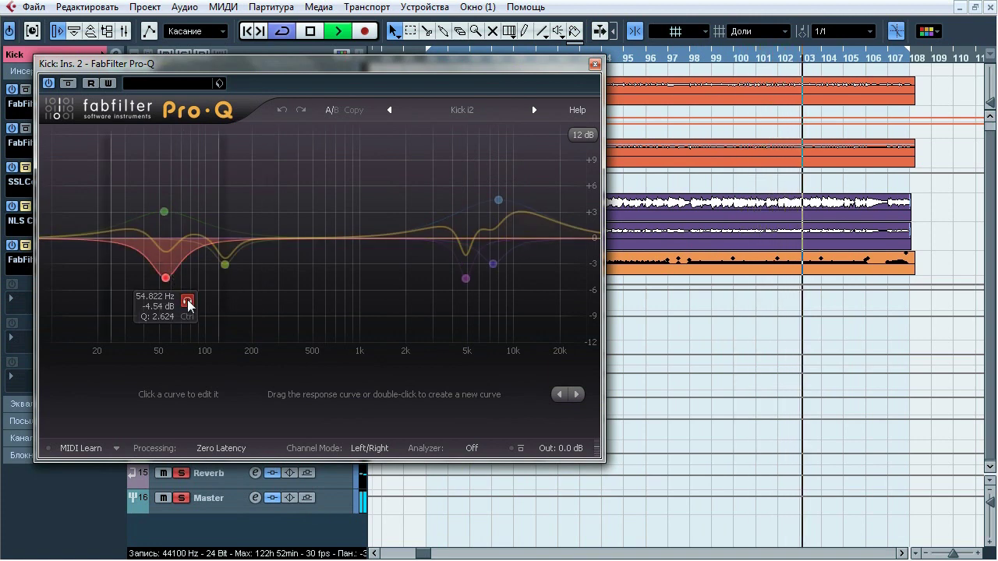
{"action": "left_click", "coordinate": [187, 302]}
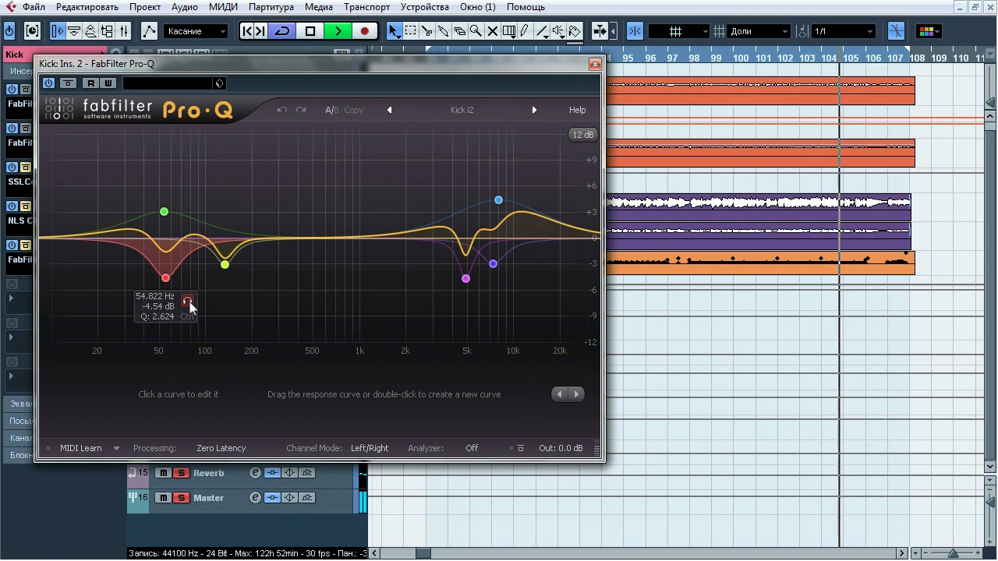
{"action": "left_click", "coordinate": [187, 302]}
{"action": "left_click", "coordinate": [187, 301]}
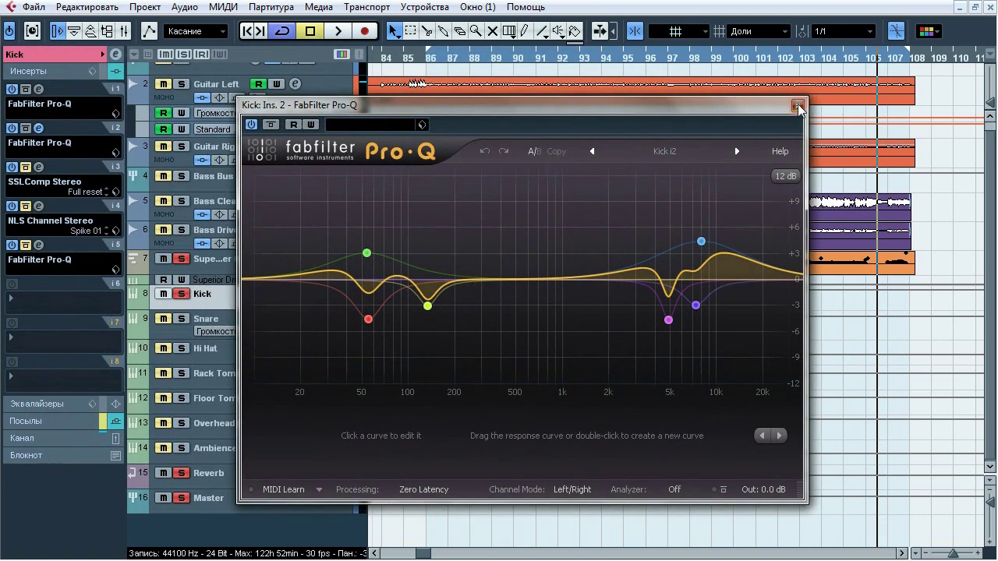
{"action": "left_click", "coordinate": [795, 102]}
- Open the Kick's SSLComp Stereo and start playback from around bar 92
{"action": "left_click", "coordinate": [41, 168]}
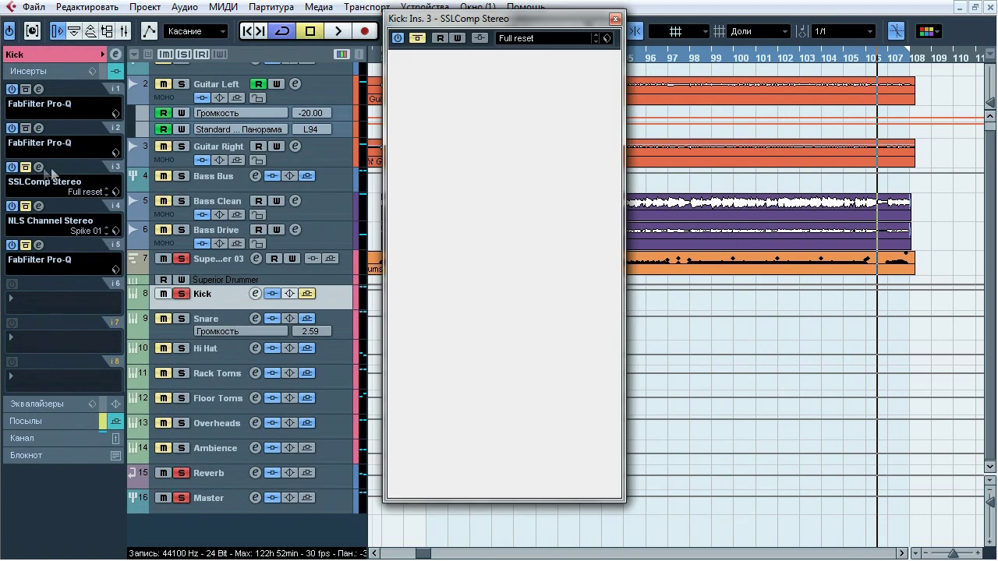
{"action": "left_click_drag", "start_coordinate": [450, 19], "coordinate": [314, 35]}
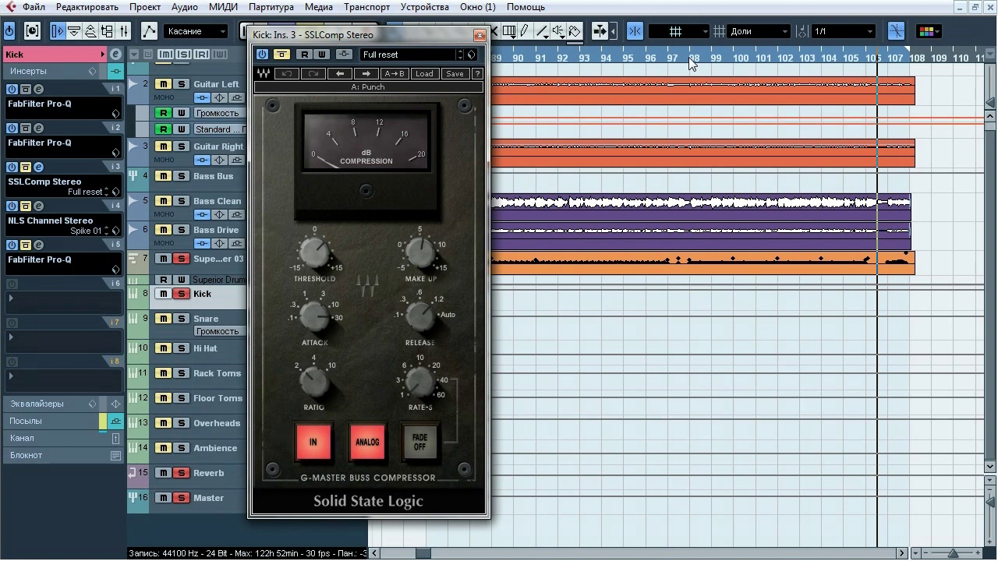
{"action": "left_click", "coordinate": [551, 58]}
{"action": "left_click_drag", "start_coordinate": [414, 43], "coordinate": [428, 50]}
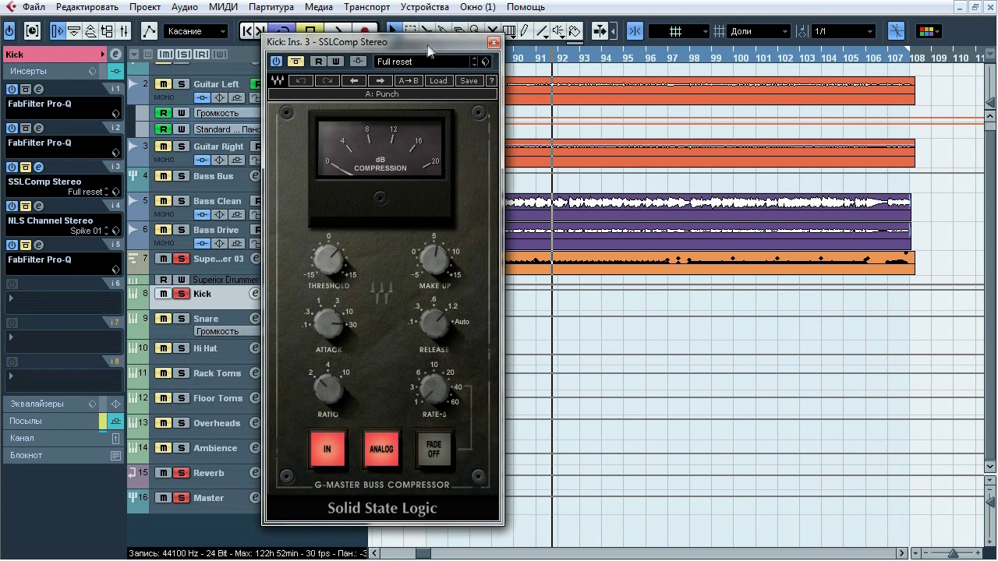
{"action": "key", "text": "space"}
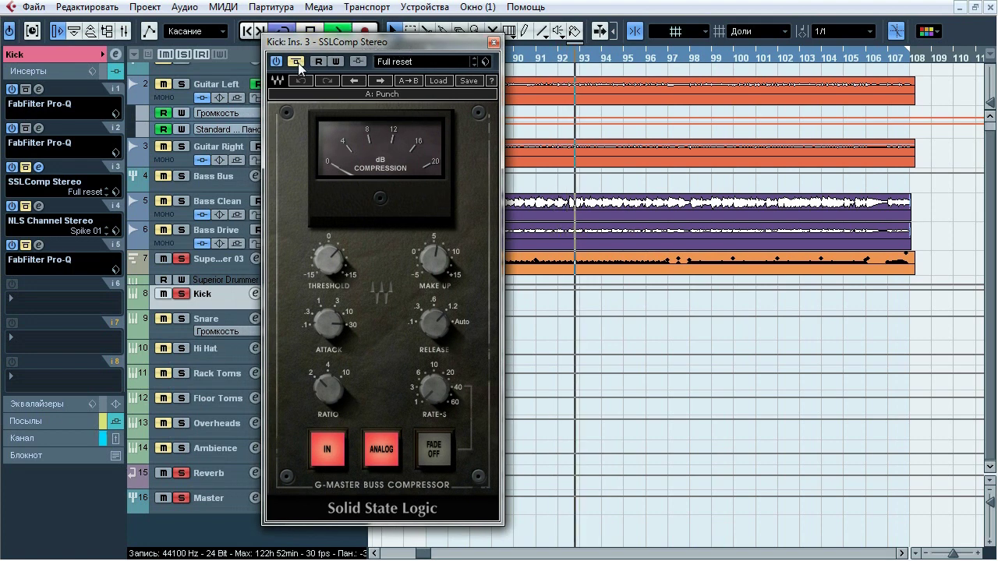
- A/B the SSL compressor bypass while replaying from around bar 91
{"action": "left_click", "coordinate": [296, 62]}
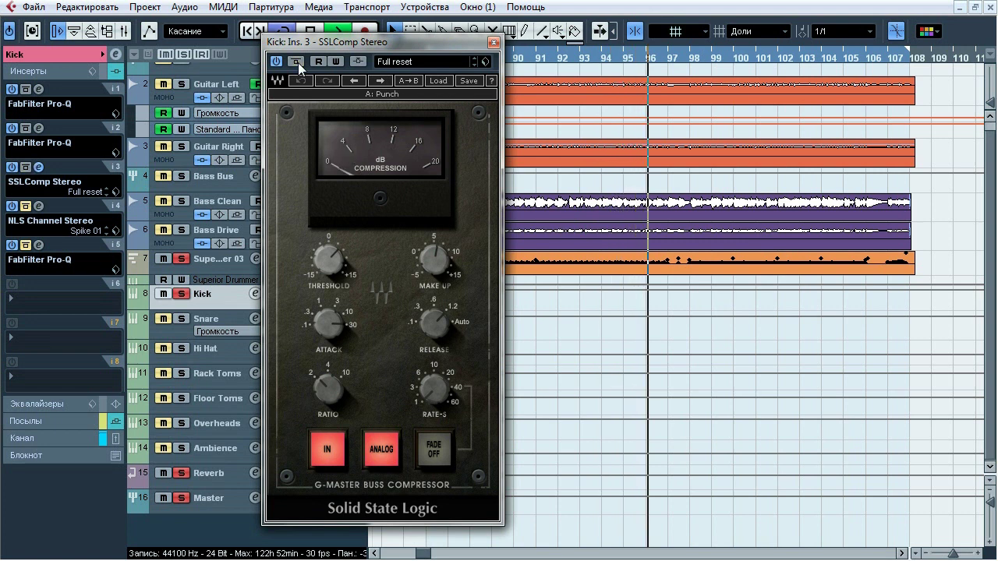
{"action": "left_click", "coordinate": [297, 62]}
{"action": "left_click", "coordinate": [534, 61]}
{"action": "left_click", "coordinate": [298, 62]}
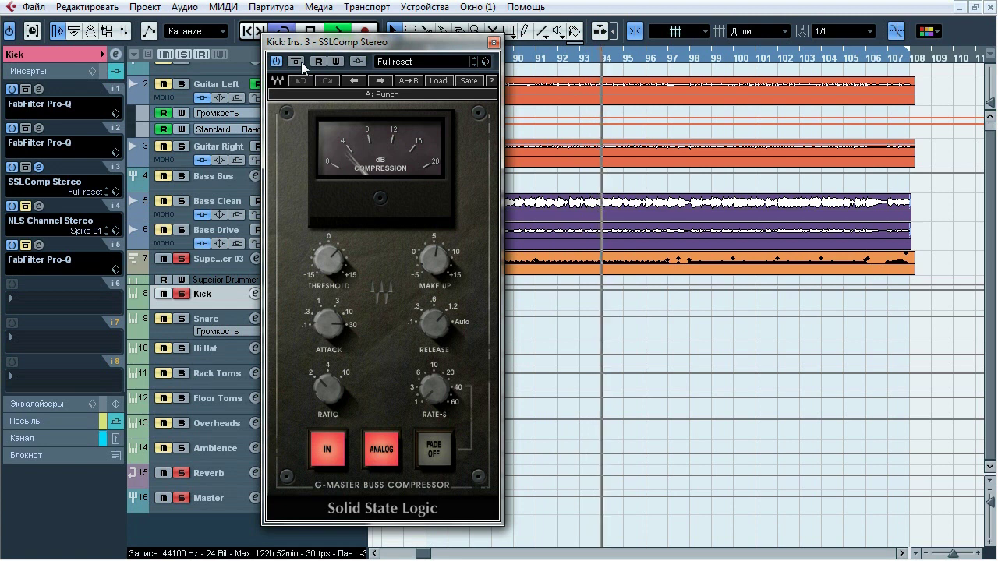
{"action": "left_click", "coordinate": [301, 62]}
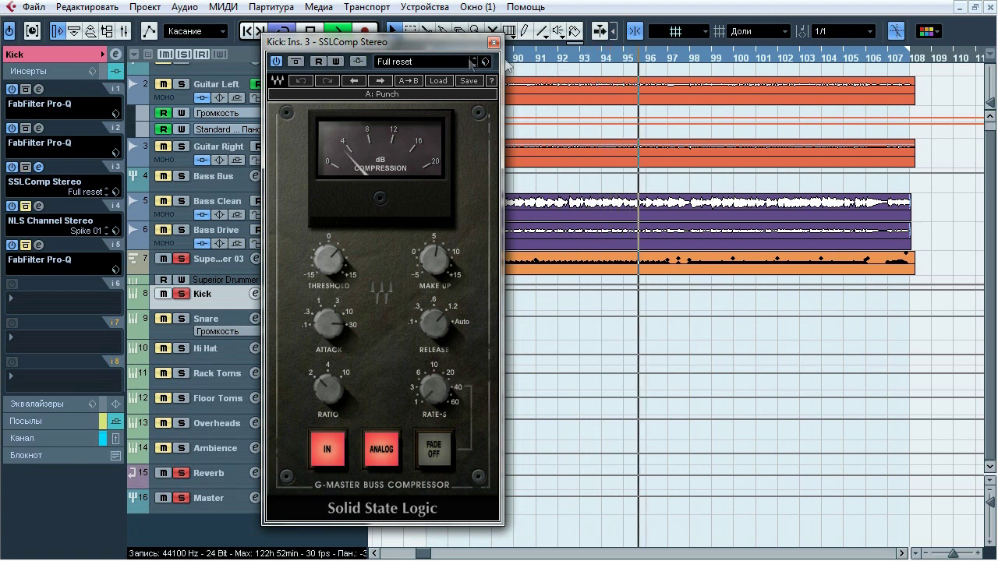
{"action": "left_click", "coordinate": [540, 61]}
{"action": "left_click", "coordinate": [67, 433]}
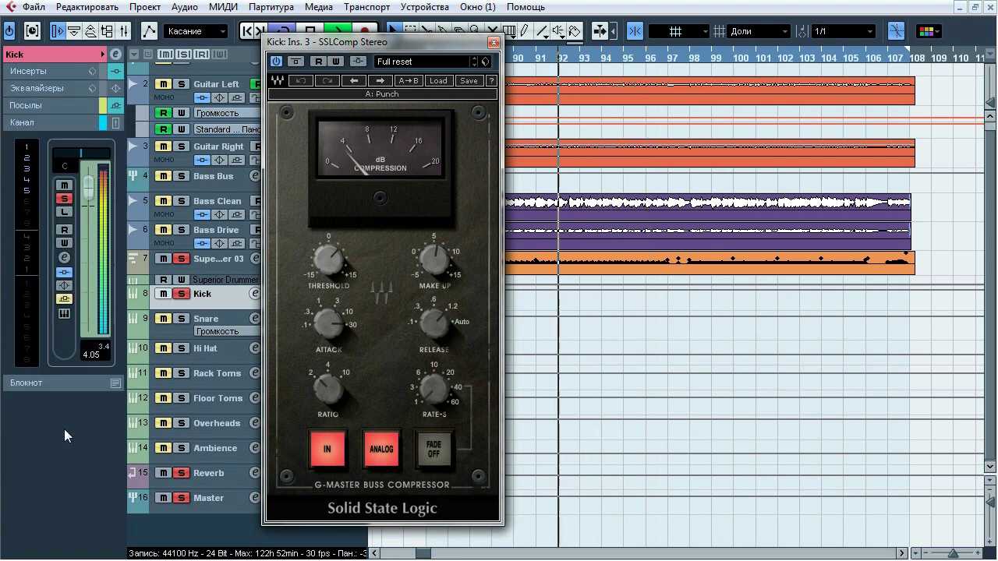
{"action": "left_click", "coordinate": [295, 62]}
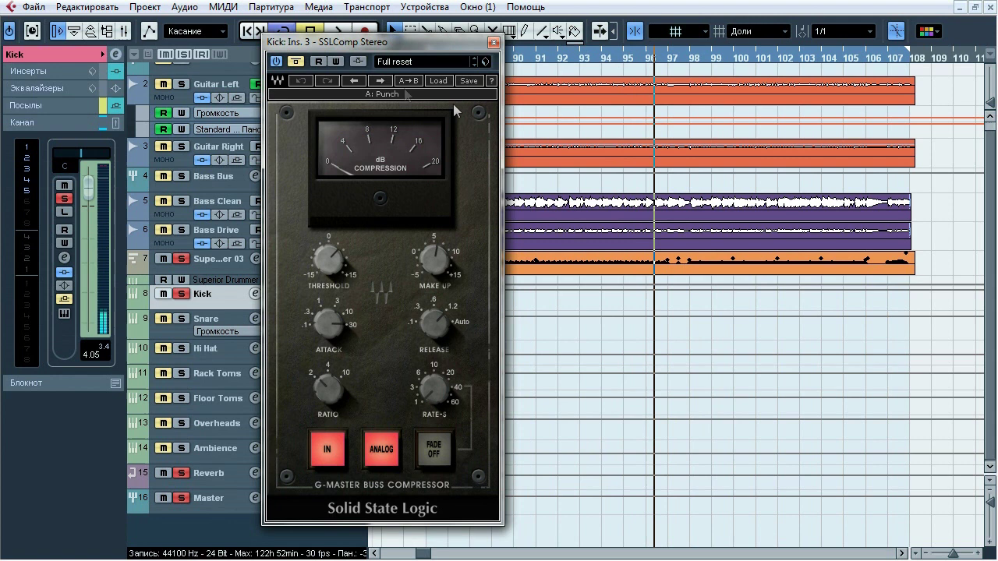
- Keep A/B-ing the SSL compressor around bars 98 and 93, then stop and close it
{"action": "left_click", "coordinate": [689, 63]}
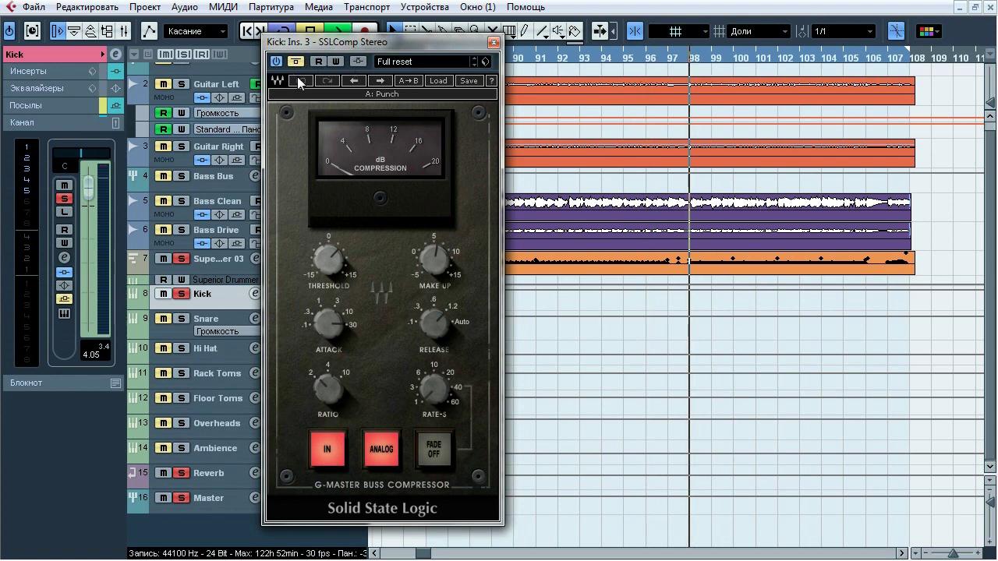
{"action": "left_click", "coordinate": [296, 62]}
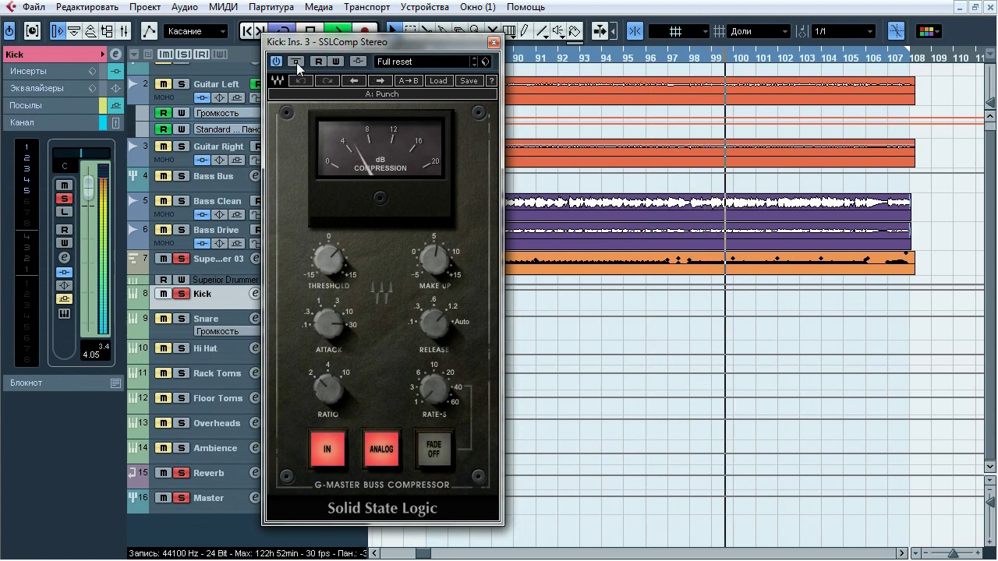
{"action": "left_click", "coordinate": [296, 63]}
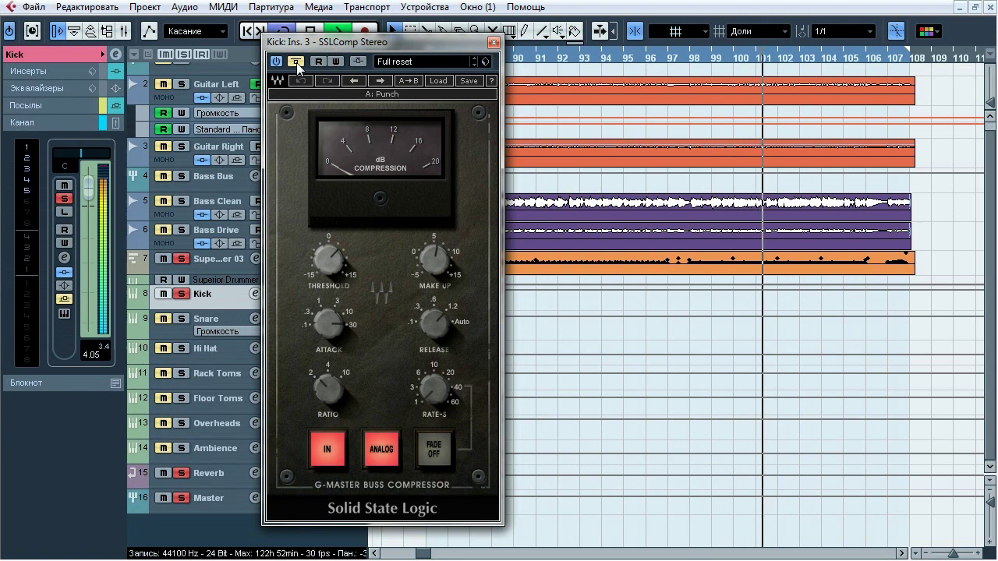
{"action": "left_click", "coordinate": [296, 62]}
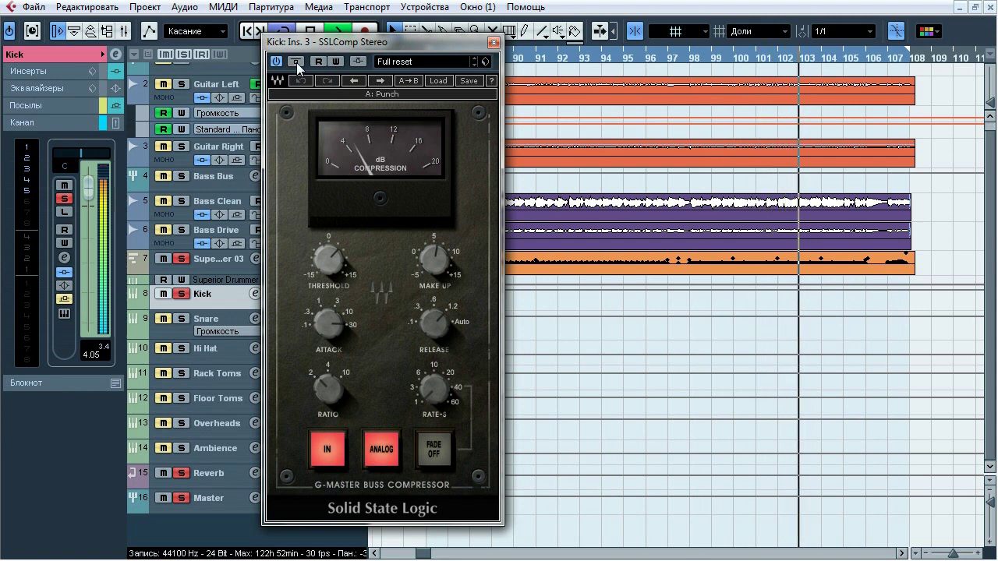
{"action": "left_click", "coordinate": [296, 62]}
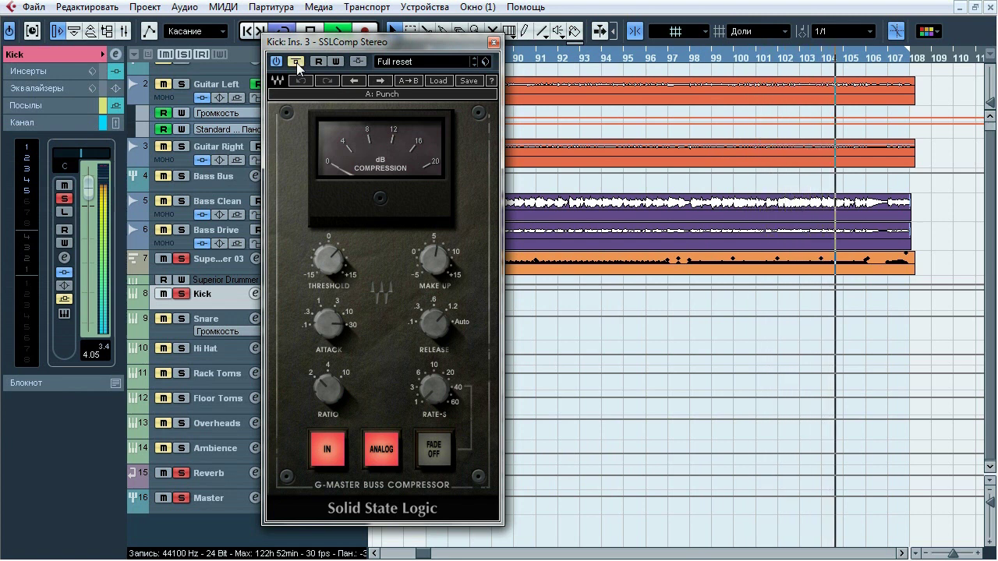
{"action": "left_click", "coordinate": [297, 63]}
{"action": "left_click", "coordinate": [578, 58]}
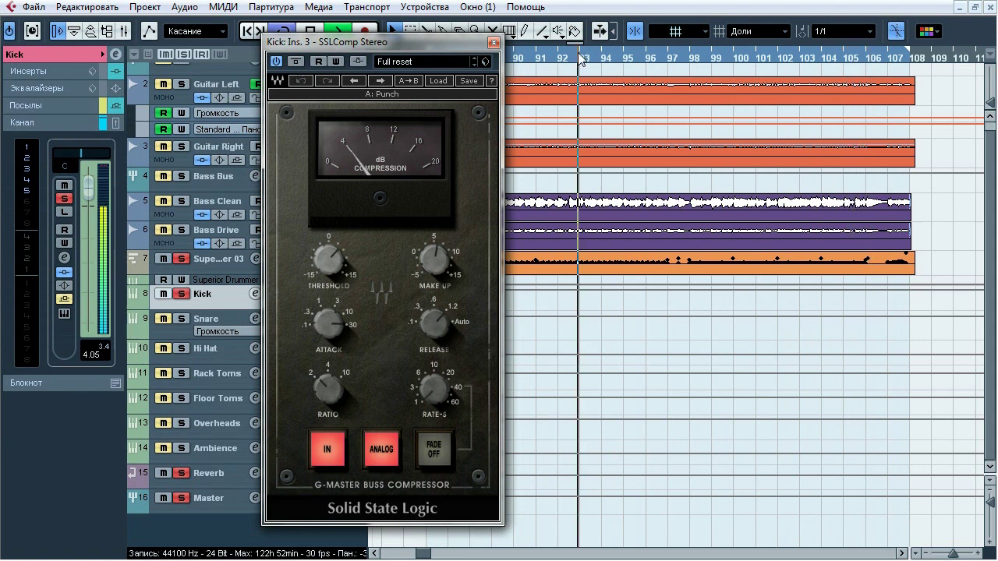
{"action": "left_click", "coordinate": [296, 61]}
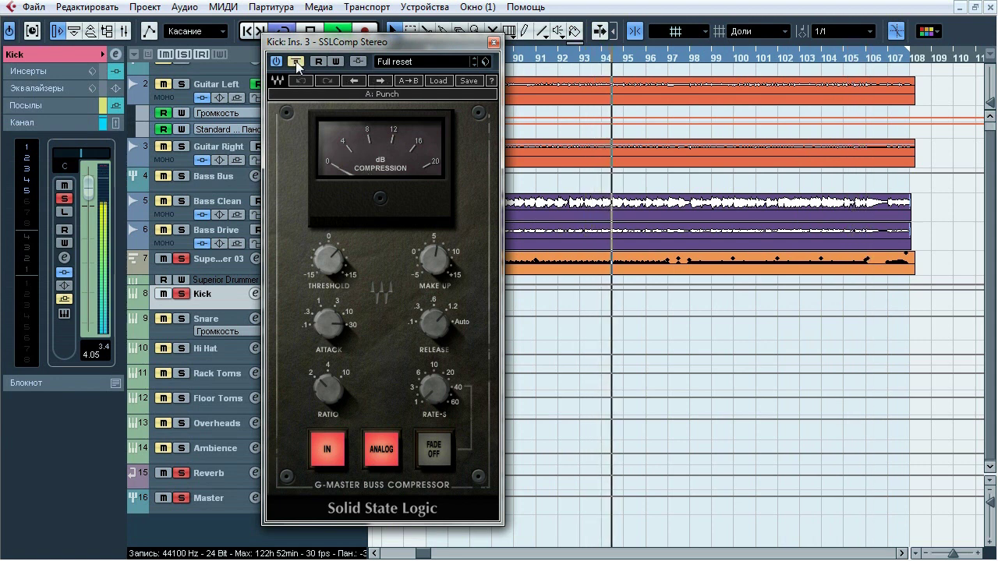
{"action": "left_click", "coordinate": [295, 61]}
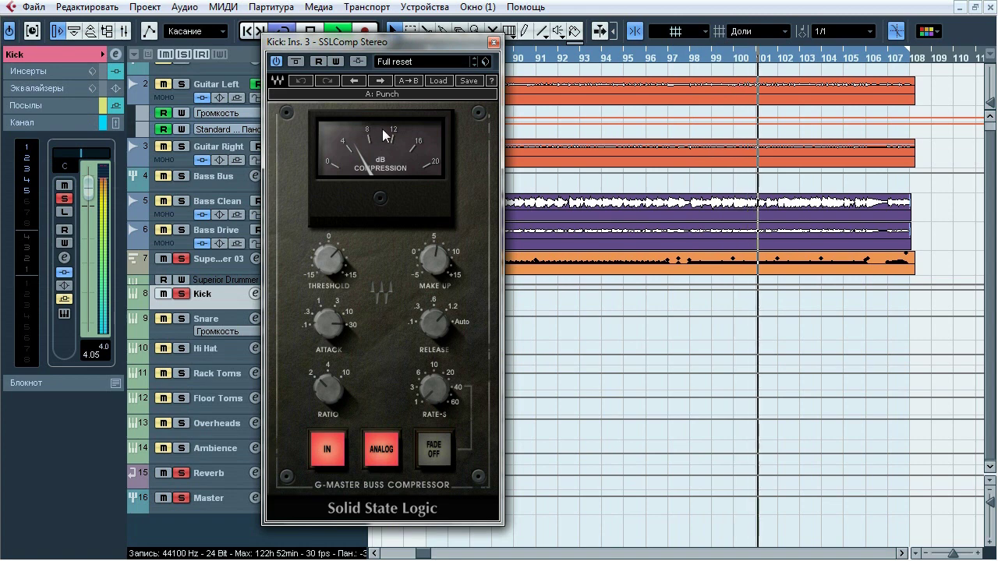
{"action": "key", "text": "space"}
{"action": "left_click", "coordinate": [493, 42]}
- Open the Kick's NLS Channel Stereo insert and A/B its bypass during playback
{"action": "left_click", "coordinate": [47, 71]}
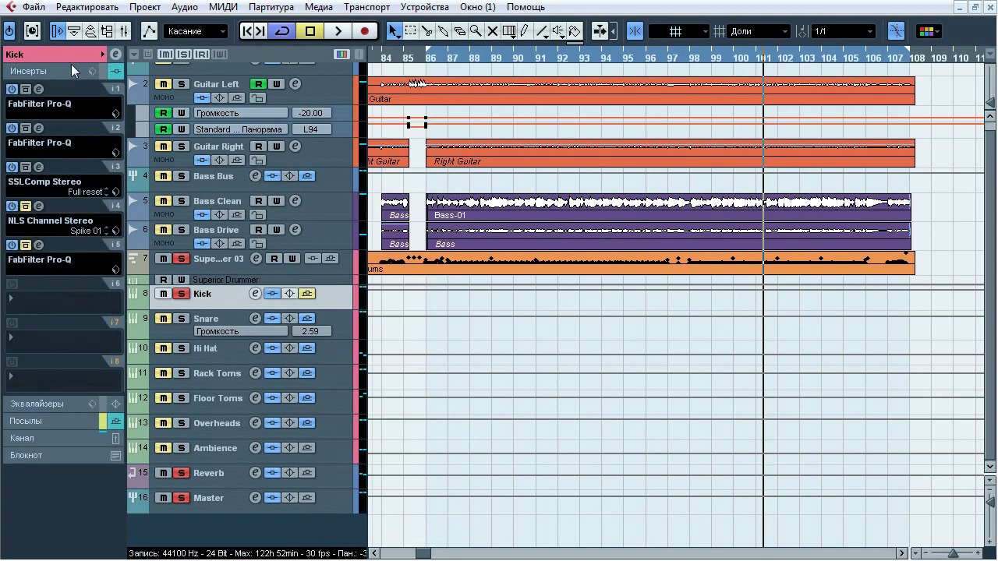
{"action": "left_click", "coordinate": [38, 206]}
{"action": "left_click_drag", "start_coordinate": [490, 20], "coordinate": [460, 35]}
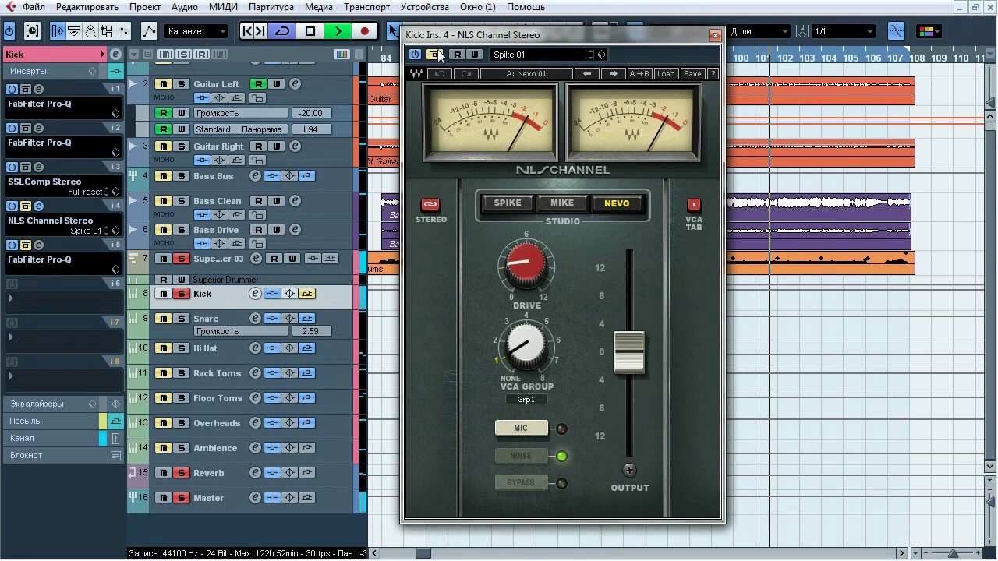
{"action": "left_click", "coordinate": [437, 53]}
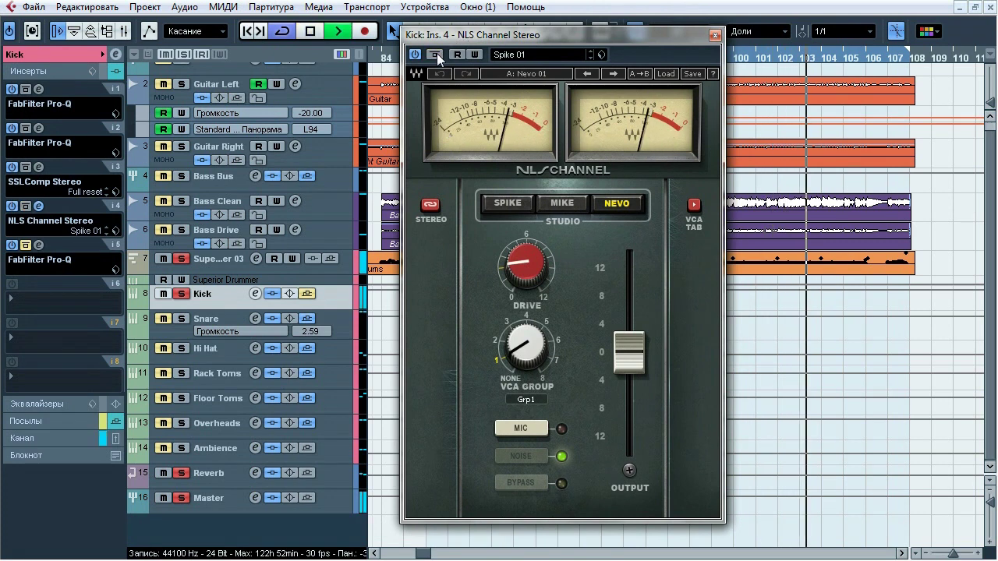
{"action": "left_click", "coordinate": [436, 53]}
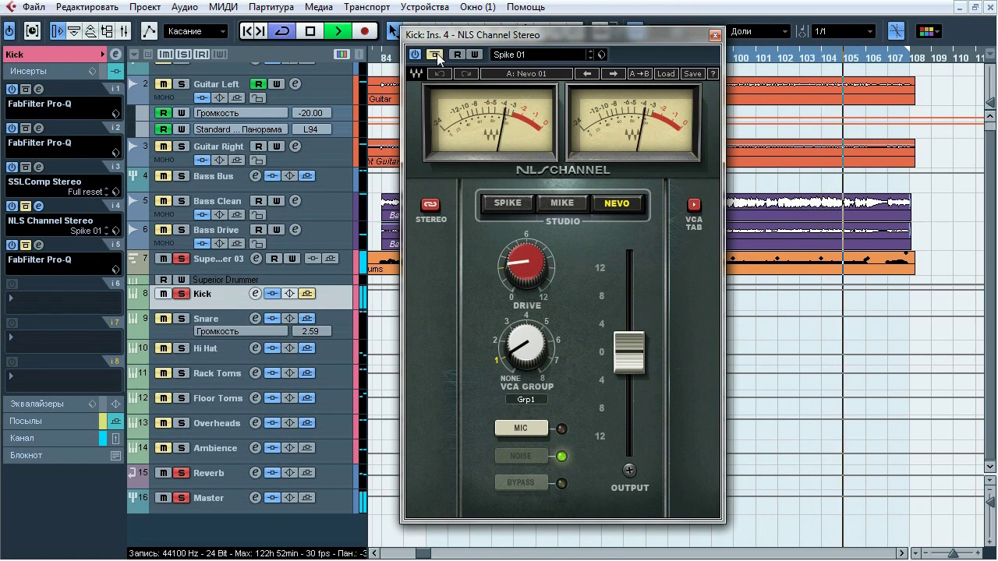
{"action": "left_click", "coordinate": [437, 53]}
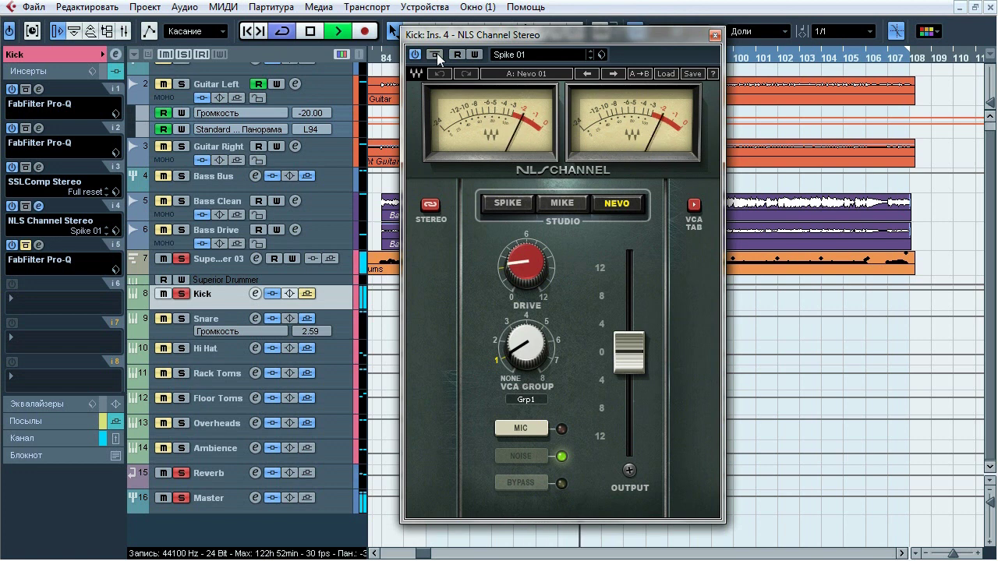
{"action": "key", "text": "space"}
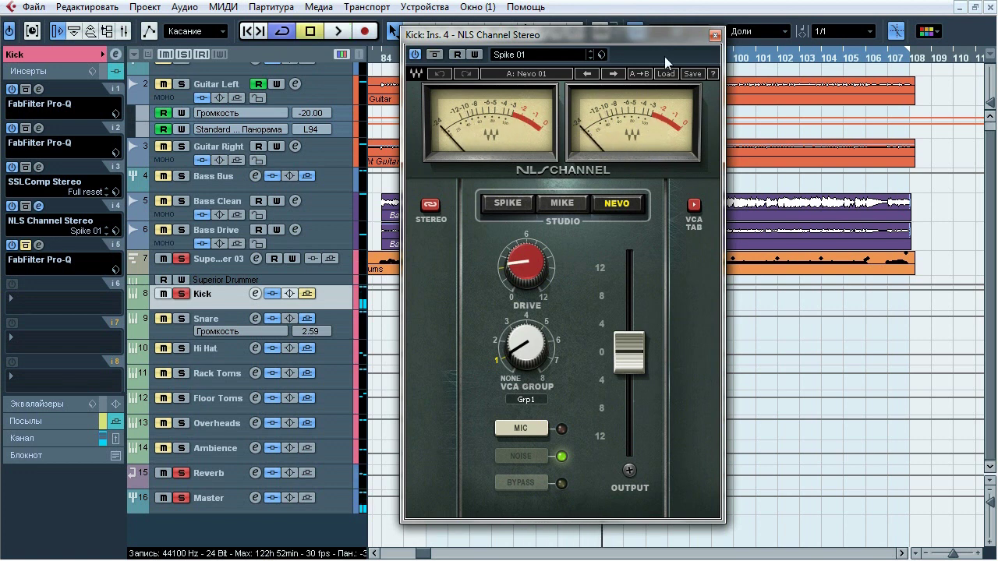
{"action": "left_click", "coordinate": [714, 35]}
{"action": "left_click", "coordinate": [39, 244]}
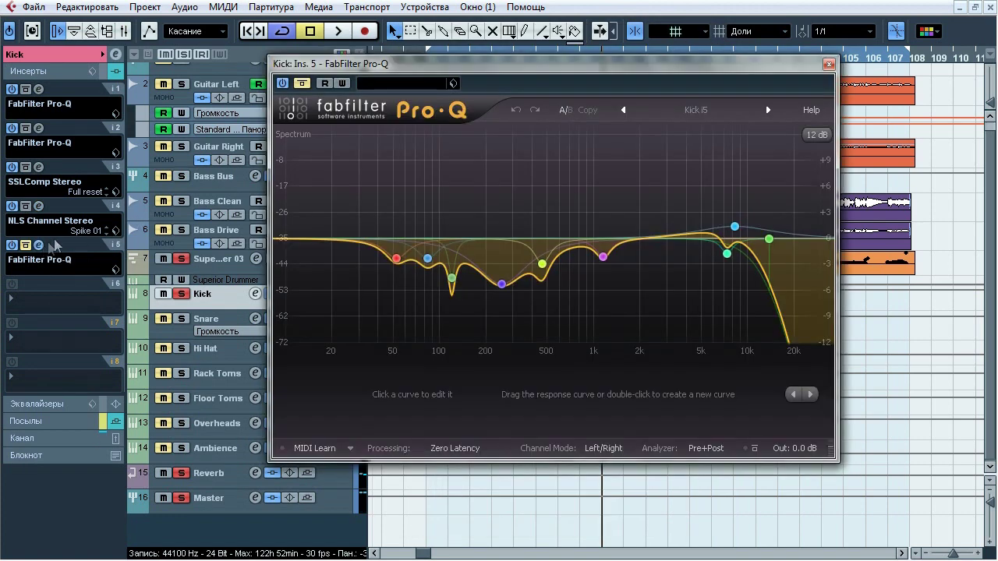
{"action": "left_click_drag", "start_coordinate": [382, 65], "coordinate": [349, 79]}
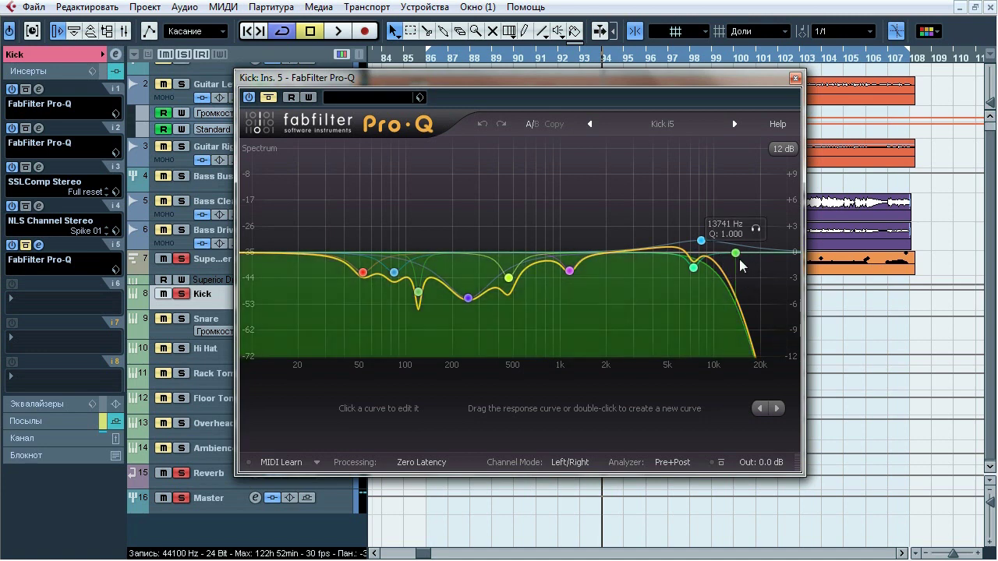
{"action": "key", "text": "space"}
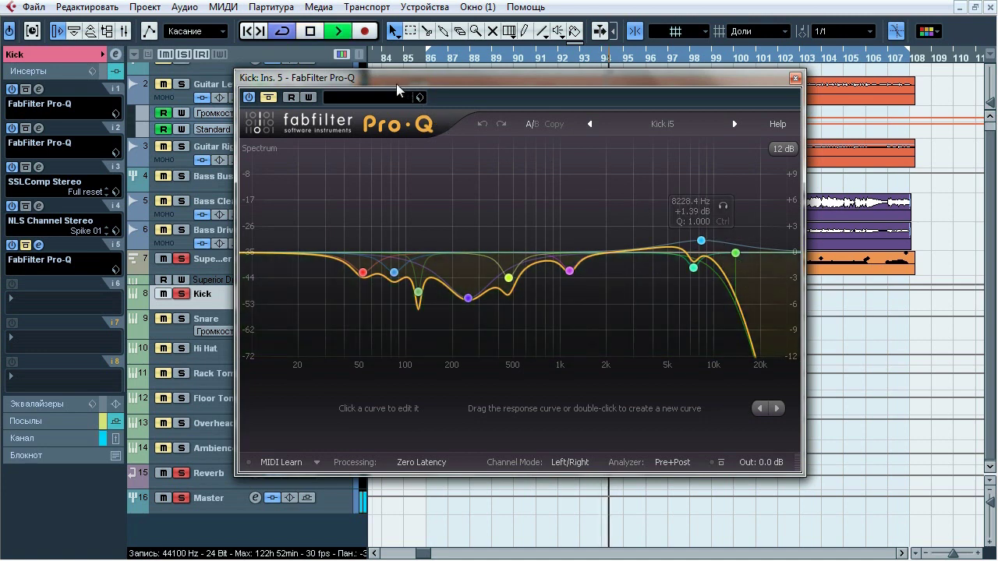
{"action": "left_click", "coordinate": [269, 98]}
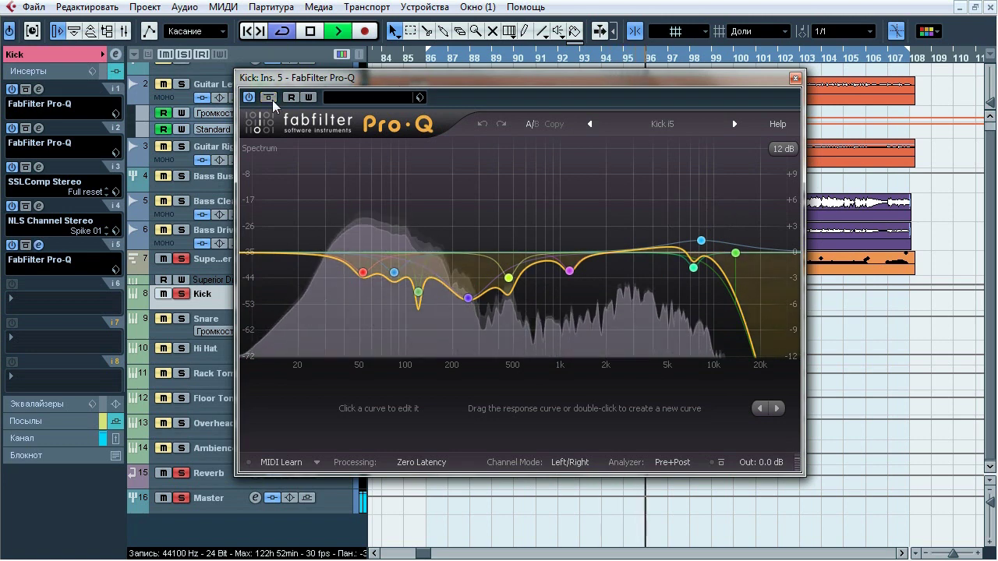
{"action": "left_click", "coordinate": [272, 101]}
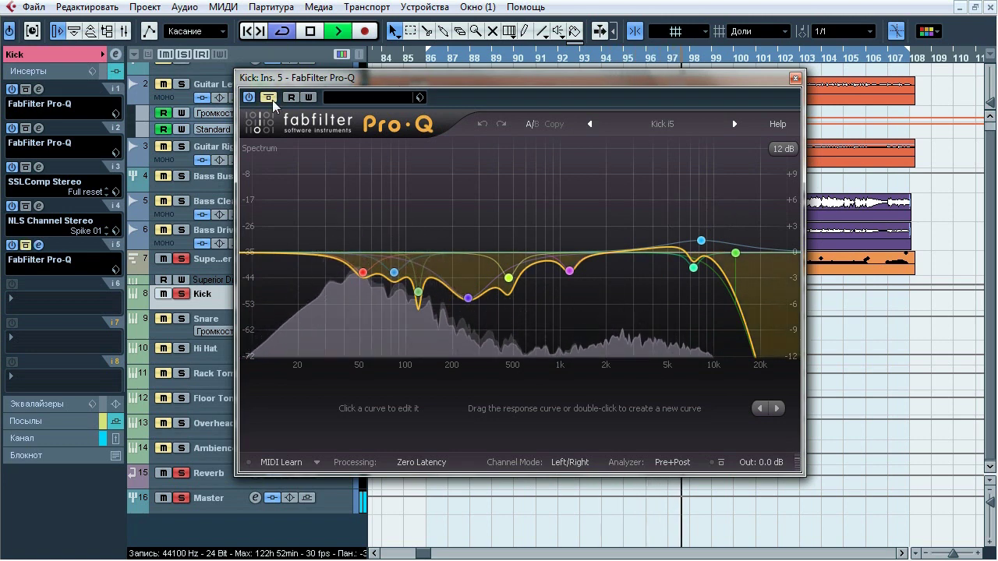
{"action": "left_click", "coordinate": [269, 98]}
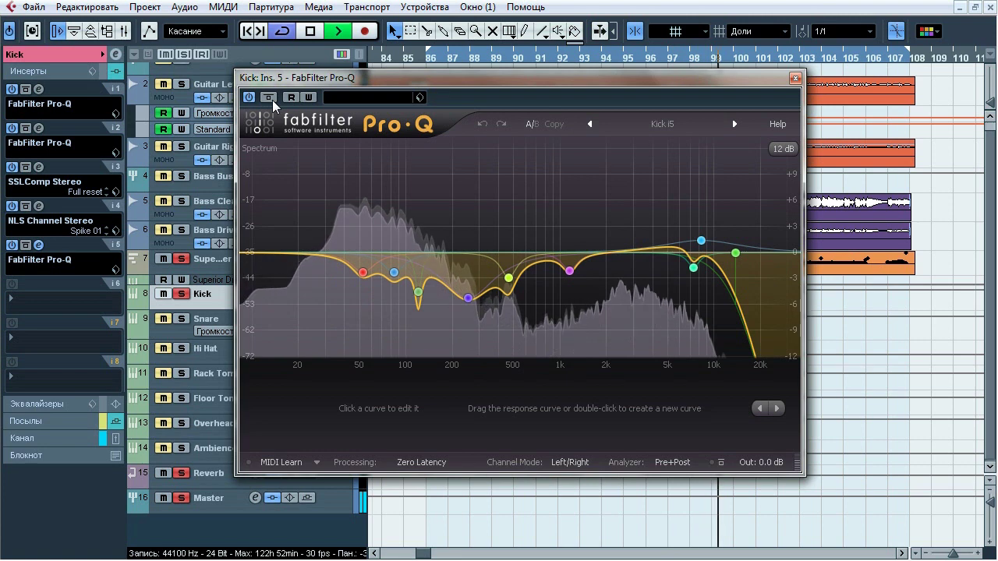
{"action": "left_click", "coordinate": [273, 101]}
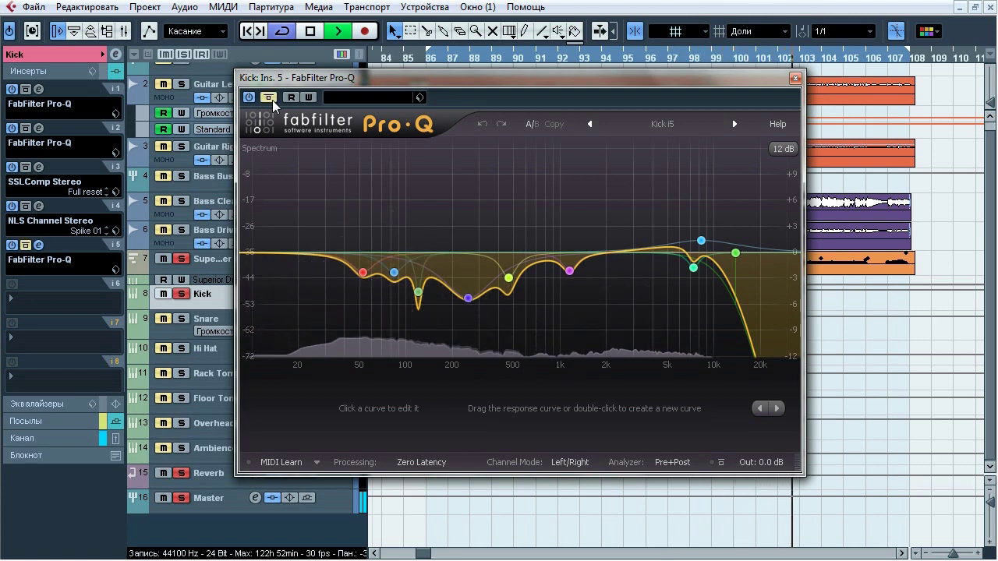
{"action": "left_click", "coordinate": [269, 97]}
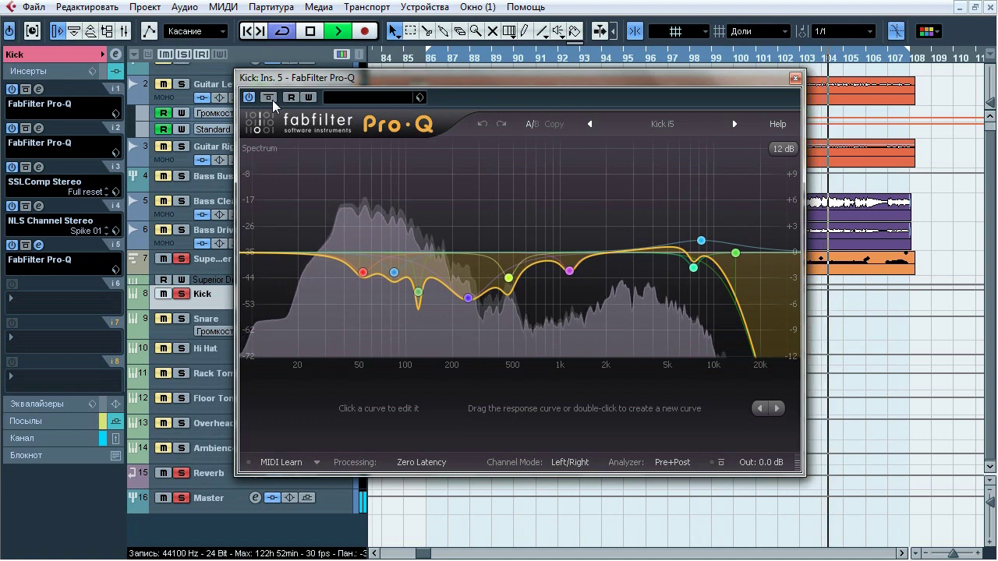
{"action": "left_click", "coordinate": [269, 97]}
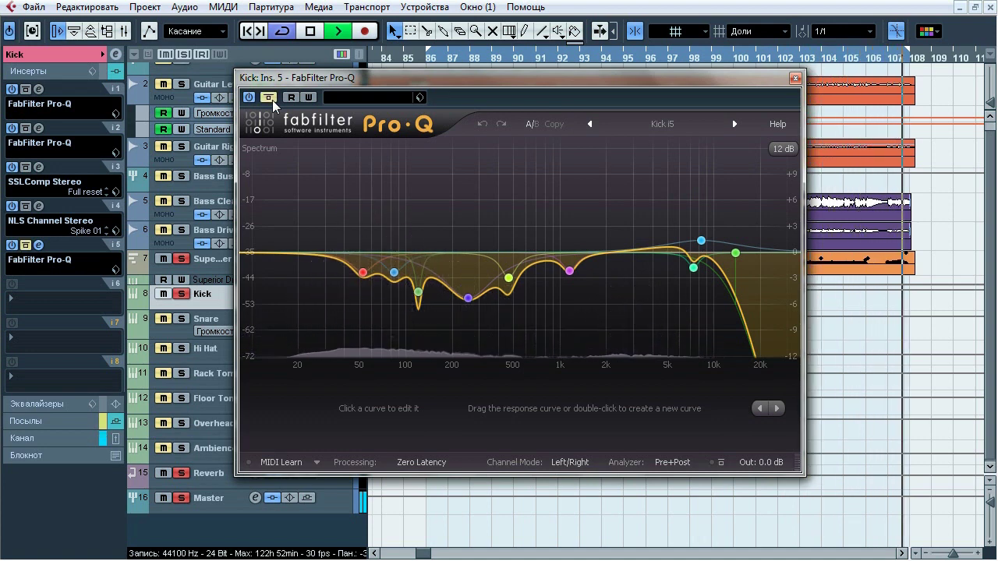
{"action": "left_click", "coordinate": [268, 98]}
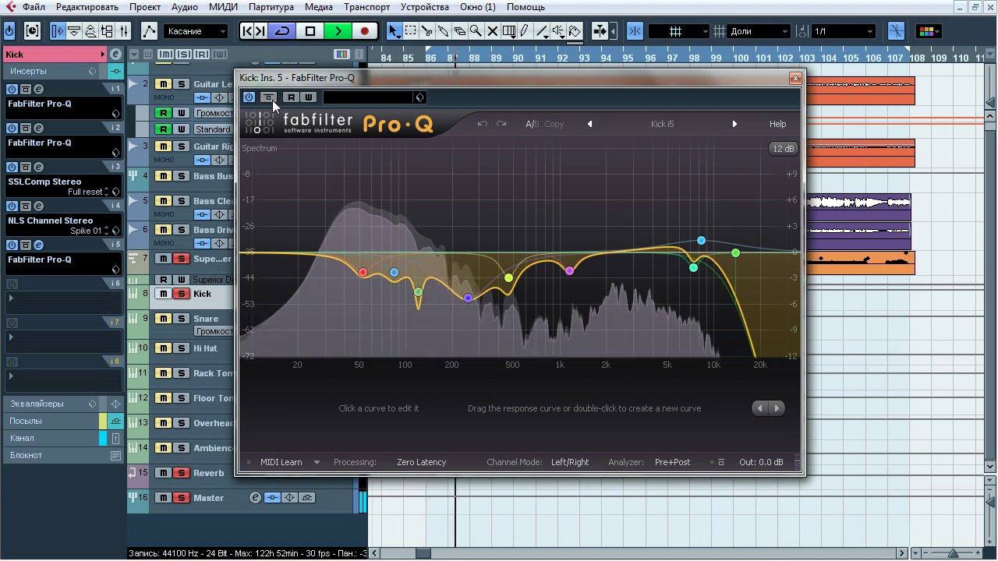
{"action": "left_click", "coordinate": [269, 98]}
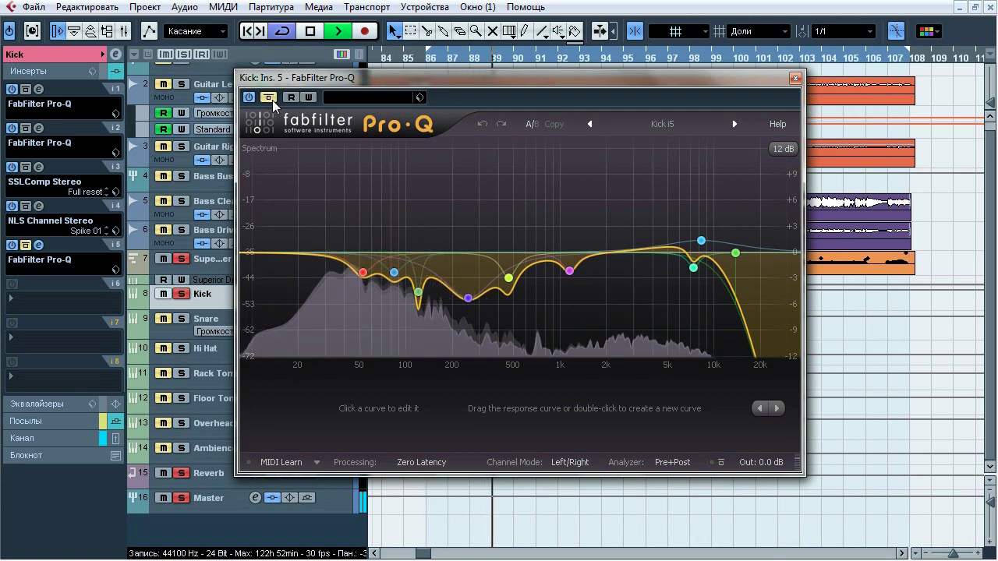
{"action": "left_click", "coordinate": [269, 98]}
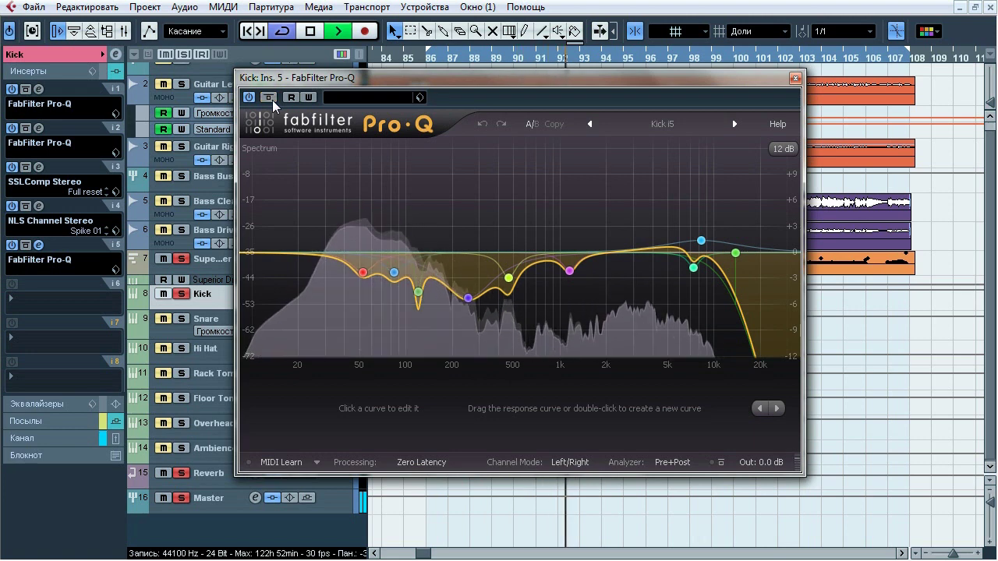
{"action": "left_click", "coordinate": [272, 101]}
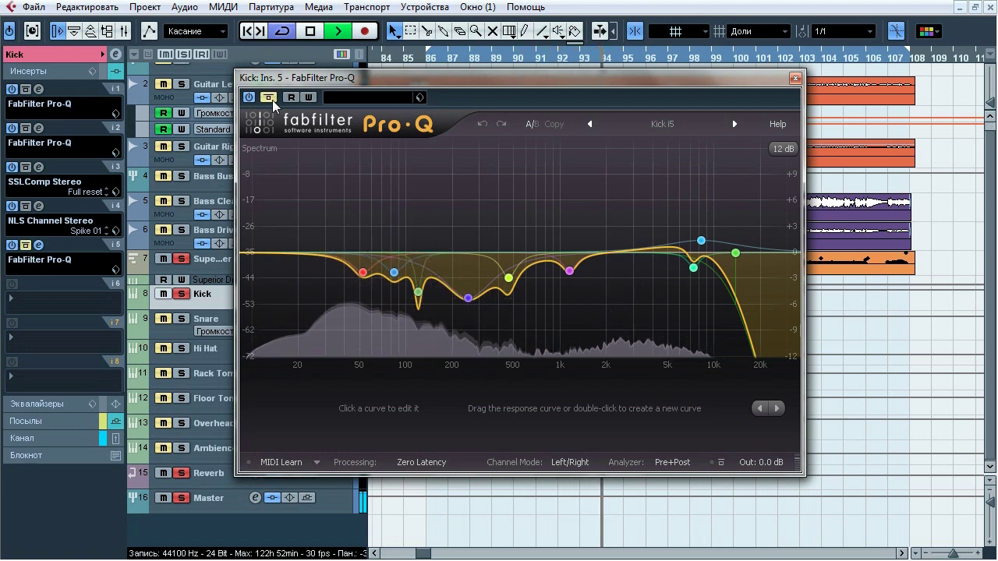
{"action": "left_click", "coordinate": [269, 97]}
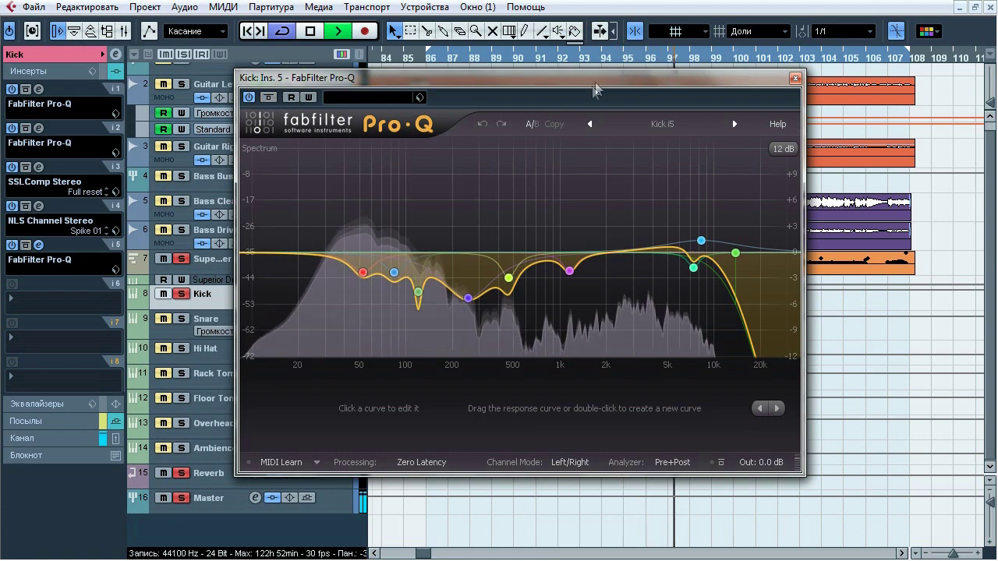
{"action": "left_click_drag", "start_coordinate": [594, 91], "coordinate": [467, 78]}
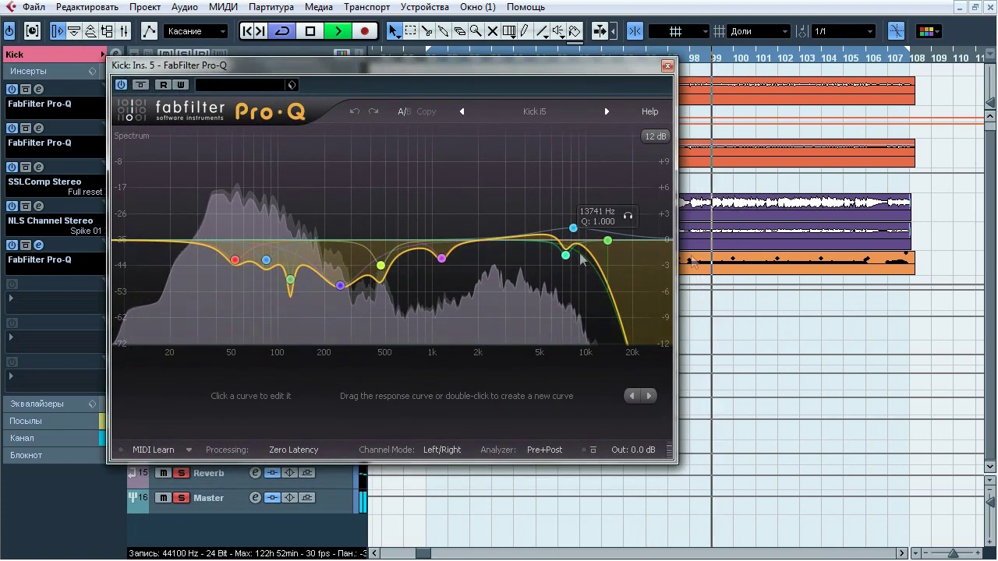
- Solo the Kick Pro-Q's 120, 83, 52, 252, 462 and 1148 Hz bands in turn
{"action": "left_click", "coordinate": [311, 303]}
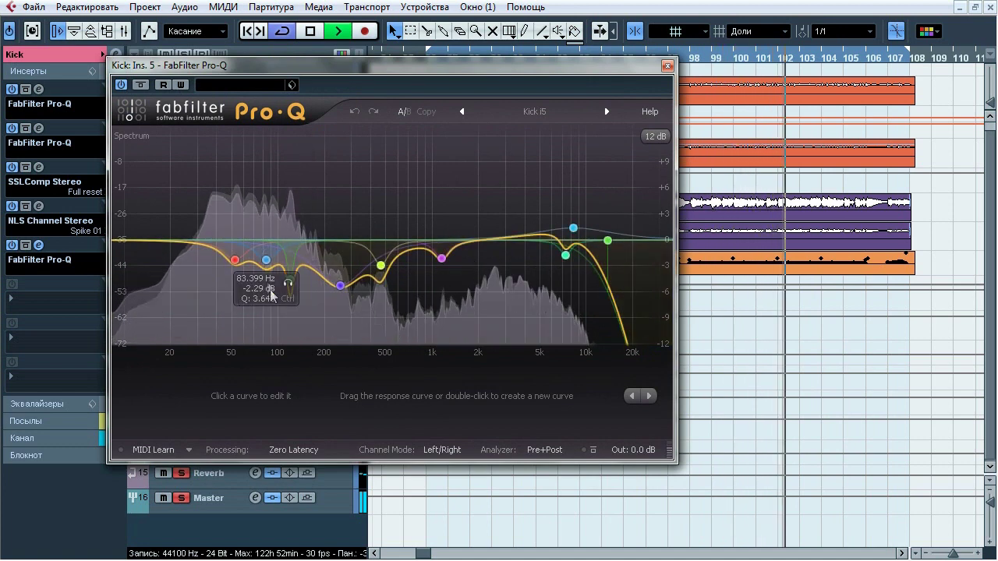
{"action": "left_click", "coordinate": [286, 287]}
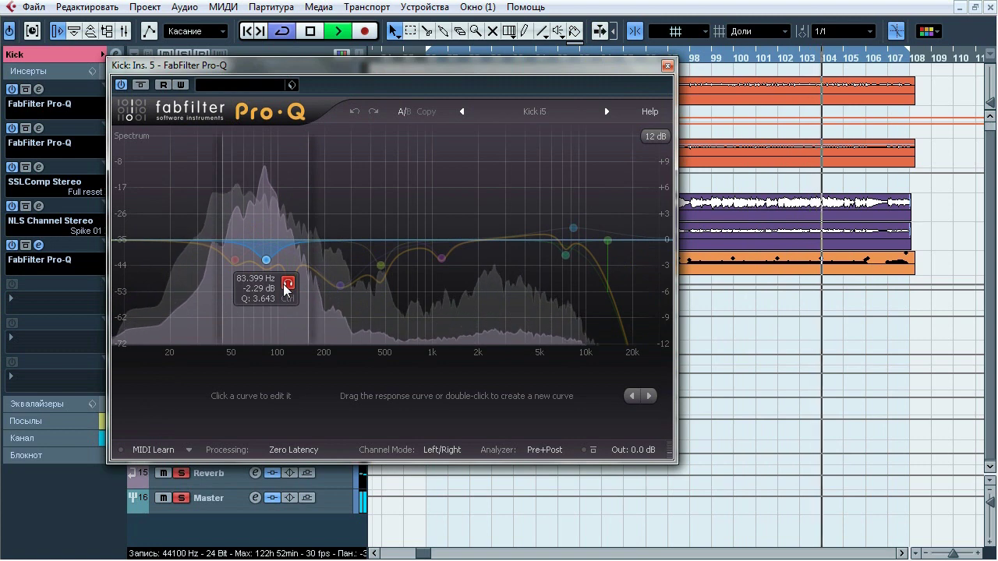
{"action": "left_click", "coordinate": [257, 285]}
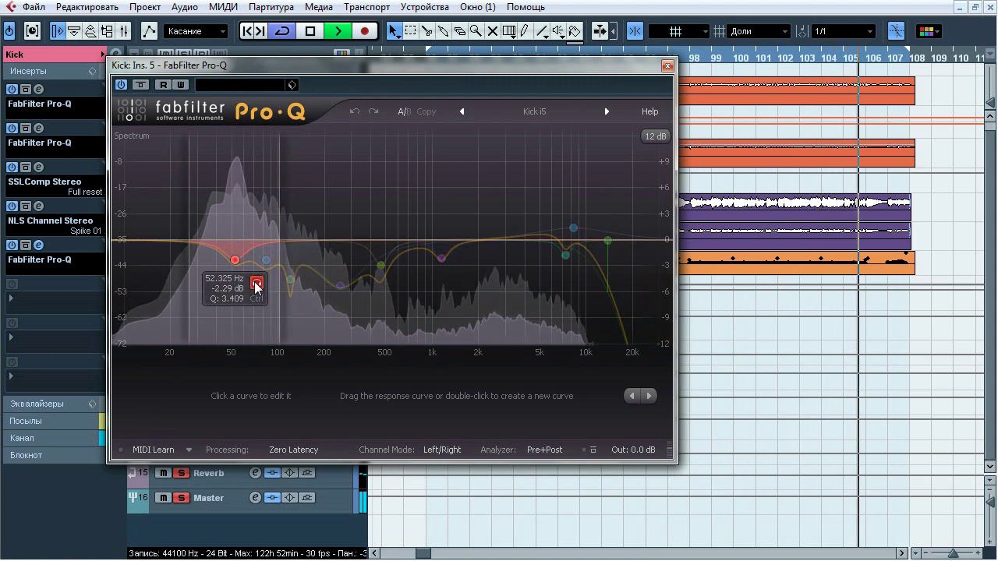
{"action": "left_click", "coordinate": [363, 310]}
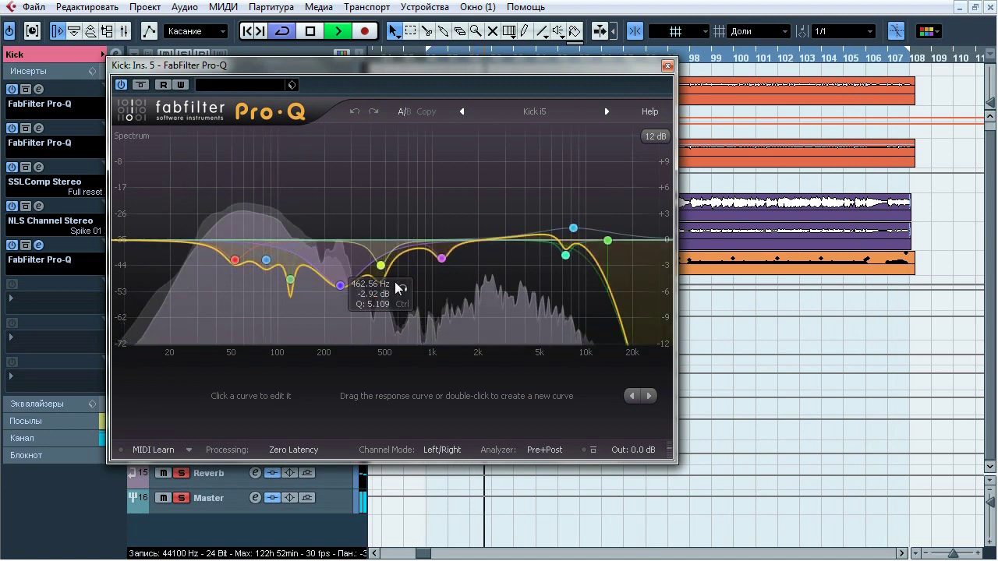
{"action": "left_click", "coordinate": [401, 288]}
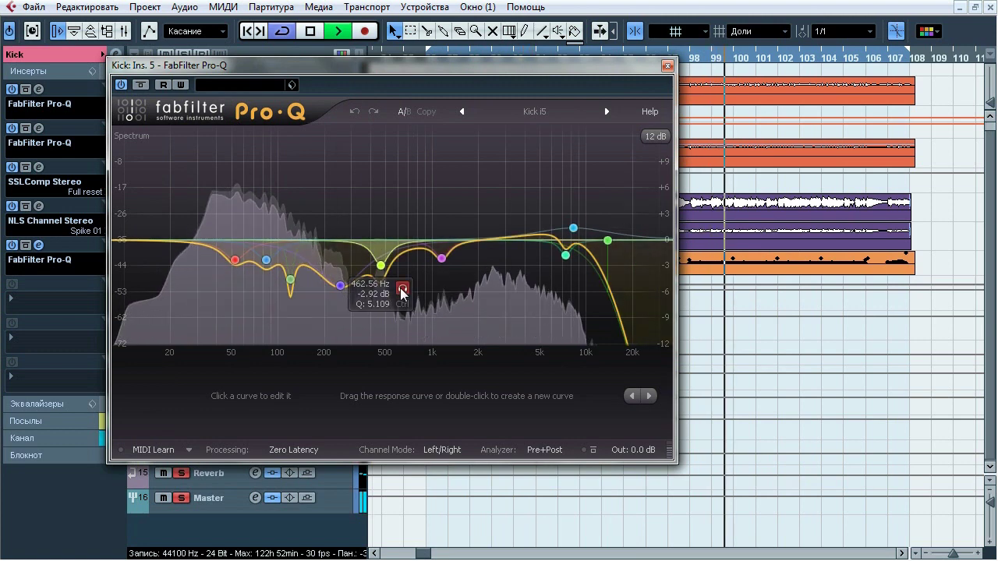
{"action": "left_click", "coordinate": [400, 289]}
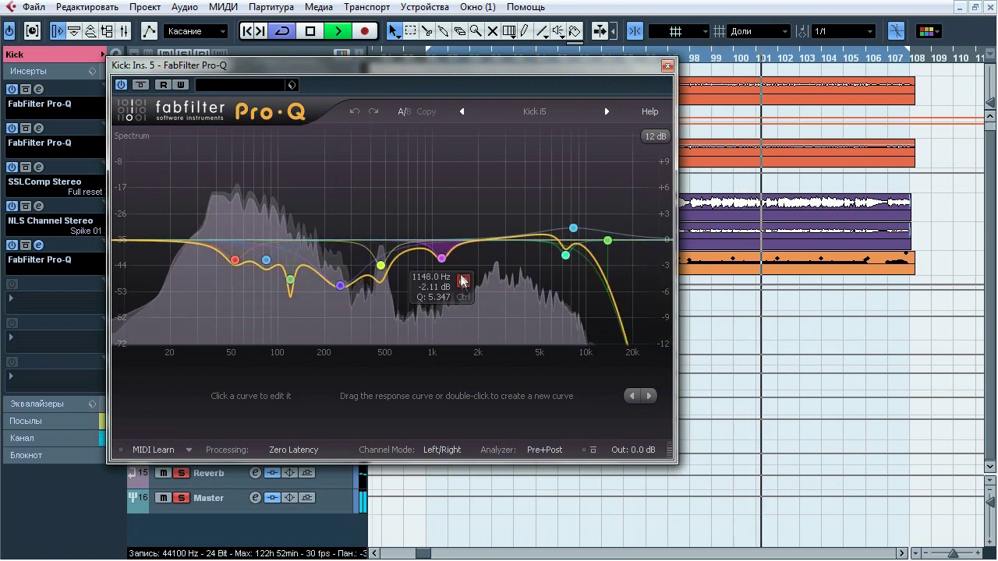
{"action": "left_click", "coordinate": [463, 280]}
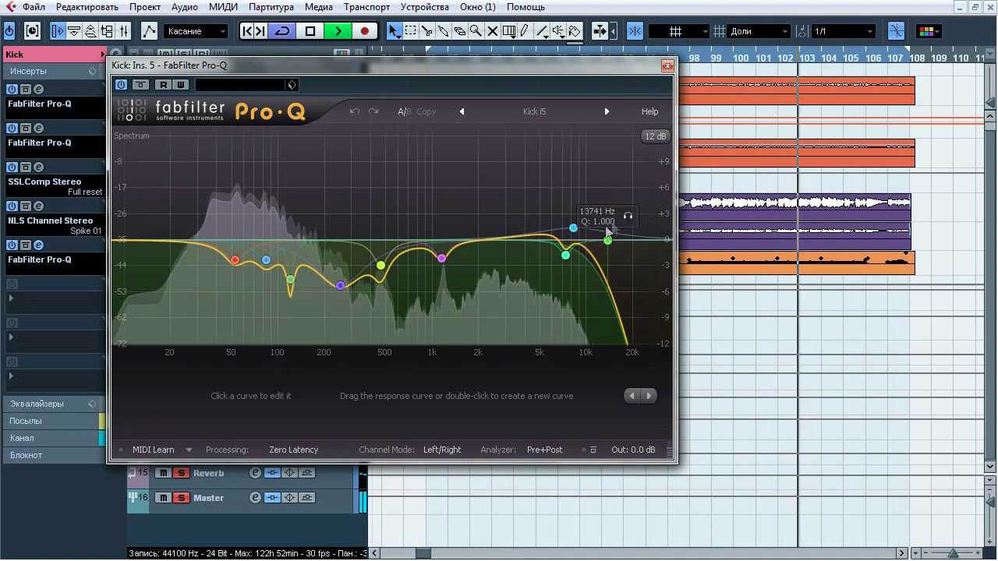
- Audition the 13741 Hz high-cut, A/B its bypass, then stop playback and close Pro-Q
{"action": "left_click", "coordinate": [628, 216]}
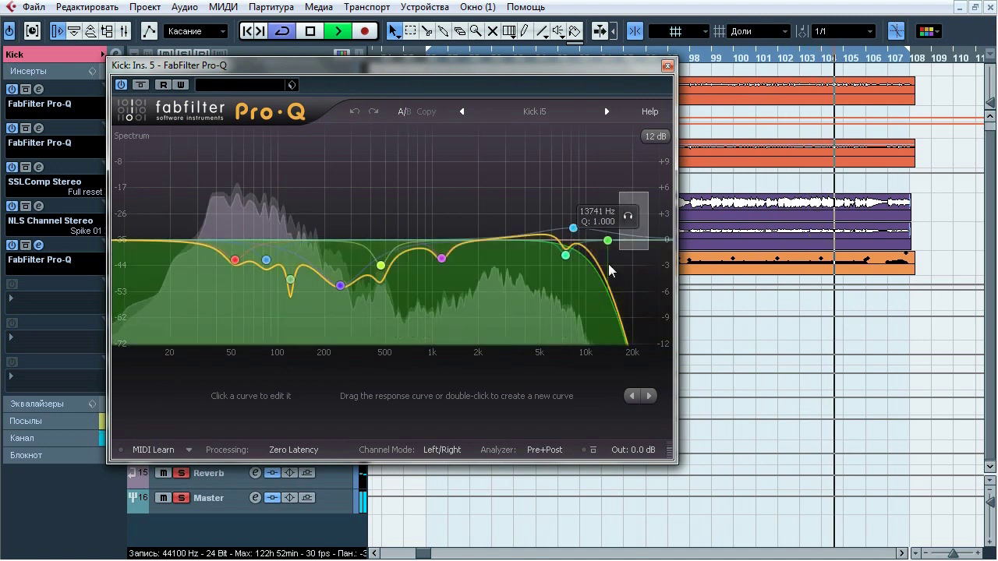
{"action": "left_click", "coordinate": [608, 240]}
{"action": "left_click", "coordinate": [519, 396]}
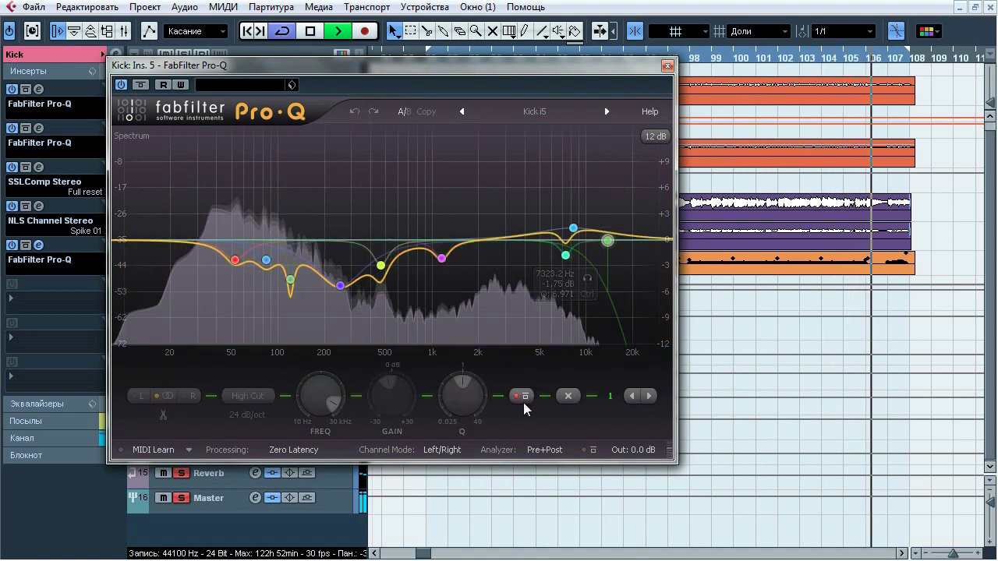
{"action": "left_click", "coordinate": [524, 399]}
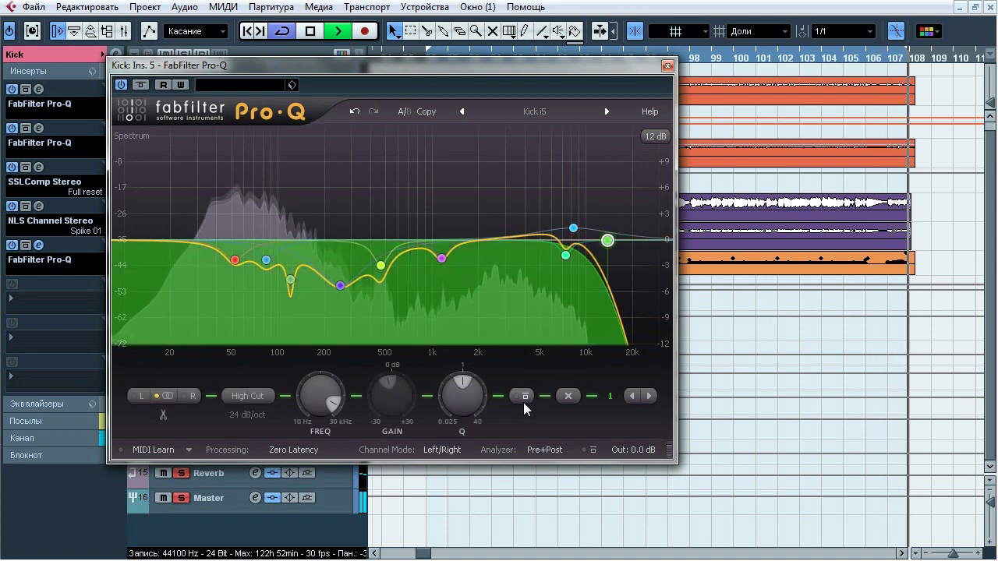
{"action": "key", "text": "space"}
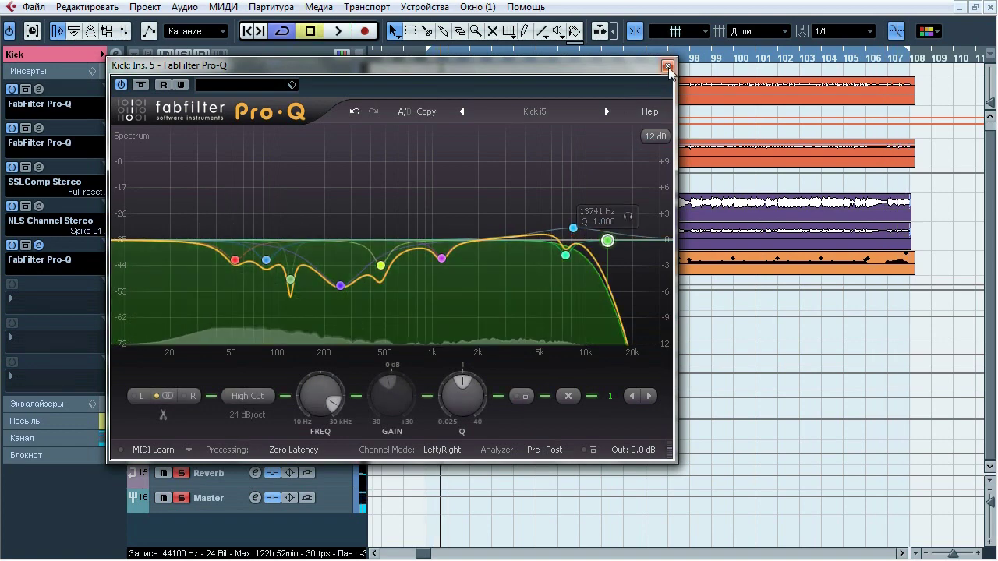
{"action": "left_click", "coordinate": [667, 67]}
{"action": "left_click", "coordinate": [33, 421]}
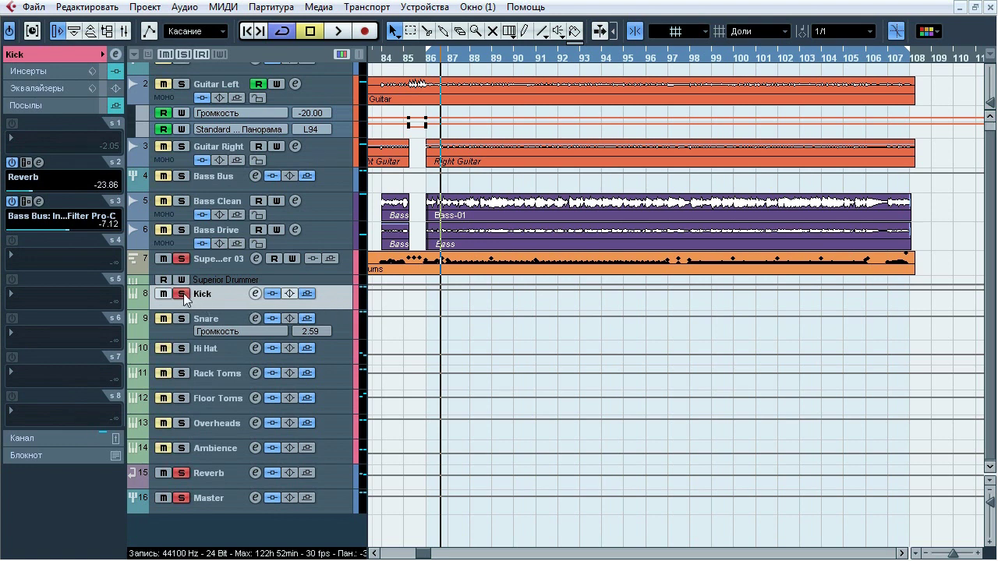
- A/B the Kick's sends bypass twice, leaving them on, then stop playback
{"action": "left_click", "coordinate": [307, 294]}
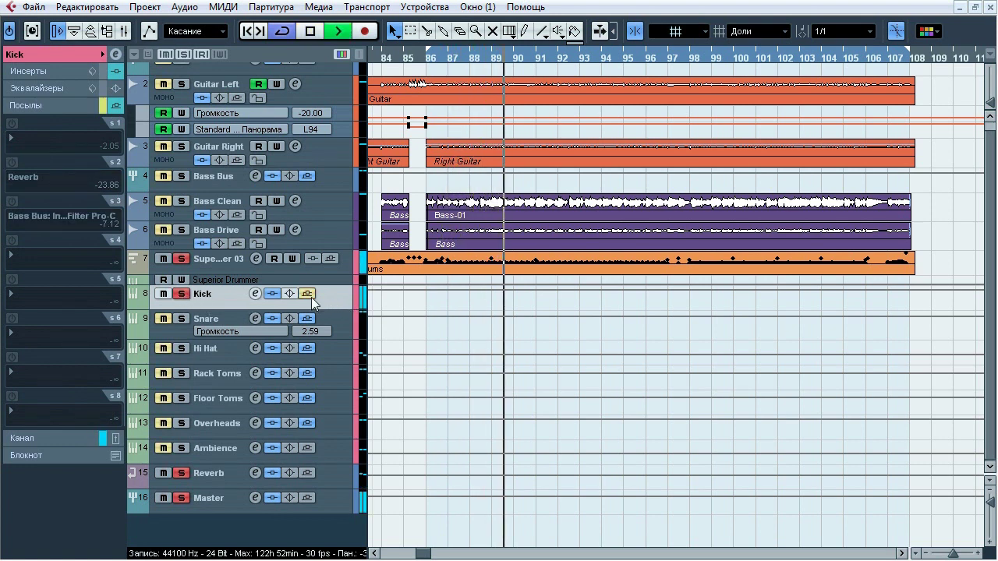
{"action": "left_click", "coordinate": [311, 297]}
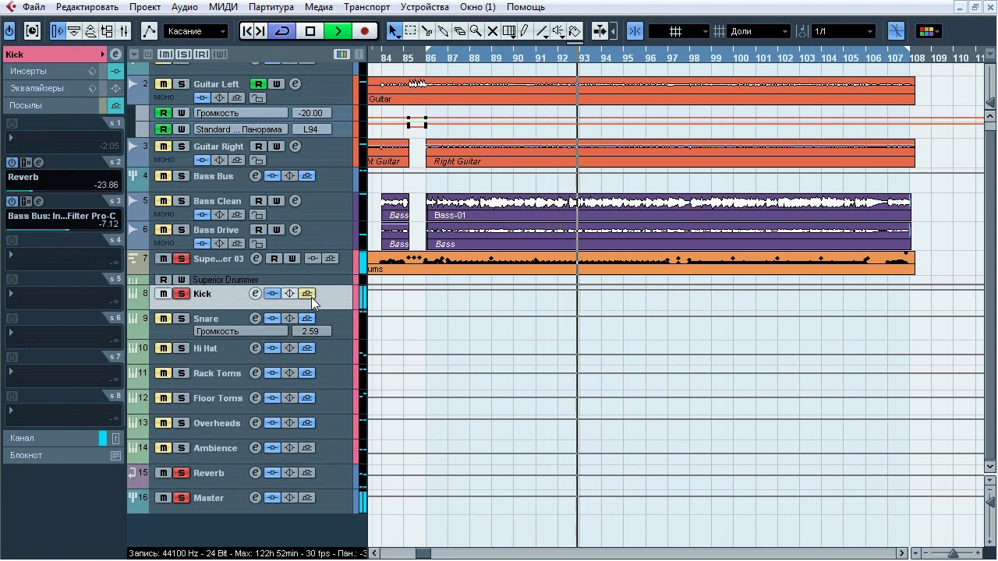
{"action": "left_click", "coordinate": [311, 297]}
{"action": "left_click", "coordinate": [311, 297]}
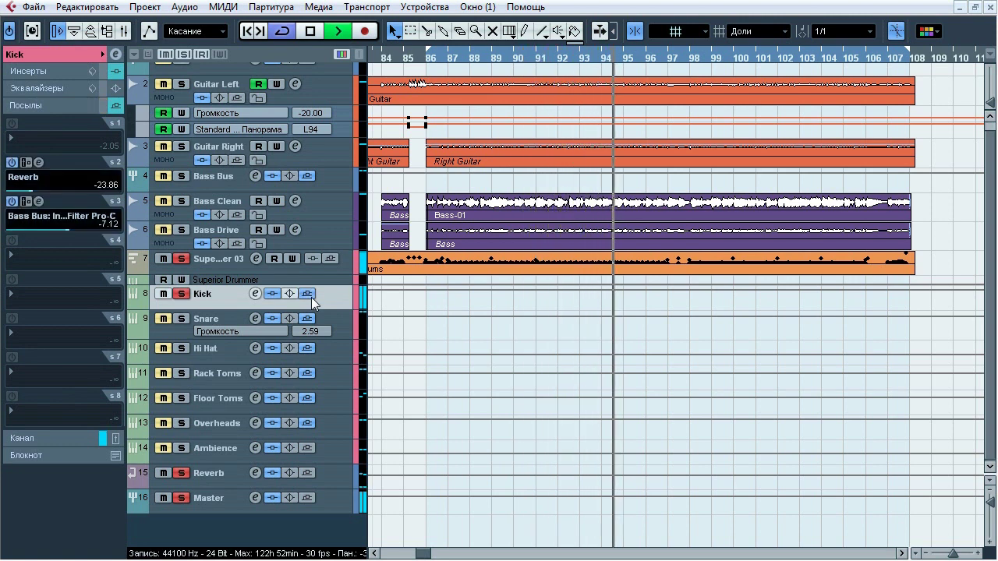
{"action": "key", "text": "space"}
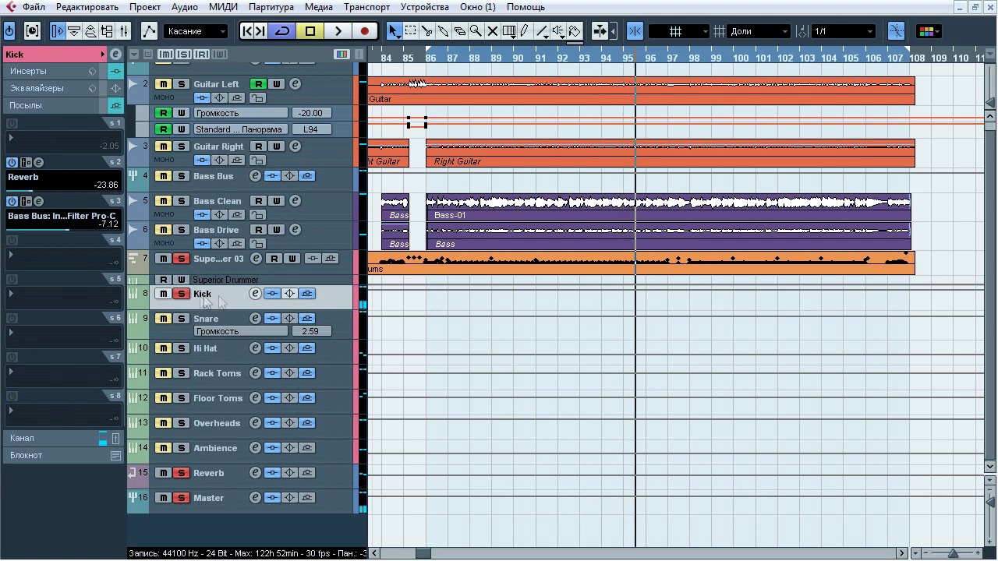
- Solo the Snare instead of the Kick and set a loop from bar 88 to about bar 90
{"action": "left_click", "coordinate": [187, 295]}
{"action": "left_click", "coordinate": [181, 321]}
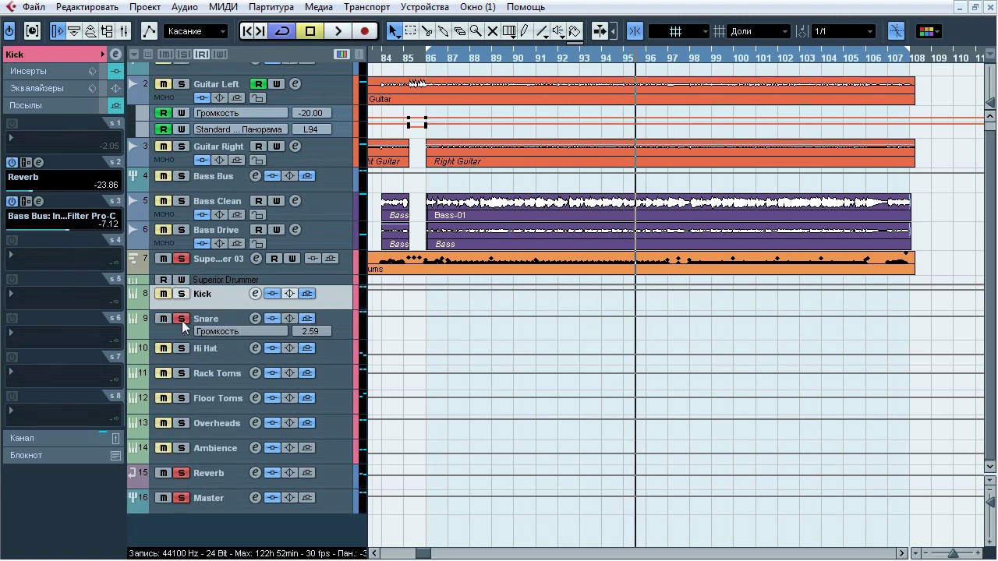
{"action": "left_click", "coordinate": [533, 59], "text": "alt"}
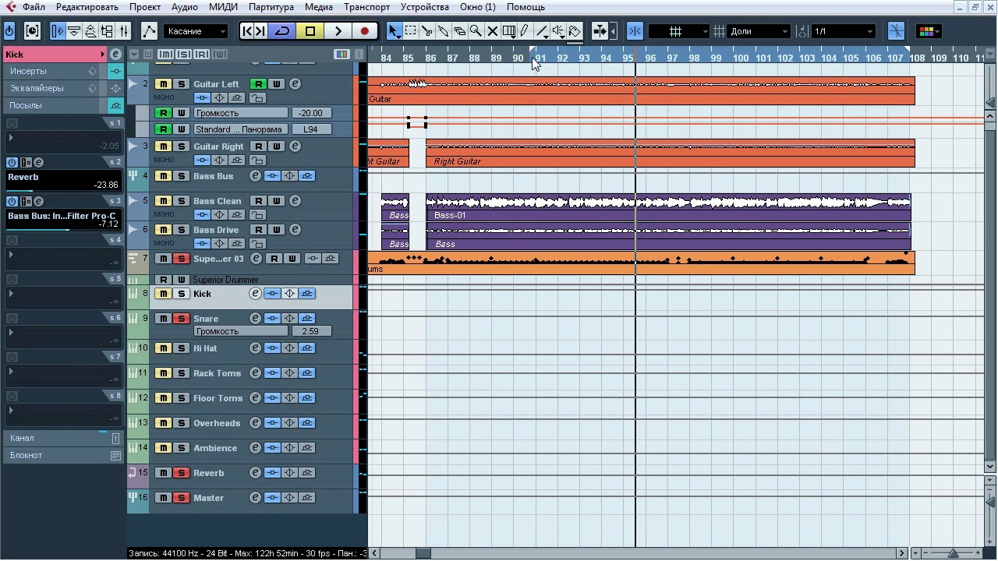
{"action": "left_click_drag", "start_coordinate": [471, 47], "coordinate": [511, 45]}
{"action": "left_click", "coordinate": [468, 60]}
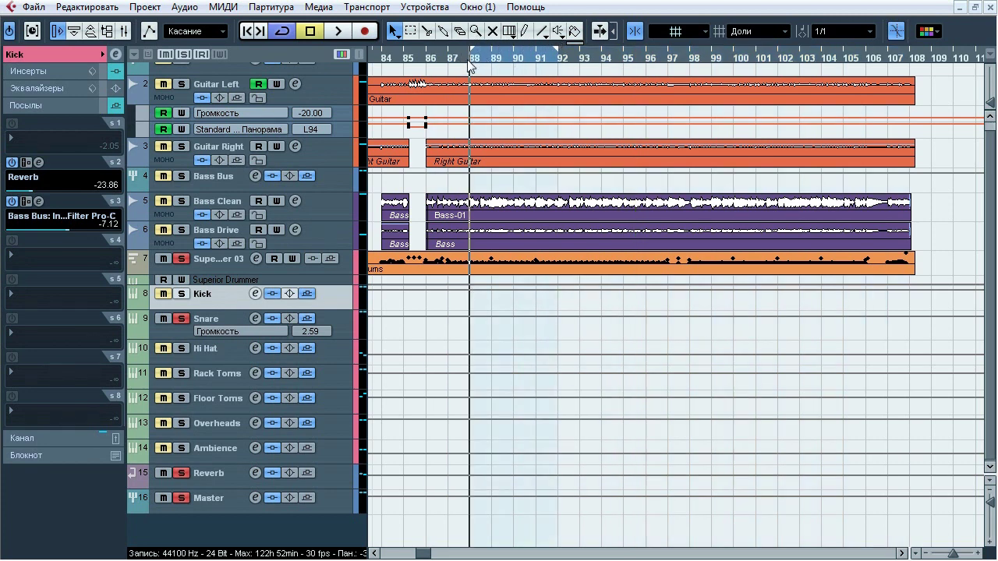
- Loop-play the Snare, A/B its inserts bypass, and show its insert list
{"action": "left_click", "coordinate": [234, 315]}
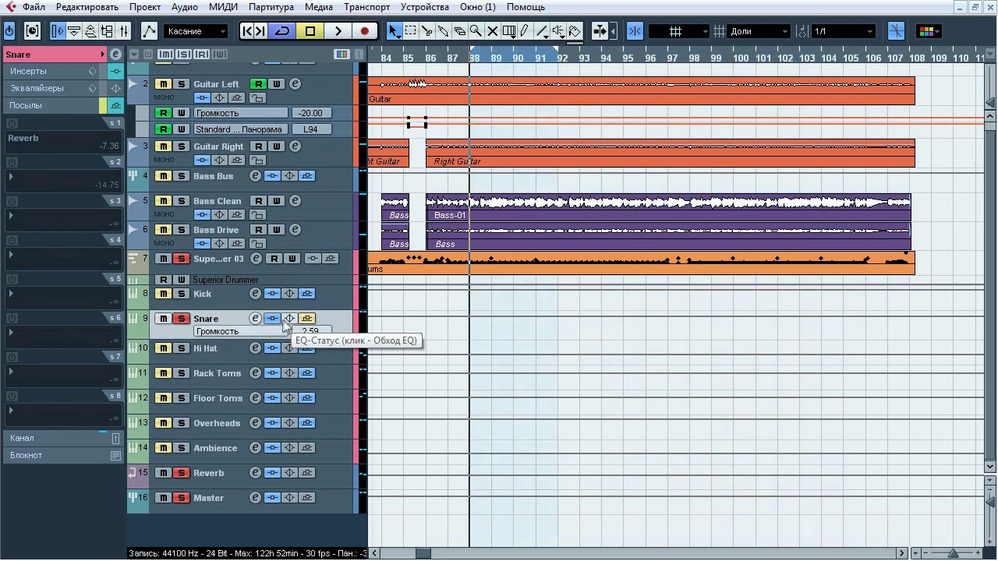
{"action": "key", "text": "space"}
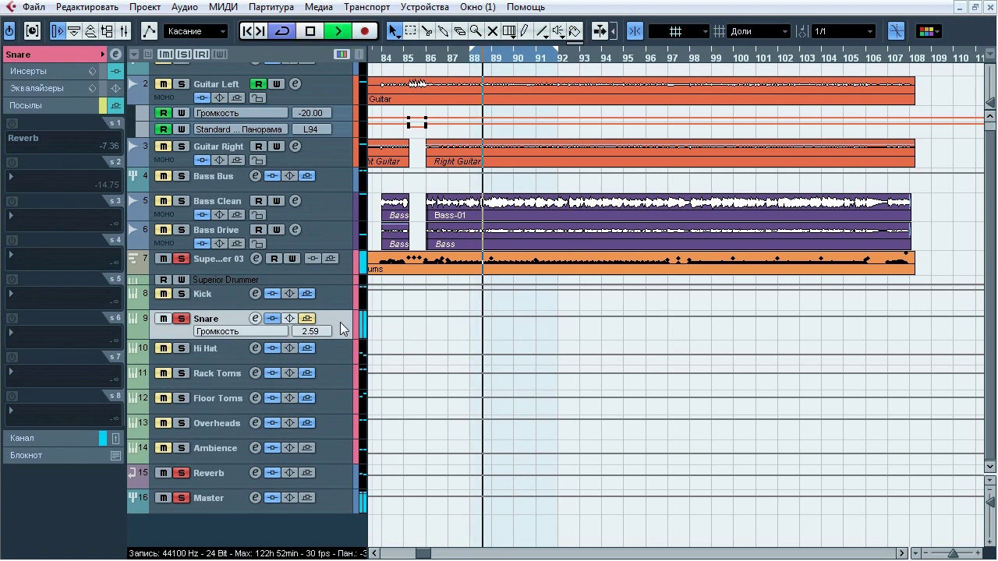
{"action": "left_click", "coordinate": [275, 319]}
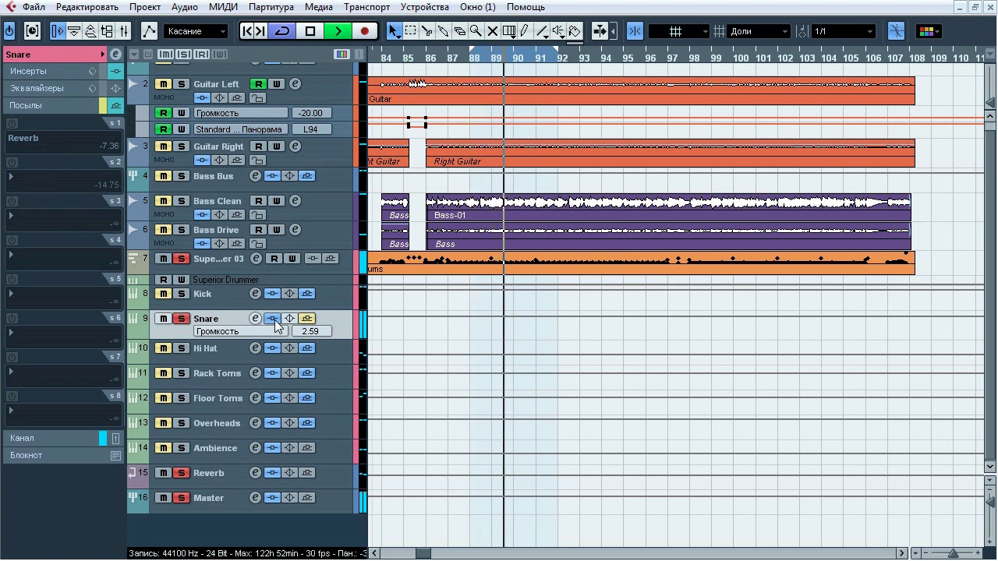
{"action": "left_click", "coordinate": [274, 320]}
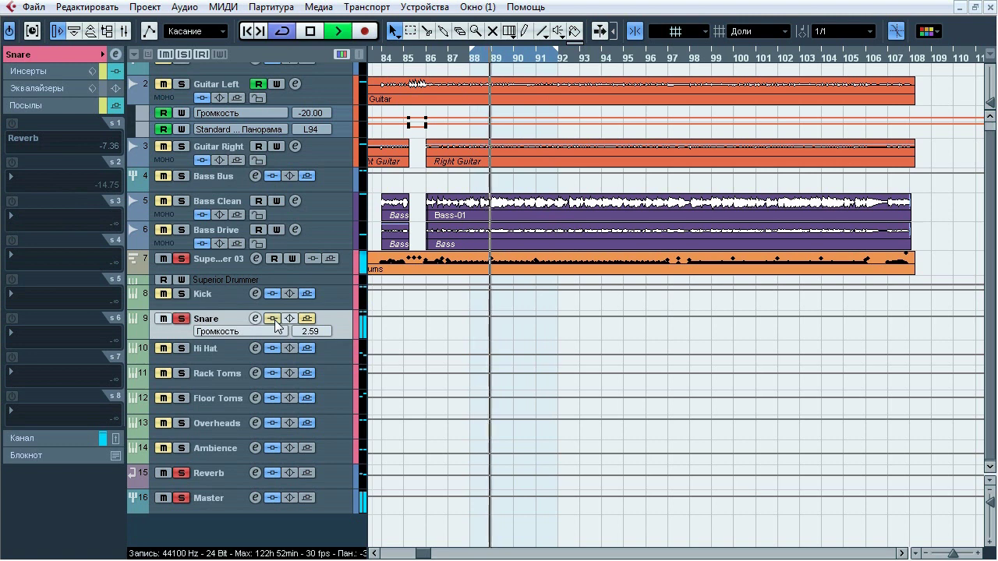
{"action": "left_click", "coordinate": [274, 320]}
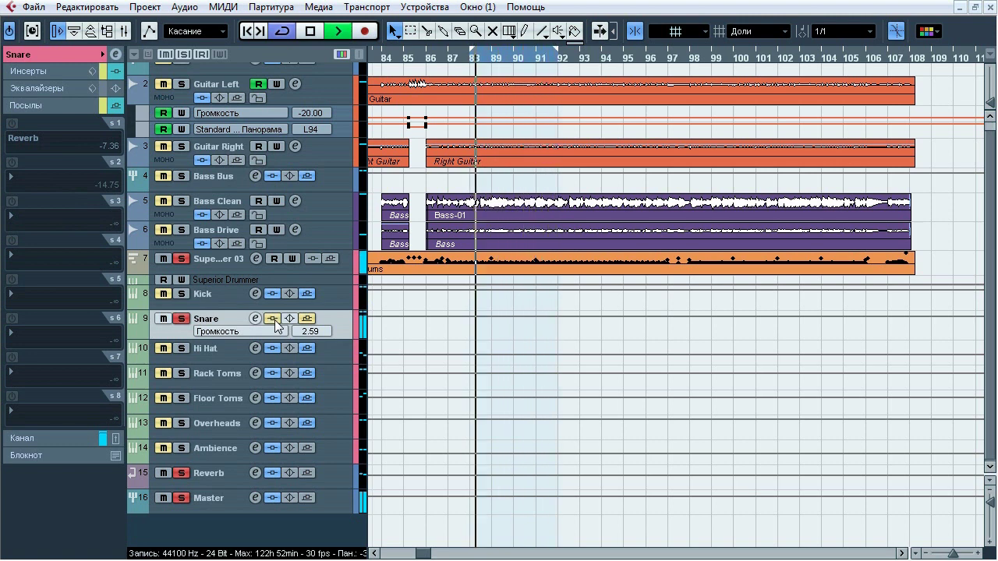
{"action": "left_click", "coordinate": [51, 71]}
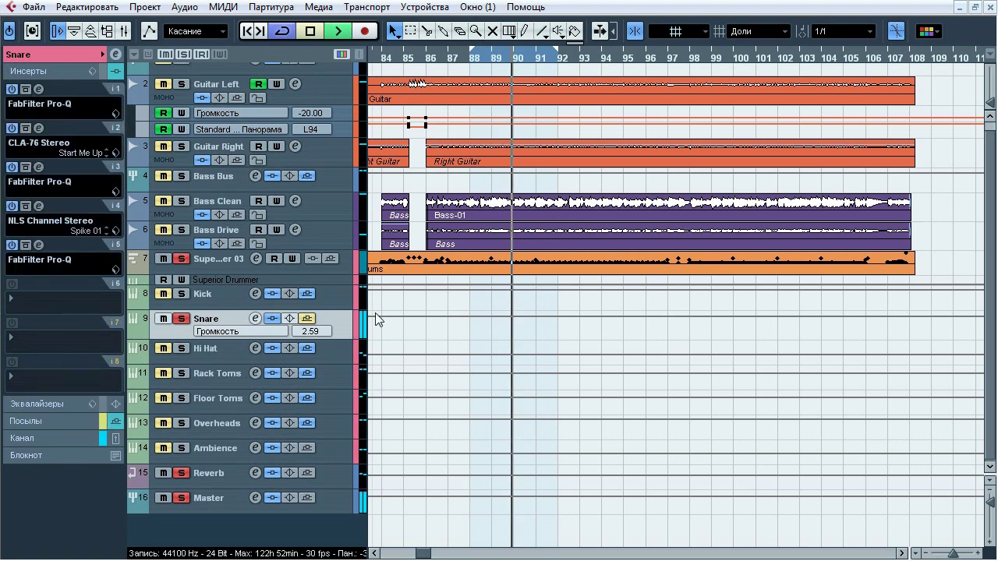
- Open the Snare's first Pro-Q, re-enable the ~700 Hz band, solo the yellow and high-cut bands, then close it
{"action": "key", "text": "space"}
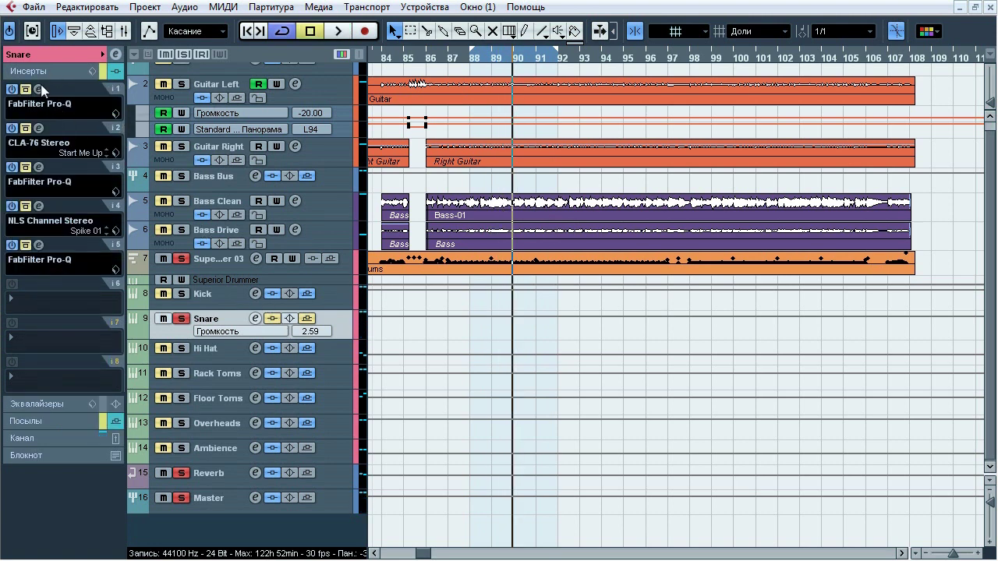
{"action": "left_click", "coordinate": [39, 89]}
{"action": "left_click_drag", "start_coordinate": [384, 139], "coordinate": [361, 123]}
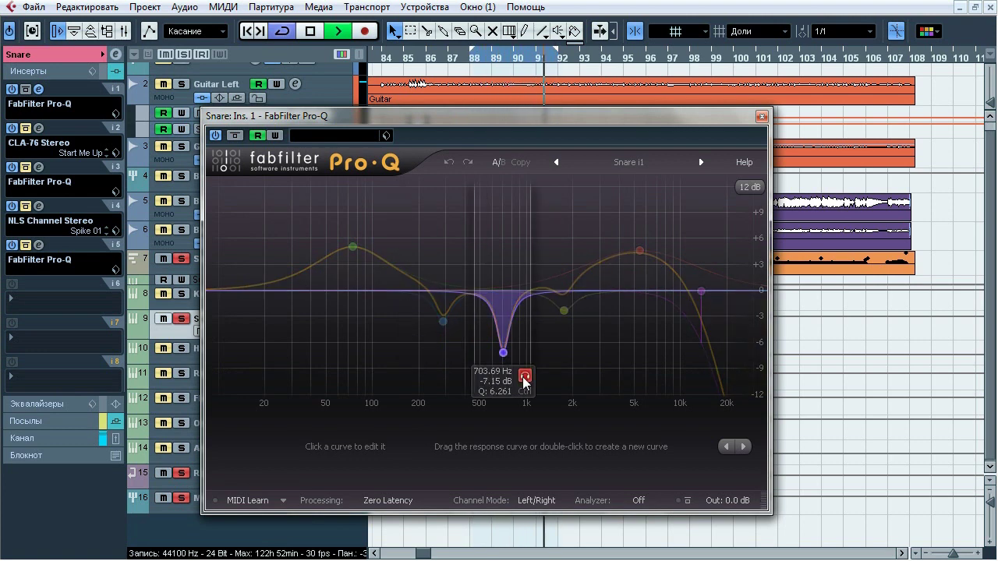
{"action": "left_click", "coordinate": [525, 377]}
{"action": "mouse_move", "coordinate": [564, 310]}
{"action": "left_click", "coordinate": [586, 335]}
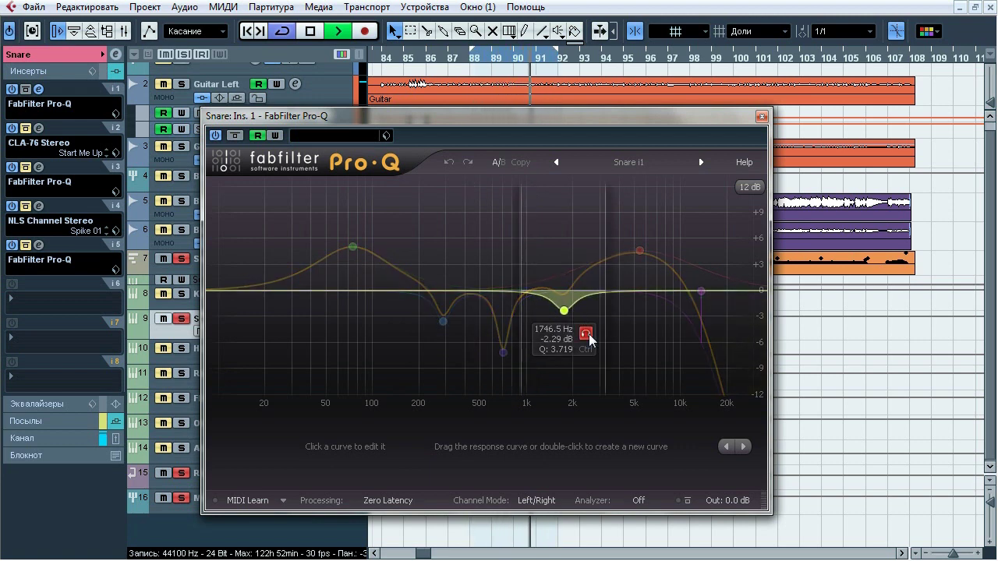
{"action": "left_click", "coordinate": [586, 334]}
{"action": "left_click", "coordinate": [721, 268]}
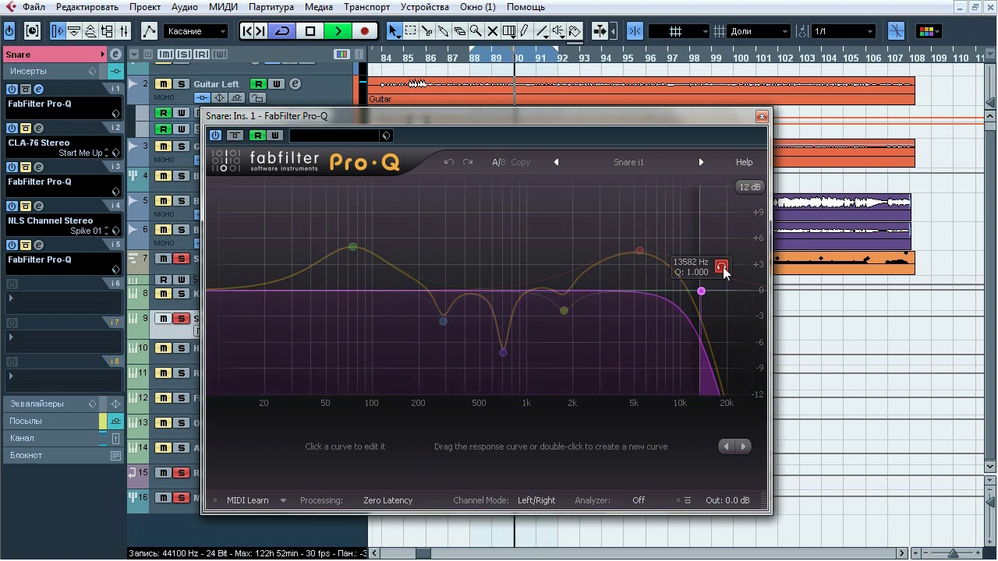
{"action": "left_click", "coordinate": [722, 268]}
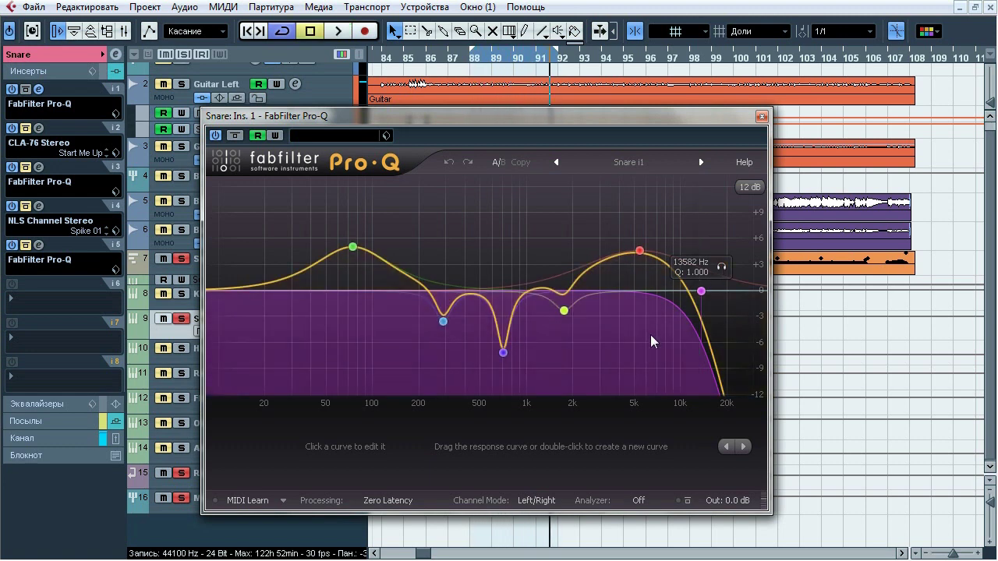
{"action": "left_click", "coordinate": [761, 116]}
- Open the snare's CLA-76 and compare it bypassed and active during playback
{"action": "left_click", "coordinate": [38, 128]}
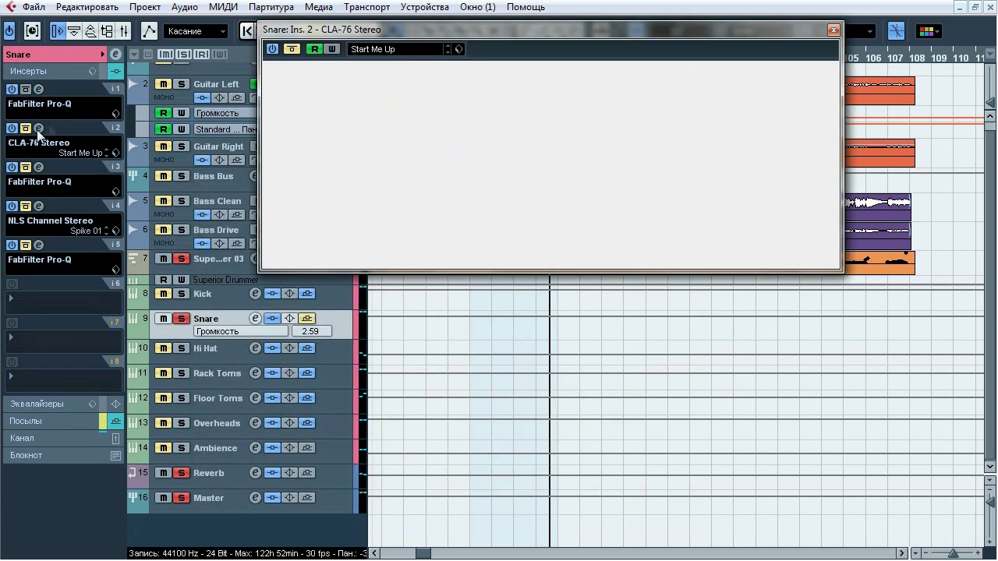
{"action": "left_click_drag", "start_coordinate": [349, 32], "coordinate": [313, 72]}
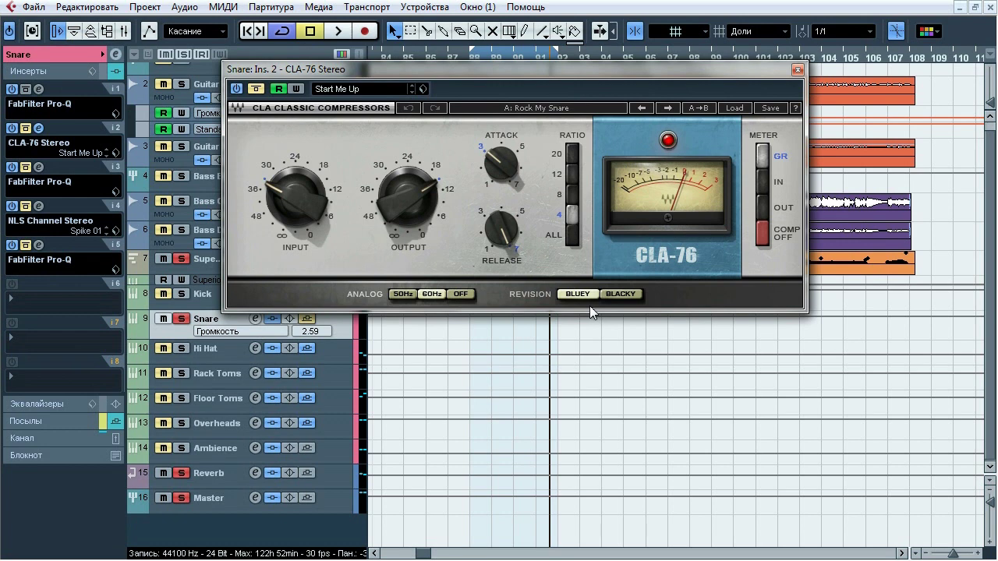
{"action": "key", "text": "space"}
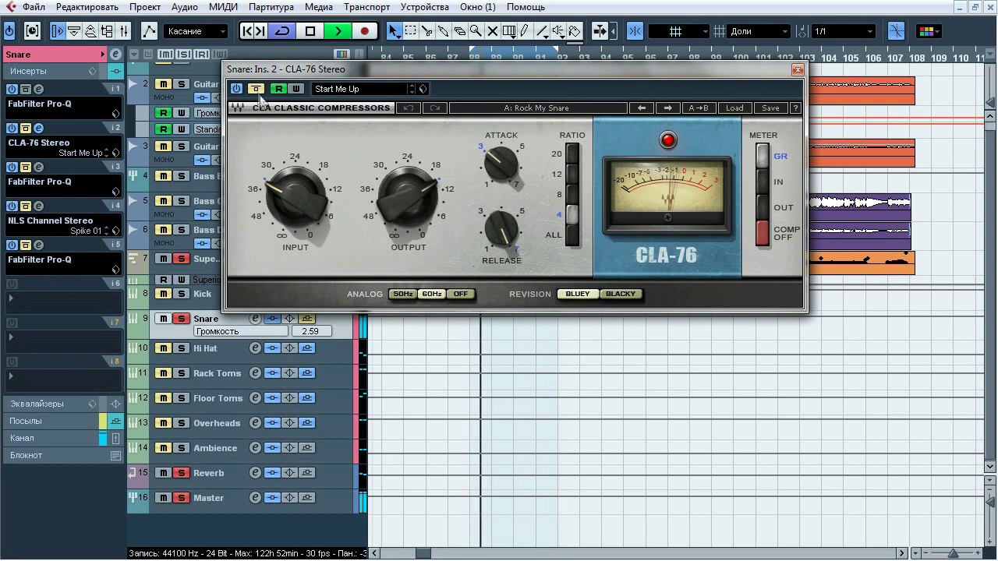
{"action": "left_click", "coordinate": [257, 92]}
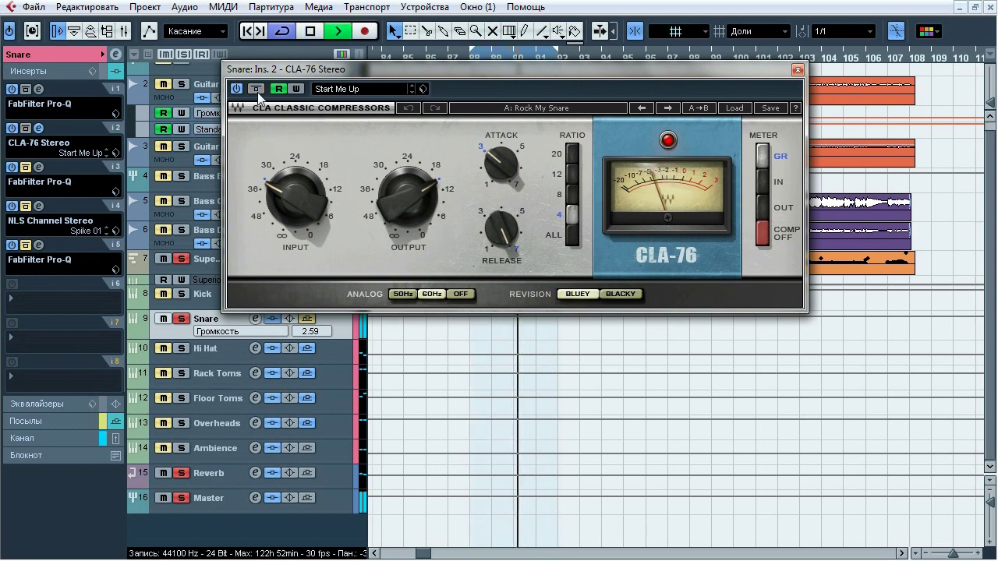
{"action": "left_click", "coordinate": [257, 92]}
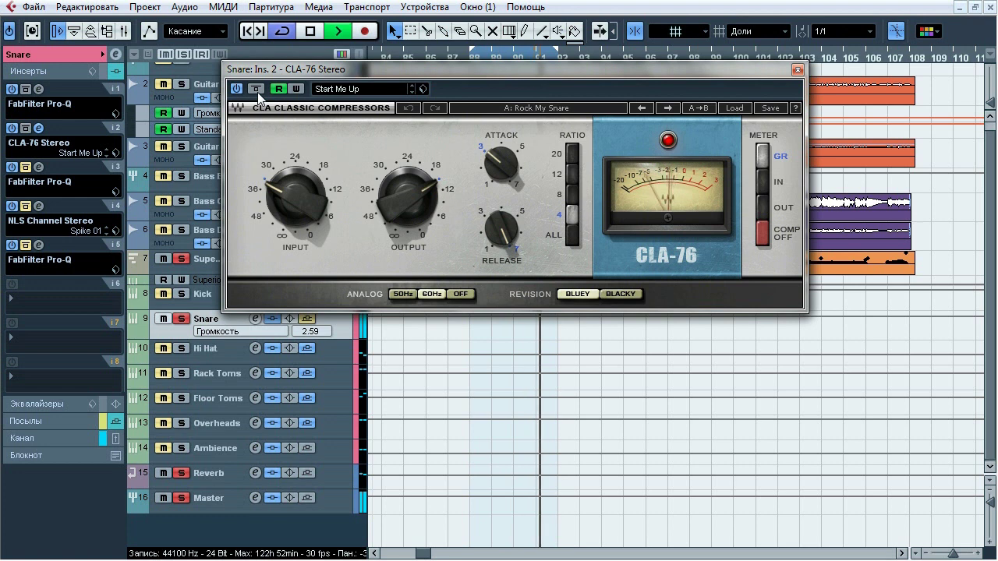
{"action": "left_click", "coordinate": [258, 92]}
- Set the CLA-76 meter to OUT, compare Blacky and Bluey revisions, and re-enable it
{"action": "left_click", "coordinate": [761, 208]}
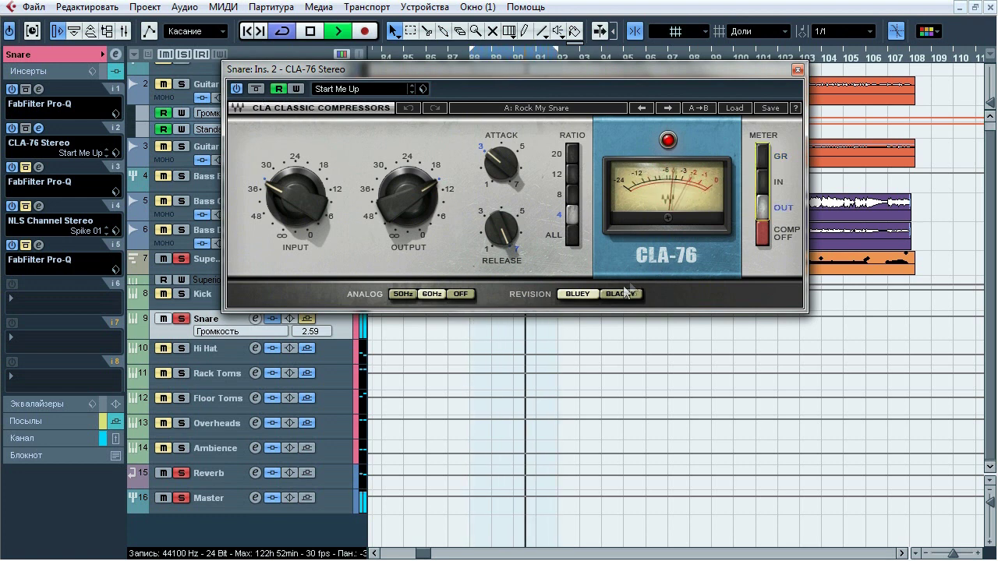
{"action": "left_click", "coordinate": [663, 222]}
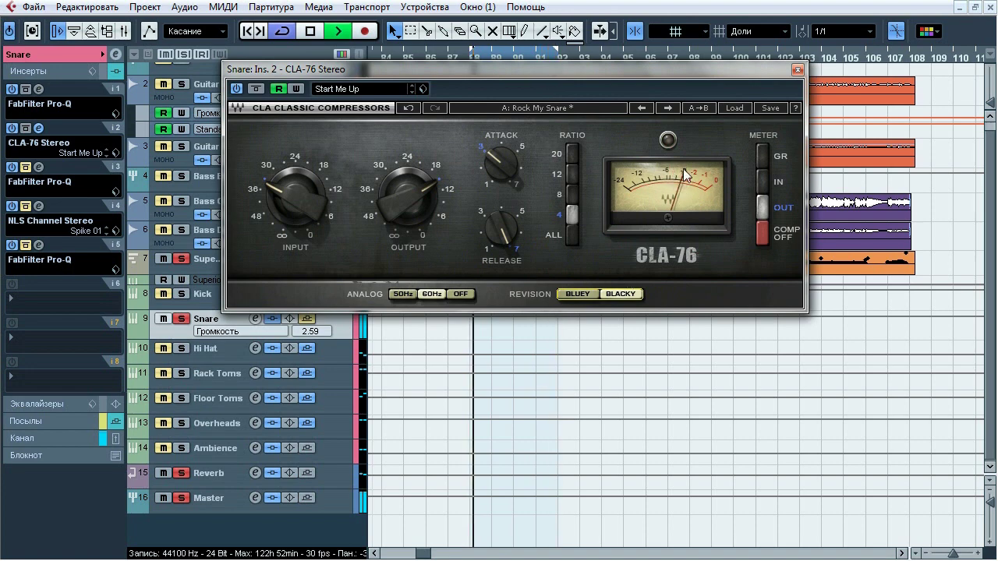
{"action": "left_click", "coordinate": [580, 294]}
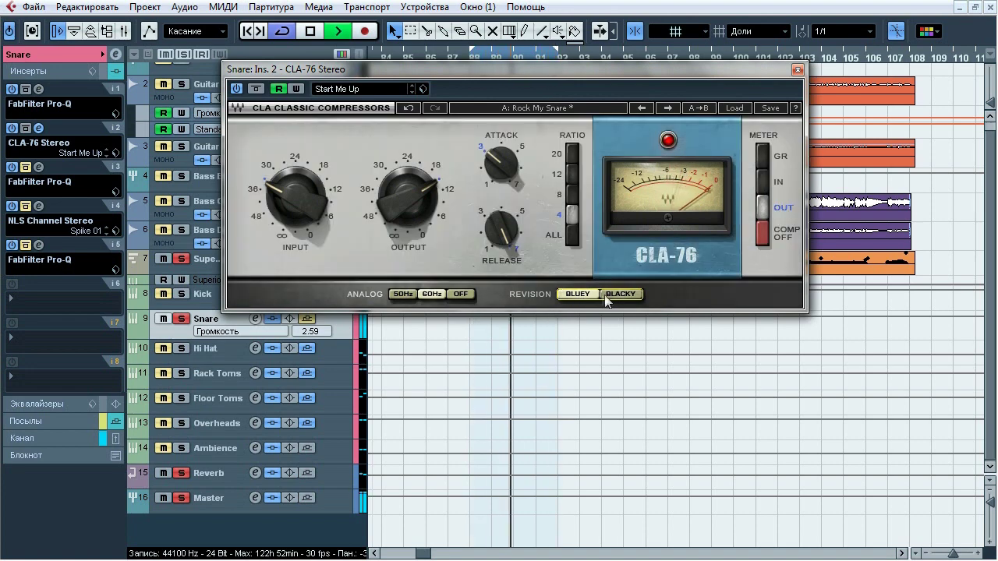
{"action": "left_click", "coordinate": [615, 294]}
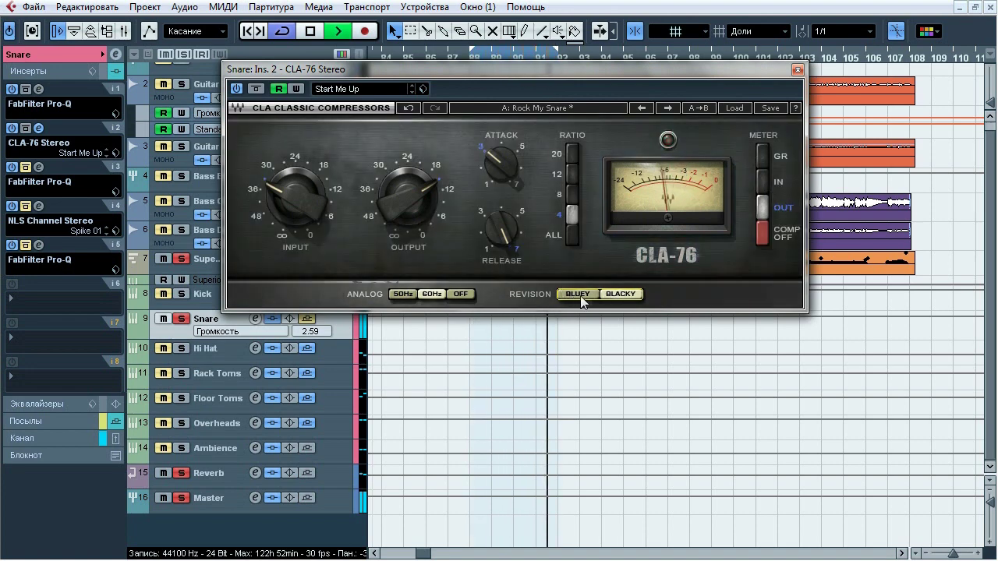
{"action": "left_click", "coordinate": [578, 294]}
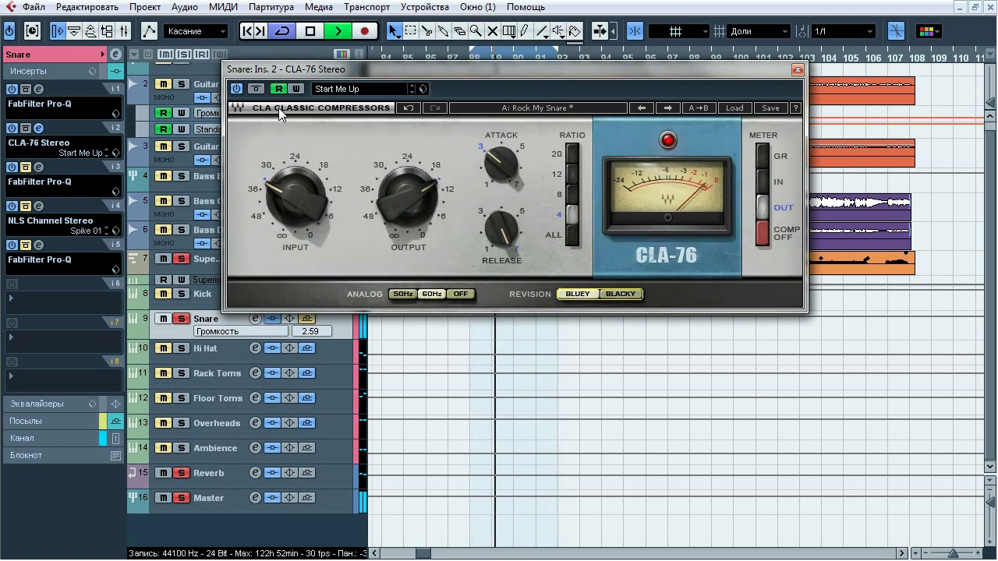
{"action": "left_click", "coordinate": [255, 89]}
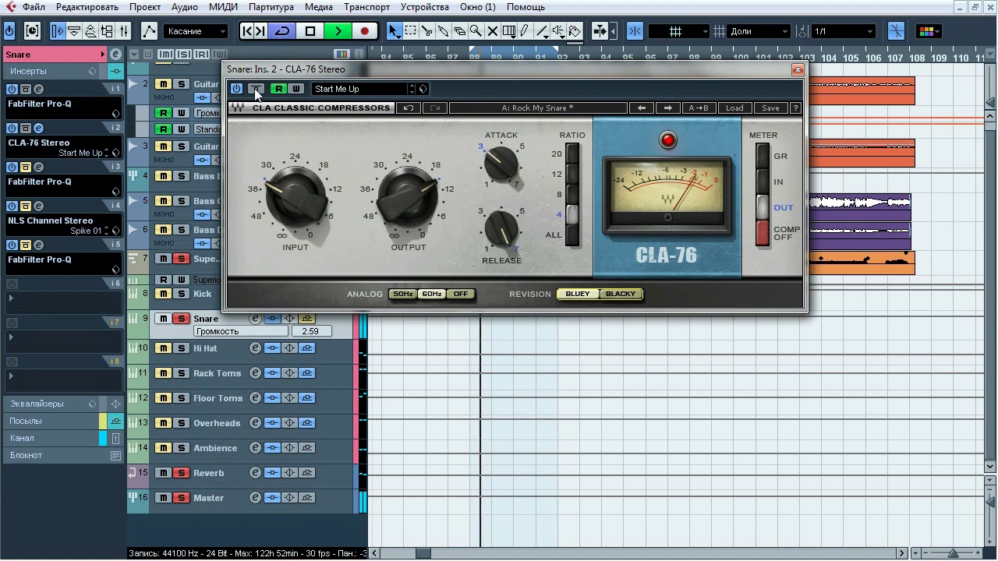
{"action": "key", "text": "space"}
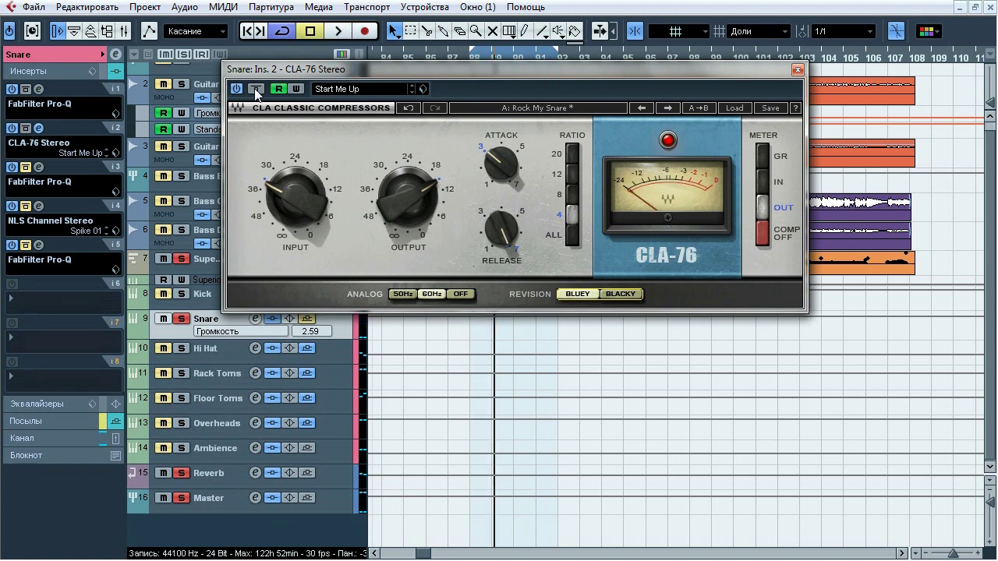
- Inspect the snare's flat third-slot Pro-Q and its CLA-76, then close both plugin windows
{"action": "left_click", "coordinate": [798, 69]}
{"action": "left_click", "coordinate": [40, 169]}
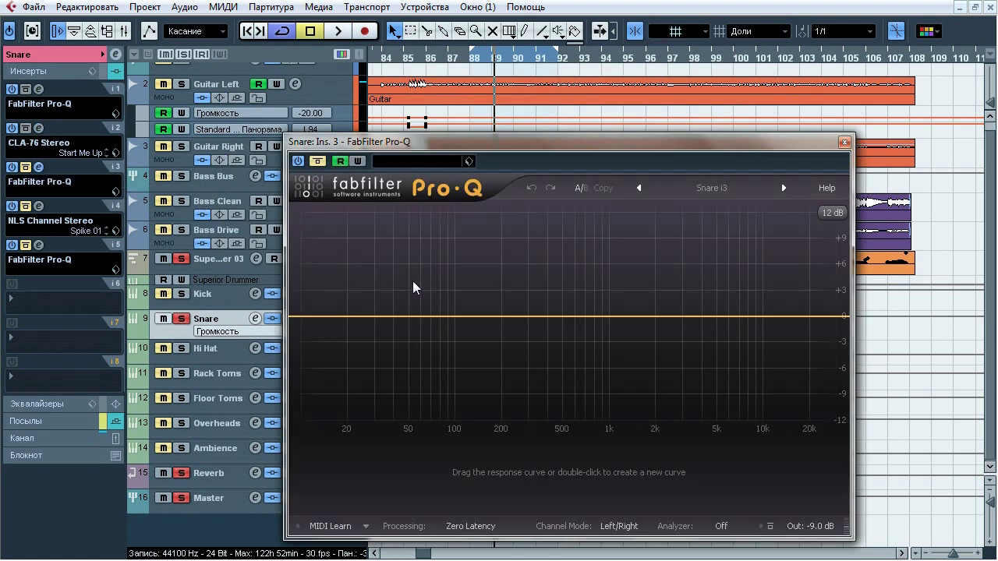
{"action": "left_click_drag", "start_coordinate": [654, 141], "coordinate": [602, 95]}
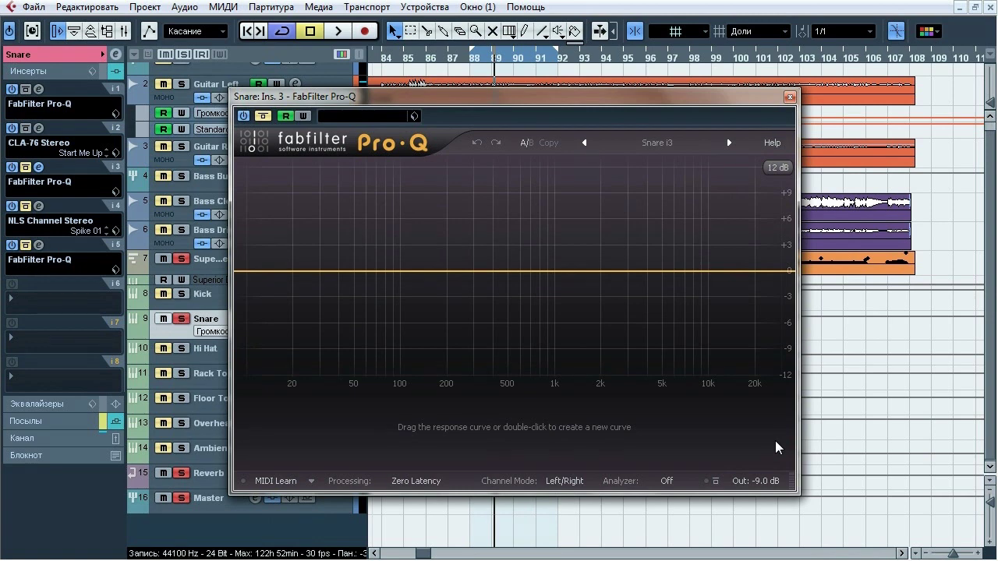
{"action": "left_click", "coordinate": [39, 128]}
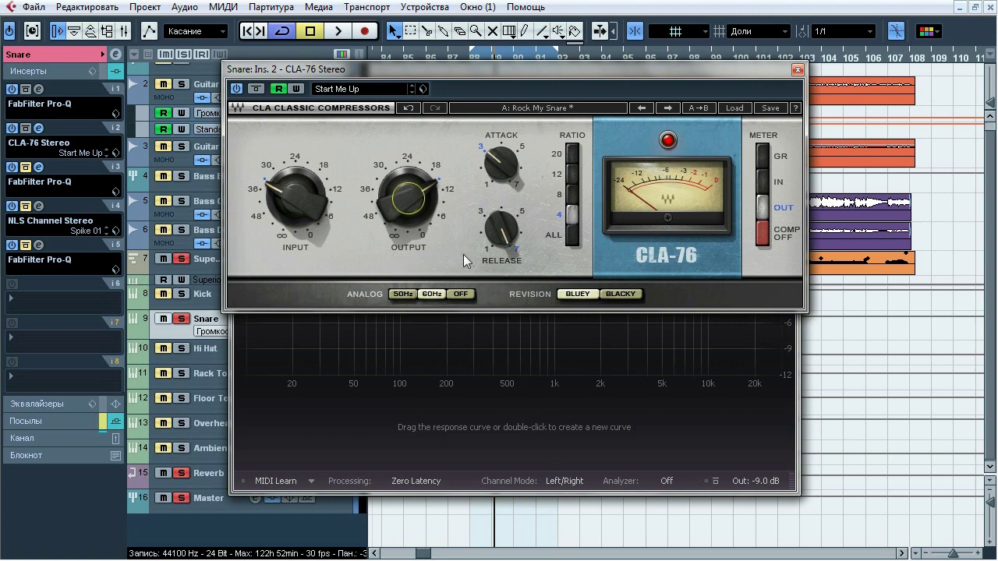
{"action": "left_click", "coordinate": [799, 73]}
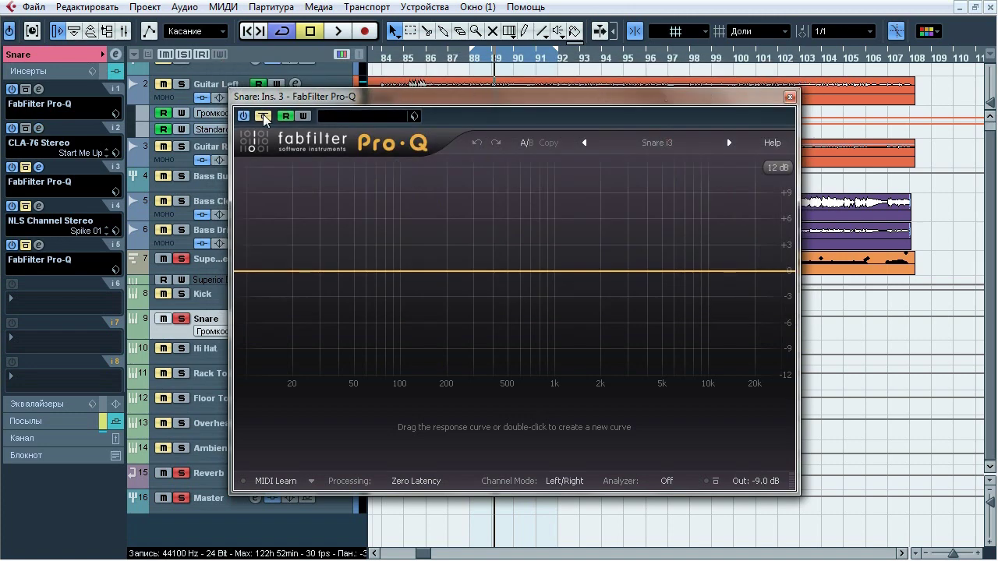
{"action": "left_click", "coordinate": [790, 96]}
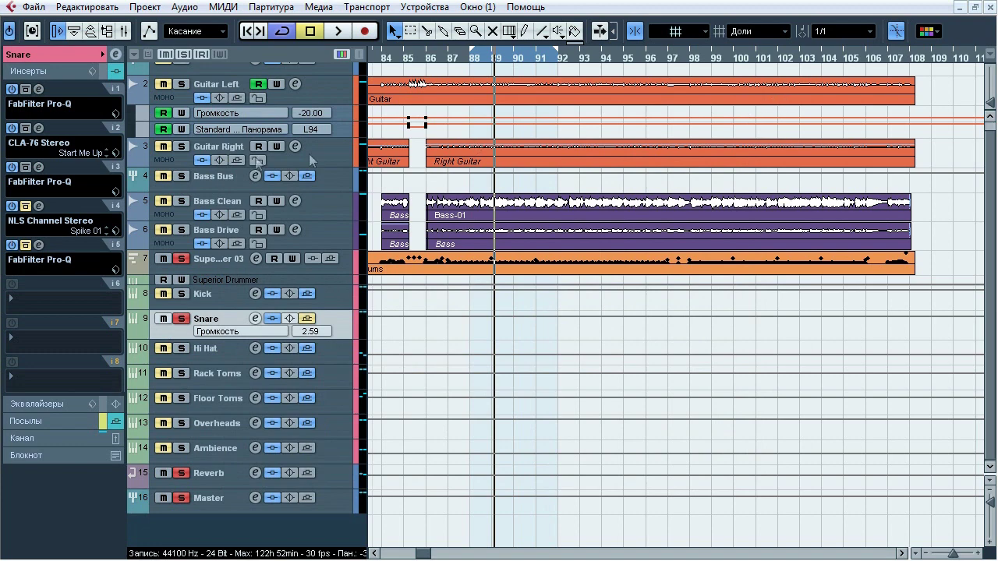
- Open the snare's NLS Channel and compare it bypassed and active during playback
{"action": "left_click", "coordinate": [39, 206]}
{"action": "left_click_drag", "start_coordinate": [468, 16], "coordinate": [462, 42]}
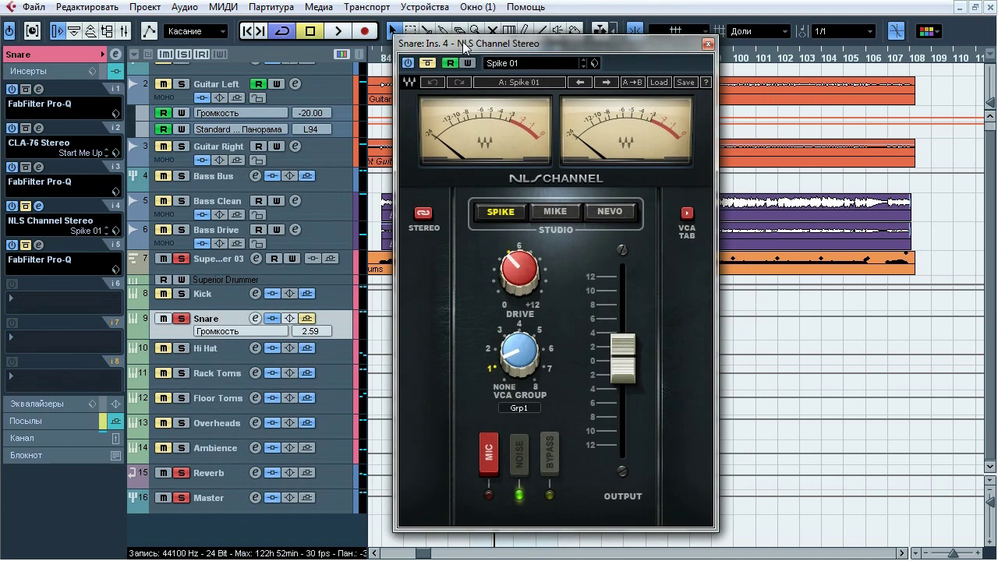
{"action": "key", "text": "space"}
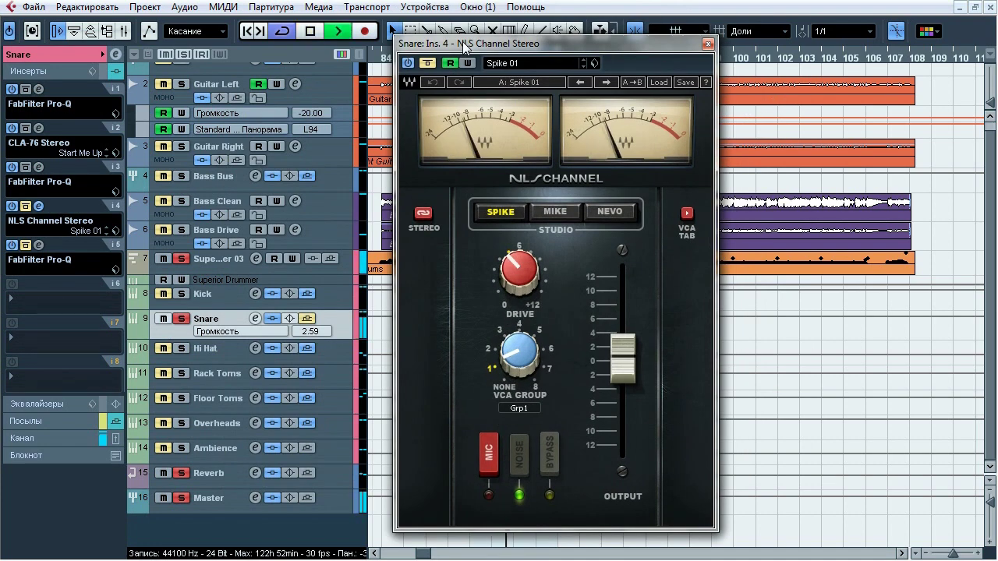
{"action": "left_click", "coordinate": [431, 62]}
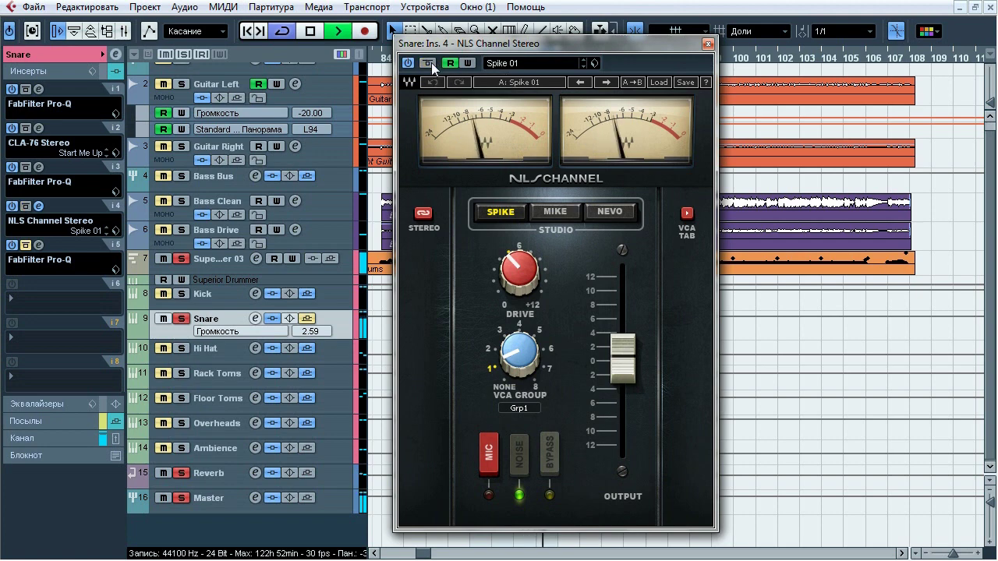
{"action": "left_click", "coordinate": [427, 62]}
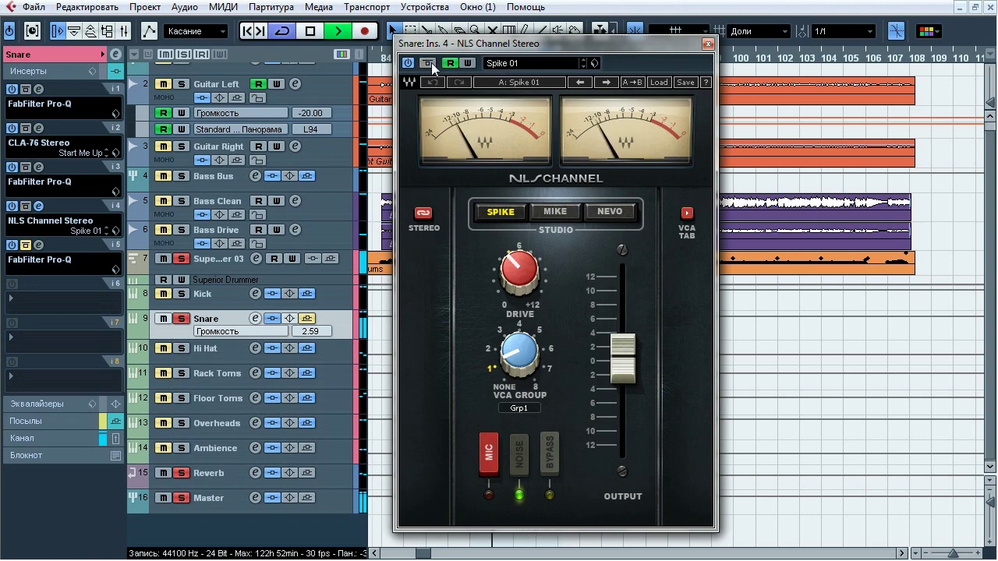
{"action": "left_click_drag", "start_coordinate": [509, 44], "coordinate": [728, 39]}
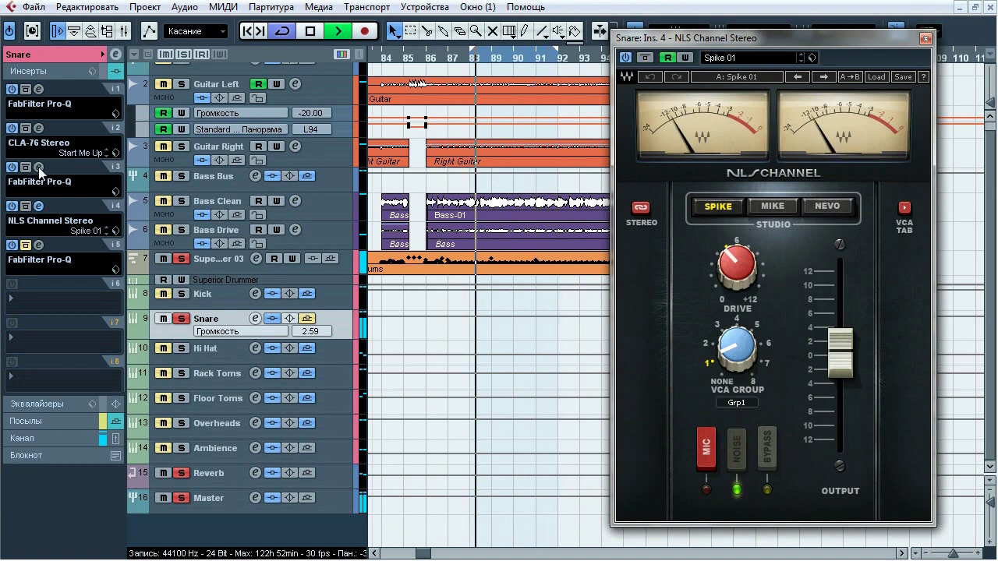
- Check the third-slot Pro-Q, close it and NLS Channel, and bring up the fifth-slot Pro-Q
{"action": "left_click", "coordinate": [38, 167]}
{"action": "left_click_drag", "start_coordinate": [477, 103], "coordinate": [250, 61]}
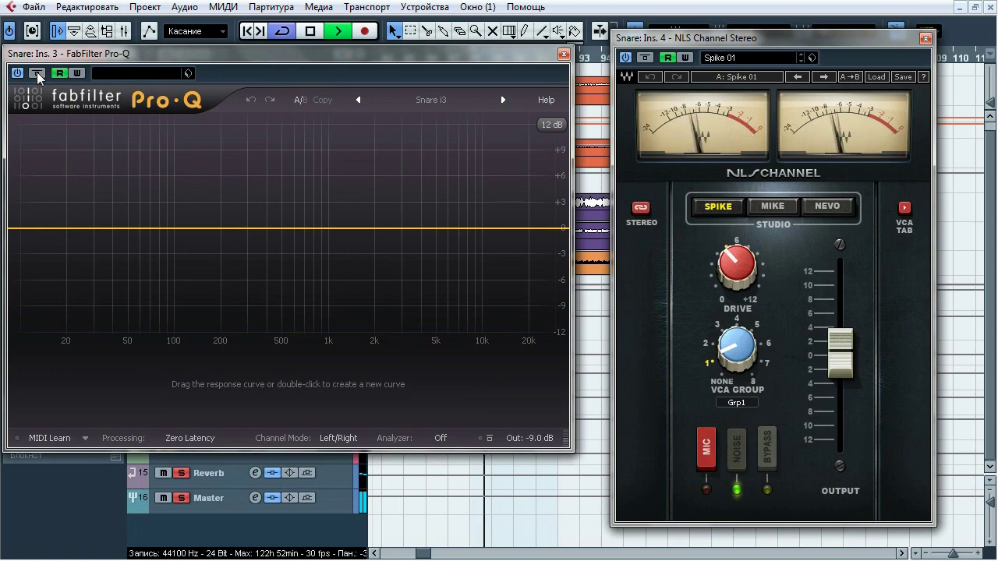
{"action": "left_click", "coordinate": [563, 54]}
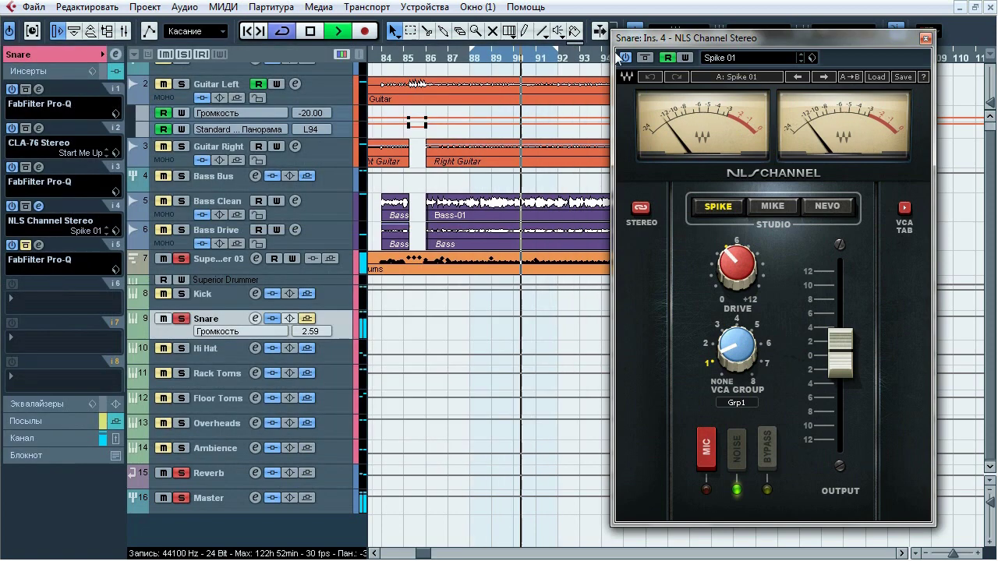
{"action": "left_click_drag", "start_coordinate": [709, 35], "coordinate": [533, 43]}
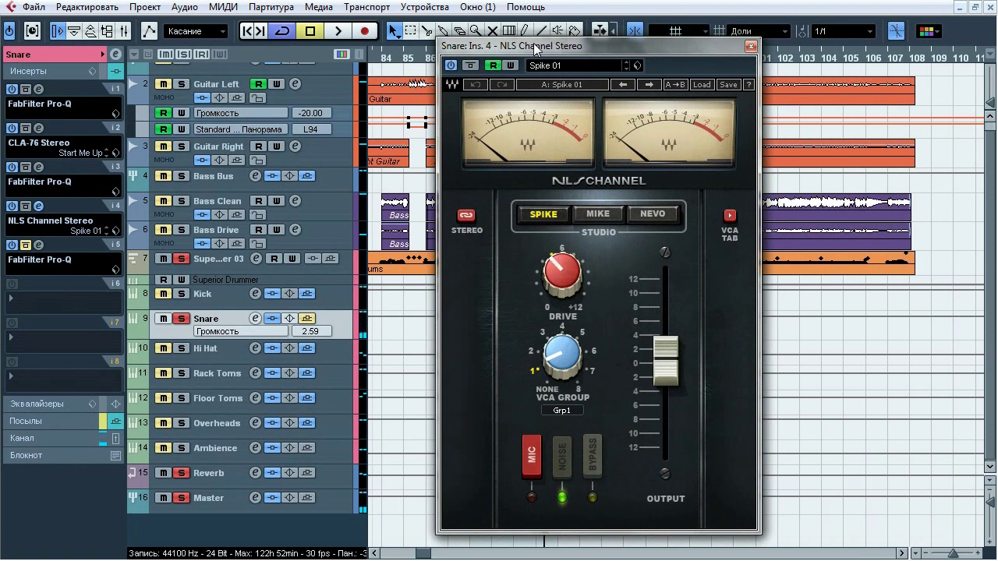
{"action": "left_click", "coordinate": [750, 46]}
{"action": "left_click", "coordinate": [38, 244]}
{"action": "left_click_drag", "start_coordinate": [315, 195], "coordinate": [325, 87]}
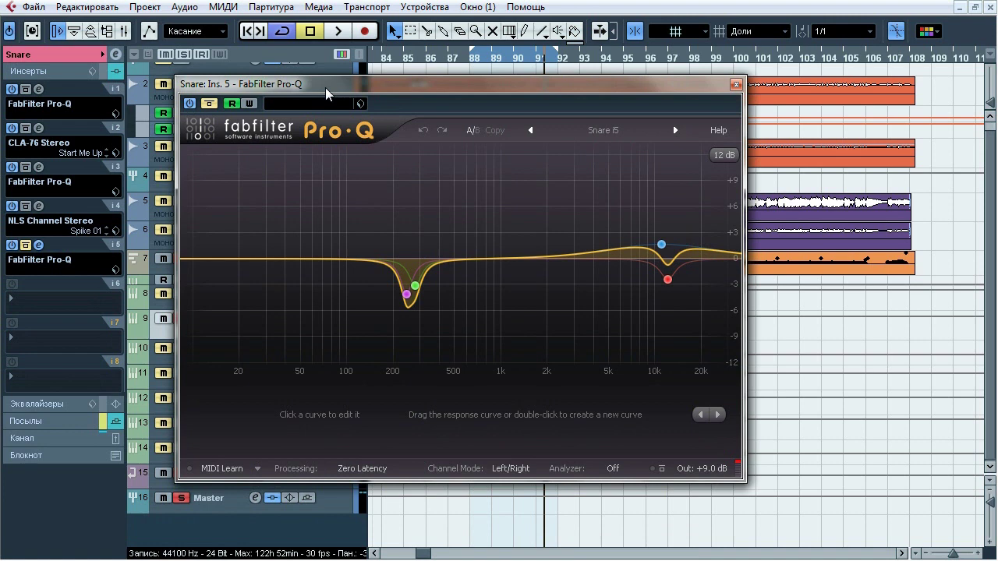
- During playback, A/B the snare's fifth-slot Pro-Q against its bypassed sound twice
{"action": "key", "text": "space"}
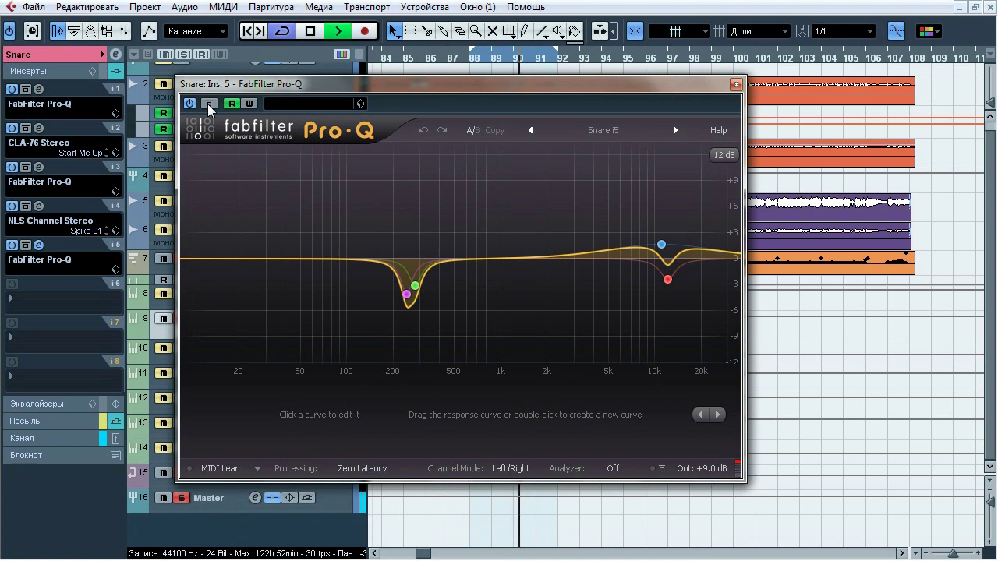
{"action": "left_click_drag", "start_coordinate": [340, 190], "coordinate": [692, 360]}
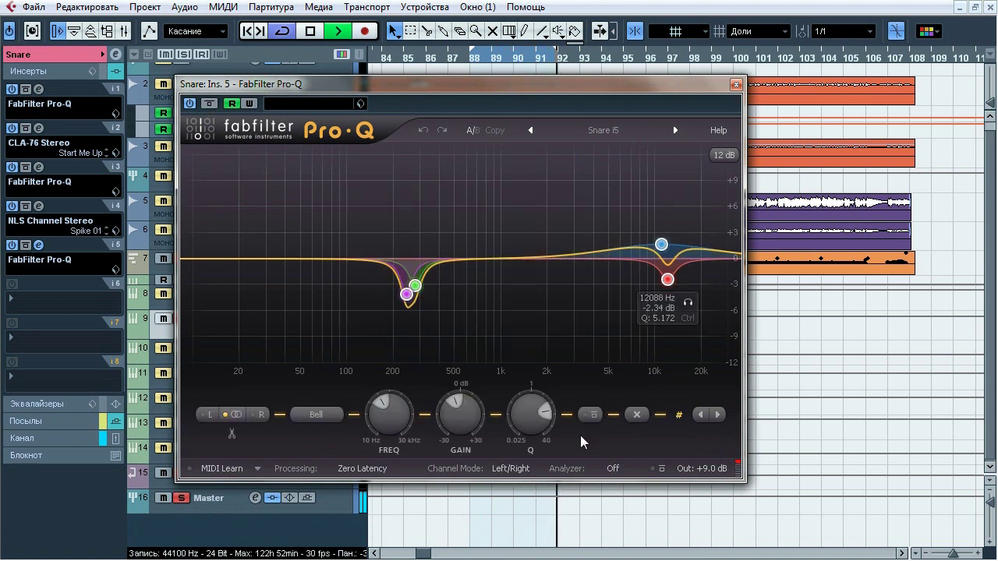
{"action": "left_click", "coordinate": [592, 415]}
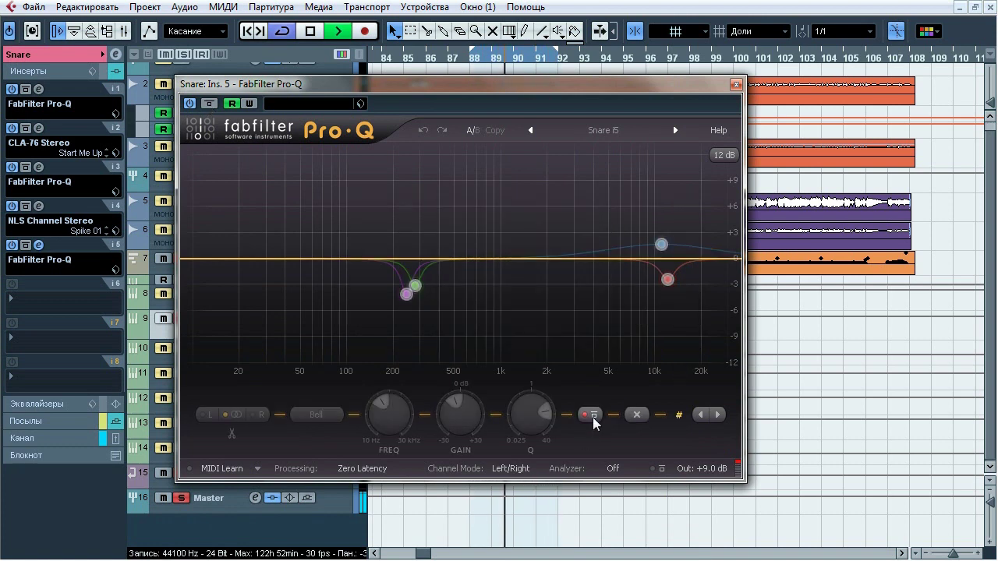
{"action": "left_click", "coordinate": [593, 416]}
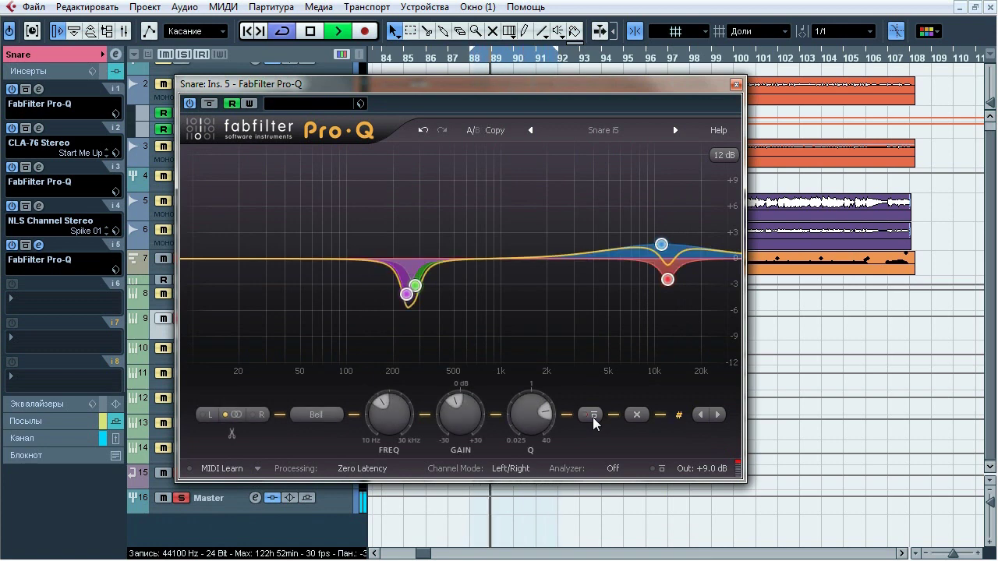
{"action": "left_click", "coordinate": [593, 417]}
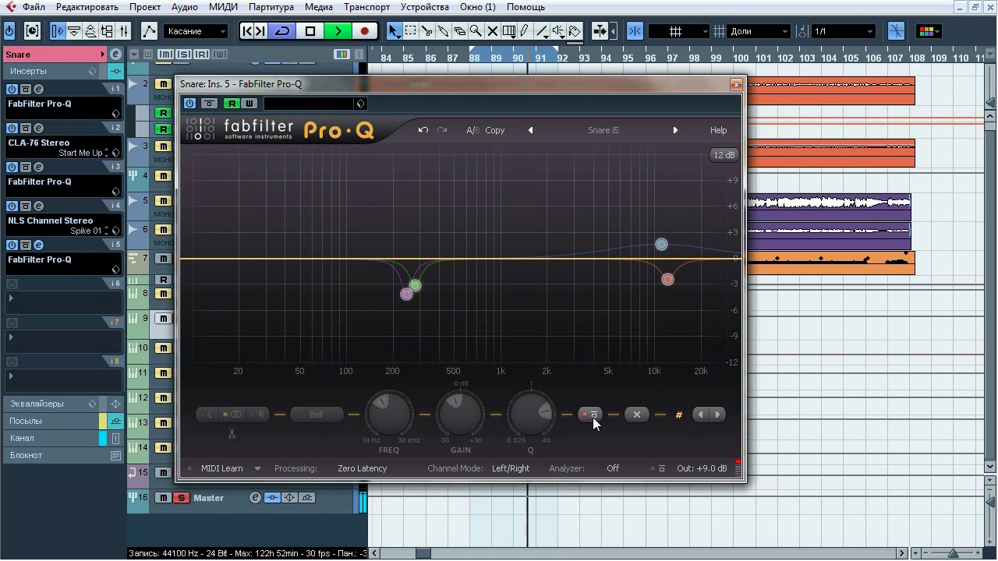
{"action": "left_click", "coordinate": [593, 416]}
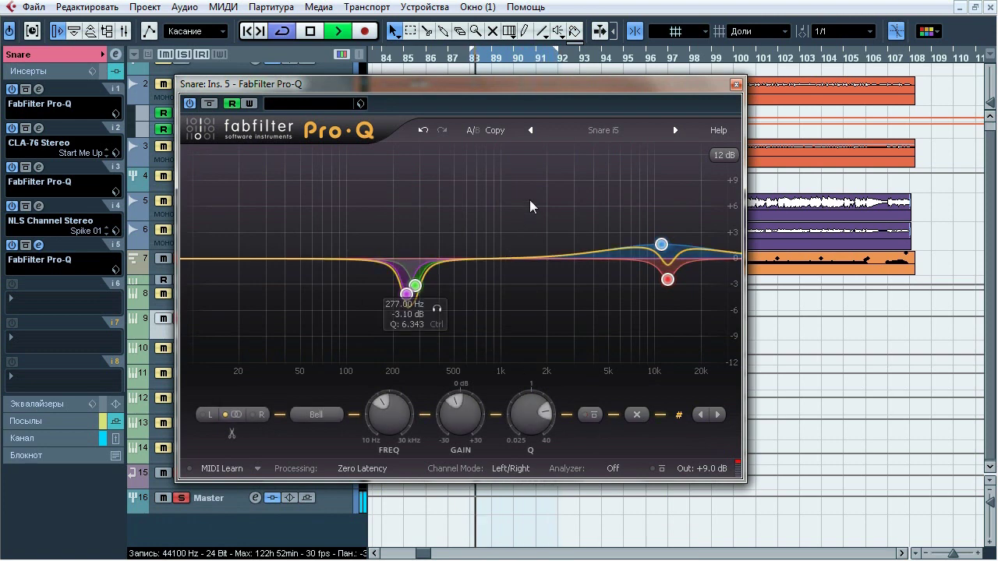
- Solo the 277 Hz cut, 12 kHz cut and 11 kHz lift bands in turn, then stop playback
{"action": "left_click", "coordinate": [428, 317]}
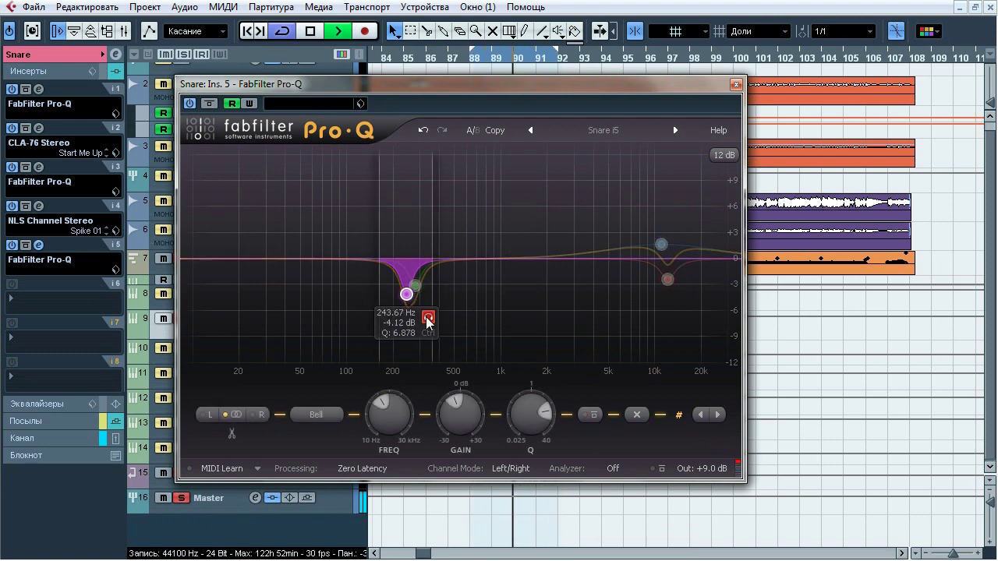
{"action": "left_click", "coordinate": [428, 317]}
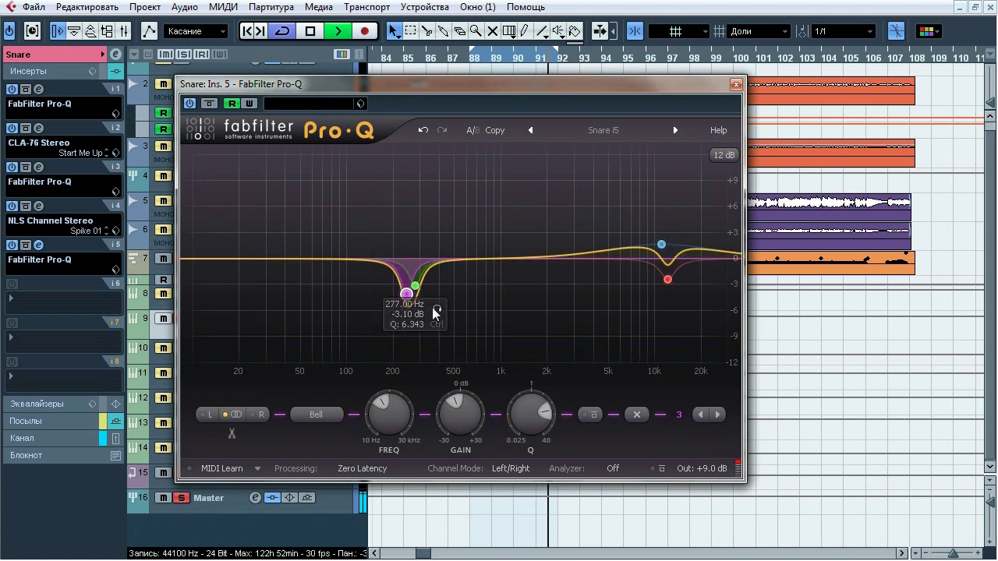
{"action": "left_click", "coordinate": [435, 309]}
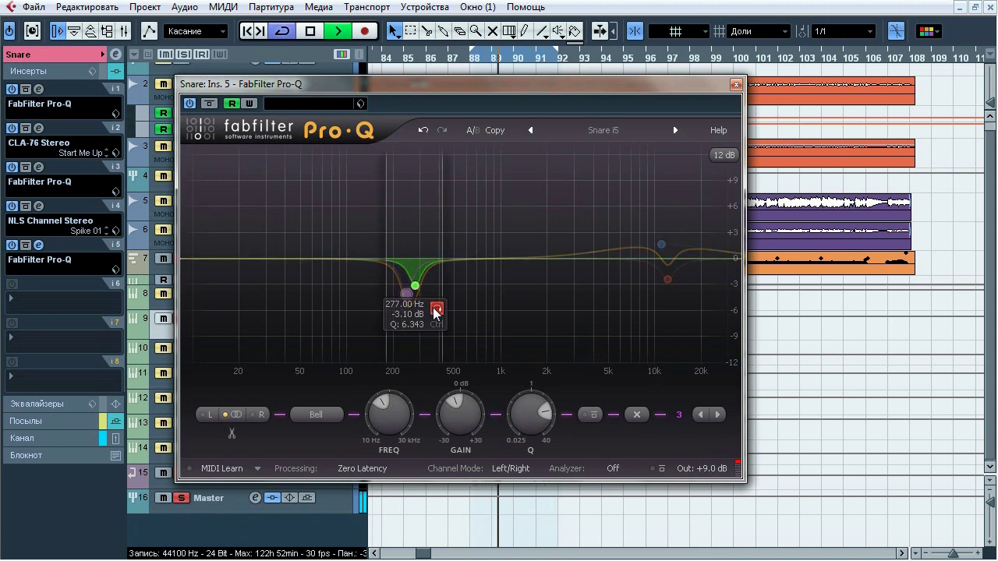
{"action": "mouse_move", "coordinate": [667, 279]}
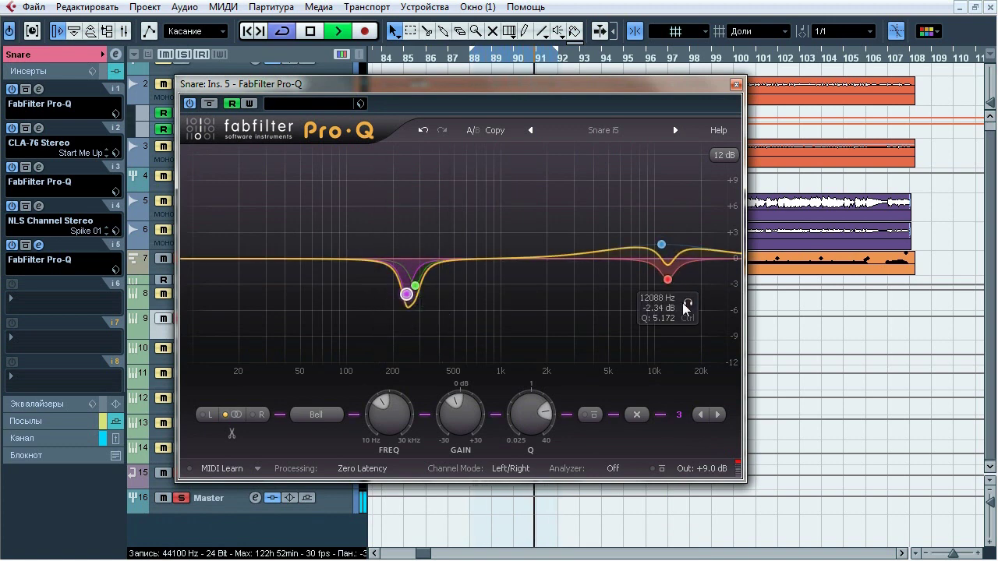
{"action": "left_click", "coordinate": [686, 306]}
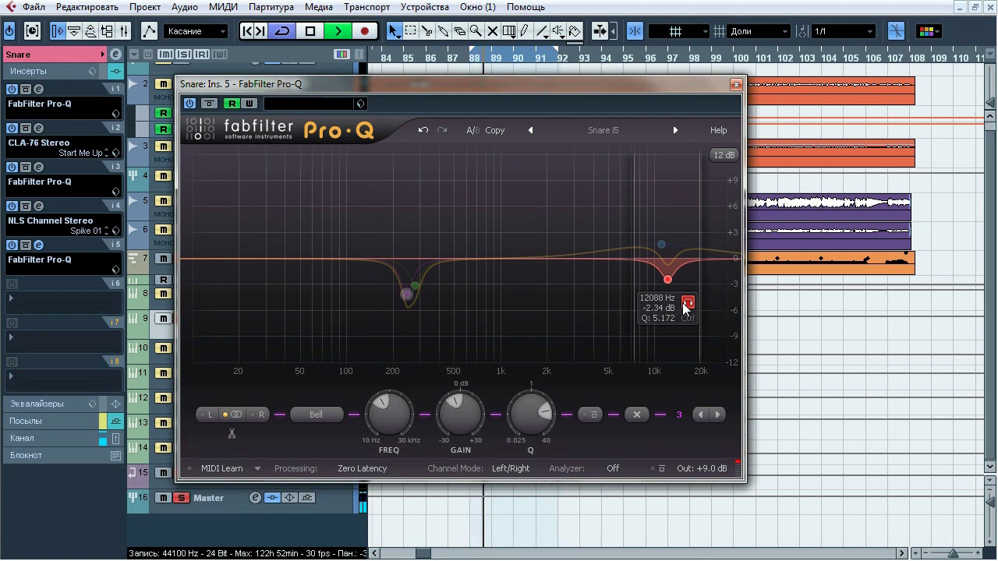
{"action": "mouse_move", "coordinate": [661, 244]}
{"action": "left_click", "coordinate": [681, 214]}
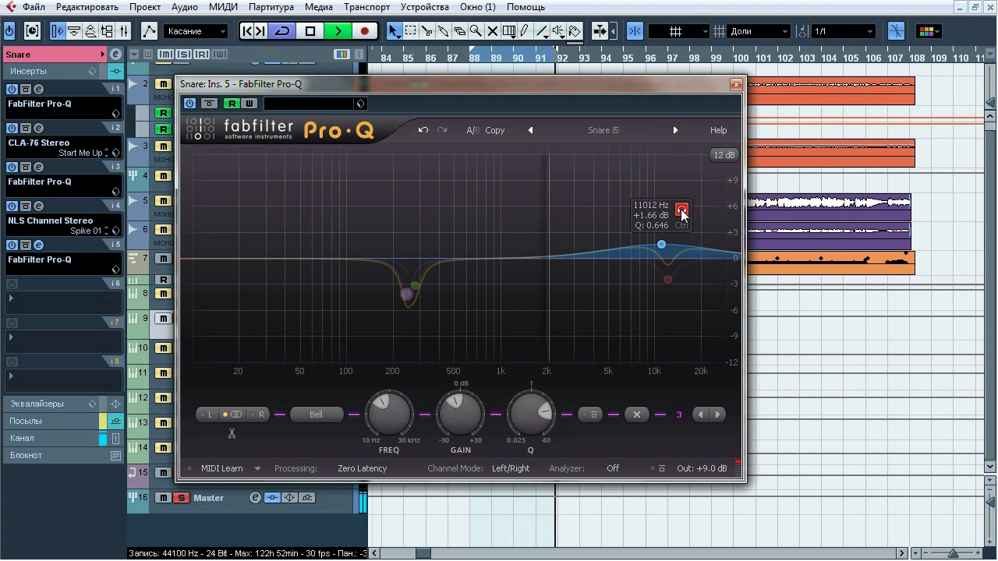
{"action": "left_click", "coordinate": [681, 214]}
{"action": "key", "text": "space"}
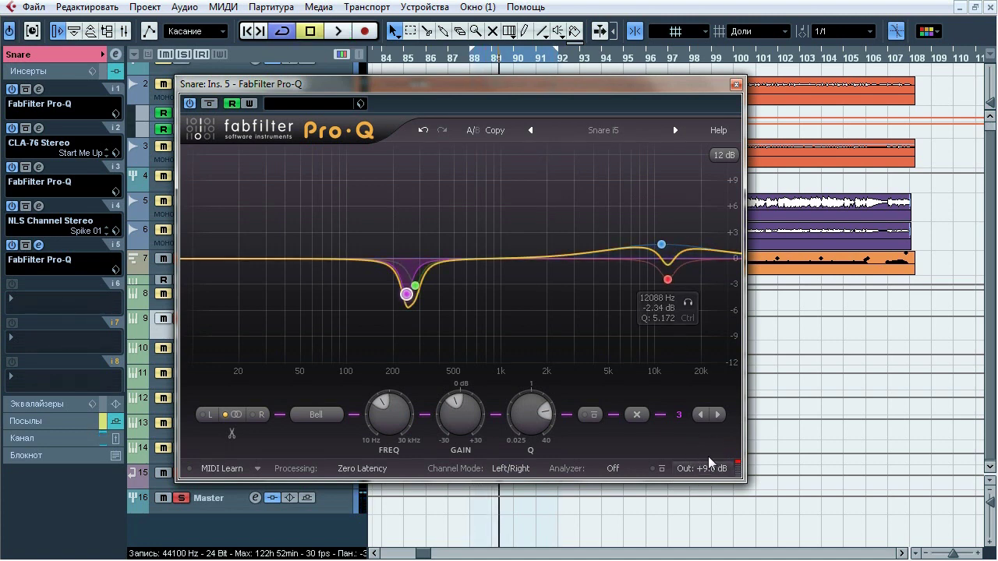
- Toggle the snare's Reverb send on and off during playback, leave it active, then solo Hi Hat
{"action": "left_click", "coordinate": [736, 84]}
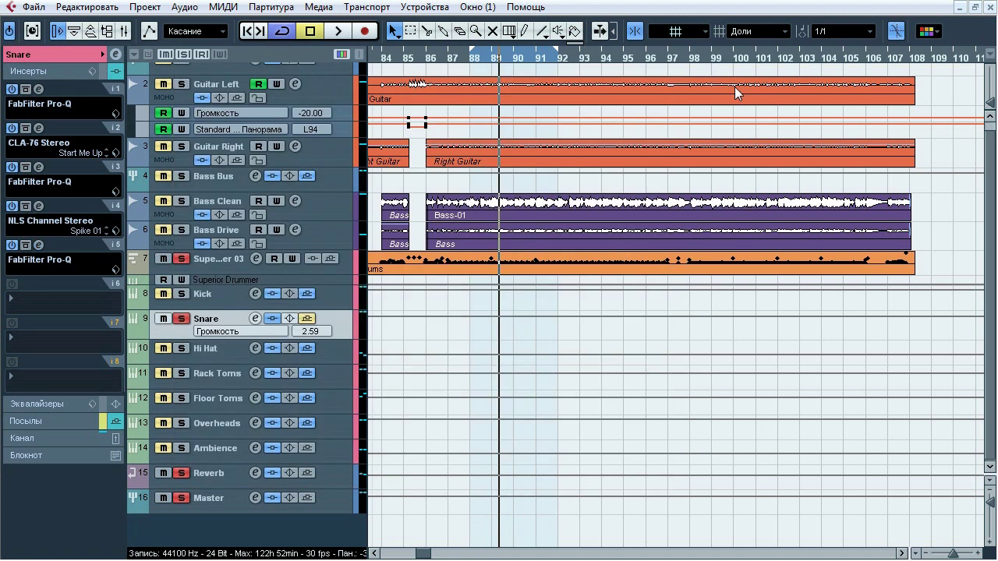
{"action": "left_click", "coordinate": [65, 421]}
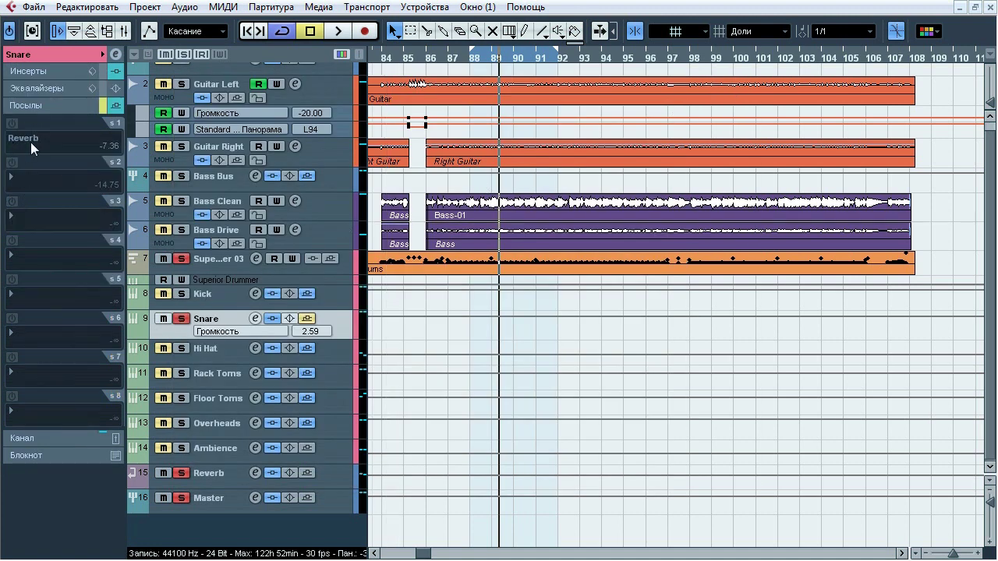
{"action": "key", "text": "space"}
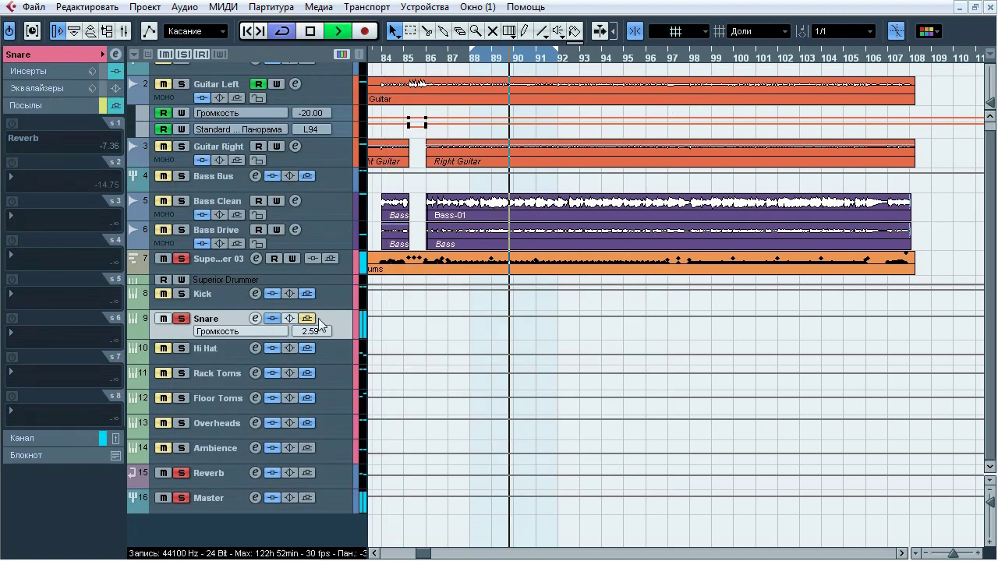
{"action": "left_click", "coordinate": [311, 318]}
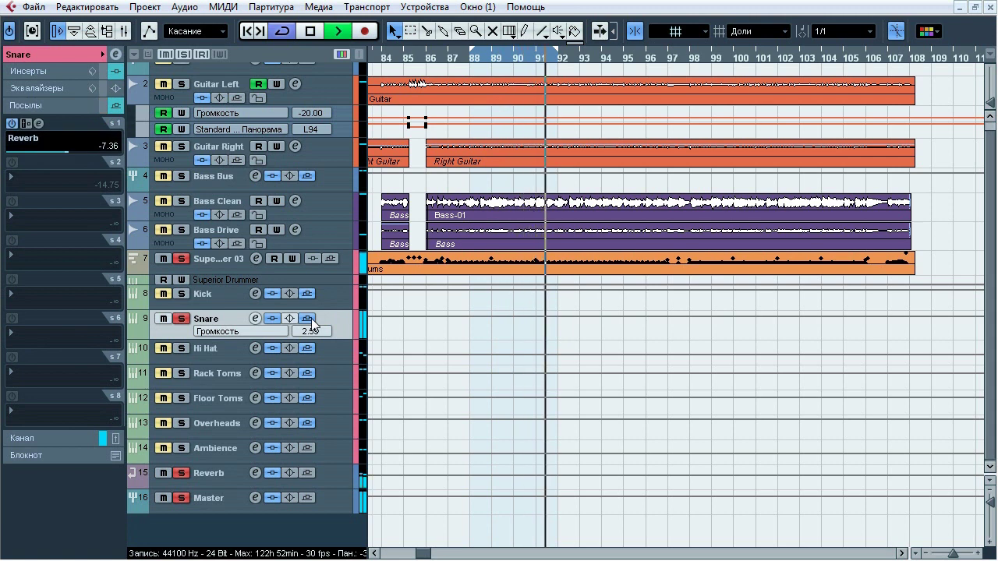
{"action": "left_click", "coordinate": [311, 318]}
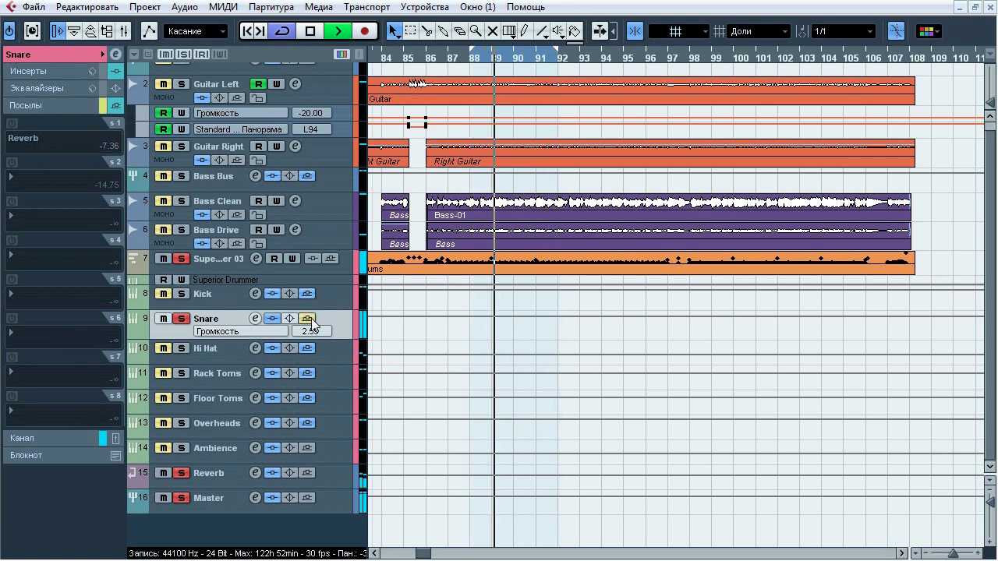
{"action": "left_click", "coordinate": [311, 318]}
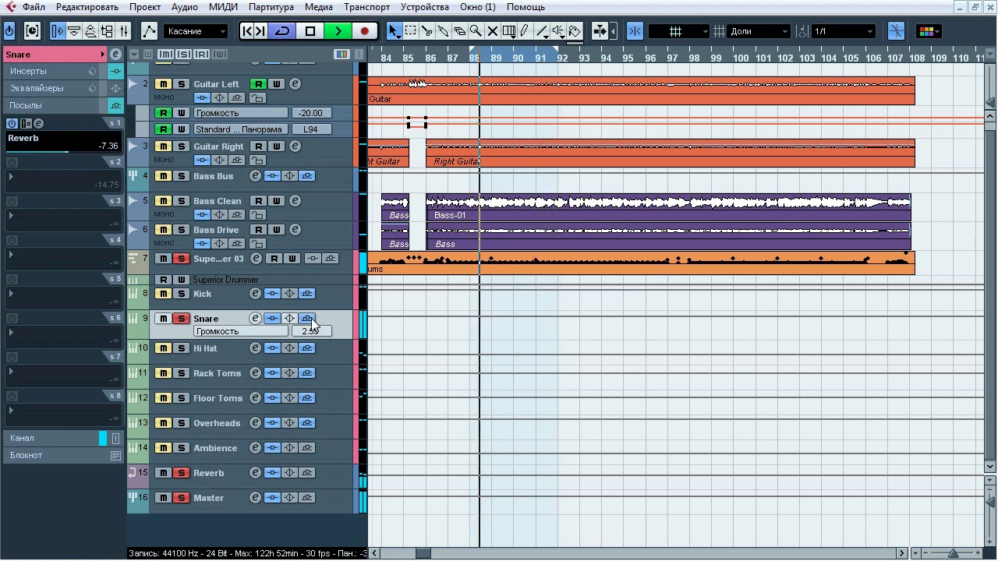
{"action": "left_click", "coordinate": [311, 318]}
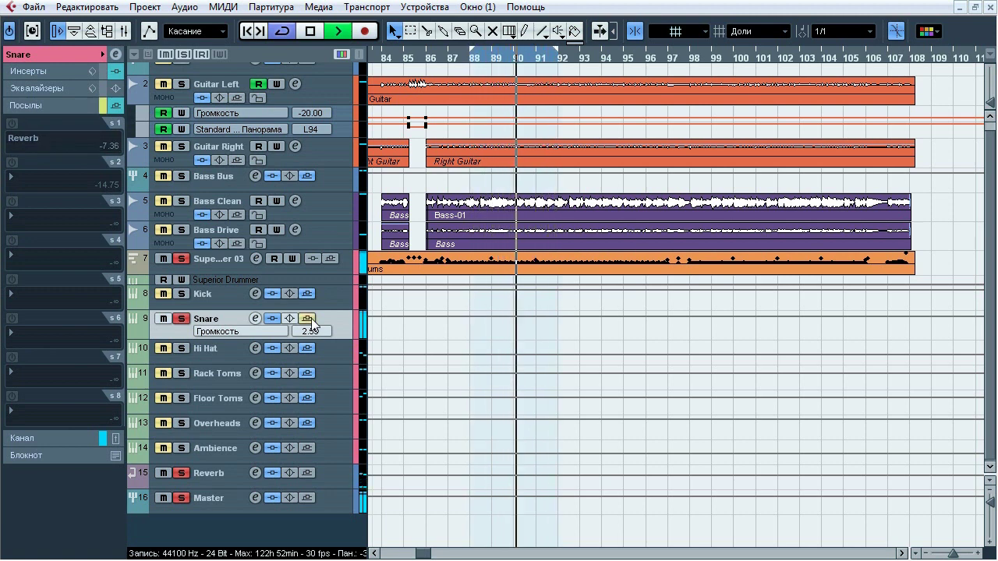
{"action": "left_click", "coordinate": [311, 318]}
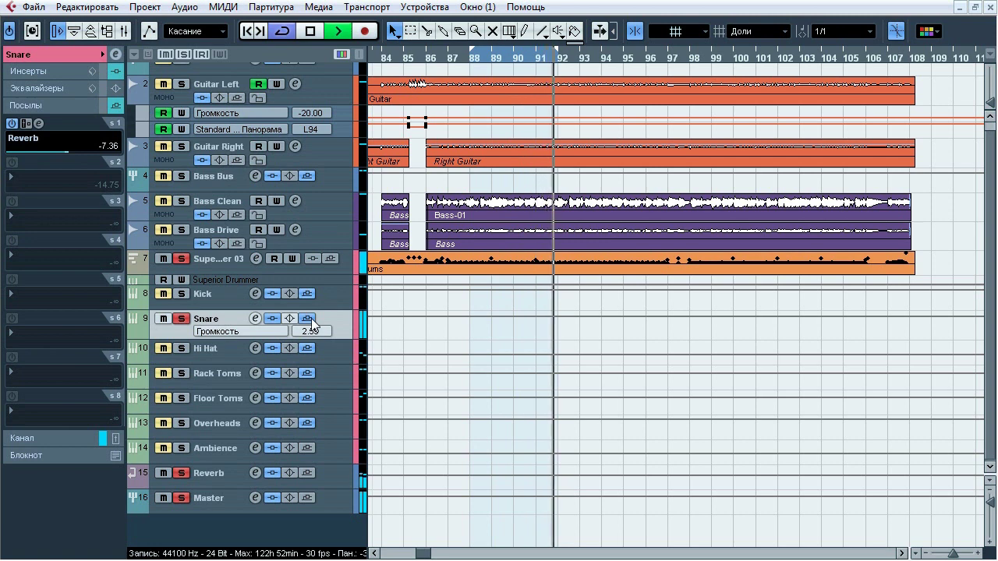
{"action": "key", "text": "space"}
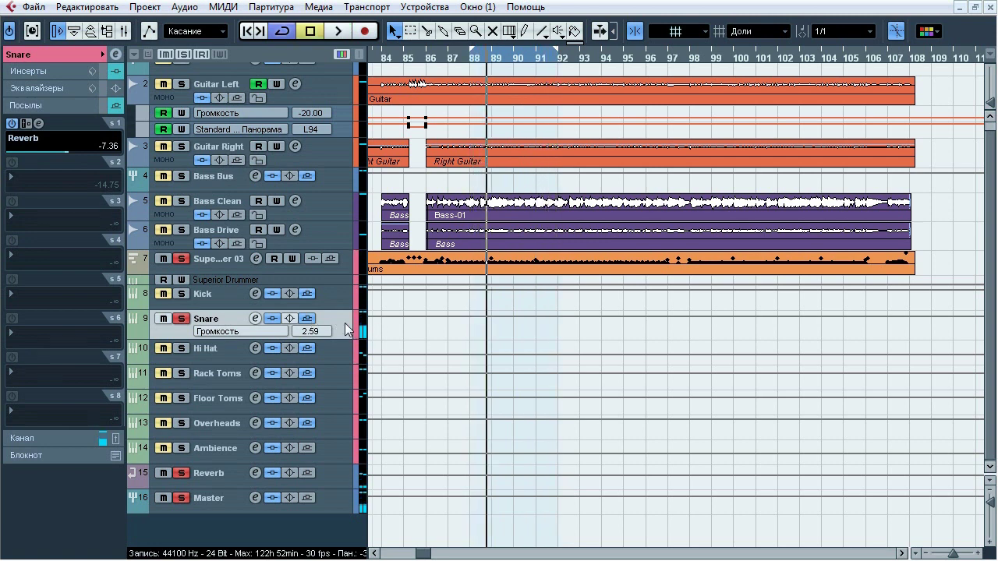
{"action": "left_click", "coordinate": [184, 319]}
{"action": "left_click", "coordinate": [221, 351]}
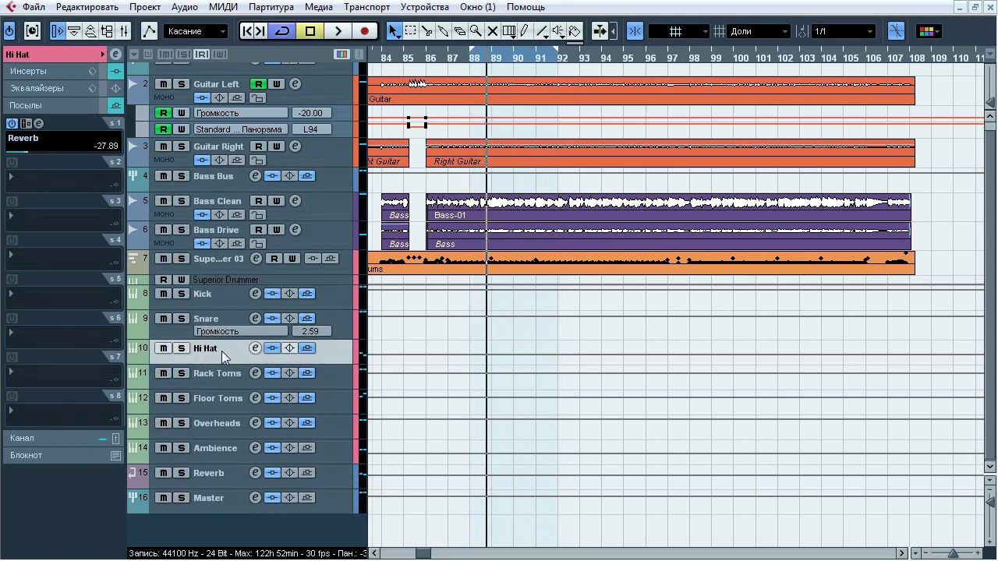
- Bypass the Hi Hat's reverb send, A/B its insert effects three times during playback, then open its Pro-Q
{"action": "left_click", "coordinate": [184, 349]}
{"action": "left_click", "coordinate": [307, 349]}
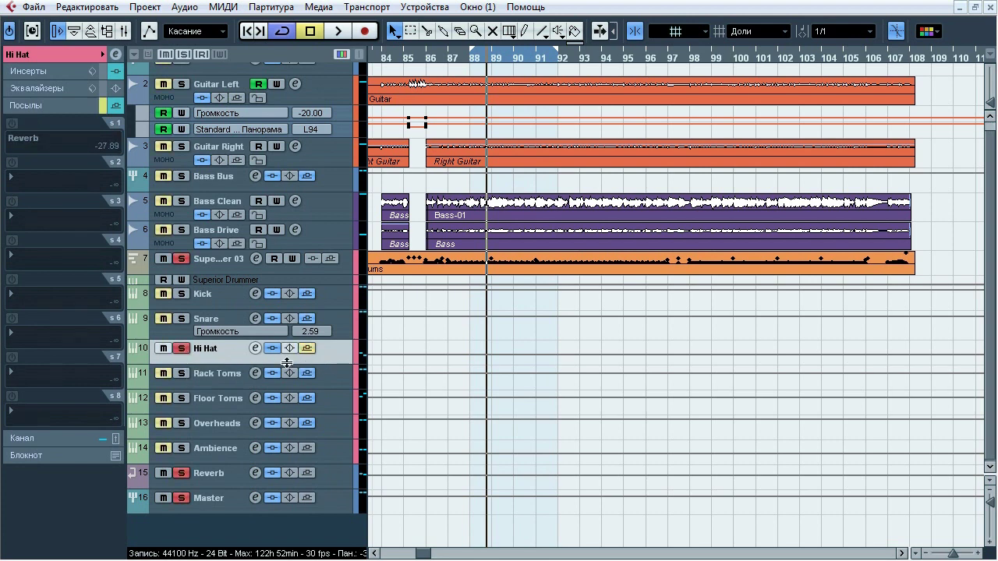
{"action": "key", "text": "space"}
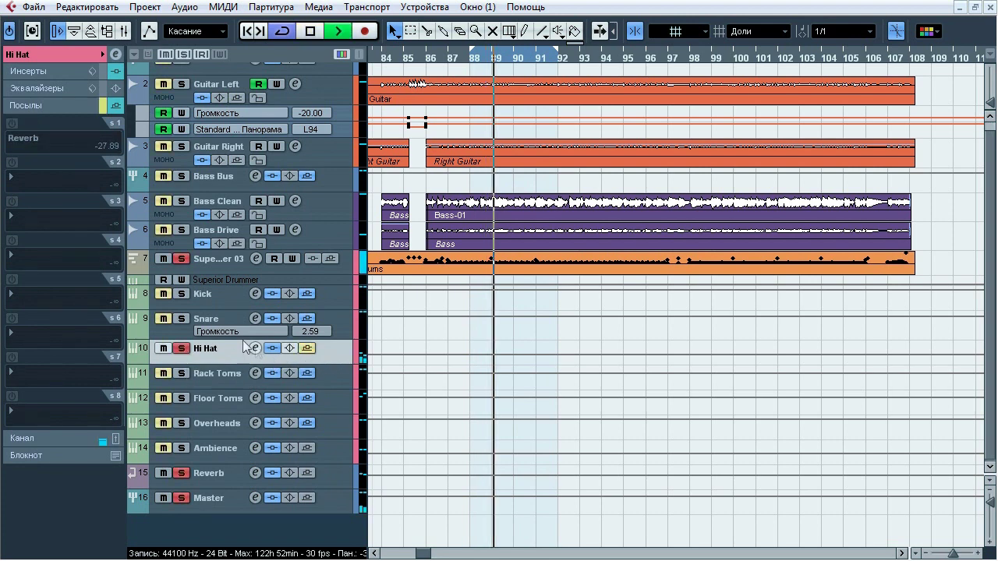
{"action": "left_click", "coordinate": [271, 348]}
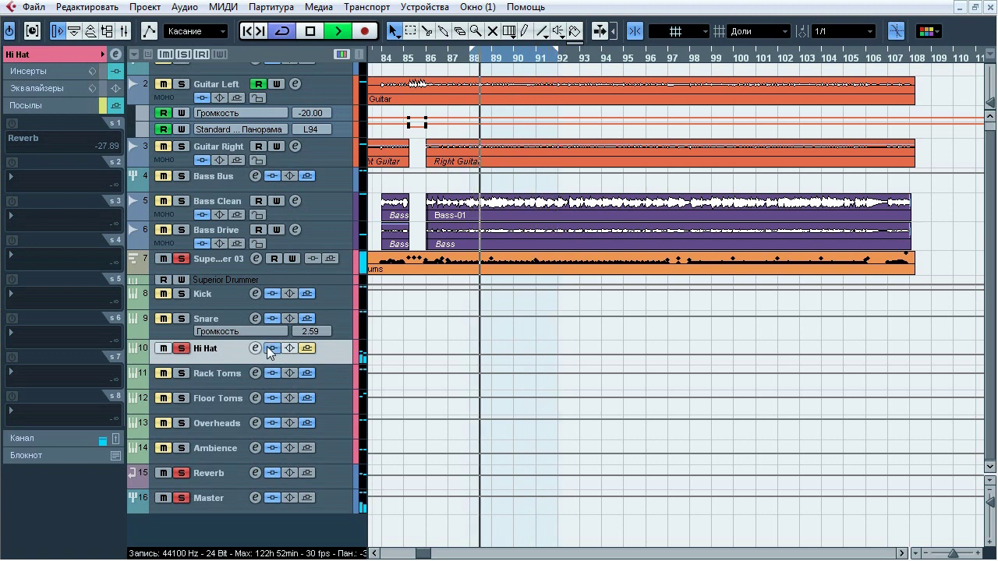
{"action": "left_click", "coordinate": [272, 349]}
{"action": "left_click", "coordinate": [271, 349]}
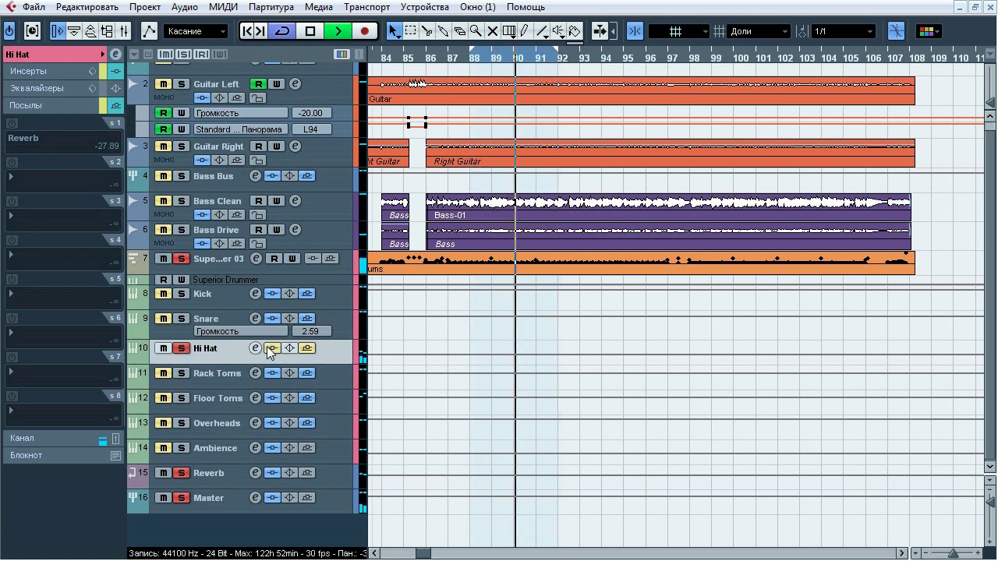
{"action": "left_click", "coordinate": [271, 348]}
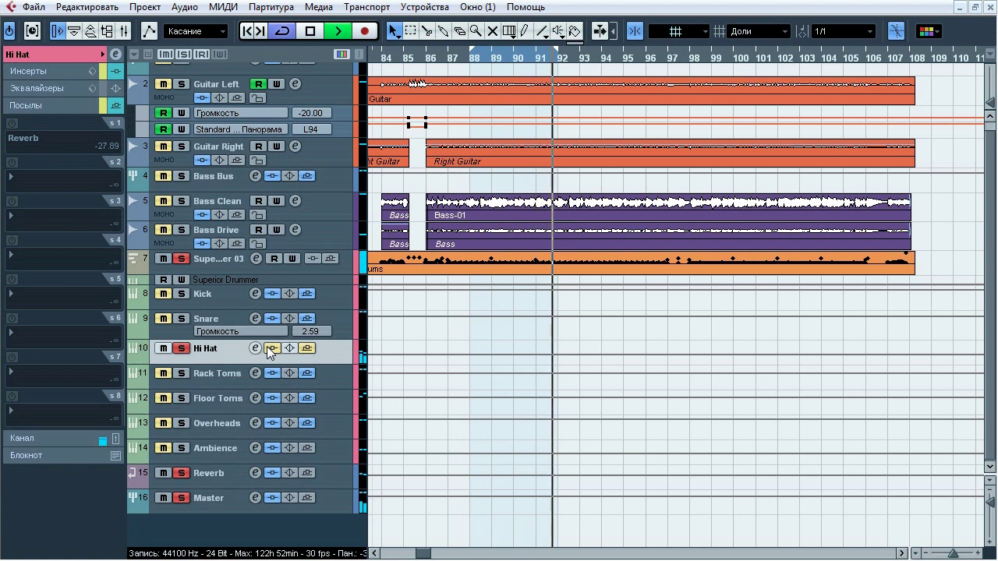
{"action": "left_click", "coordinate": [272, 348]}
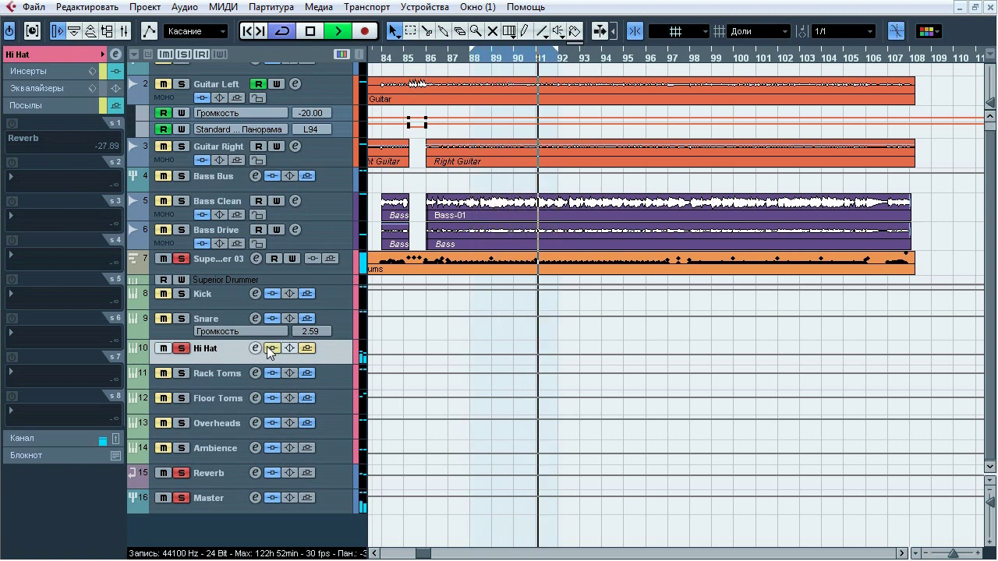
{"action": "left_click", "coordinate": [271, 348]}
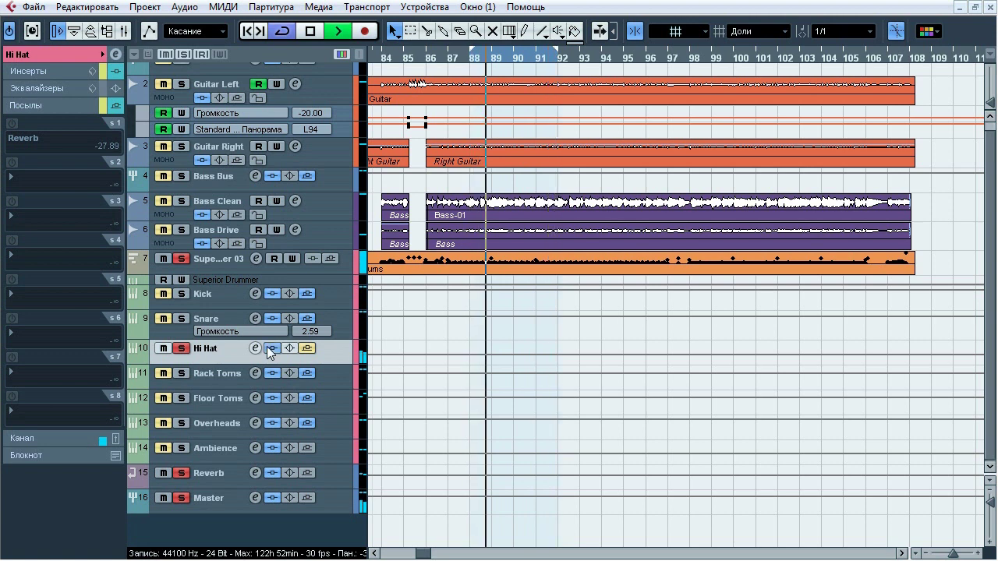
{"action": "key", "text": "space"}
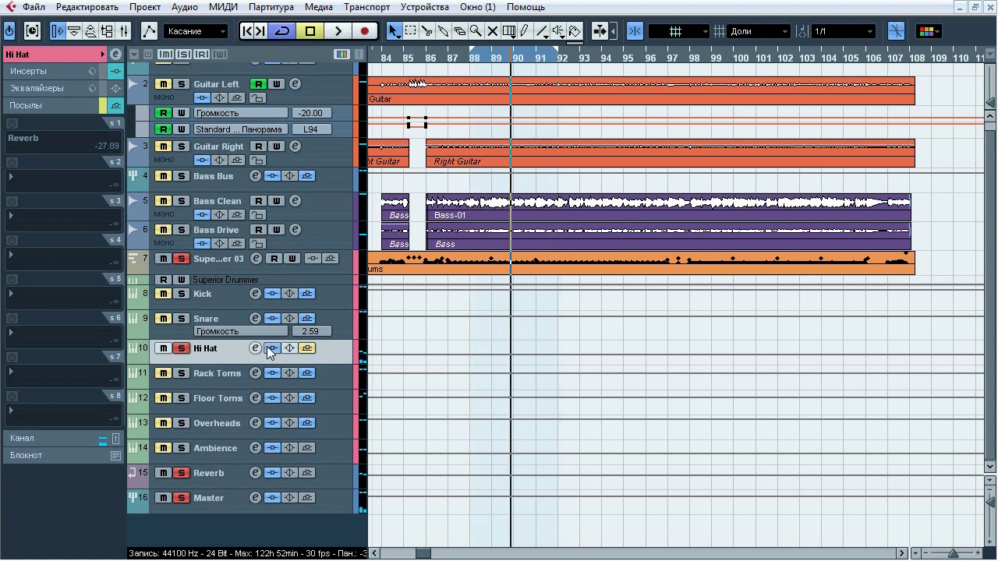
{"action": "left_click", "coordinate": [47, 70]}
- Open the Hi Hat's Pro-Q and compare it bypassed and active twice during playback
{"action": "left_click", "coordinate": [40, 89]}
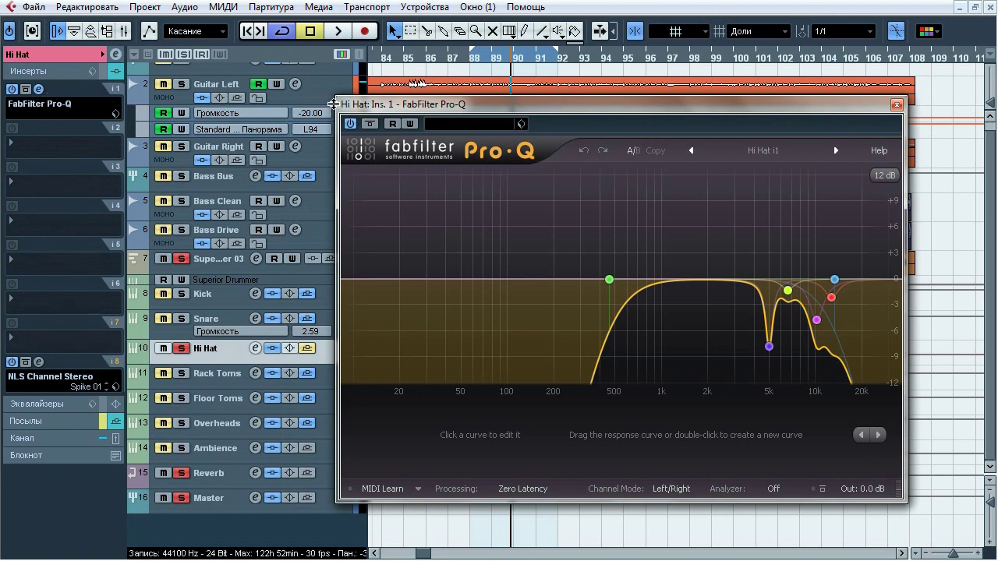
{"action": "left_click_drag", "start_coordinate": [512, 109], "coordinate": [414, 99]}
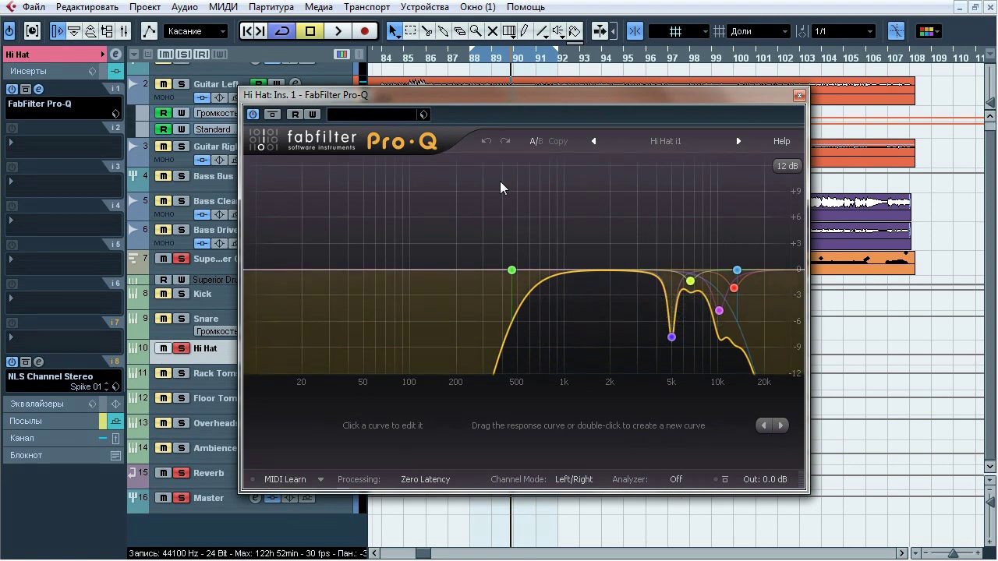
{"action": "key", "text": "space"}
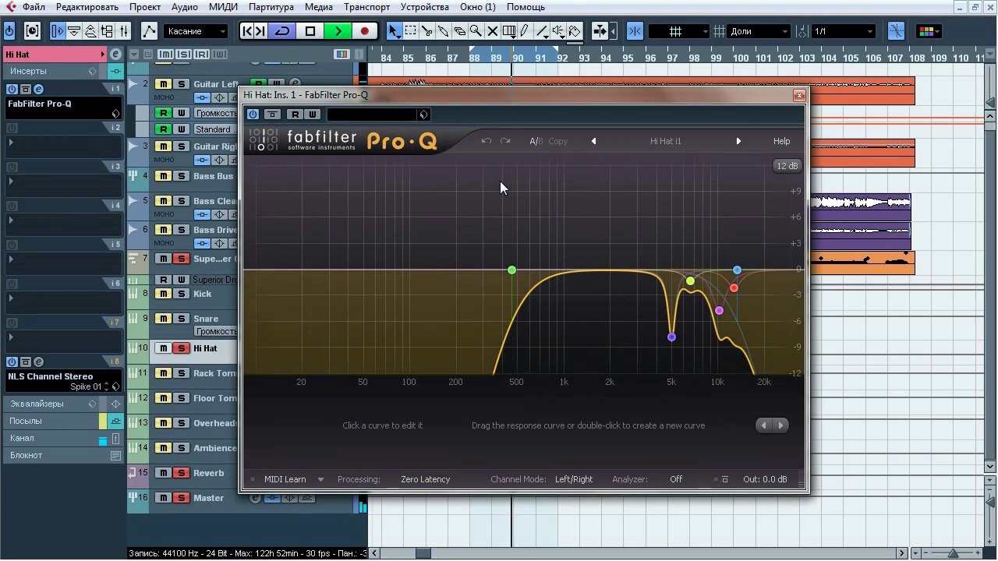
{"action": "left_click_drag", "start_coordinate": [374, 96], "coordinate": [504, 102]}
{"action": "left_click", "coordinate": [406, 120]}
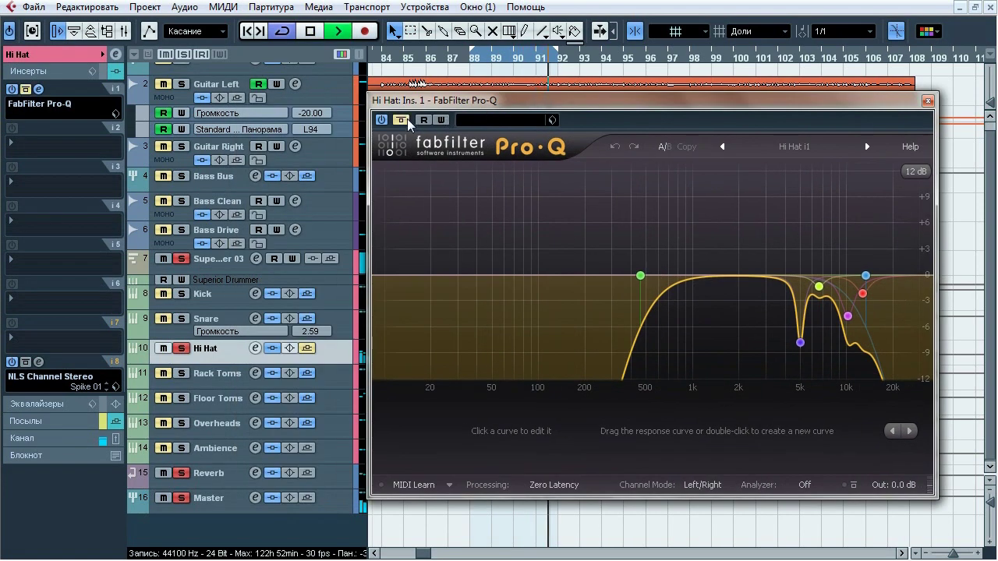
{"action": "left_click", "coordinate": [407, 119]}
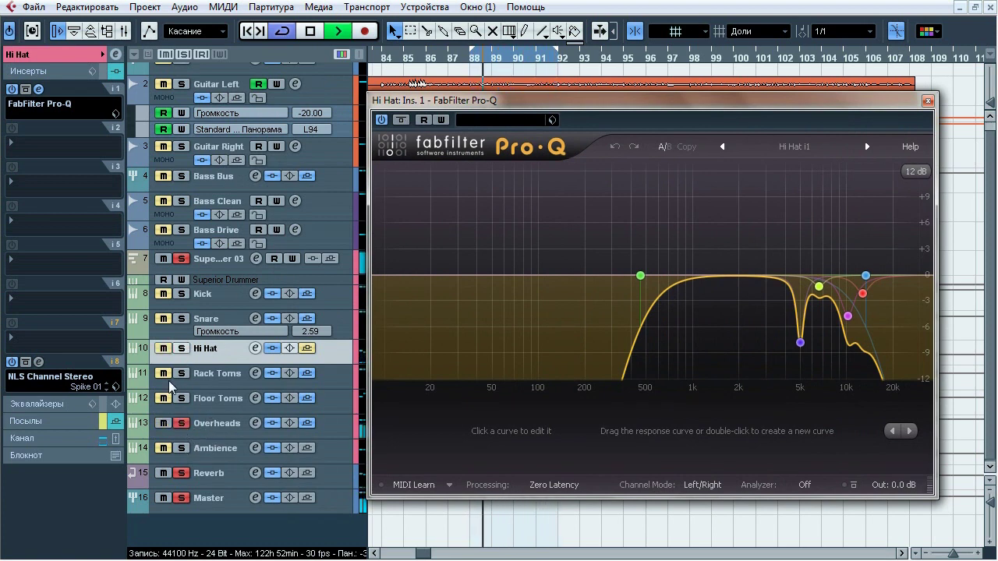
{"action": "left_click", "coordinate": [180, 348]}
{"action": "left_click", "coordinate": [402, 120]}
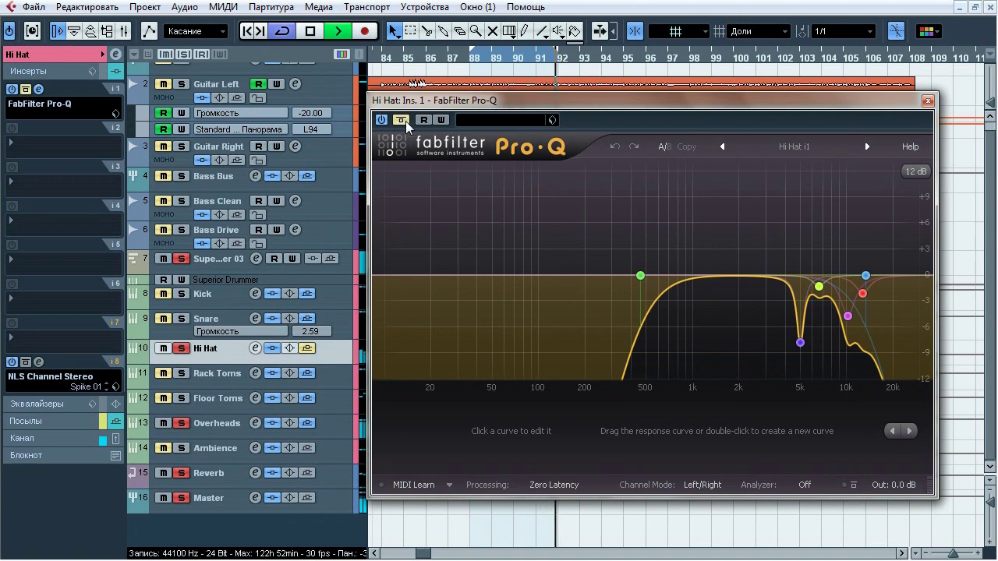
{"action": "left_click", "coordinate": [406, 121]}
{"action": "mouse_move", "coordinate": [672, 288]}
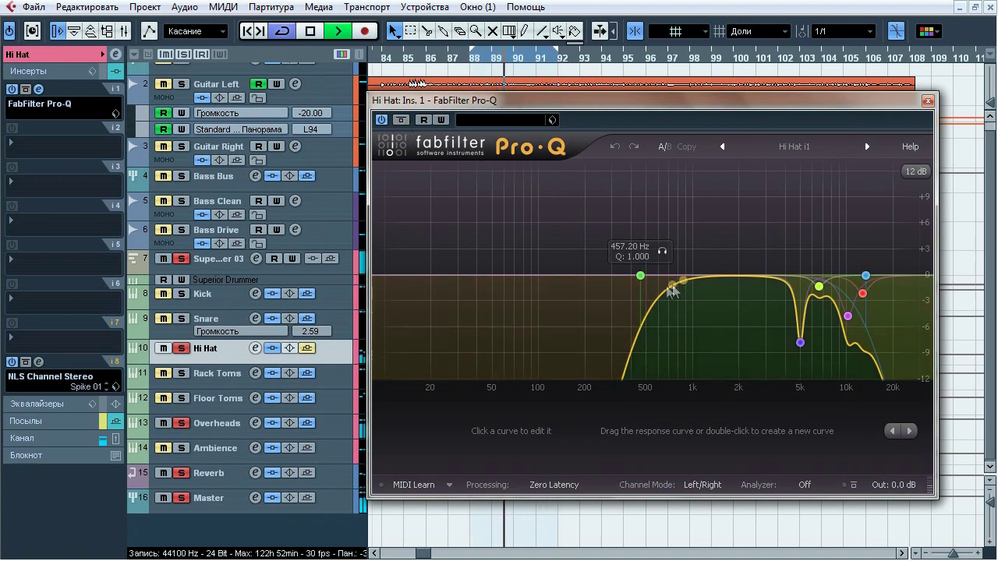
- Audition the 457 Hz and 13 kHz bands, then move the magenta band to about 10 kHz, -4.7 dB
{"action": "left_click", "coordinate": [661, 252]}
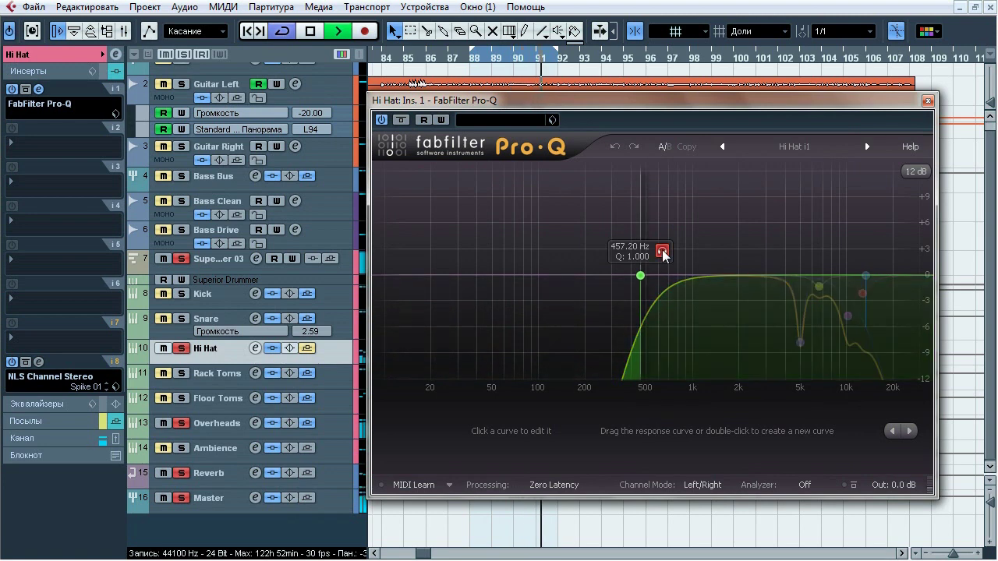
{"action": "left_click", "coordinate": [885, 251]}
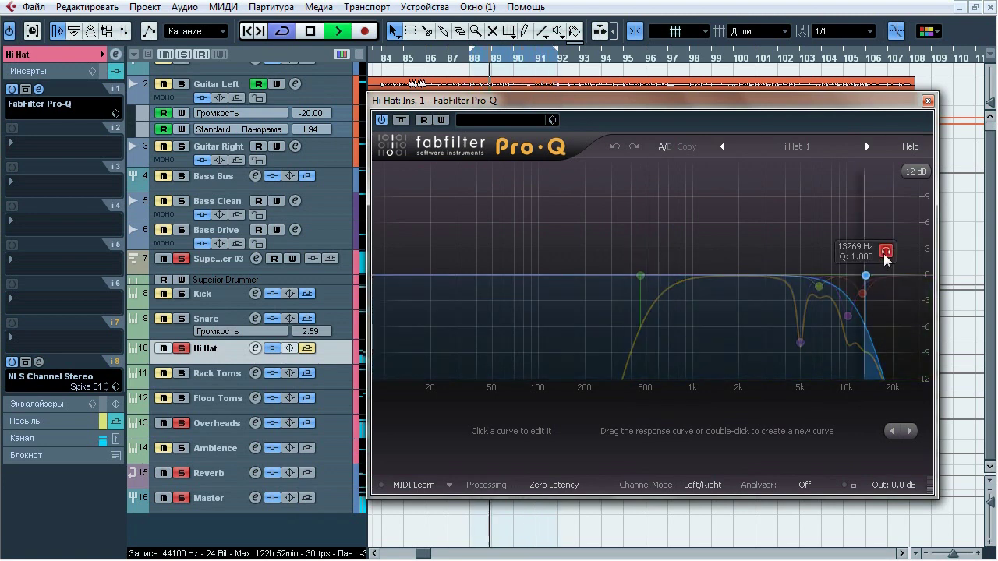
{"action": "left_click", "coordinate": [884, 254]}
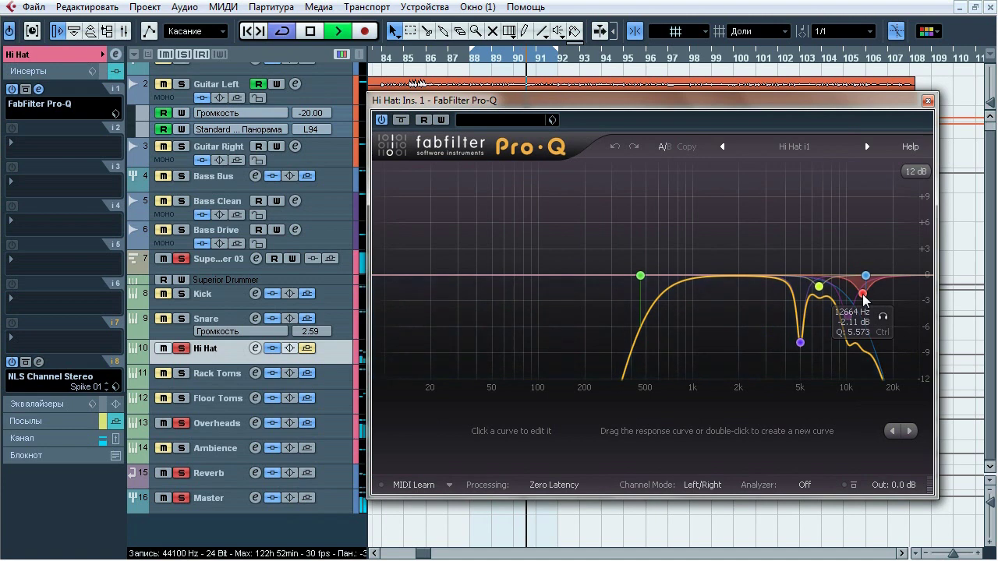
{"action": "left_click_drag", "start_coordinate": [850, 312], "coordinate": [844, 331]}
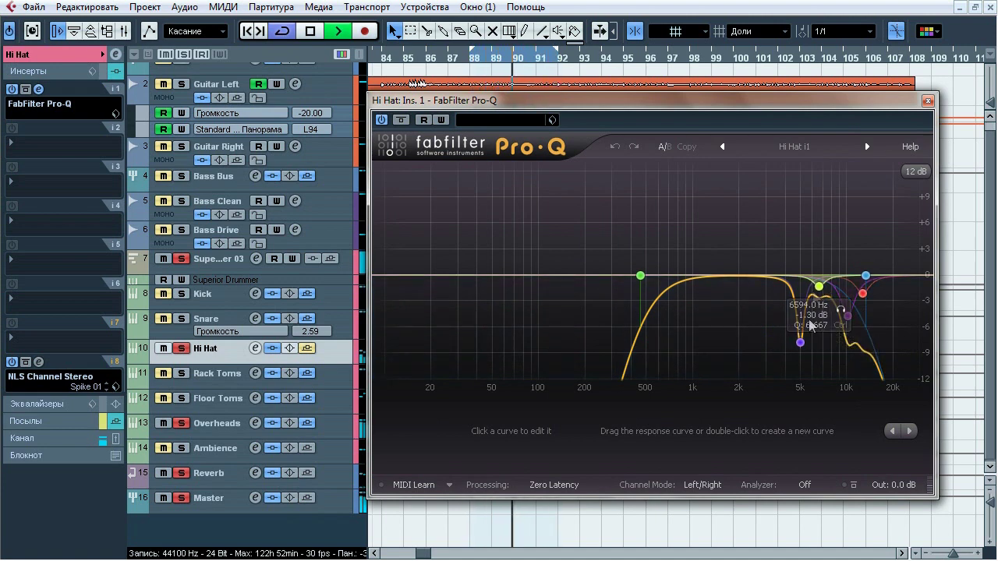
- Solo the 4985 Hz dip and compare it disabled and enabled twice
{"action": "mouse_move", "coordinate": [800, 342]}
{"action": "left_click", "coordinate": [820, 367]}
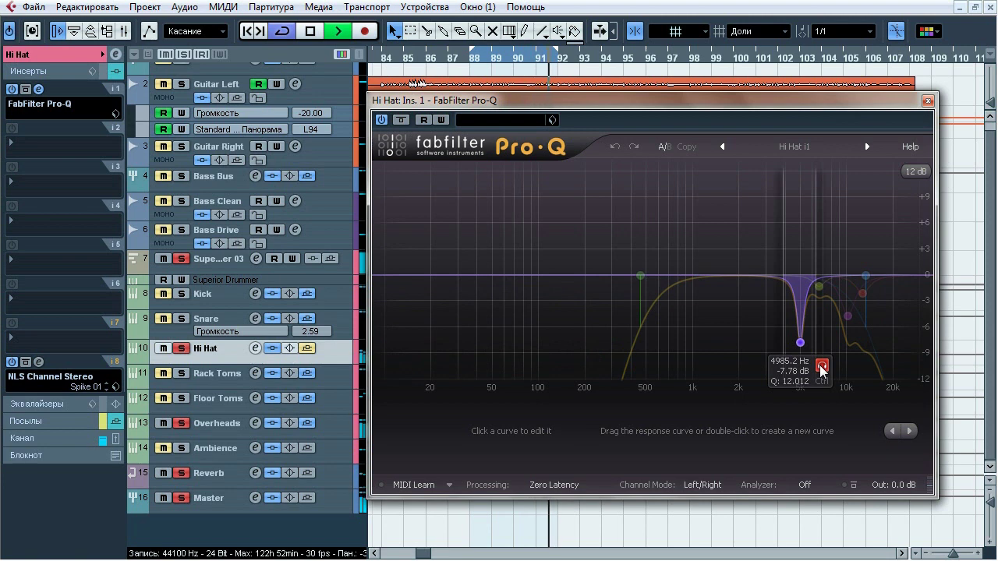
{"action": "left_click", "coordinate": [820, 368]}
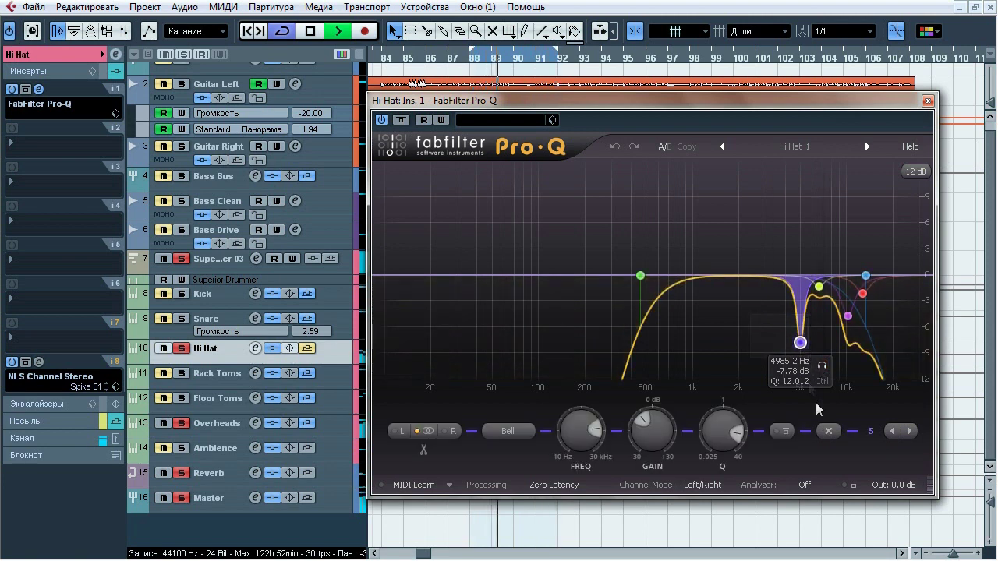
{"action": "left_click", "coordinate": [777, 431]}
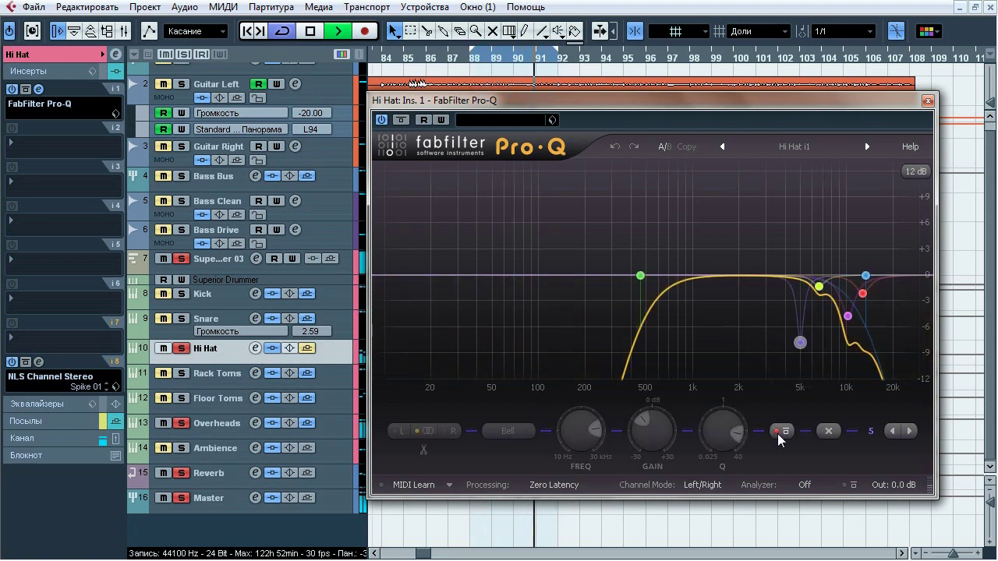
{"action": "left_click", "coordinate": [777, 433]}
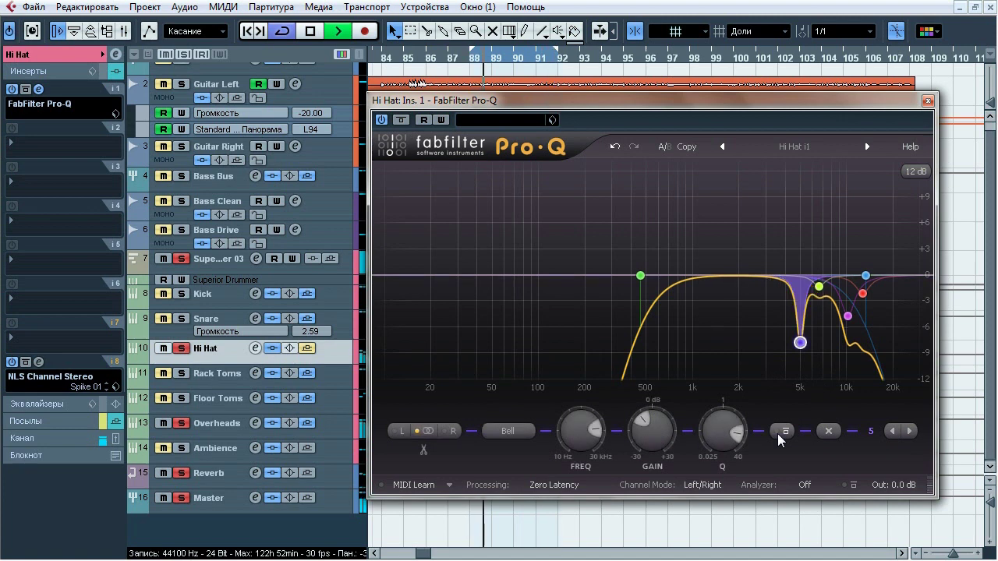
{"action": "left_click", "coordinate": [777, 433]}
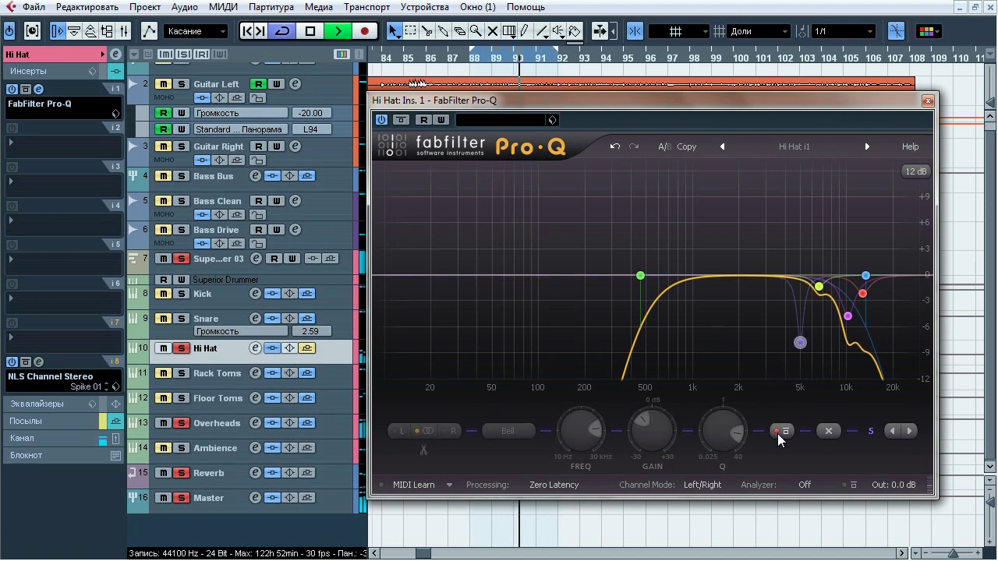
{"action": "left_click", "coordinate": [777, 434]}
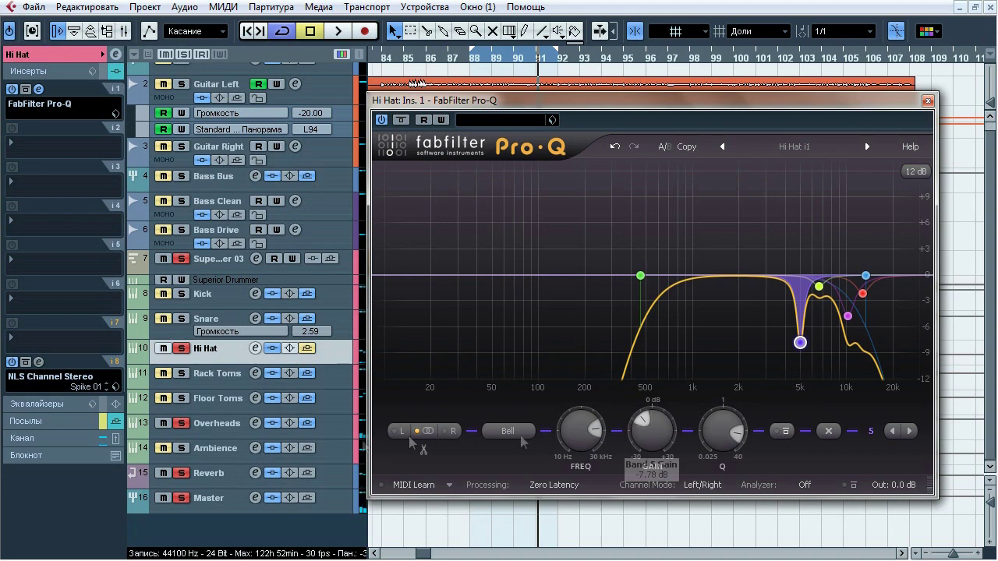
{"action": "left_click", "coordinate": [38, 89]}
- Compare the Hi Hat's NLS Channel Stereo bypassed and active, stop playback, and show its Reverb send
{"action": "left_click", "coordinate": [38, 362]}
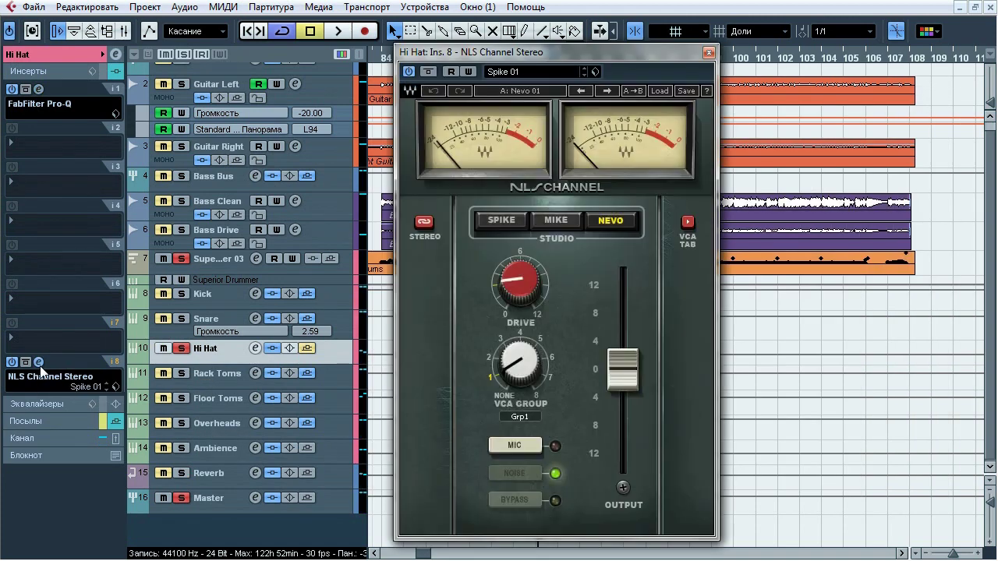
{"action": "left_click_drag", "start_coordinate": [503, 55], "coordinate": [446, 49]}
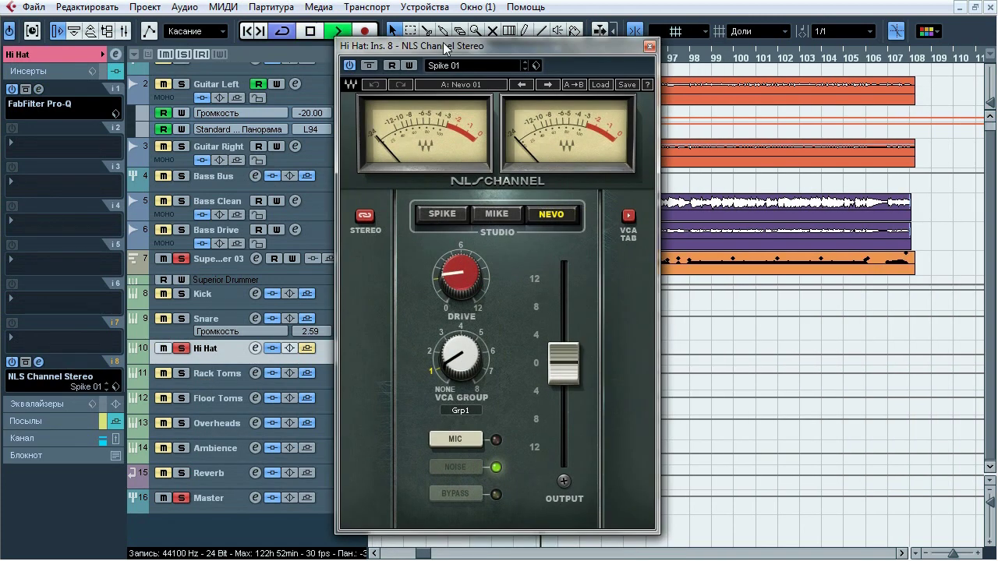
{"action": "left_click", "coordinate": [369, 66]}
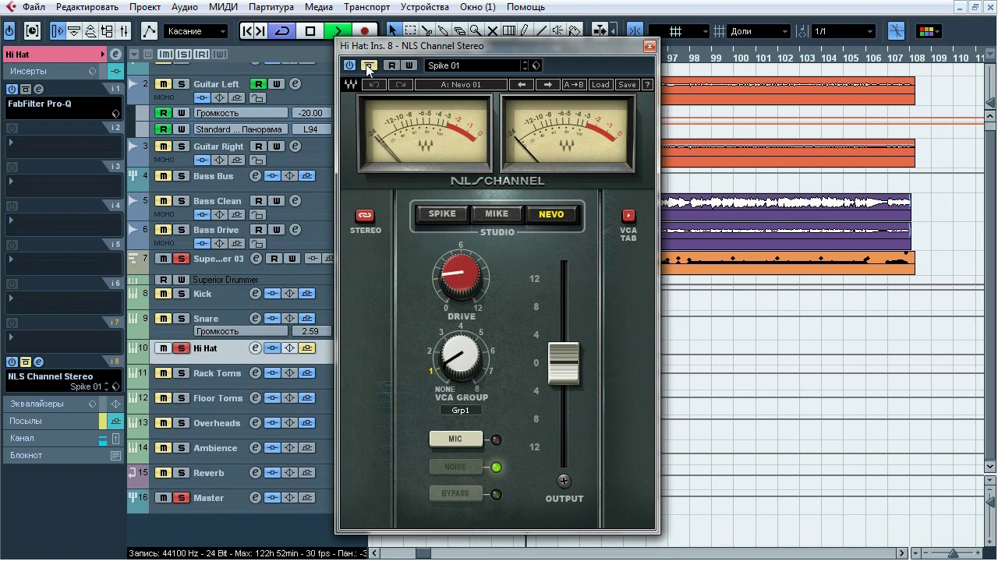
{"action": "left_click", "coordinate": [367, 66]}
{"action": "left_click", "coordinate": [368, 66]}
{"action": "key", "text": "space"}
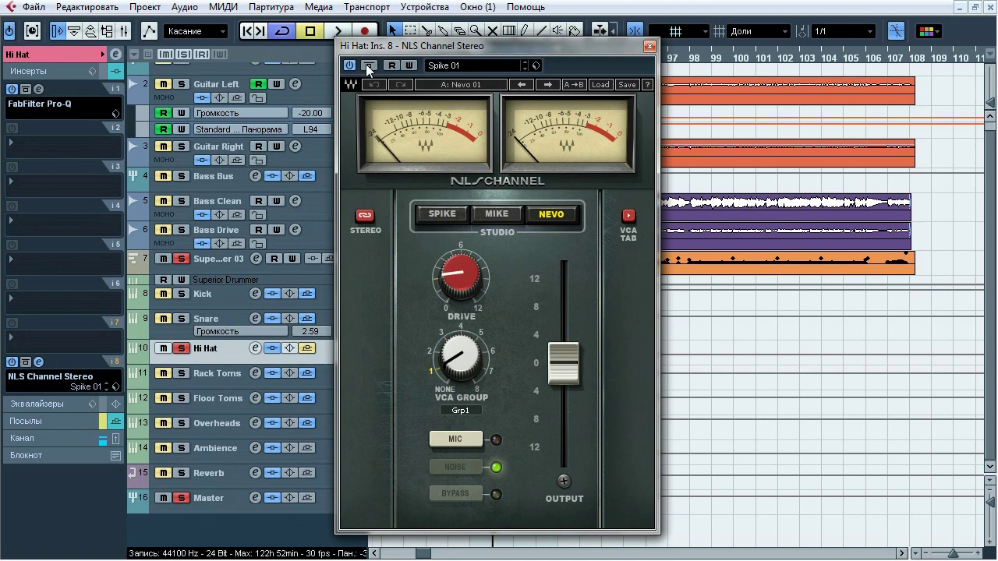
{"action": "left_click", "coordinate": [68, 422]}
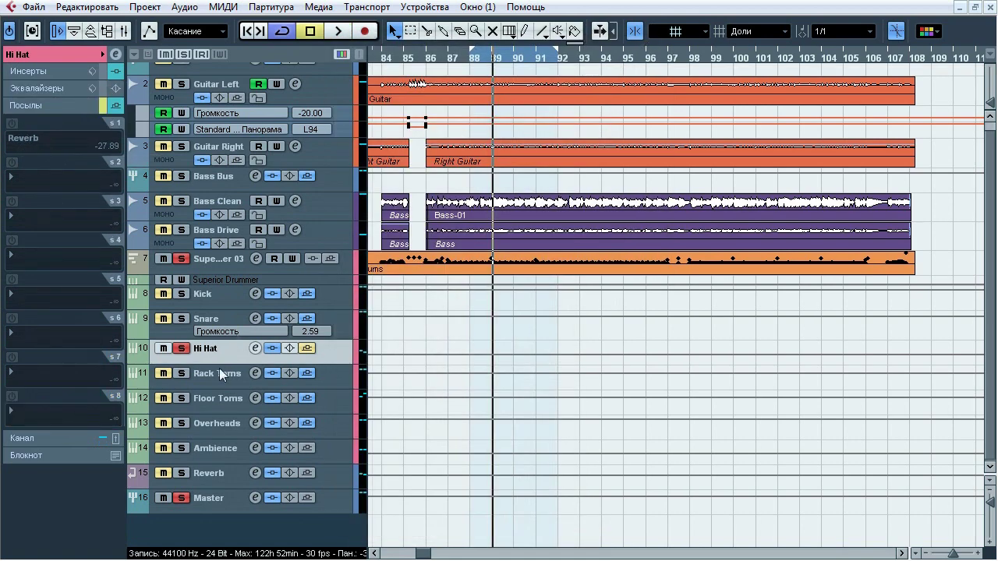
{"action": "key", "text": "space"}
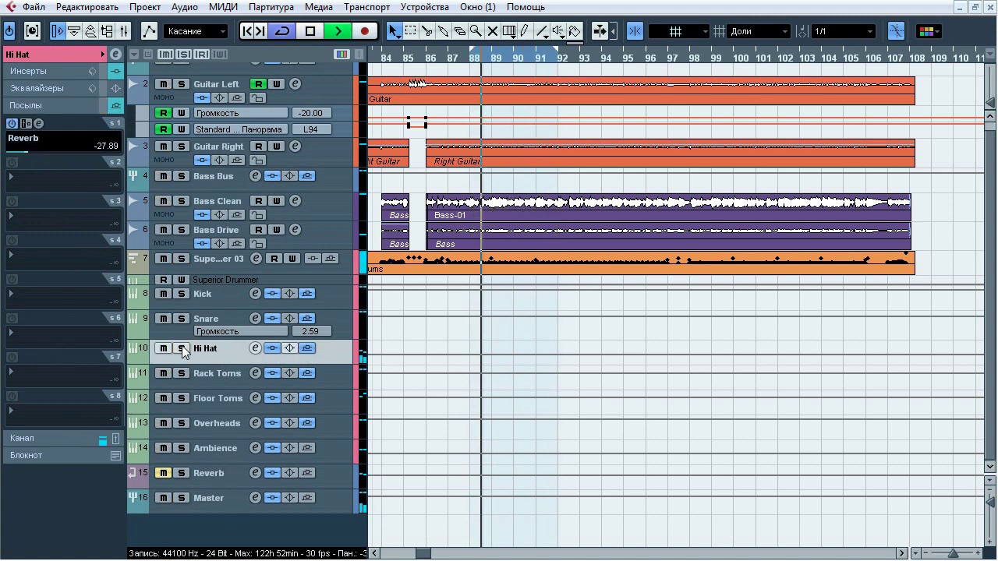
{"action": "left_click", "coordinate": [307, 347]}
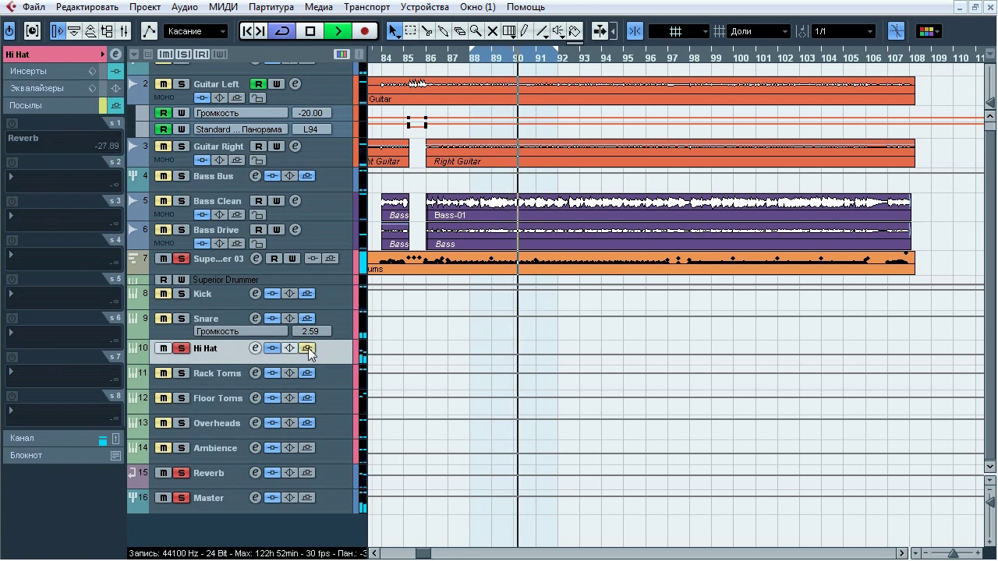
{"action": "left_click", "coordinate": [308, 348]}
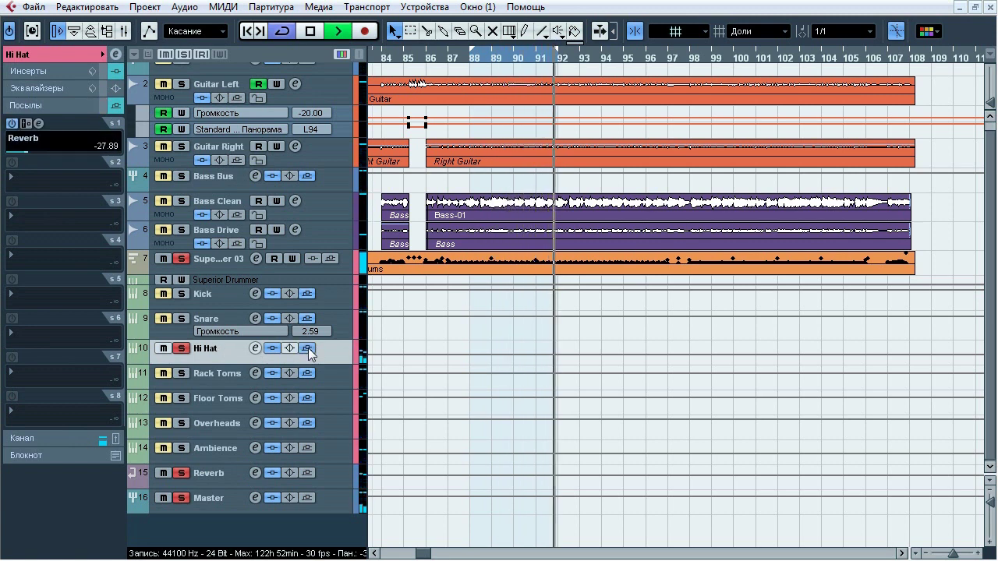
{"action": "left_click", "coordinate": [308, 347]}
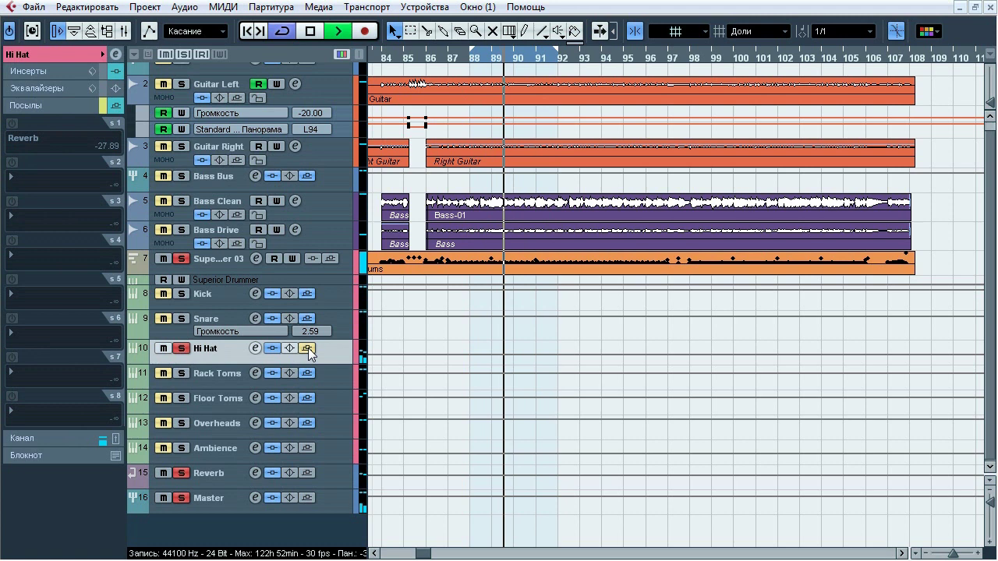
{"action": "left_click", "coordinate": [308, 347]}
{"action": "key", "text": "space"}
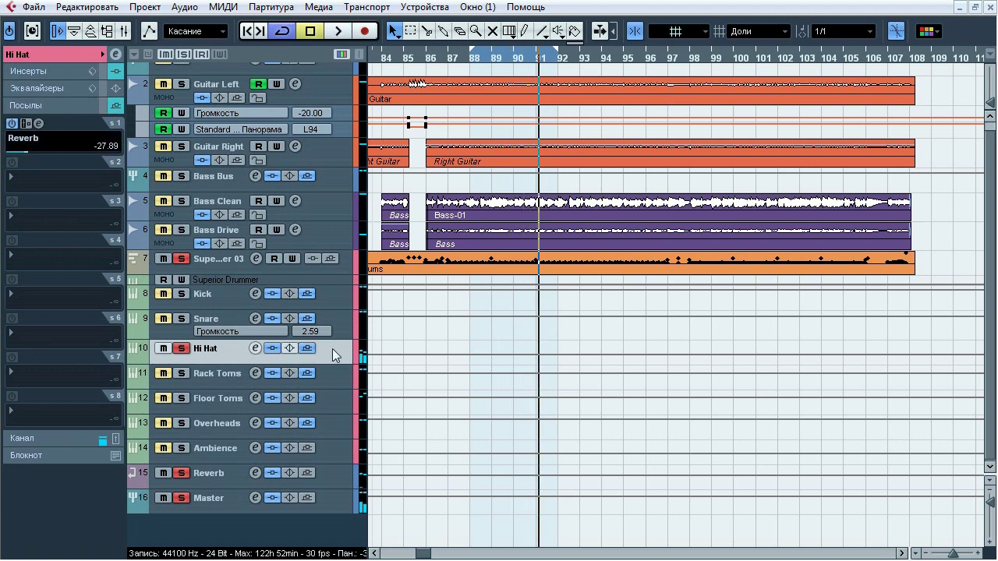
- Play Rack Toms from bar 84, A/B its insert effects twice, leave them active, and stop
{"action": "left_click", "coordinate": [233, 379]}
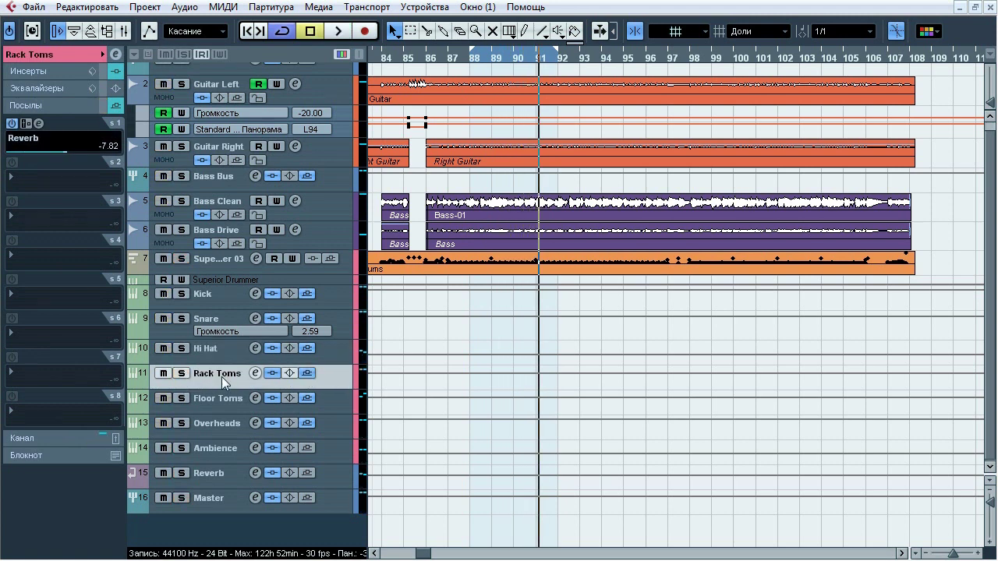
{"action": "left_click", "coordinate": [380, 65]}
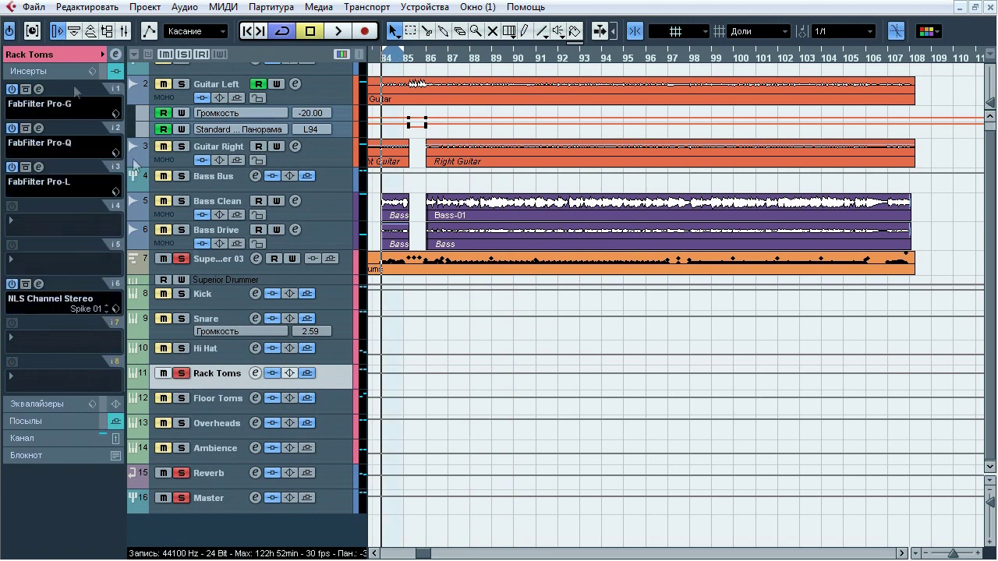
{"action": "key", "text": "space"}
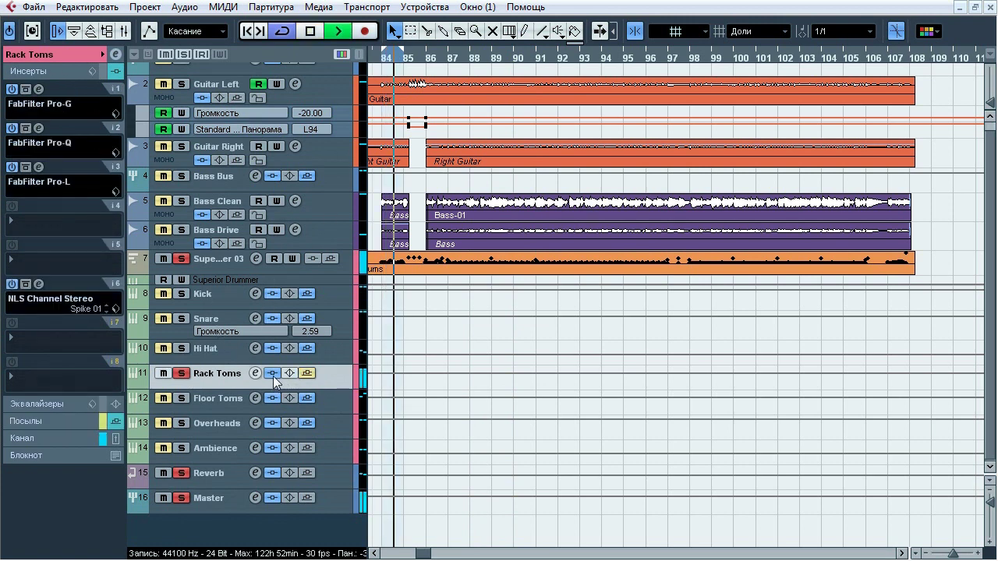
{"action": "left_click", "coordinate": [273, 375]}
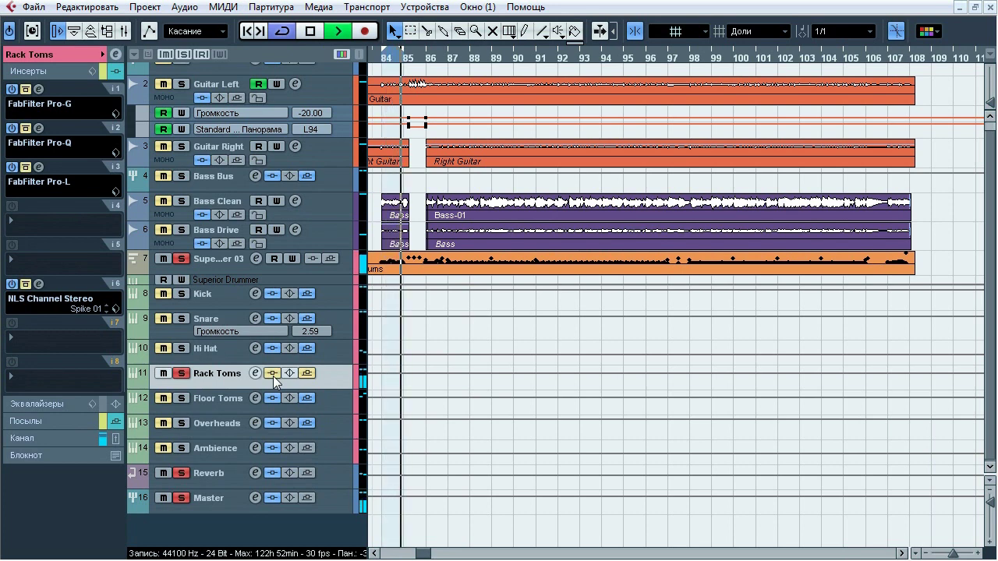
{"action": "left_click", "coordinate": [273, 374]}
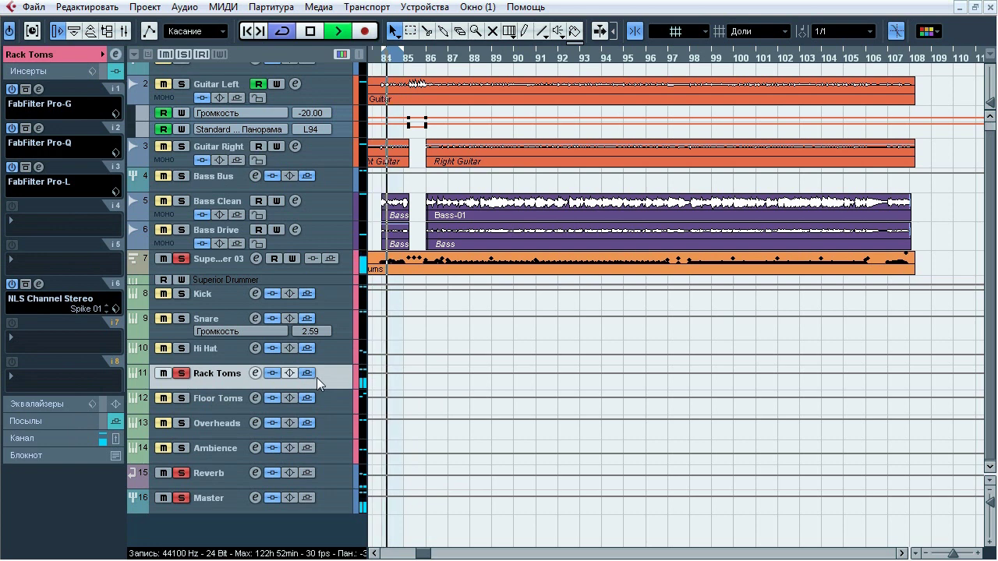
{"action": "left_click", "coordinate": [273, 374]}
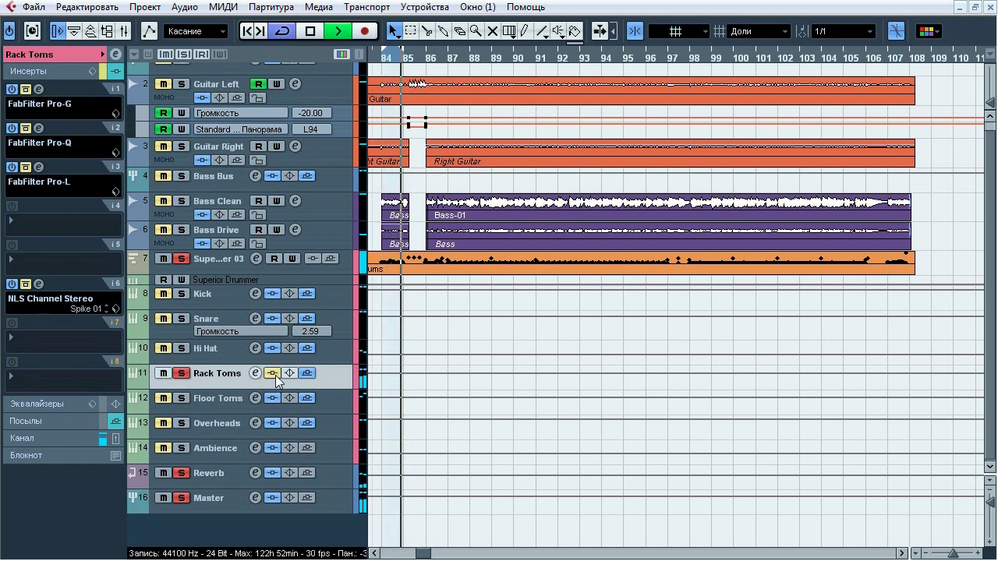
{"action": "left_click", "coordinate": [273, 373]}
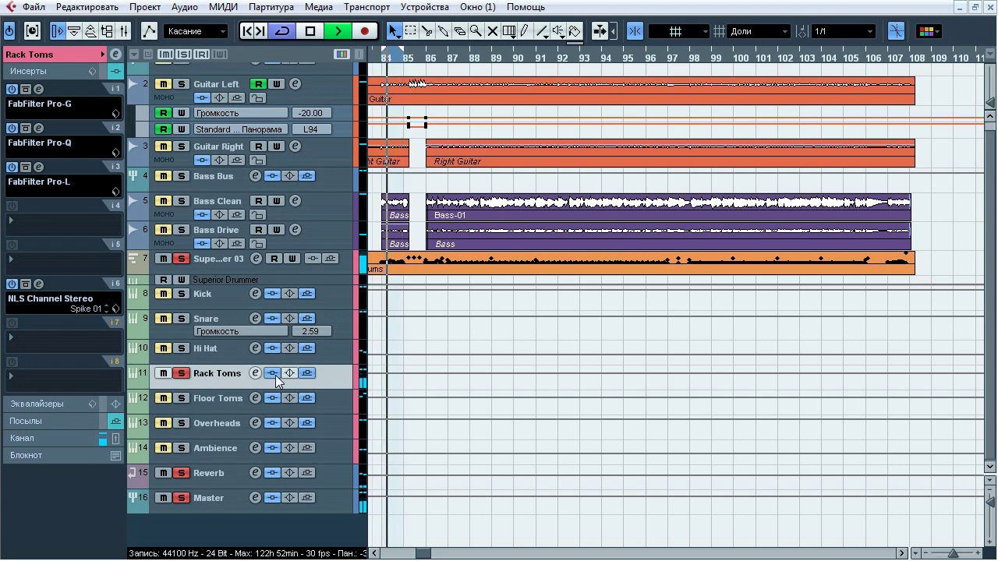
{"action": "key", "text": "space"}
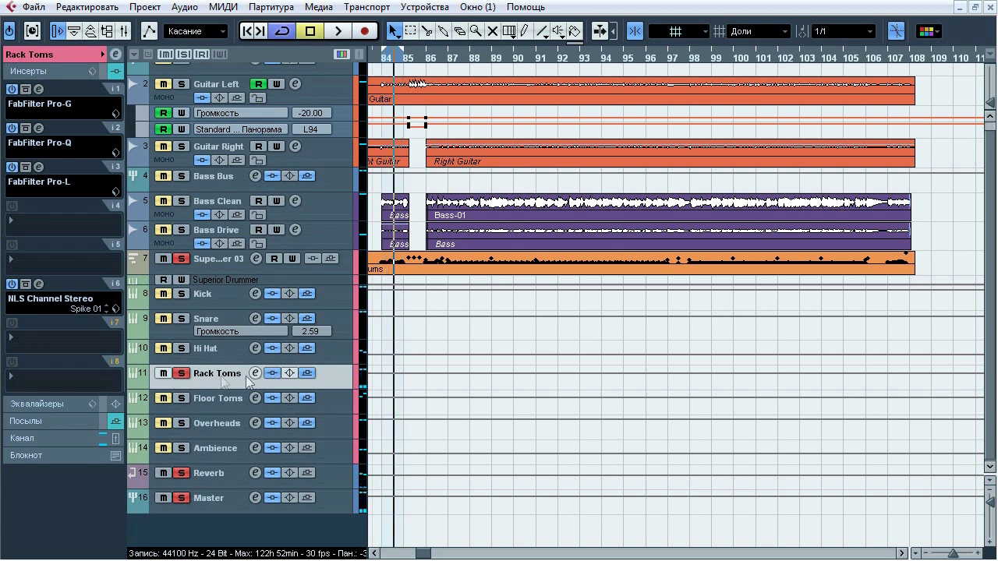
- Open the Rack Toms Pro-G gate, A/B it twice during playback, leave it on, and close it
{"action": "left_click", "coordinate": [39, 88]}
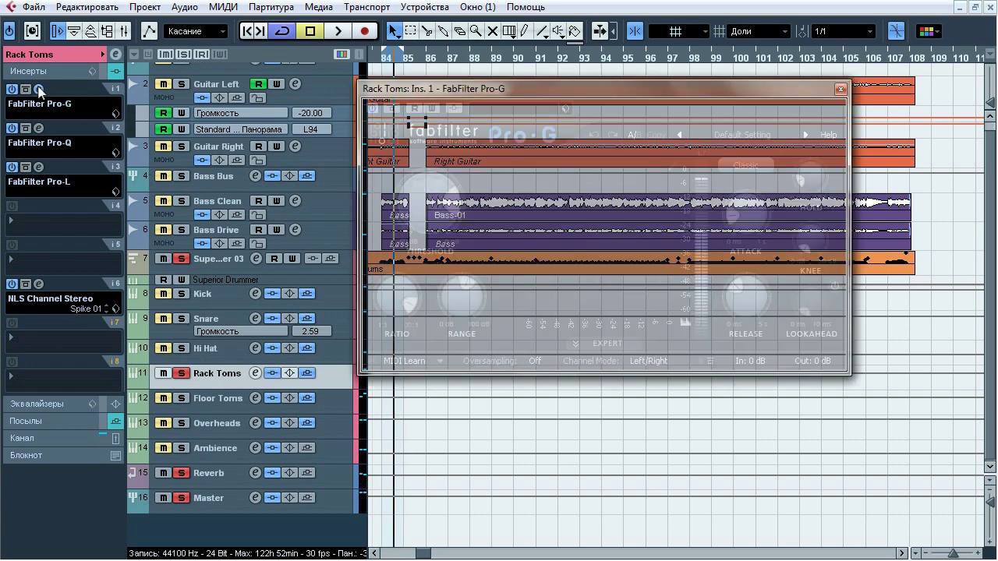
{"action": "left_click_drag", "start_coordinate": [467, 111], "coordinate": [377, 145]}
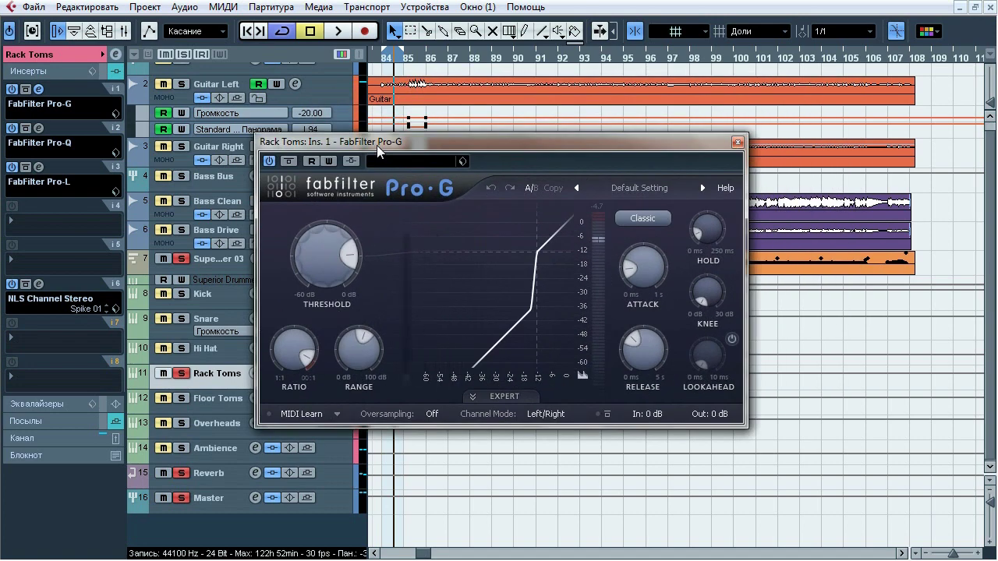
{"action": "left_click_drag", "start_coordinate": [376, 145], "coordinate": [575, 138]}
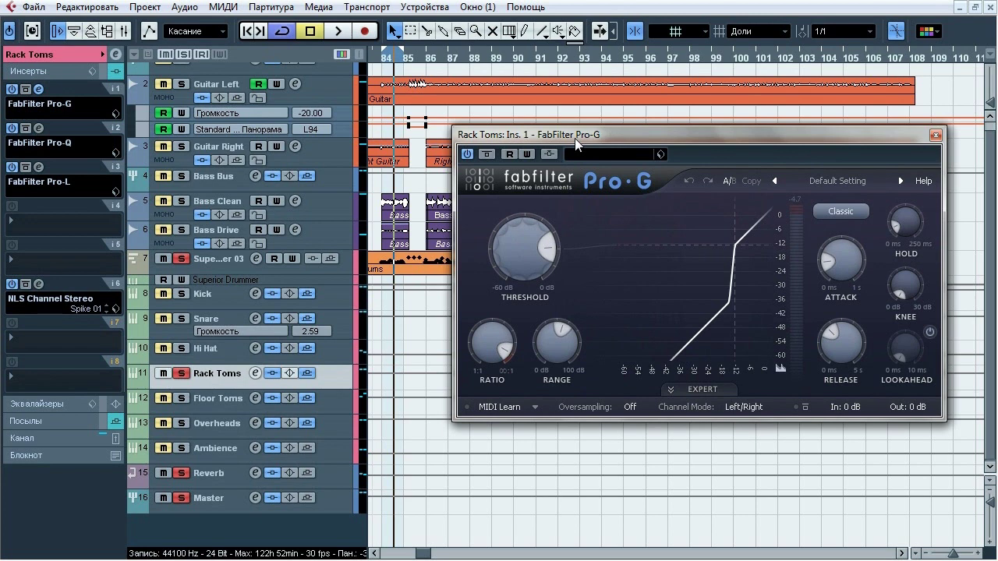
{"action": "key", "text": "space"}
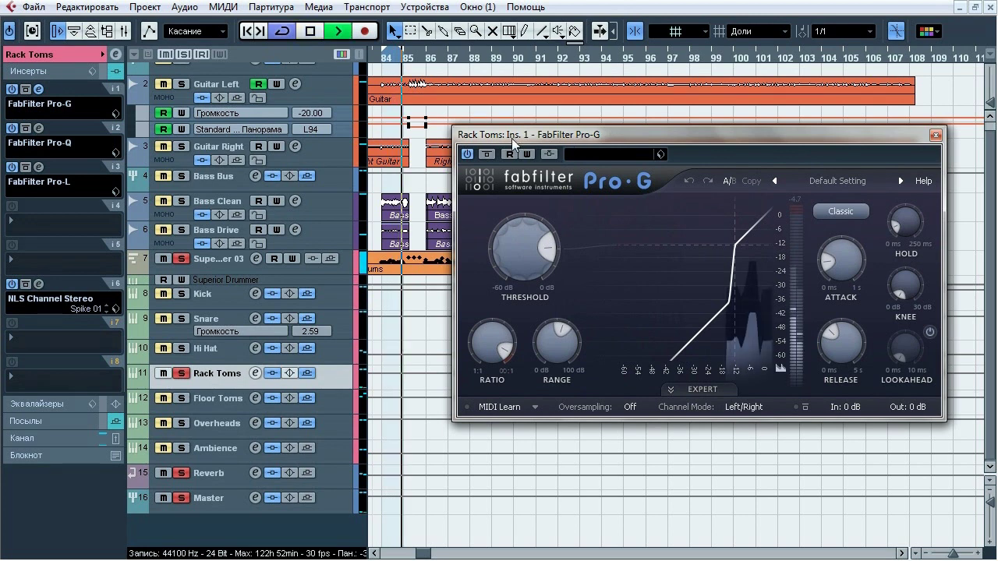
{"action": "left_click", "coordinate": [487, 155]}
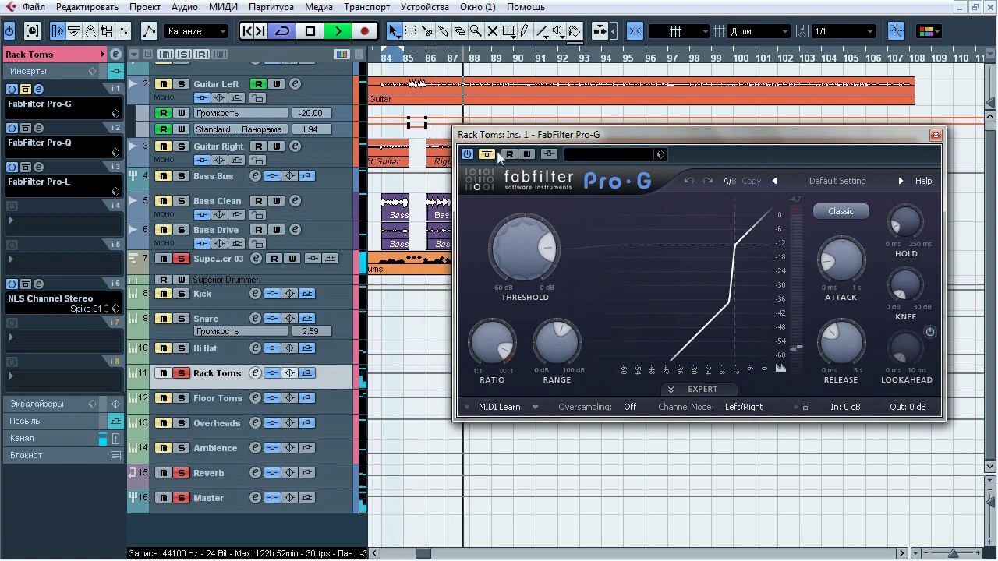
{"action": "left_click", "coordinate": [491, 154]}
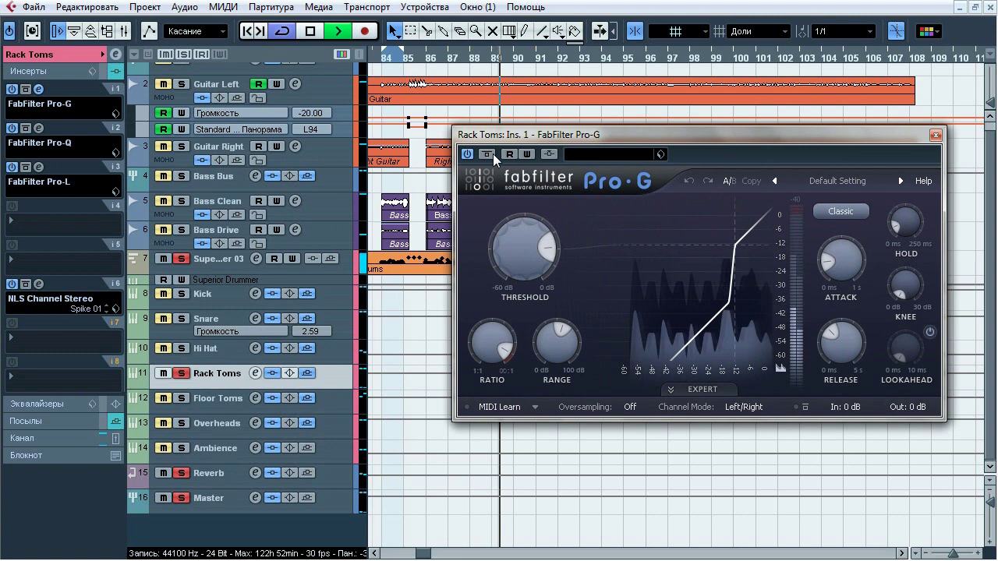
{"action": "left_click", "coordinate": [485, 154]}
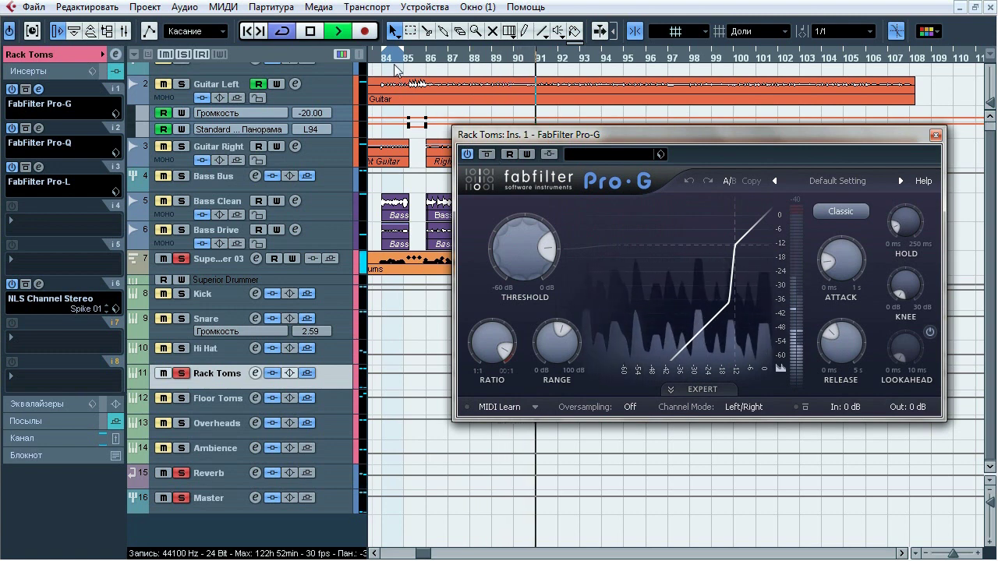
{"action": "left_click", "coordinate": [485, 154]}
{"action": "key", "text": "space"}
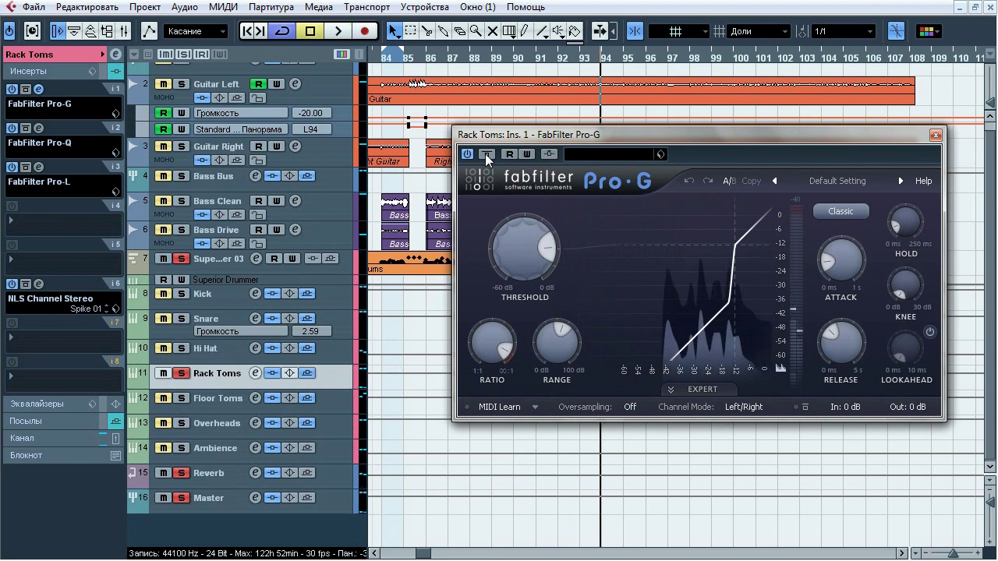
{"action": "left_click", "coordinate": [936, 135]}
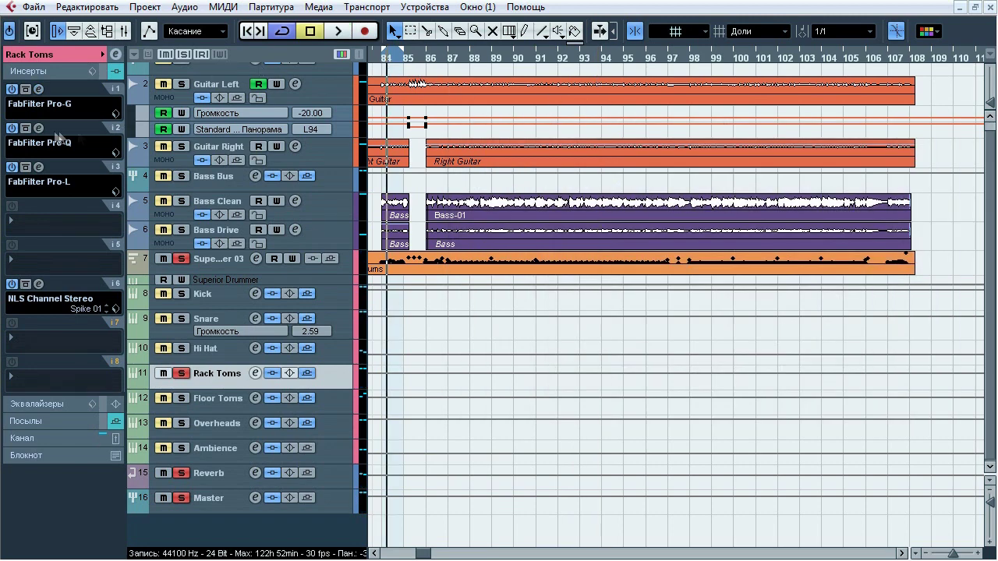
{"action": "left_click", "coordinate": [39, 130]}
- Play the song and compare the Rack Toms Pro-Q against its bypassed sound
{"action": "left_click_drag", "start_coordinate": [407, 74], "coordinate": [313, 83]}
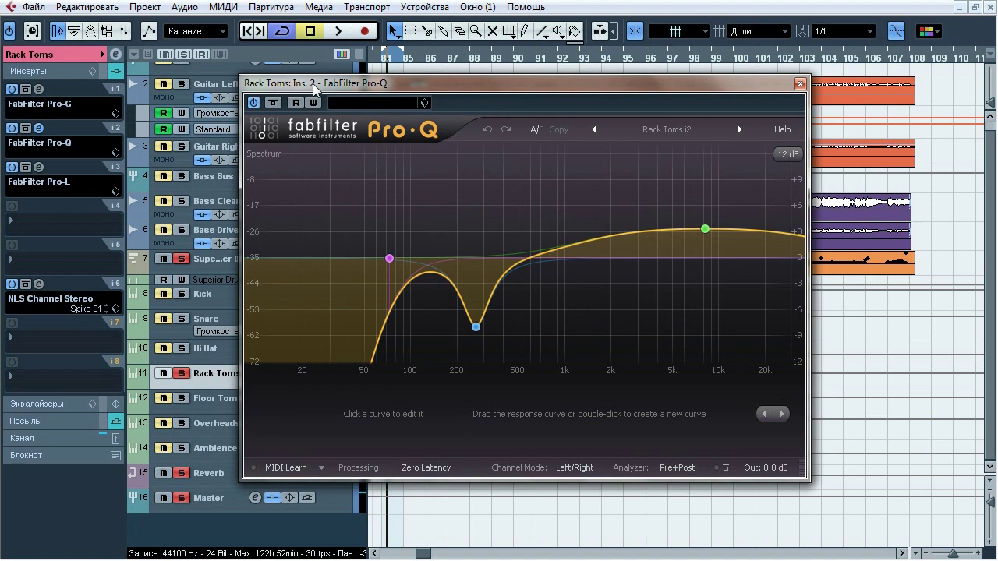
{"action": "key", "text": "space"}
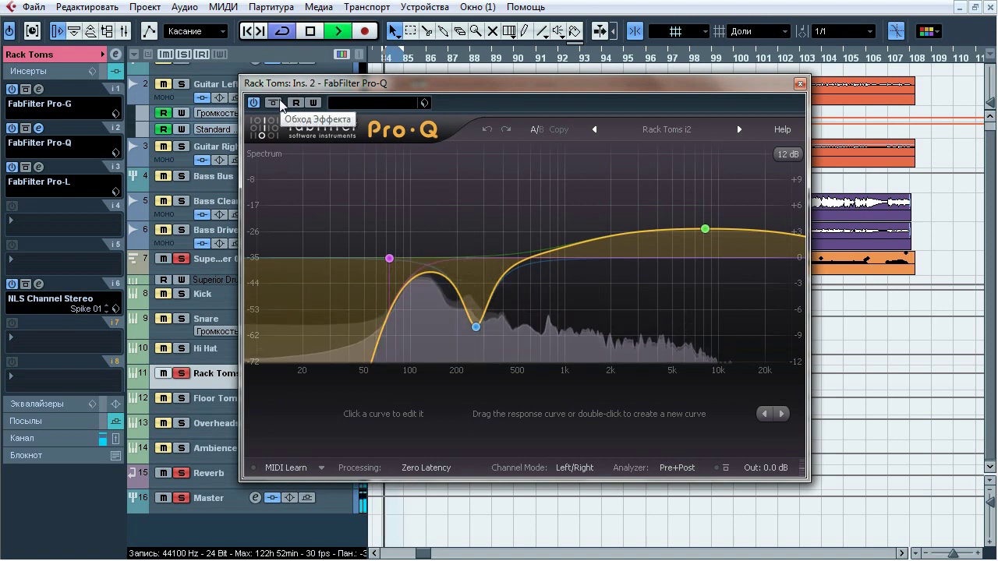
{"action": "left_click", "coordinate": [280, 102]}
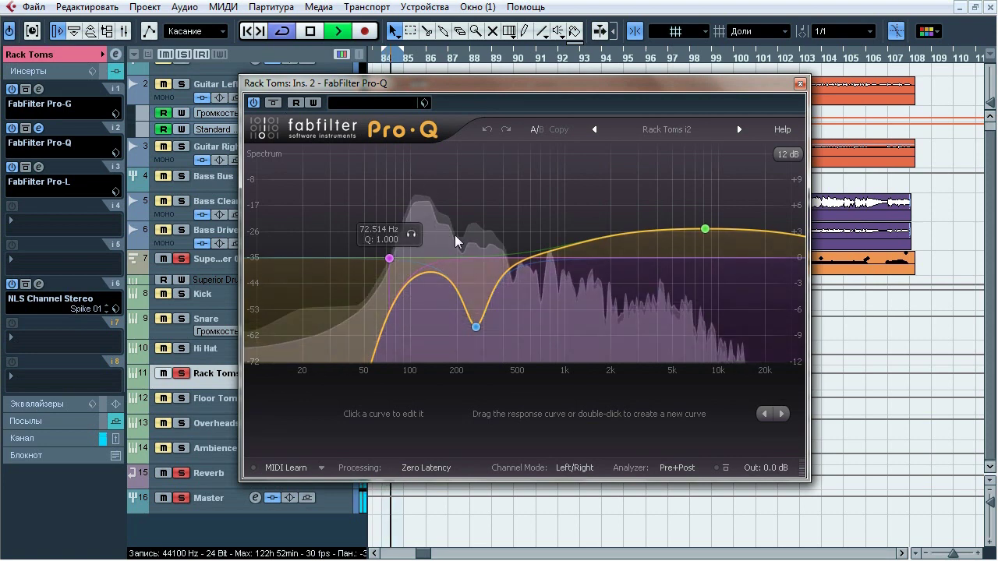
- Solo the Pro-Q's low band and 8.1 kHz high shelf in turn, restore all bands, stop and close
{"action": "left_click", "coordinate": [411, 235]}
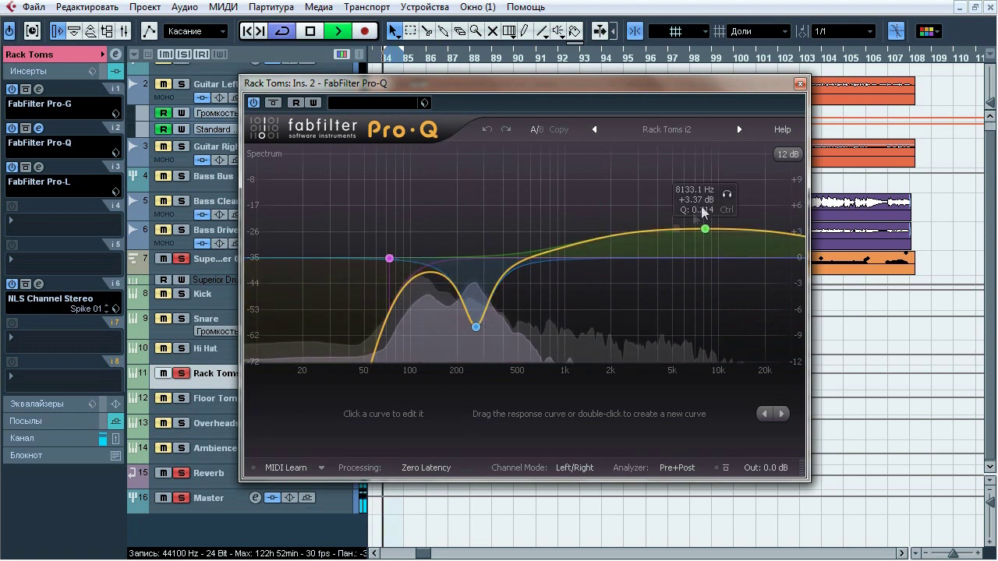
{"action": "left_click", "coordinate": [726, 194], "text": "ctrl"}
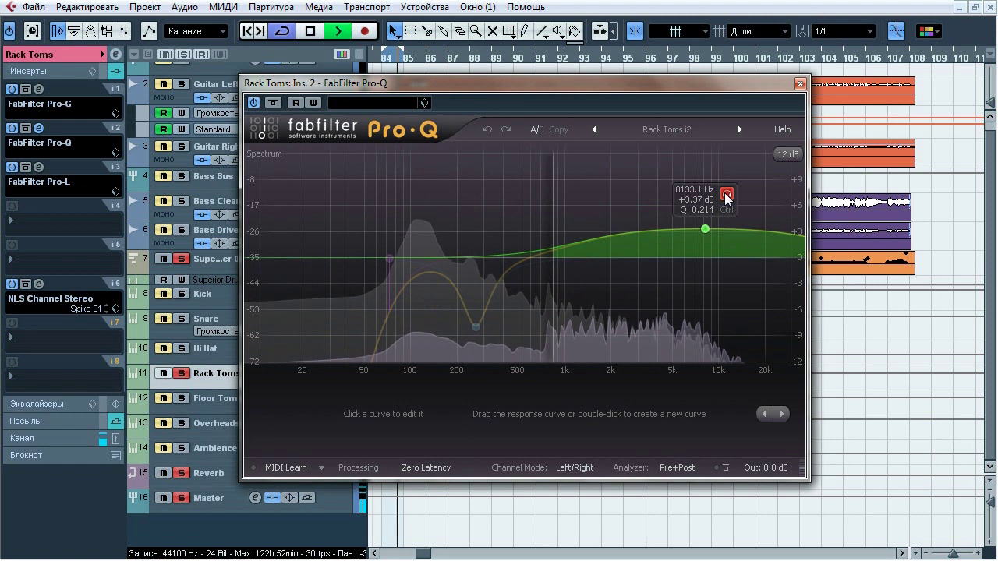
{"action": "left_click", "coordinate": [726, 194], "text": "ctrl"}
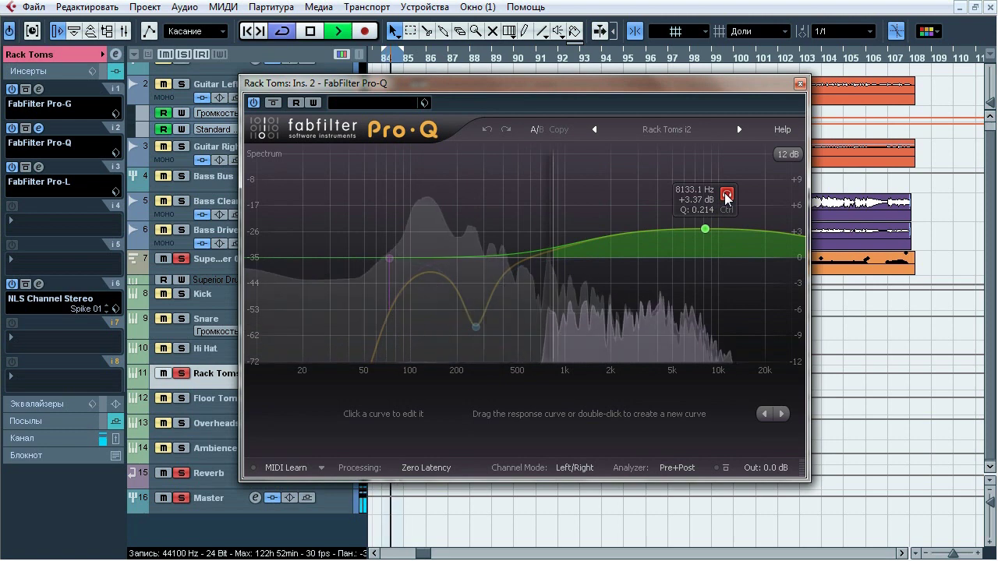
{"action": "key", "text": "space"}
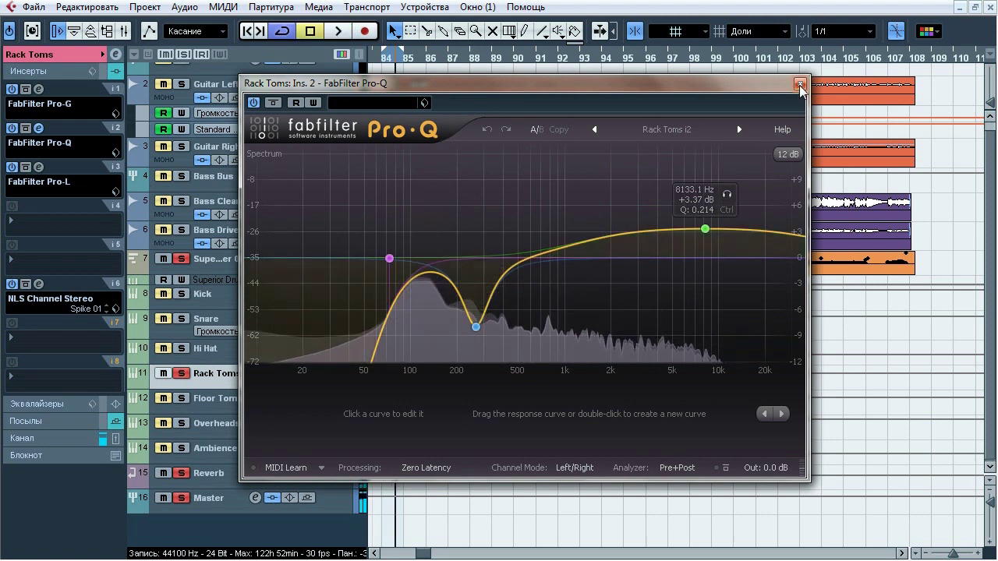
{"action": "left_click", "coordinate": [799, 83]}
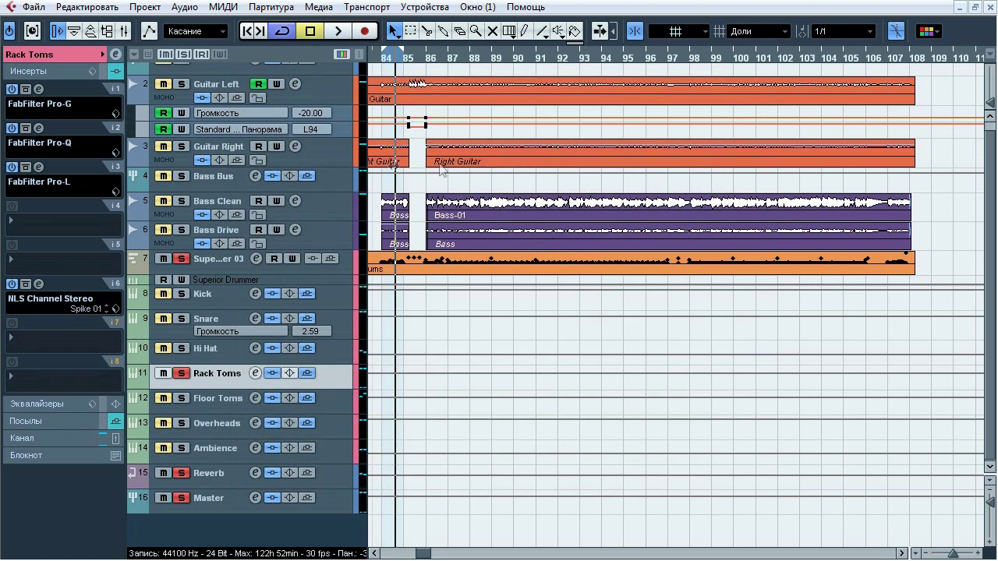
- Play and switch the Rack Toms Pro-L bypass on then off, then close it and stop
{"action": "left_click", "coordinate": [38, 167]}
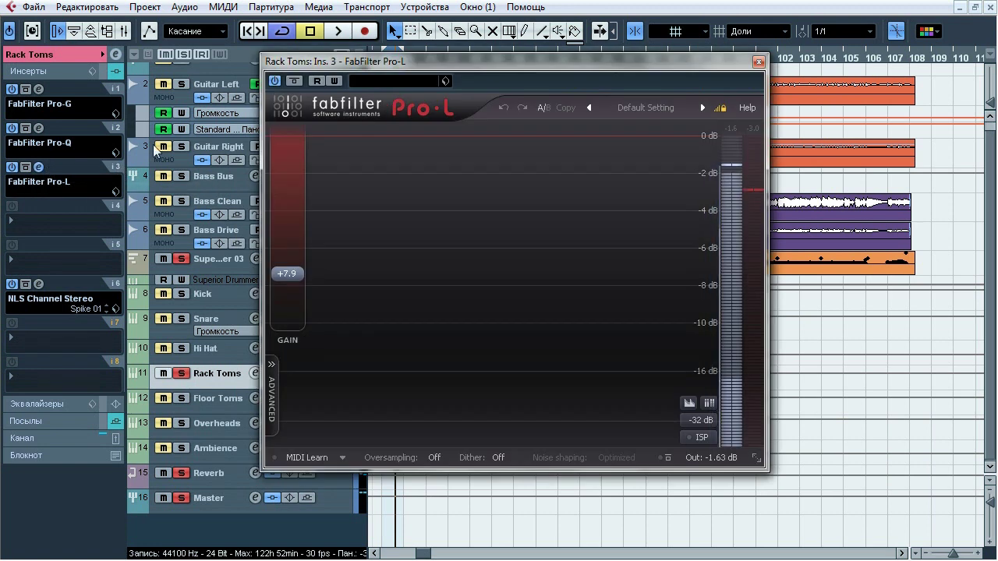
{"action": "key", "text": "space"}
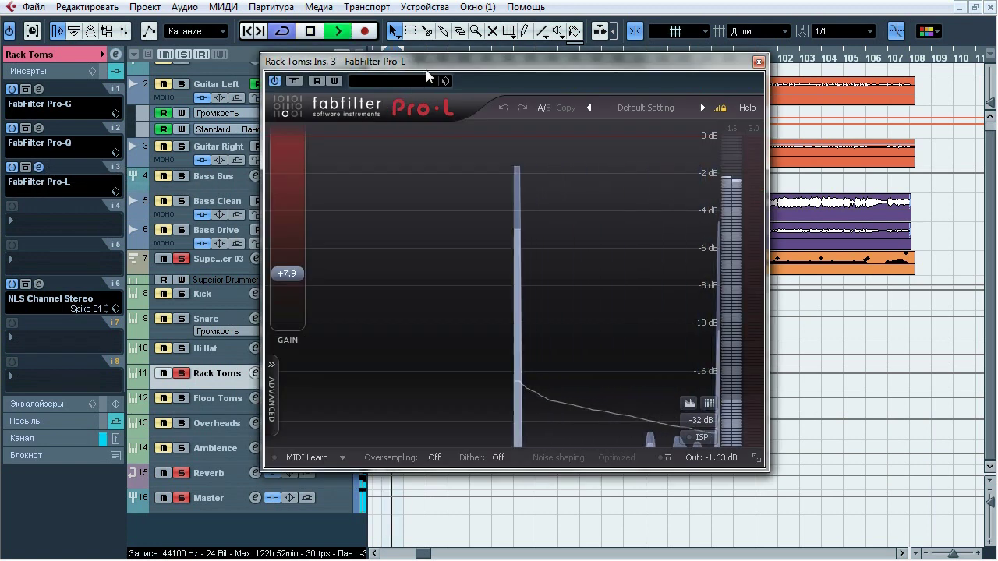
{"action": "left_click", "coordinate": [295, 81]}
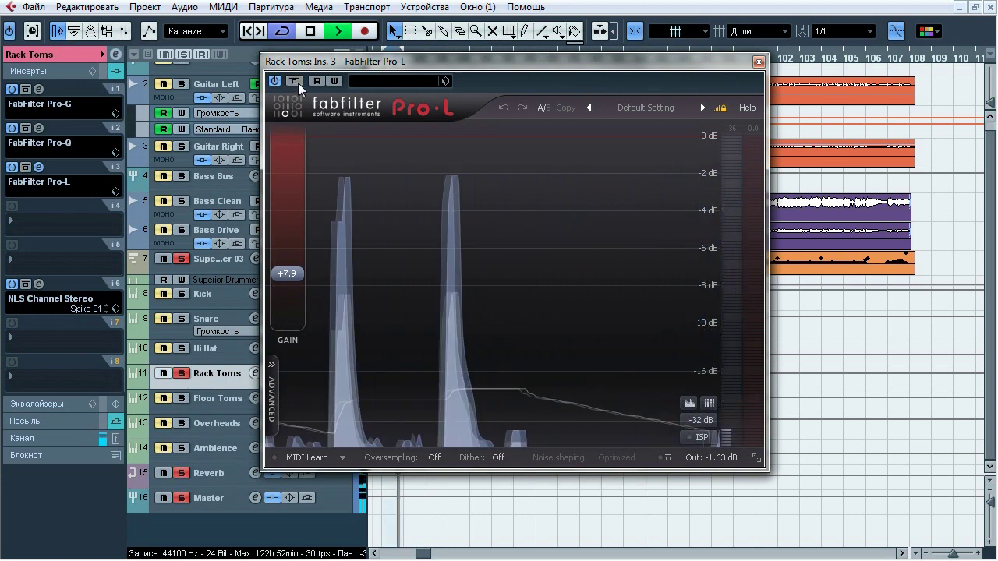
{"action": "left_click", "coordinate": [296, 81]}
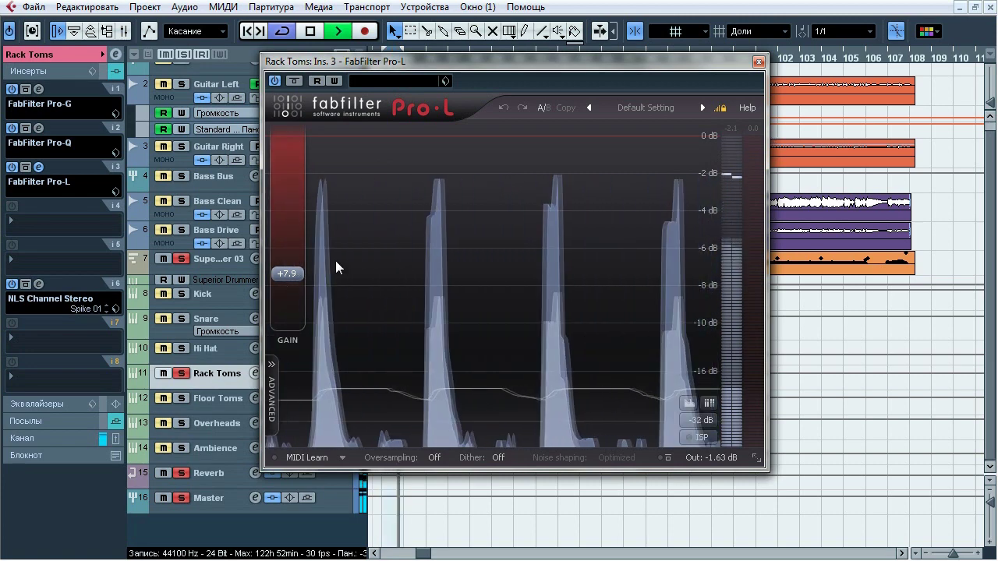
{"action": "left_click", "coordinate": [758, 61]}
{"action": "key", "text": "space"}
{"action": "left_click", "coordinate": [38, 284]}
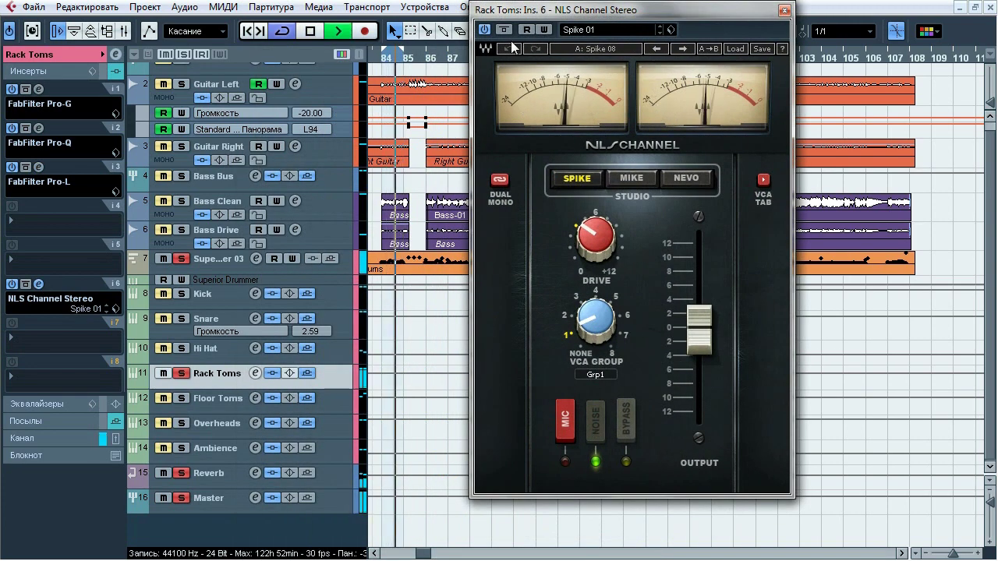
- Compare Rack Toms' NLS Channel Stereo bypassed and engaged, close it, then select Floor Toms
{"action": "left_click", "coordinate": [494, 52]}
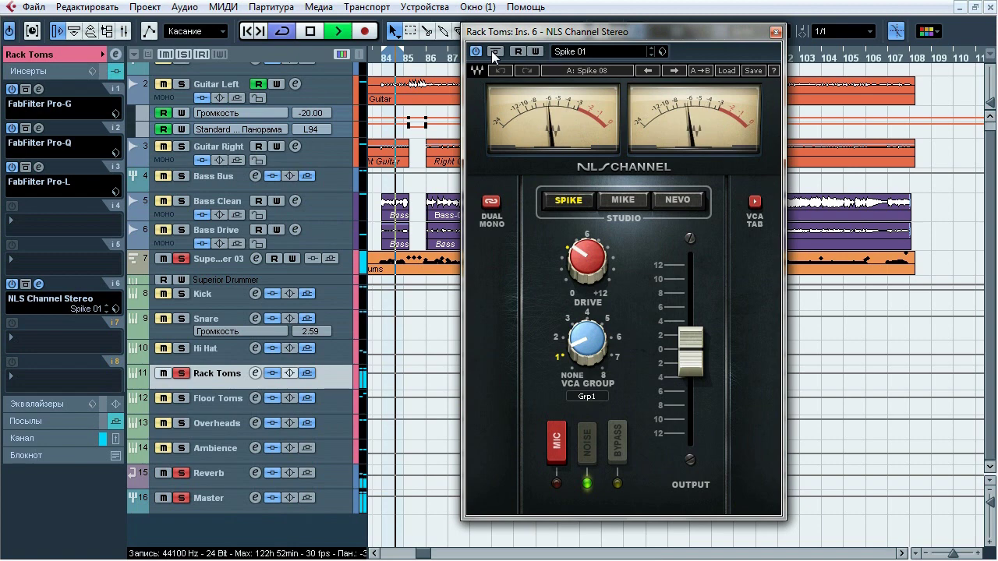
{"action": "left_click", "coordinate": [494, 51]}
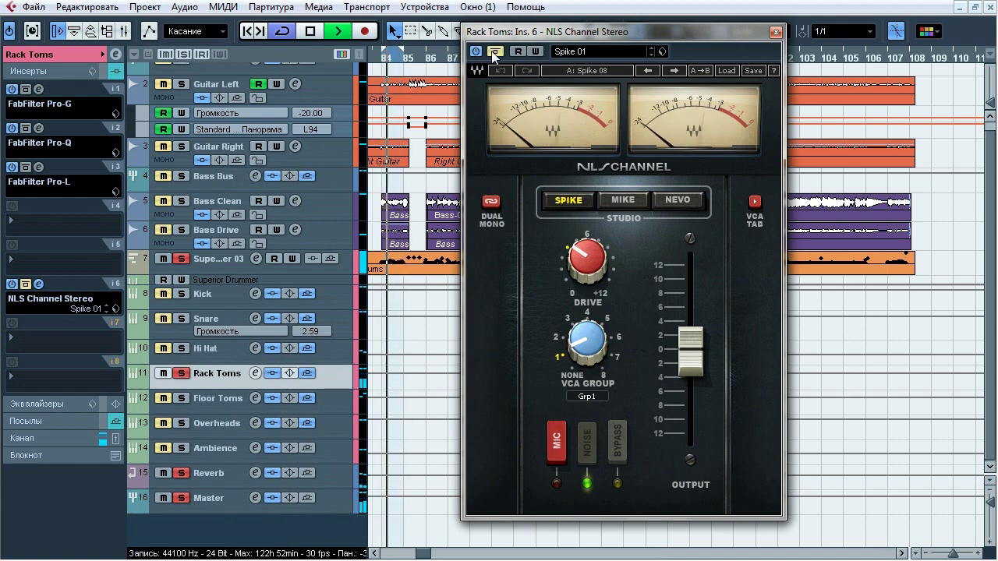
{"action": "left_click", "coordinate": [492, 51]}
{"action": "key", "text": "space"}
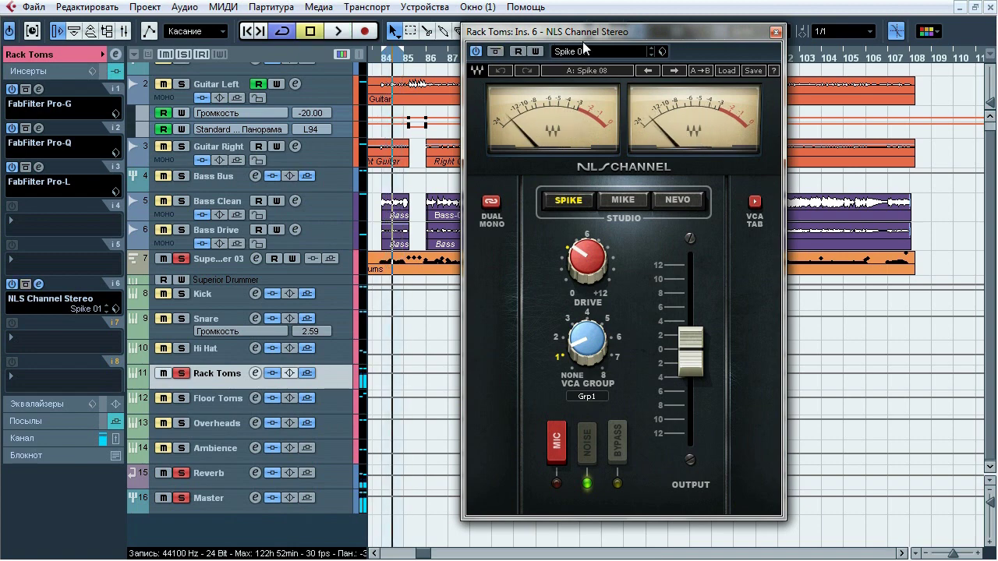
{"action": "left_click", "coordinate": [779, 31]}
{"action": "key", "text": "Down"}
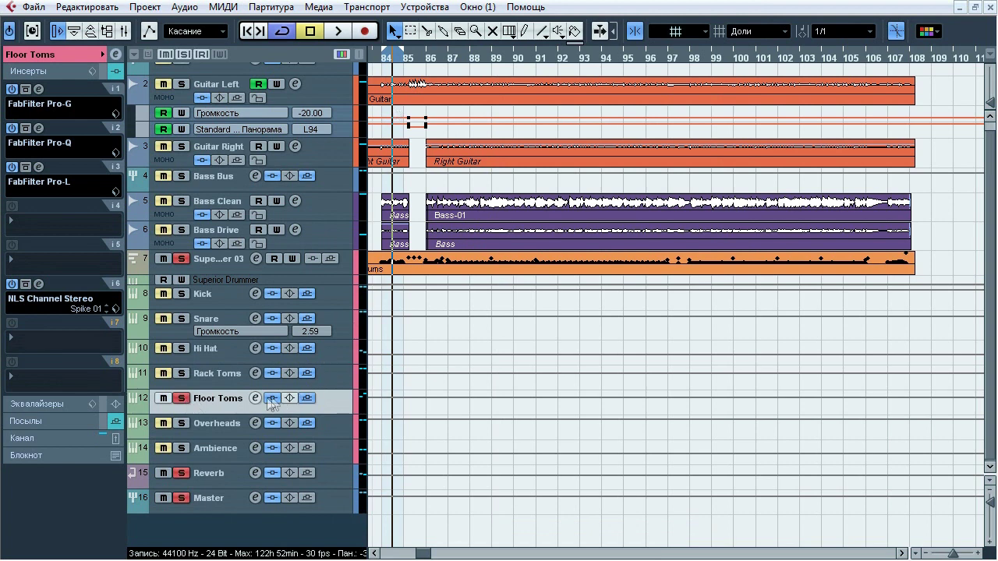
- Play Floor Toms, toggle all its inserts bypassed twice, leave them active, and stop
{"action": "key", "text": "space"}
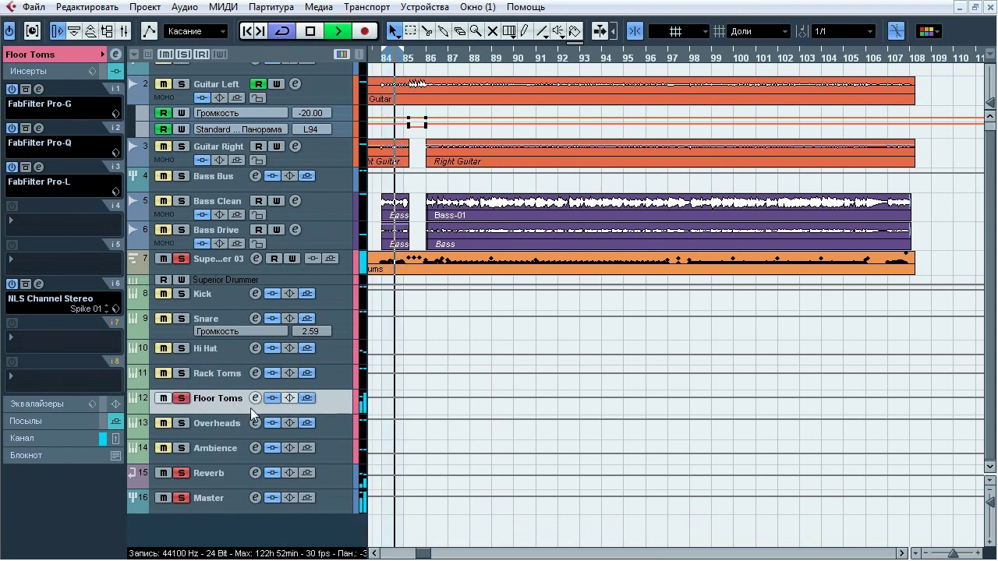
{"action": "left_click", "coordinate": [273, 399]}
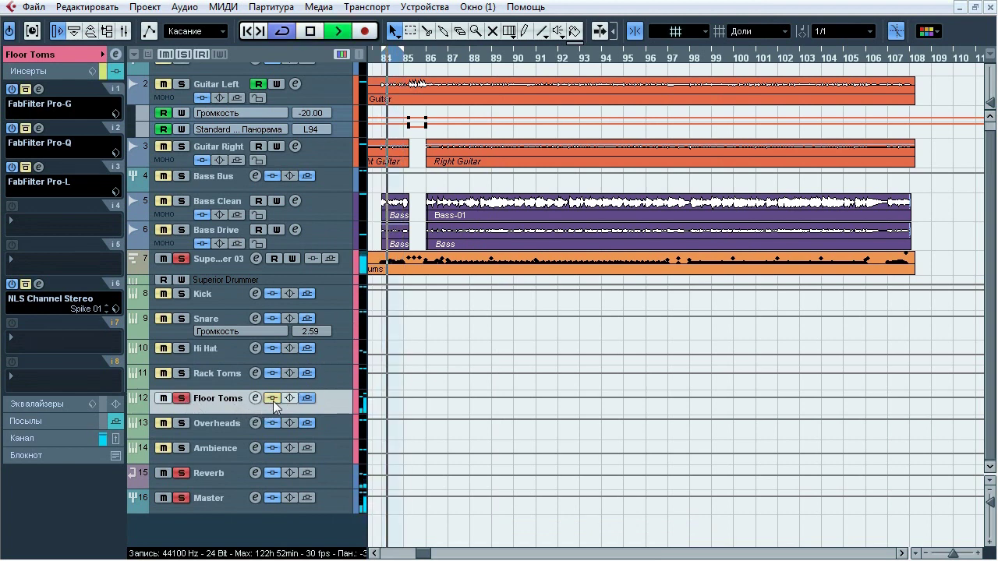
{"action": "left_click", "coordinate": [273, 398]}
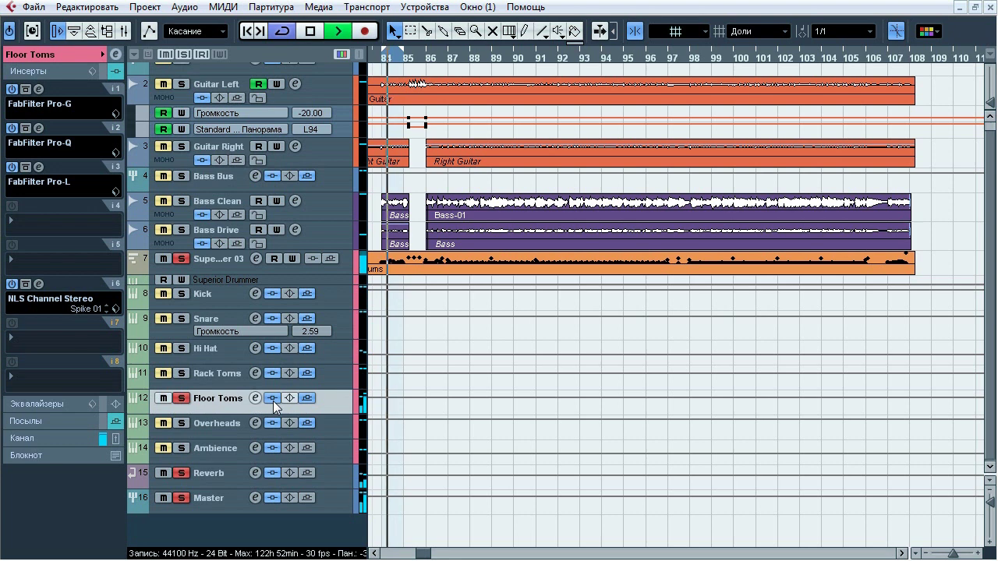
{"action": "left_click", "coordinate": [273, 399]}
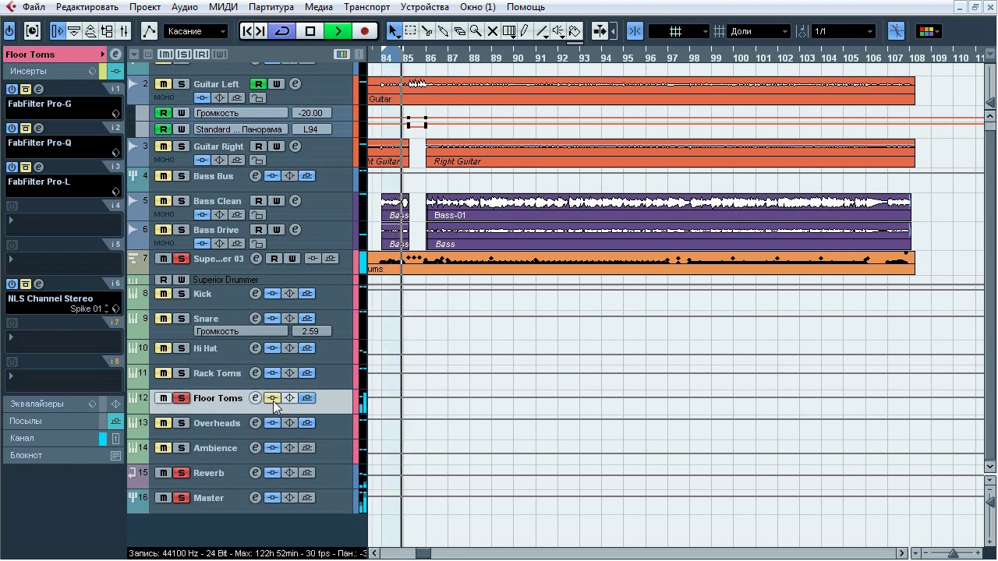
{"action": "left_click", "coordinate": [273, 399]}
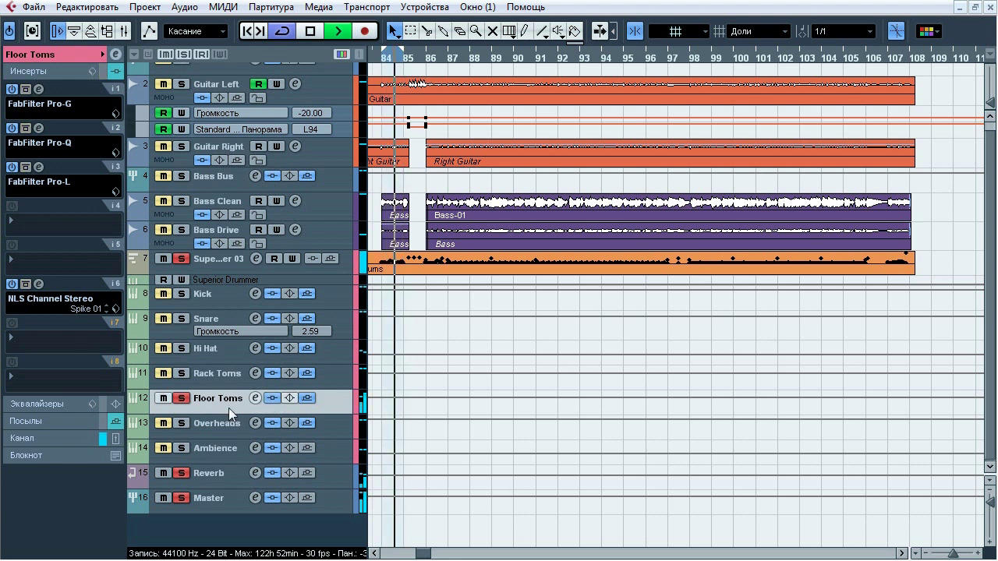
{"action": "key", "text": "space"}
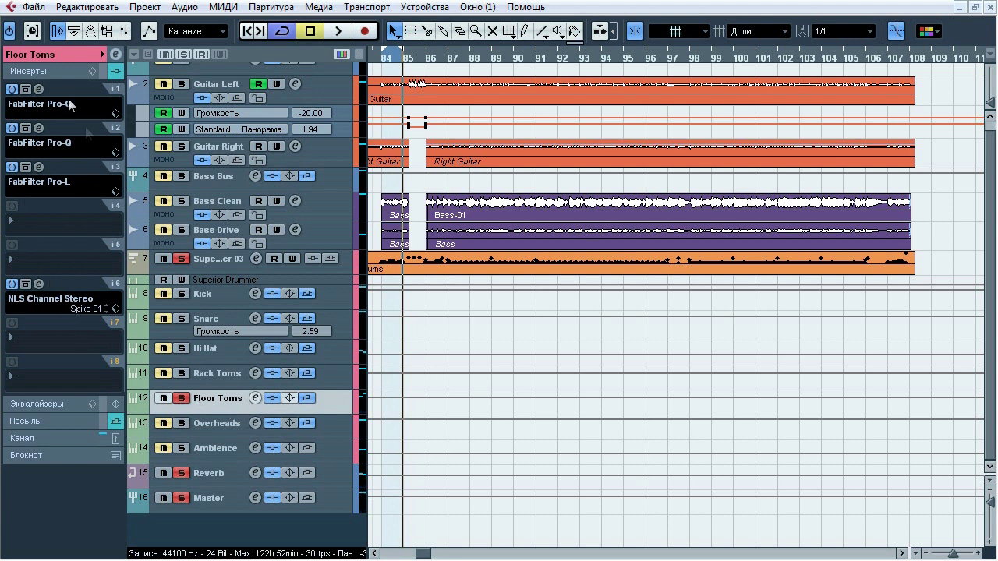
- Open the Floor Toms Pro-Q and compare it bypassed and active during playback
{"action": "left_click", "coordinate": [39, 128]}
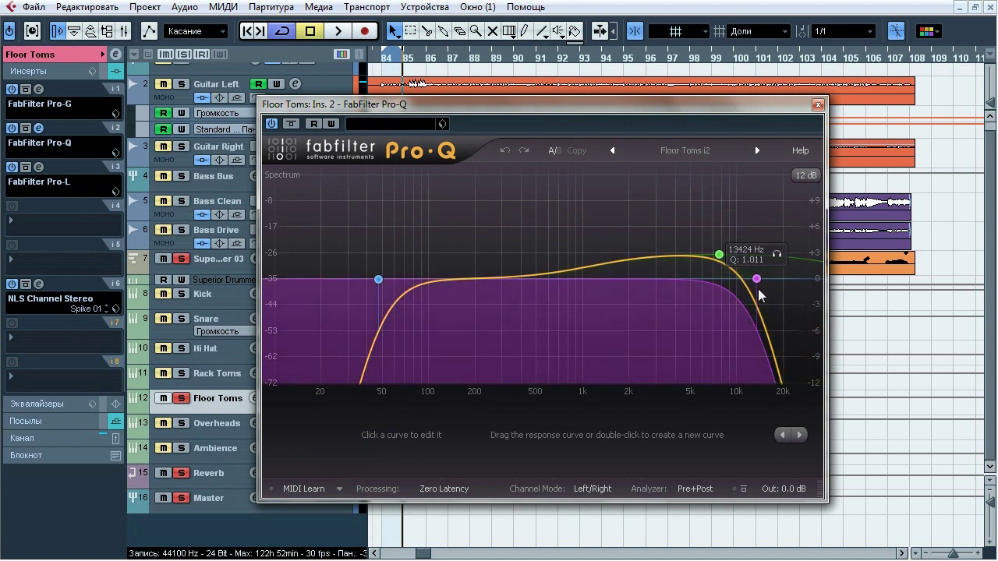
{"action": "key", "text": "space"}
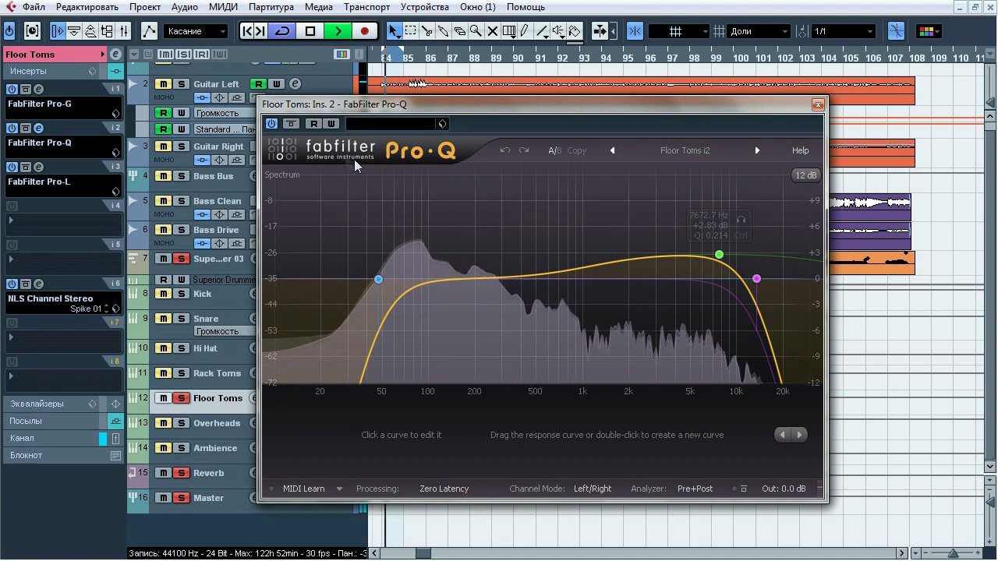
{"action": "left_click", "coordinate": [291, 123]}
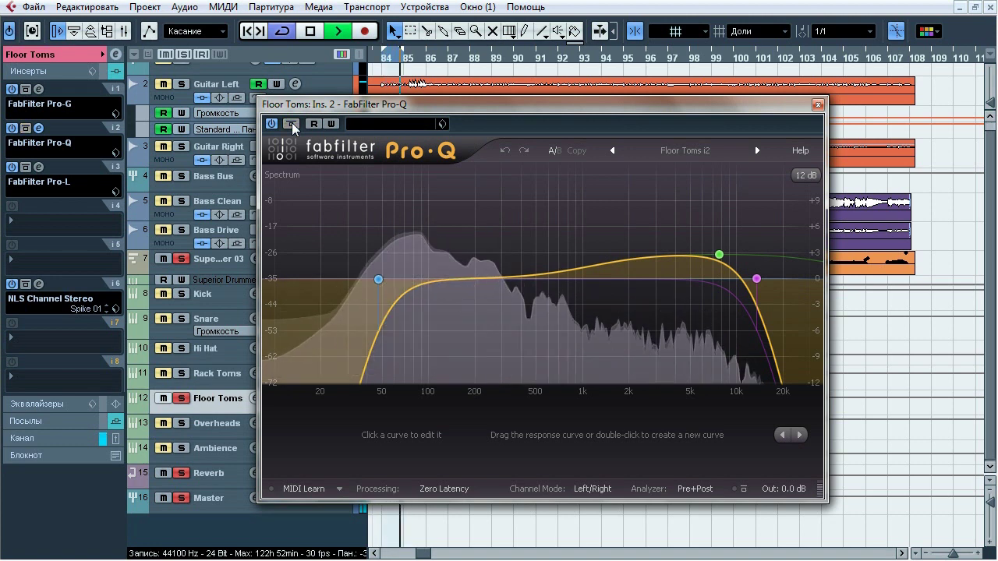
{"action": "left_click", "coordinate": [292, 124]}
- Solo the low-cut, 7.6 kHz boost and high-cut bands in turn, then close the EQ
{"action": "left_click", "coordinate": [400, 255]}
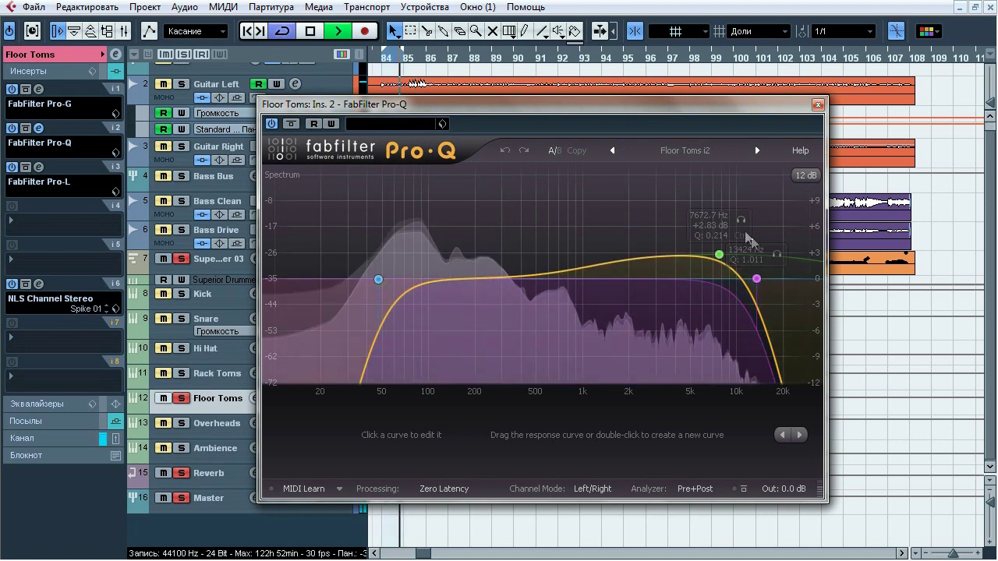
{"action": "left_click", "coordinate": [739, 221]}
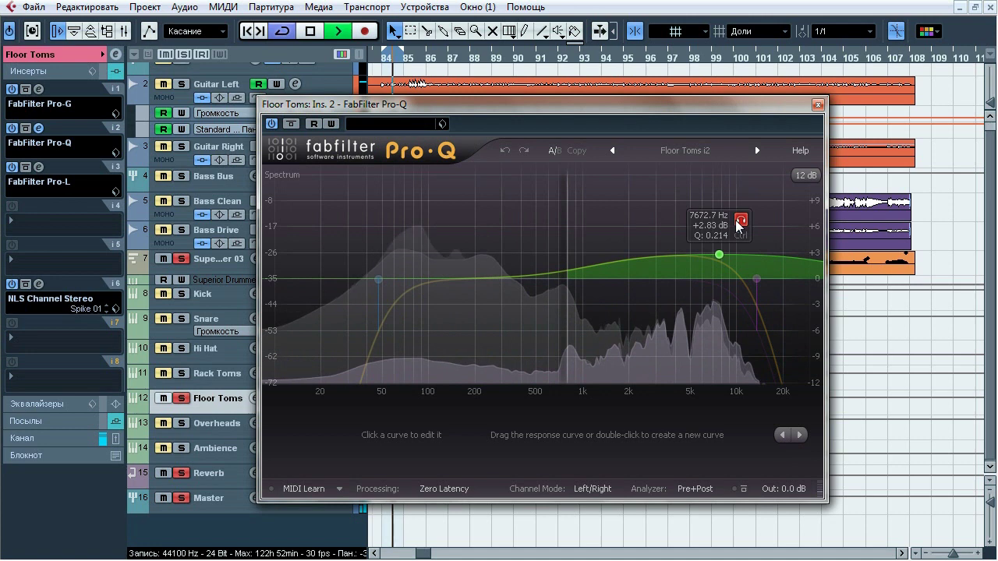
{"action": "left_click", "coordinate": [738, 221]}
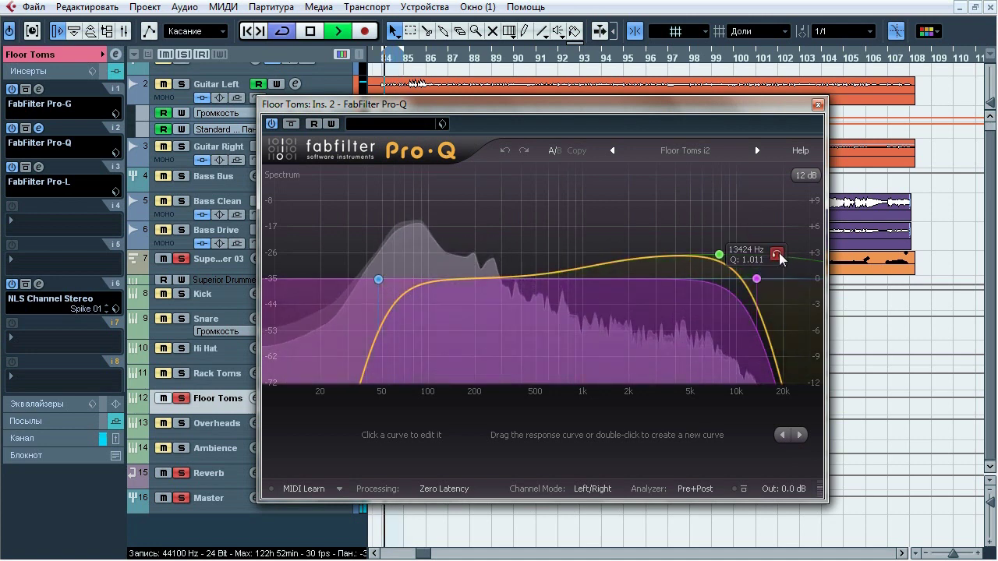
{"action": "left_click", "coordinate": [777, 254]}
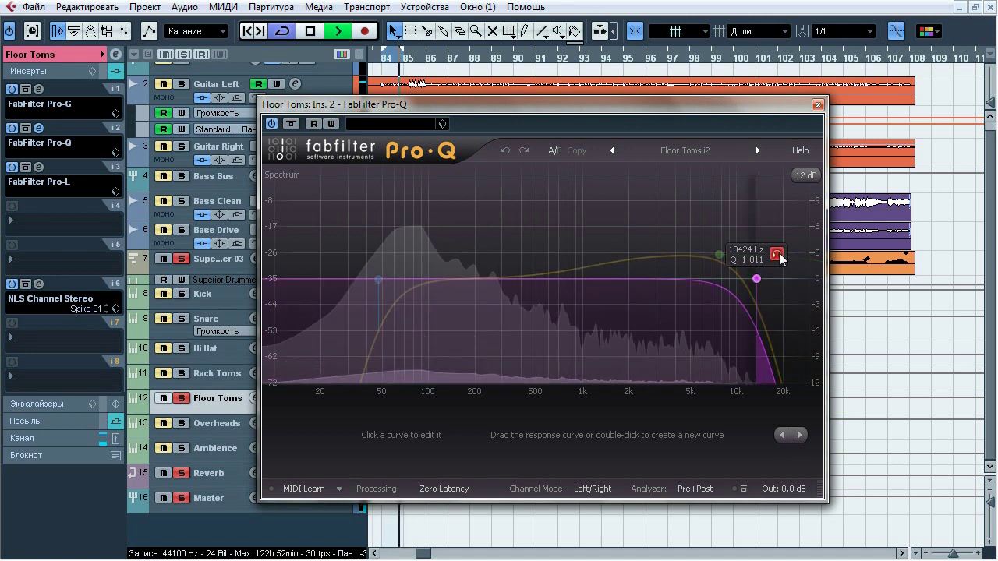
{"action": "left_click", "coordinate": [777, 255]}
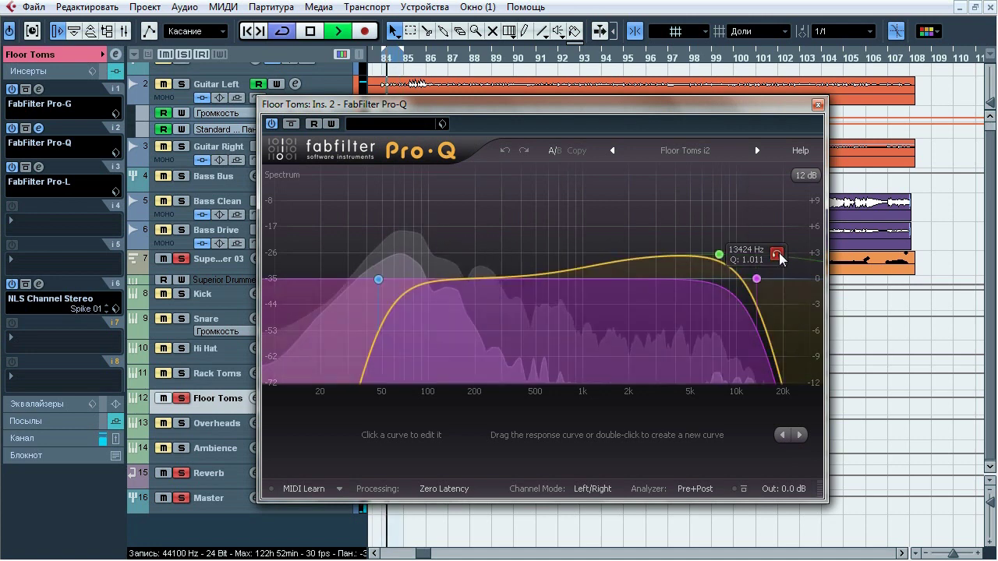
{"action": "left_click", "coordinate": [817, 104]}
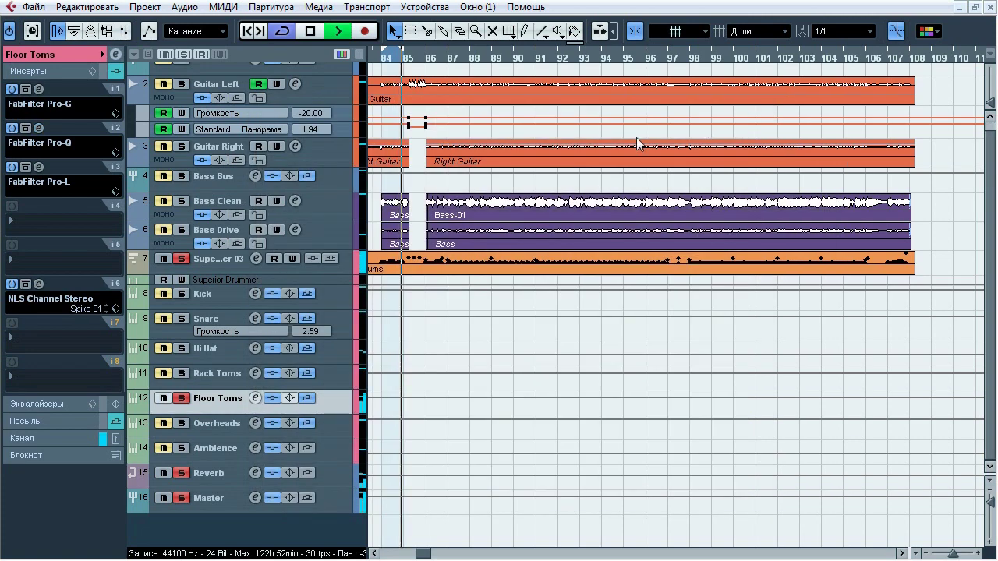
{"action": "left_click", "coordinate": [38, 166]}
- Switch the Floor Toms Pro-L bypass on and off, then close it and stop playback
{"action": "left_click_drag", "start_coordinate": [493, 63], "coordinate": [443, 85]}
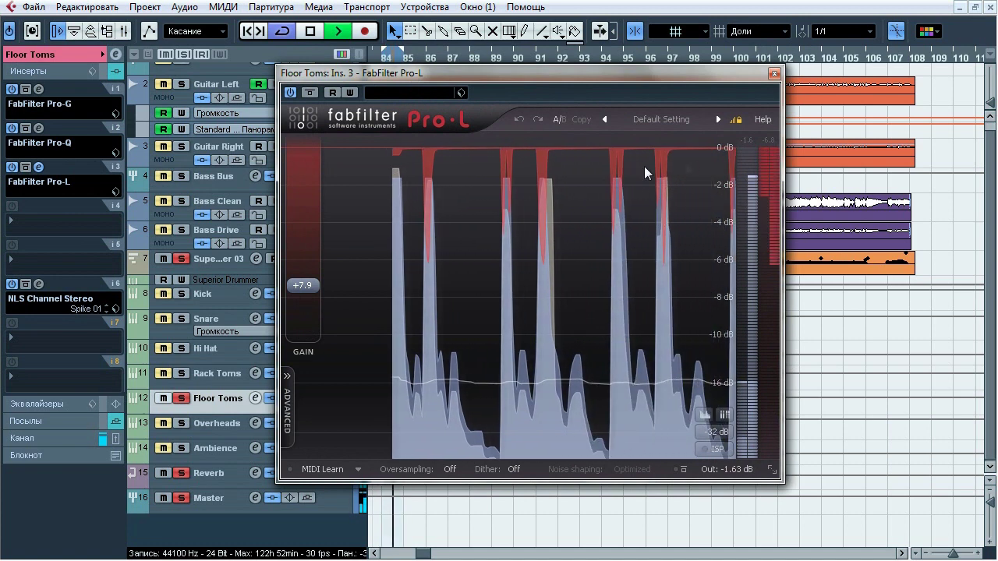
{"action": "left_click", "coordinate": [310, 90]}
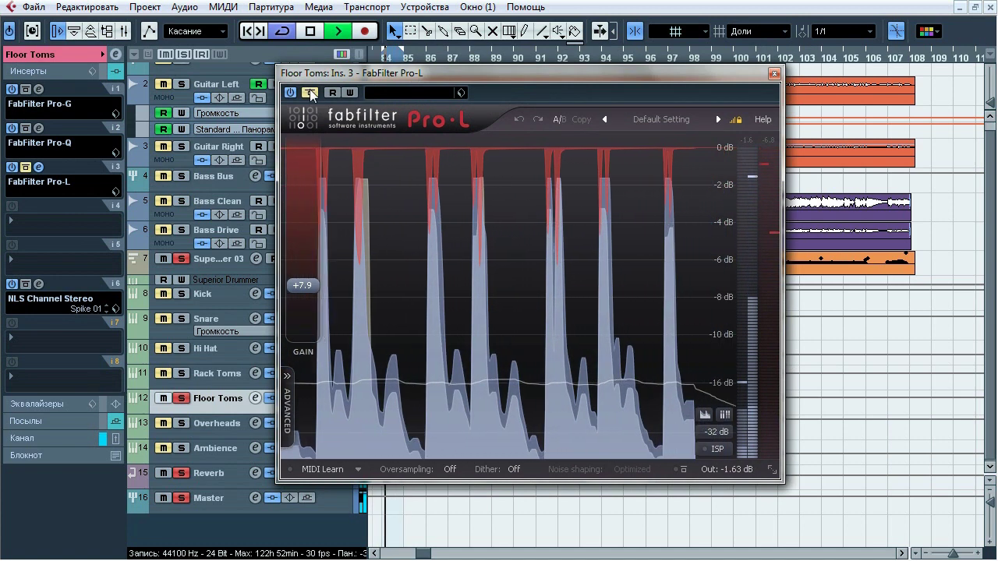
{"action": "left_click", "coordinate": [310, 91]}
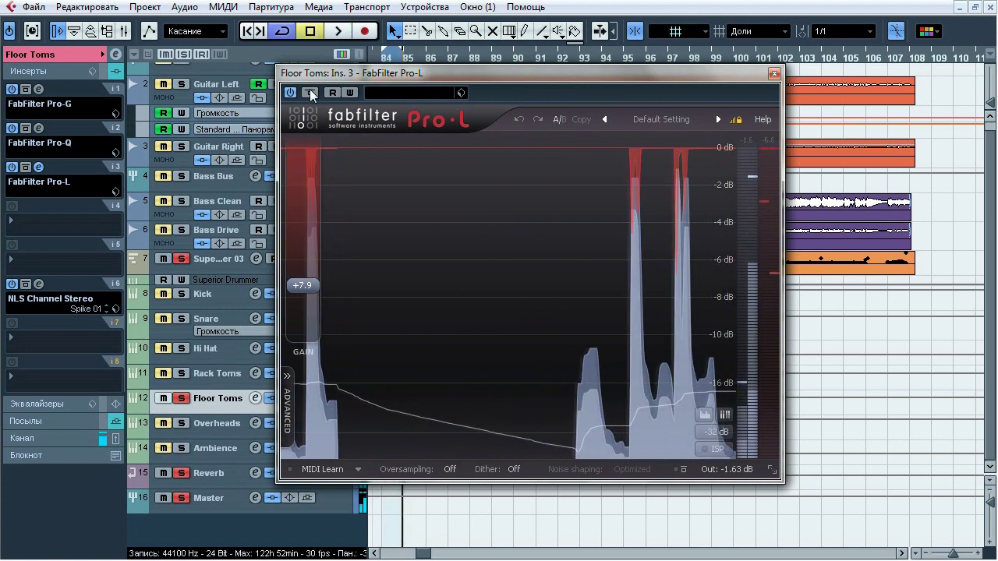
{"action": "left_click", "coordinate": [774, 74]}
{"action": "key", "text": "space"}
- Solo Rack Toms and hear its reverb send bypassed, then re-enabled, during playback
{"action": "left_click", "coordinate": [121, 420]}
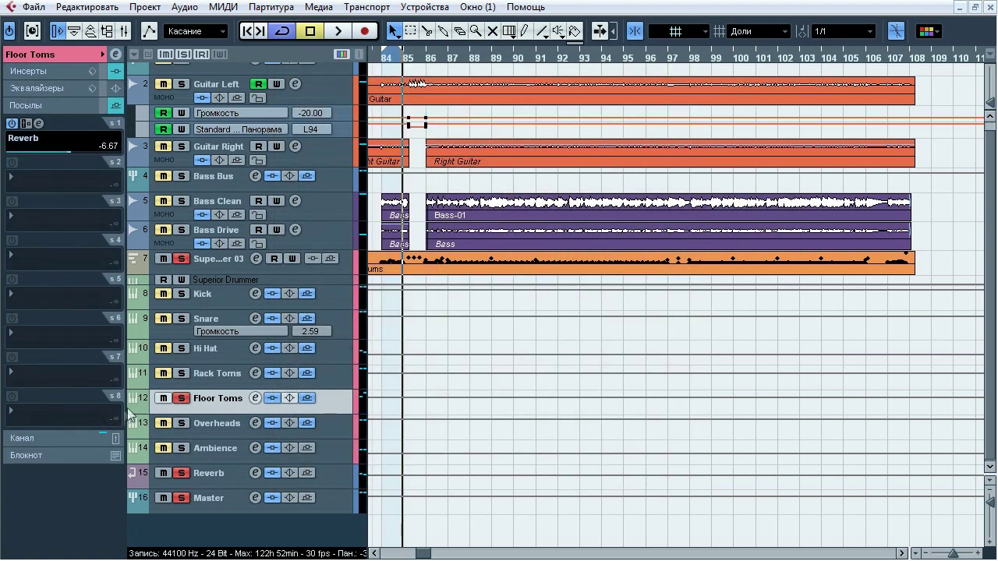
{"action": "left_click", "coordinate": [217, 381]}
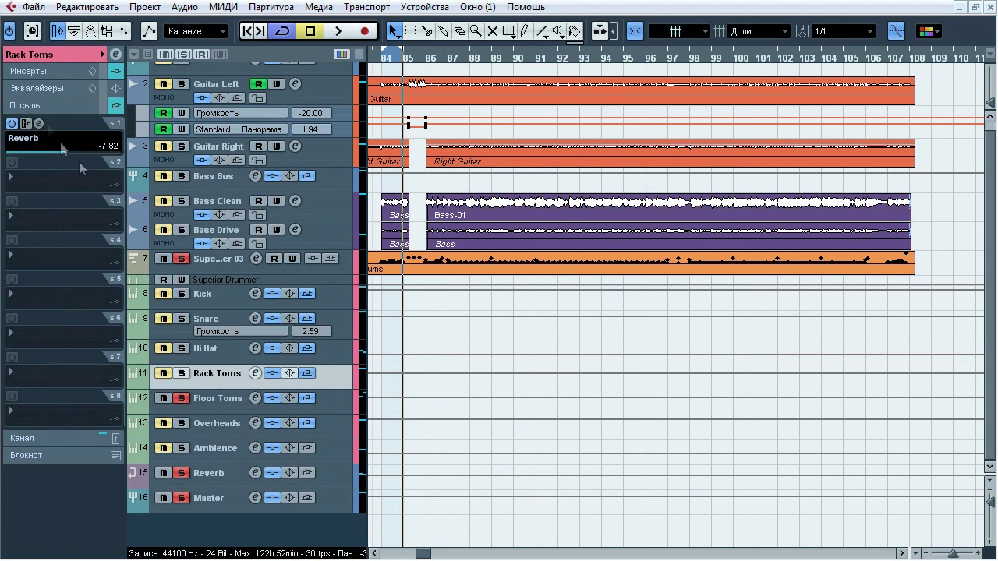
{"action": "left_click", "coordinate": [182, 374]}
{"action": "left_click", "coordinate": [307, 373]}
{"action": "key", "text": "space"}
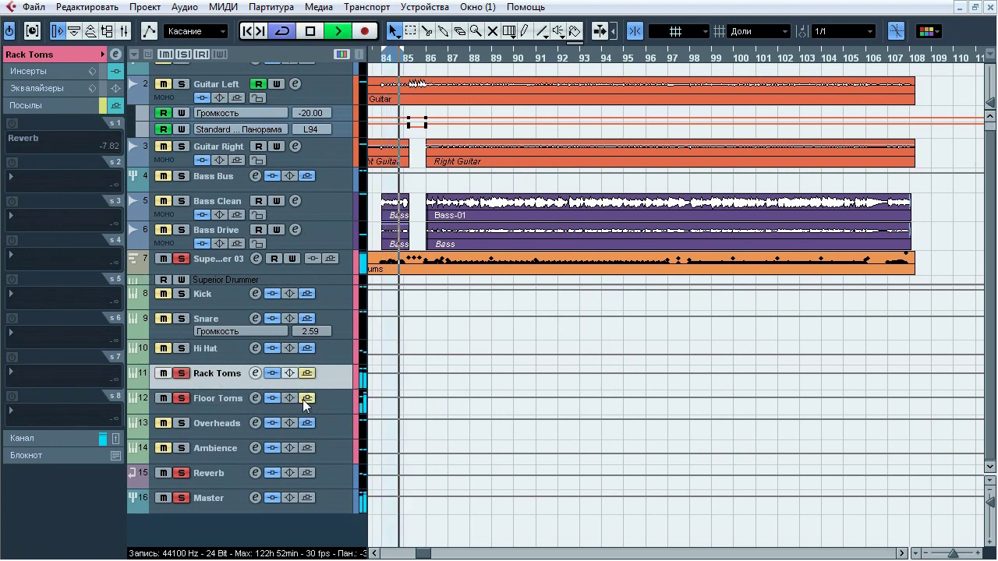
{"action": "left_click", "coordinate": [305, 375]}
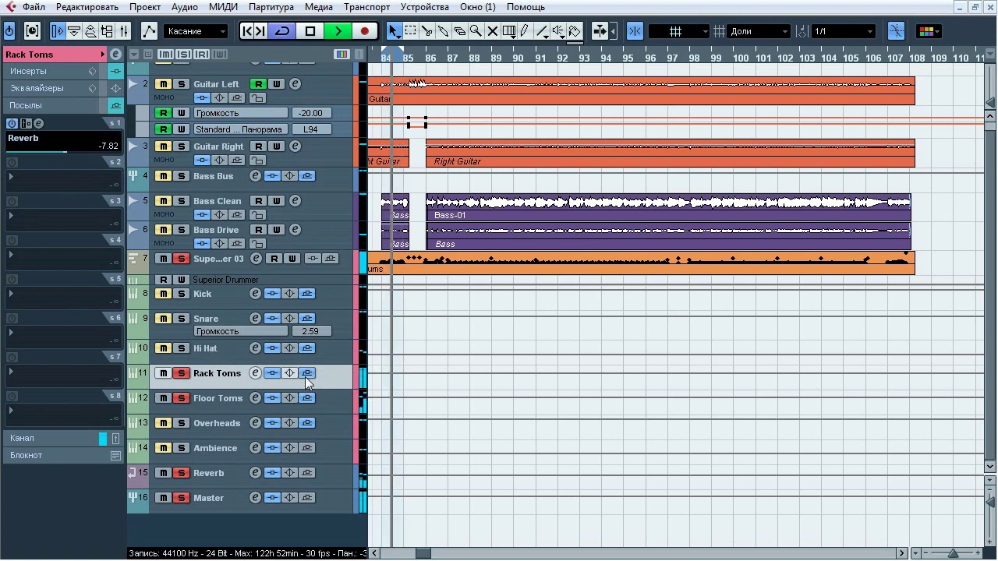
{"action": "key", "text": "space"}
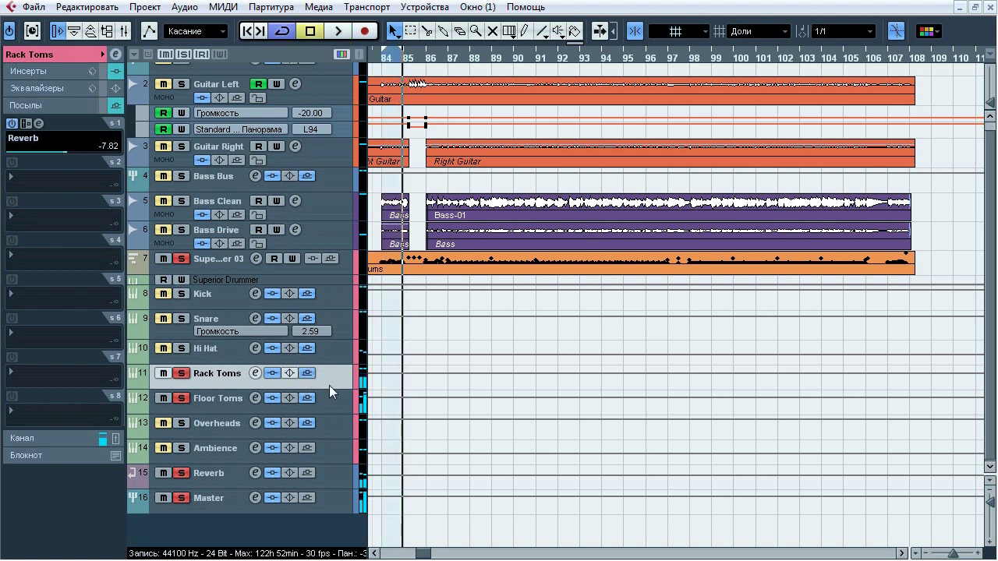
- Clear all solos, then solo and select Overheads and bypass its reverb send
{"action": "left_click", "coordinate": [184, 55]}
{"action": "left_click", "coordinate": [181, 423]}
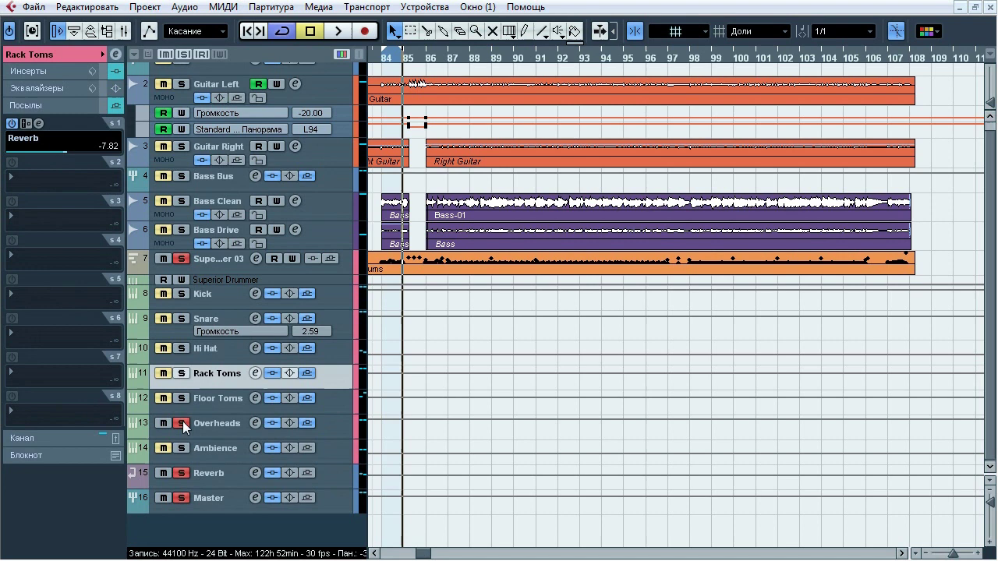
{"action": "left_click", "coordinate": [428, 56]}
{"action": "left_click", "coordinate": [333, 423]}
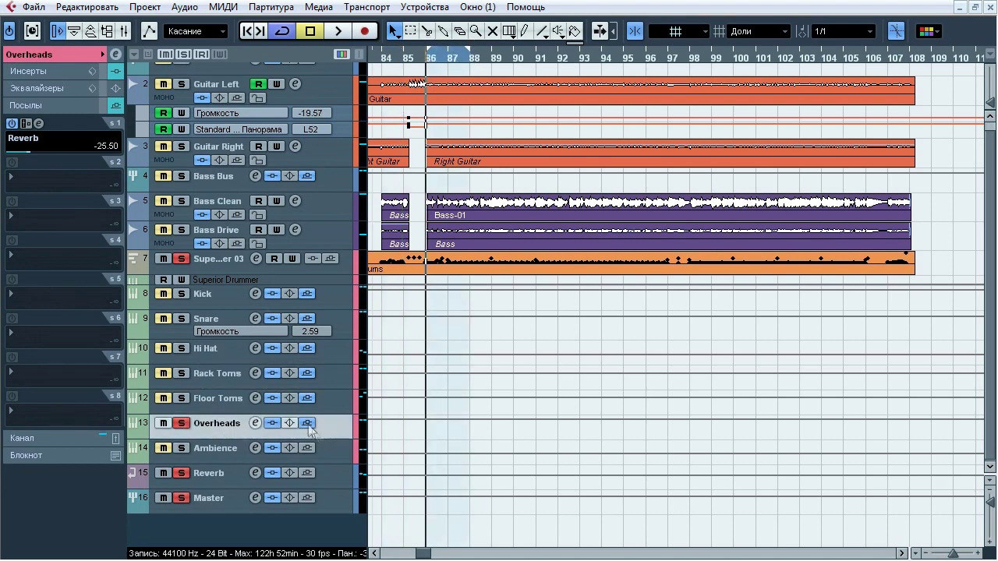
- Play from bar 86, toggling the Overheads inserts bypassed and back on, then stop
{"action": "key", "text": "space"}
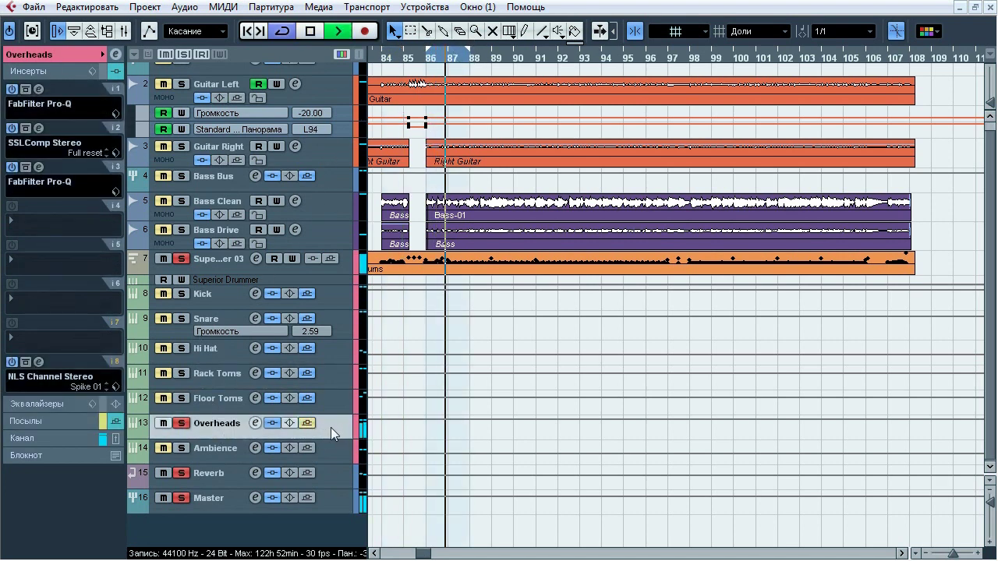
{"action": "left_click", "coordinate": [271, 424]}
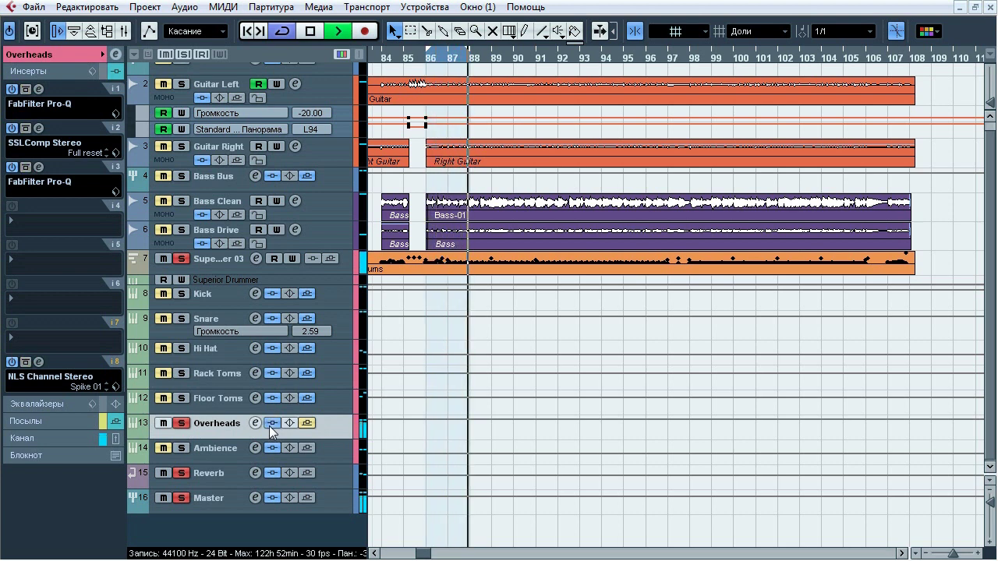
{"action": "left_click", "coordinate": [271, 423]}
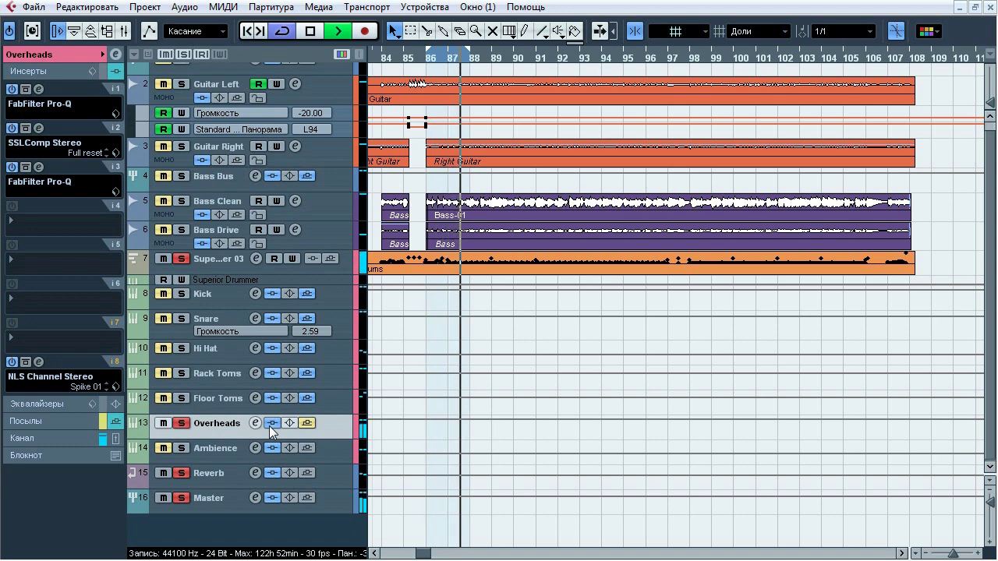
{"action": "key", "text": "space"}
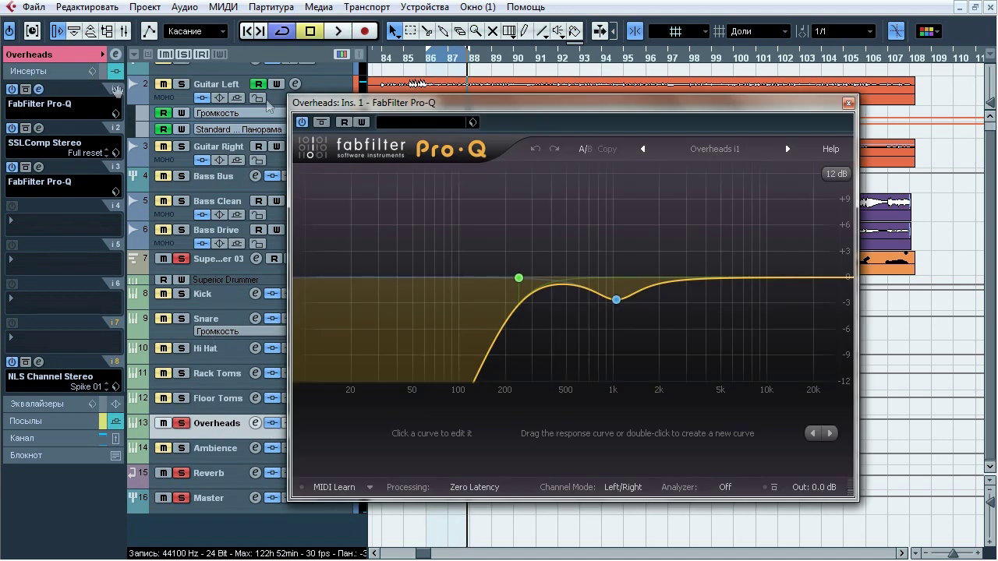
- Play with the Overheads Pro-Q re-enabled and solo its 1046 Hz dip band, then stop
{"action": "left_click_drag", "start_coordinate": [439, 111], "coordinate": [357, 124]}
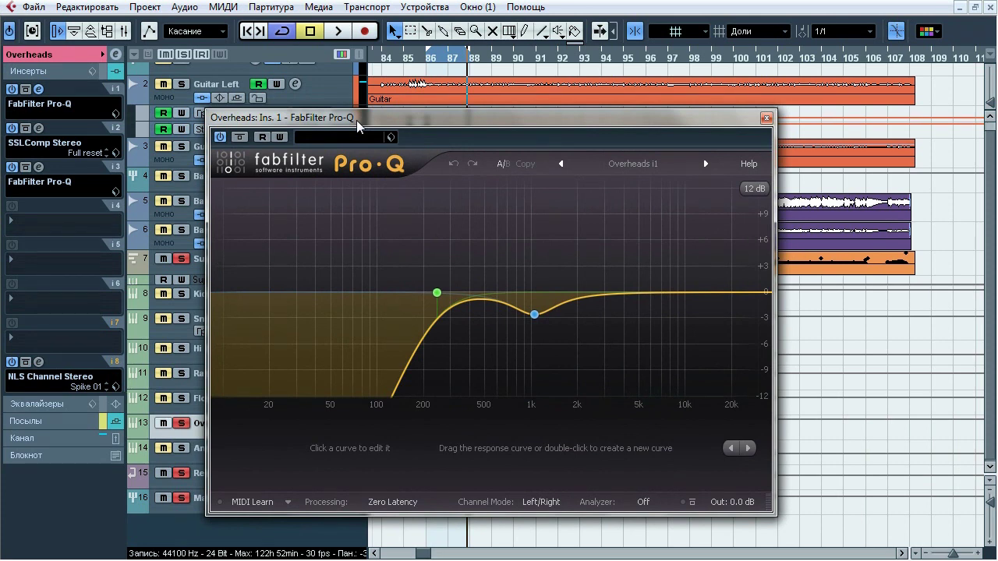
{"action": "key", "text": "space"}
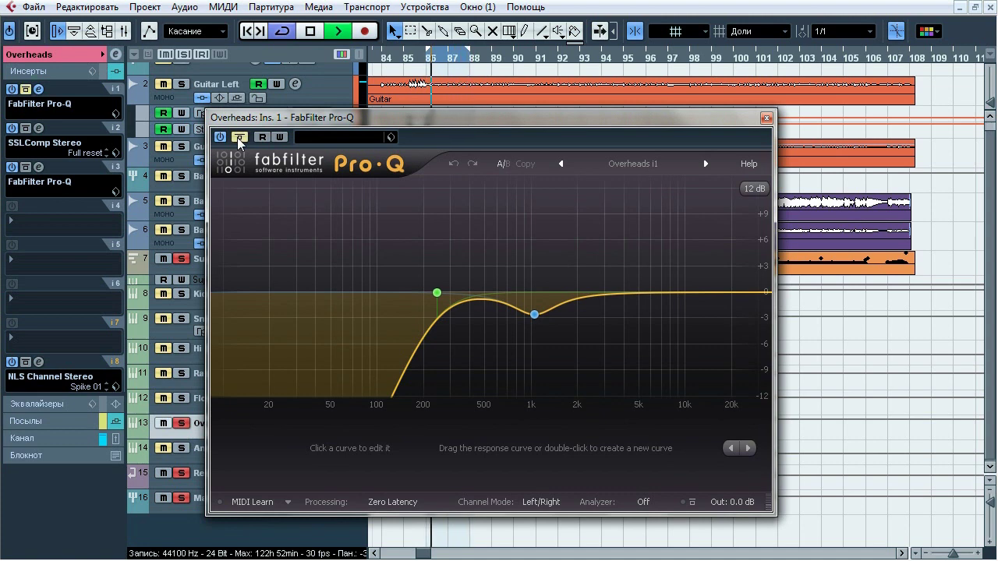
{"action": "left_click", "coordinate": [239, 138]}
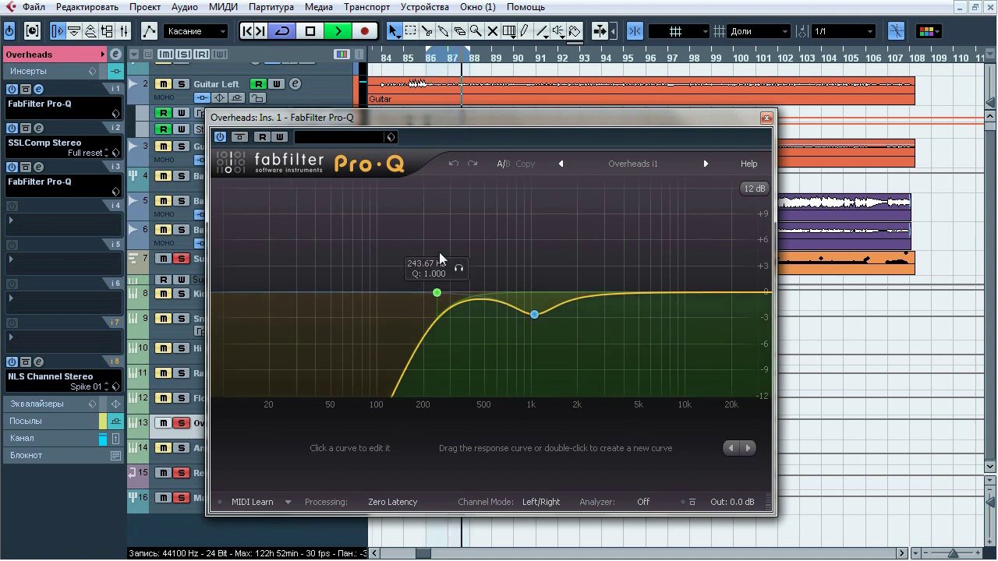
{"action": "mouse_move", "coordinate": [436, 293]}
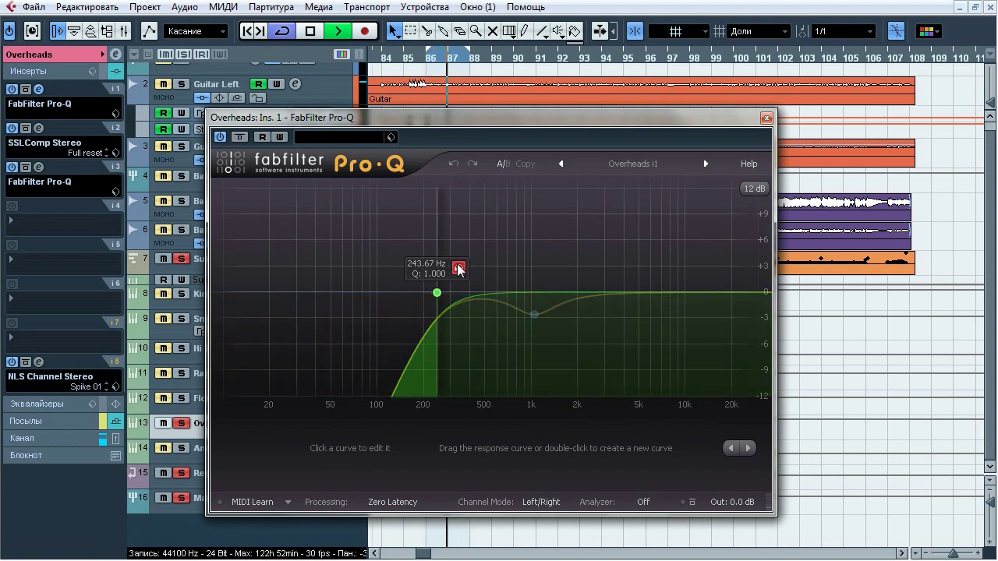
{"action": "mouse_move", "coordinate": [534, 315]}
{"action": "left_click", "coordinate": [555, 340]}
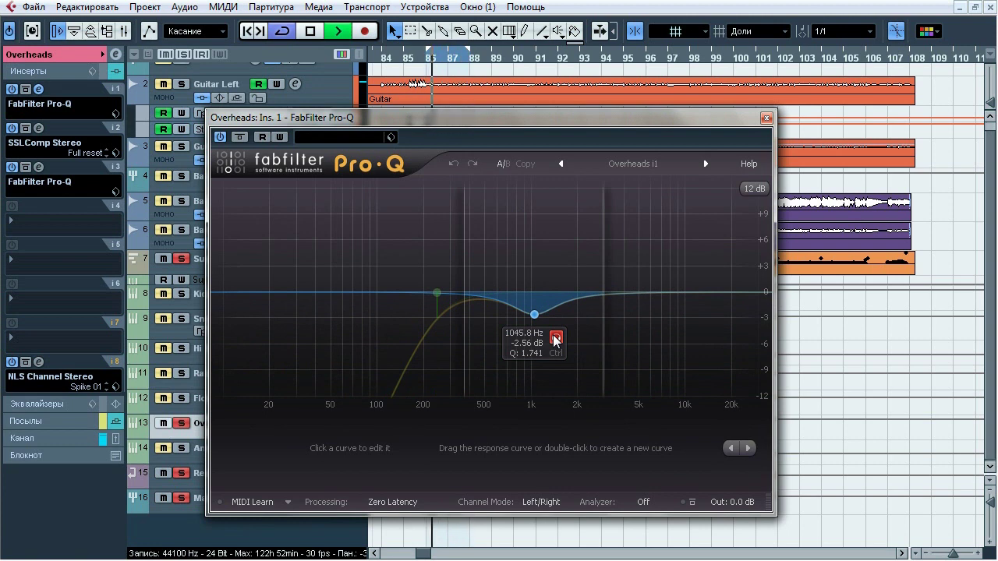
{"action": "key", "text": "space"}
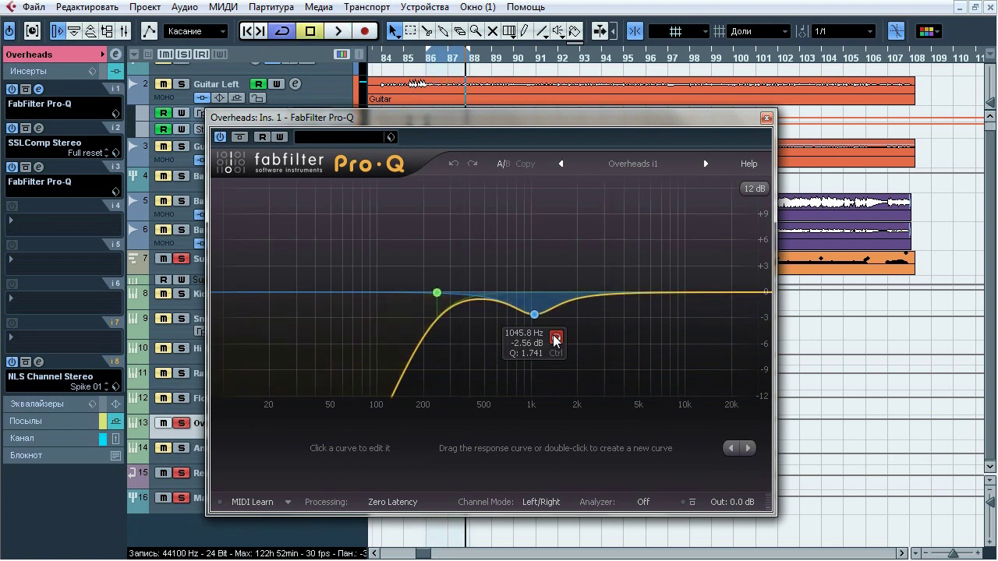
- Close the Overheads EQ, open its SSLComp Stereo compressor, and start playback
{"action": "left_click", "coordinate": [766, 118]}
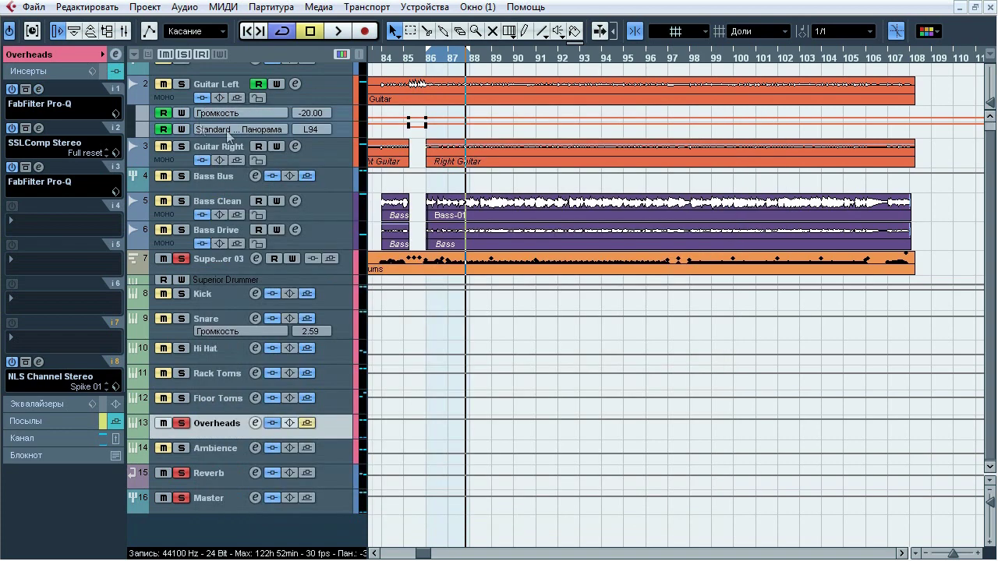
{"action": "left_click", "coordinate": [38, 128]}
{"action": "left_click_drag", "start_coordinate": [486, 81], "coordinate": [461, 68]}
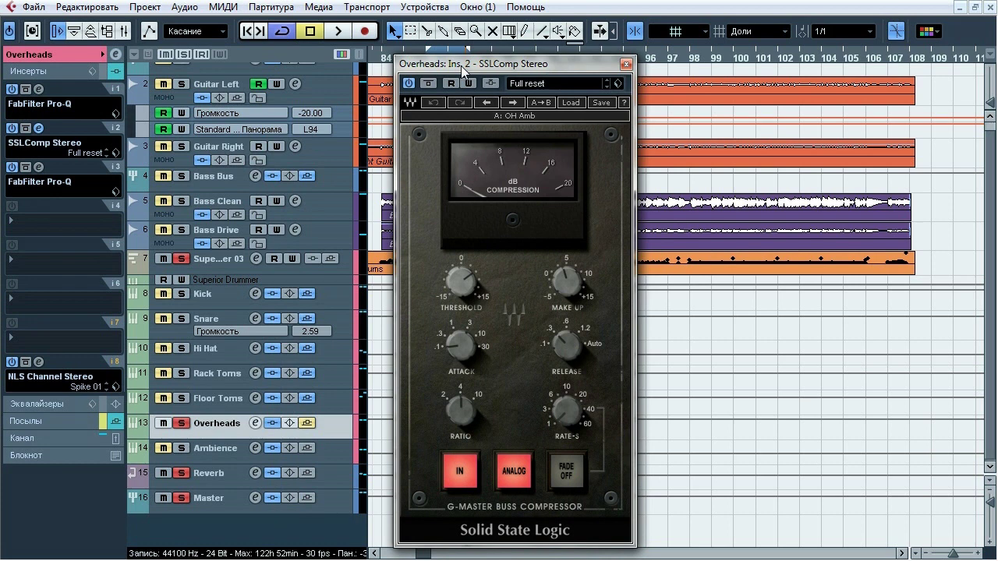
{"action": "key", "text": "space"}
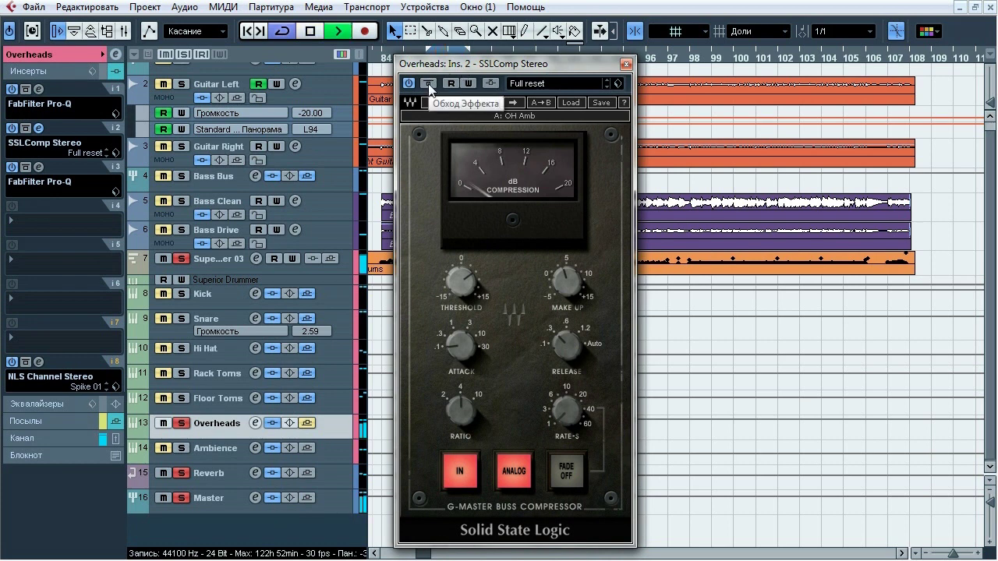
- Toggle the SSLComp bypass three times to compare, leaving the compressor active
{"action": "left_click", "coordinate": [428, 84]}
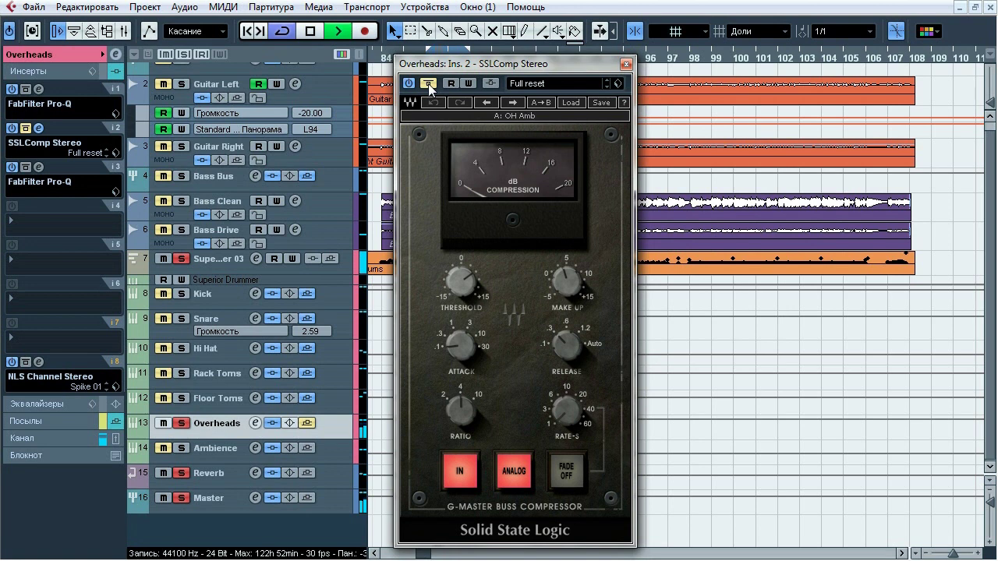
{"action": "left_click", "coordinate": [428, 83]}
{"action": "left_click", "coordinate": [427, 83]}
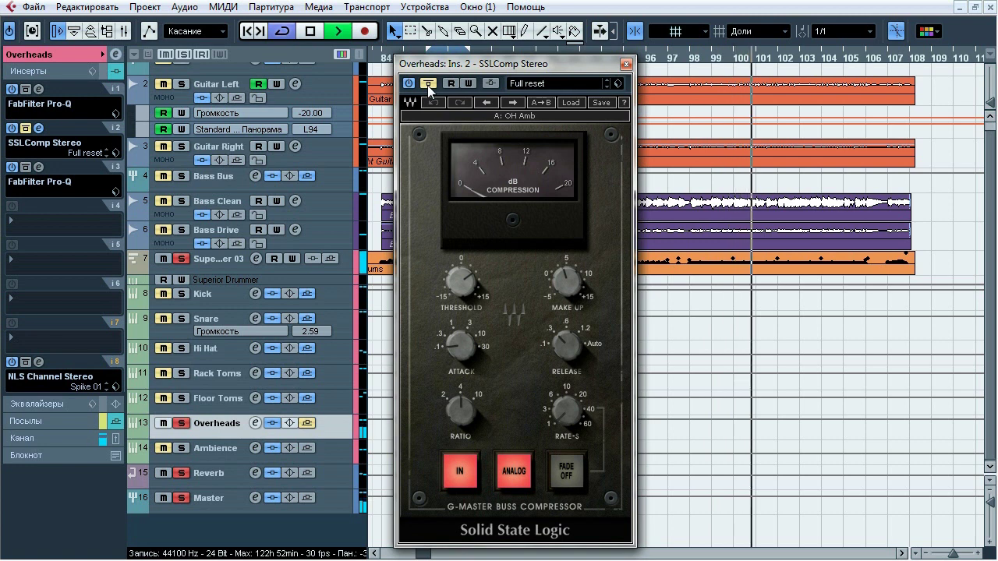
{"action": "left_click", "coordinate": [427, 83]}
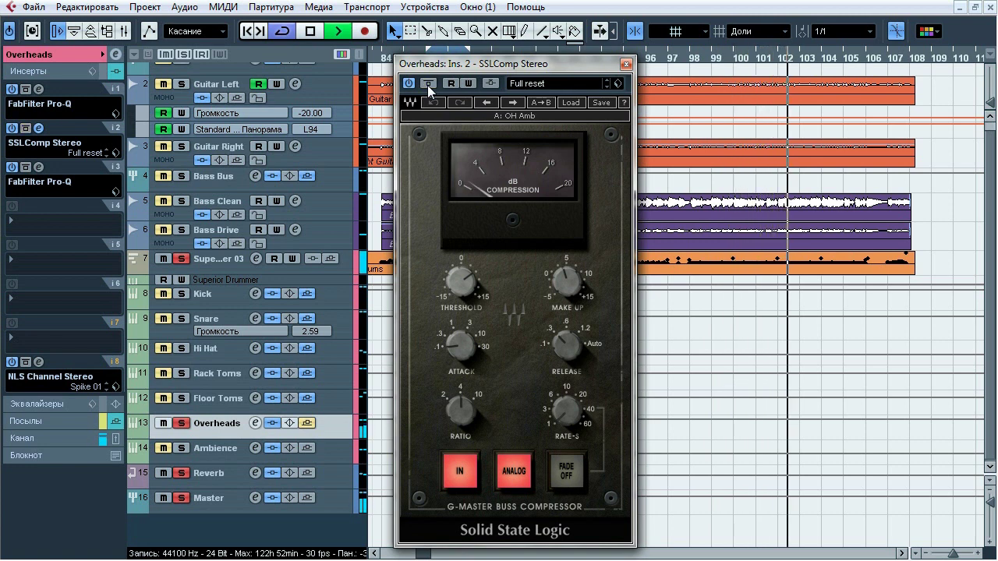
{"action": "left_click", "coordinate": [427, 83]}
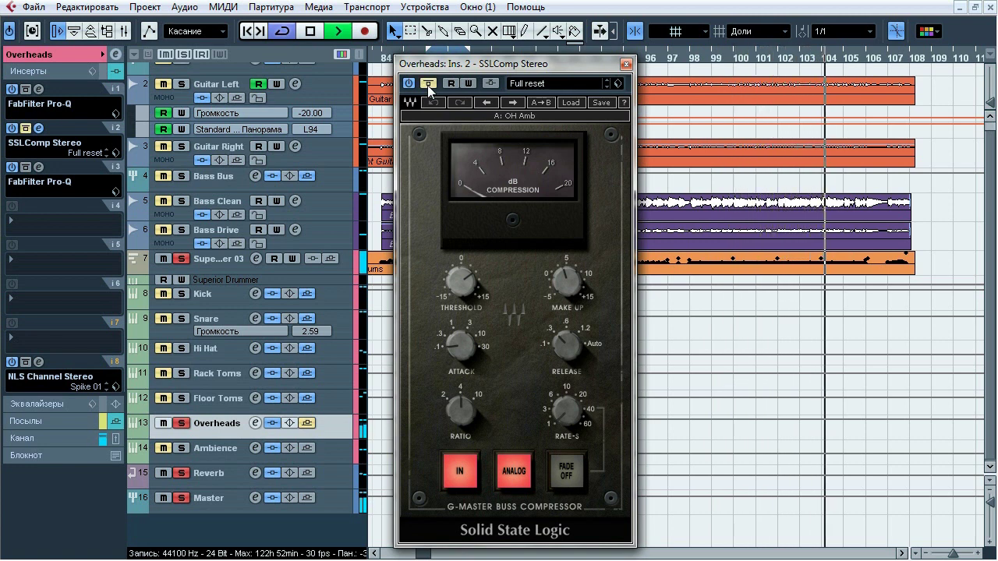
{"action": "left_click", "coordinate": [427, 84]}
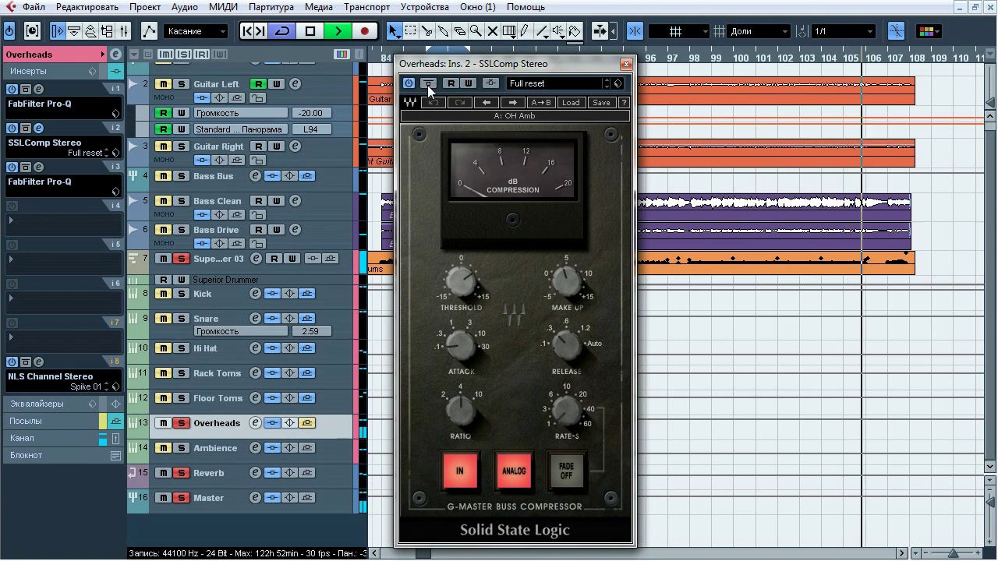
{"action": "left_click_drag", "start_coordinate": [447, 68], "coordinate": [471, 72]}
{"action": "left_click", "coordinate": [649, 67]}
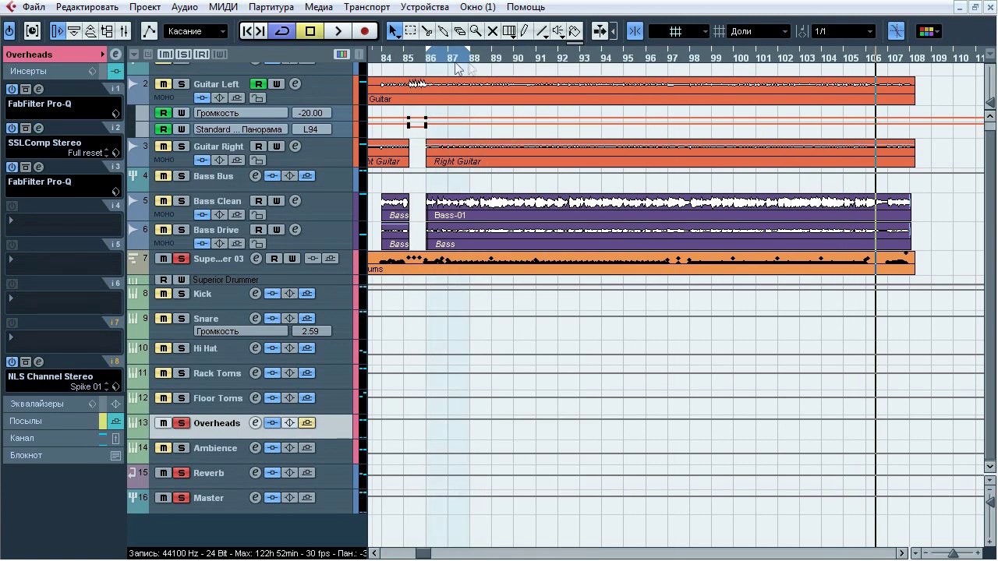
{"action": "left_click", "coordinate": [426, 58]}
{"action": "key", "text": "space"}
{"action": "left_click", "coordinate": [39, 166]}
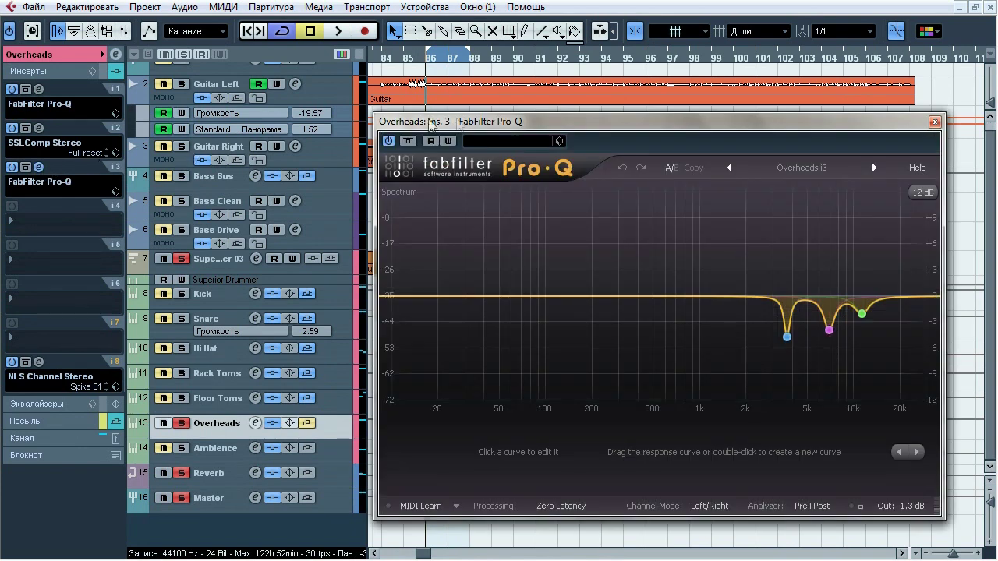
{"action": "left_click_drag", "start_coordinate": [430, 123], "coordinate": [386, 120]}
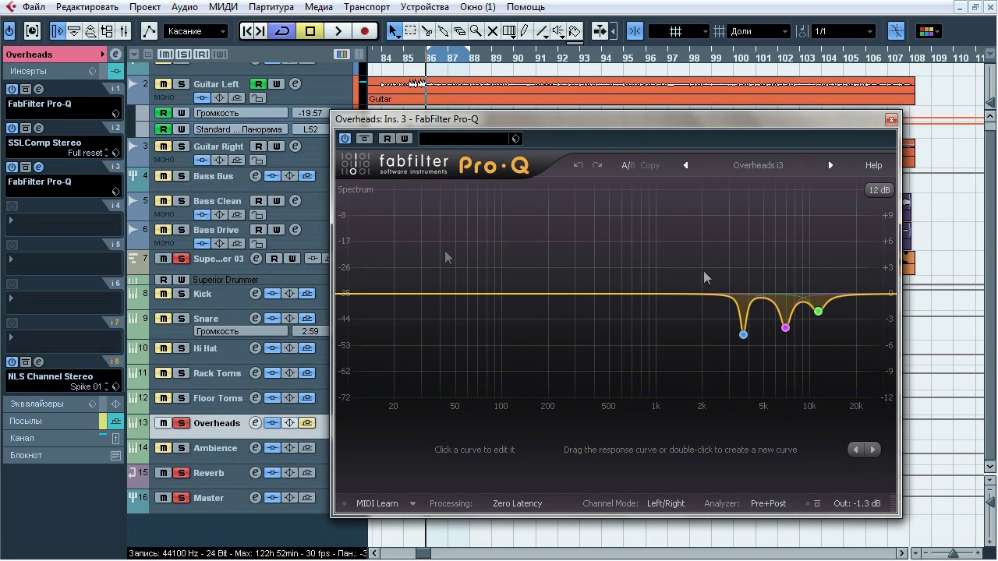
{"action": "scroll", "coordinate": [311, 85], "scroll_direction": "up", "scroll_amount": 1}
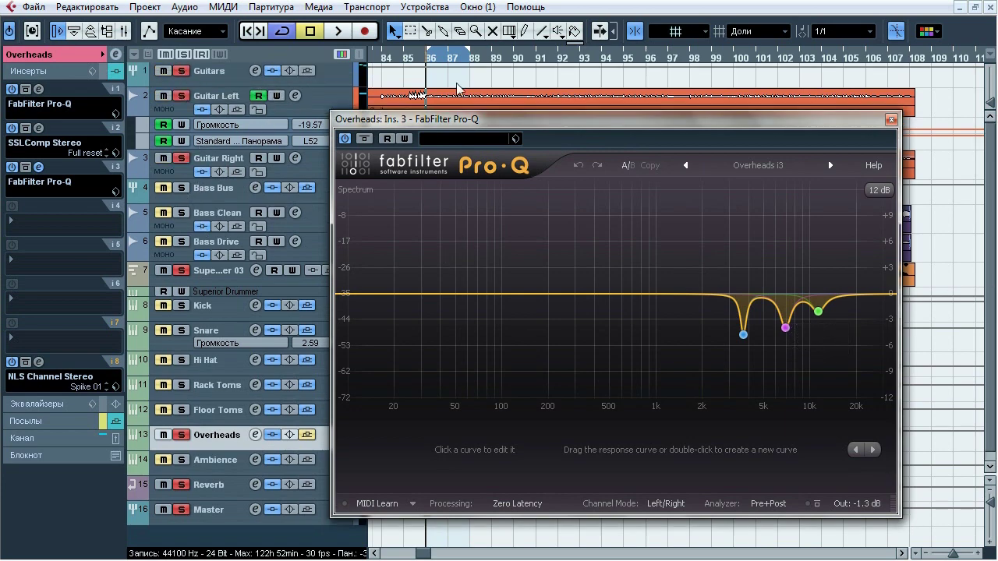
{"action": "left_click_drag", "start_coordinate": [532, 124], "coordinate": [455, 85]}
{"action": "key", "text": "space"}
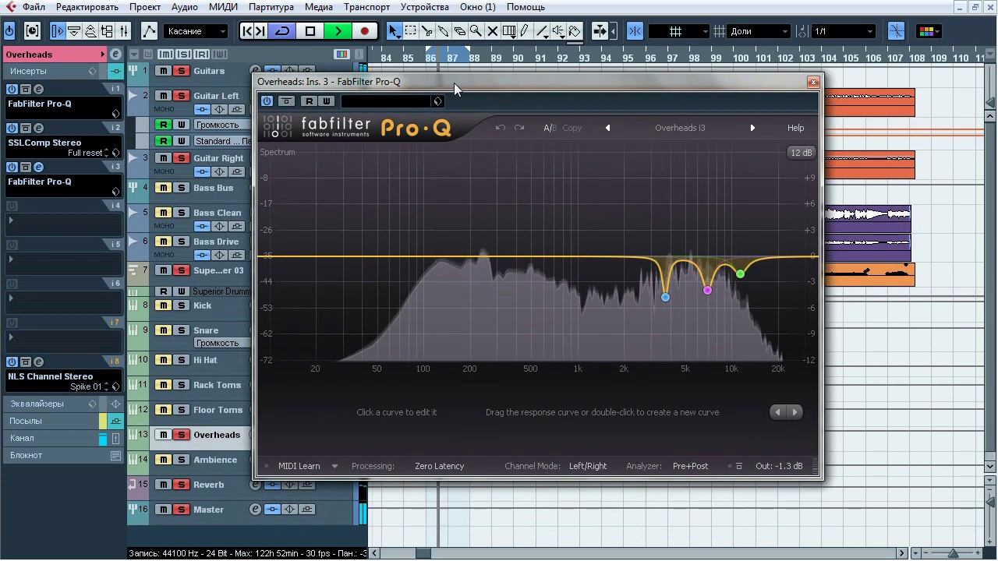
{"action": "left_click", "coordinate": [287, 102]}
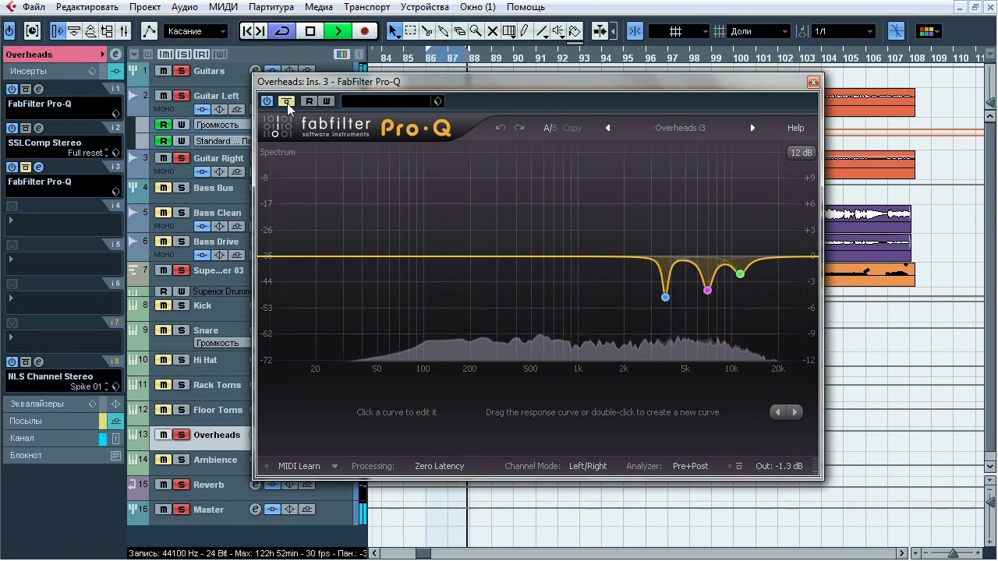
{"action": "left_click", "coordinate": [287, 102]}
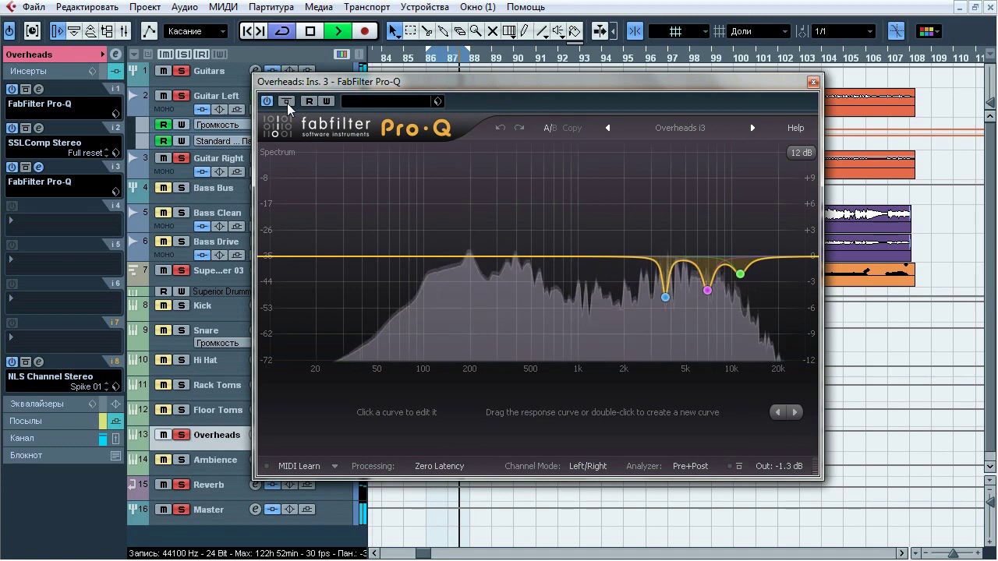
{"action": "left_click", "coordinate": [288, 104]}
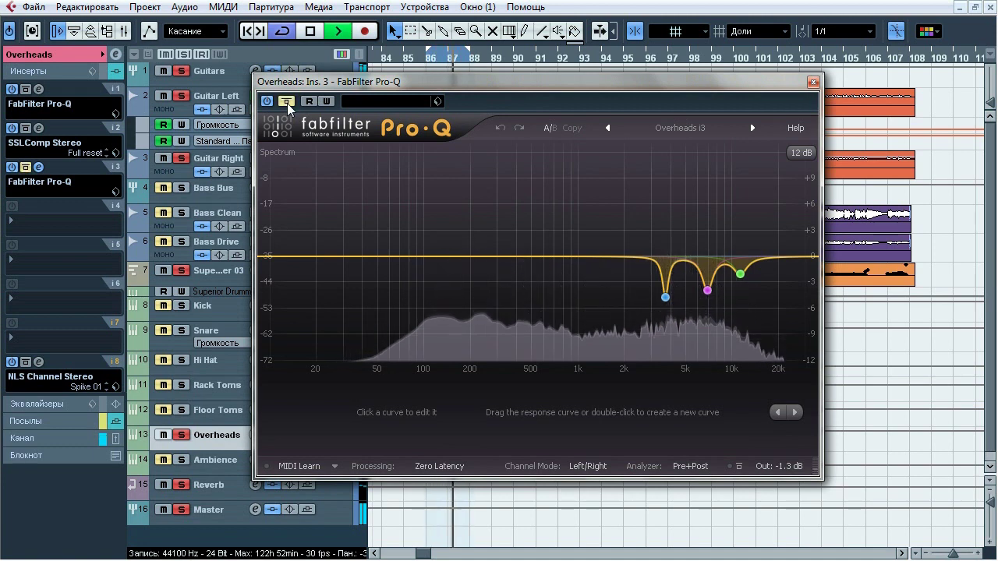
{"action": "left_click", "coordinate": [288, 105]}
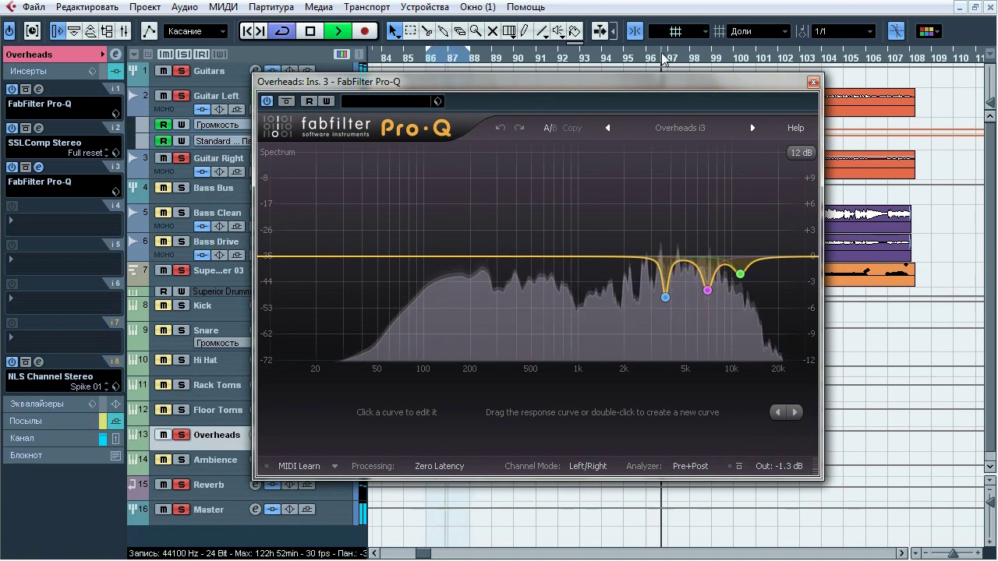
{"action": "mouse_move", "coordinate": [665, 297]}
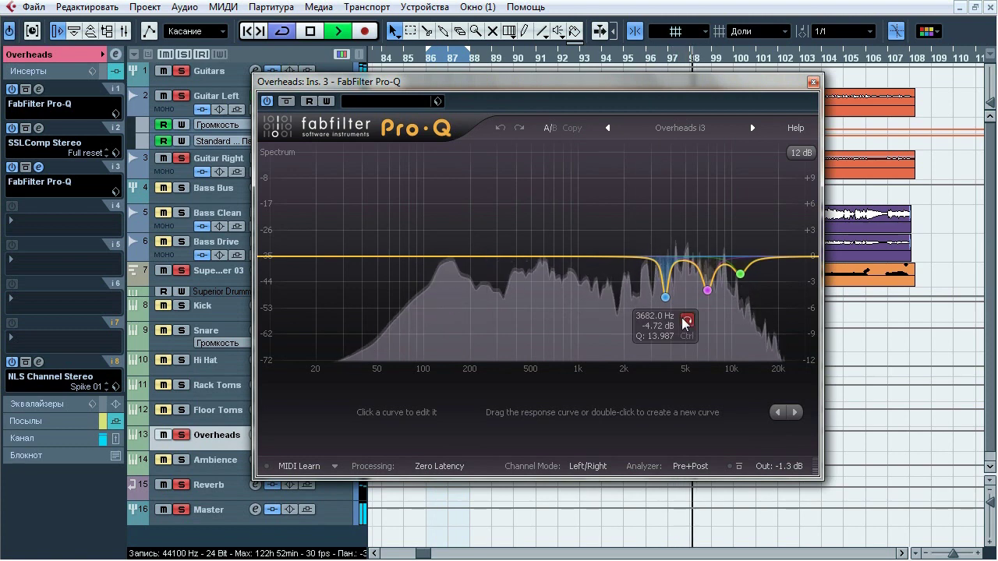
{"action": "left_click", "coordinate": [685, 323]}
{"action": "mouse_move", "coordinate": [707, 290]}
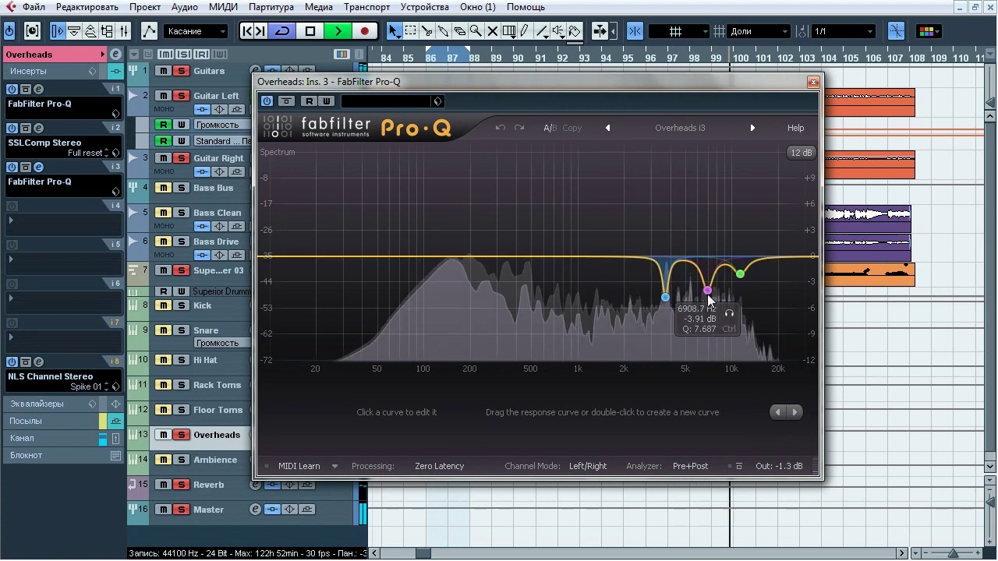
{"action": "left_click", "coordinate": [729, 314]}
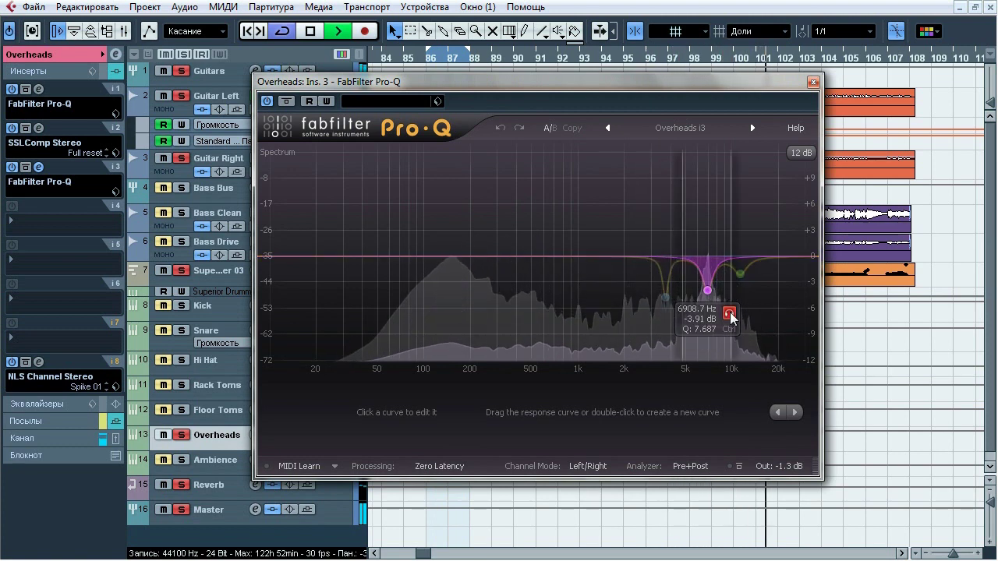
{"action": "left_click", "coordinate": [759, 297]}
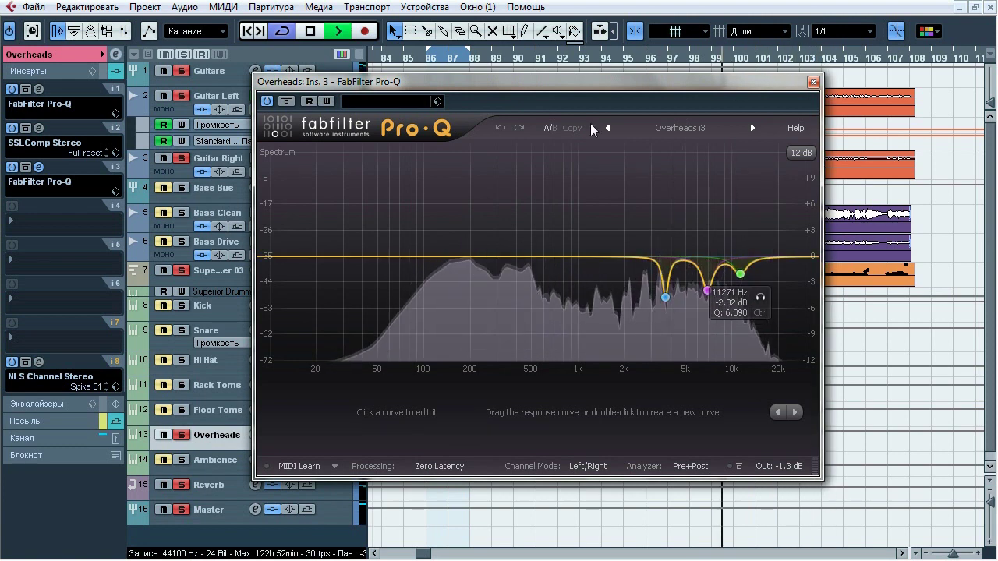
{"action": "left_click_drag", "start_coordinate": [602, 170], "coordinate": [769, 300]}
{"action": "left_click", "coordinate": [667, 412]}
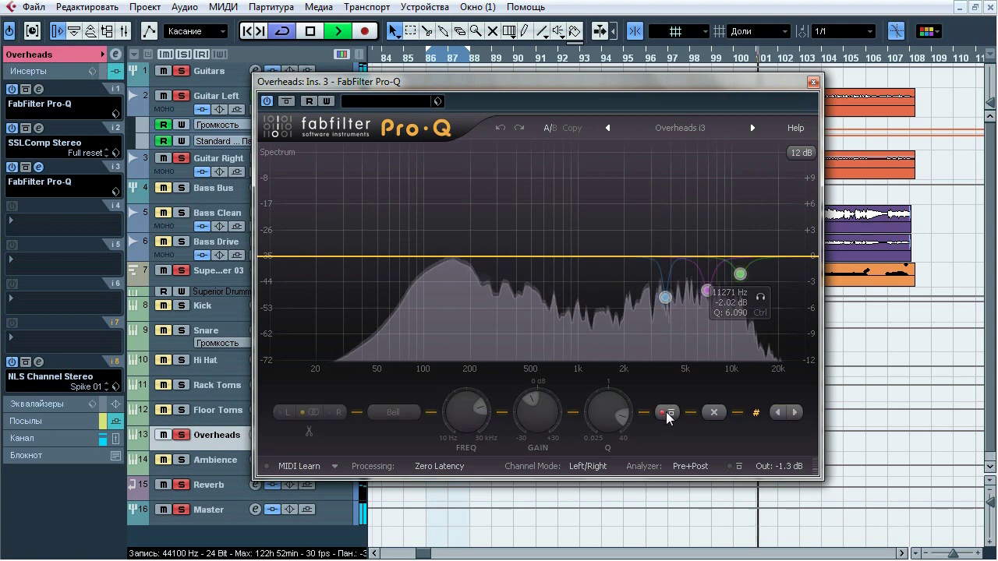
{"action": "left_click", "coordinate": [667, 413]}
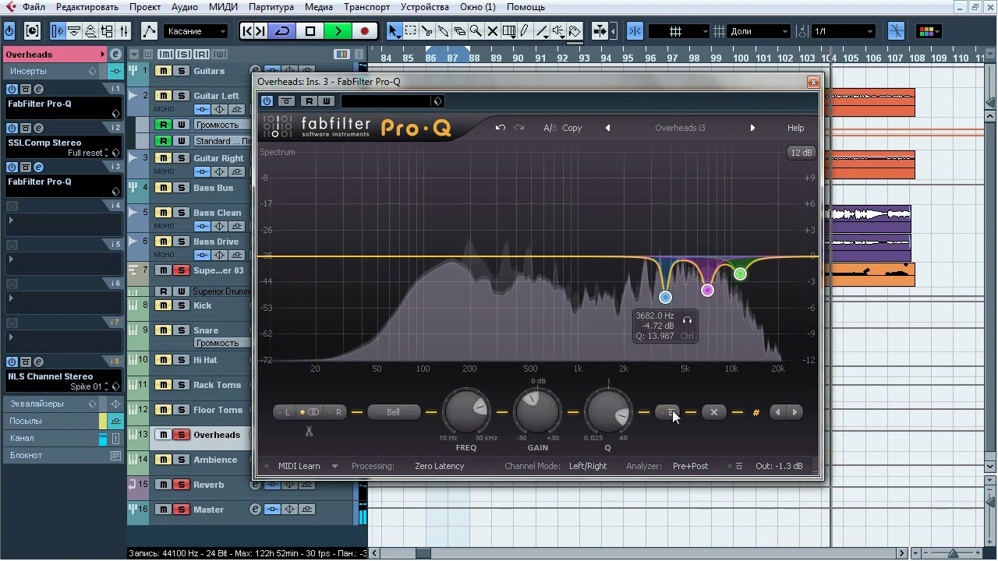
{"action": "left_click", "coordinate": [671, 413]}
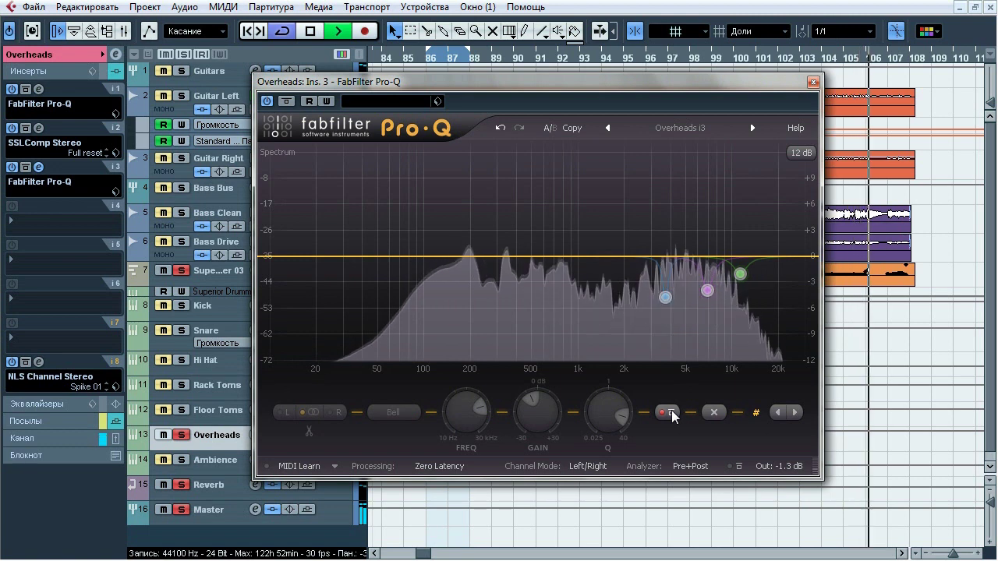
{"action": "left_click", "coordinate": [671, 413]}
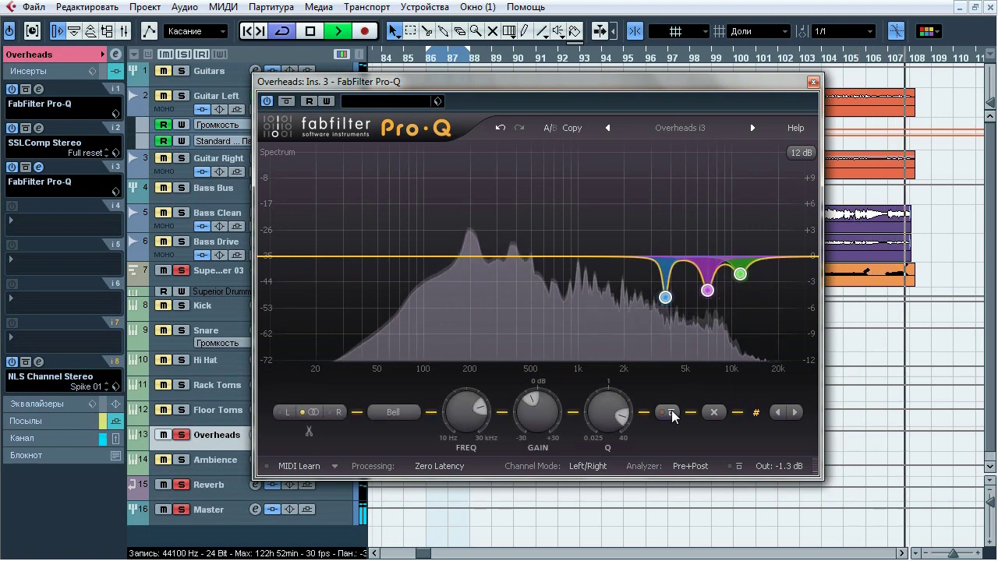
{"action": "key", "text": "space"}
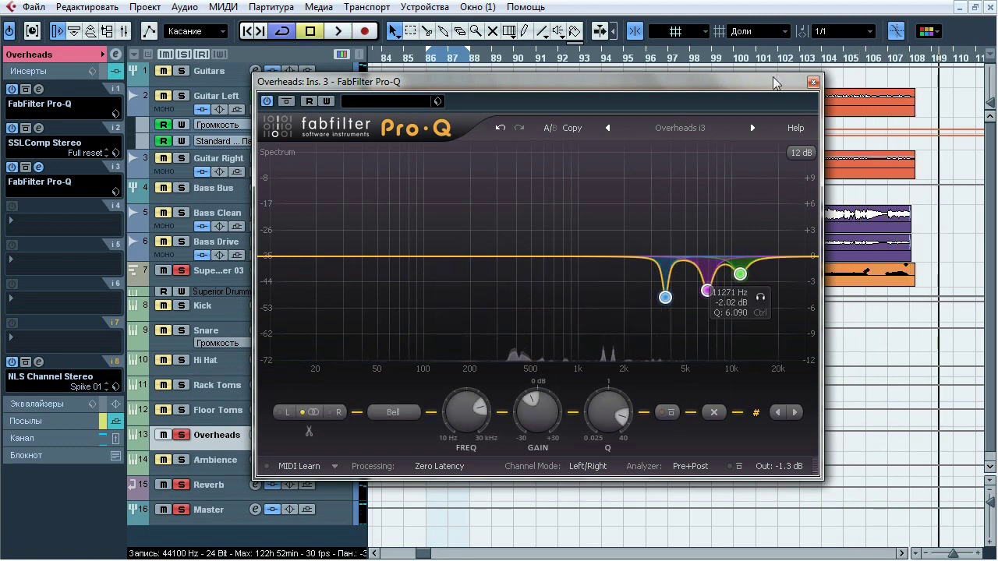
{"action": "left_click", "coordinate": [813, 81]}
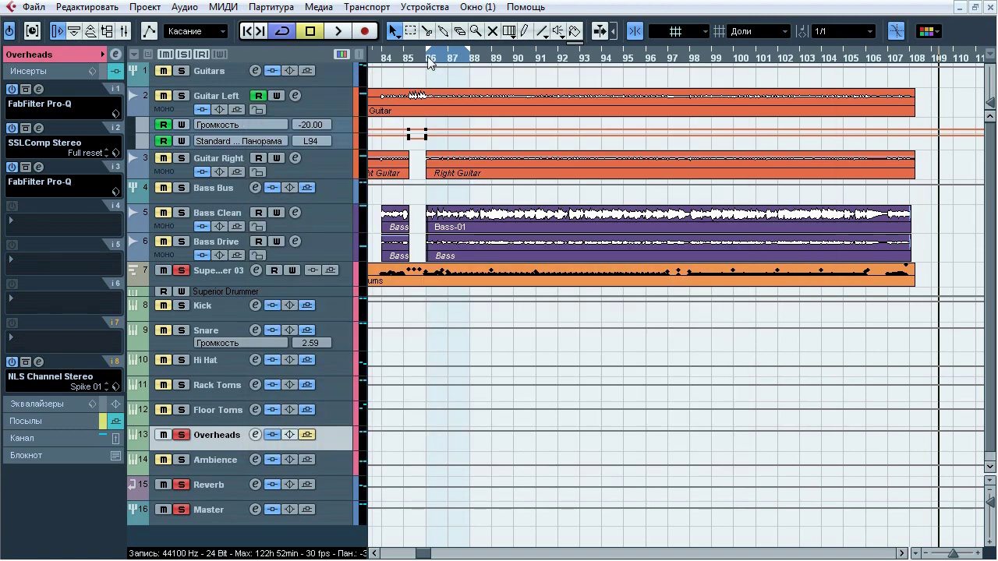
{"action": "left_click", "coordinate": [49, 363]}
{"action": "left_click_drag", "start_coordinate": [316, 173], "coordinate": [504, 52]}
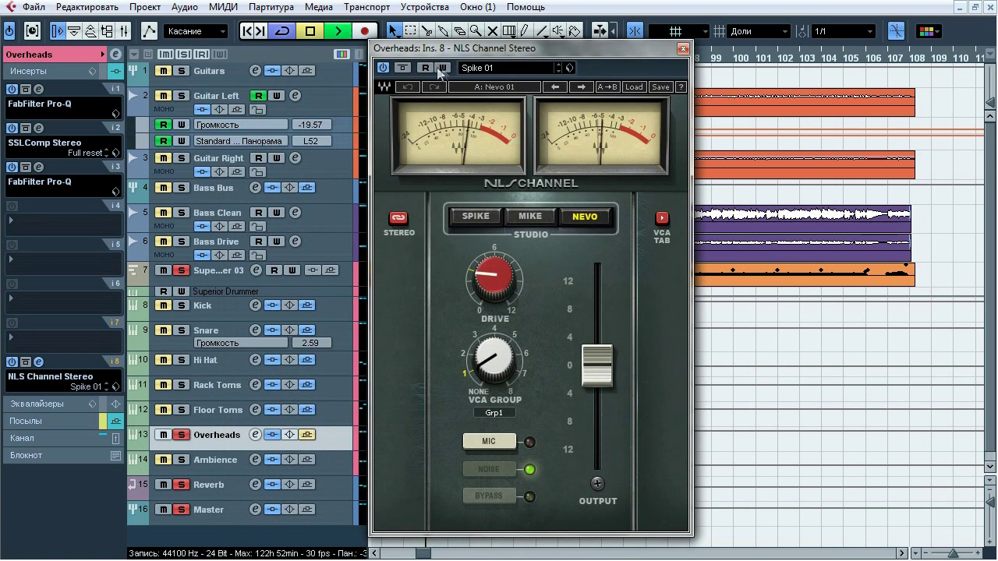
{"action": "left_click", "coordinate": [403, 68]}
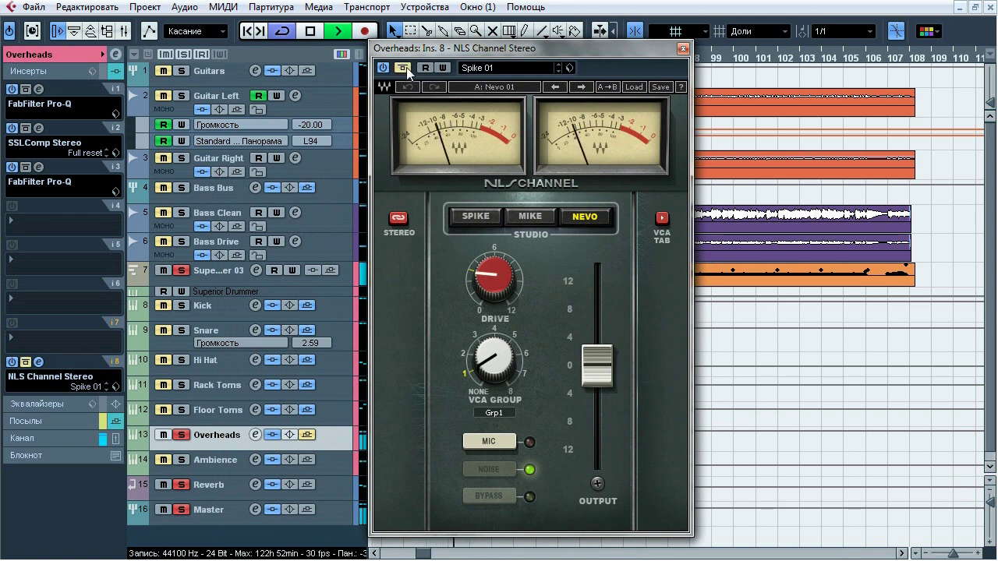
{"action": "left_click", "coordinate": [403, 68]}
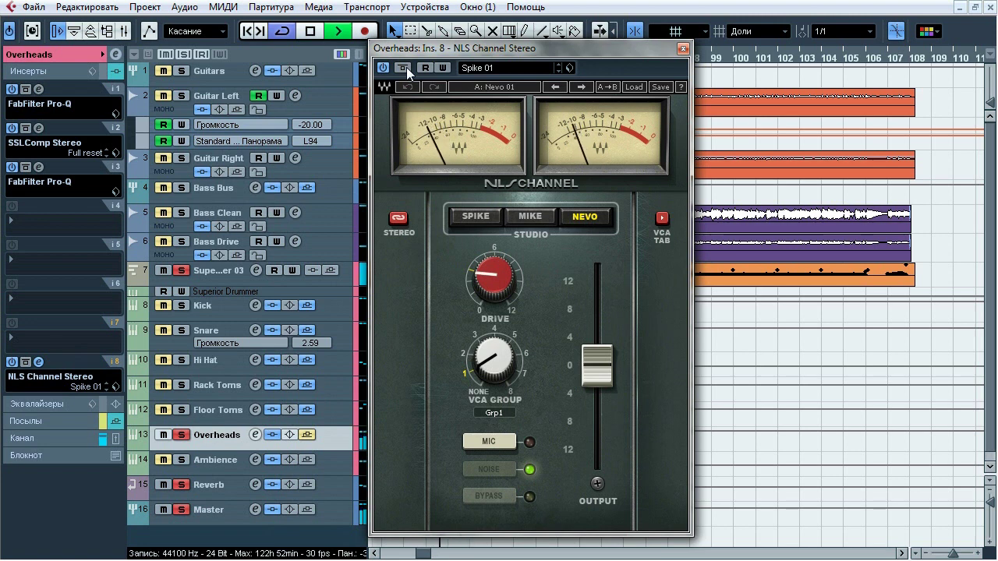
{"action": "left_click", "coordinate": [403, 68]}
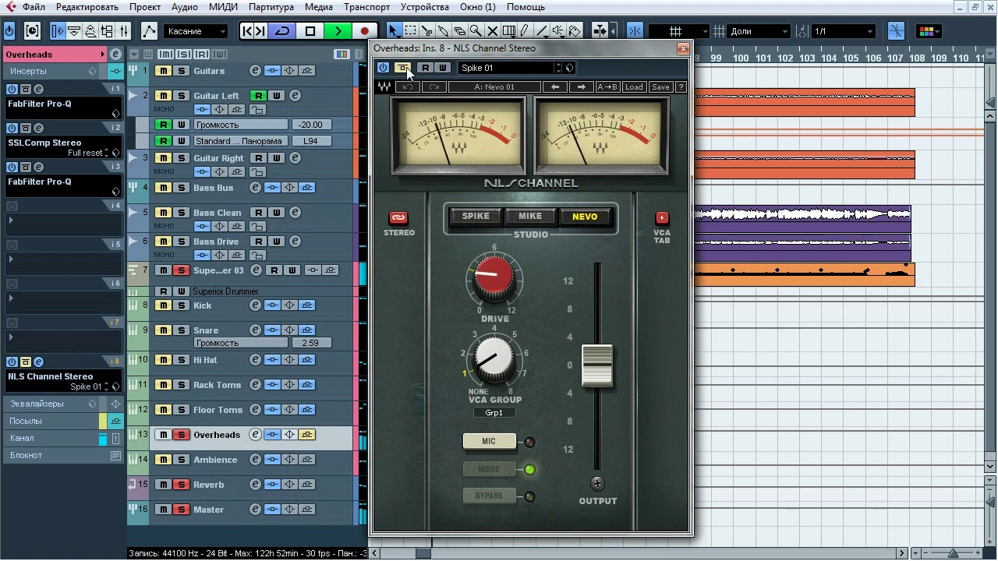
{"action": "left_click", "coordinate": [403, 68]}
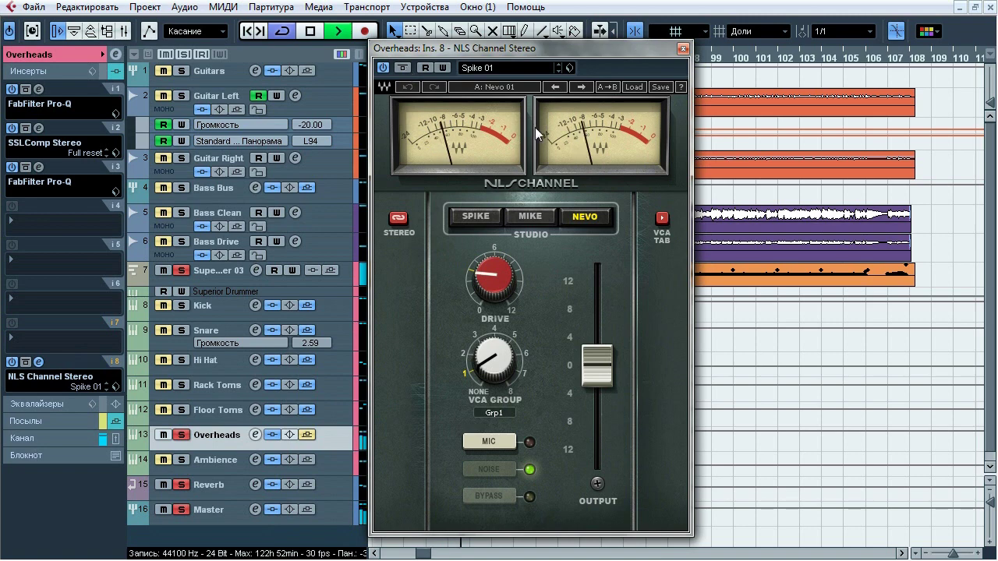
{"action": "key", "text": "space"}
{"action": "left_click", "coordinate": [684, 49]}
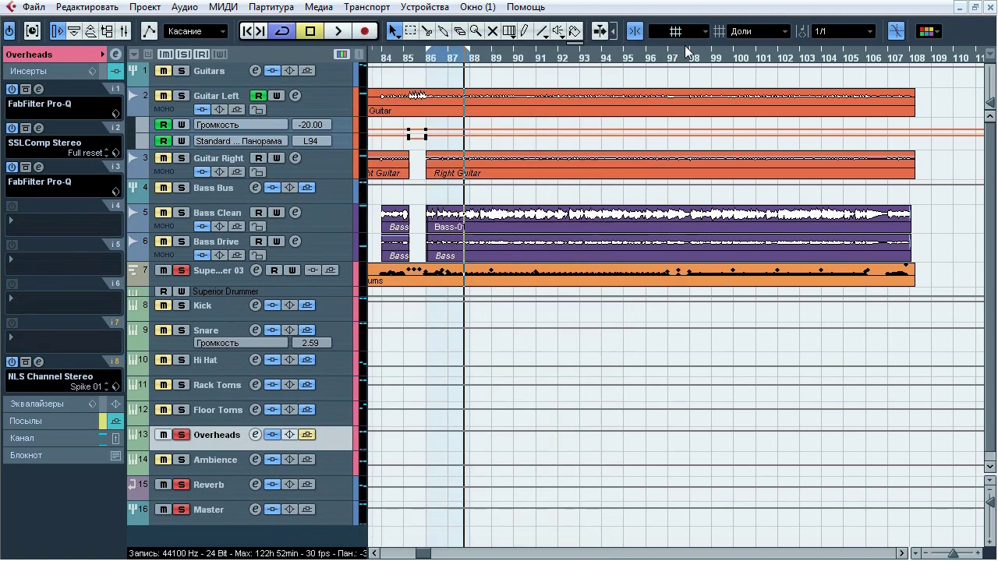
- Toggle the Overheads −25.5 dB reverb send during playback, leave it on, stop, and unsolo Overheads
{"action": "left_click", "coordinate": [62, 420]}
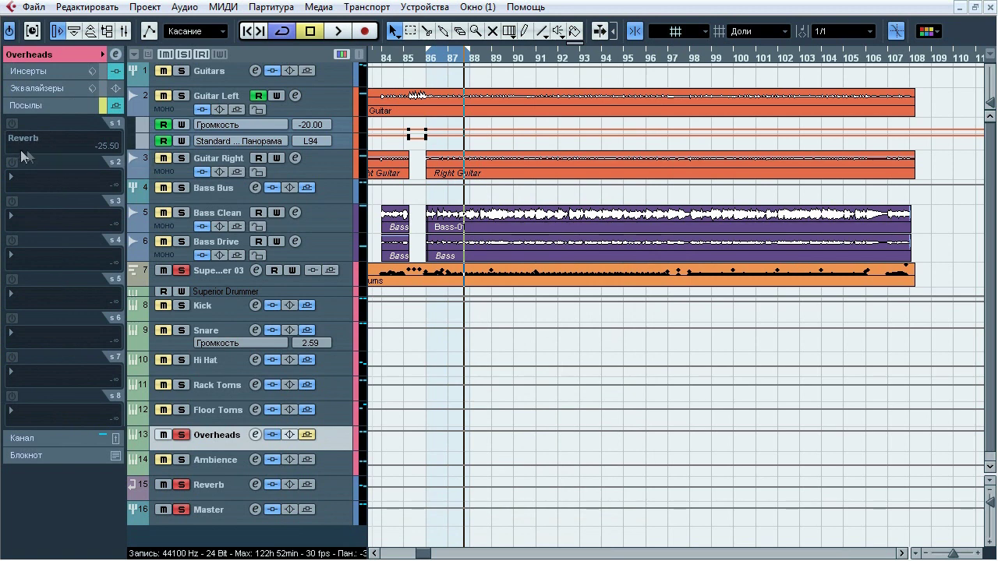
{"action": "left_click", "coordinate": [311, 435]}
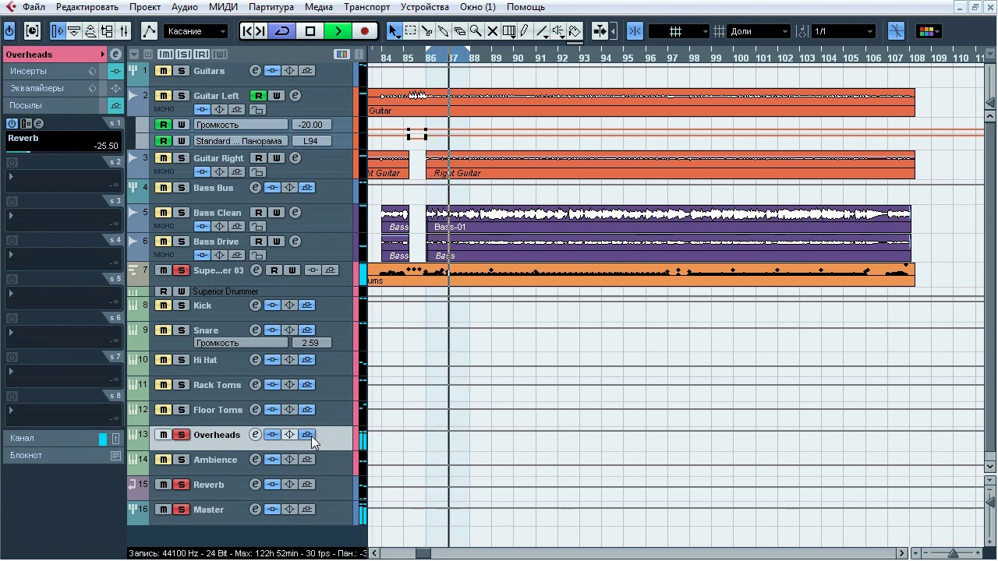
{"action": "left_click", "coordinate": [311, 436]}
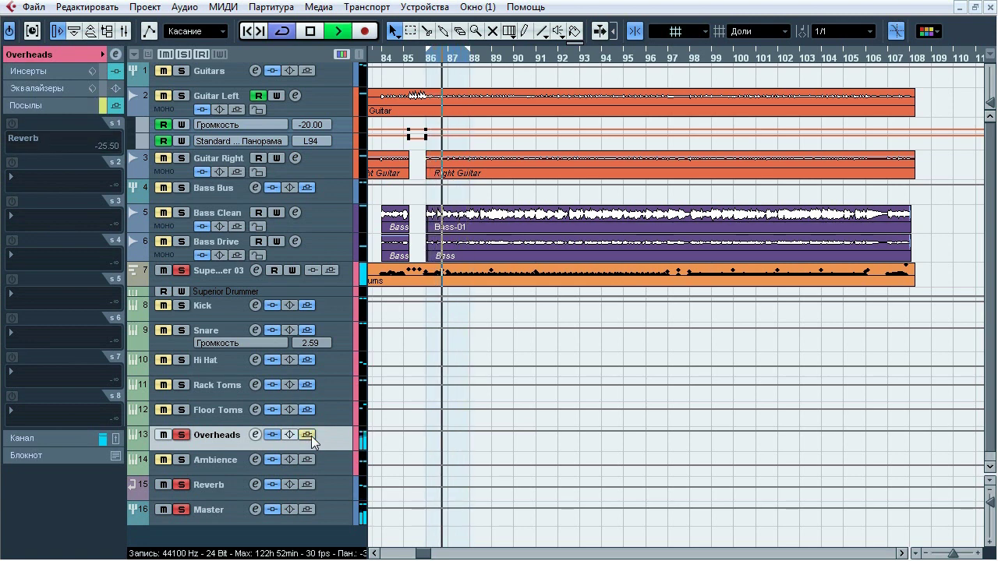
{"action": "left_click", "coordinate": [311, 436]}
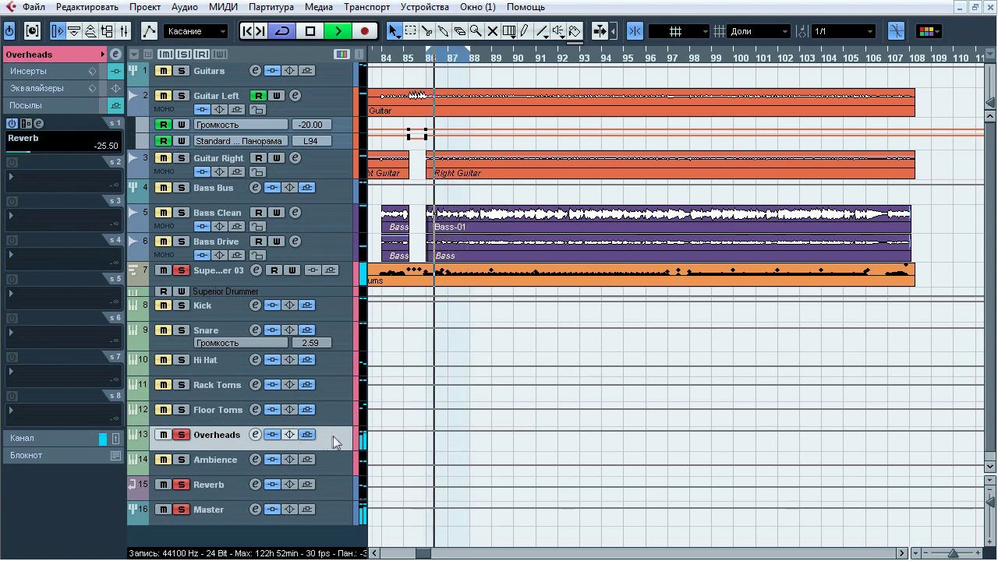
{"action": "key", "text": "space"}
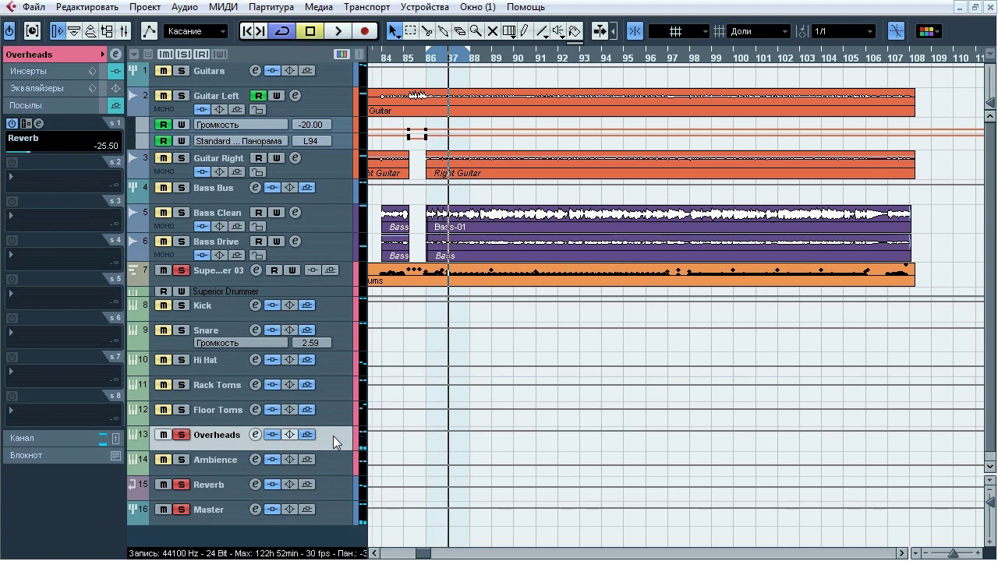
{"action": "left_click", "coordinate": [181, 435]}
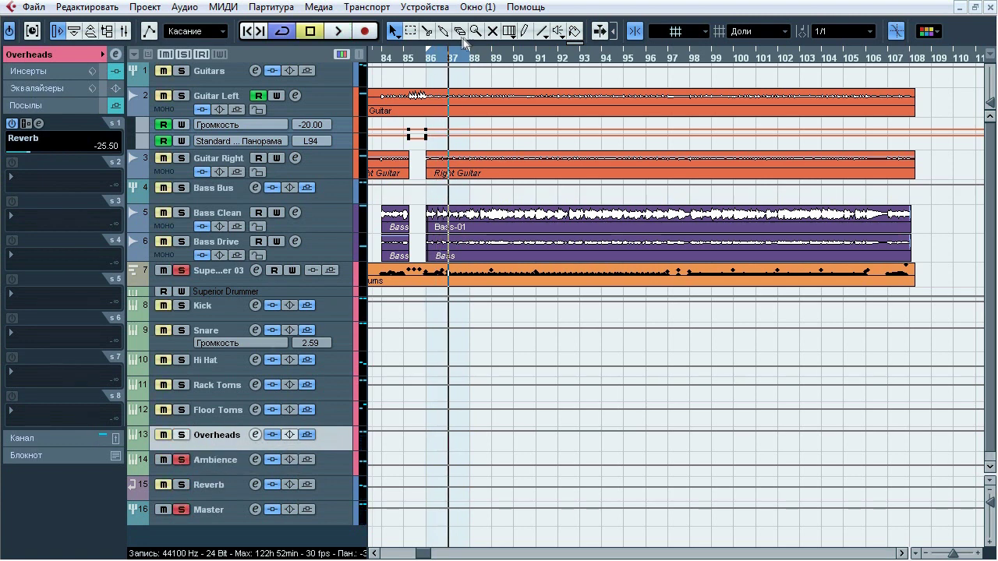
- Select the Ambience track, start playback, and bypass its Pro-Q, CLA-76 and NLS inserts
{"action": "left_click", "coordinate": [427, 61]}
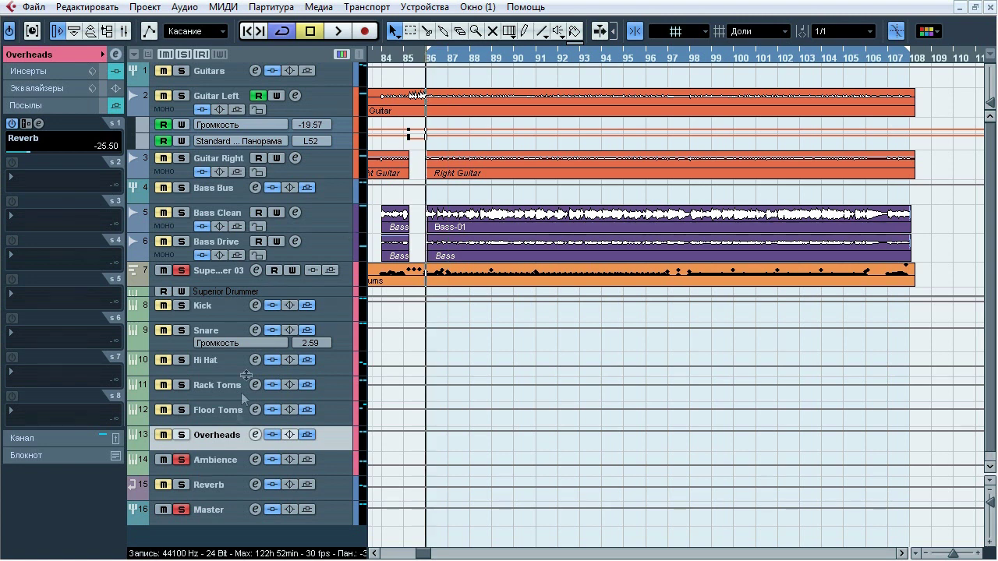
{"action": "left_click", "coordinate": [220, 463]}
{"action": "left_click", "coordinate": [50, 74]}
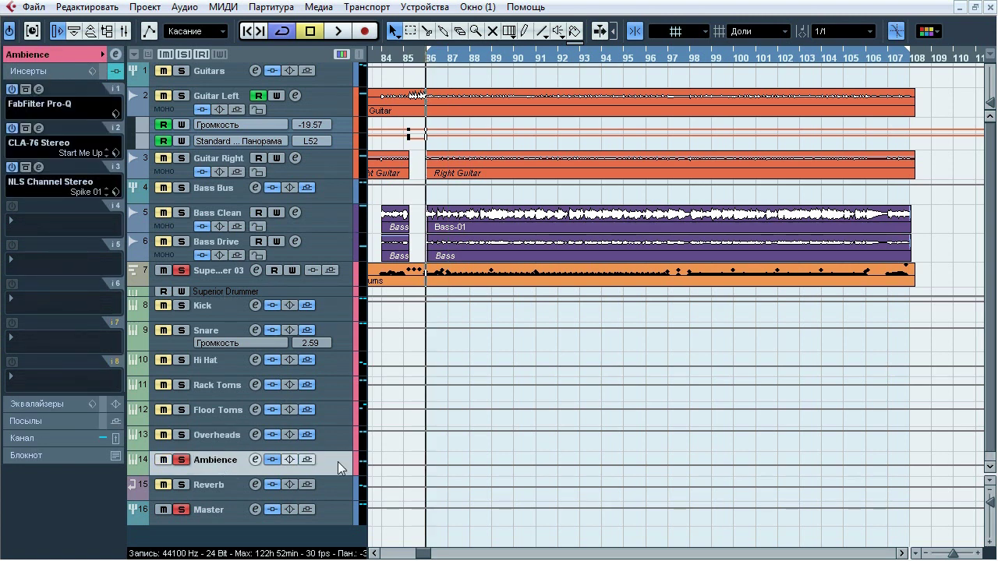
{"action": "key", "text": "space"}
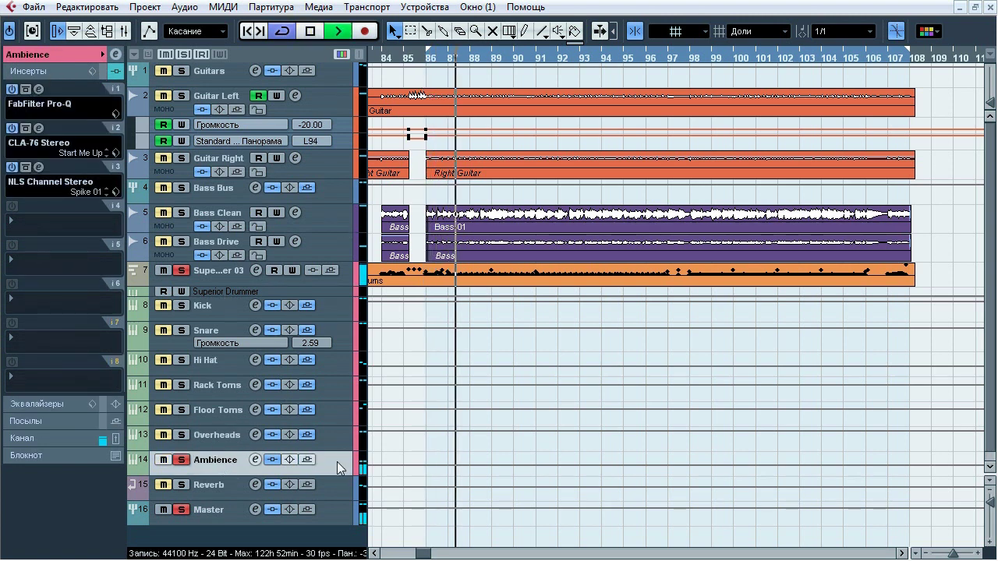
{"action": "left_click", "coordinate": [272, 460]}
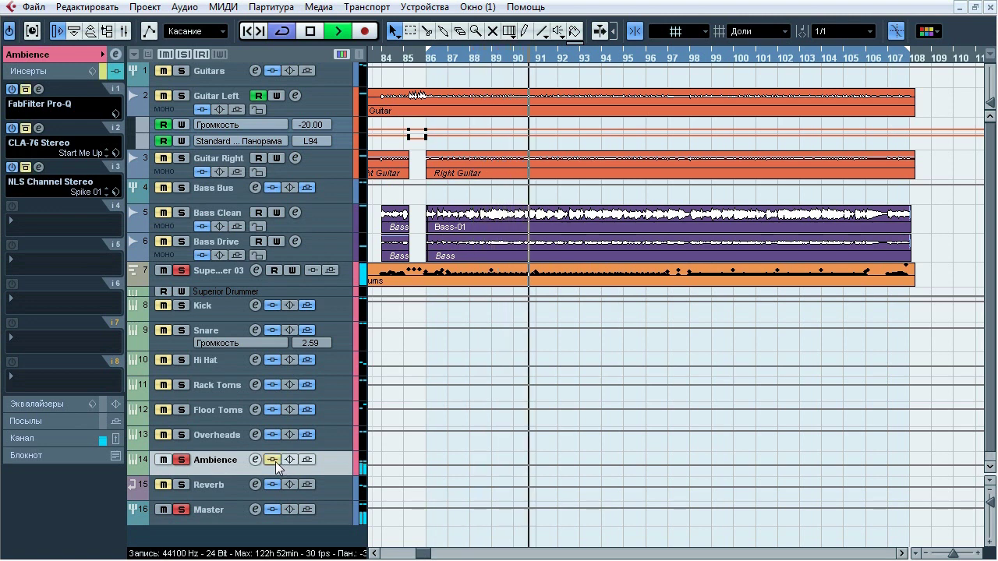
- Toggle the Ambience inserts on and off several more times, leave them active, and stop near bar 86
{"action": "left_click", "coordinate": [272, 460]}
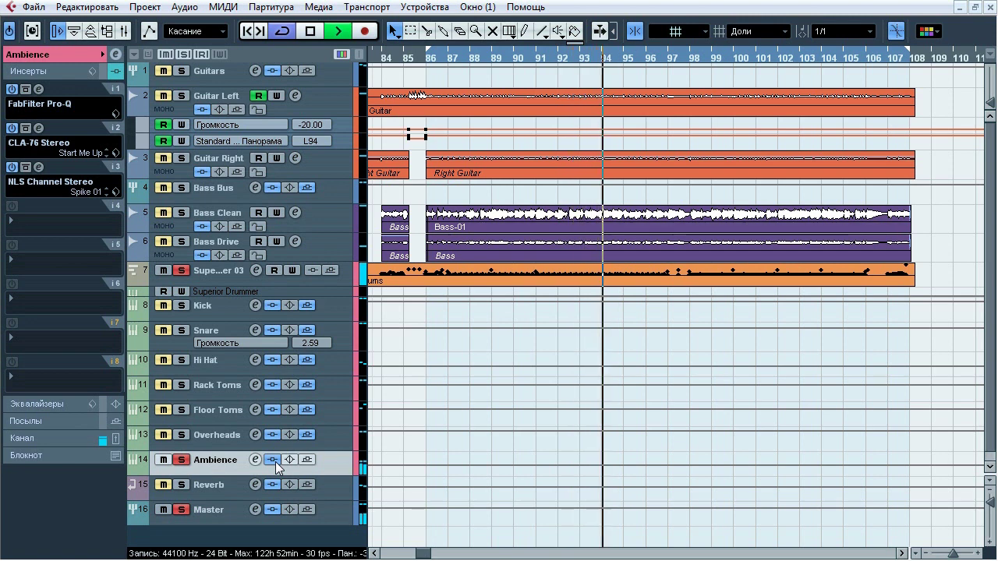
{"action": "left_click", "coordinate": [272, 460]}
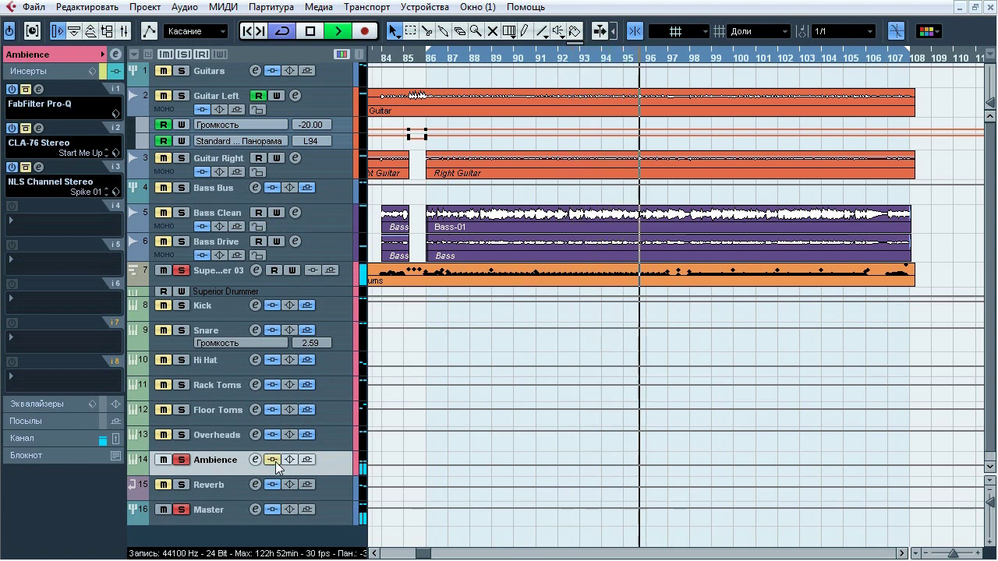
{"action": "left_click", "coordinate": [272, 460]}
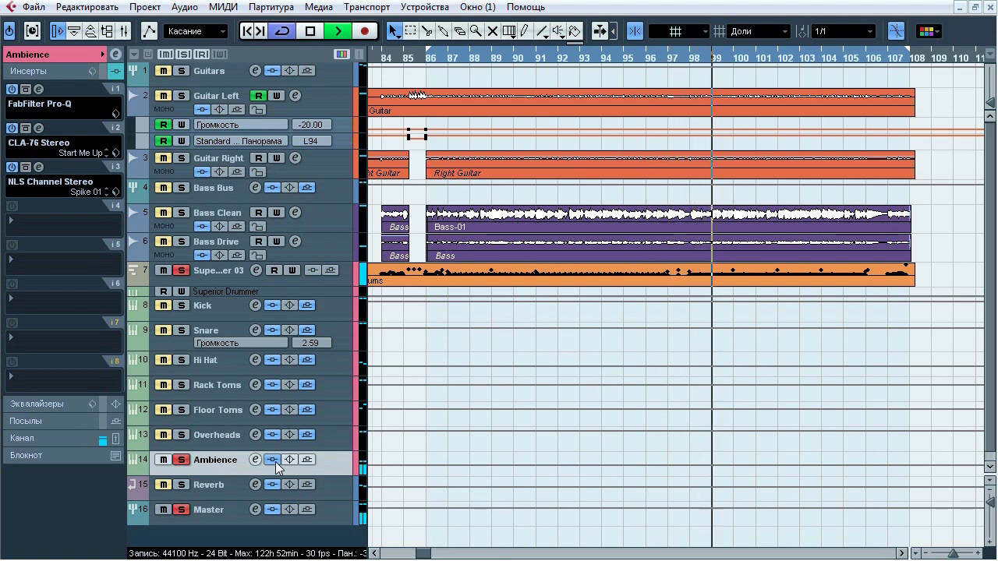
{"action": "left_click", "coordinate": [272, 460]}
{"action": "left_click", "coordinate": [272, 460]}
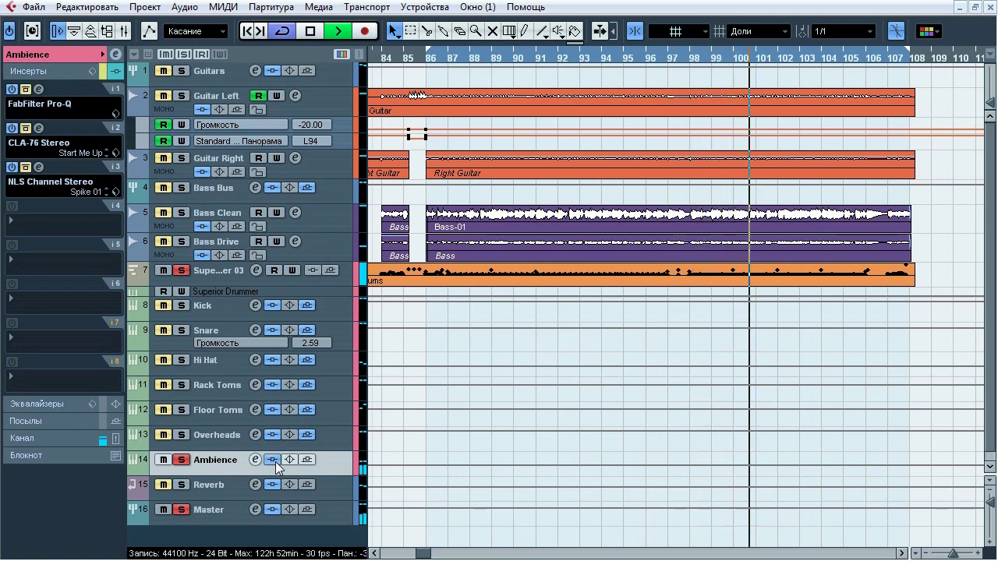
{"action": "left_click", "coordinate": [181, 269]}
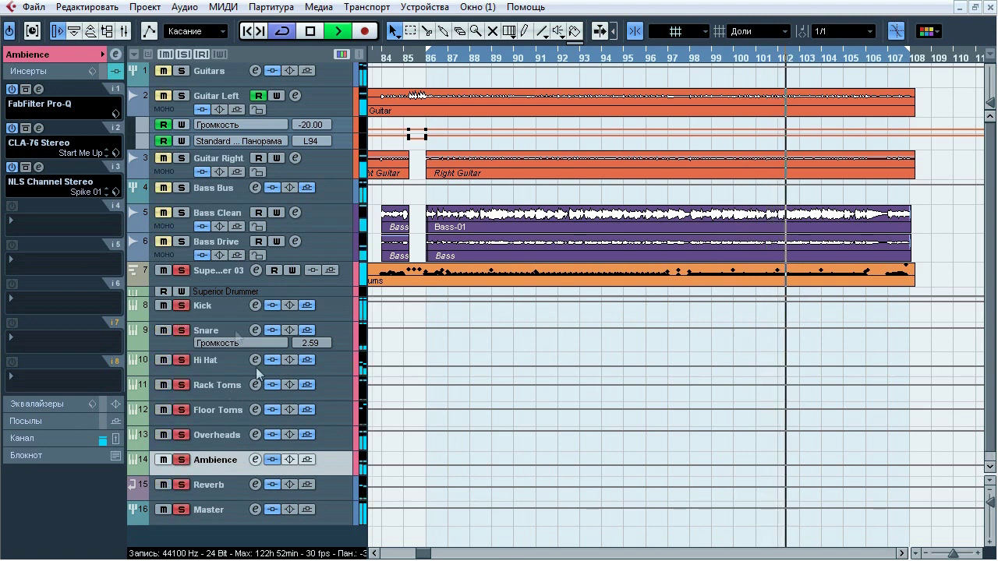
{"action": "left_click", "coordinate": [272, 460]}
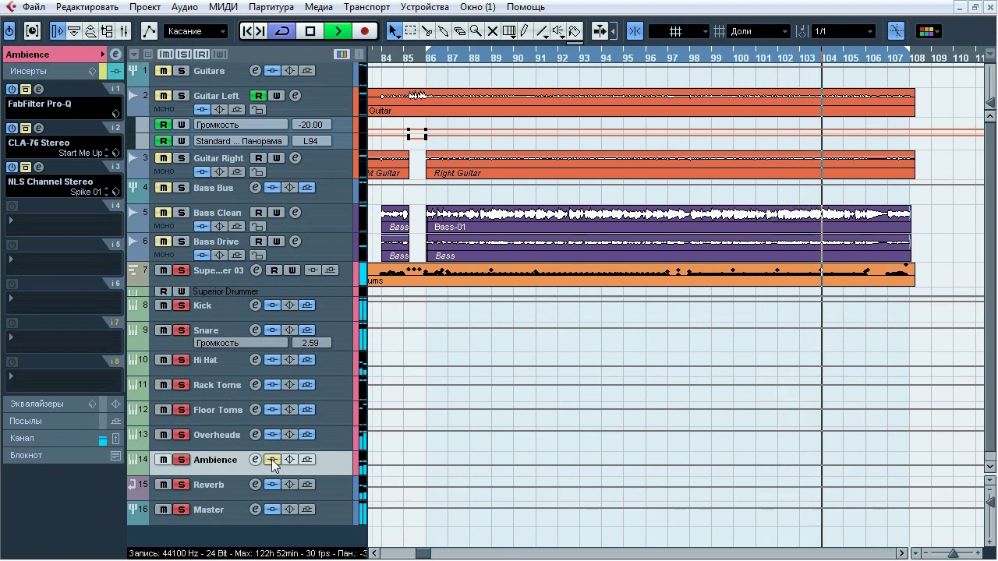
{"action": "left_click", "coordinate": [272, 460]}
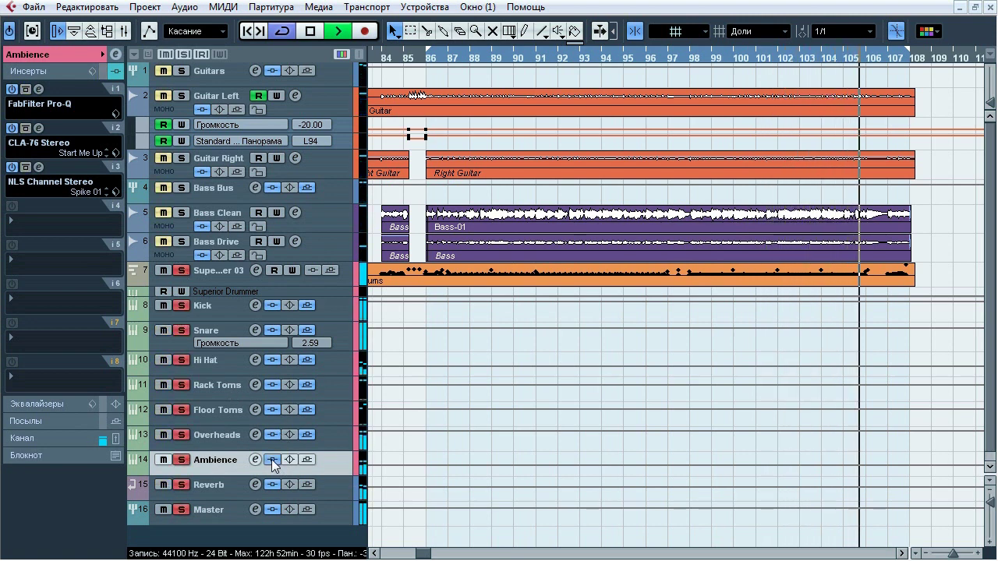
{"action": "key", "text": "space"}
{"action": "left_click", "coordinate": [443, 54]}
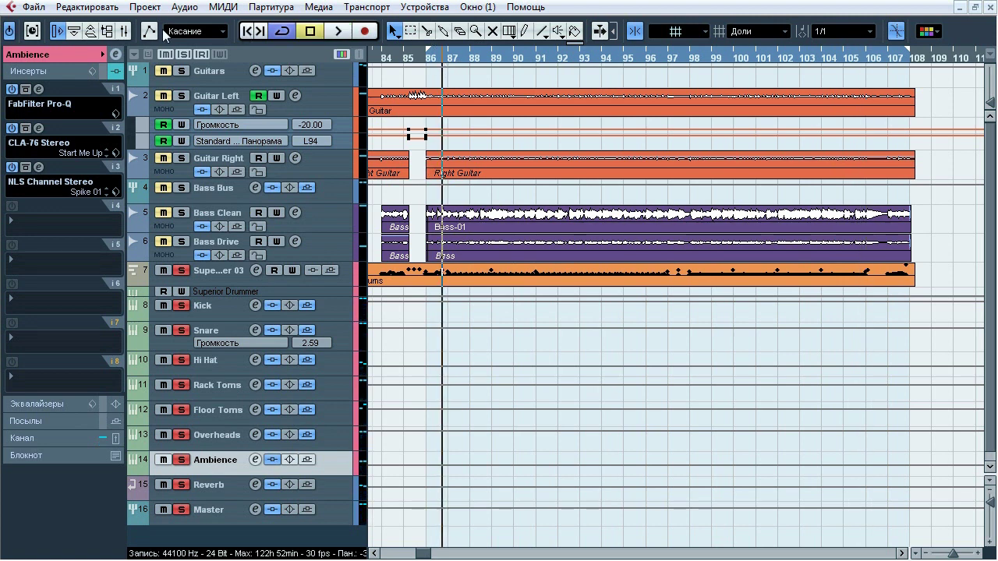
- Open the Ambience Pro-Q, briefly check its CLA-76, and position the EQ window
{"action": "left_click", "coordinate": [40, 91]}
{"action": "left_click_drag", "start_coordinate": [579, 9], "coordinate": [444, 80]}
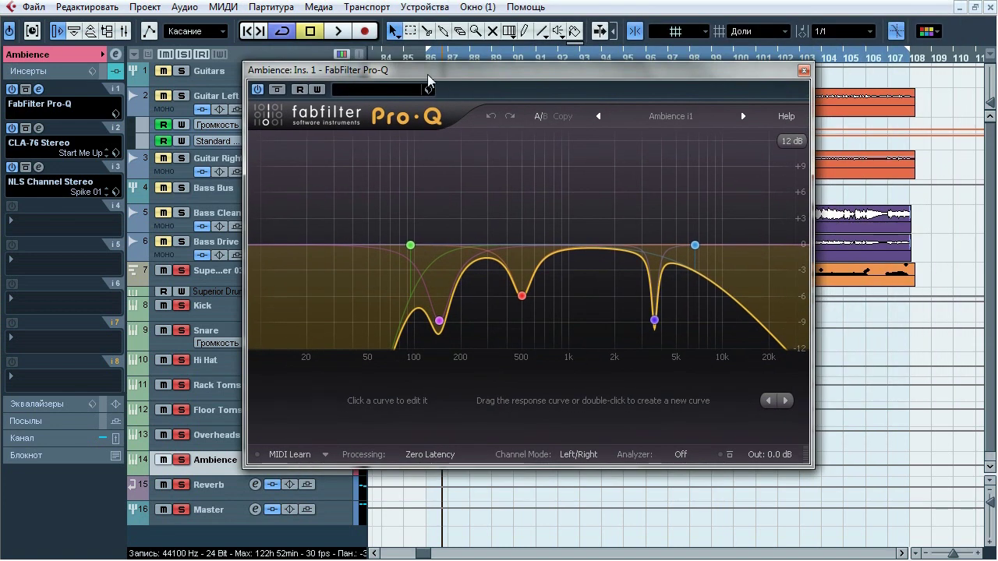
{"action": "left_click", "coordinate": [40, 128]}
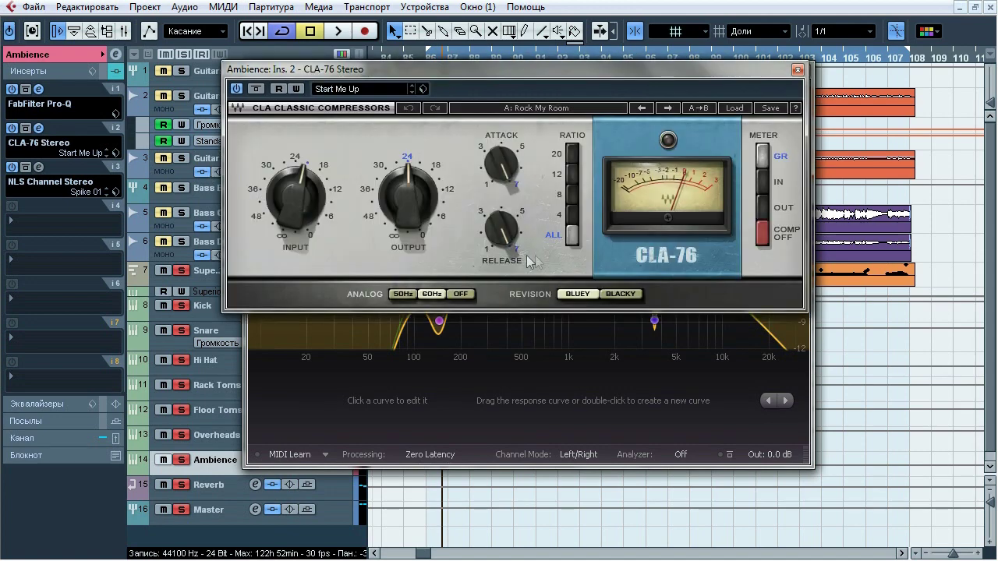
{"action": "left_click", "coordinate": [797, 71]}
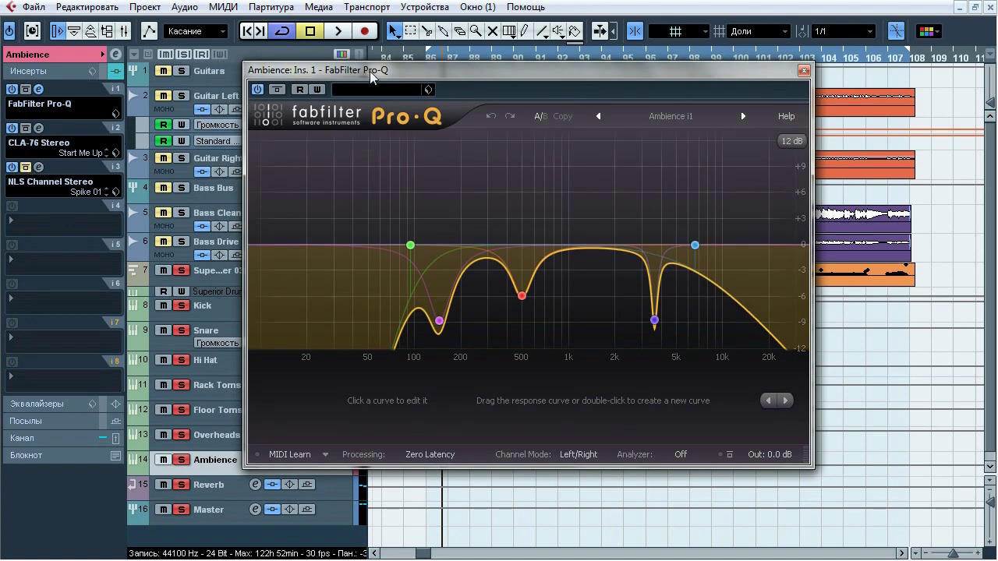
{"action": "left_click_drag", "start_coordinate": [371, 76], "coordinate": [373, 88]}
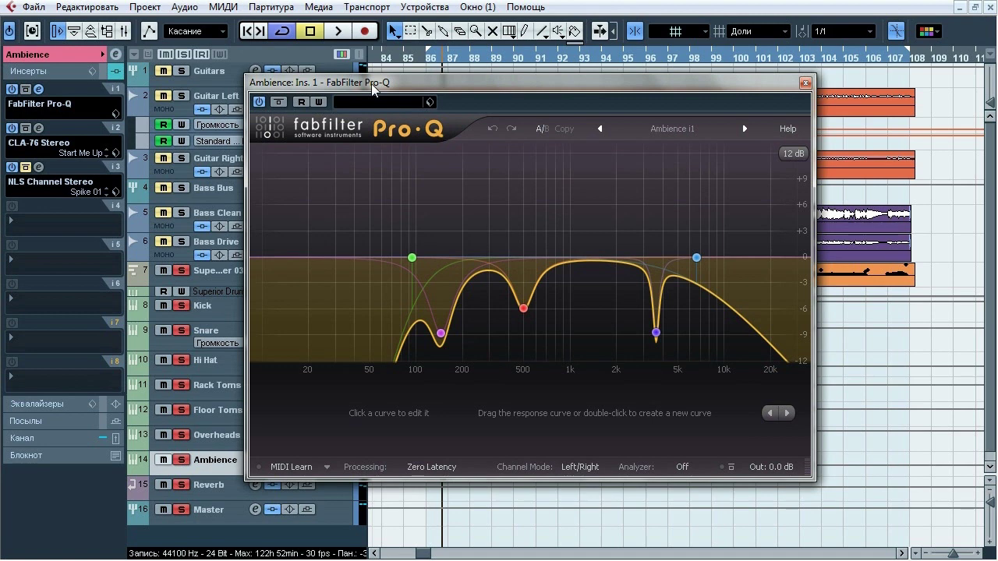
- During playback, compare the Ambience Pro-Q bypassed versus active, leaving it on
{"action": "key", "text": "space"}
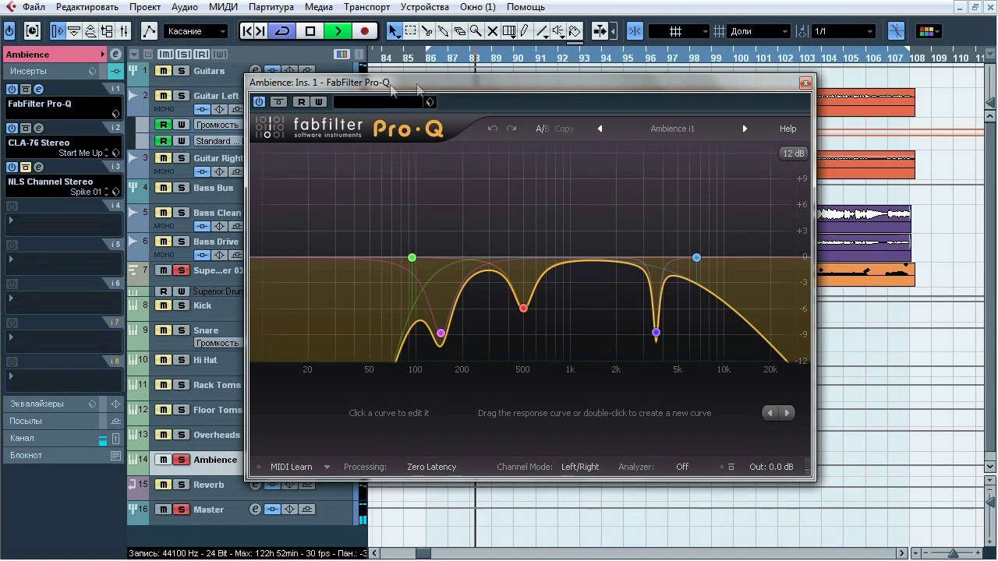
{"action": "left_click", "coordinate": [278, 102]}
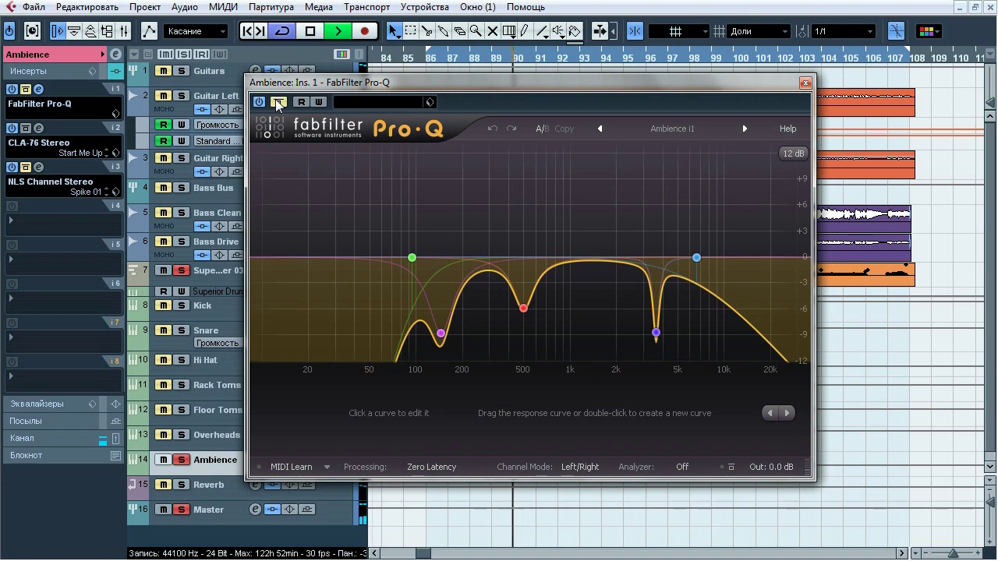
{"action": "left_click", "coordinate": [278, 102]}
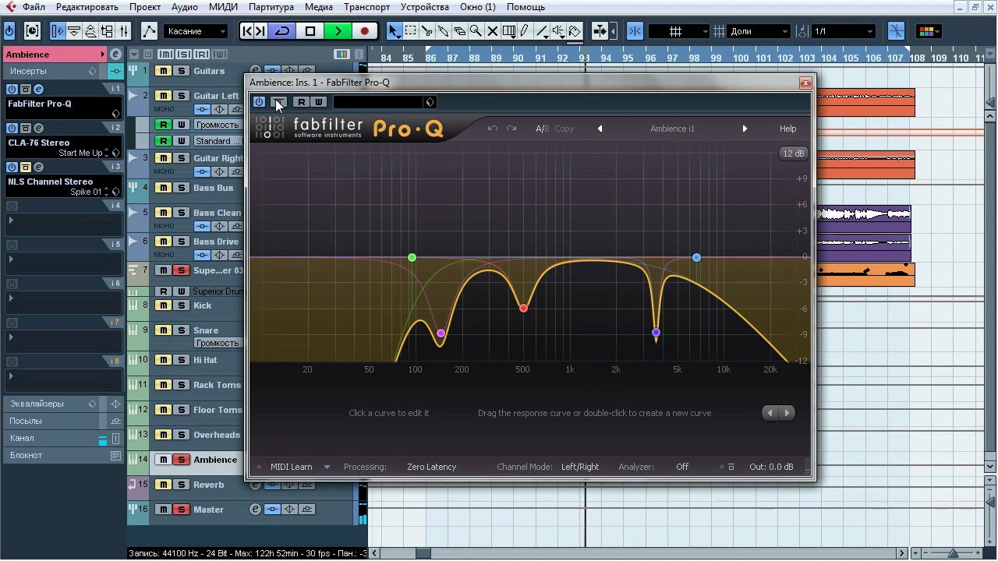
{"action": "left_click", "coordinate": [278, 102]}
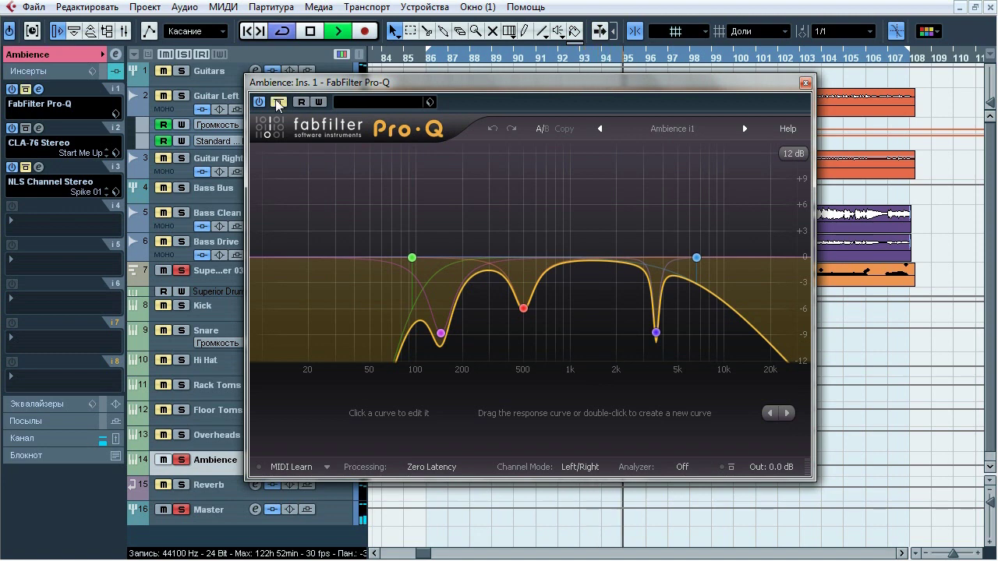
{"action": "left_click", "coordinate": [278, 102]}
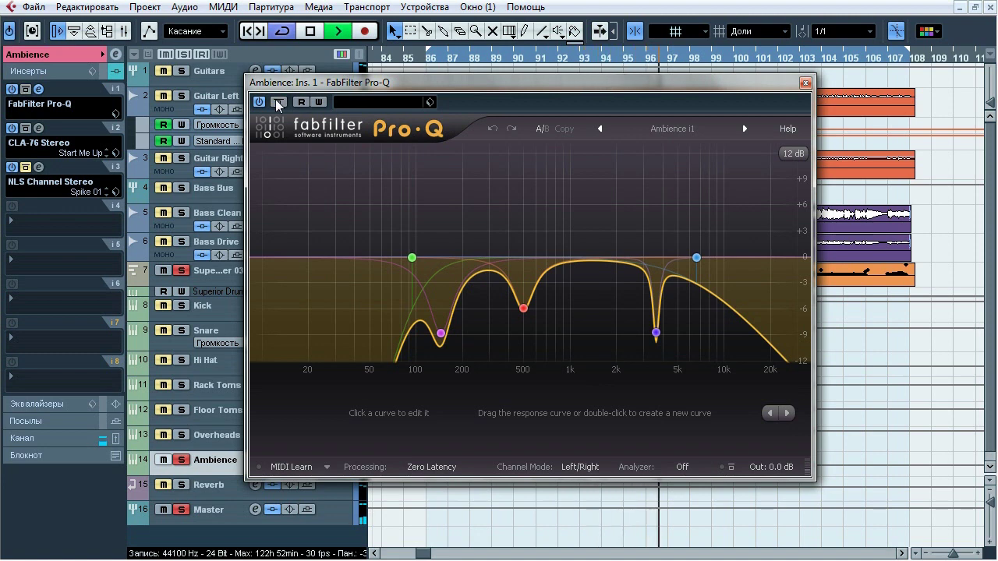
{"action": "left_click", "coordinate": [278, 102]}
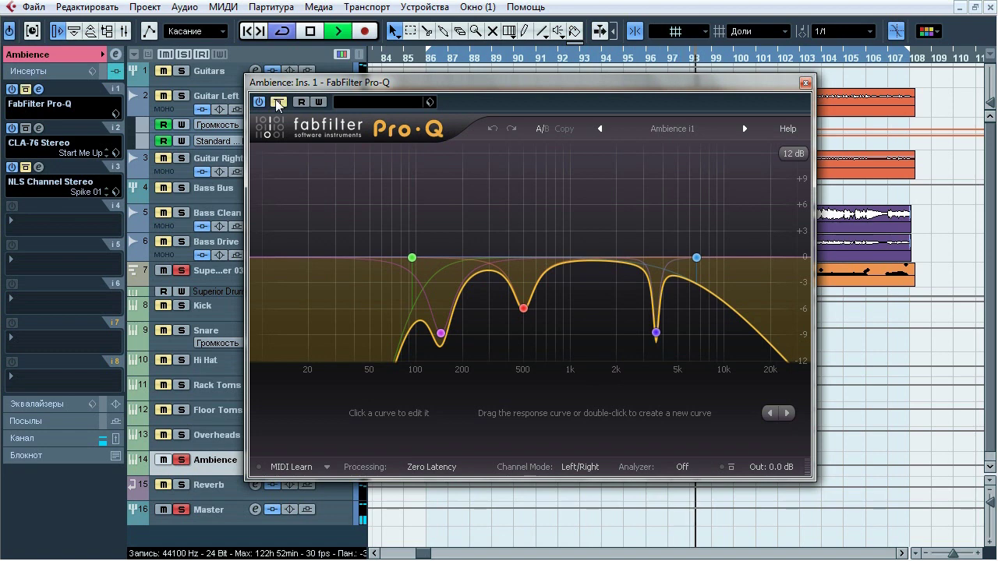
{"action": "left_click", "coordinate": [279, 102]}
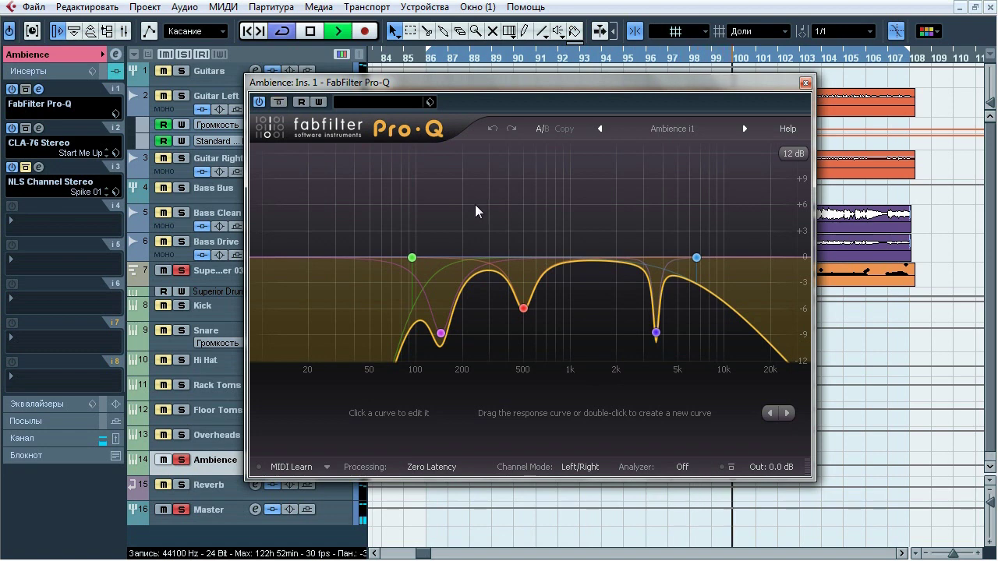
- Audition the 3.6 kHz, 6.6 kHz, 500, 144 and 93.7 Hz bands alone, then stop and close Pro-Q
{"action": "left_click", "coordinate": [677, 355]}
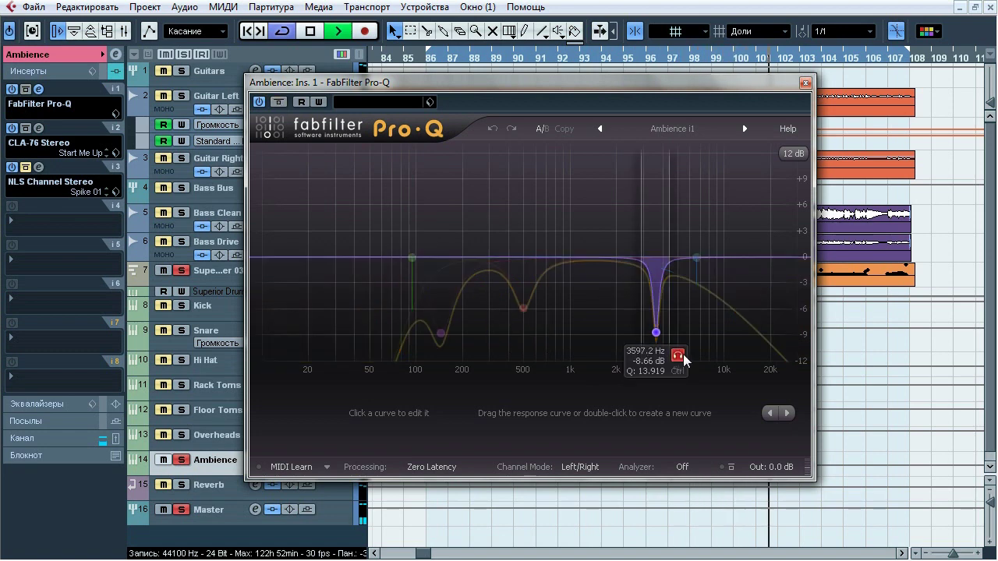
{"action": "left_click", "coordinate": [717, 233]}
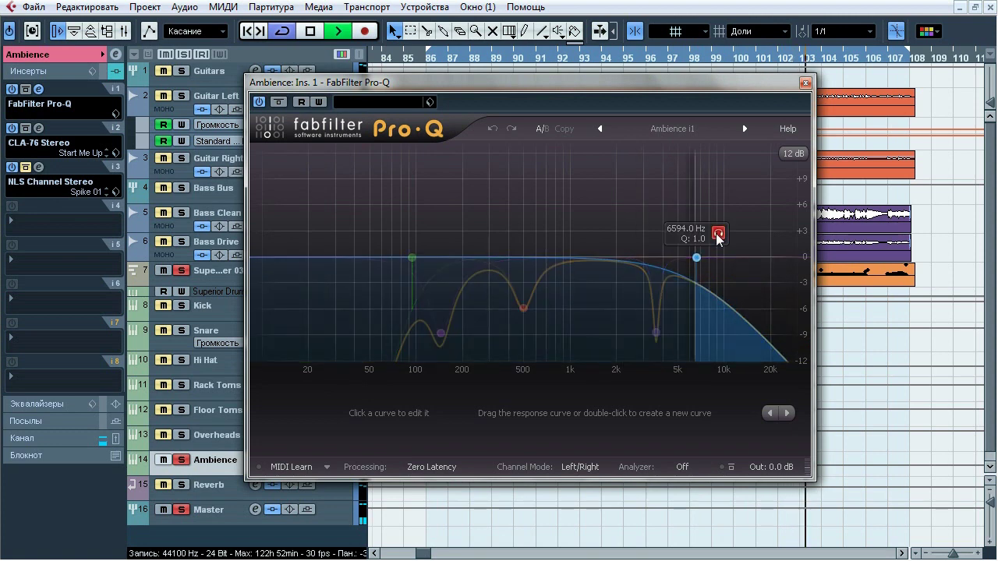
{"action": "left_click_drag", "start_coordinate": [717, 238], "coordinate": [540, 260]}
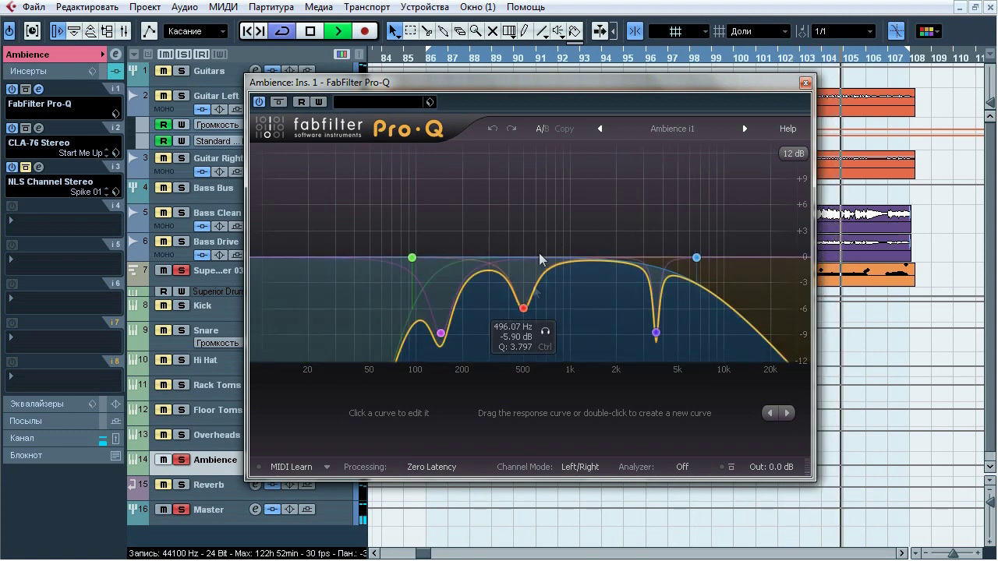
{"action": "left_click", "coordinate": [545, 331]}
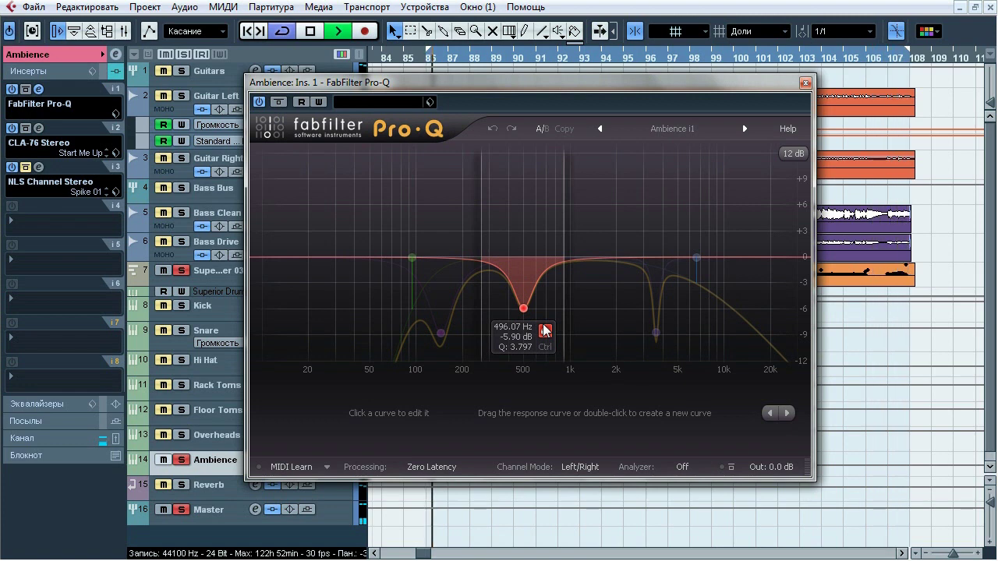
{"action": "left_click", "coordinate": [461, 357]}
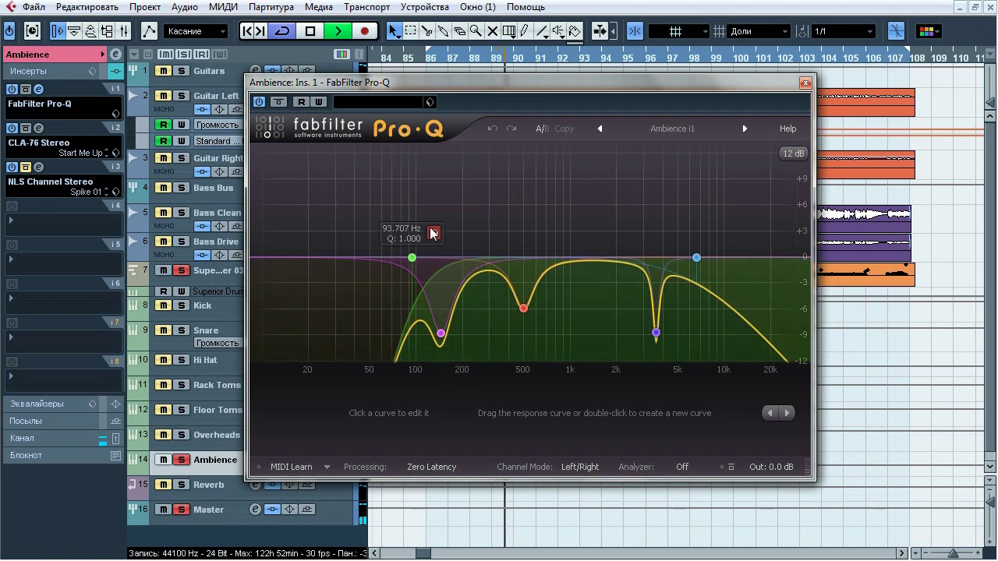
{"action": "left_click", "coordinate": [432, 233]}
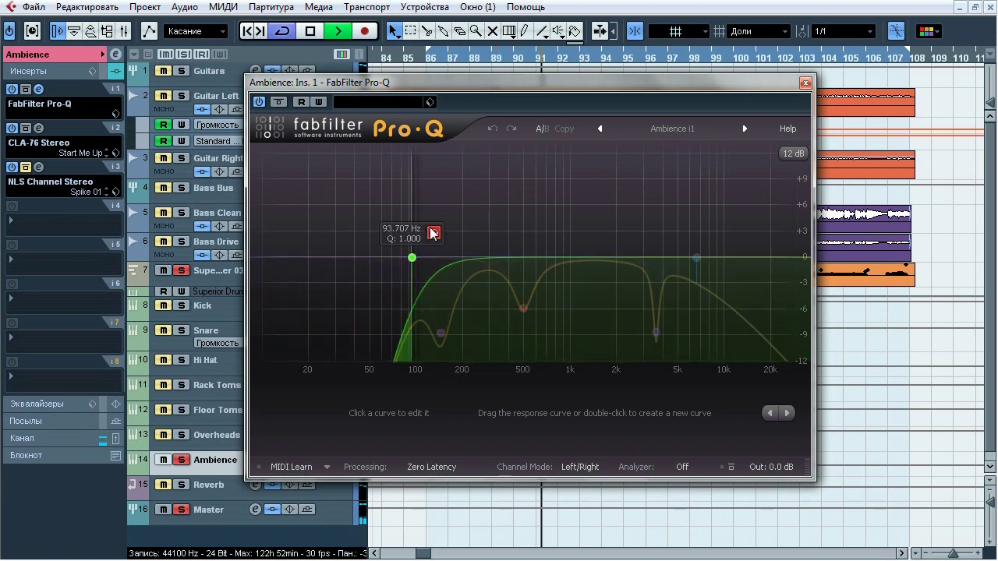
{"action": "left_click", "coordinate": [433, 233]}
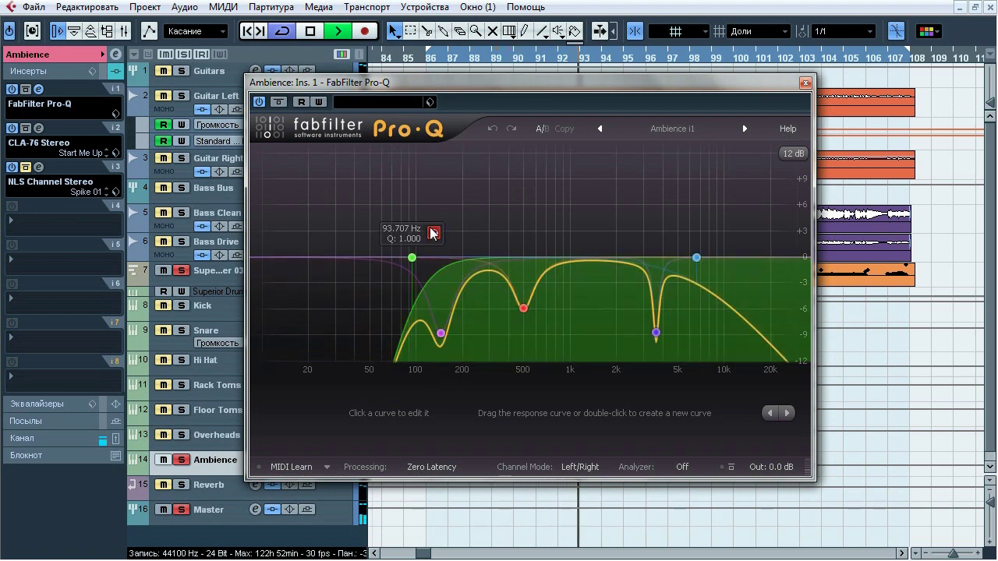
{"action": "key", "text": "space"}
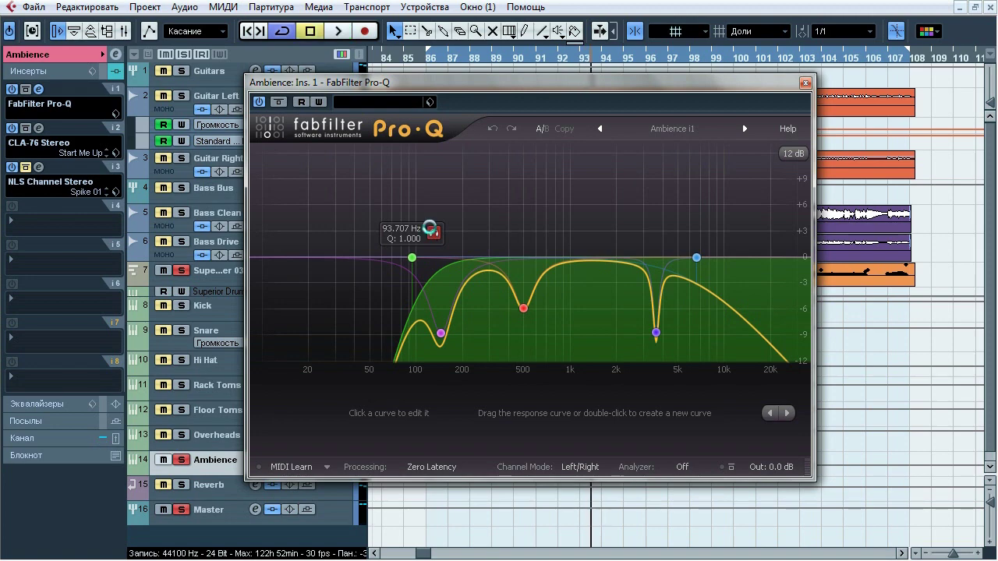
{"action": "left_click", "coordinate": [805, 82]}
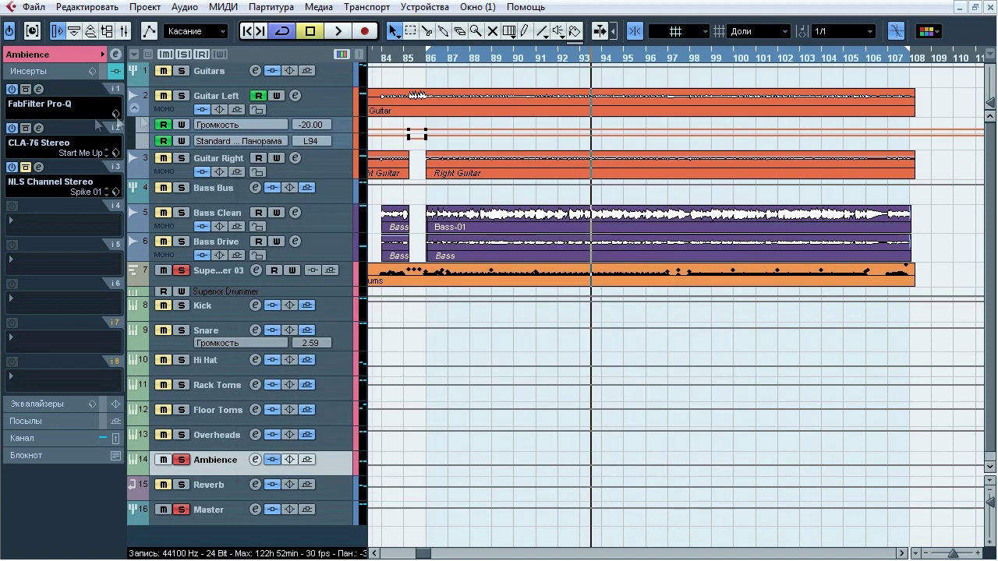
{"action": "left_click", "coordinate": [41, 128]}
{"action": "left_click_drag", "start_coordinate": [475, 74], "coordinate": [465, 97]}
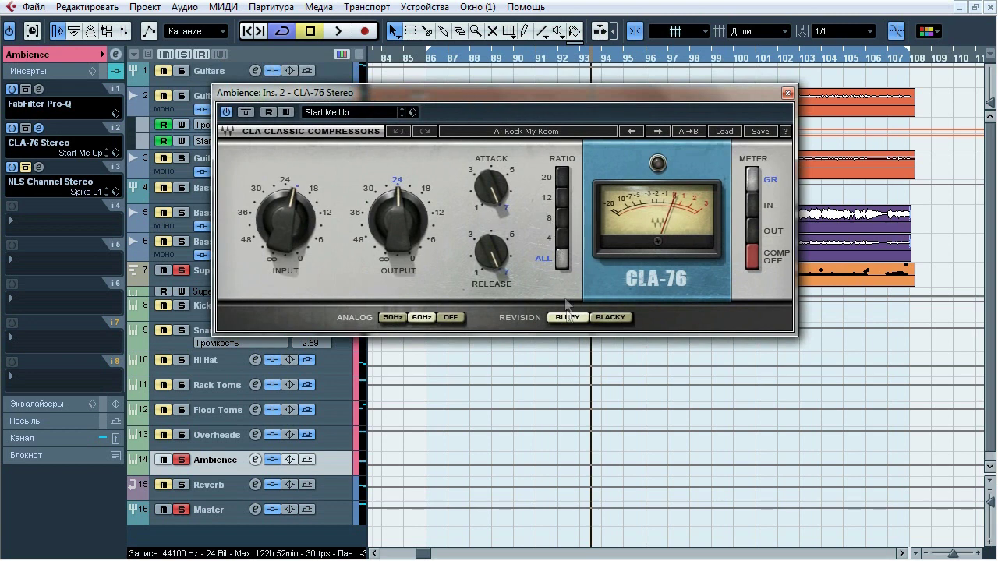
{"action": "key", "text": "space"}
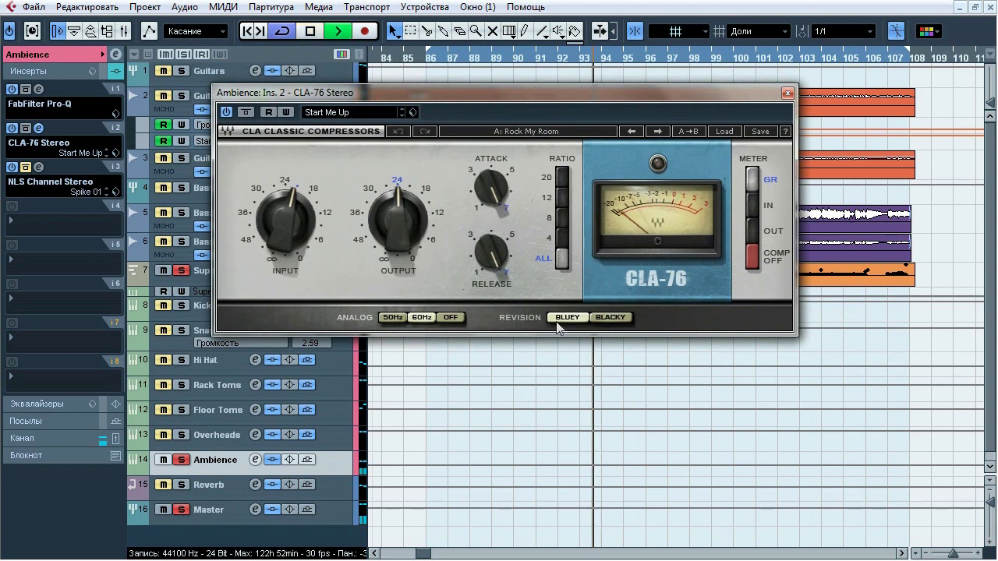
{"action": "left_click", "coordinate": [244, 112]}
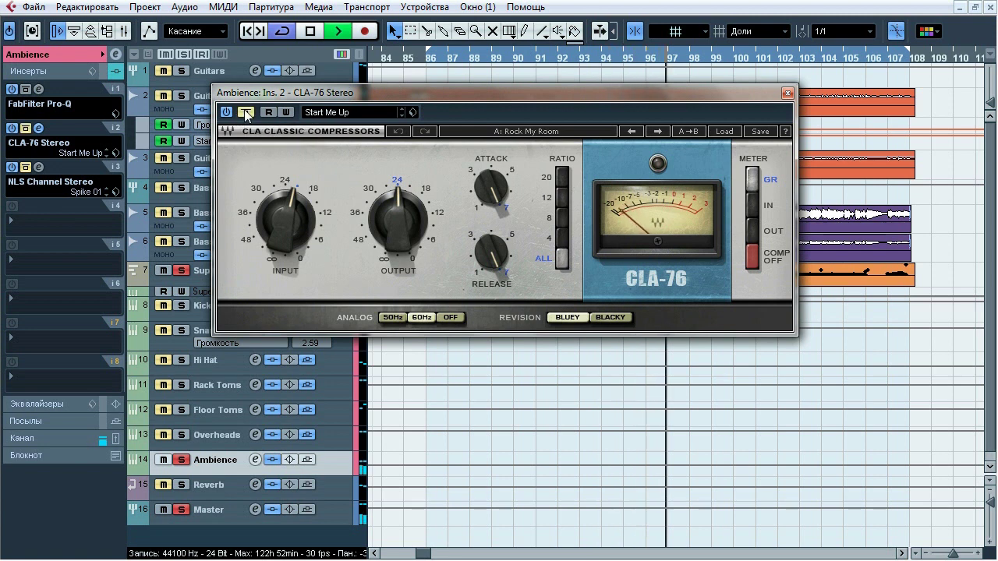
{"action": "left_click", "coordinate": [245, 113]}
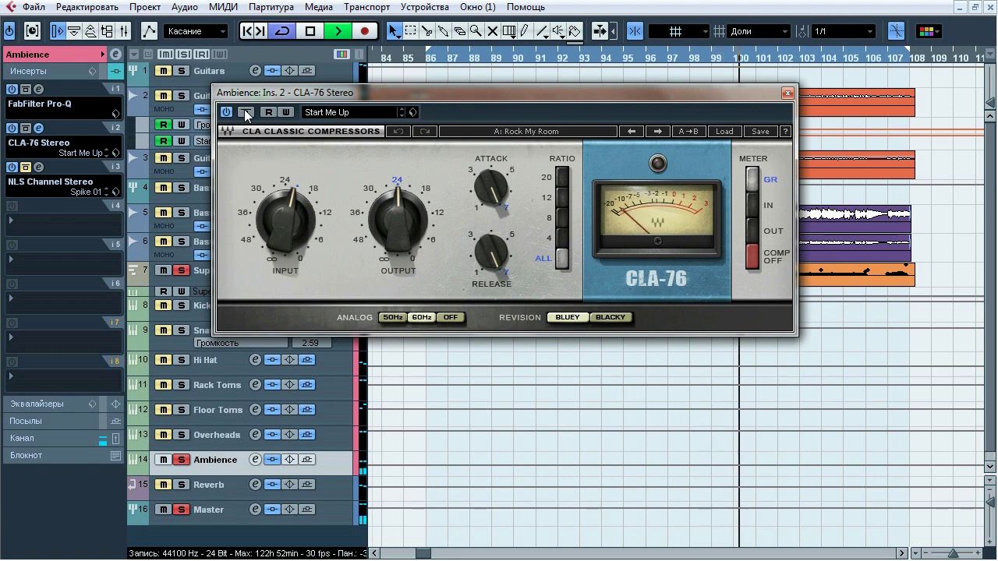
{"action": "left_click", "coordinate": [245, 113]}
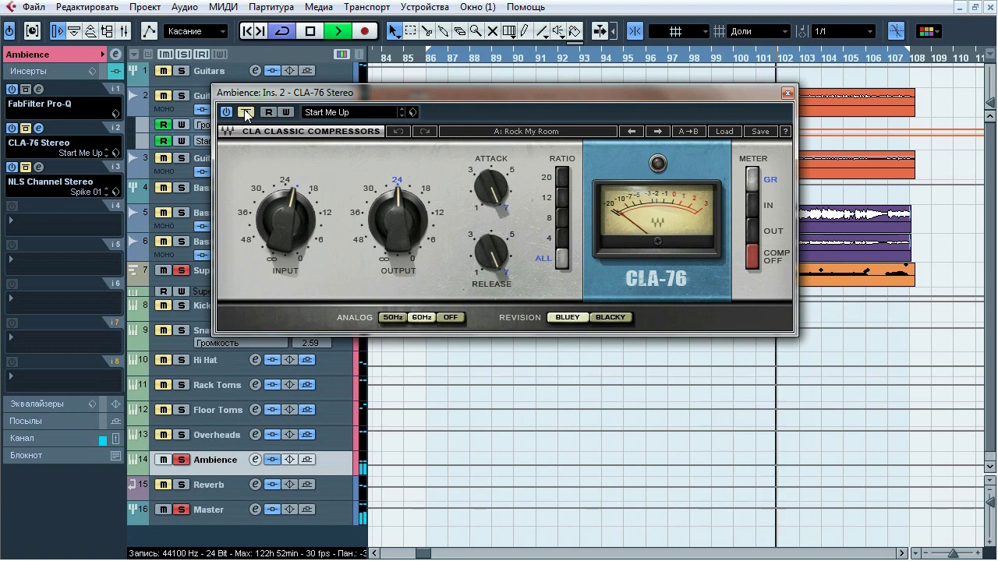
{"action": "left_click", "coordinate": [245, 113]}
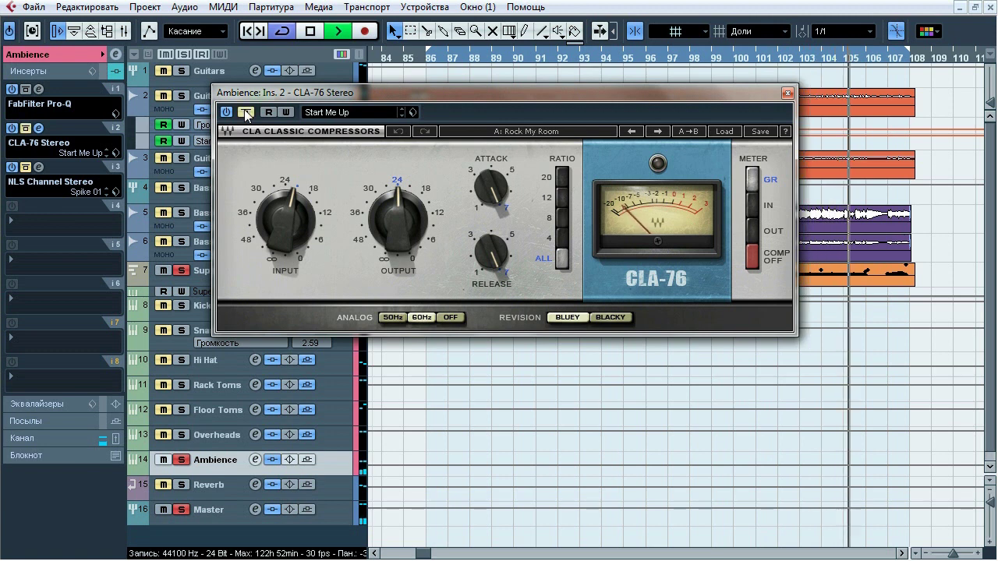
{"action": "left_click", "coordinate": [245, 113]}
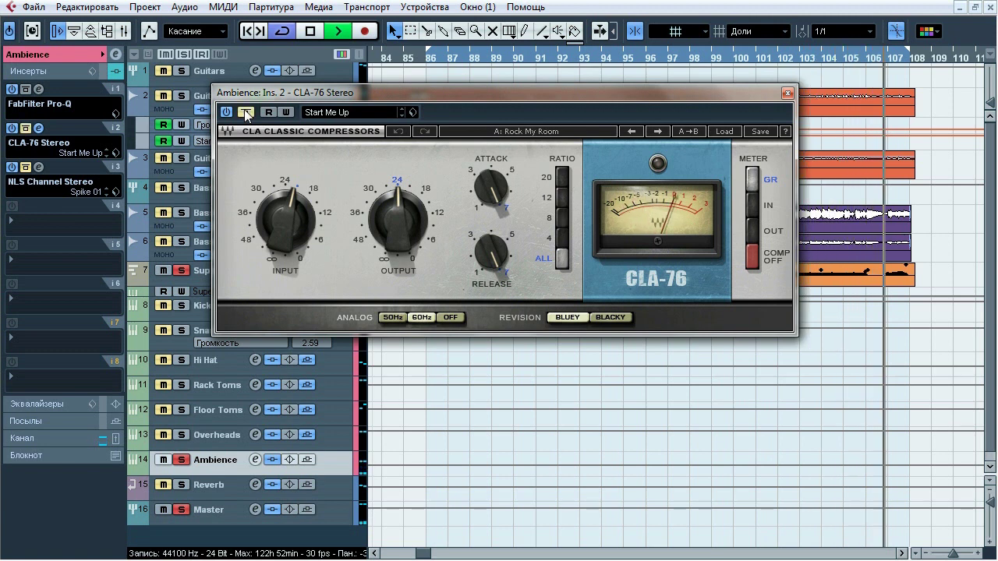
{"action": "left_click", "coordinate": [245, 113]}
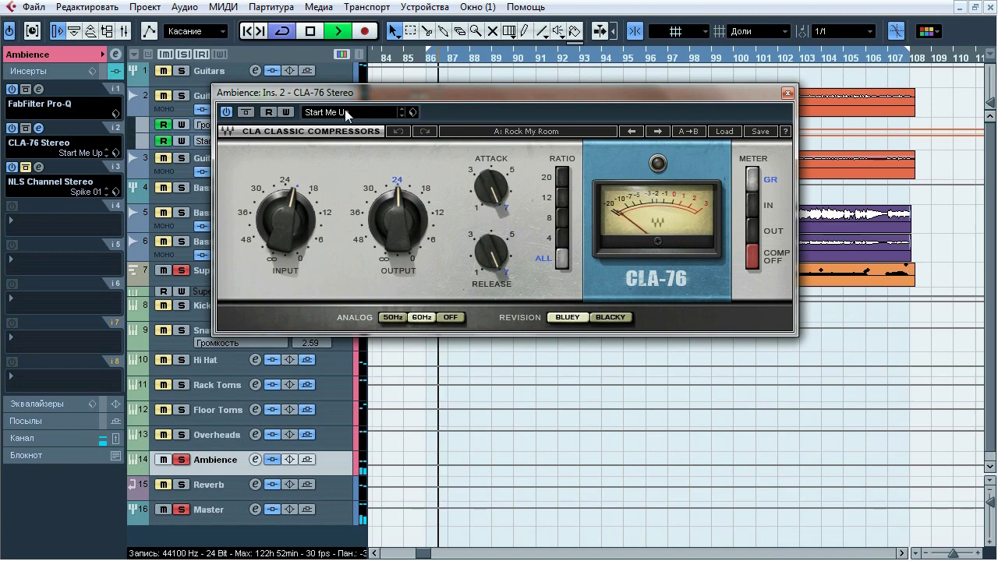
{"action": "left_click", "coordinate": [787, 93]}
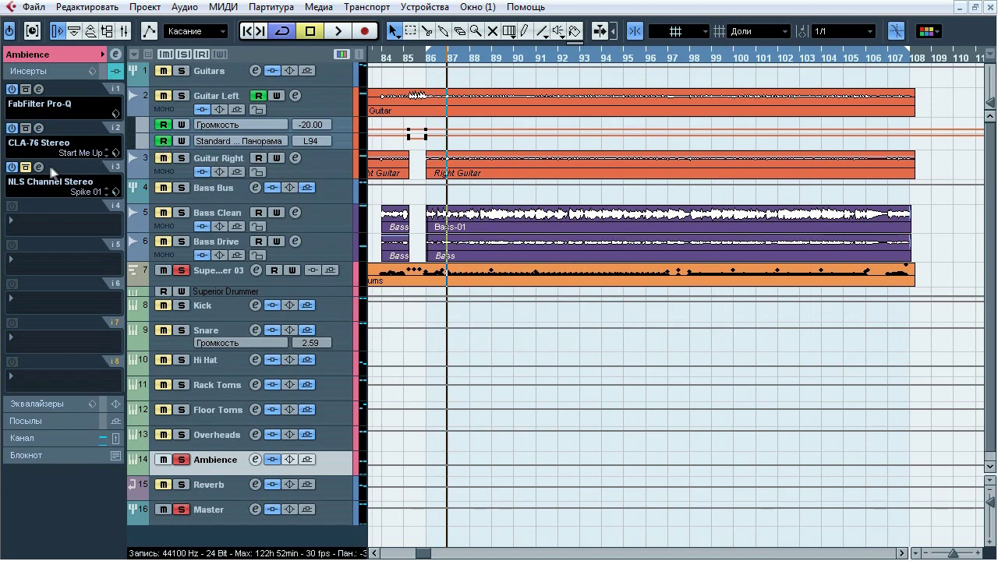
{"action": "left_click", "coordinate": [39, 167]}
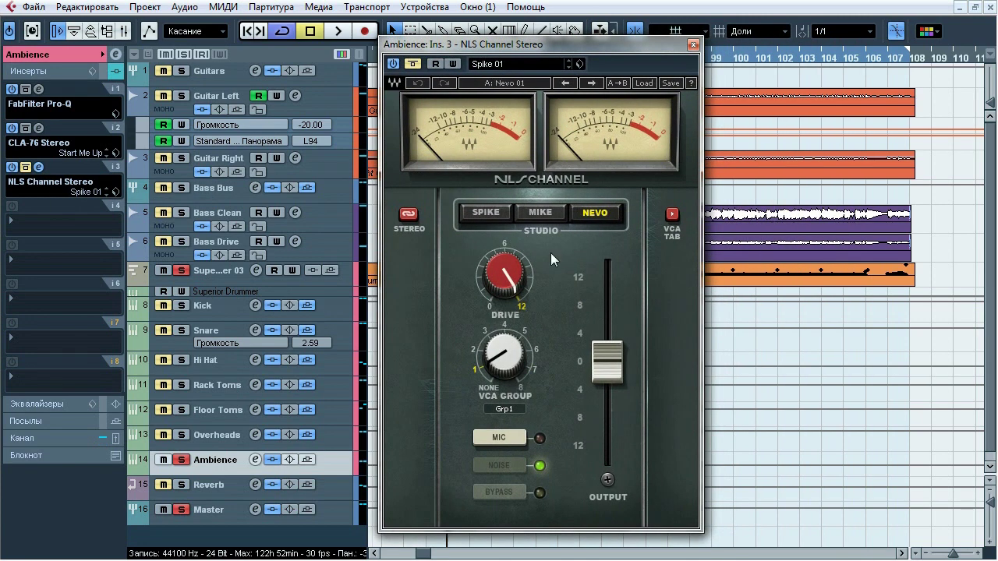
{"action": "key", "text": "space"}
{"action": "left_click", "coordinate": [414, 63]}
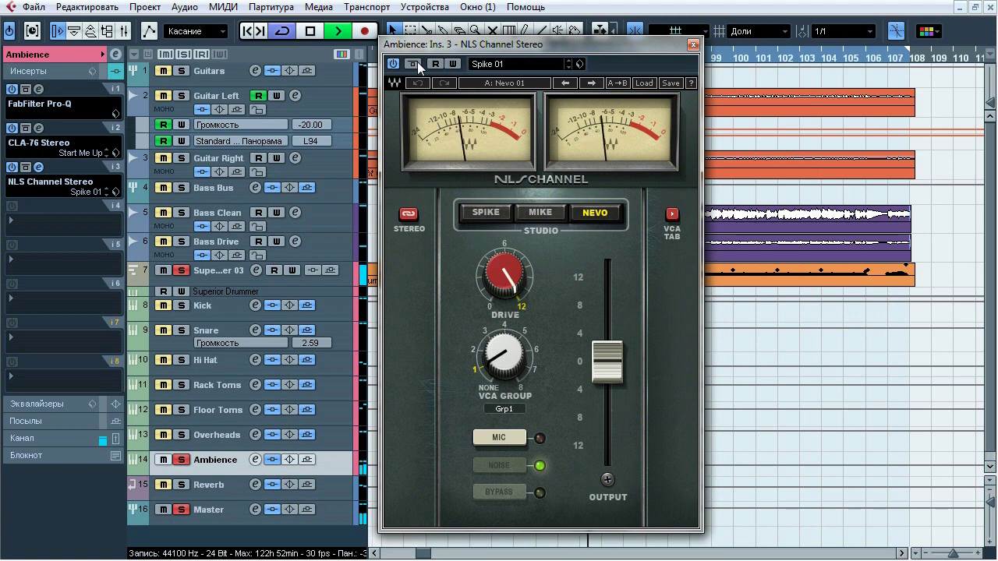
{"action": "left_click", "coordinate": [413, 63]}
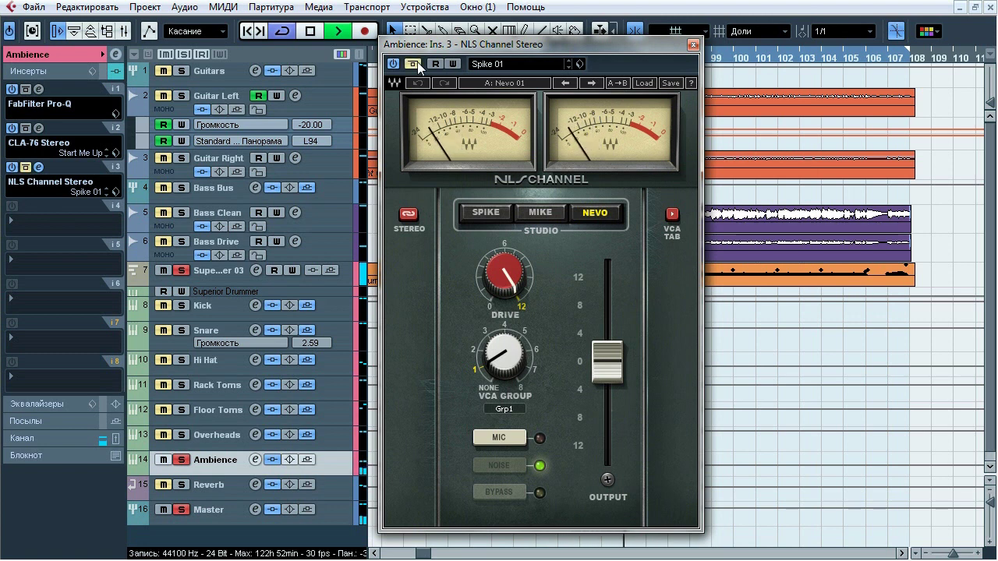
{"action": "left_click", "coordinate": [413, 63]}
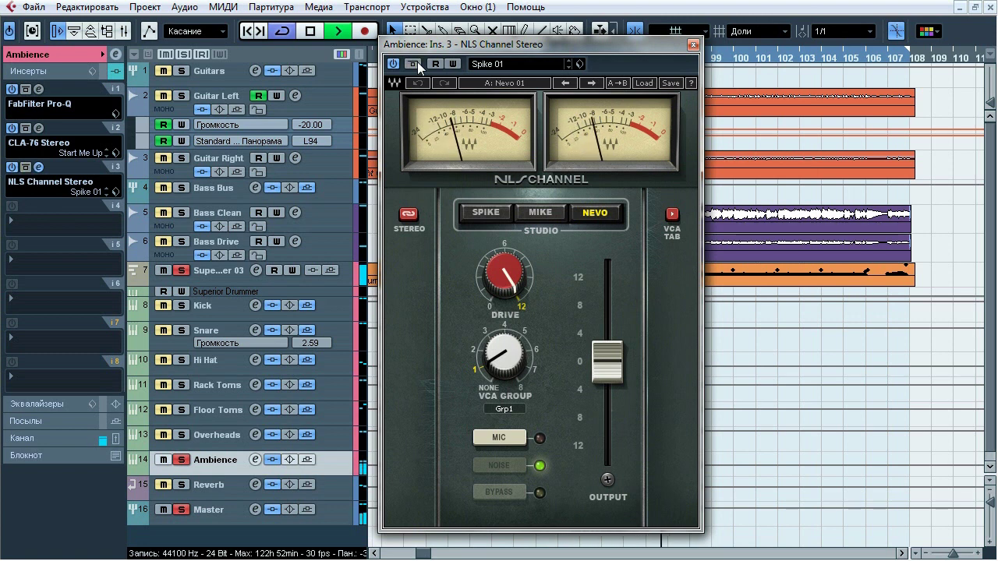
{"action": "left_click", "coordinate": [693, 44]}
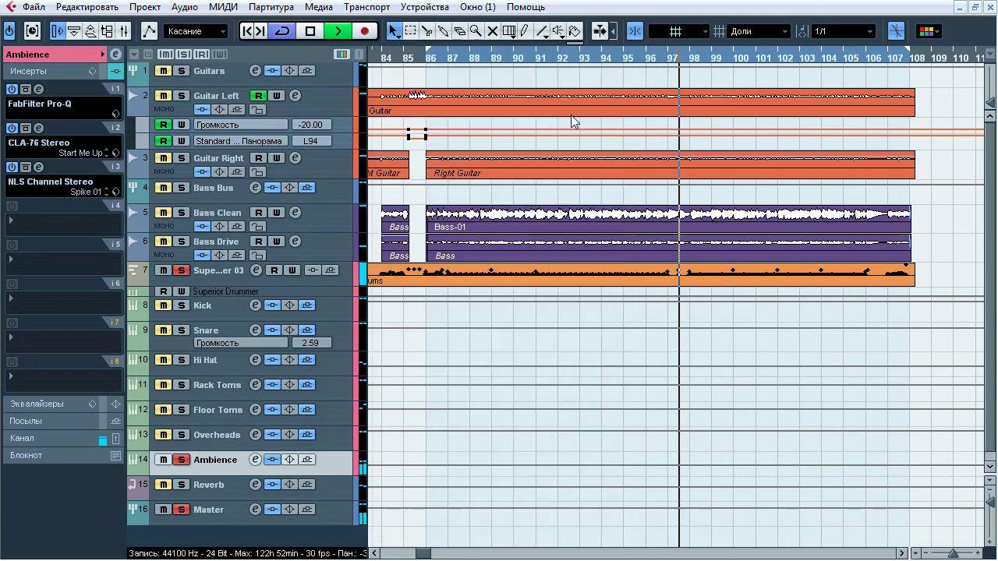
{"action": "left_click", "coordinate": [181, 270]}
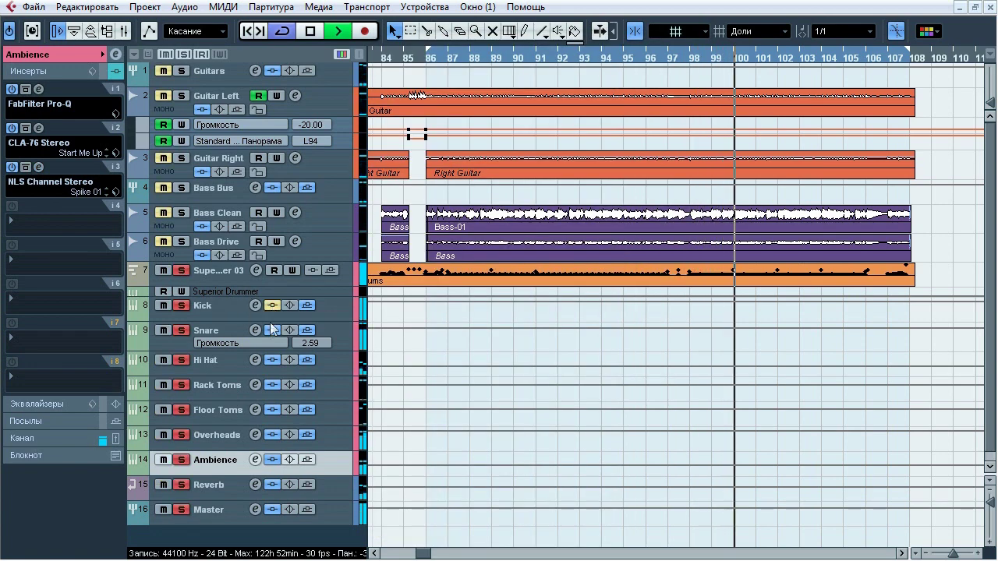
{"action": "left_click_drag", "start_coordinate": [271, 328], "coordinate": [273, 461]}
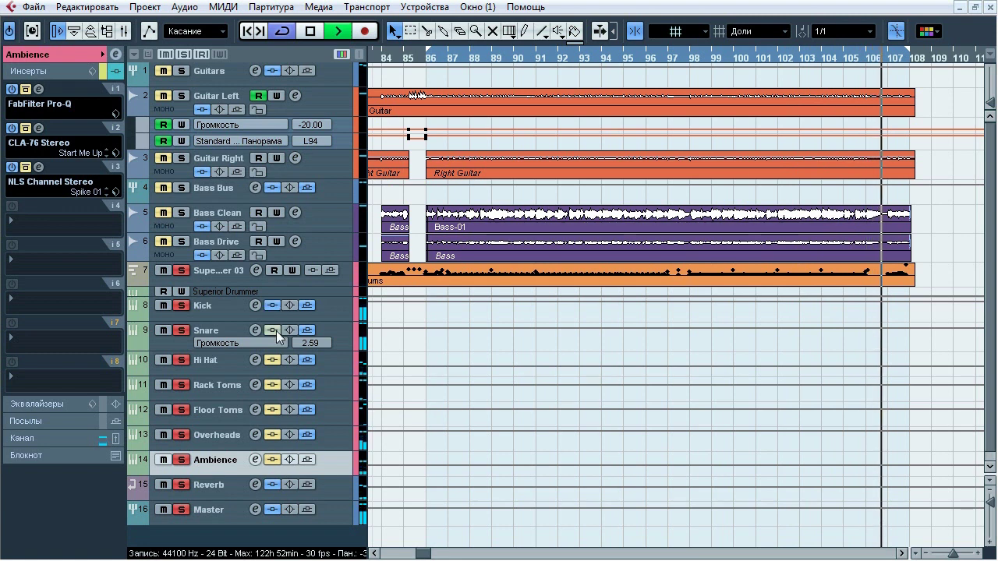
{"action": "left_click_drag", "start_coordinate": [276, 337], "coordinate": [275, 439]}
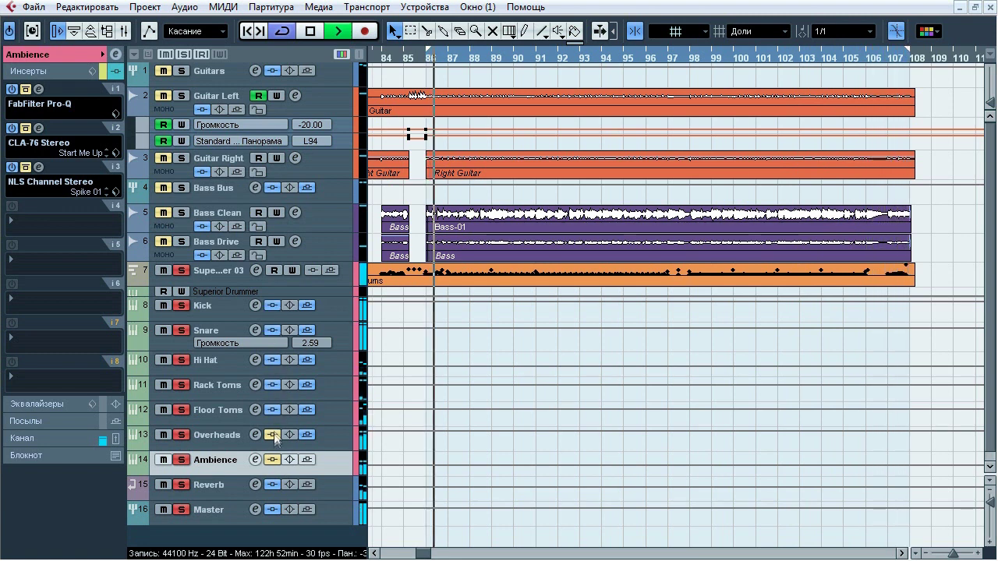
{"action": "left_click_drag", "start_coordinate": [274, 439], "coordinate": [273, 460]}
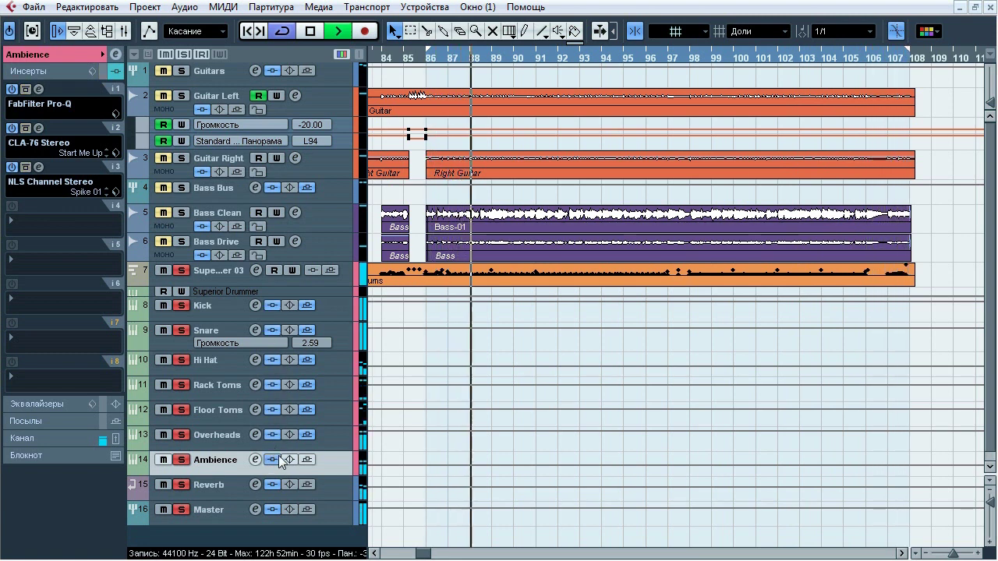
{"action": "left_click", "coordinate": [182, 271]}
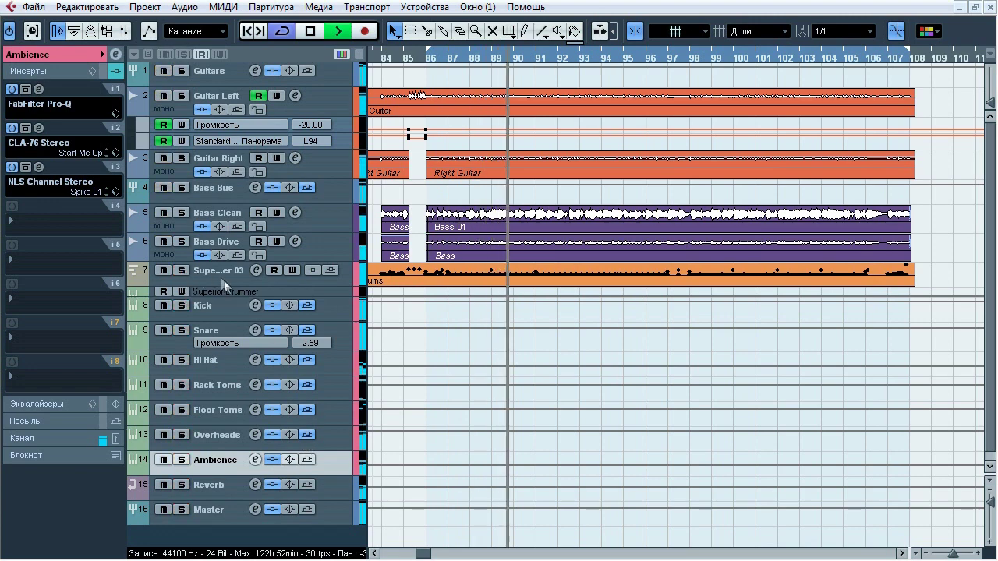
{"action": "key", "text": "space"}
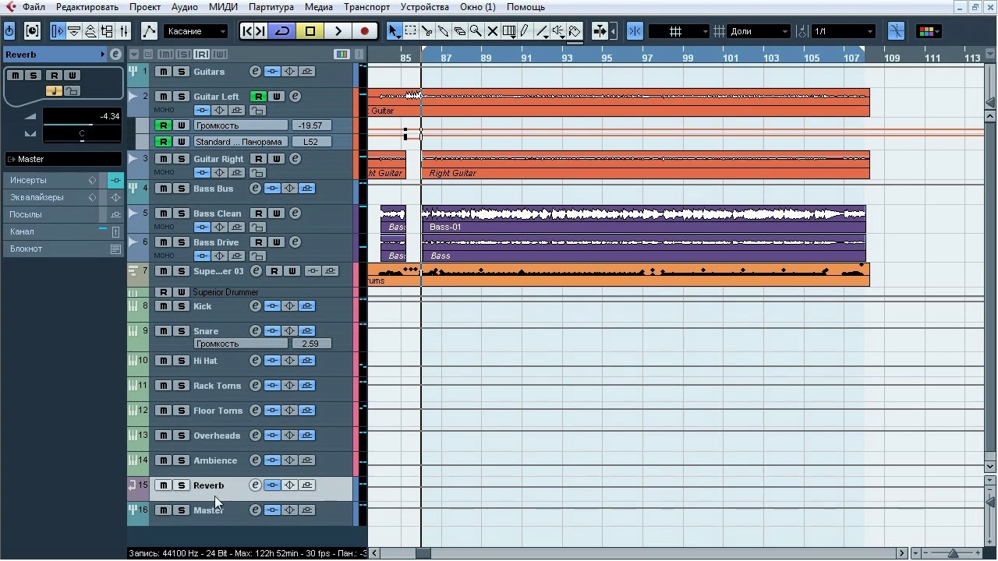
- Route the Reverb channel to Stereo Out, solo it, and toggle its insert bypass during playback
{"action": "left_click", "coordinate": [44, 160]}
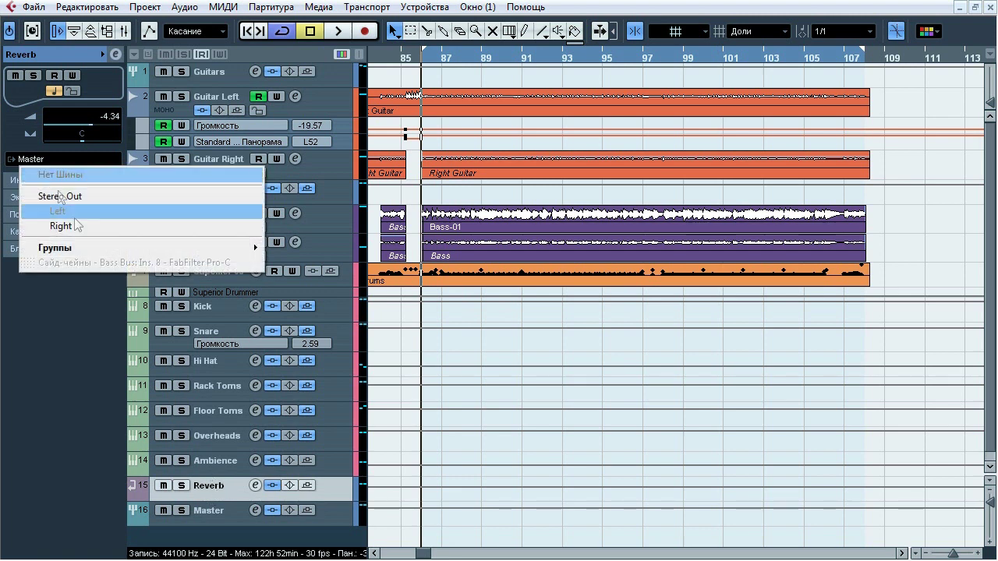
{"action": "left_click", "coordinate": [94, 196]}
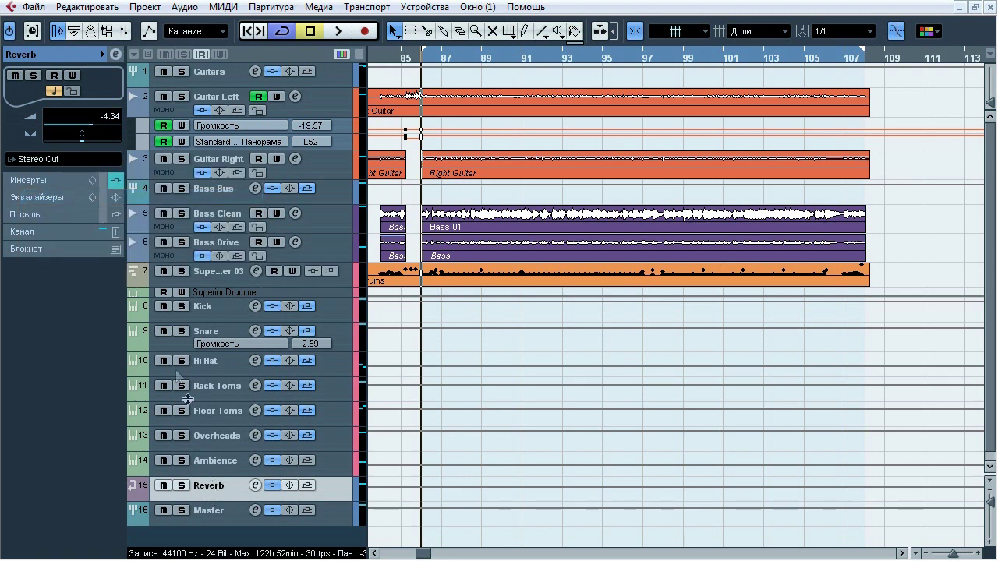
{"action": "left_click", "coordinate": [184, 487]}
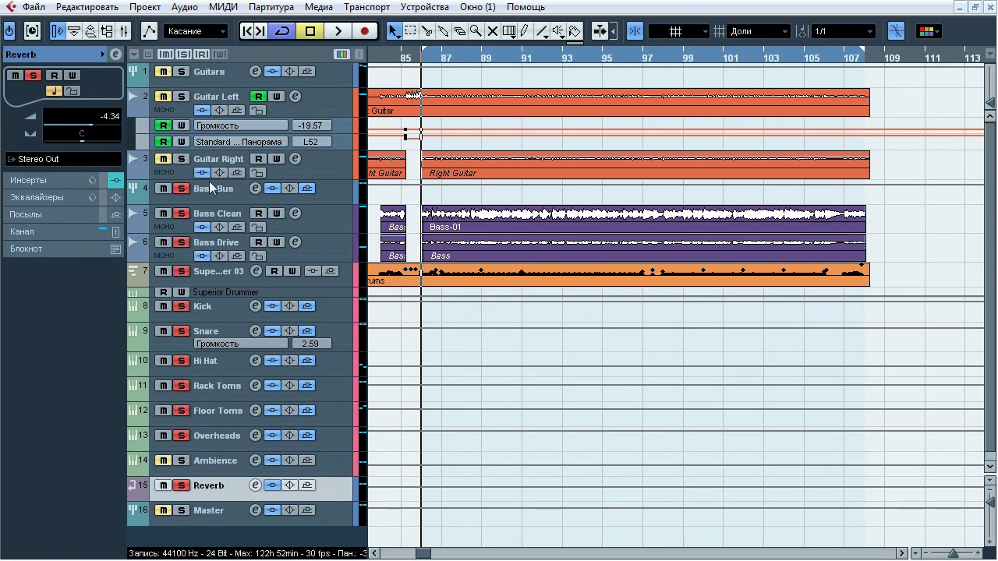
{"action": "left_click", "coordinate": [333, 33]}
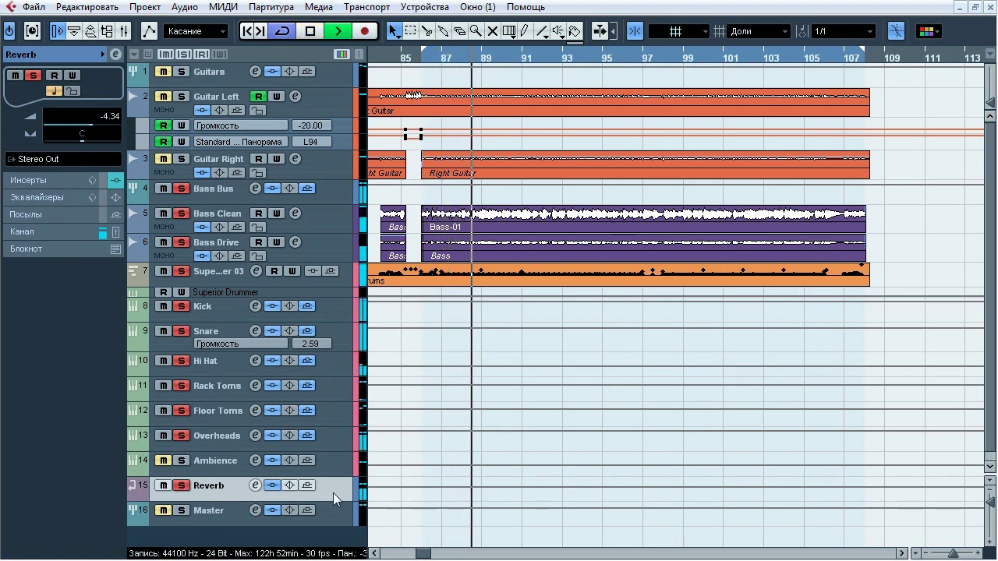
{"action": "left_click", "coordinate": [272, 485]}
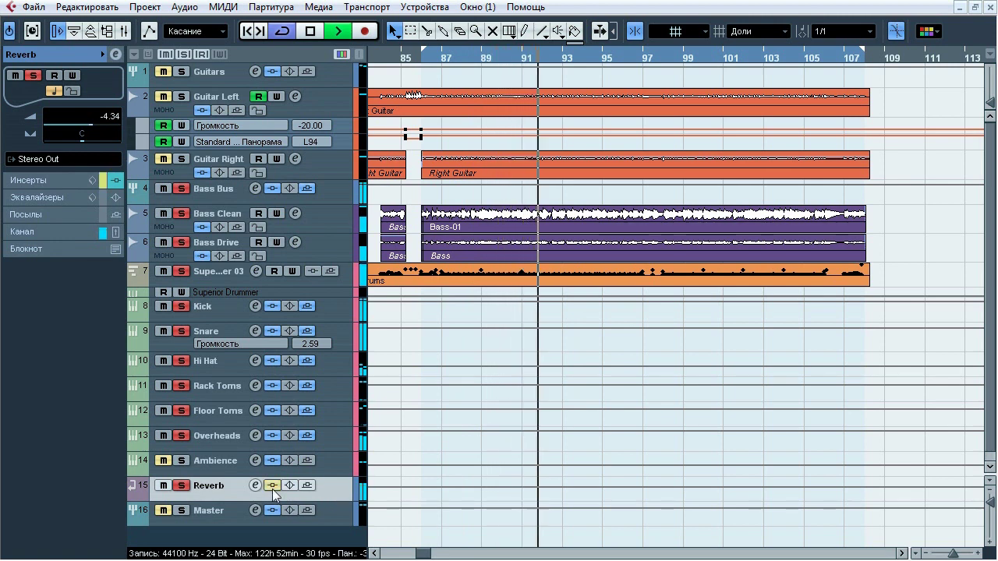
{"action": "left_click", "coordinate": [272, 485]}
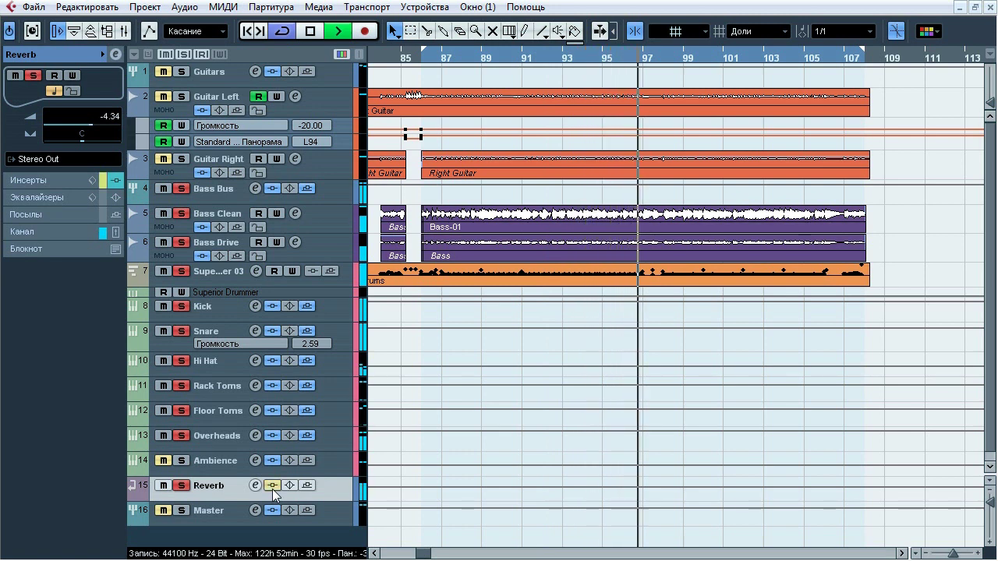
- Stop playback, inspect ValhallaRoom's early-reflection settings (Large Room, 2 s decay), then open the Reverb Pro-Q
{"action": "left_click", "coordinate": [55, 180]}
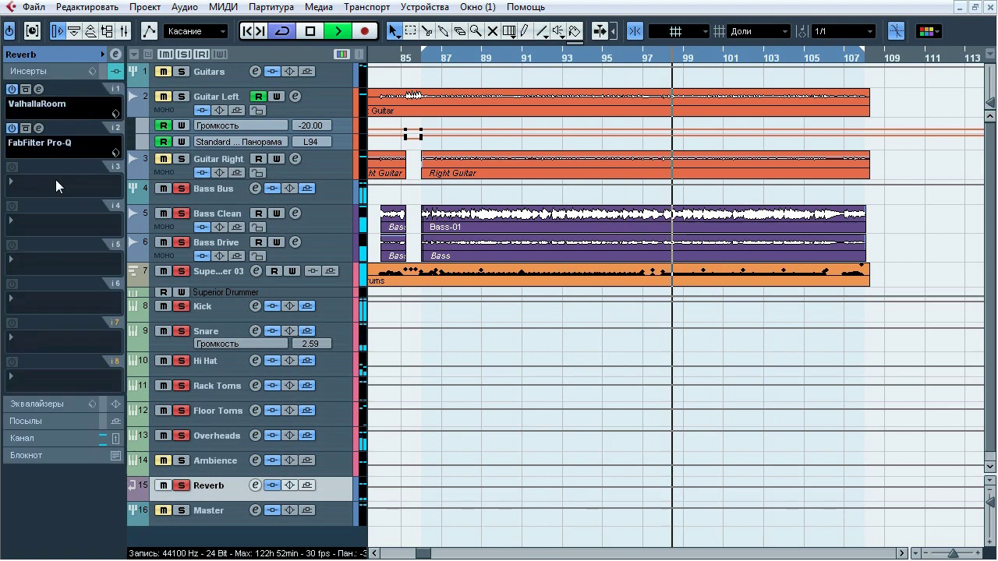
{"action": "left_click", "coordinate": [310, 31]}
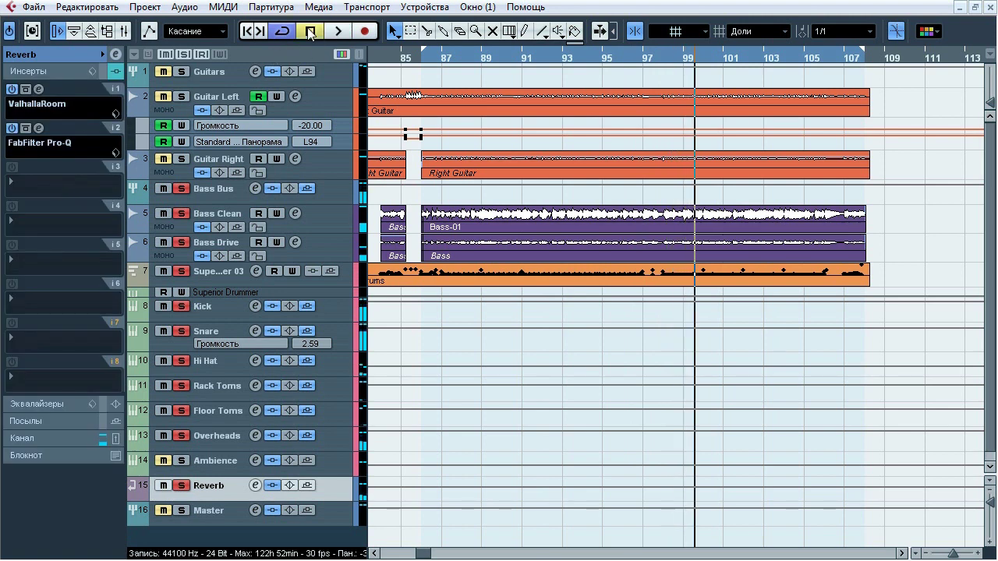
{"action": "left_click", "coordinate": [43, 90]}
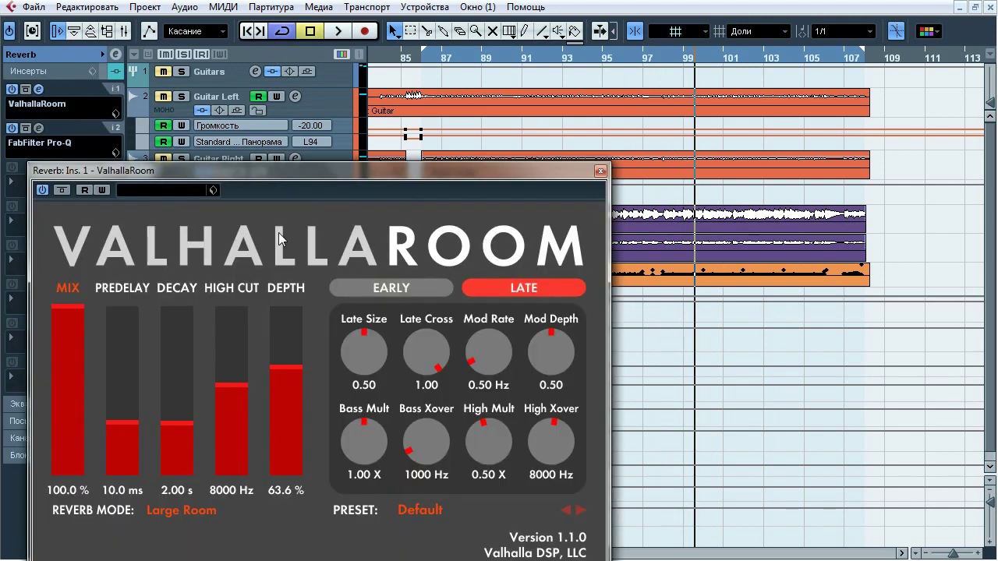
{"action": "left_click", "coordinate": [390, 287]}
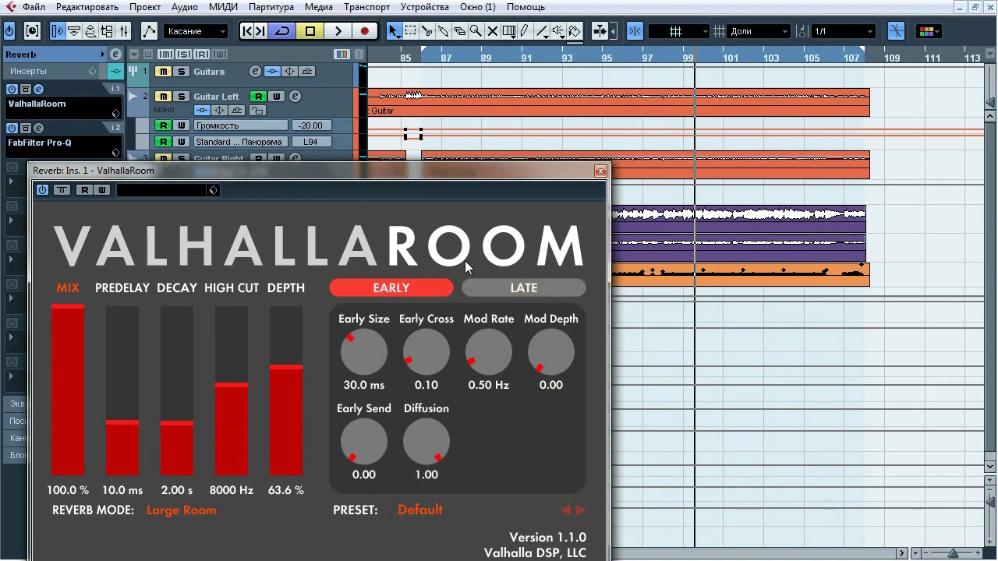
{"action": "left_click", "coordinate": [599, 171]}
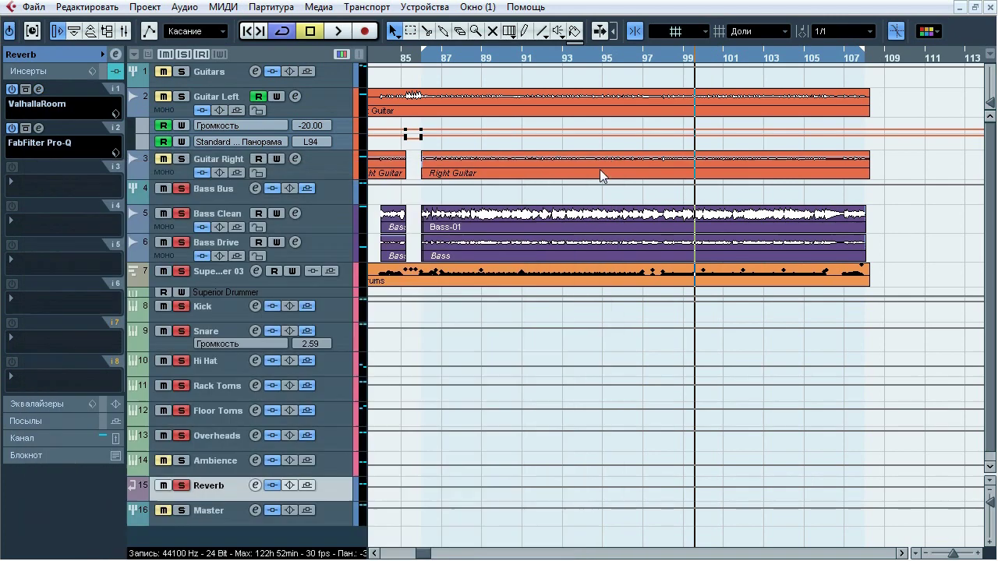
{"action": "left_click", "coordinate": [38, 128]}
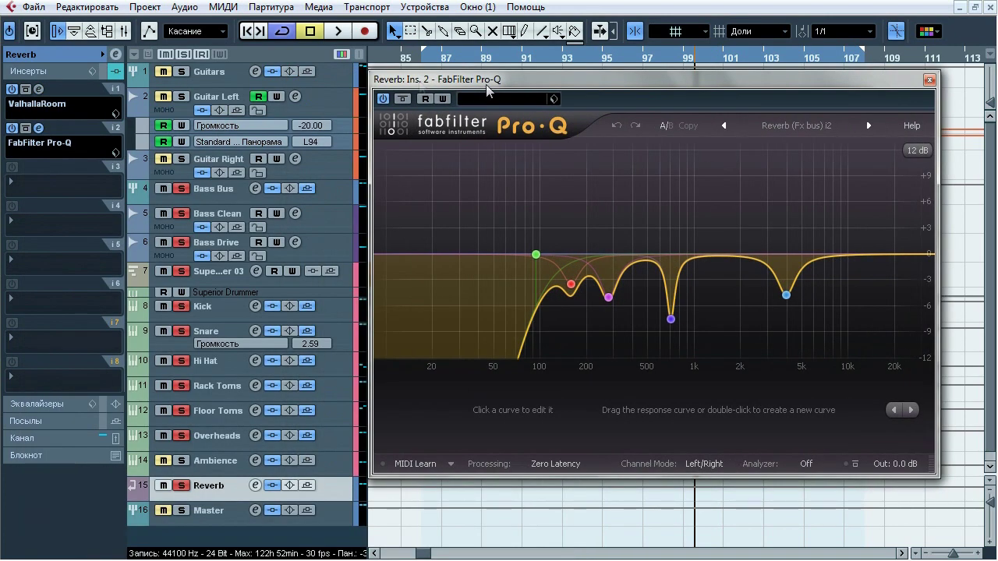
- Route the Reverb output to Master and compare its Pro-Q bypassed and active during playback
{"action": "left_click", "coordinate": [51, 57]}
{"action": "left_click", "coordinate": [39, 159]}
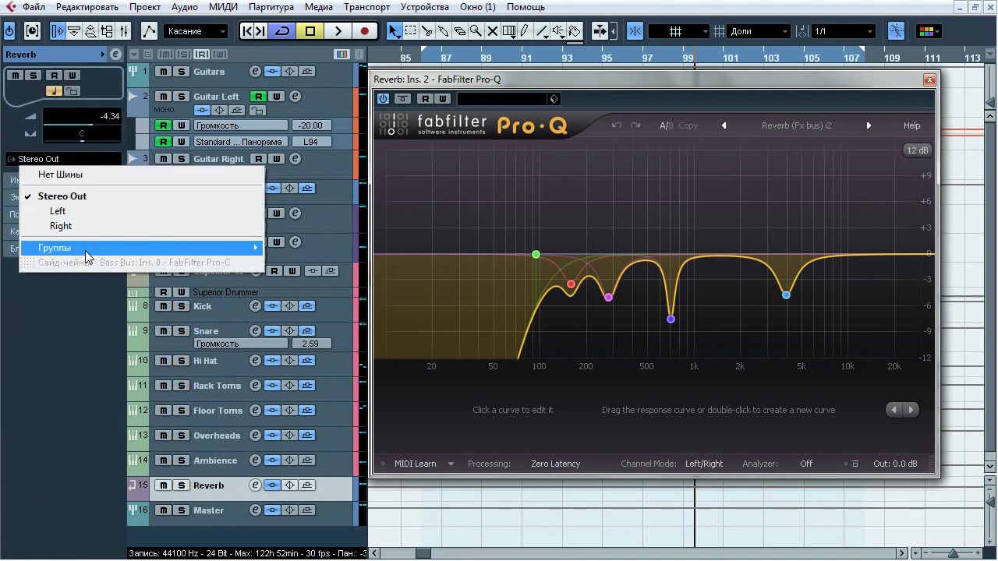
{"action": "left_click", "coordinate": [294, 277]}
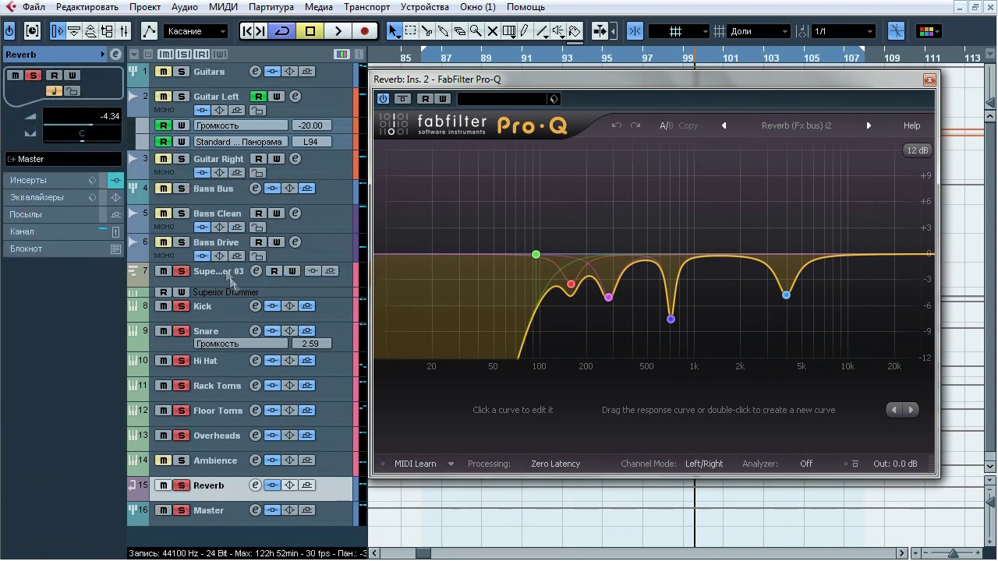
{"action": "left_click_drag", "start_coordinate": [576, 86], "coordinate": [600, 87]}
{"action": "key", "text": "space"}
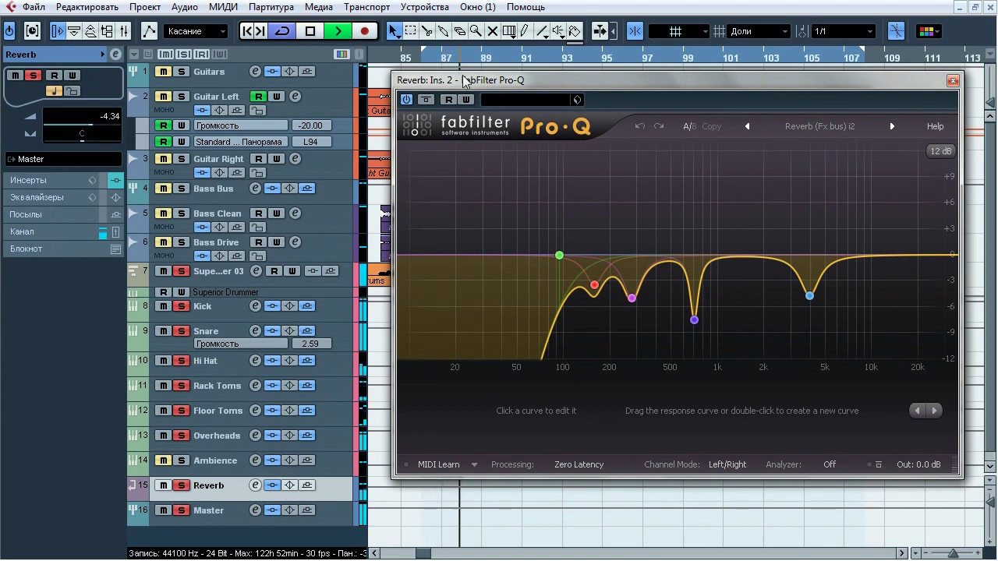
{"action": "left_click", "coordinate": [428, 100]}
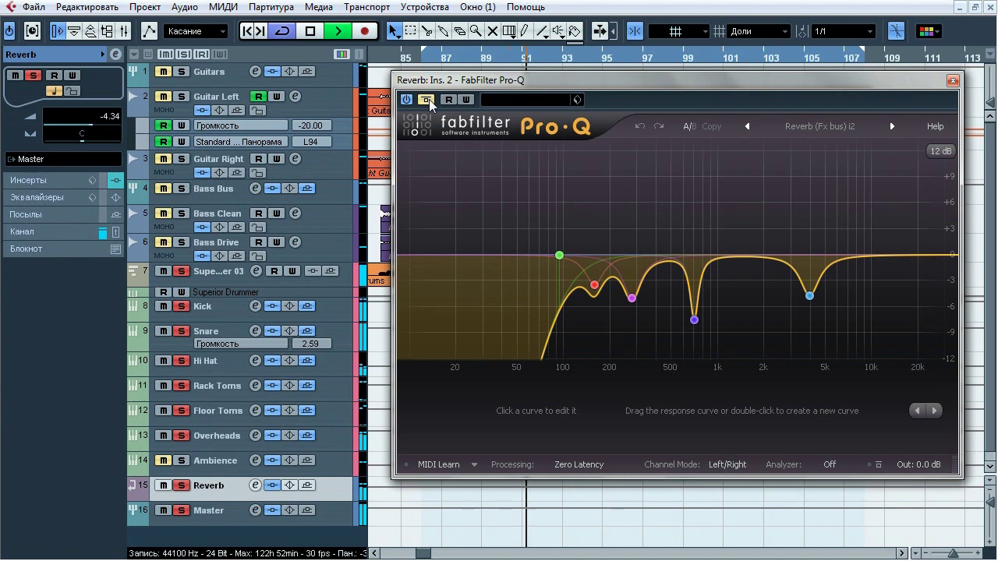
{"action": "left_click", "coordinate": [427, 100]}
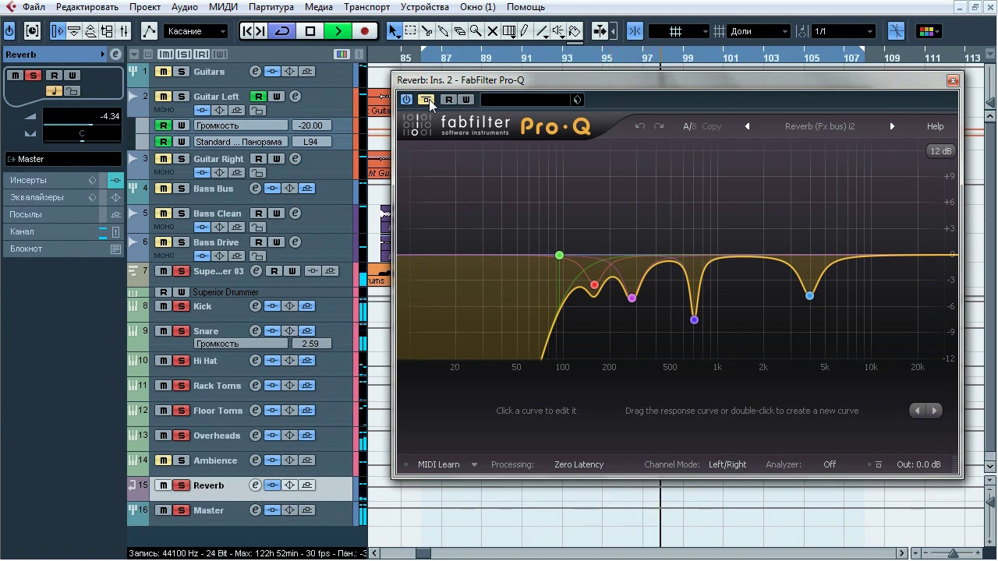
- Take Floor Toms out of solo and solo the reverb Pro-Q's 94 Hz low-cut band
{"action": "left_click", "coordinate": [185, 421]}
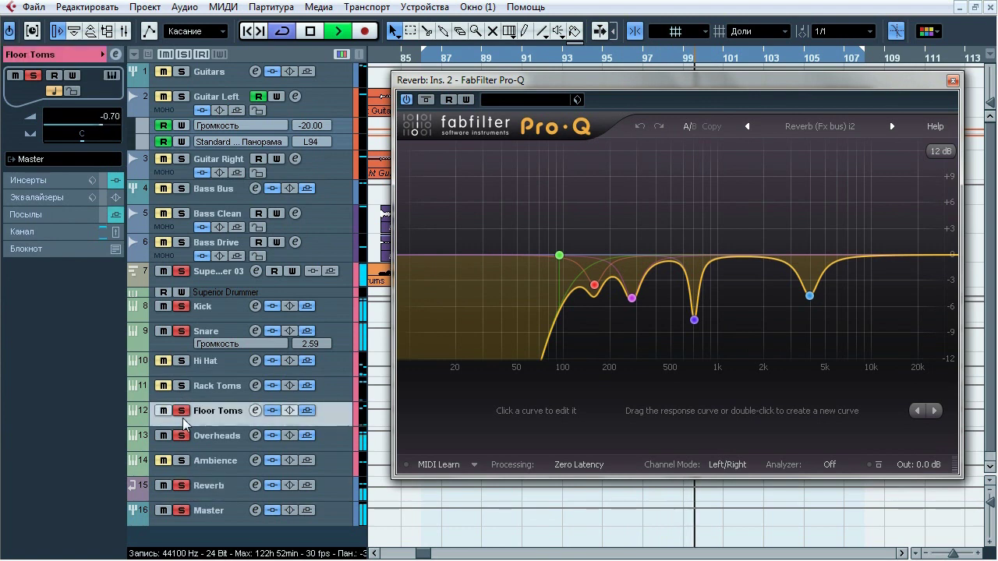
{"action": "left_click", "coordinate": [181, 411]}
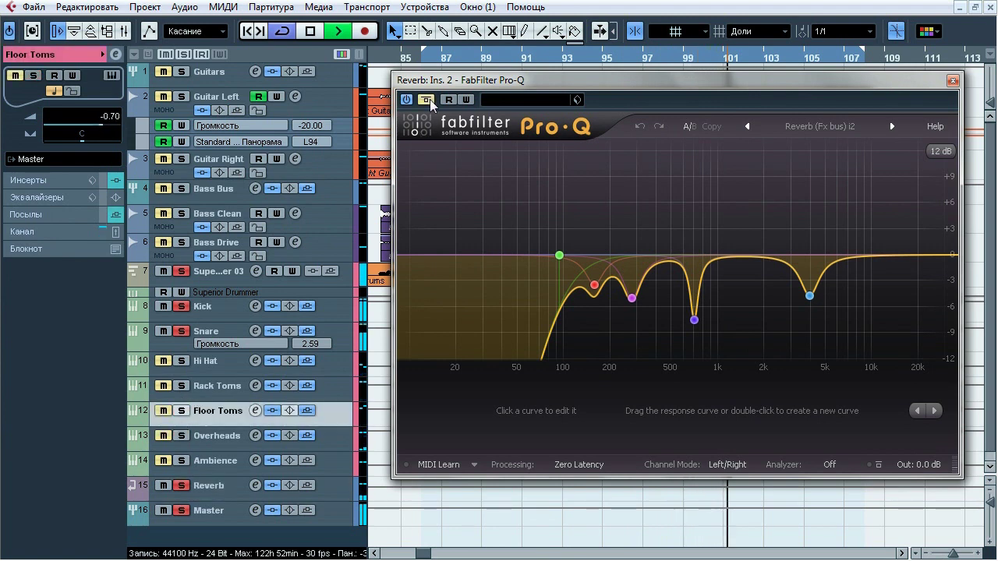
{"action": "left_click_drag", "start_coordinate": [439, 82], "coordinate": [339, 82]}
{"action": "left_click", "coordinate": [480, 232]}
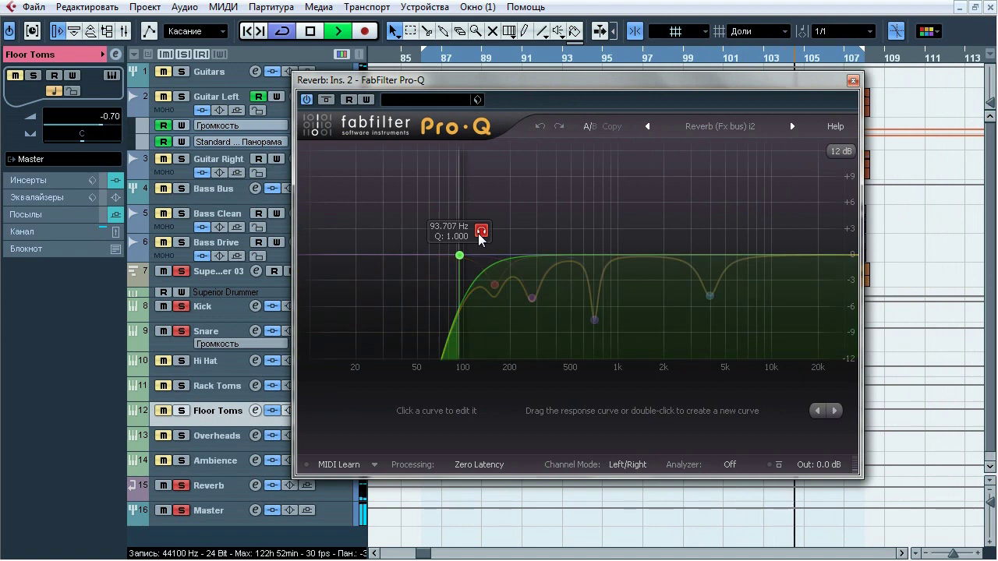
{"action": "mouse_move", "coordinate": [495, 284]}
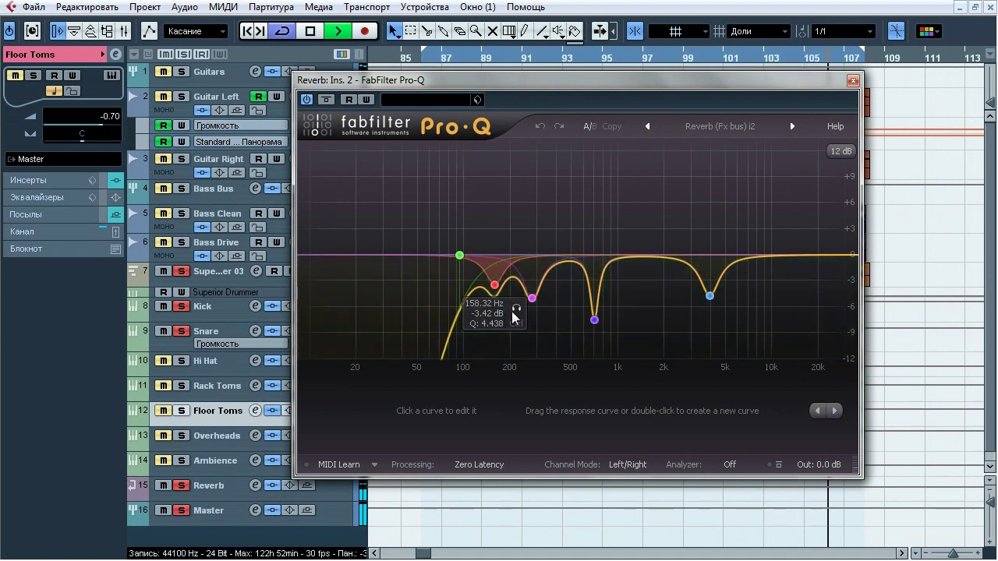
- Solo the reverb Pro-Q's 158, 277, 3948.7 and 703.69 Hz cuts in turn, then unsolo
{"action": "left_click", "coordinate": [514, 309]}
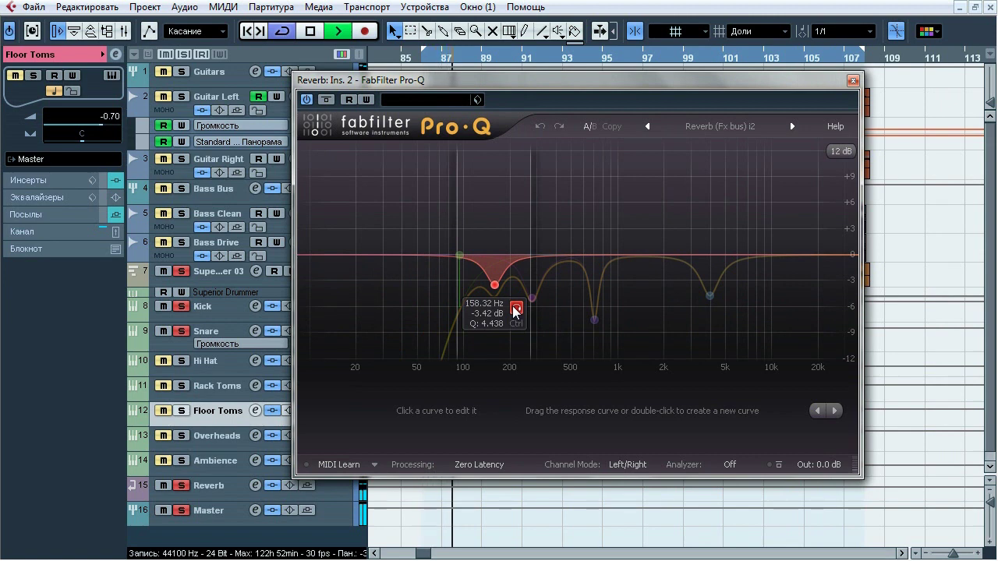
{"action": "left_click", "coordinate": [555, 322]}
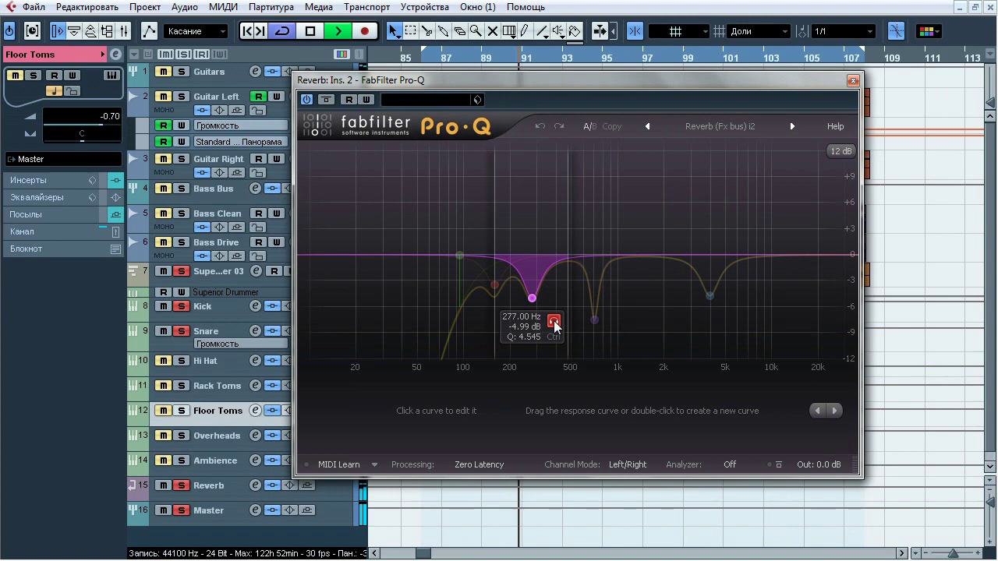
{"action": "left_click", "coordinate": [554, 322]}
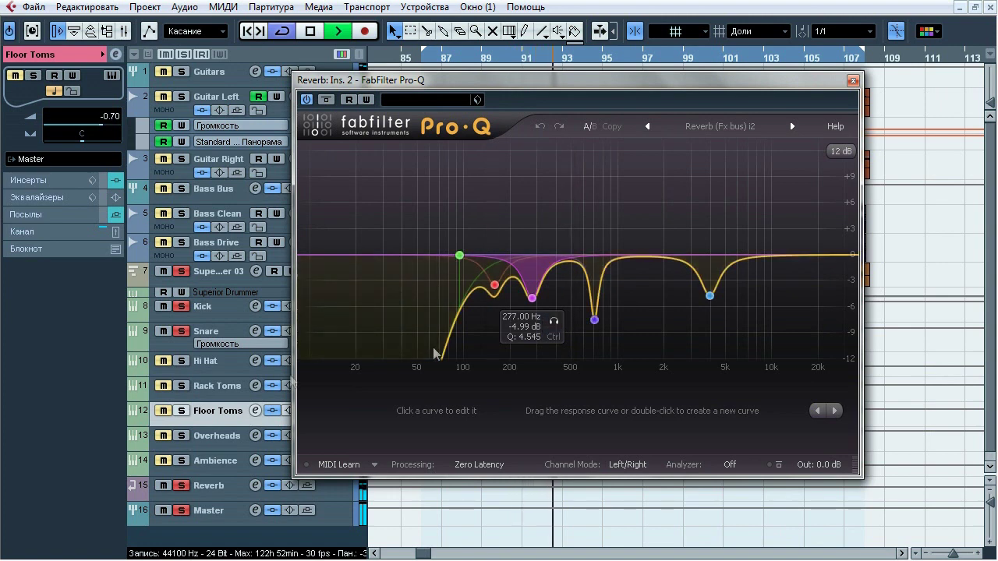
{"action": "left_click", "coordinate": [554, 322]}
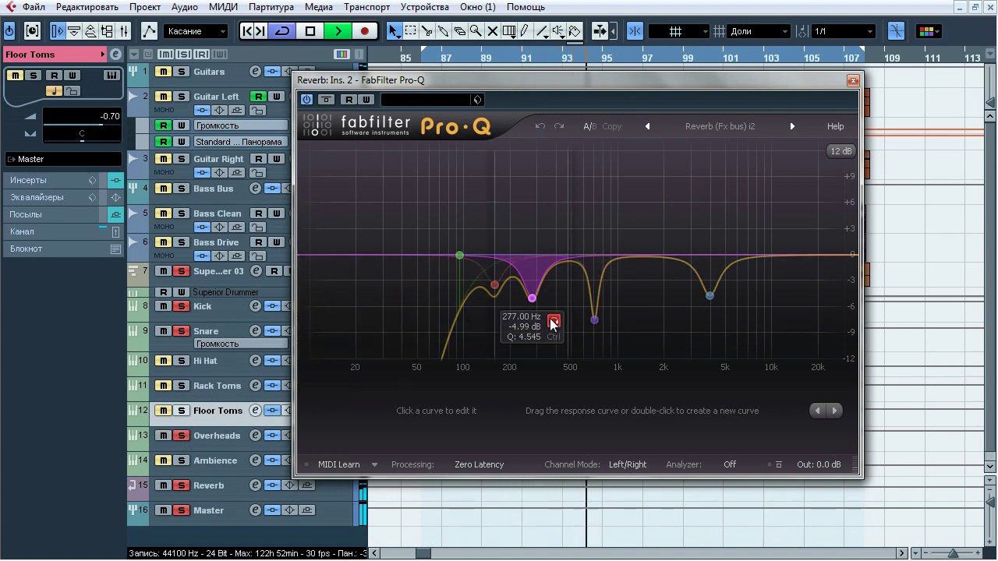
{"action": "left_click", "coordinate": [731, 320]}
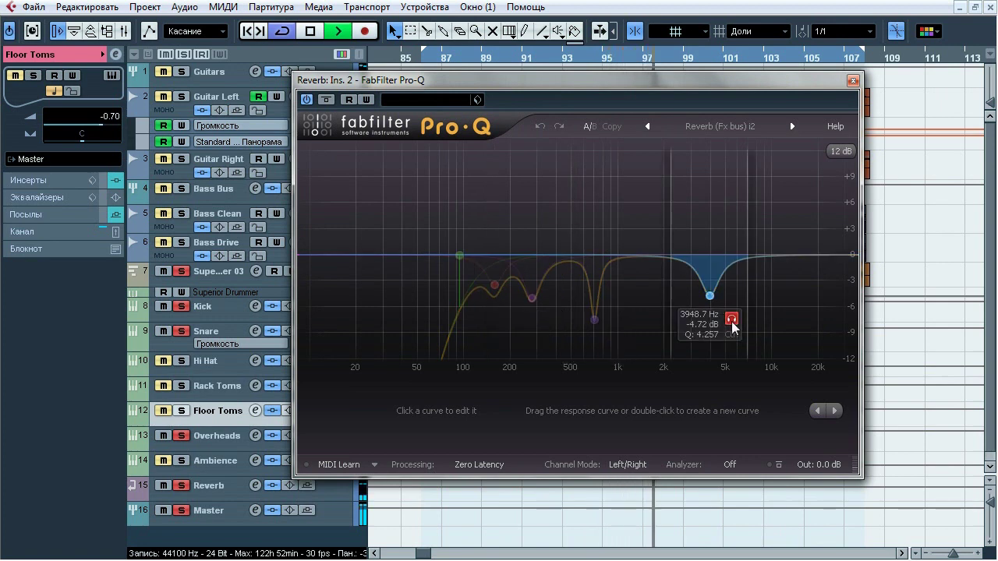
{"action": "left_click", "coordinate": [732, 321]}
{"action": "left_click", "coordinate": [617, 343]}
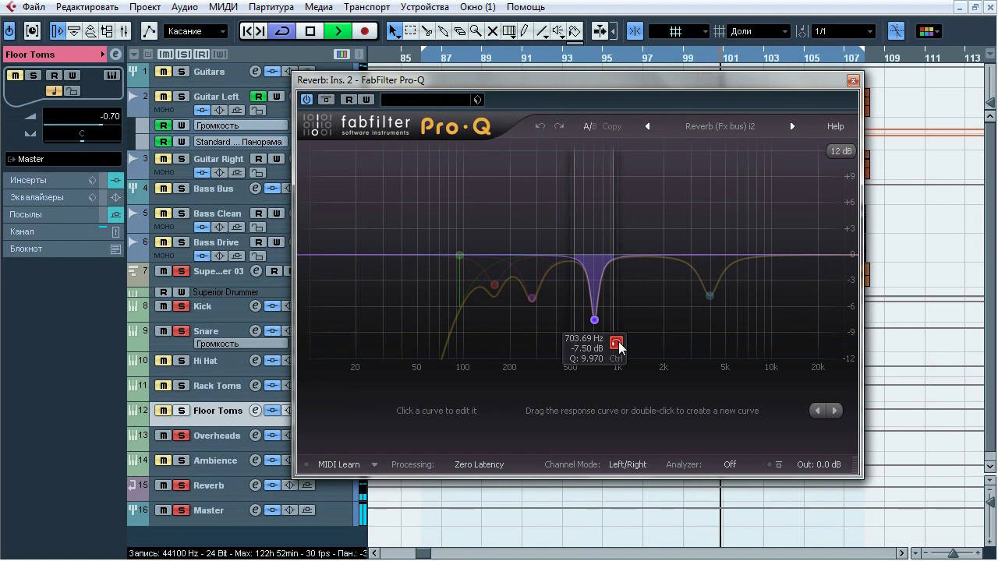
{"action": "left_click", "coordinate": [616, 343]}
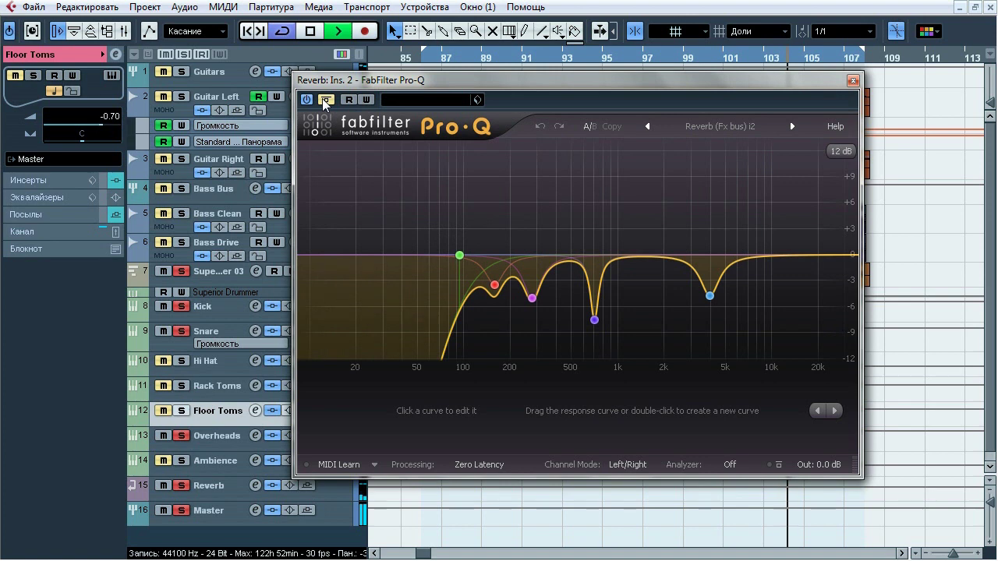
- Re-enable the Pro-Q processing, stop playback, and close the editor
{"action": "left_click", "coordinate": [325, 100]}
{"action": "key", "text": "space"}
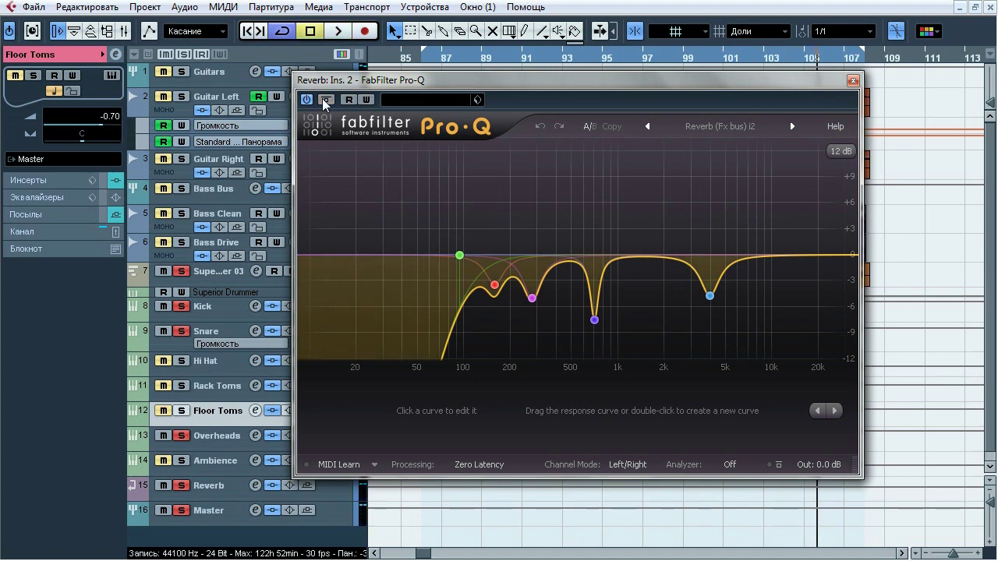
{"action": "left_click", "coordinate": [852, 81]}
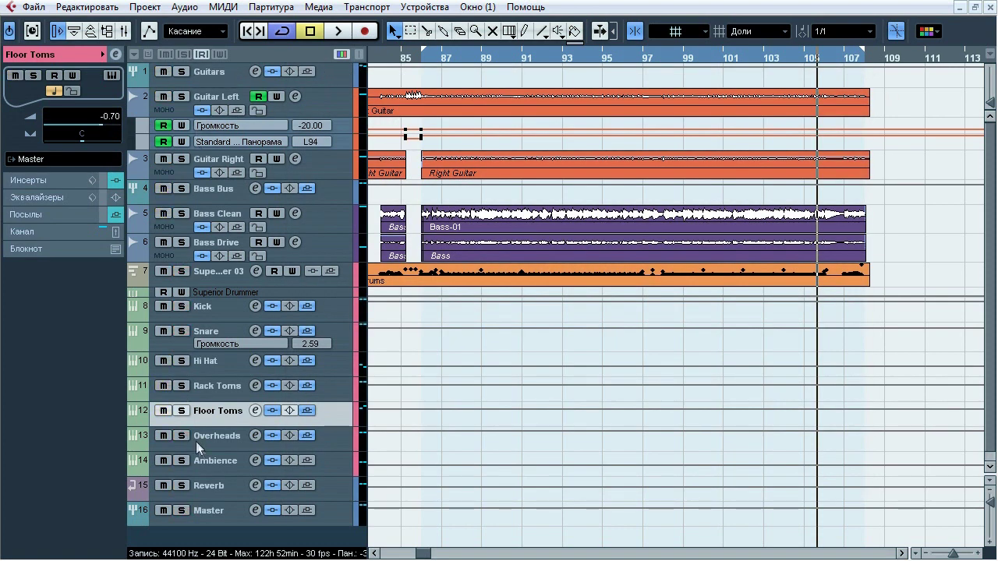
- Select the Reverb track, open the Mixer with F3, and scroll across all channels
{"action": "left_click", "coordinate": [197, 483]}
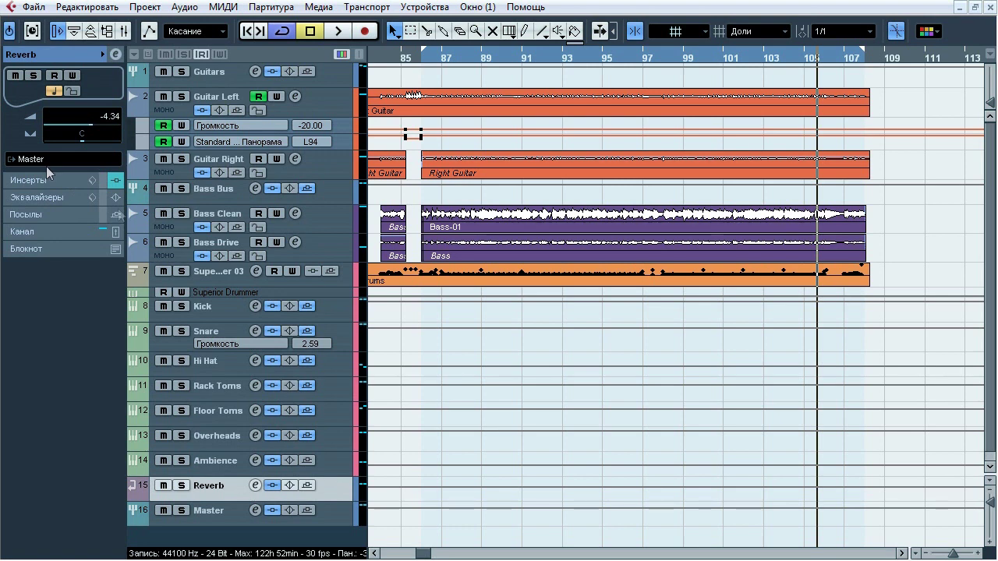
{"action": "key", "text": "F3"}
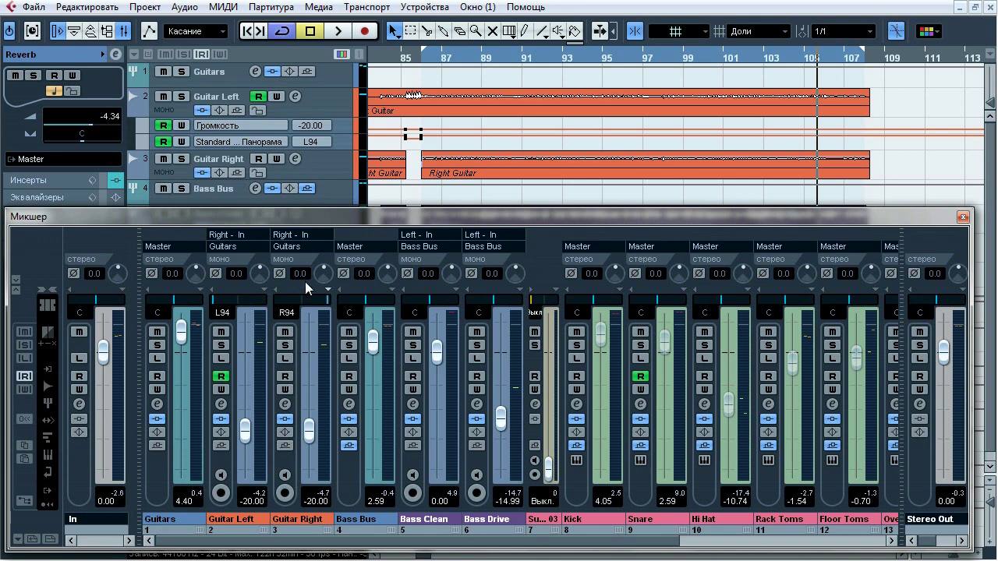
{"action": "left_click_drag", "start_coordinate": [318, 544], "coordinate": [465, 544]}
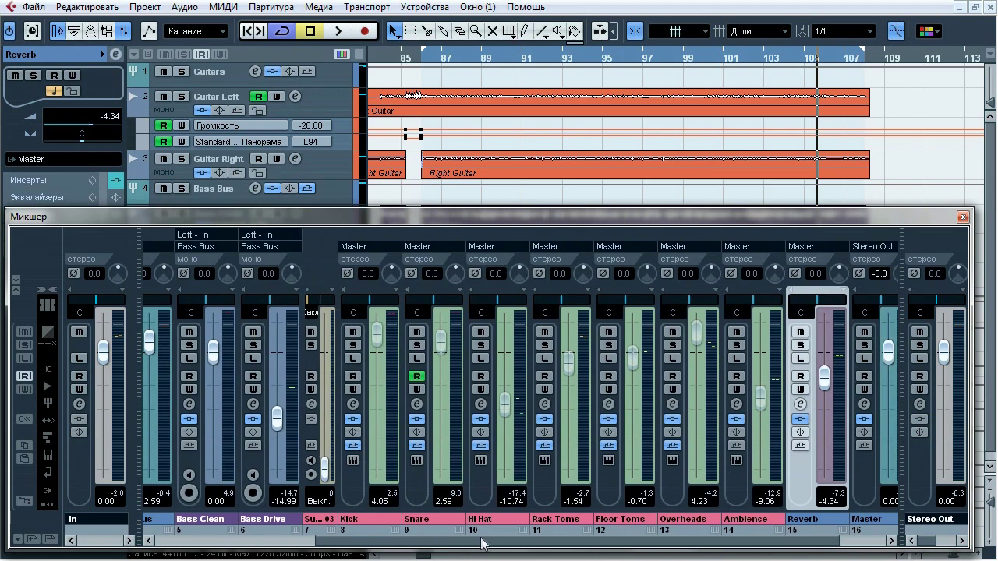
{"action": "left_click_drag", "start_coordinate": [481, 544], "coordinate": [520, 544]}
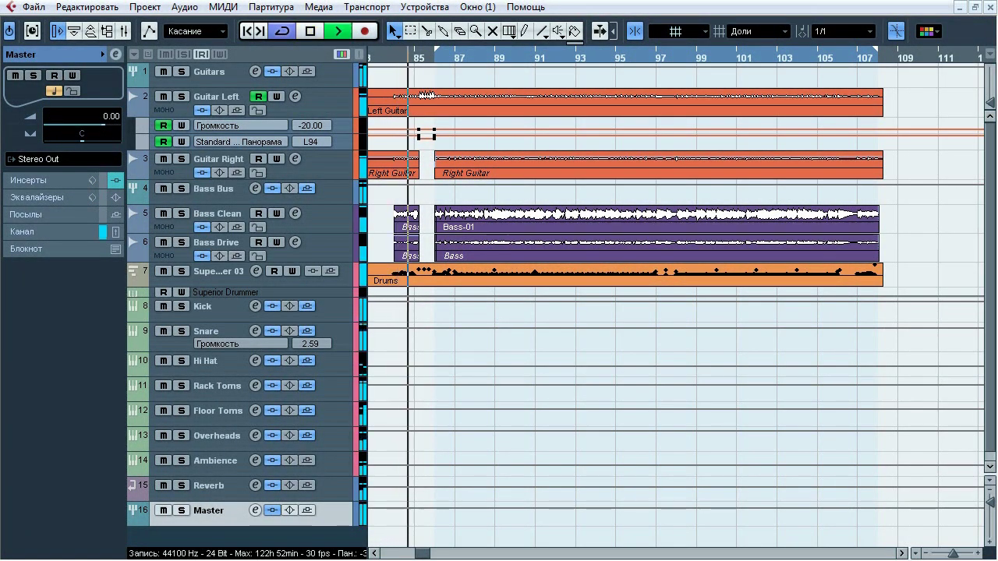
- Bypass and re-engage the Master inserts four times during playback, leave them on, and stop
{"action": "left_click", "coordinate": [272, 511]}
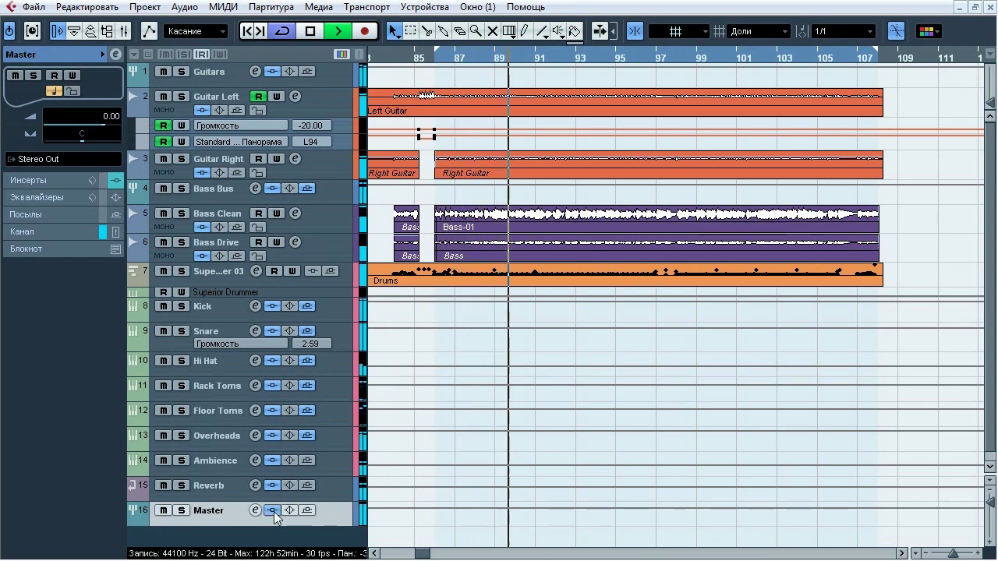
{"action": "left_click", "coordinate": [273, 510]}
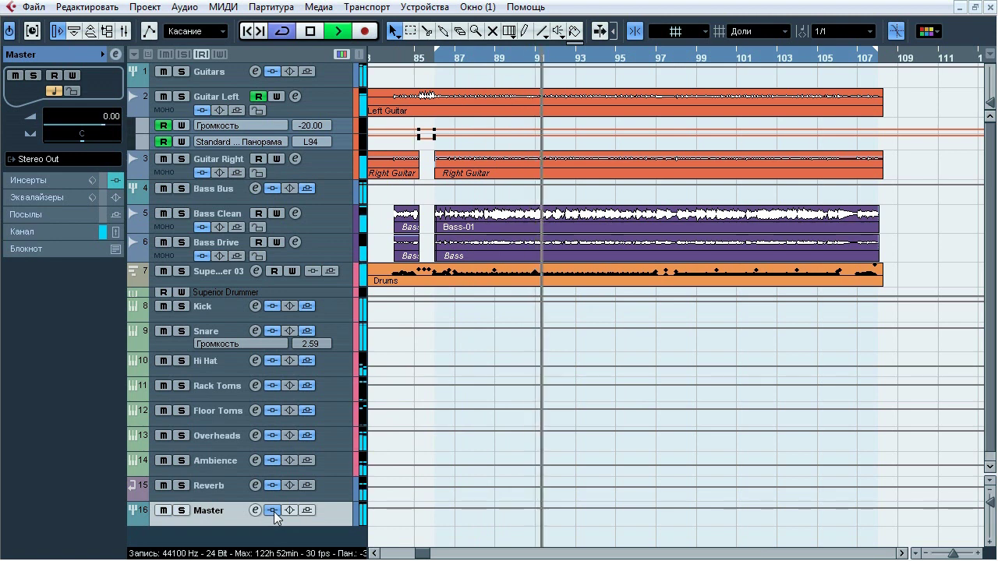
{"action": "left_click", "coordinate": [273, 510]}
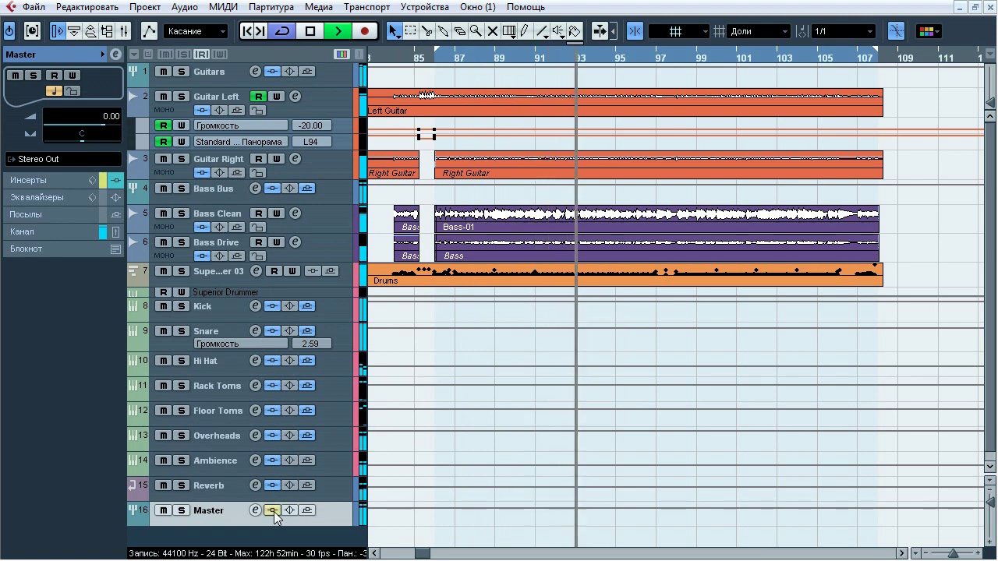
{"action": "left_click", "coordinate": [273, 510]}
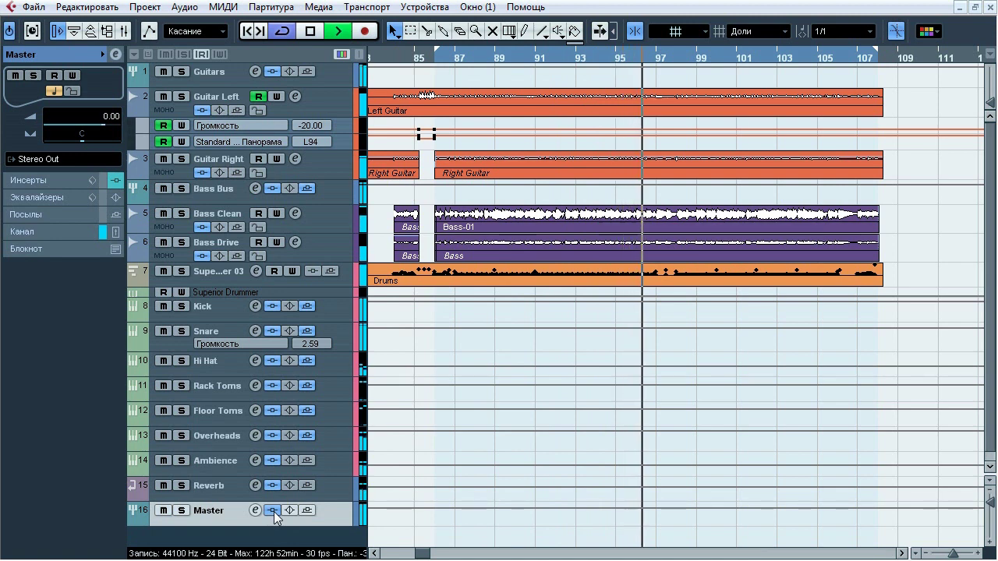
{"action": "left_click", "coordinate": [273, 511]}
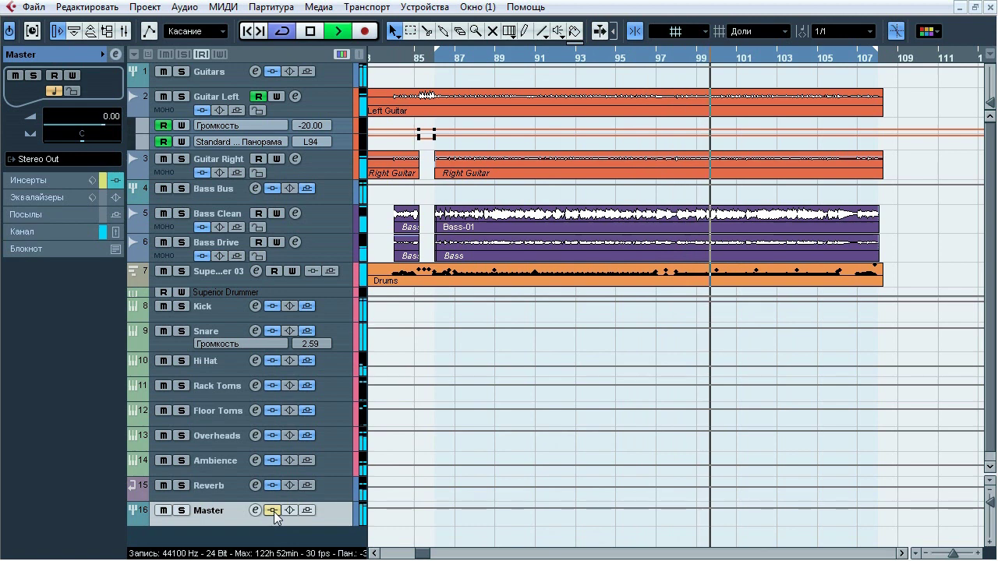
{"action": "left_click", "coordinate": [272, 511]}
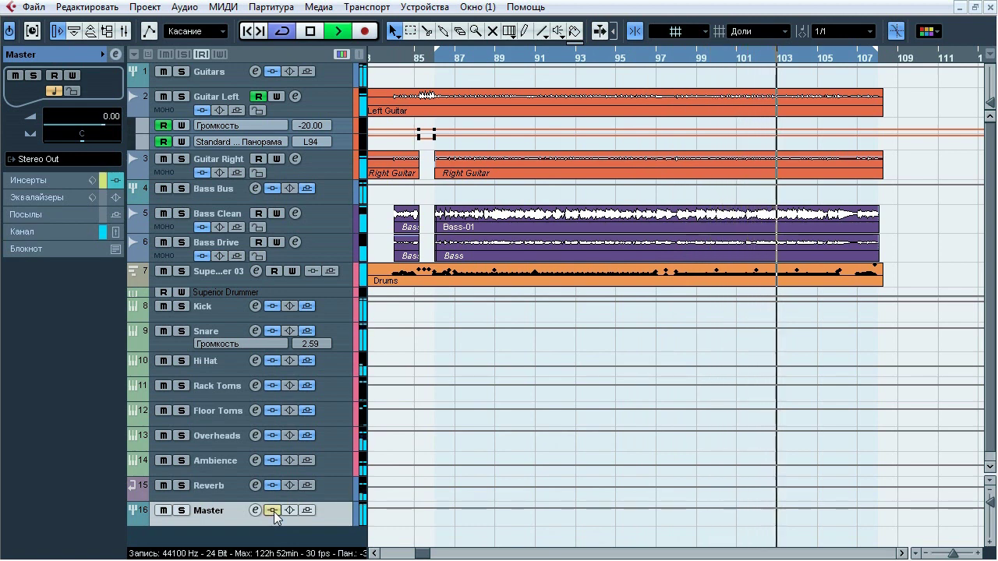
{"action": "left_click", "coordinate": [272, 510]}
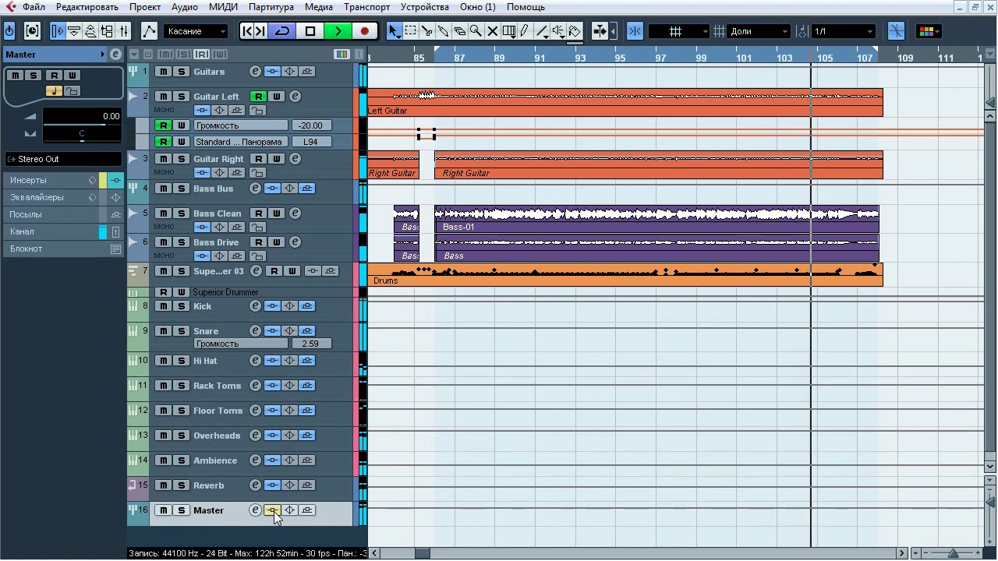
{"action": "left_click", "coordinate": [273, 511]}
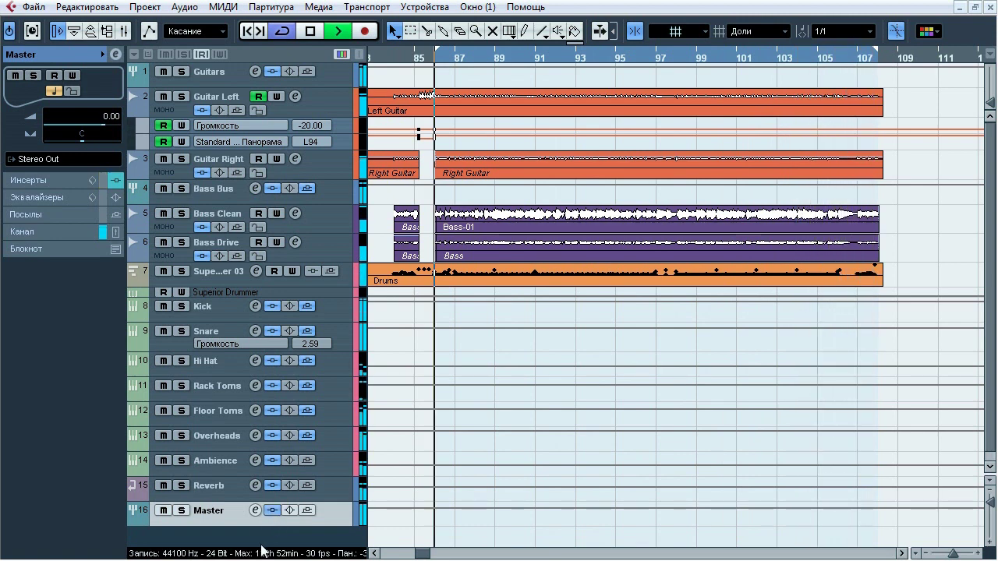
{"action": "key", "text": "space"}
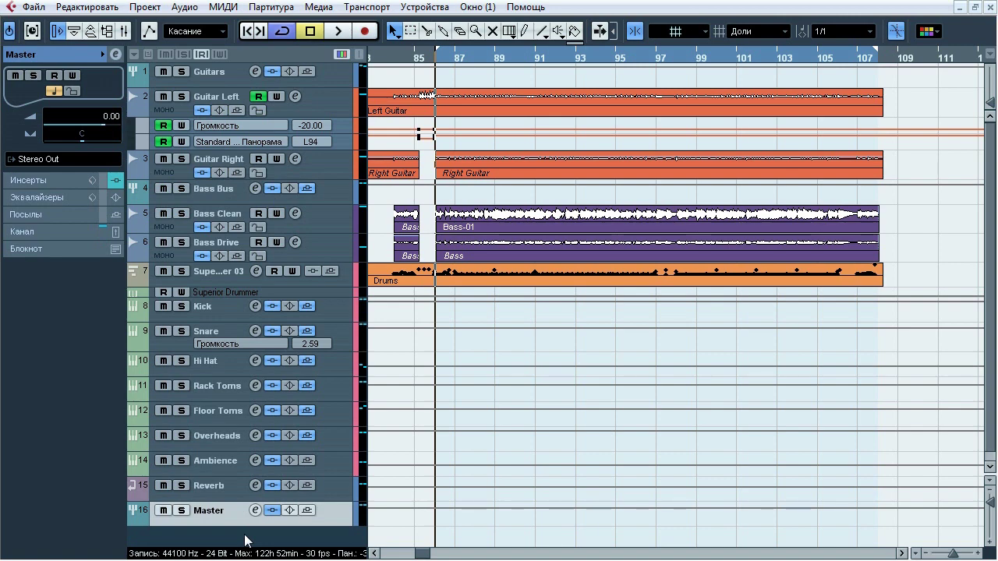
- Open the Master channel settings and NLS Buss Stereo editor, bypassing the Ozone 5 Dynamics insert
{"action": "left_click", "coordinate": [43, 180]}
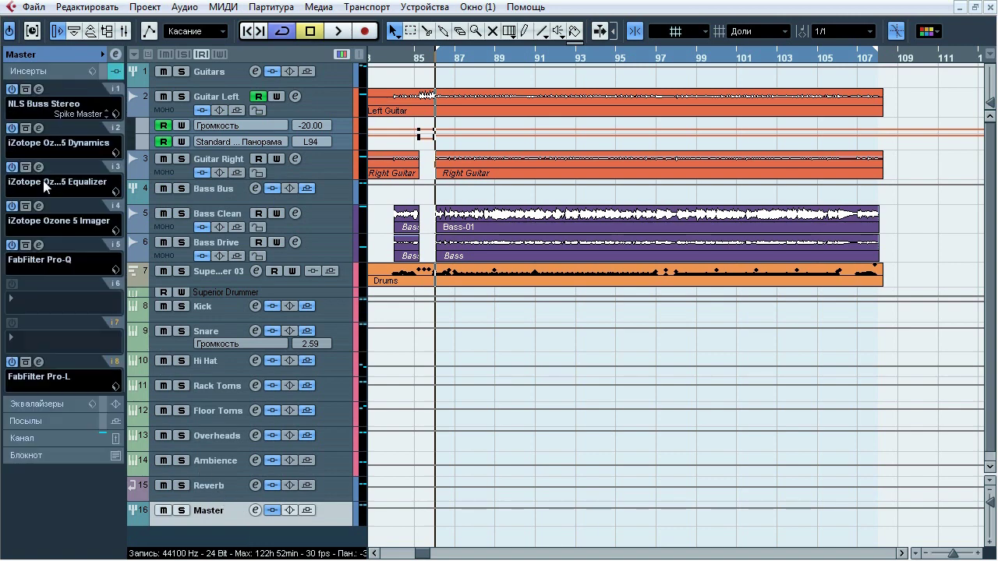
{"action": "left_click", "coordinate": [114, 56]}
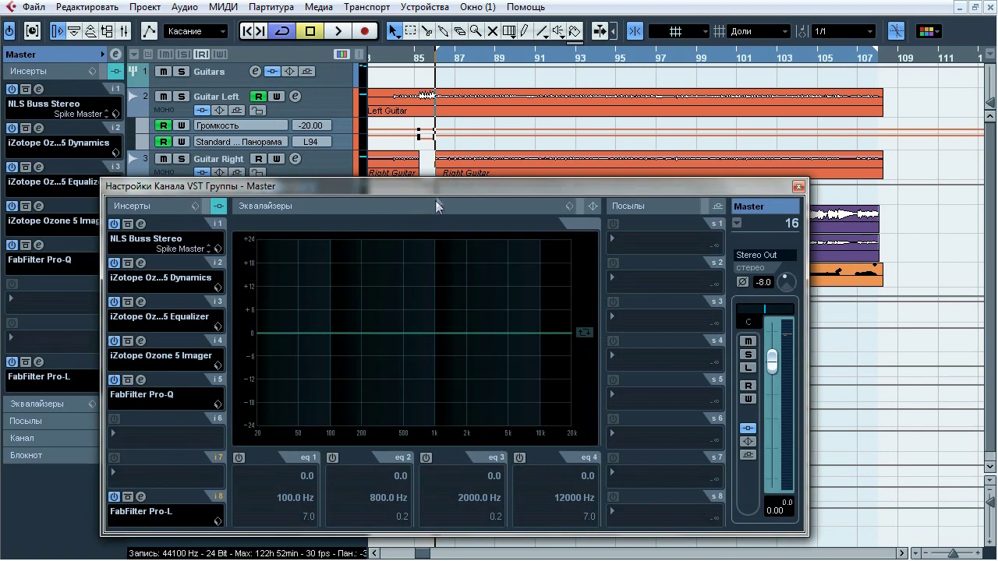
{"action": "left_click_drag", "start_coordinate": [443, 187], "coordinate": [436, 125]}
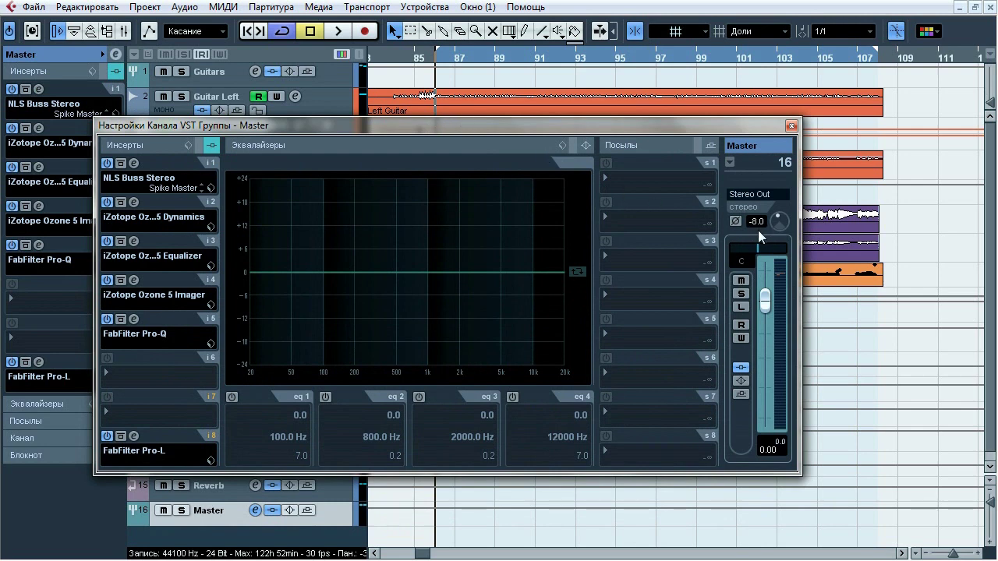
{"action": "left_click", "coordinate": [134, 164]}
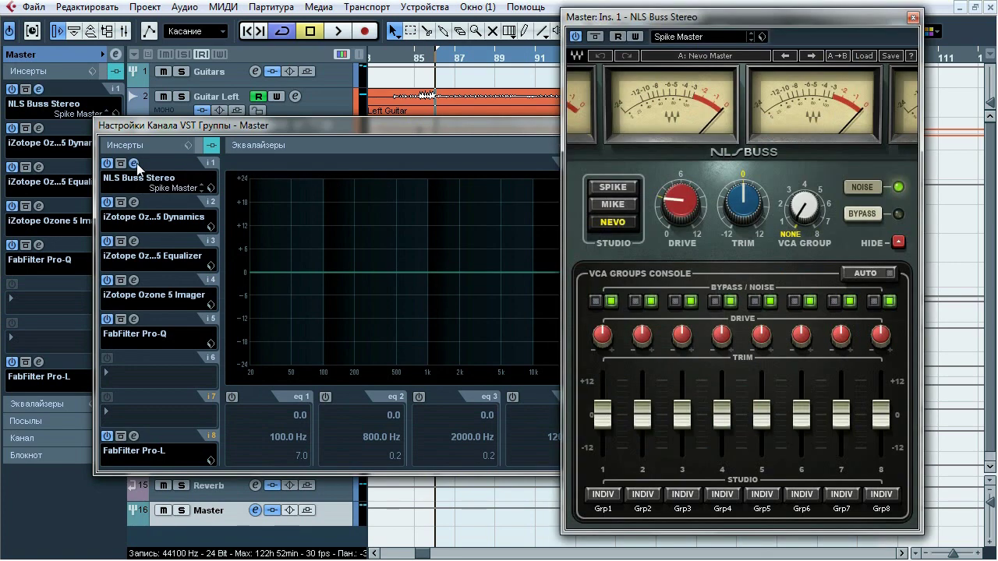
{"action": "left_click_drag", "start_coordinate": [622, 23], "coordinate": [604, 27]}
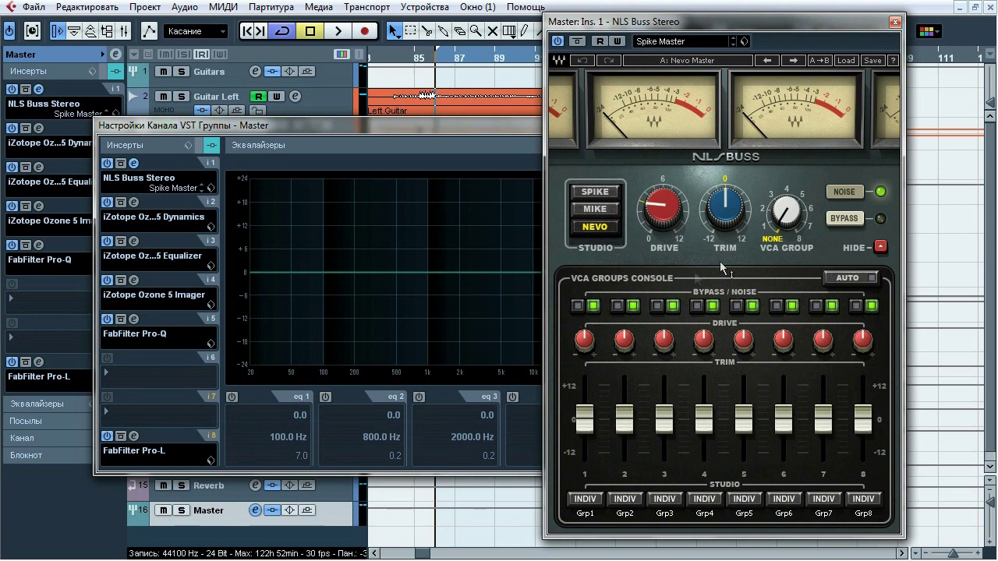
{"action": "left_click", "coordinate": [26, 128]}
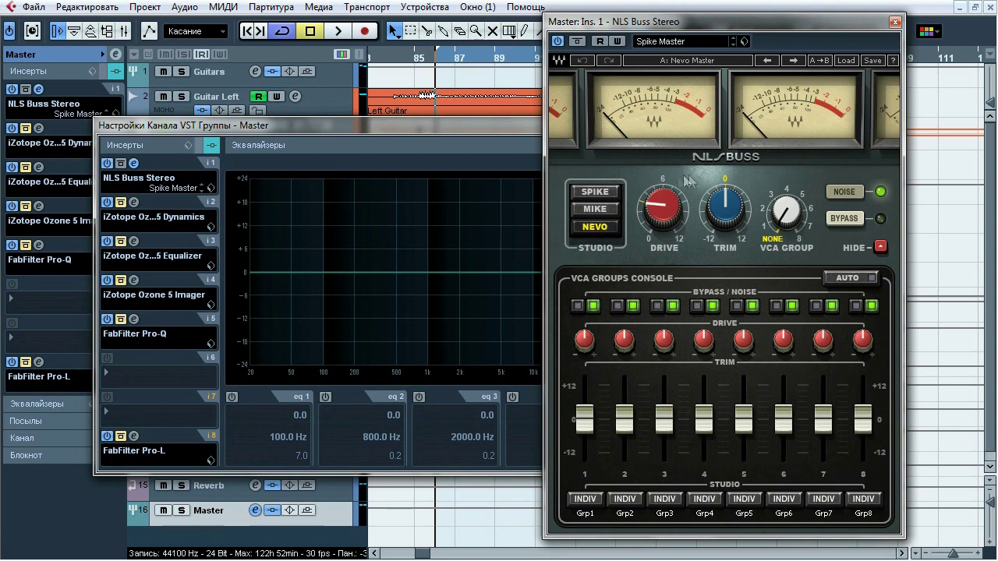
- Toggle NLS Buss Stereo bypass during playback, close it, and bring up Ozone 5 Dynamics
{"action": "key", "text": "space"}
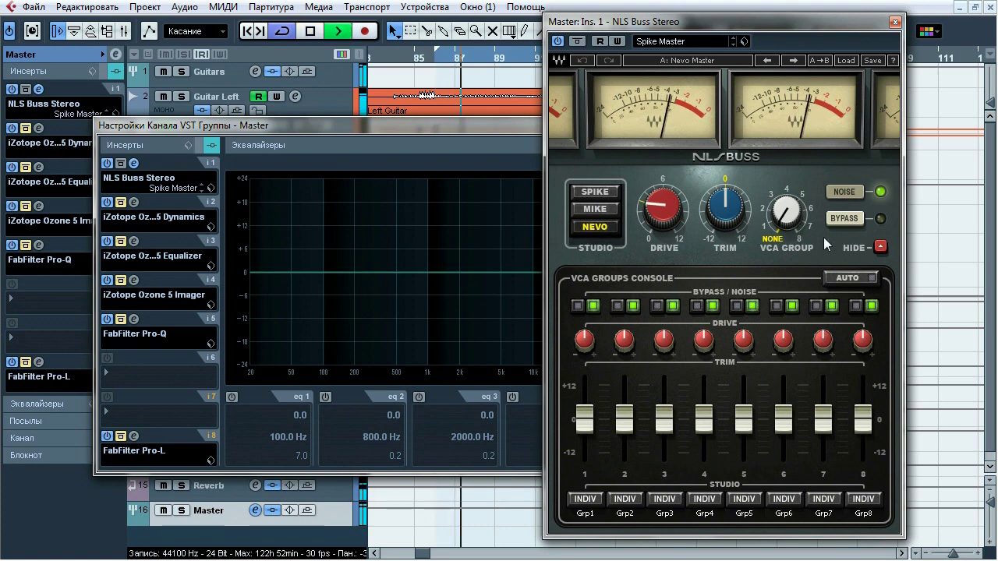
{"action": "left_click", "coordinate": [847, 219]}
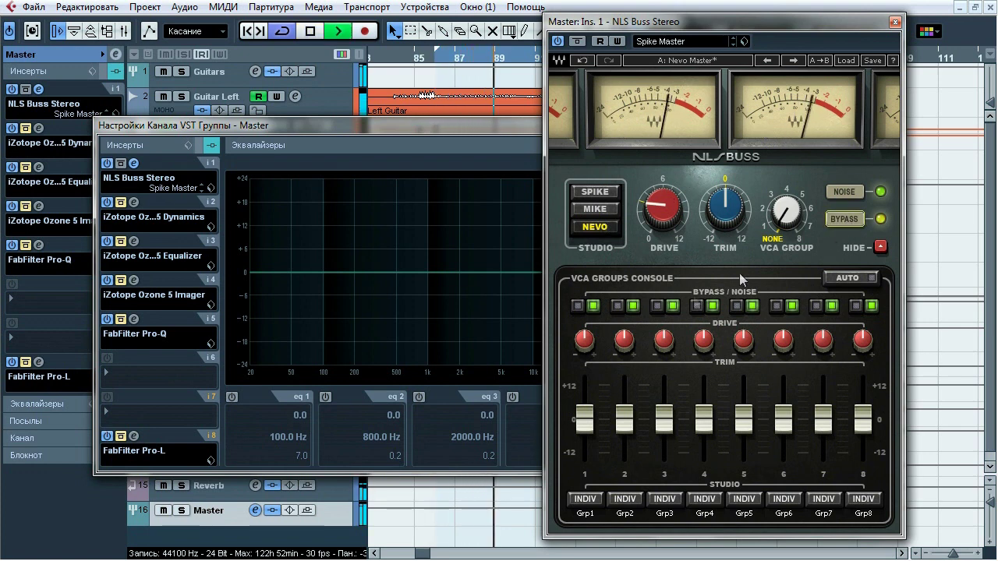
{"action": "left_click", "coordinate": [577, 306]}
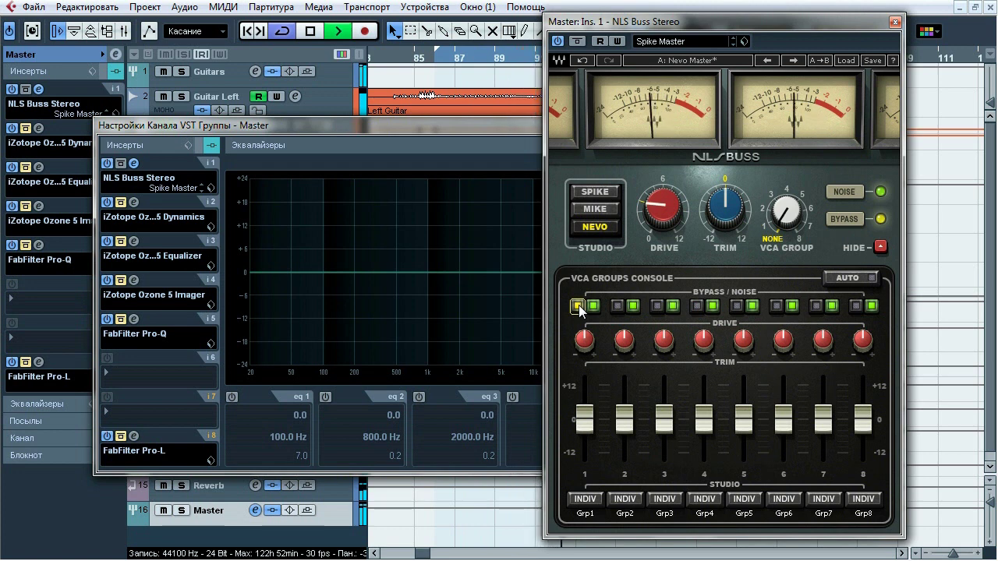
{"action": "left_click", "coordinate": [848, 221]}
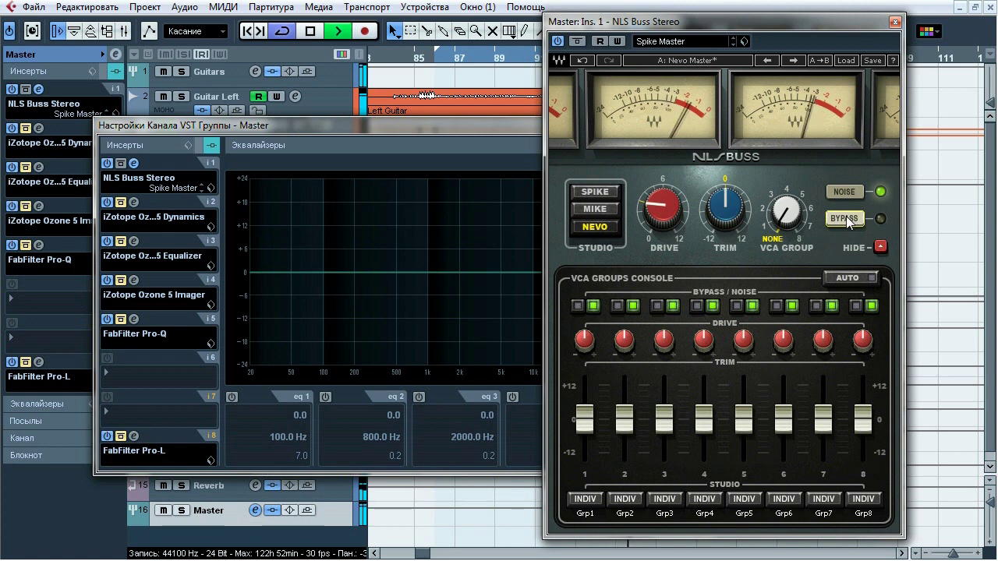
{"action": "left_click", "coordinate": [846, 219]}
{"action": "left_click", "coordinate": [579, 304]}
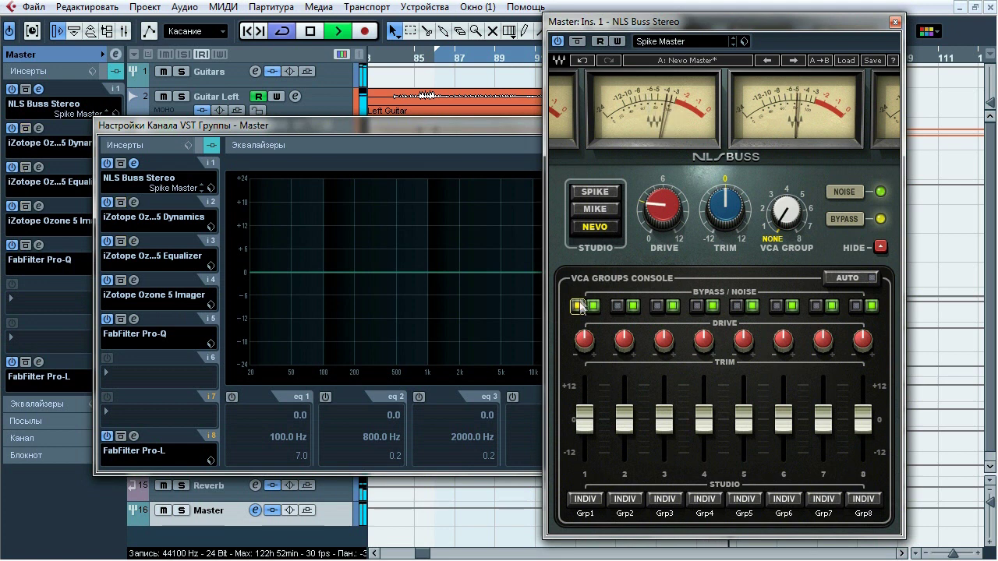
{"action": "left_click", "coordinate": [839, 218]}
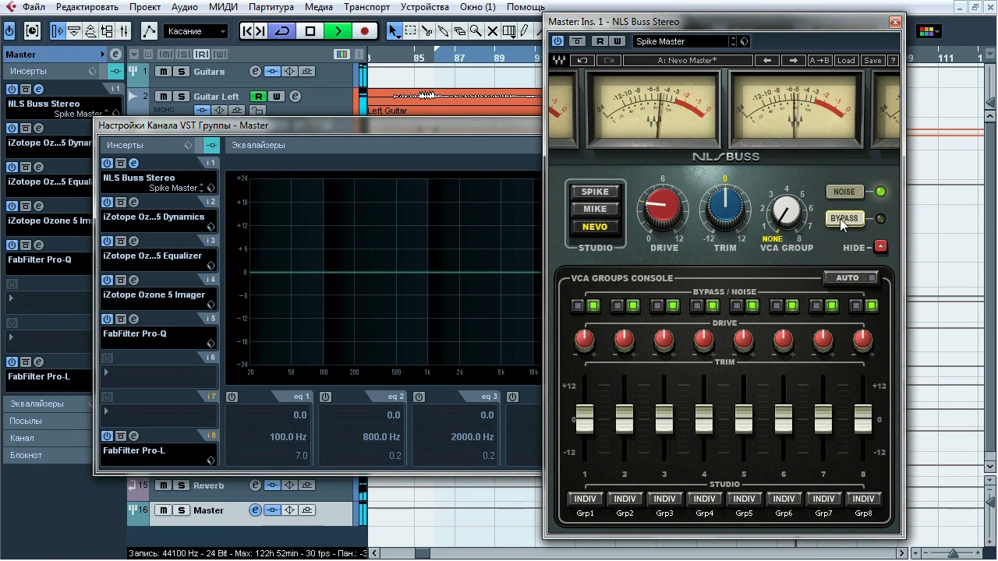
{"action": "left_click", "coordinate": [578, 306]}
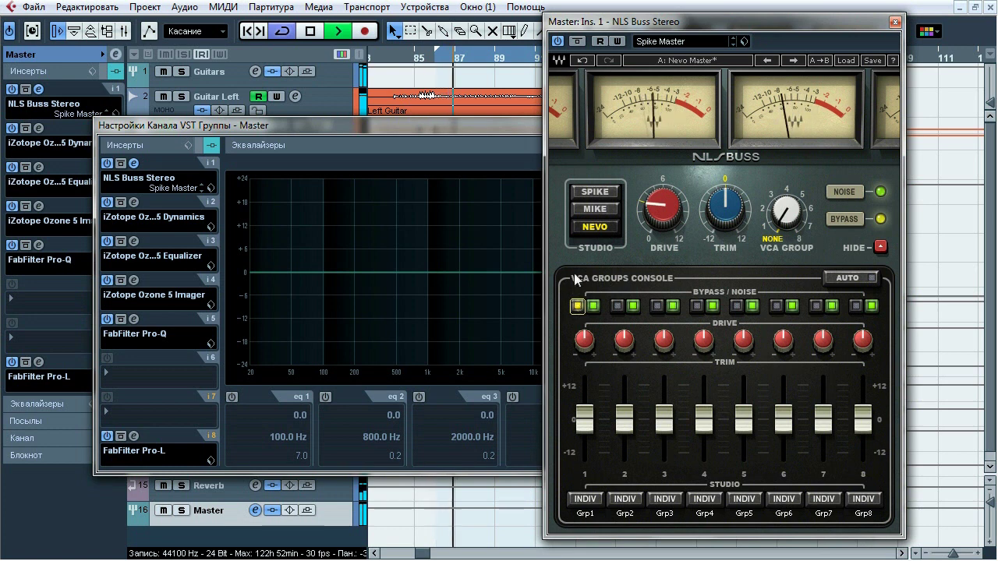
{"action": "left_click", "coordinate": [840, 221]}
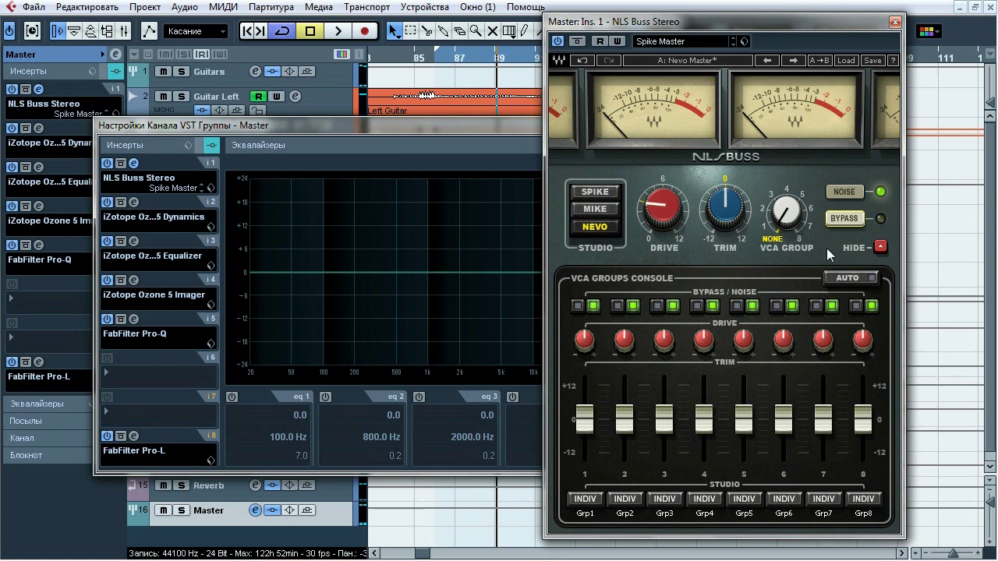
{"action": "left_click", "coordinate": [895, 21]}
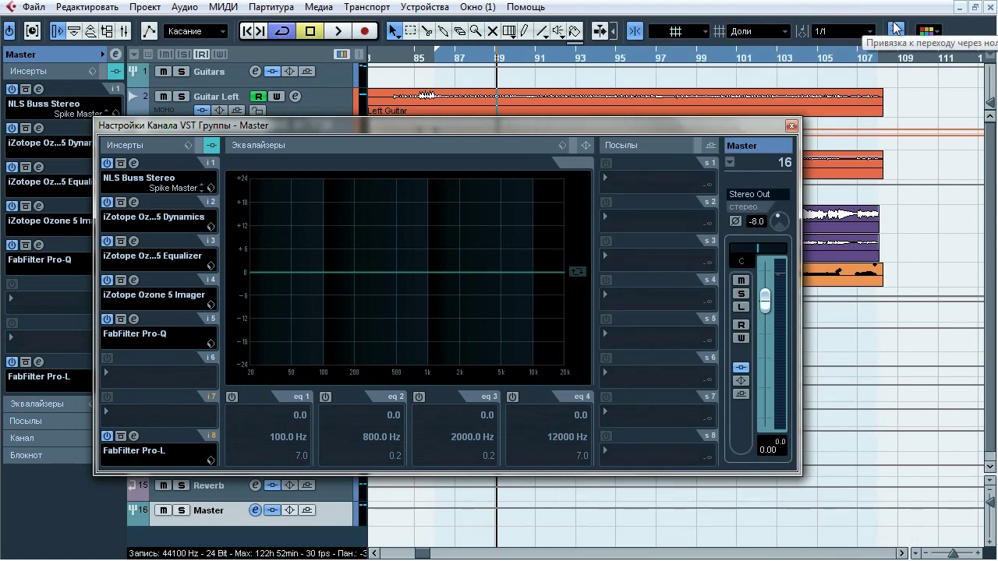
{"action": "left_click", "coordinate": [133, 203]}
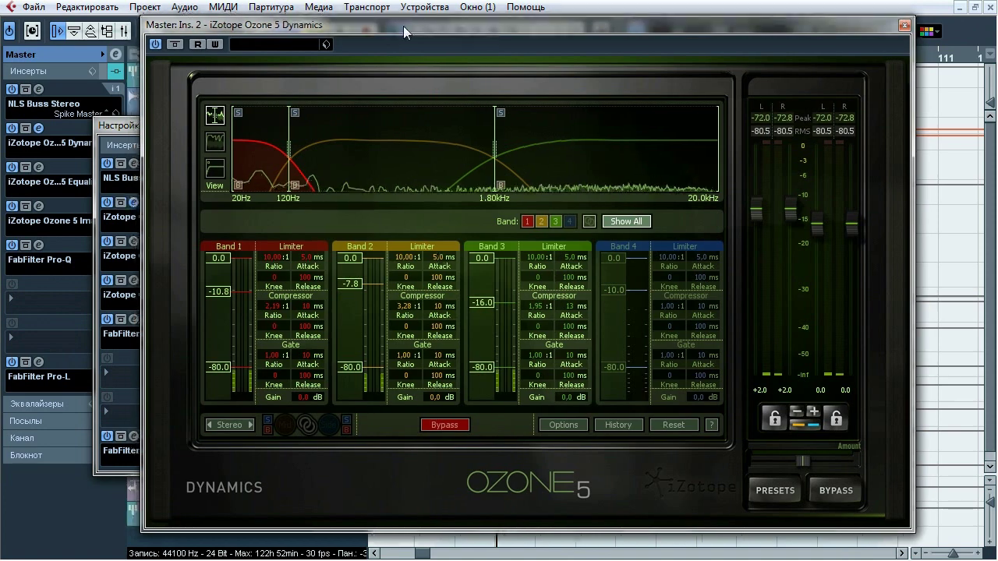
{"action": "left_click_drag", "start_coordinate": [398, 22], "coordinate": [409, 31]}
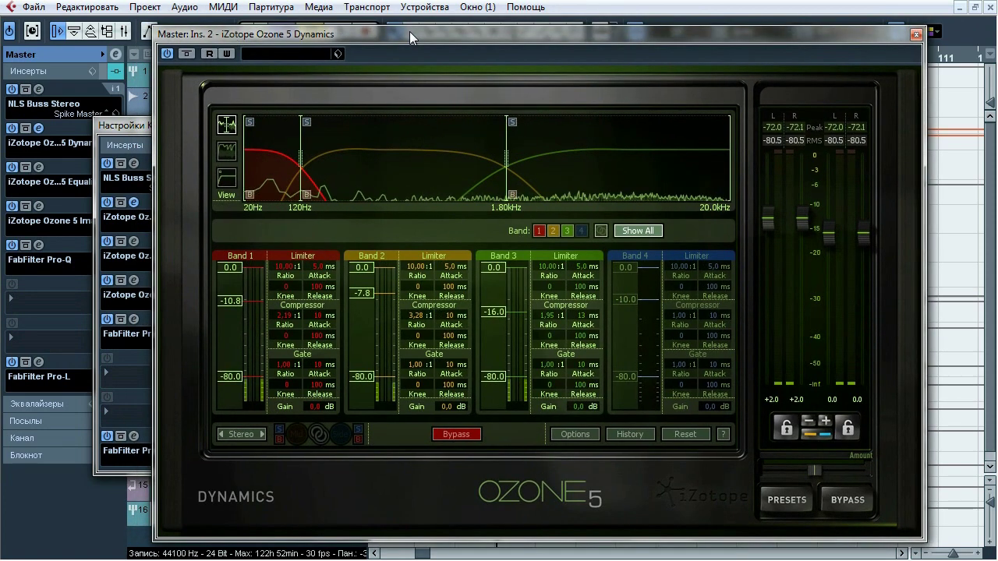
{"action": "left_click", "coordinate": [539, 231]}
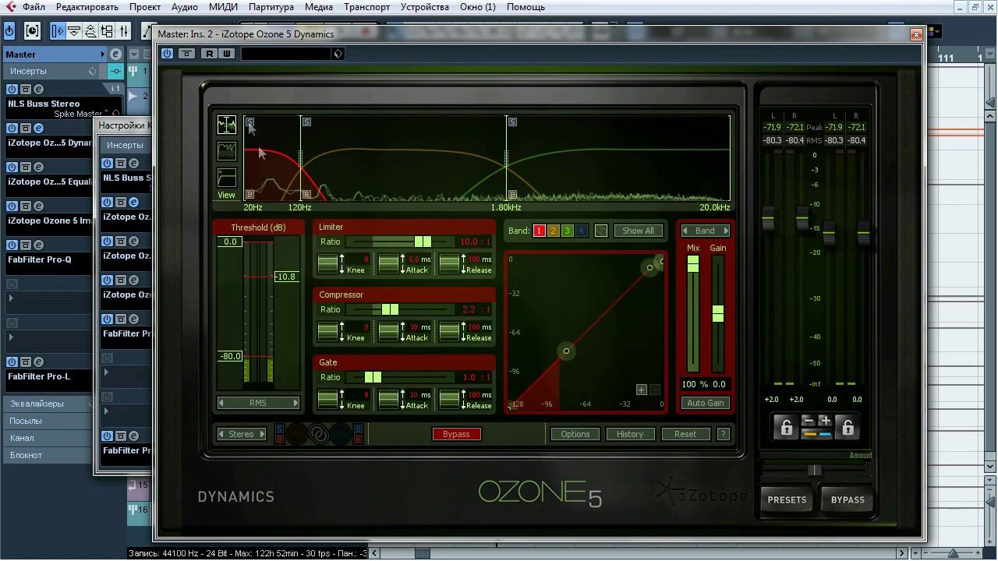
{"action": "left_click", "coordinate": [187, 54]}
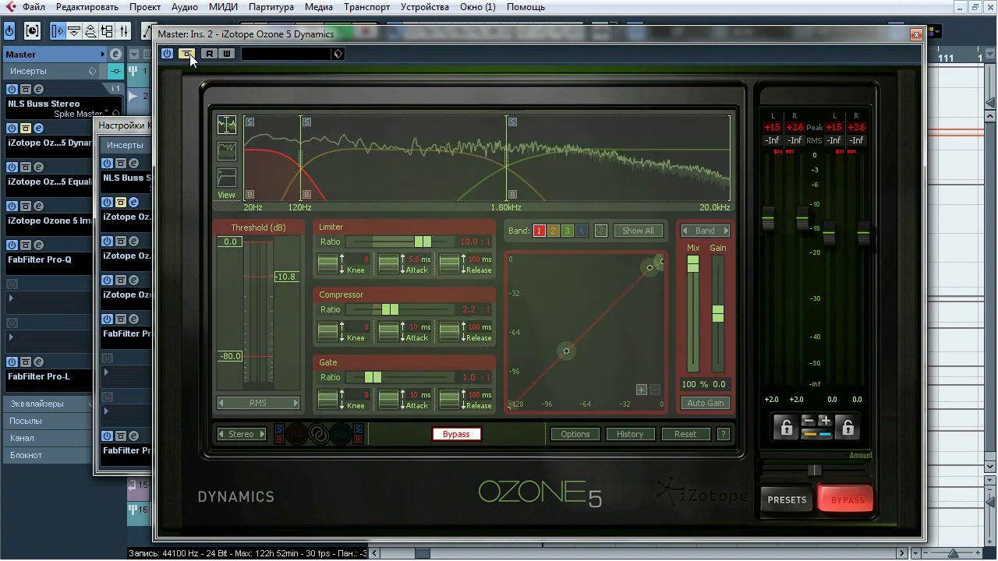
{"action": "left_click", "coordinate": [188, 54]}
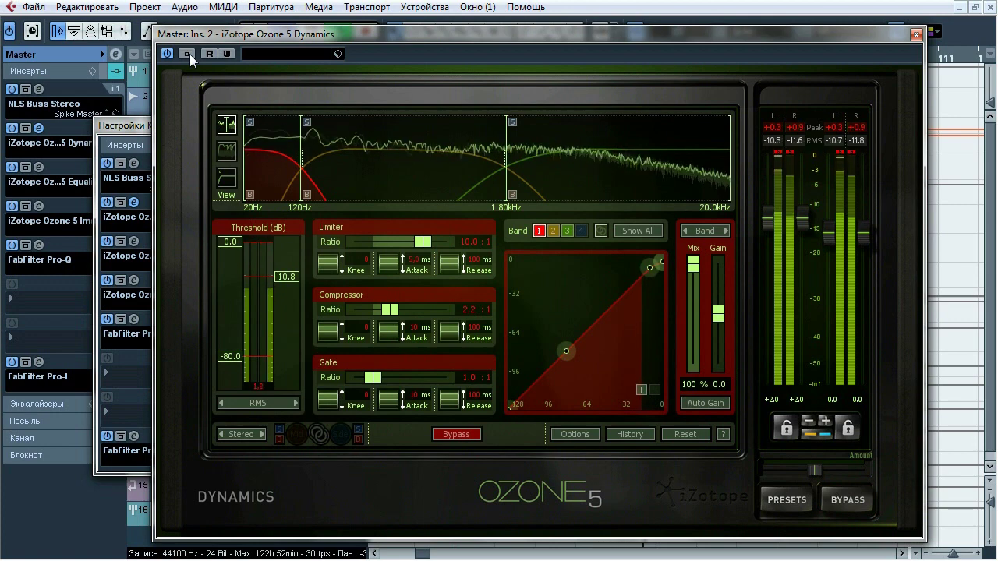
{"action": "left_click", "coordinate": [189, 53]}
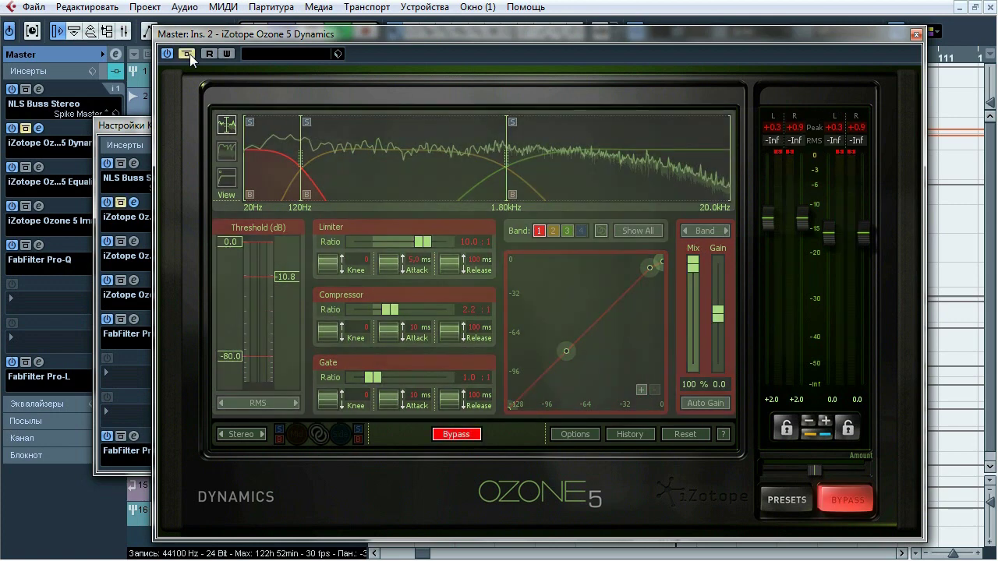
{"action": "left_click", "coordinate": [189, 54]}
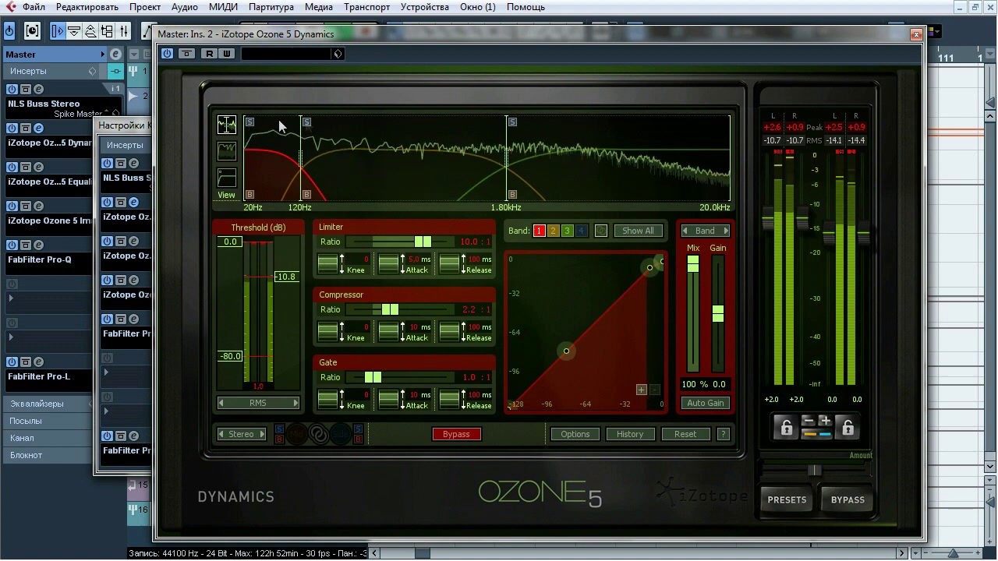
{"action": "left_click", "coordinate": [350, 164]}
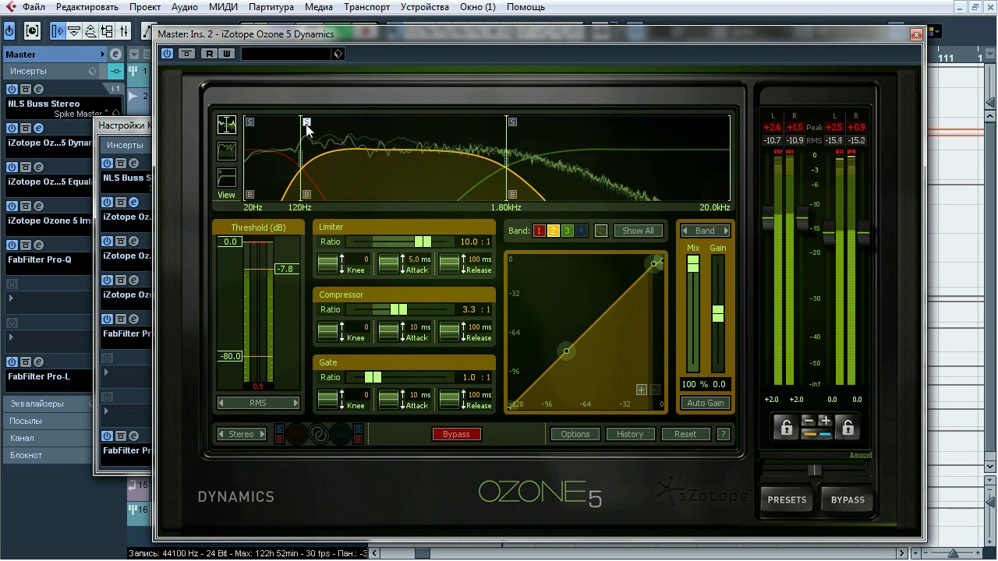
{"action": "left_click", "coordinate": [551, 168]}
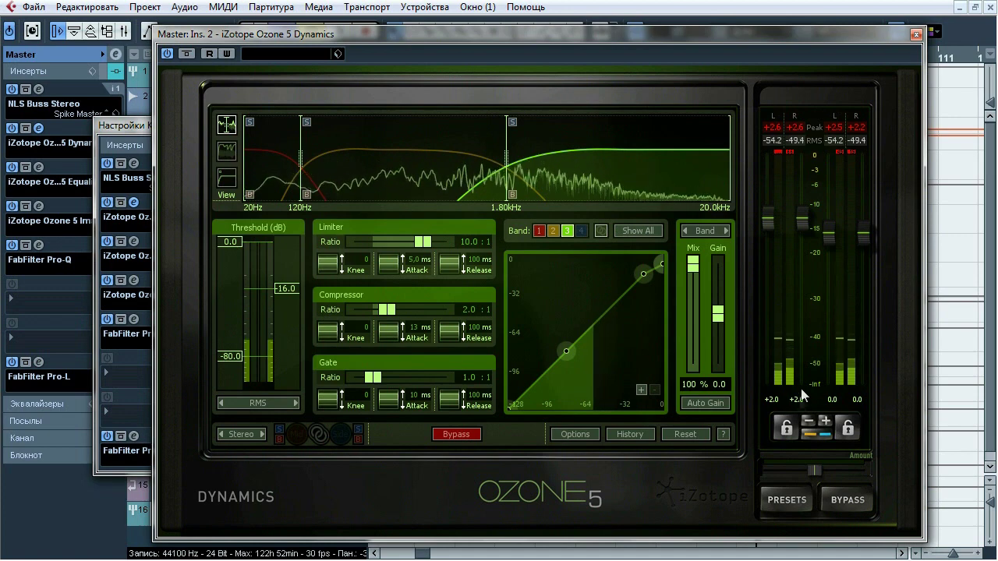
{"action": "left_click", "coordinate": [916, 34]}
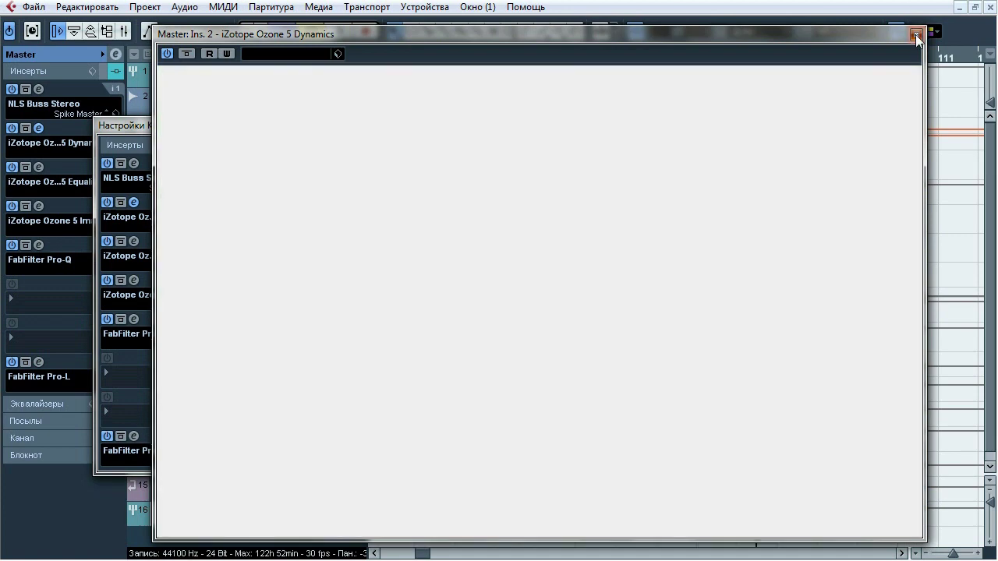
{"action": "left_click_drag", "start_coordinate": [433, 122], "coordinate": [565, 110]}
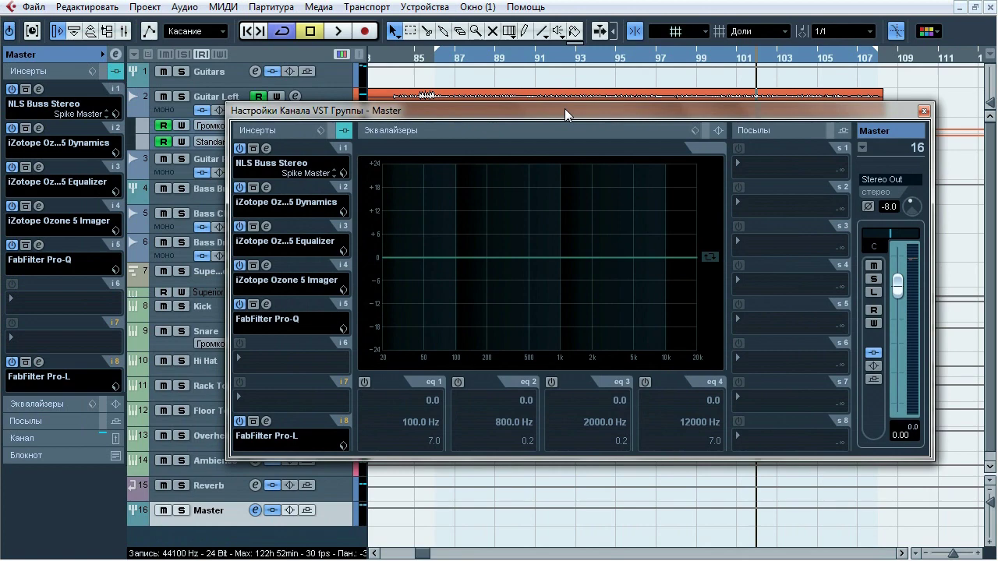
{"action": "left_click", "coordinate": [267, 227]}
{"action": "left_click_drag", "start_coordinate": [435, 12], "coordinate": [443, 33]}
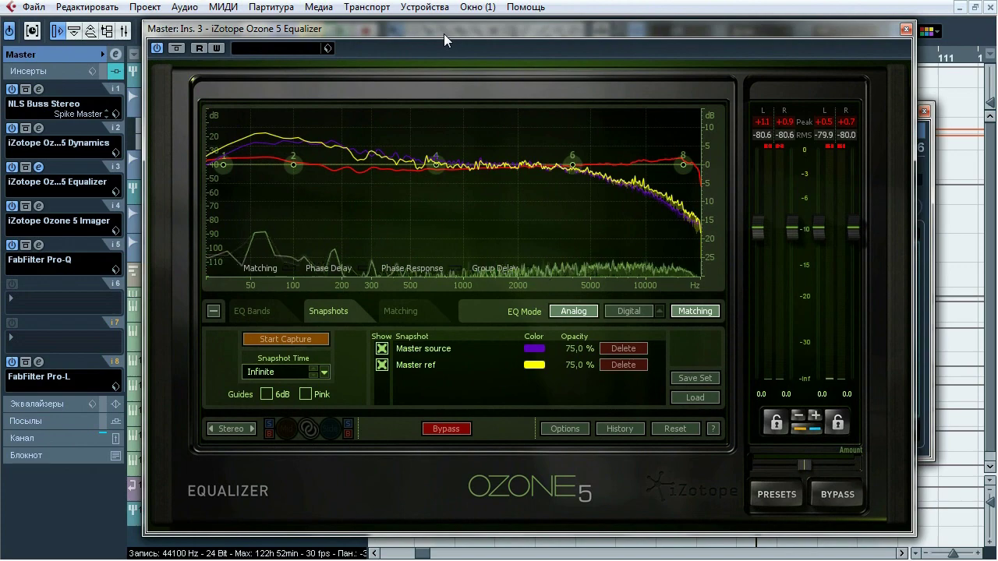
{"action": "key", "text": "space"}
{"action": "left_click", "coordinate": [176, 48]}
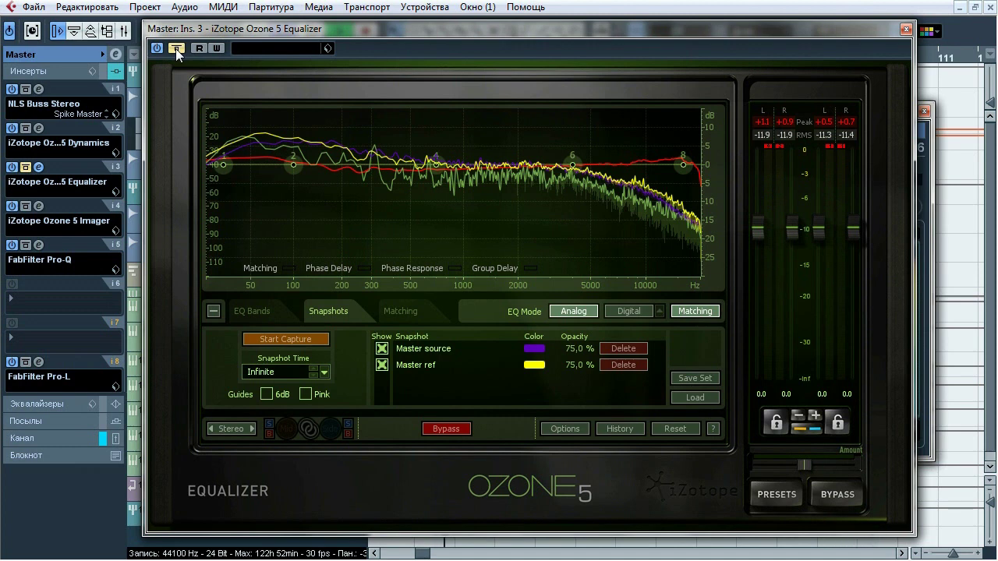
{"action": "left_click", "coordinate": [176, 48]}
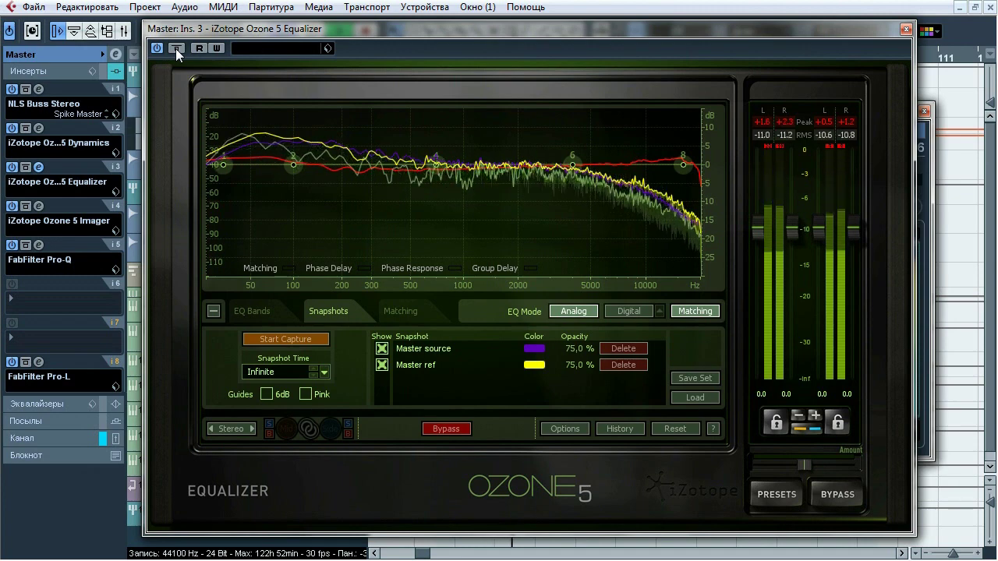
{"action": "left_click", "coordinate": [175, 48]}
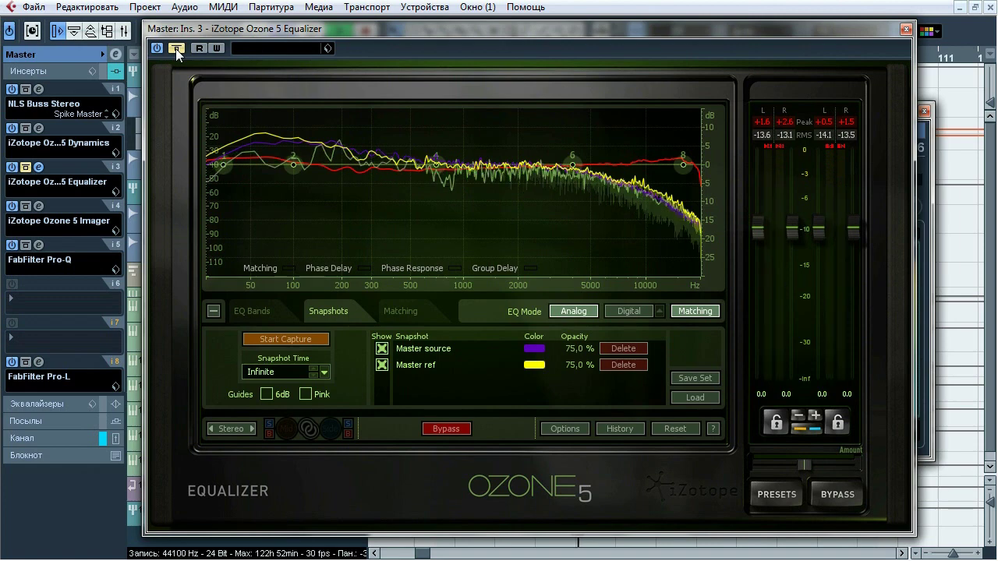
{"action": "left_click", "coordinate": [175, 48]}
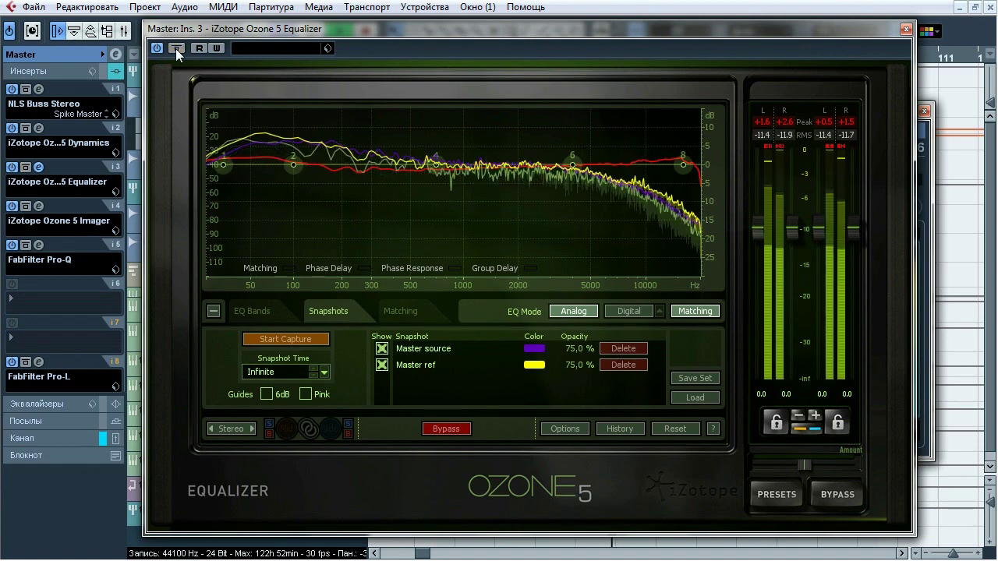
{"action": "left_click", "coordinate": [176, 49]}
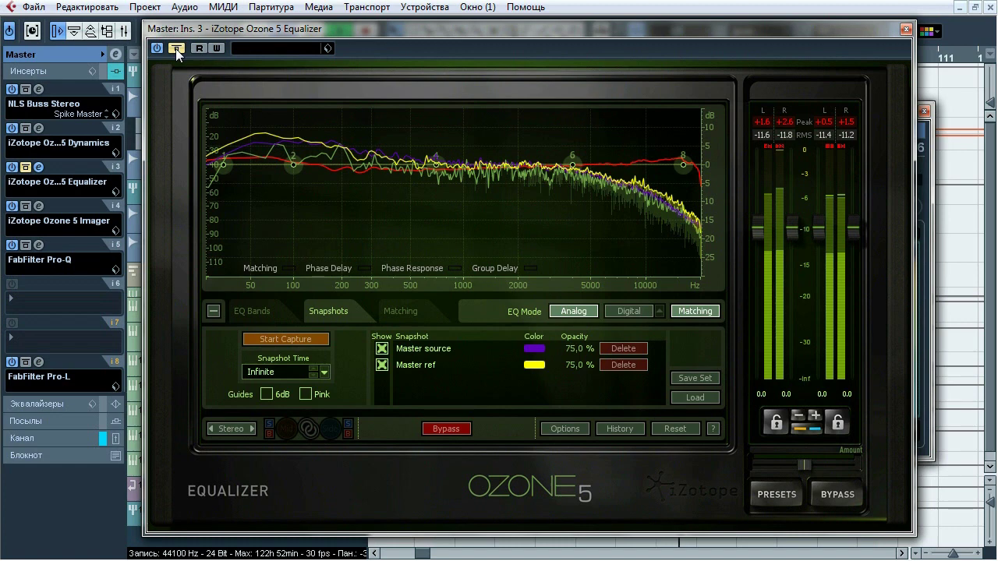
{"action": "left_click", "coordinate": [175, 49]}
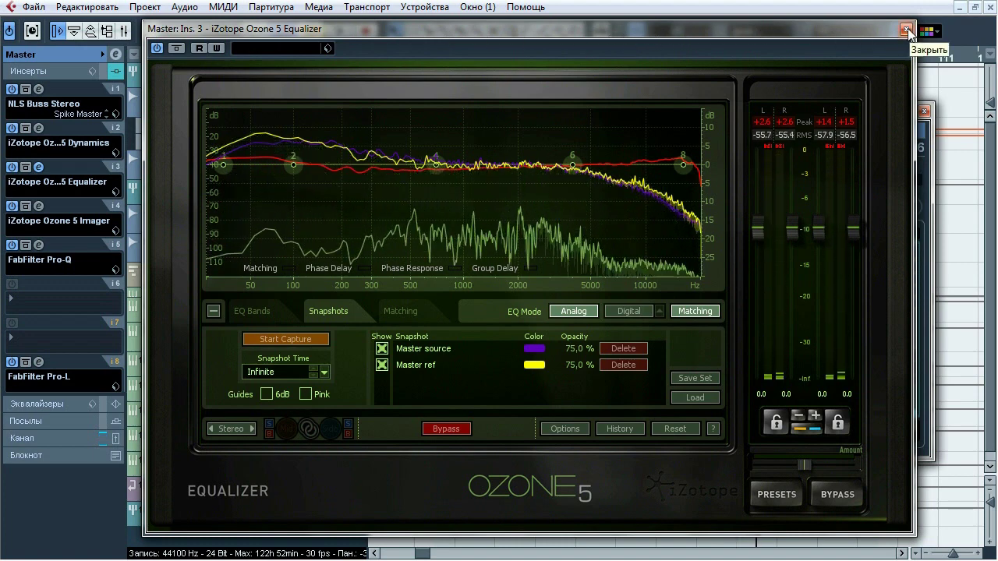
{"action": "left_click", "coordinate": [417, 312]}
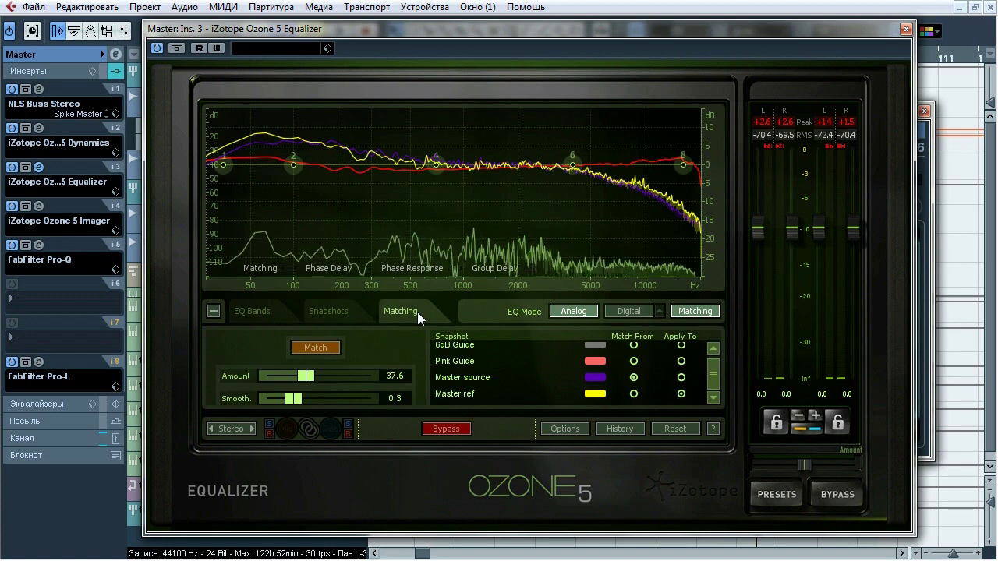
{"action": "left_click", "coordinate": [905, 30]}
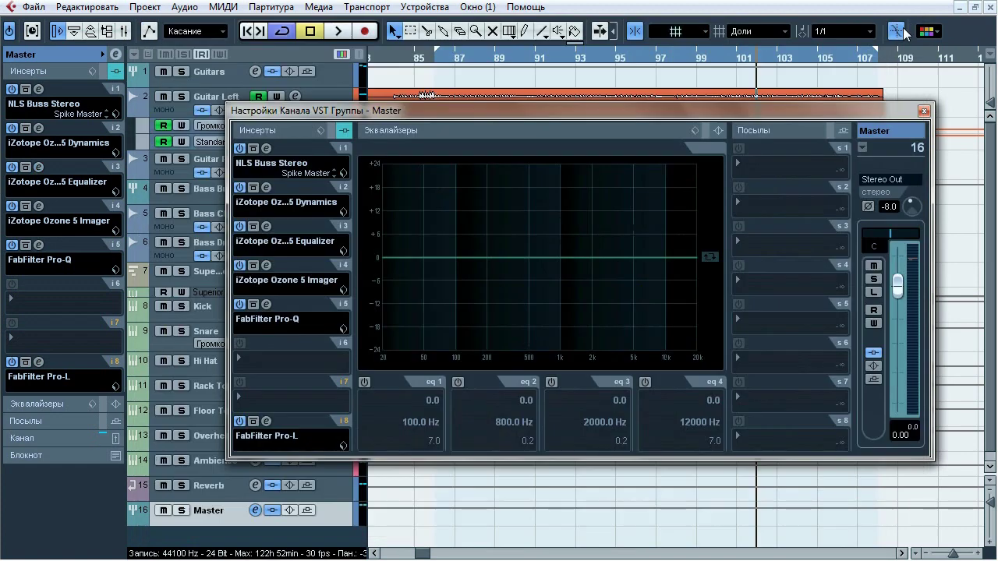
- Play the mix through the Master's Ozone 5 Imager (insert 4) to watch its stereo-width bands, then close it
{"action": "left_click", "coordinate": [266, 268]}
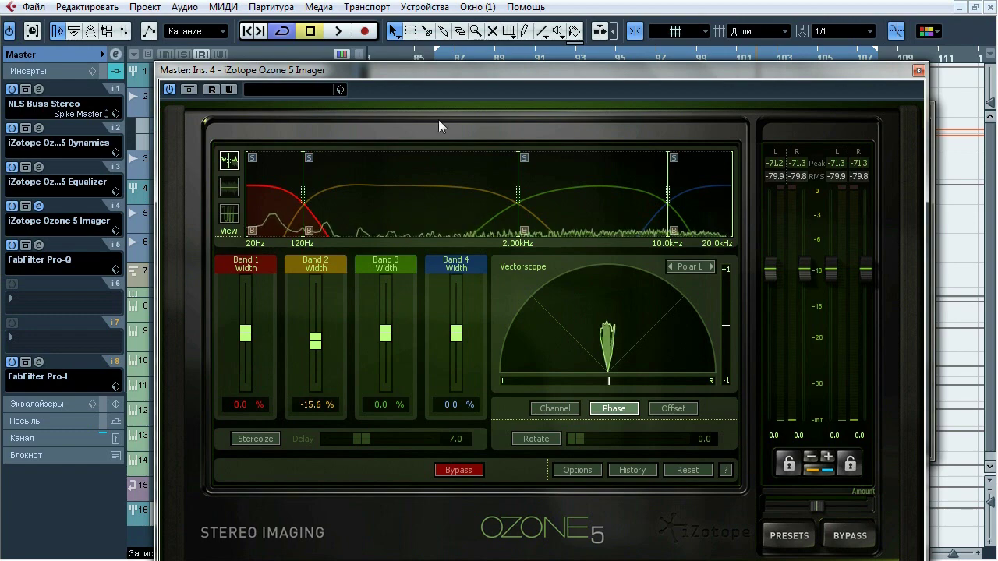
{"action": "left_click_drag", "start_coordinate": [459, 74], "coordinate": [463, 55]}
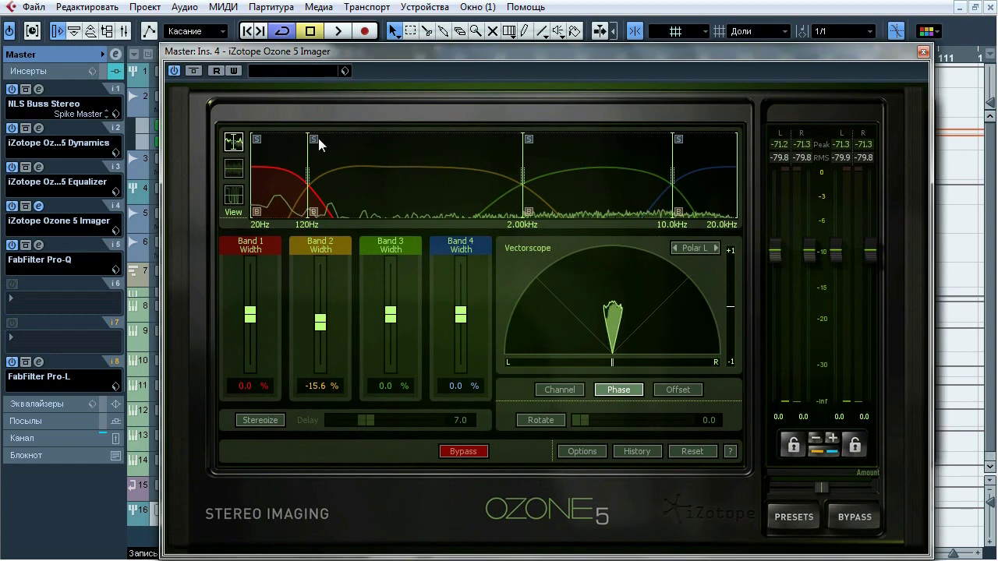
{"action": "key", "text": "space"}
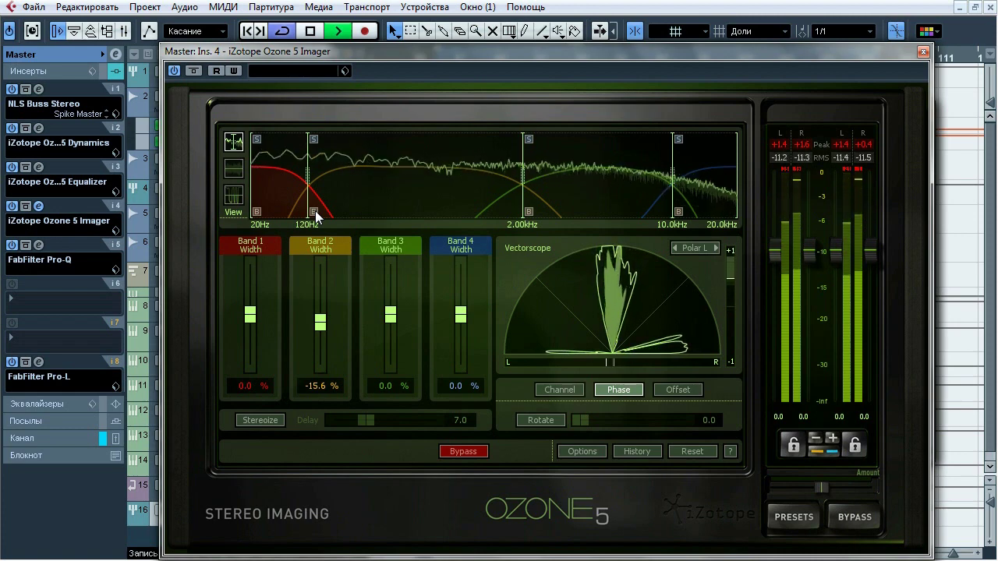
{"action": "key", "text": "space"}
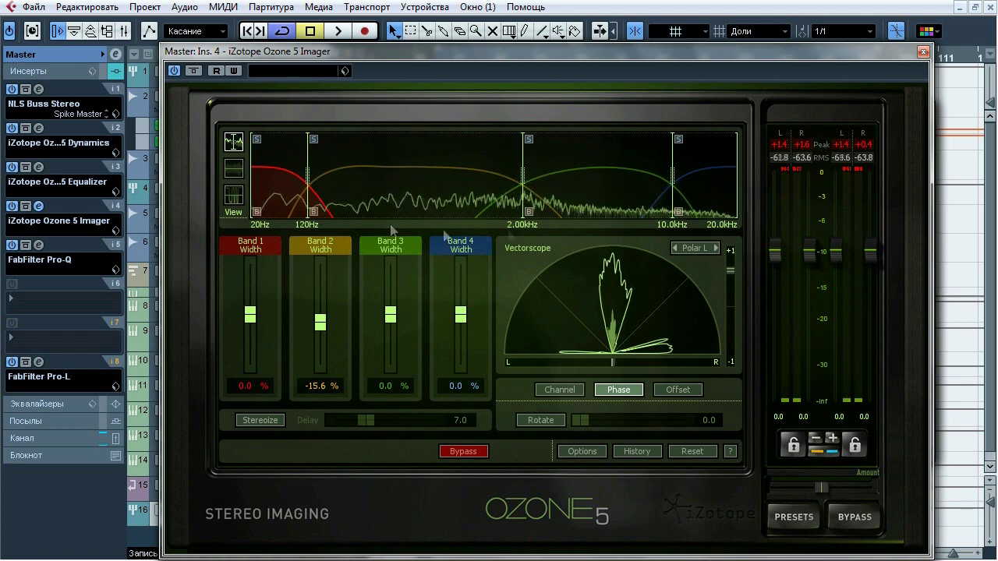
{"action": "left_click", "coordinate": [923, 51]}
- Bring up the Master's Mid/Side Pro-Q alongside the channel settings window
{"action": "left_click", "coordinate": [266, 304]}
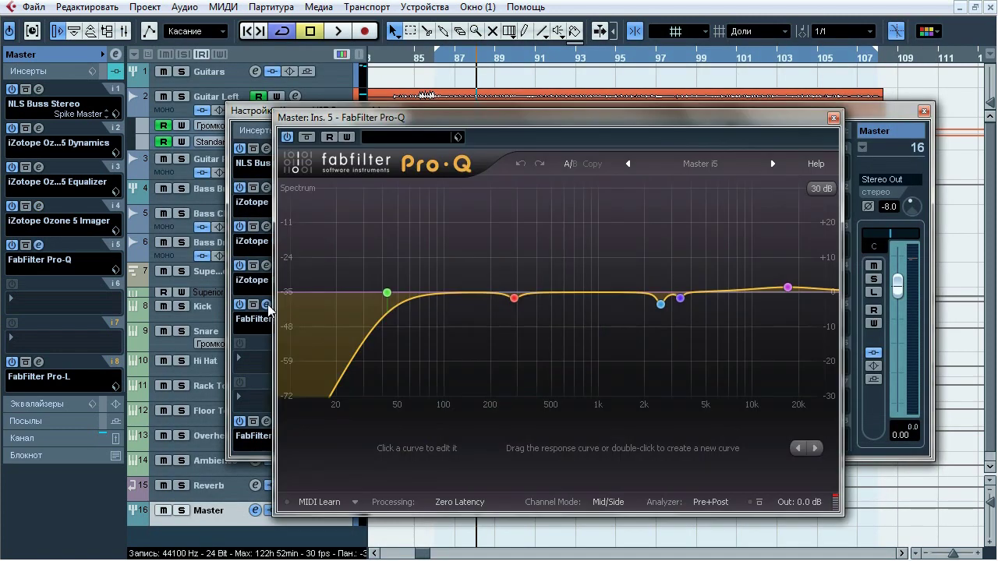
{"action": "mouse_move", "coordinate": [386, 294]}
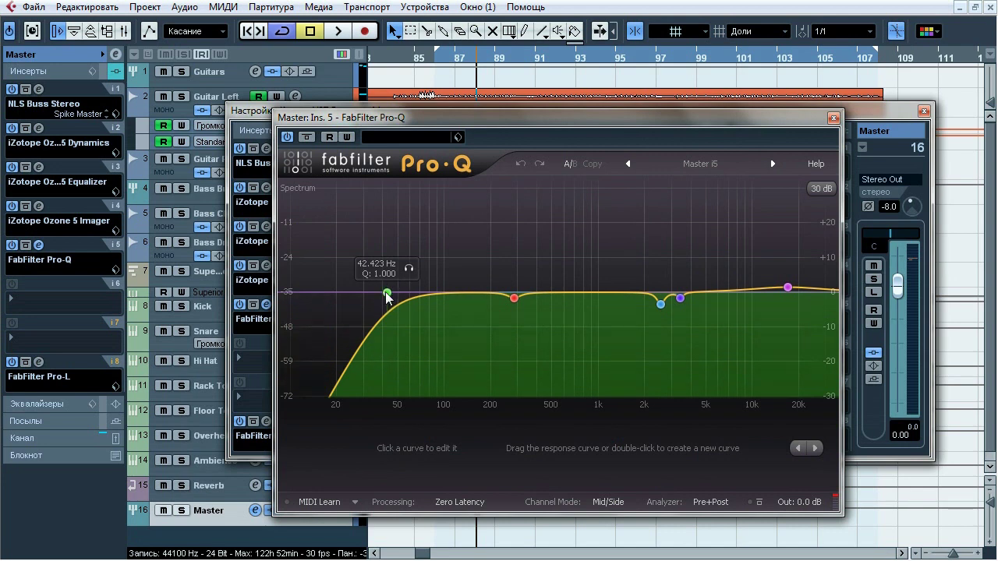
{"action": "left_click_drag", "start_coordinate": [251, 111], "coordinate": [189, 111]}
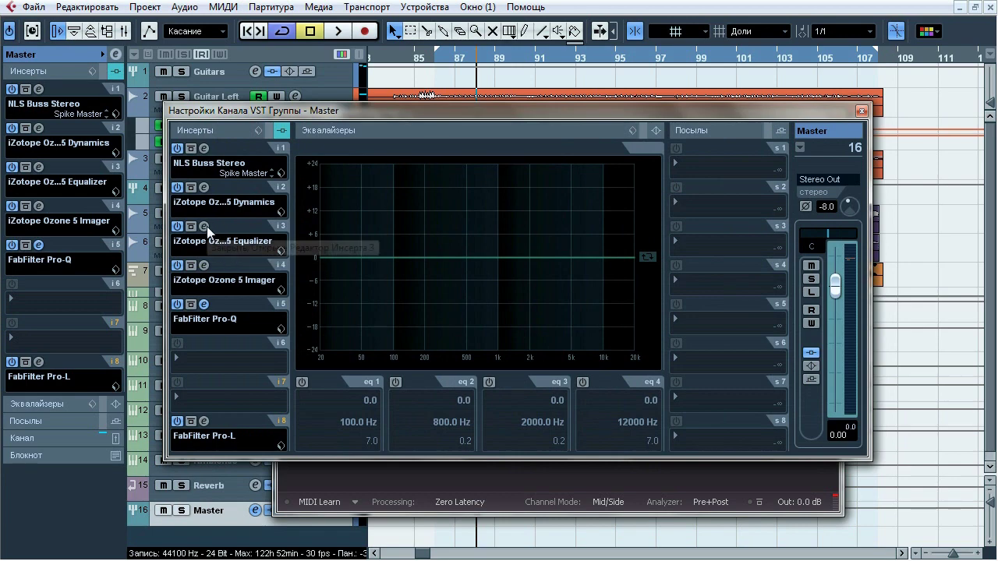
{"action": "left_click", "coordinate": [203, 226]}
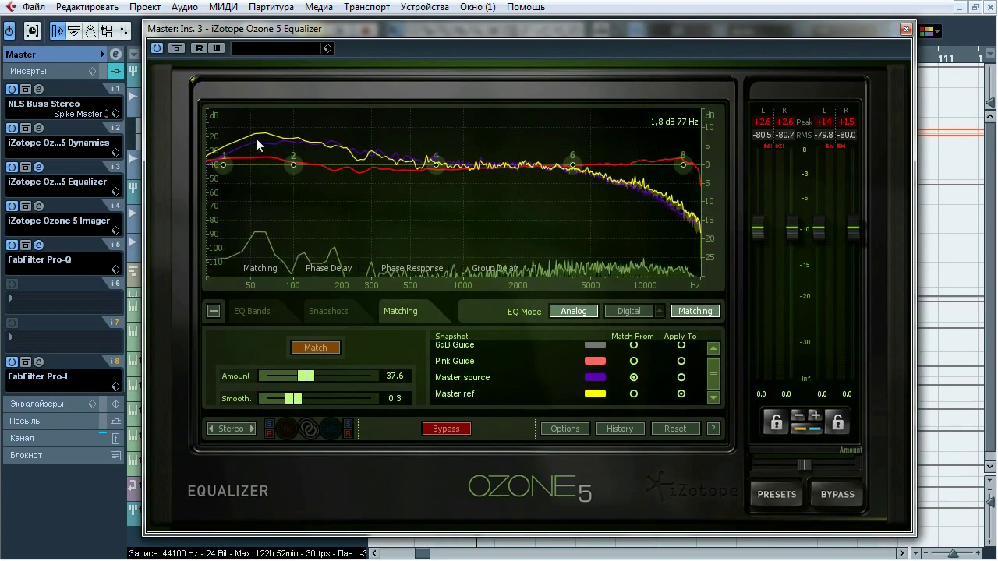
{"action": "left_click", "coordinate": [904, 29]}
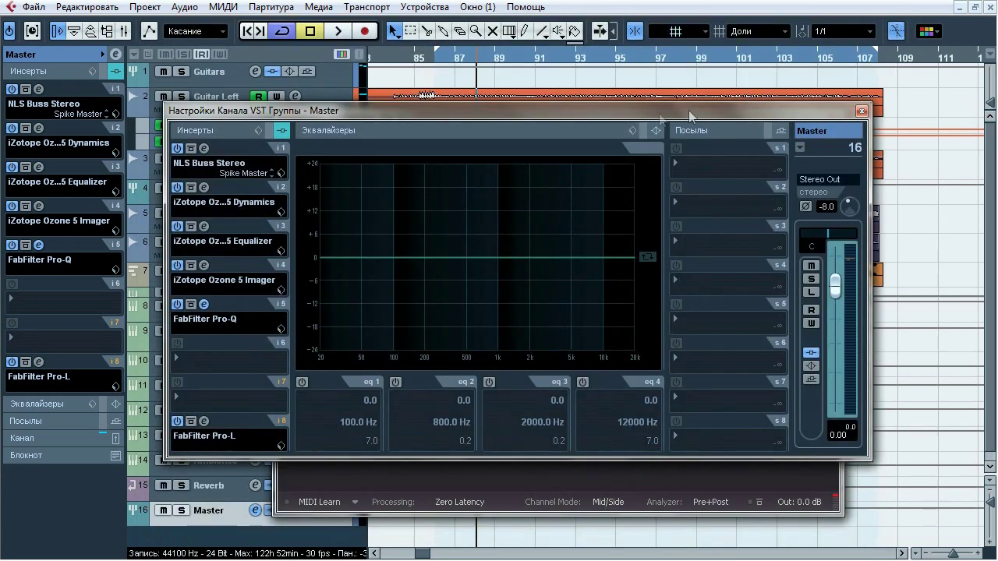
{"action": "left_click_drag", "start_coordinate": [582, 120], "coordinate": [494, 194]}
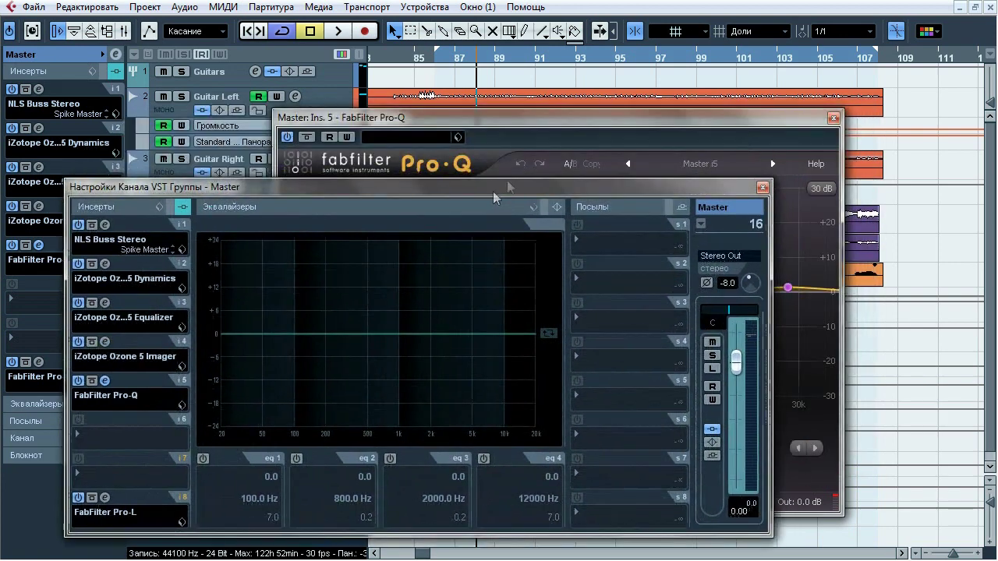
{"action": "left_click", "coordinate": [557, 124]}
{"action": "left_click", "coordinate": [552, 123]}
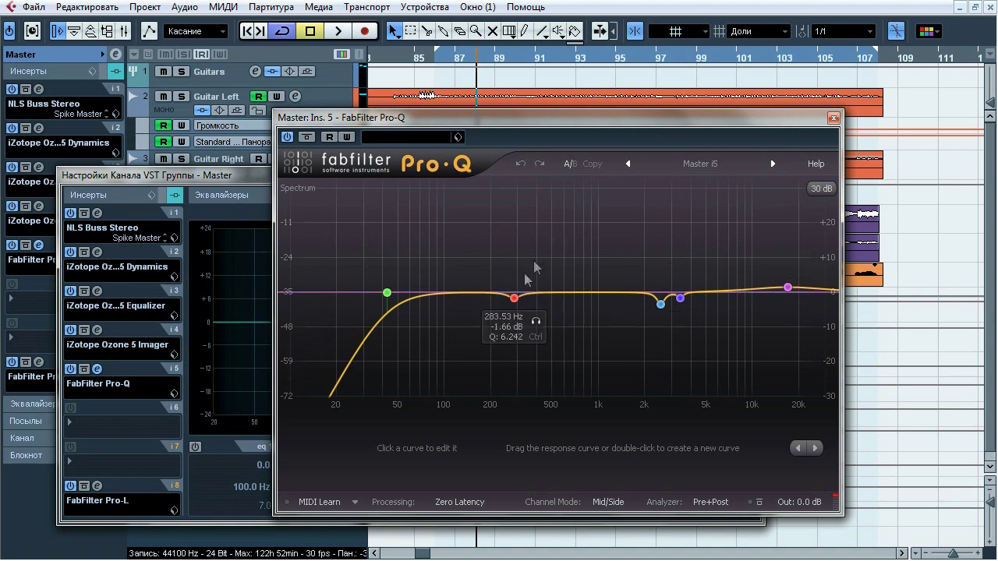
- A/B the whole Pro-Q against bypass and bypass the Pro-L limiter
{"action": "left_click", "coordinate": [311, 140]}
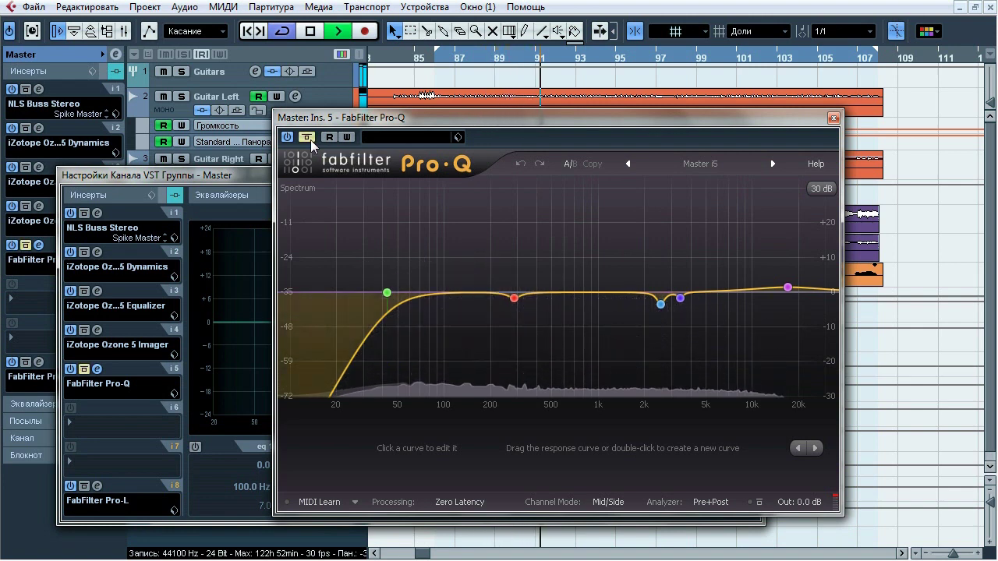
{"action": "left_click", "coordinate": [306, 138]}
{"action": "left_click", "coordinate": [84, 485]}
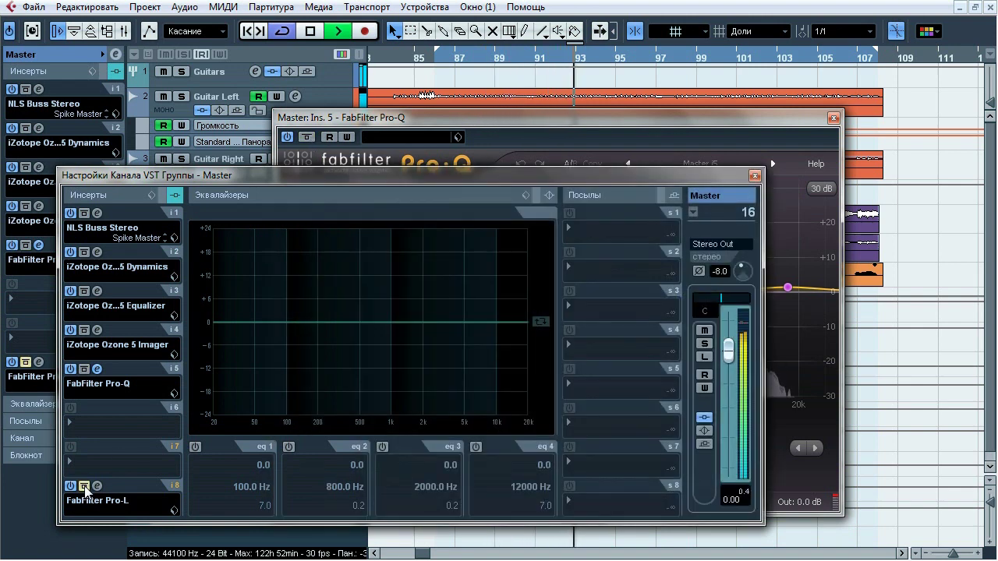
{"action": "left_click", "coordinate": [476, 167]}
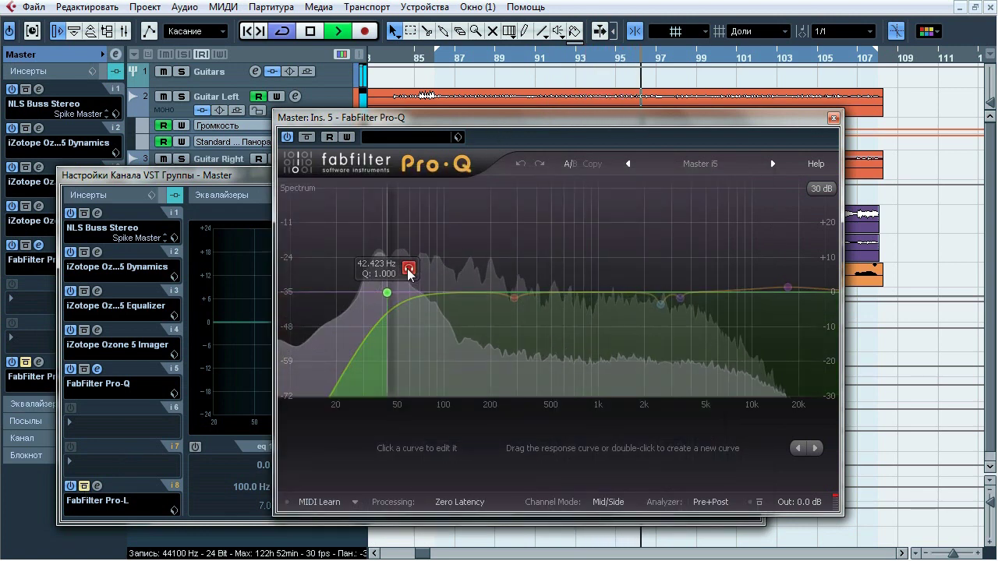
- Solo and toggle the 42 Hz low-cut band to hear its effect
{"action": "left_click", "coordinate": [409, 269]}
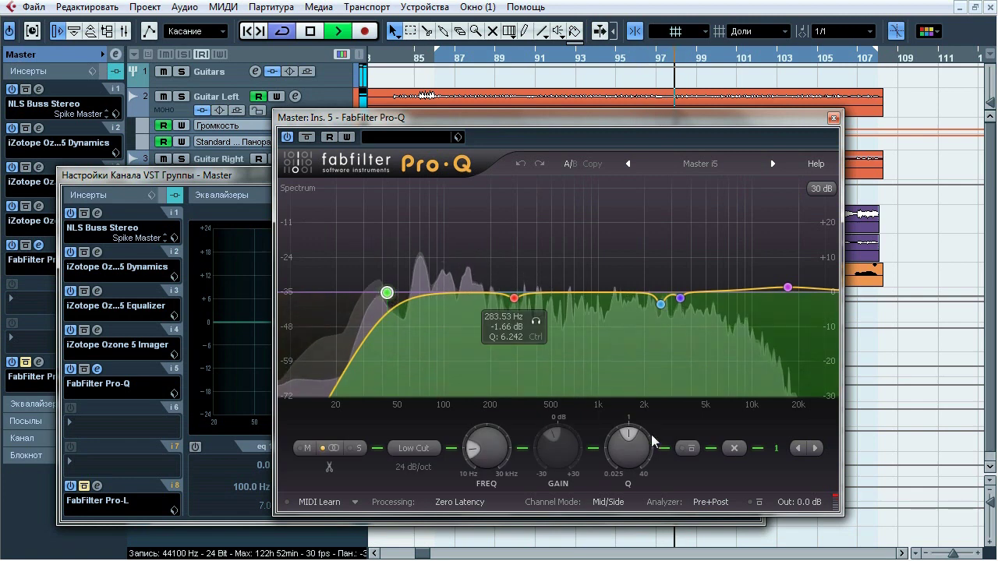
{"action": "left_click", "coordinate": [686, 449]}
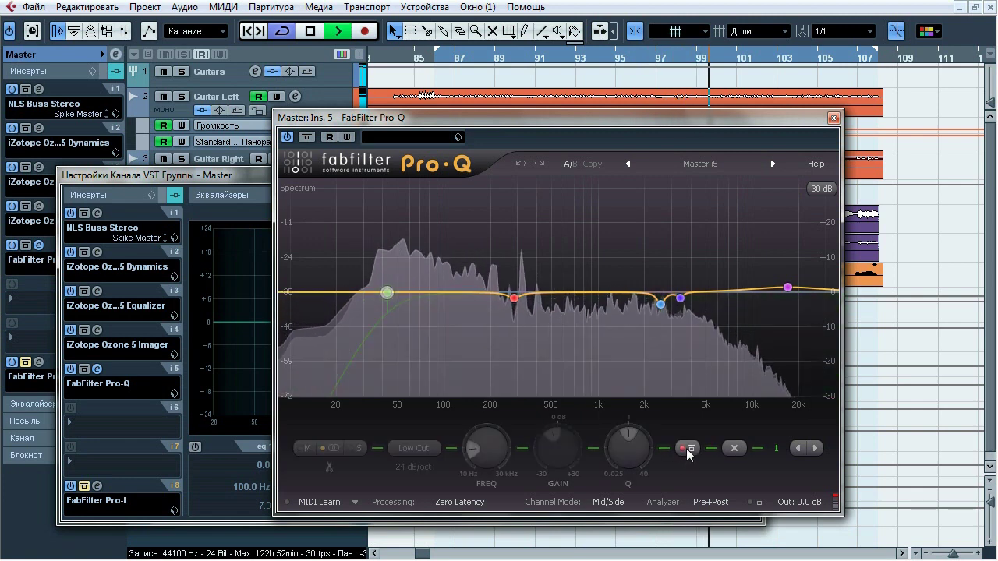
{"action": "left_click", "coordinate": [688, 451]}
{"action": "left_click", "coordinate": [88, 471]}
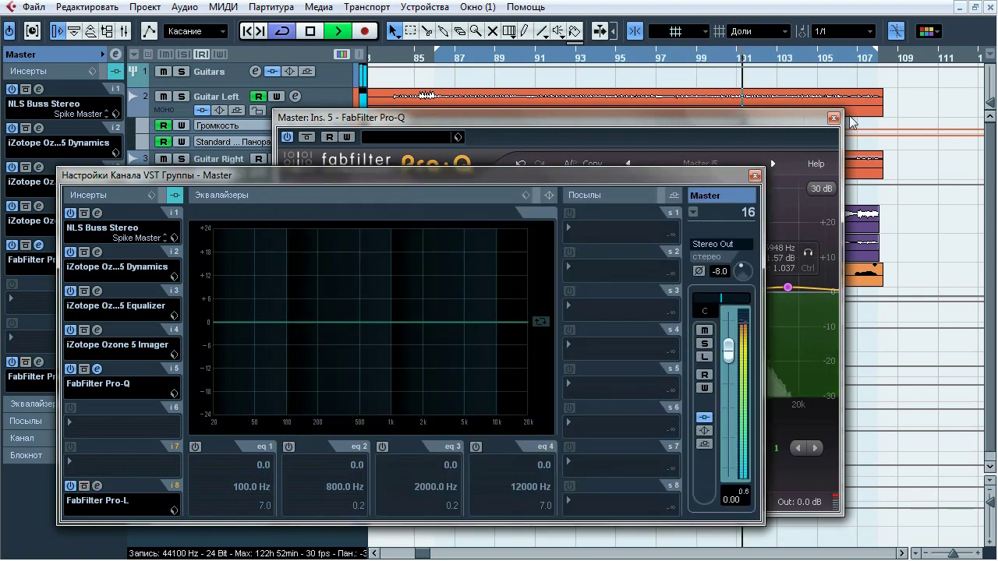
{"action": "left_click", "coordinate": [561, 117]}
{"action": "left_click", "coordinate": [689, 450]}
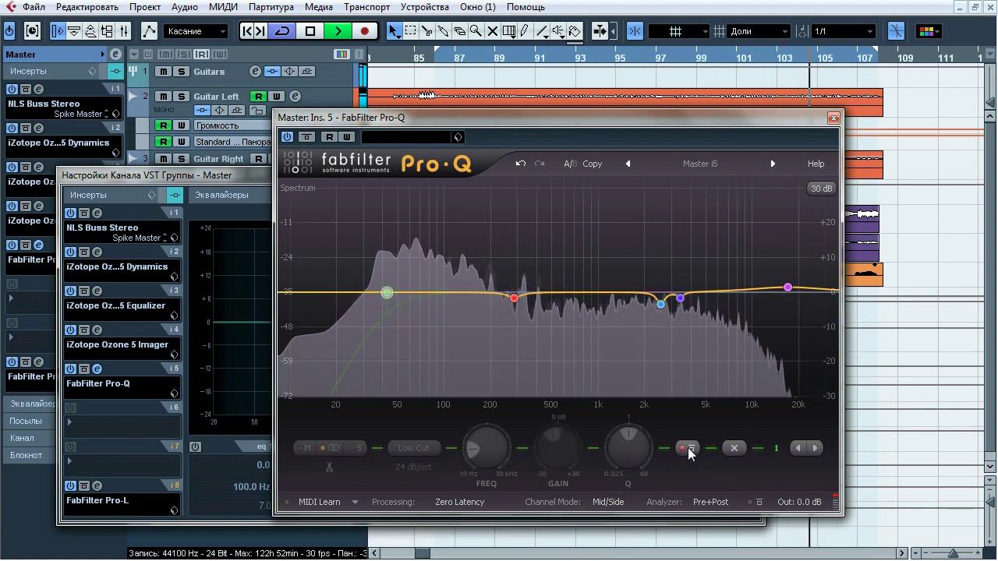
{"action": "left_click", "coordinate": [689, 450]}
{"action": "left_click", "coordinate": [408, 269]}
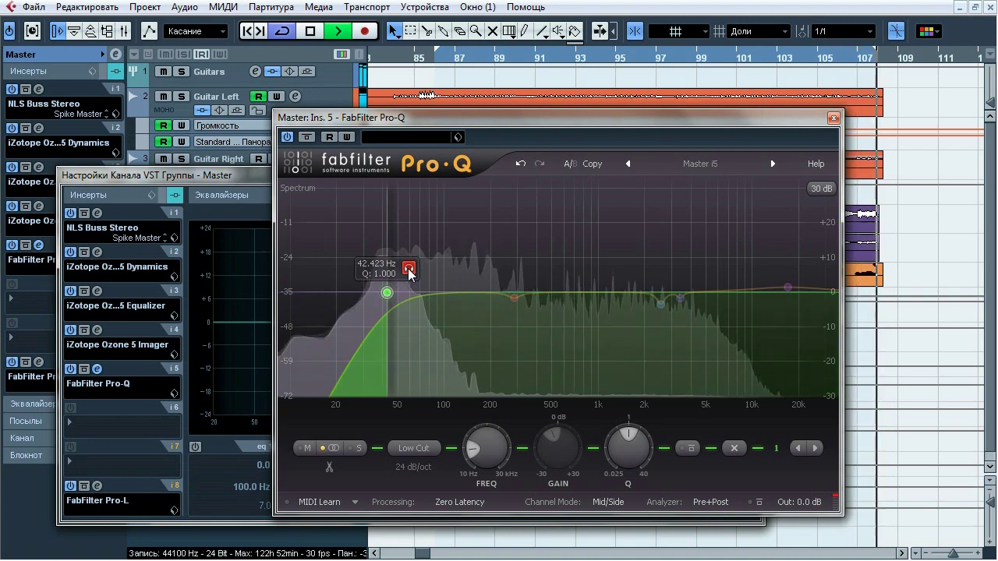
{"action": "left_click", "coordinate": [409, 269]}
- Solo and toggle the 283 Hz bell cut to compare with and without it
{"action": "left_click", "coordinate": [537, 325]}
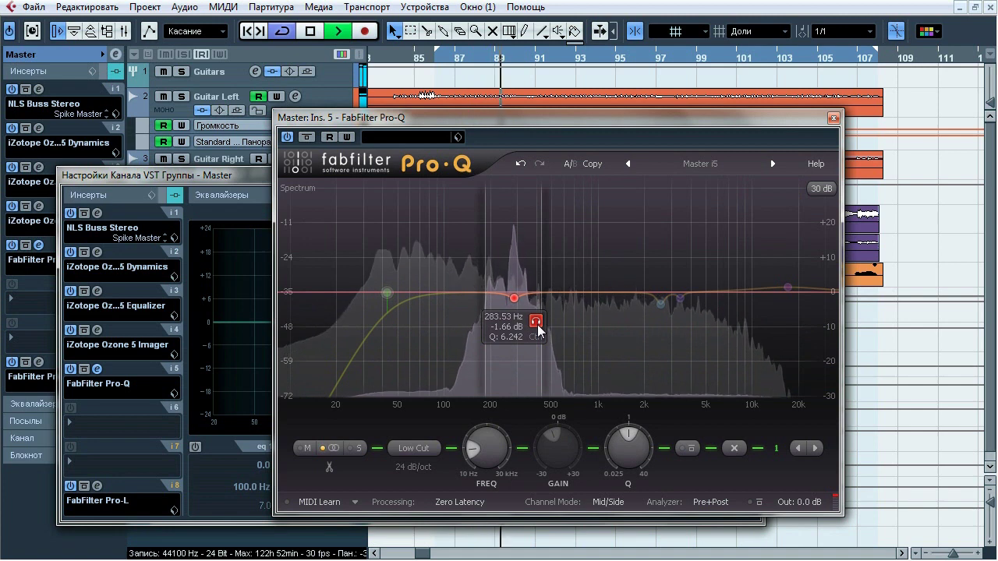
{"action": "left_click", "coordinate": [538, 331]}
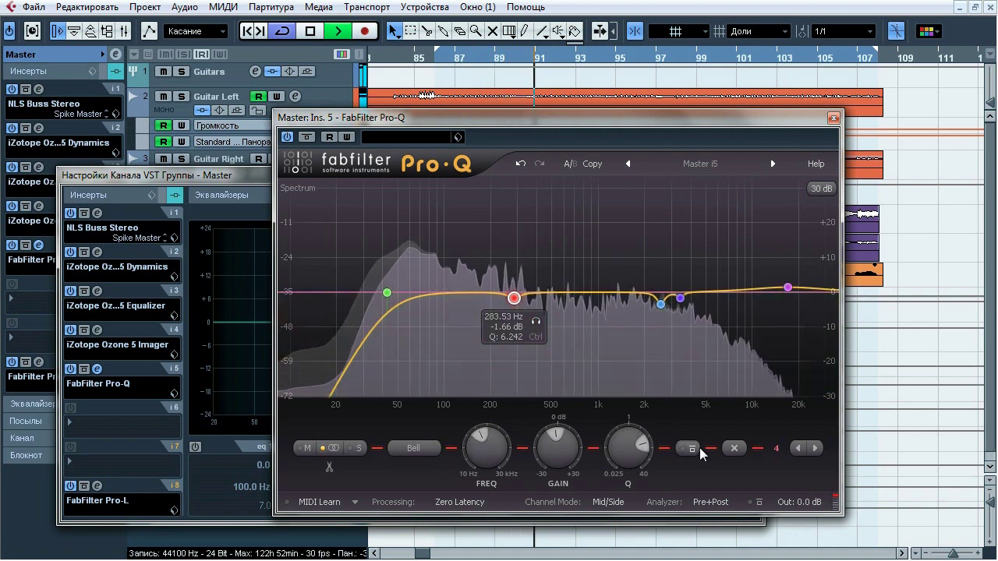
{"action": "left_click", "coordinate": [699, 450]}
{"action": "left_click", "coordinate": [696, 452]}
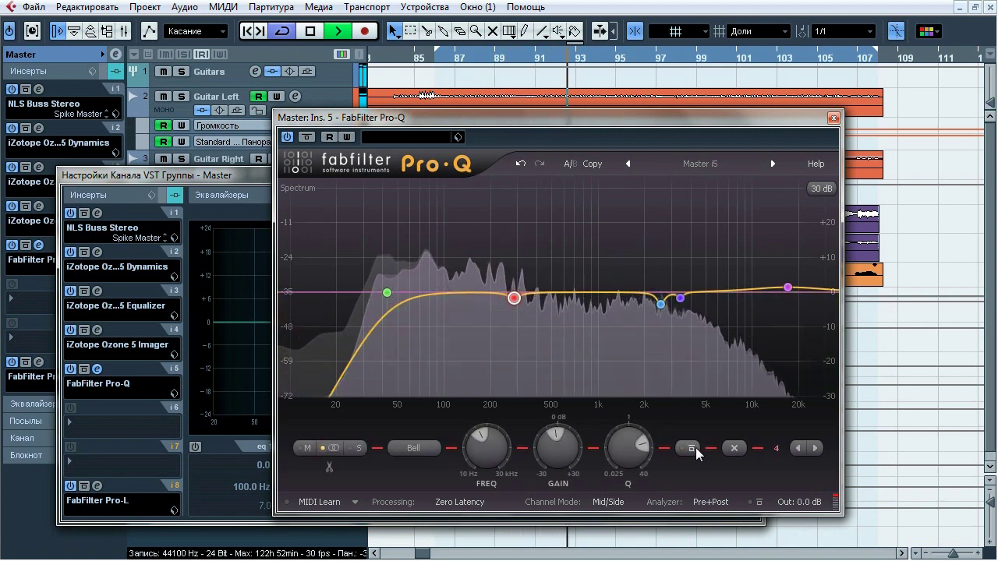
{"action": "left_click", "coordinate": [661, 304]}
{"action": "left_click", "coordinate": [690, 449]}
{"action": "mouse_move", "coordinate": [661, 304]}
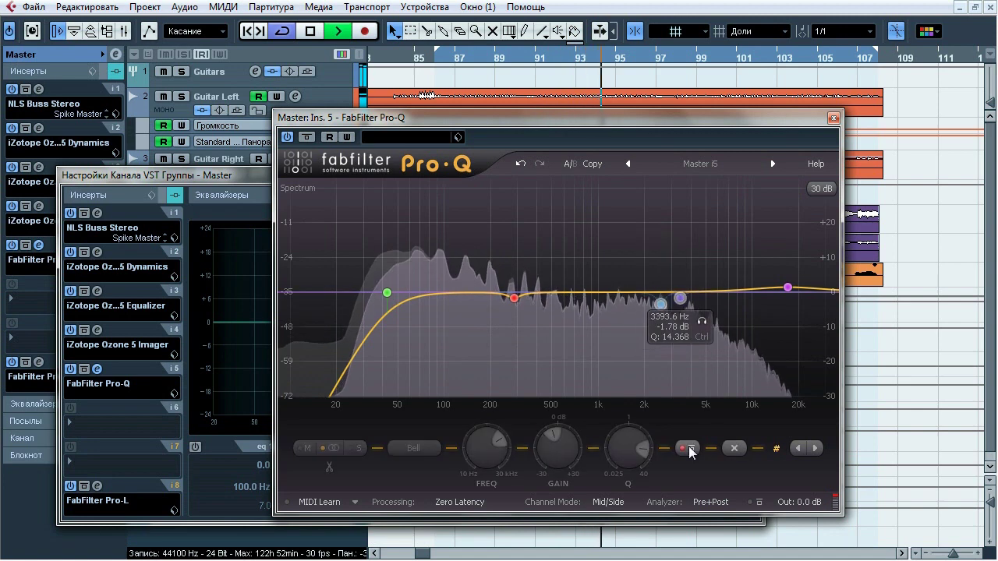
- Solo the narrow cuts near 2.5 kHz and 3.4 kHz, then A/B the cut band
{"action": "left_click", "coordinate": [690, 450]}
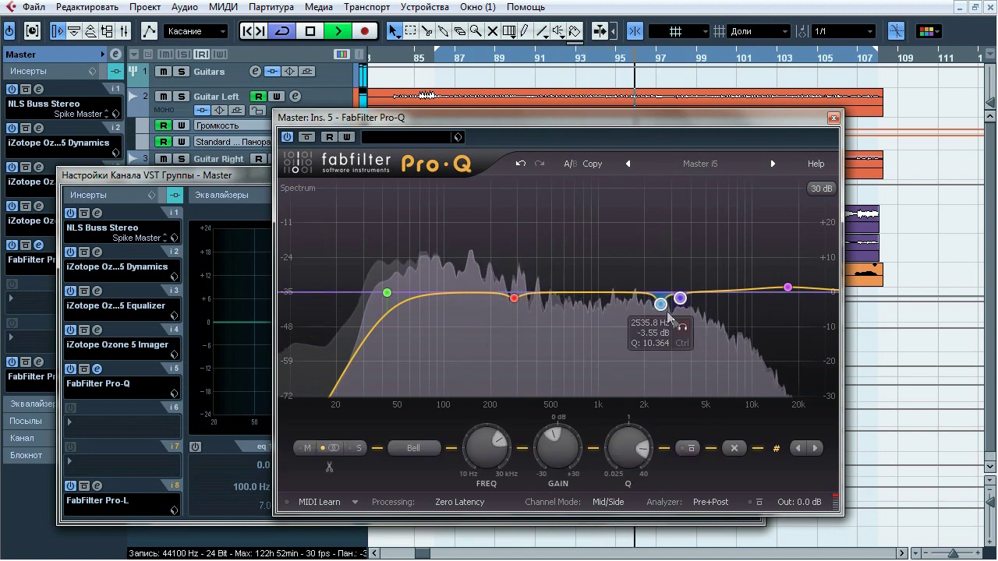
{"action": "left_click", "coordinate": [682, 328]}
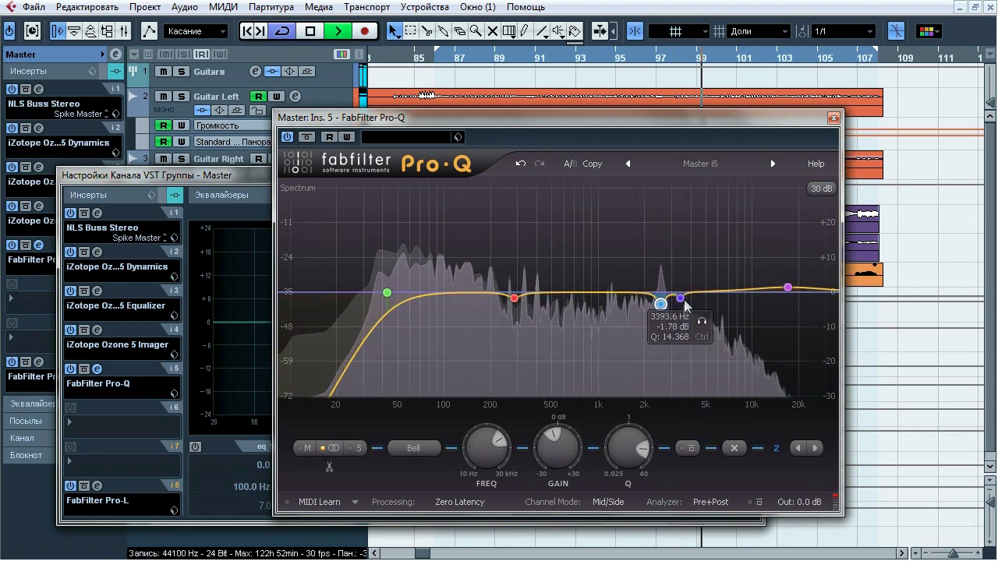
{"action": "left_click_drag", "start_coordinate": [682, 328], "coordinate": [704, 324]}
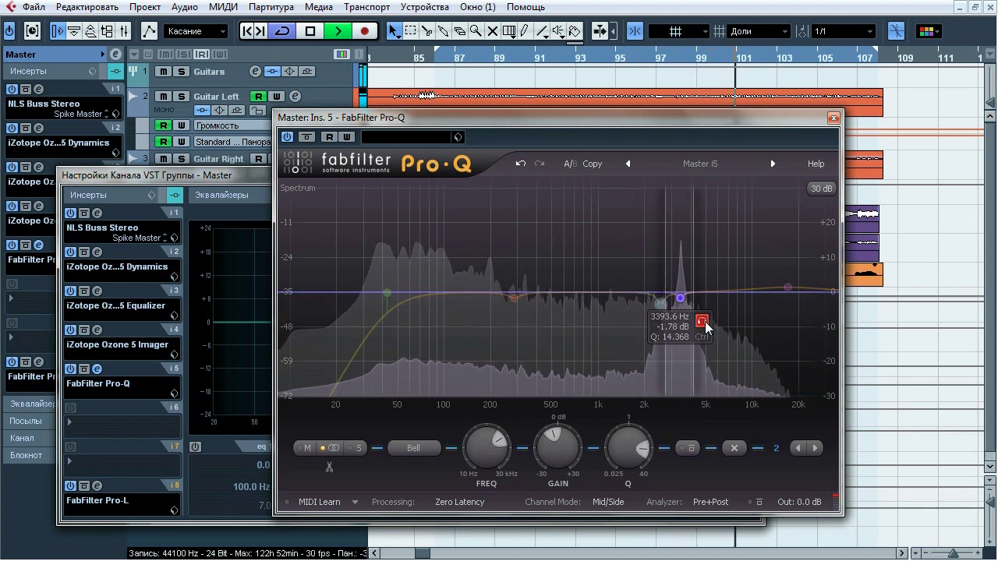
{"action": "left_click_drag", "start_coordinate": [706, 328], "coordinate": [705, 327]}
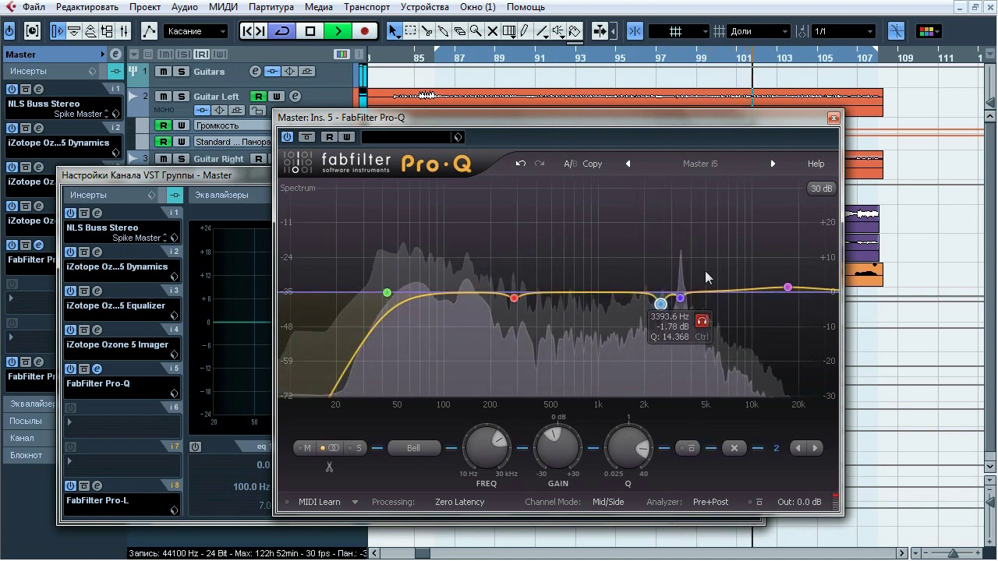
{"action": "left_click", "coordinate": [691, 448]}
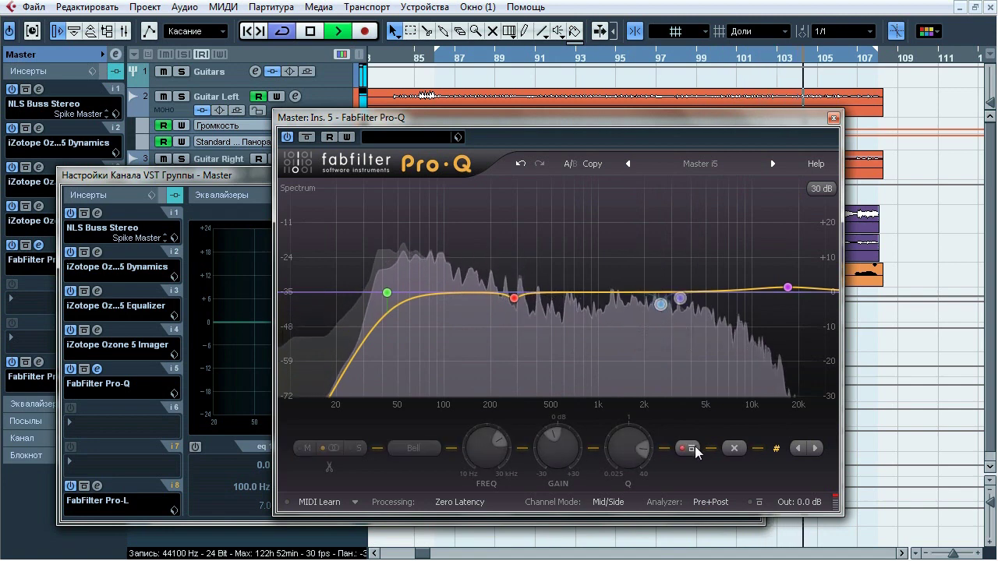
{"action": "left_click", "coordinate": [691, 448]}
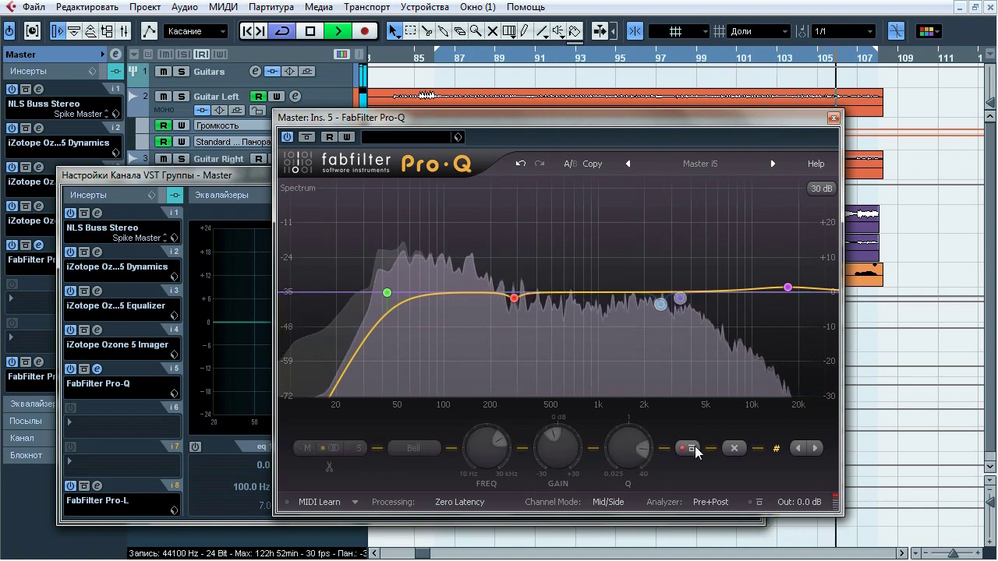
{"action": "left_click", "coordinate": [691, 448]}
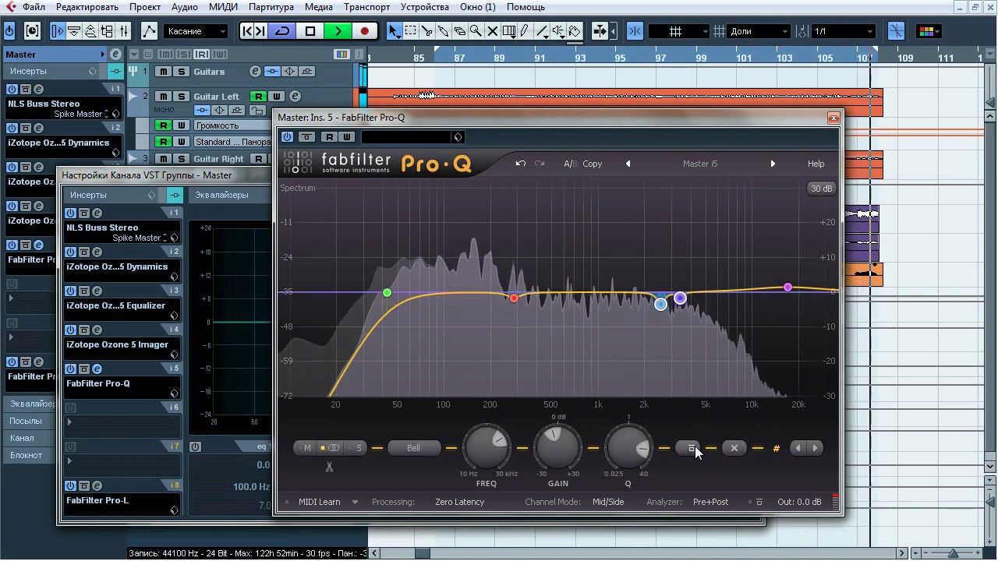
- Solo the 17 kHz high boost, A/B the whole EQ, then stop playback and close Pro-Q
{"action": "left_click", "coordinate": [808, 254], "text": "ctrl"}
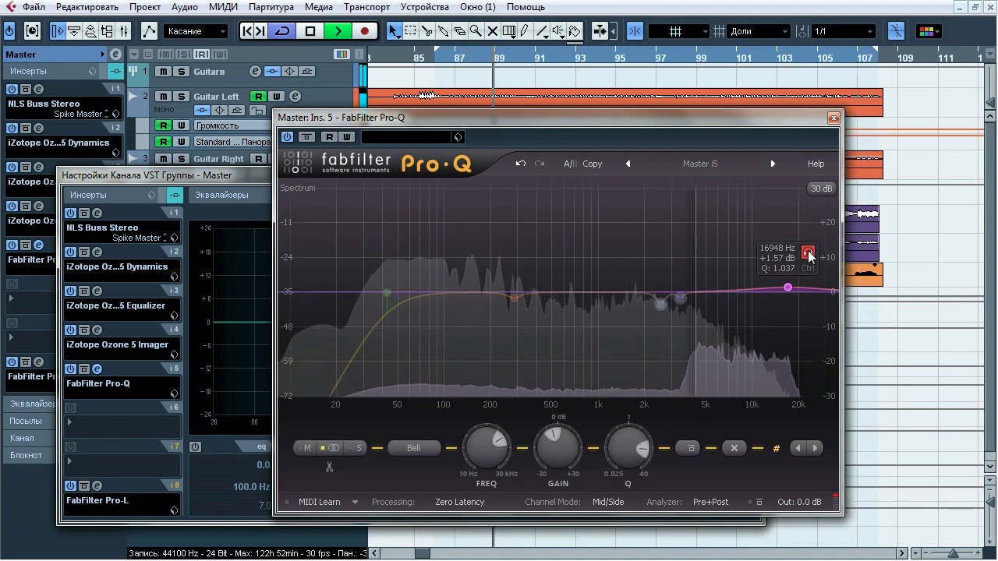
{"action": "left_click", "coordinate": [808, 254]}
{"action": "left_click", "coordinate": [787, 288]}
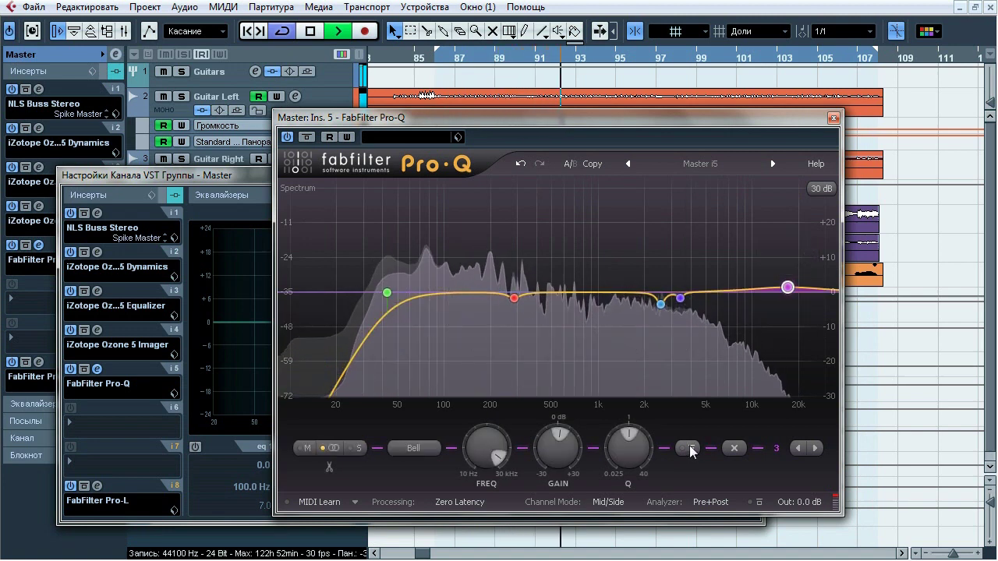
{"action": "left_click", "coordinate": [308, 137]}
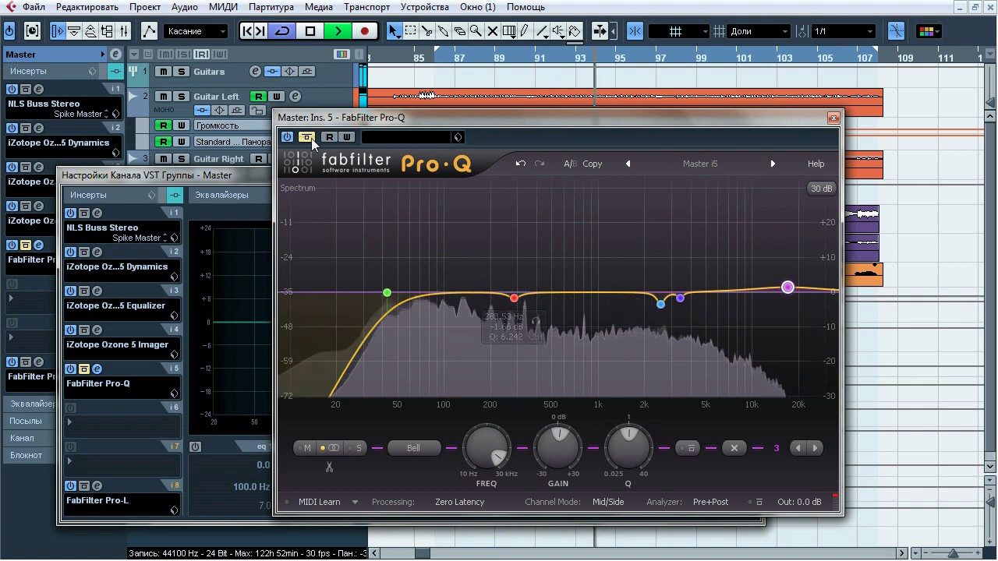
{"action": "left_click", "coordinate": [308, 137]}
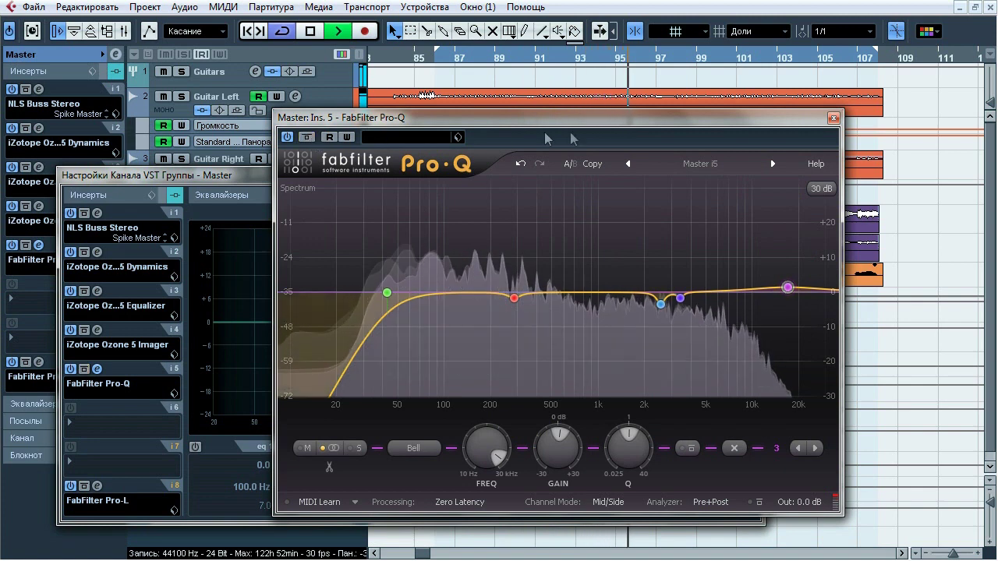
{"action": "key", "text": "space"}
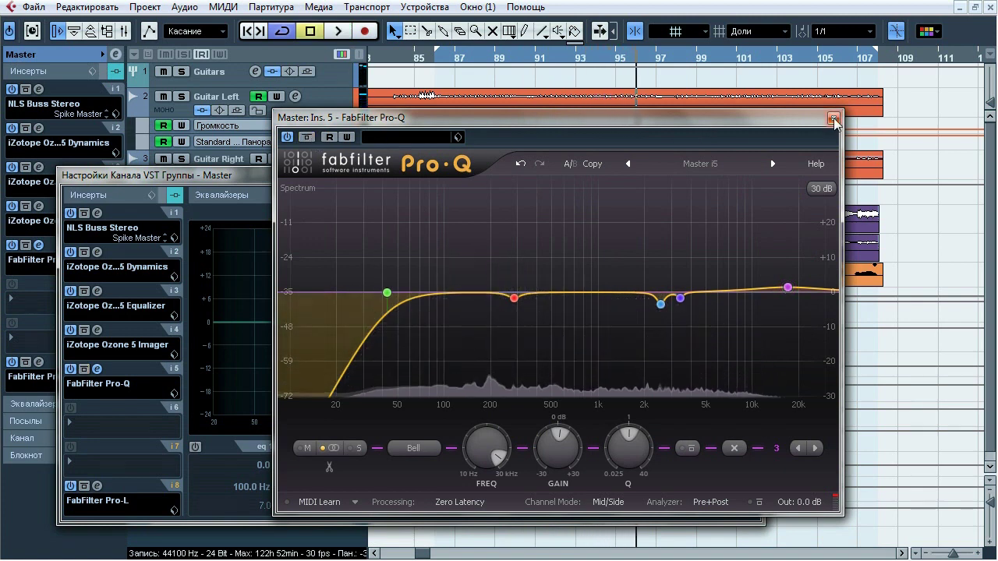
{"action": "left_click", "coordinate": [833, 117]}
- Toggle the Master's Pro-L limiter on and off repeatedly during playback, then stop and close it
{"action": "left_click", "coordinate": [97, 486]}
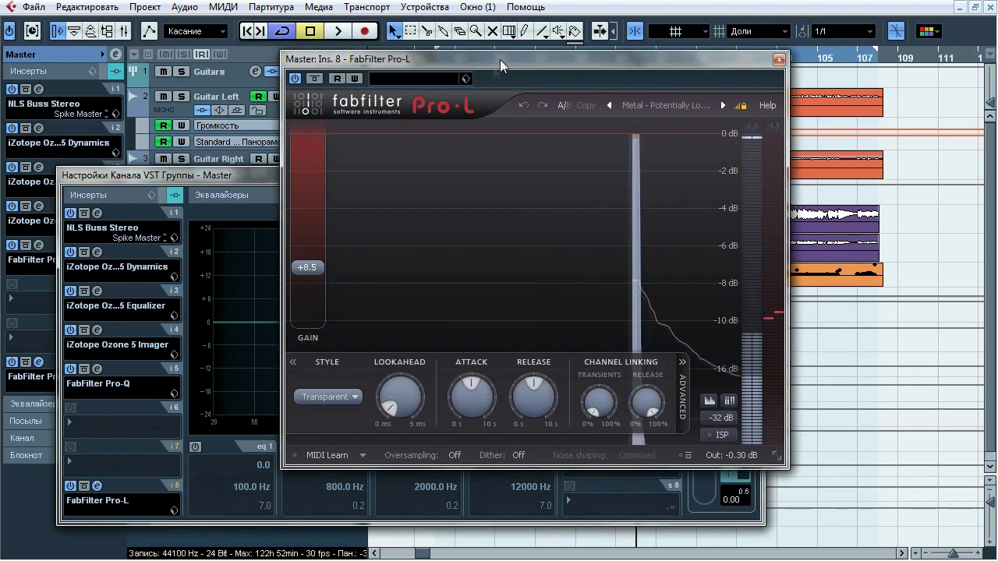
{"action": "left_click_drag", "start_coordinate": [499, 59], "coordinate": [492, 70]}
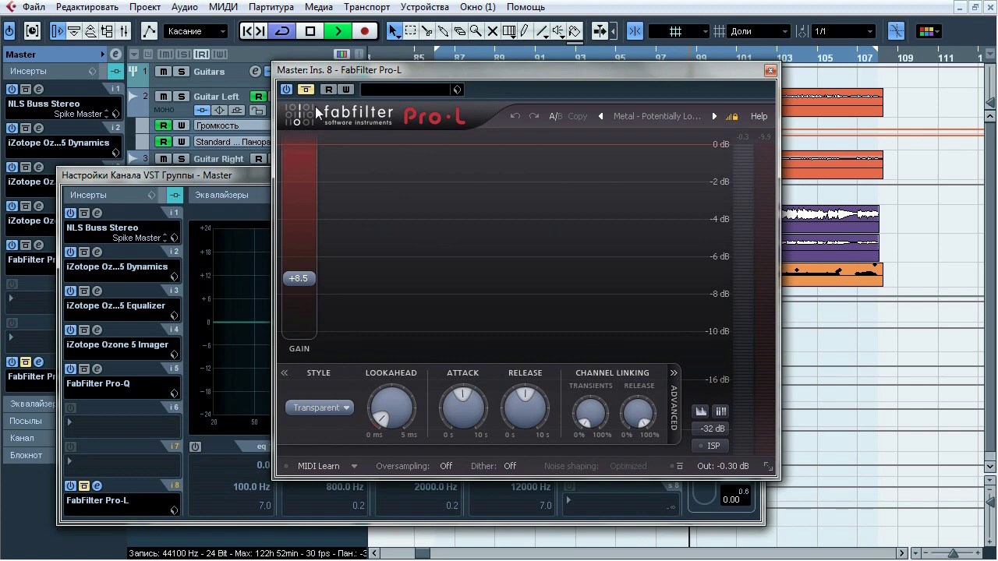
{"action": "left_click", "coordinate": [308, 89]}
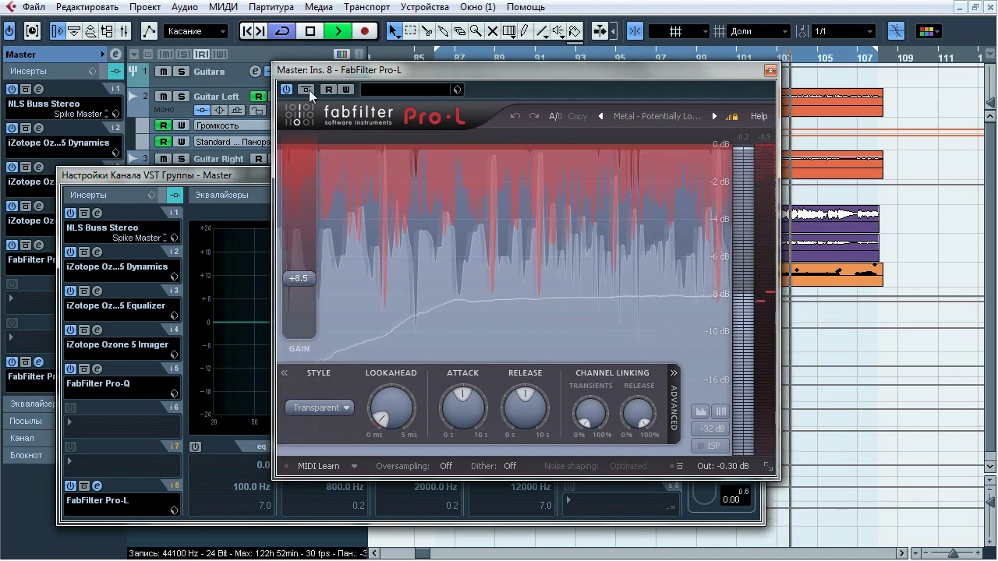
{"action": "left_click", "coordinate": [307, 90]}
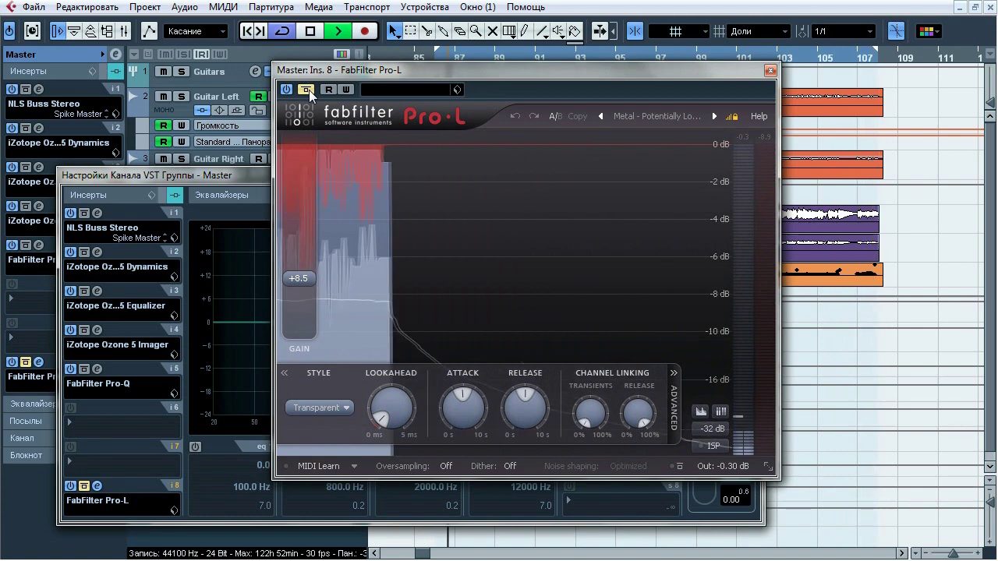
{"action": "left_click", "coordinate": [307, 90]}
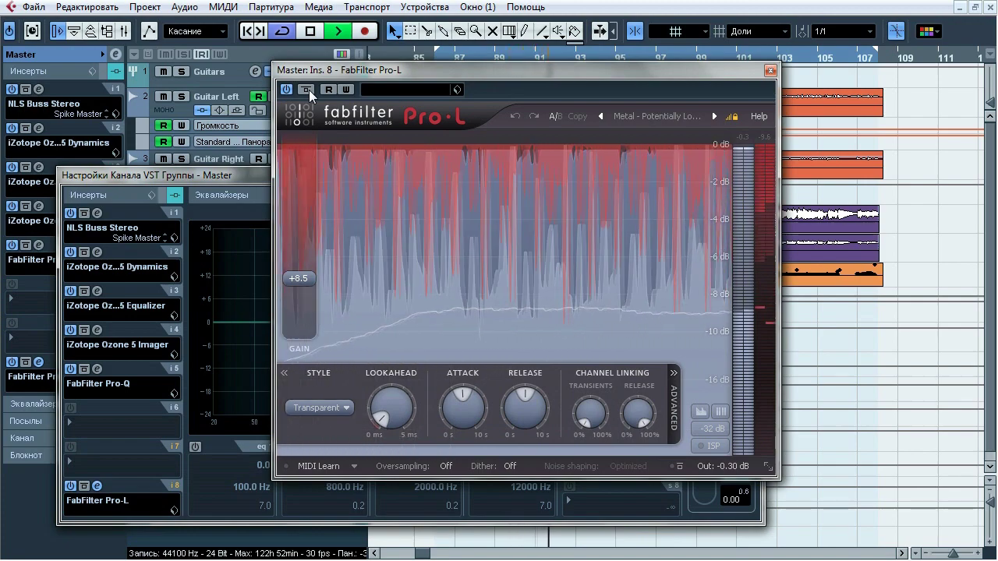
{"action": "left_click", "coordinate": [309, 90]}
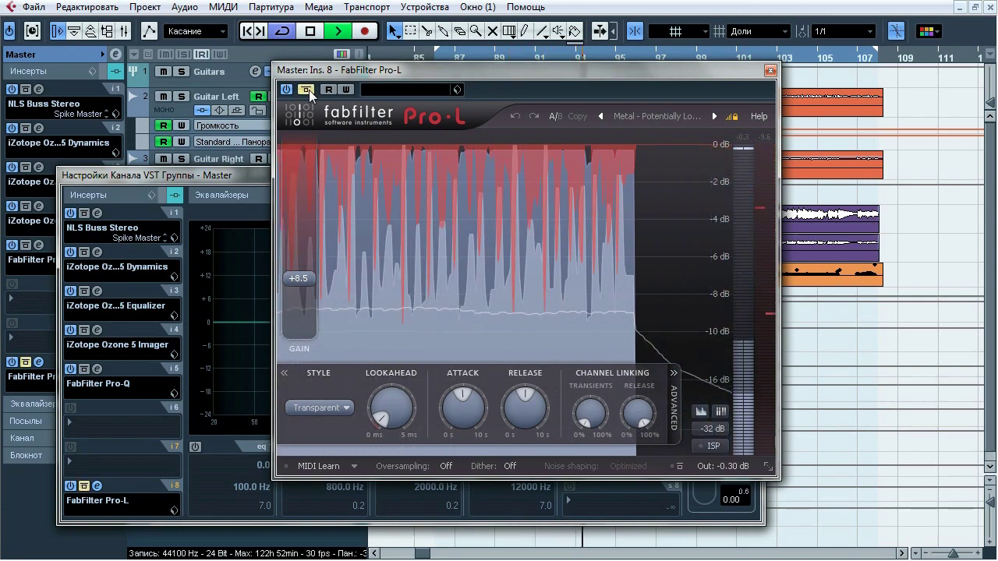
{"action": "left_click", "coordinate": [309, 90]}
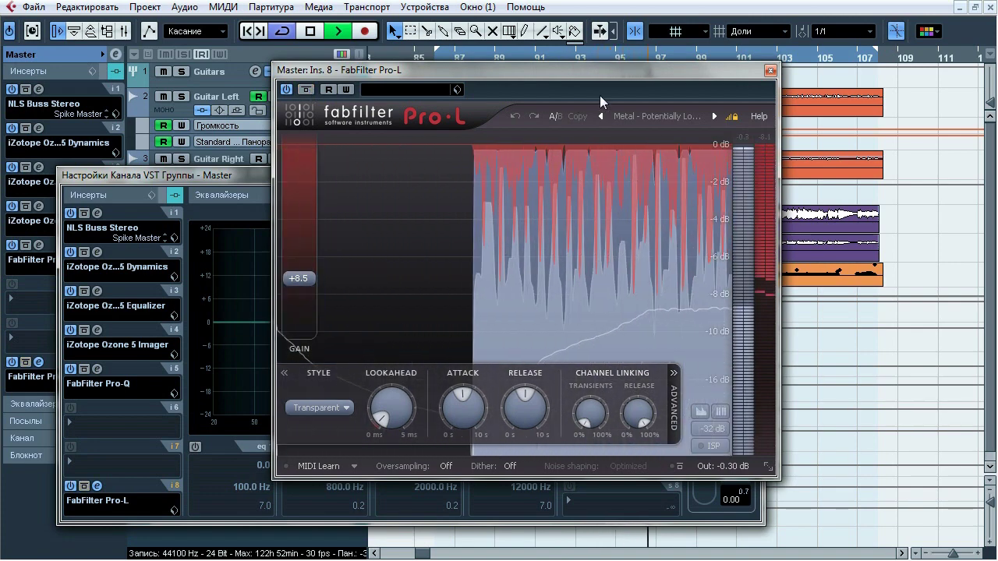
{"action": "key", "text": "space"}
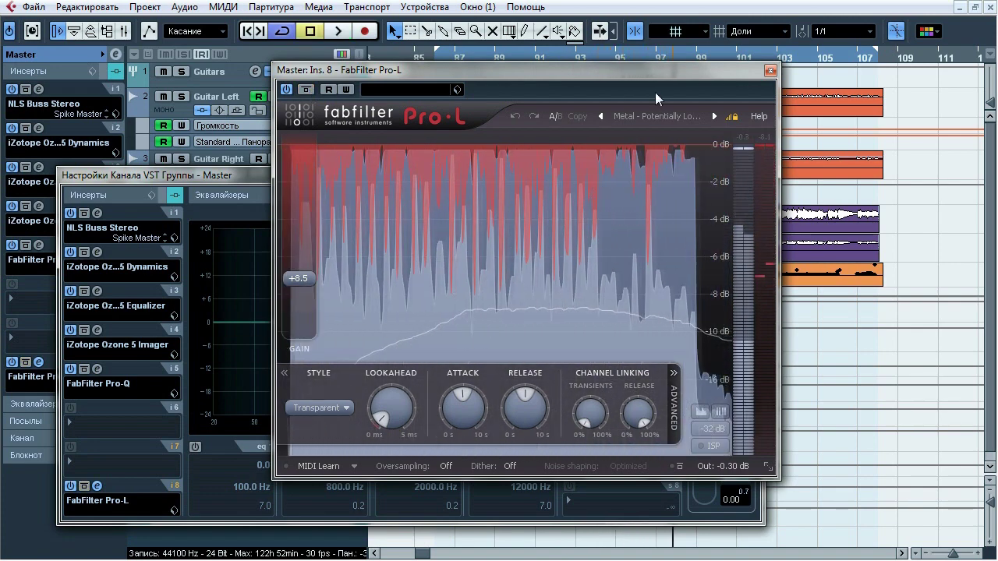
{"action": "left_click", "coordinate": [770, 70]}
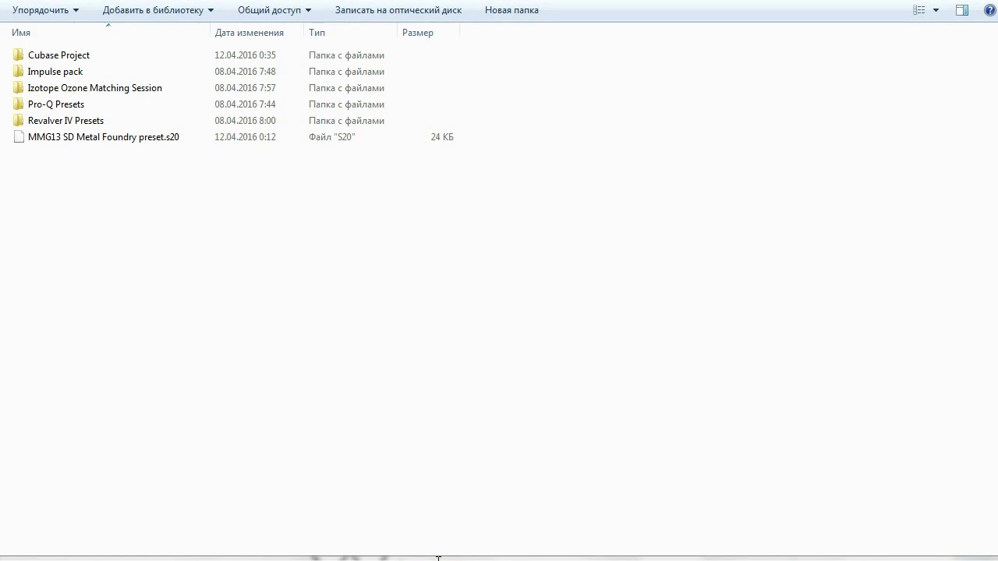
{"action": "double_click", "coordinate": [51, 56]}
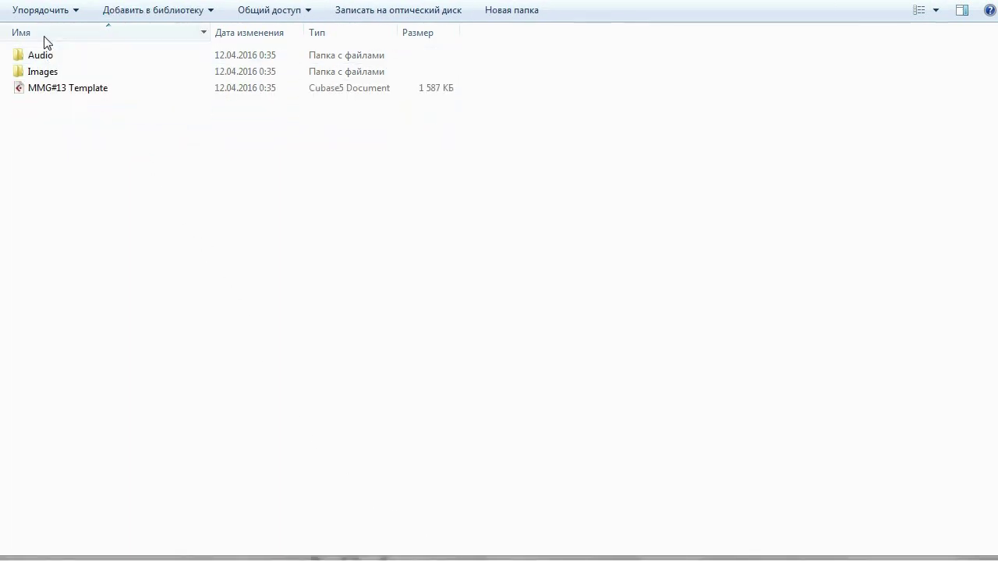
{"action": "key", "text": "alt+Left"}
{"action": "double_click", "coordinate": [62, 72]}
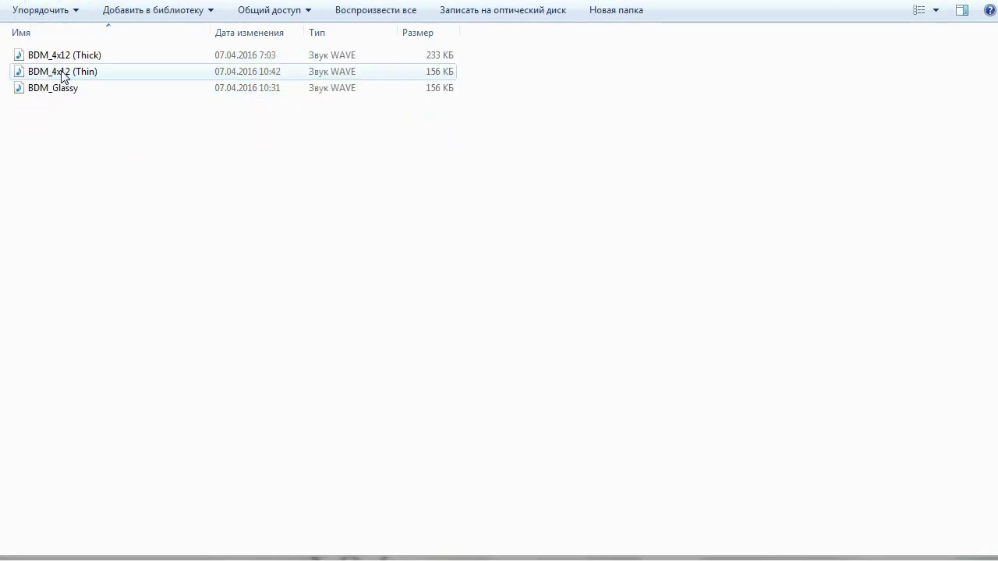
{"action": "key", "text": "alt+Left"}
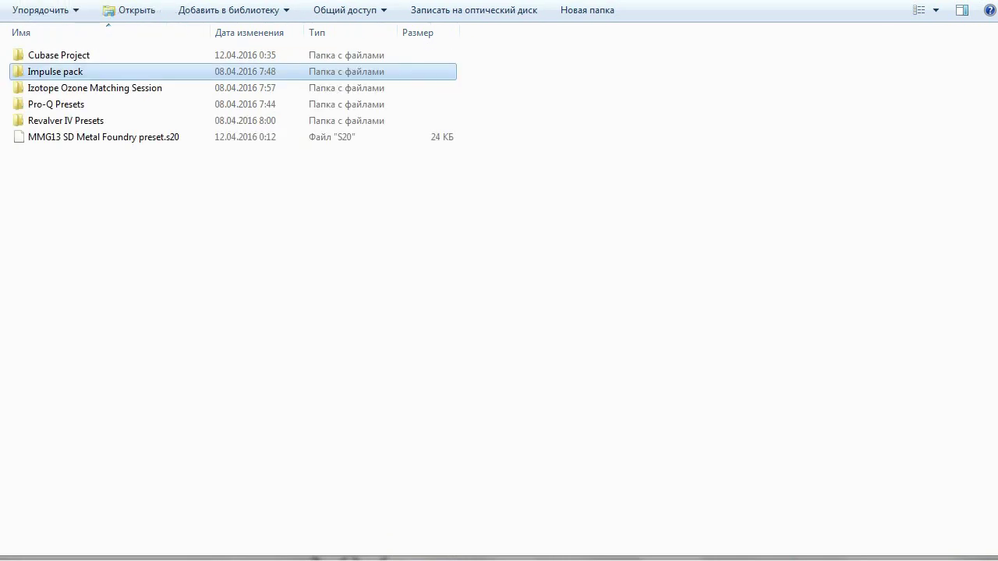
{"action": "double_click", "coordinate": [48, 86]}
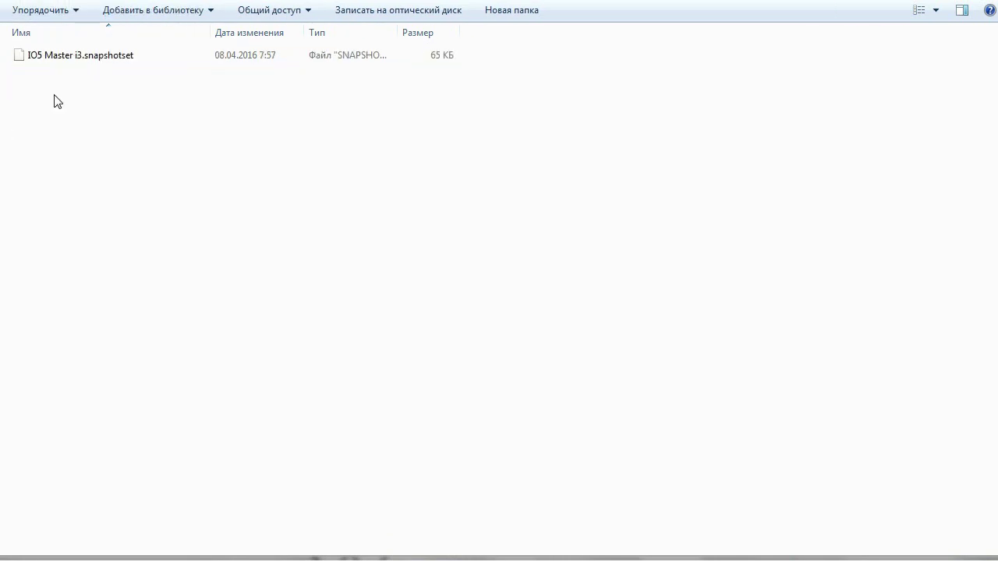
{"action": "key", "text": "alt+Left"}
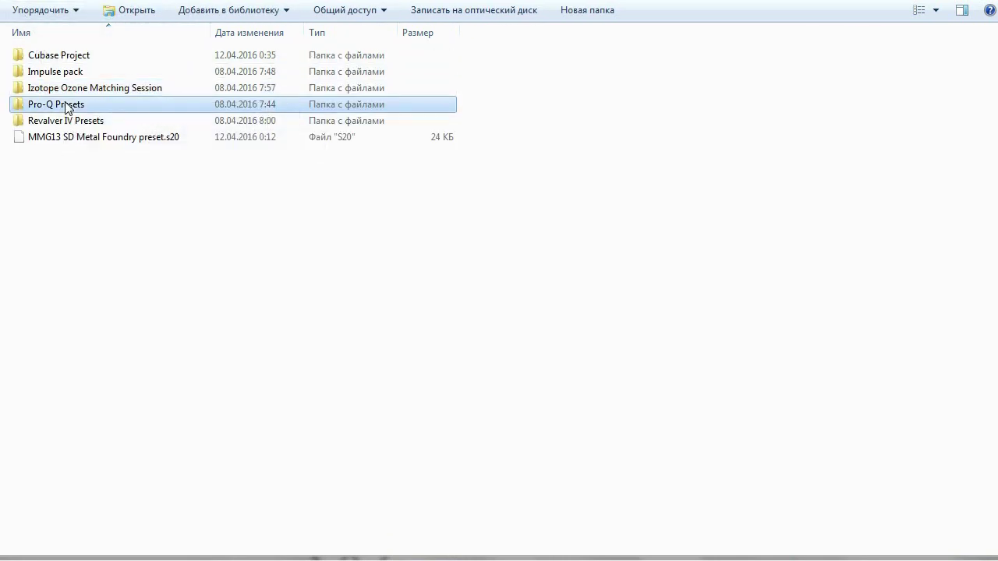
{"action": "double_click", "coordinate": [64, 104]}
{"action": "key", "text": "alt+Left"}
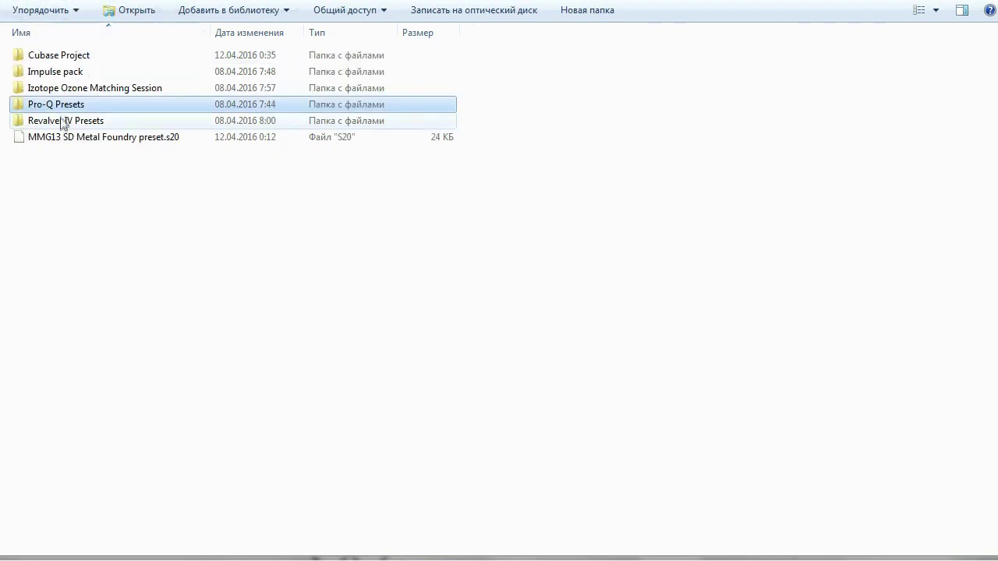
{"action": "double_click", "coordinate": [64, 121]}
{"action": "key", "text": "alt+Left"}
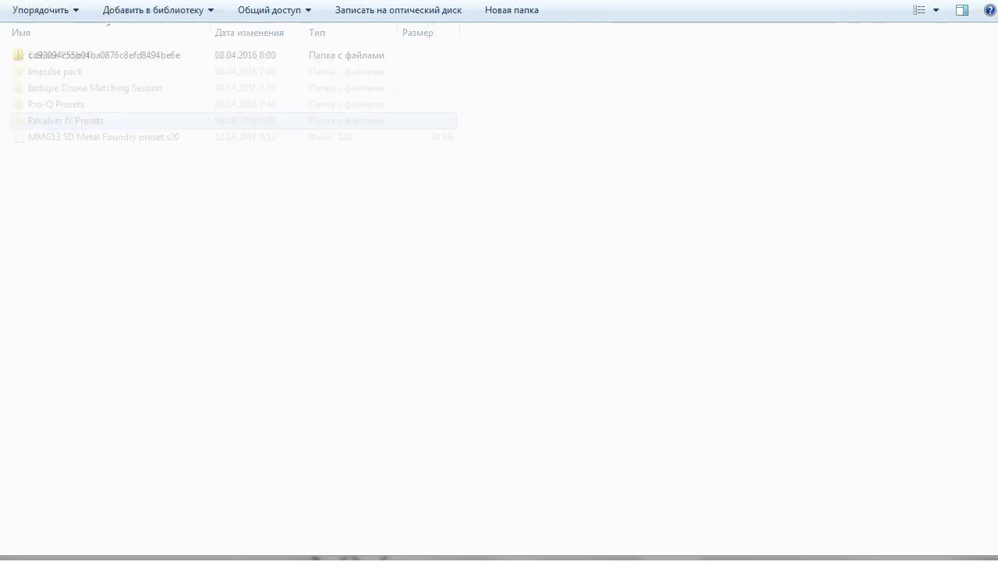
{"action": "left_click", "coordinate": [74, 143]}
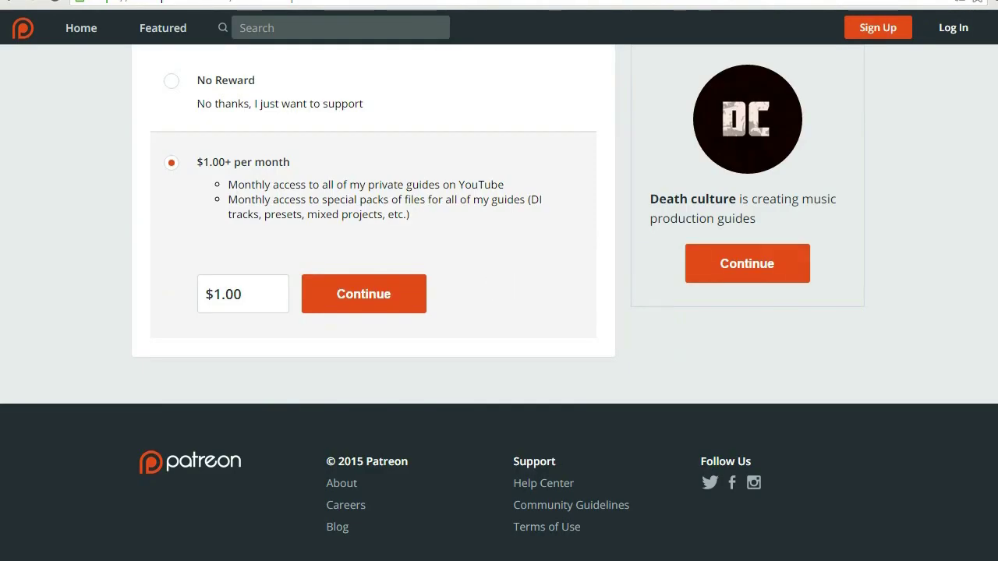
{"action": "scroll", "coordinate": [499, 281], "scroll_direction": "up", "scroll_amount": 3}
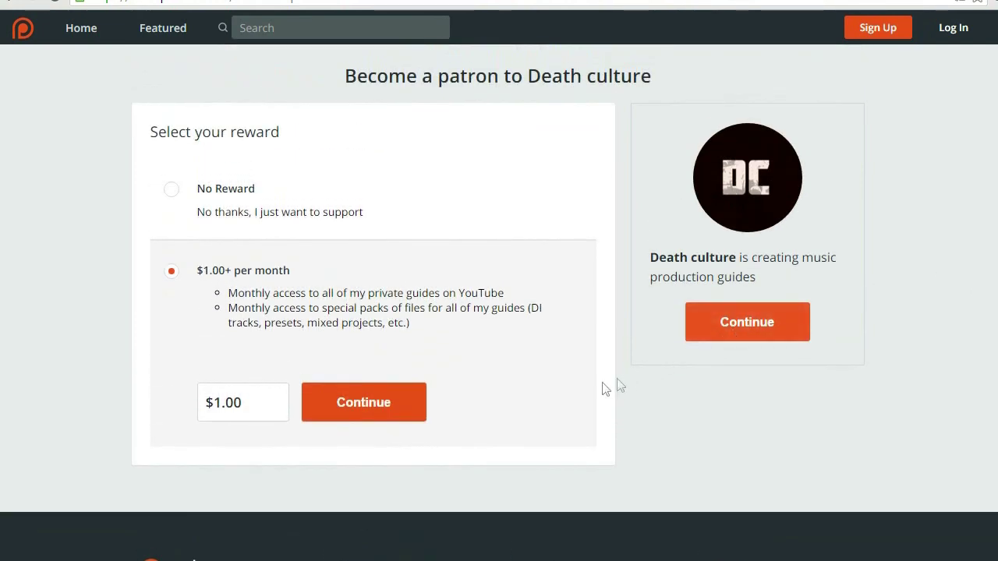